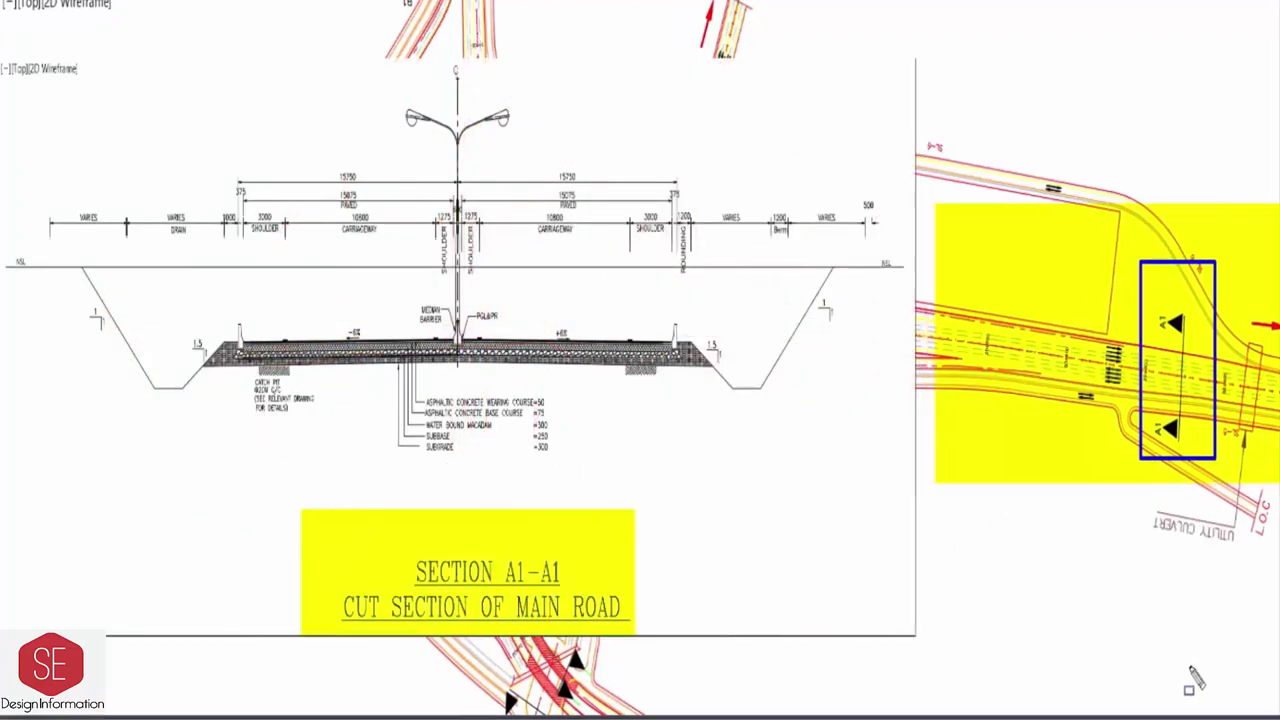
- Trace the natural surface level line in blue and circle both NSL labels
left_click_drag(4, 285, 1268, 285)
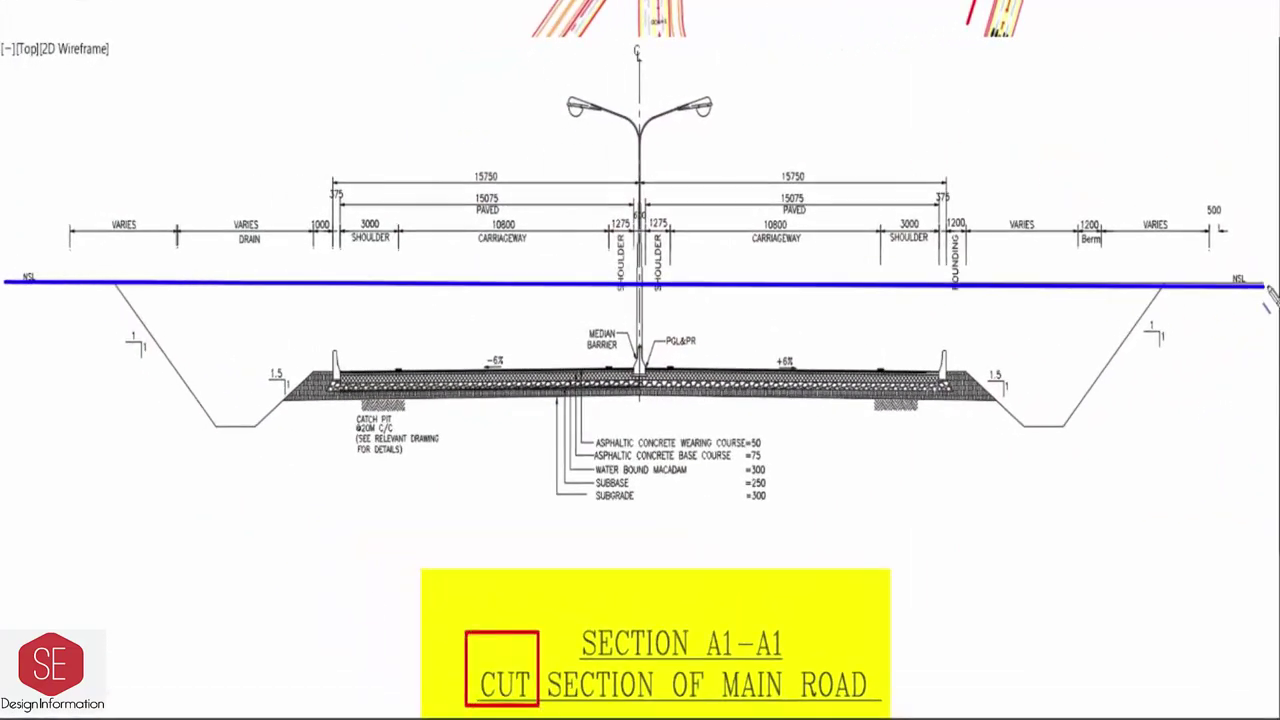
left_click_drag(1218, 252, 1262, 310)
left_click_drag(10, 238, 44, 325)
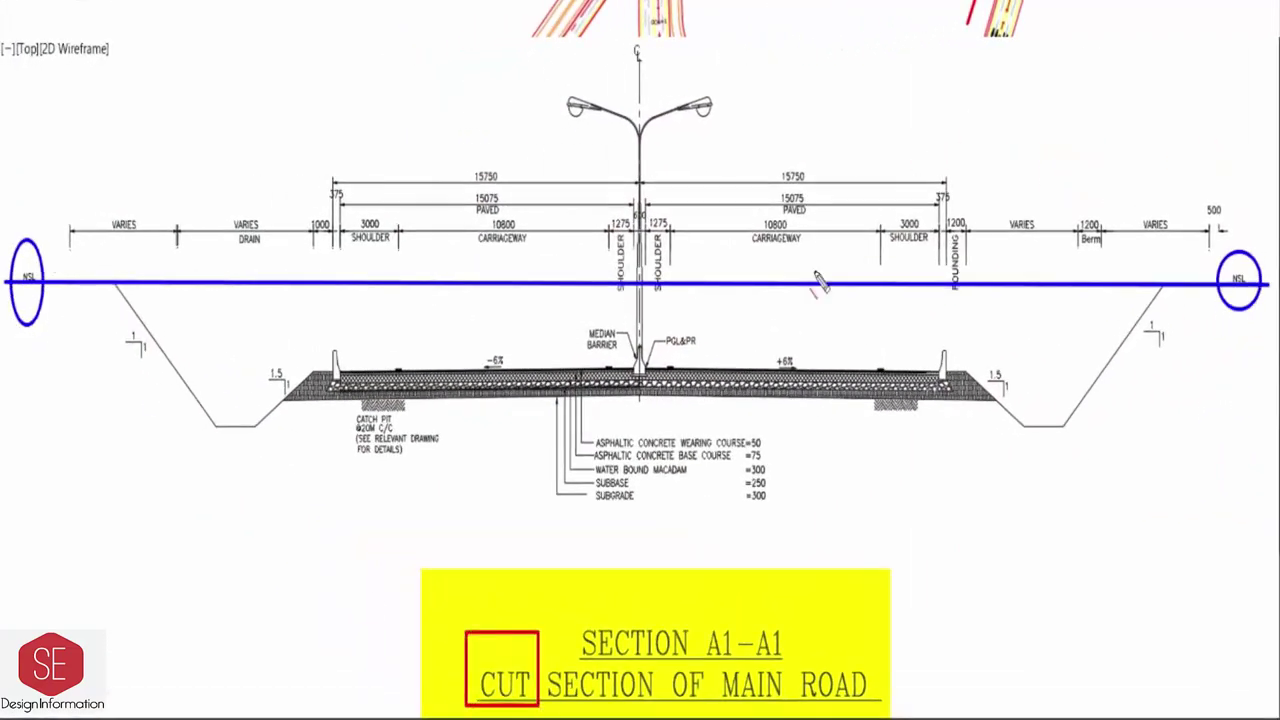
- Mark both cut slopes in red, highlight the cut area yellow, and circle the 1:1 and 1.5 ratios
mouse_move(116, 284)
left_mouse_down()
mouse_move(226, 426)
mouse_move(998, 401)
left_mouse_up()
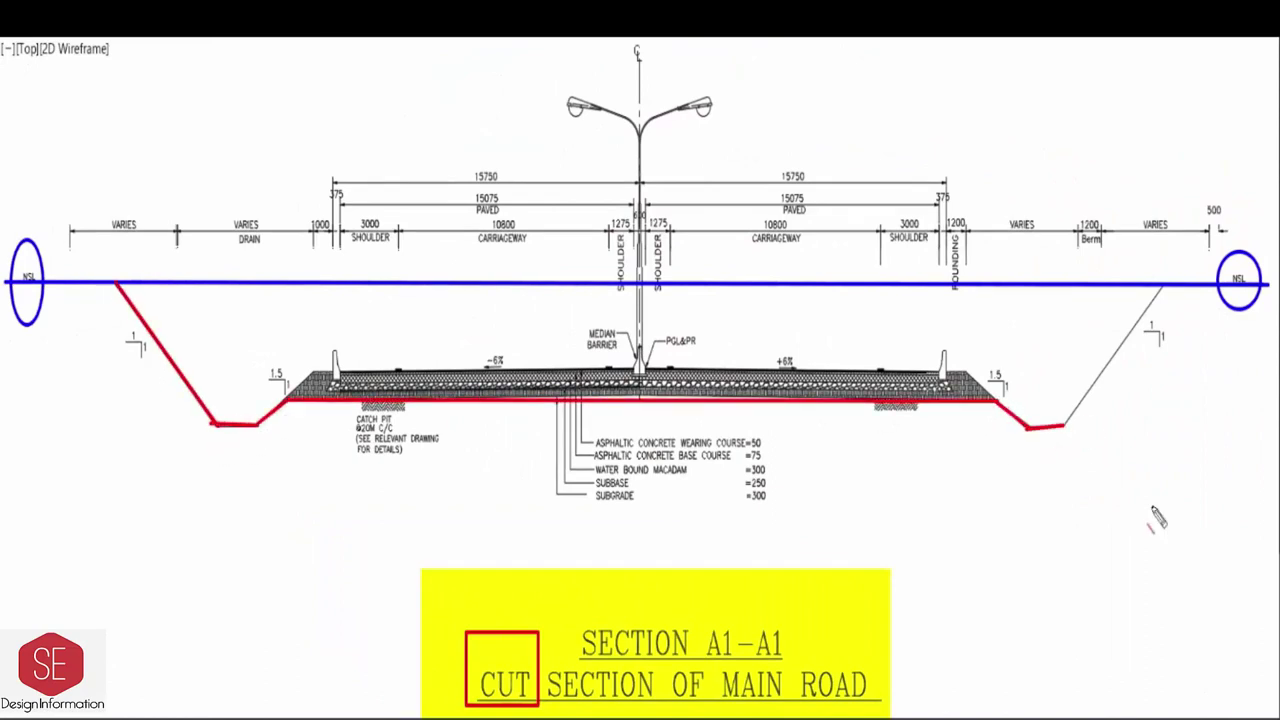
left_click_drag(1064, 426, 1160, 287)
left_click_drag(143, 279, 1168, 398)
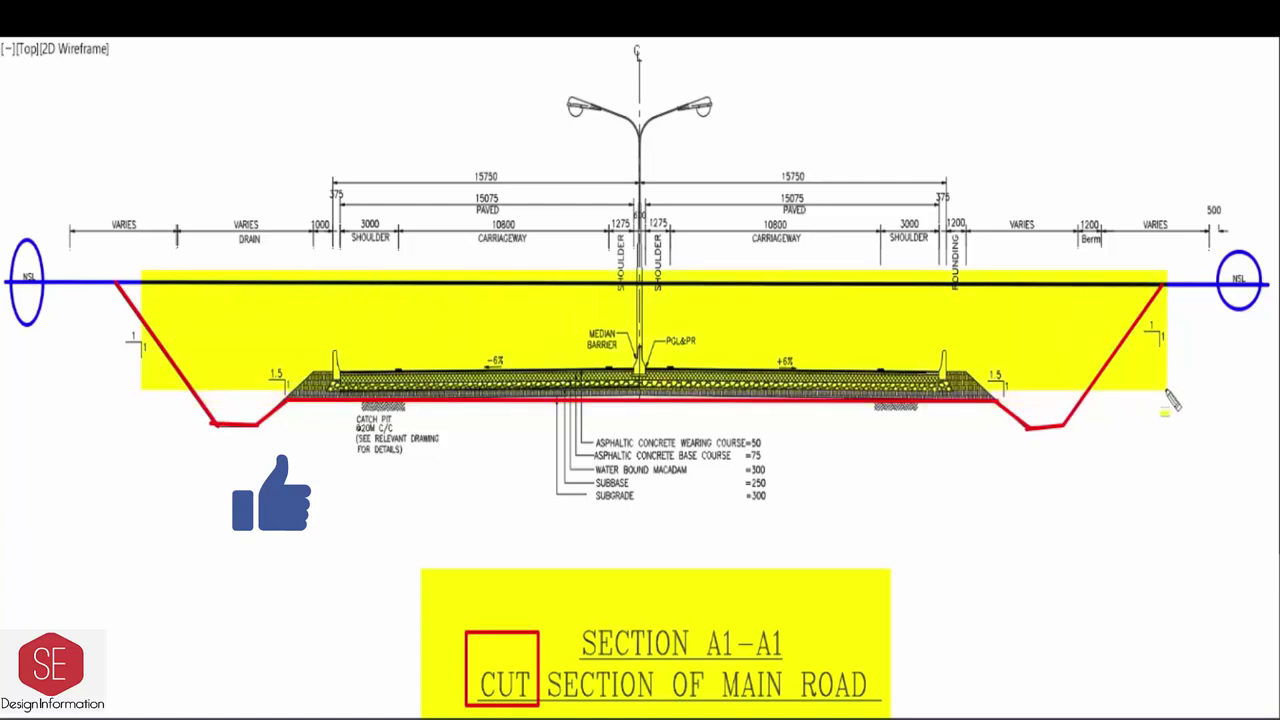
left_click_drag(164, 312, 110, 380)
left_click_drag(288, 344, 250, 428)
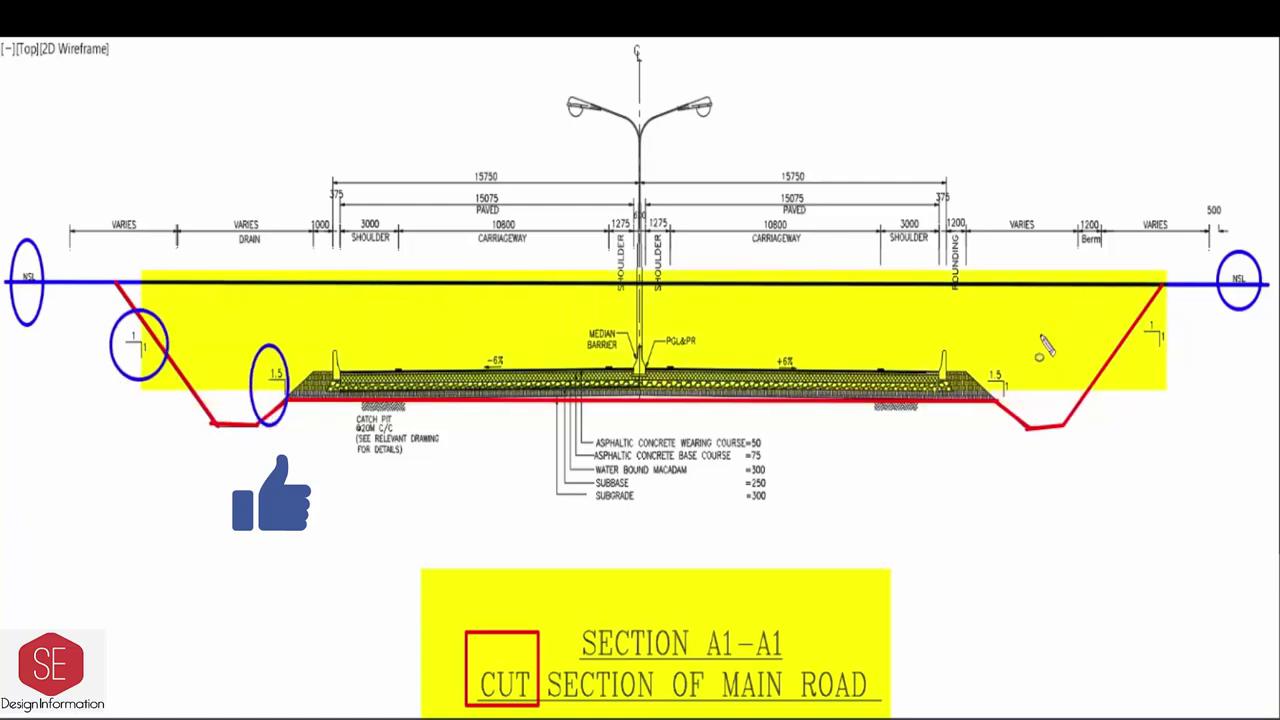
left_click_drag(1040, 334, 968, 438)
left_click_drag(1186, 300, 1094, 404)
- Box and cyan-highlight the pavement layer notes, then box the MEDIAN BARRIER label and right kerb barrier
left_click_drag(541, 414, 792, 534)
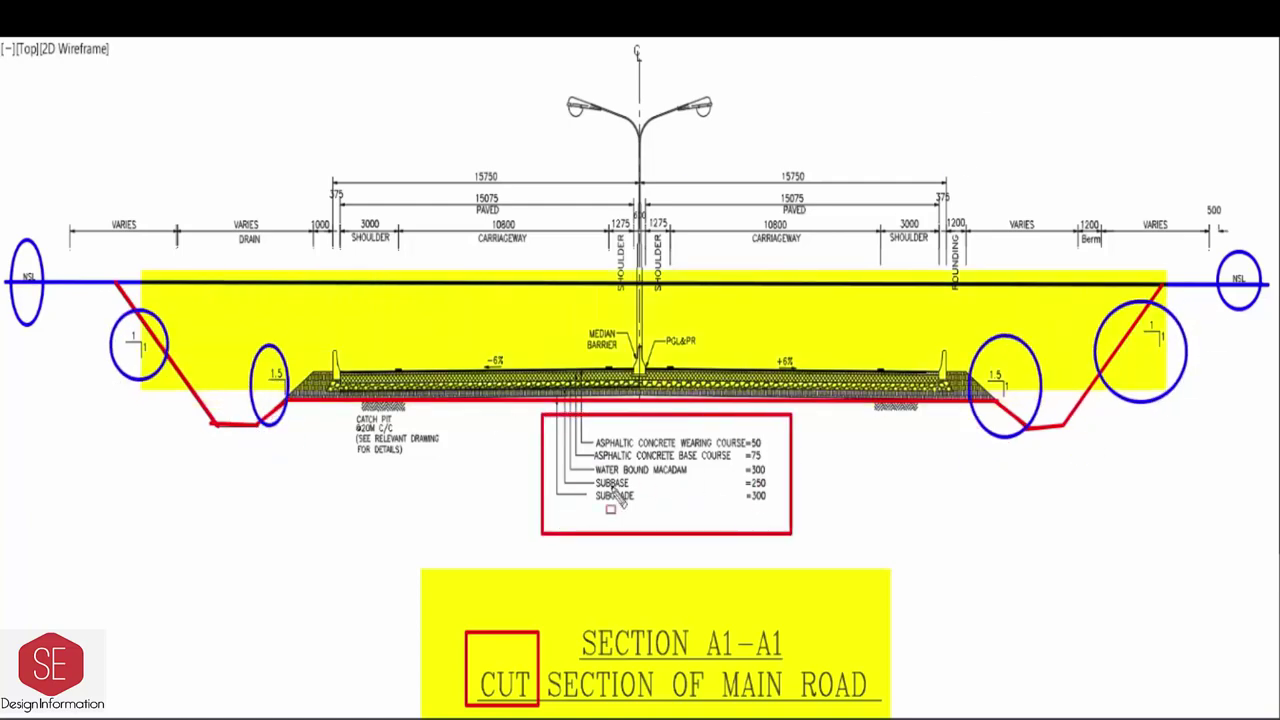
mouse_move(545, 418)
left_mouse_down()
mouse_move(666, 486)
mouse_move(790, 532)
left_mouse_up()
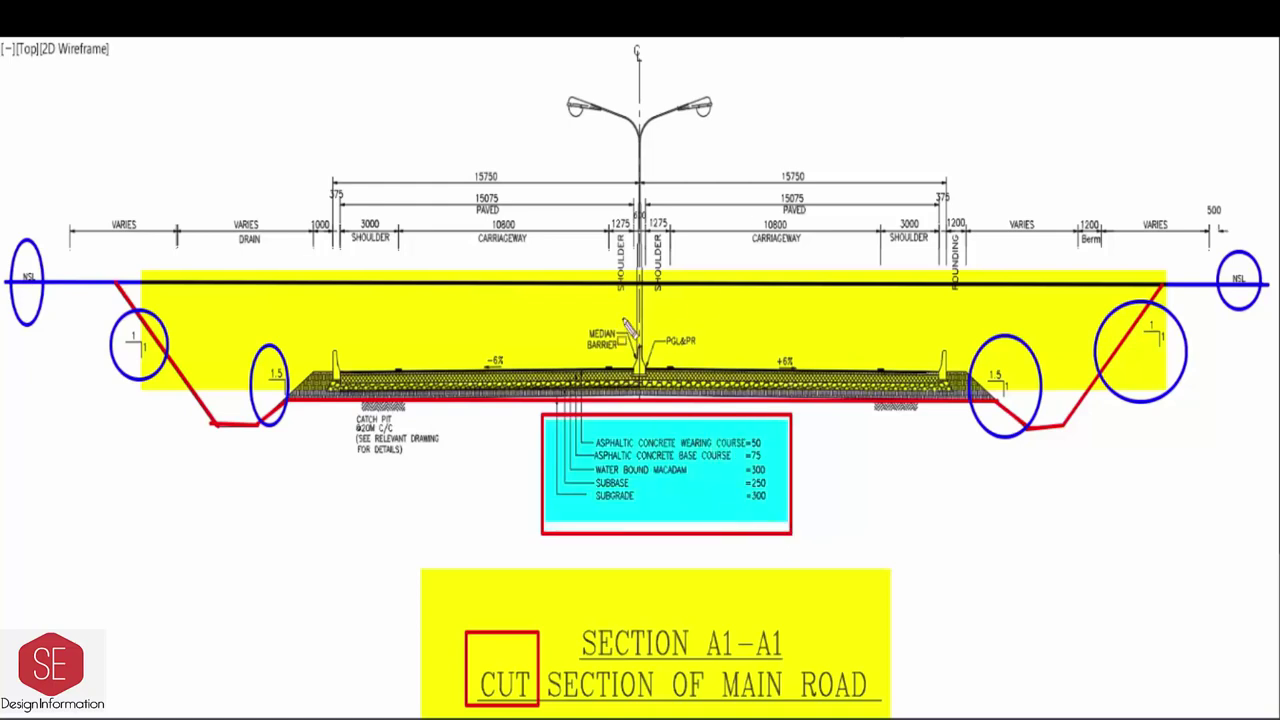
left_click_drag(574, 308, 624, 362)
left_click_drag(930, 336, 952, 394)
- Box the -6% and +6% crossfalls and carriageway dimensions, and highlight the section on the plan
left_click_drag(507, 372, 511, 380)
left_click_drag(766, 333, 797, 380)
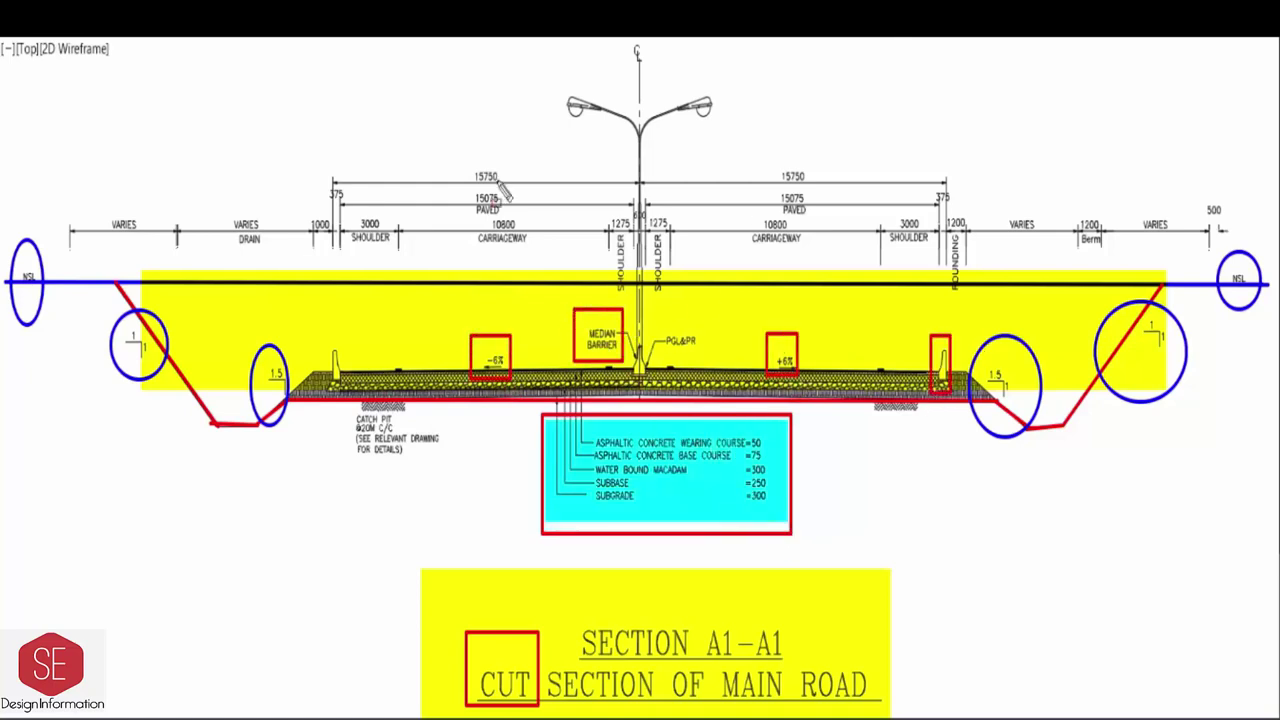
left_click_drag(445, 133, 550, 254)
left_click_drag(729, 157, 863, 260)
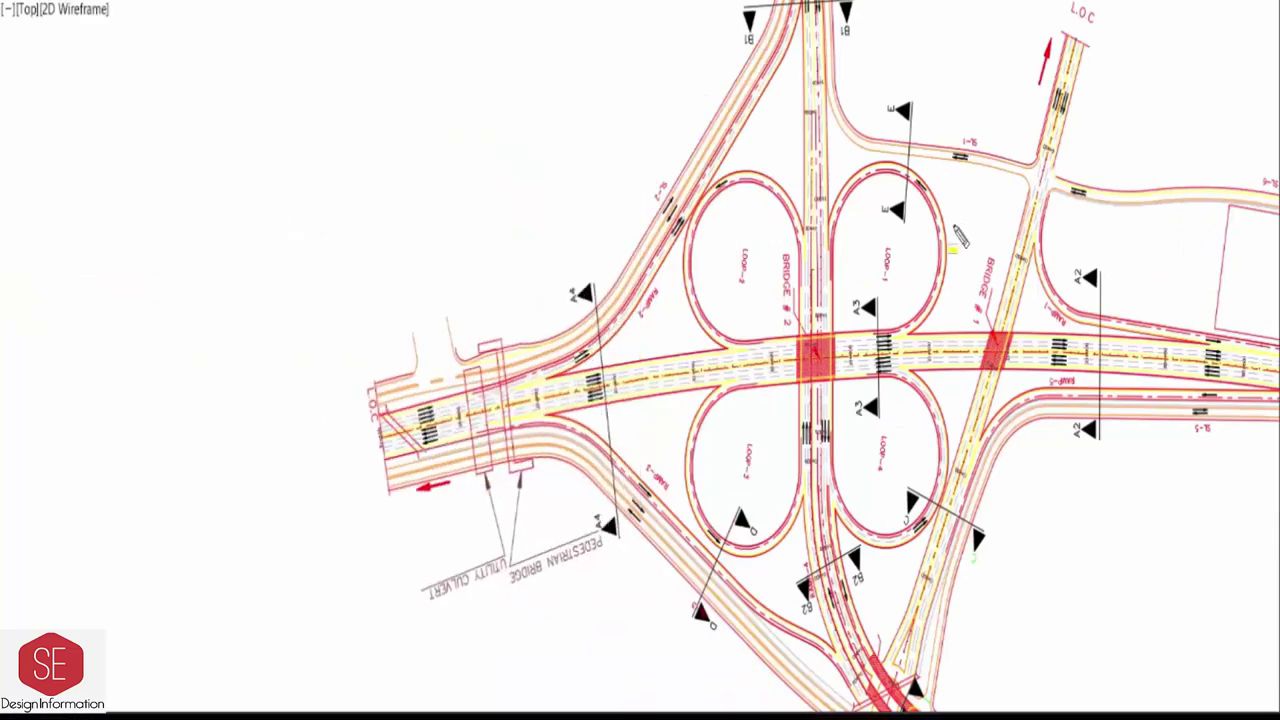
mouse_move(958, 226)
left_mouse_down()
mouse_move(1232, 492)
mouse_move(1274, 510)
left_mouse_up()
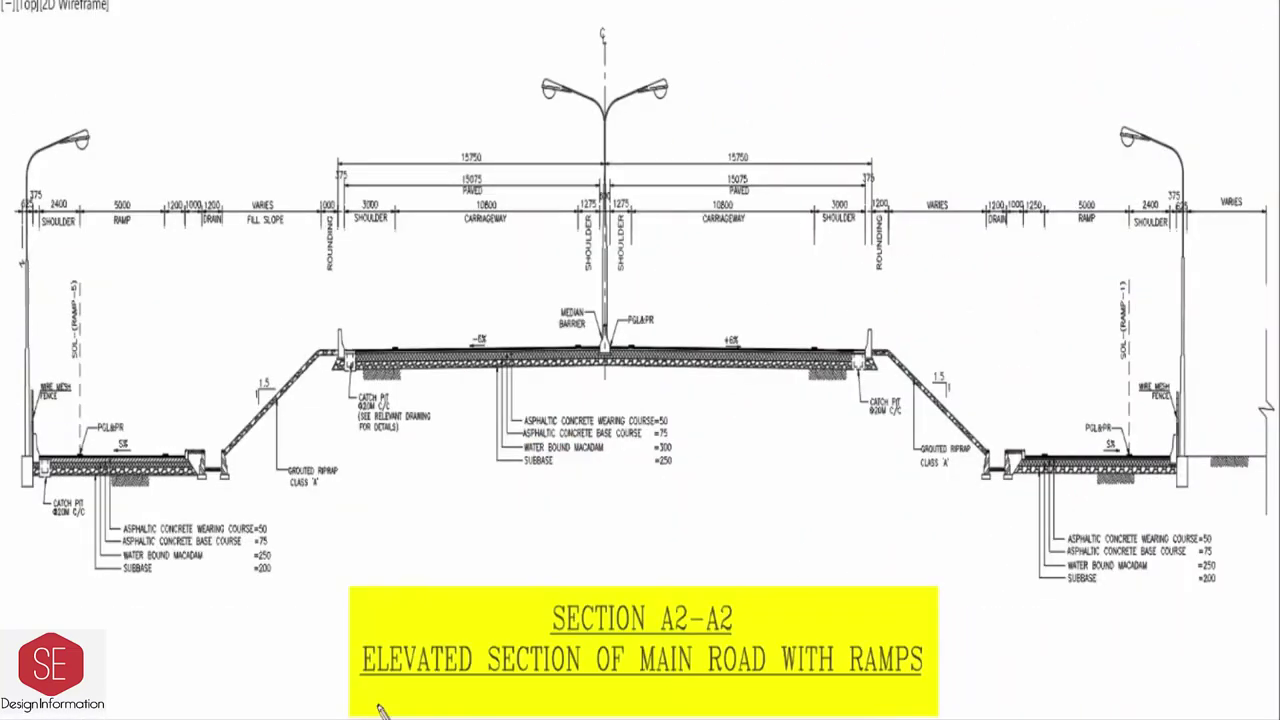
- On Section A2-A2, box ELEVATED and RAMPS in the title, the fill and riprap slopes, and both ramps
left_click_drag(351, 627, 480, 699)
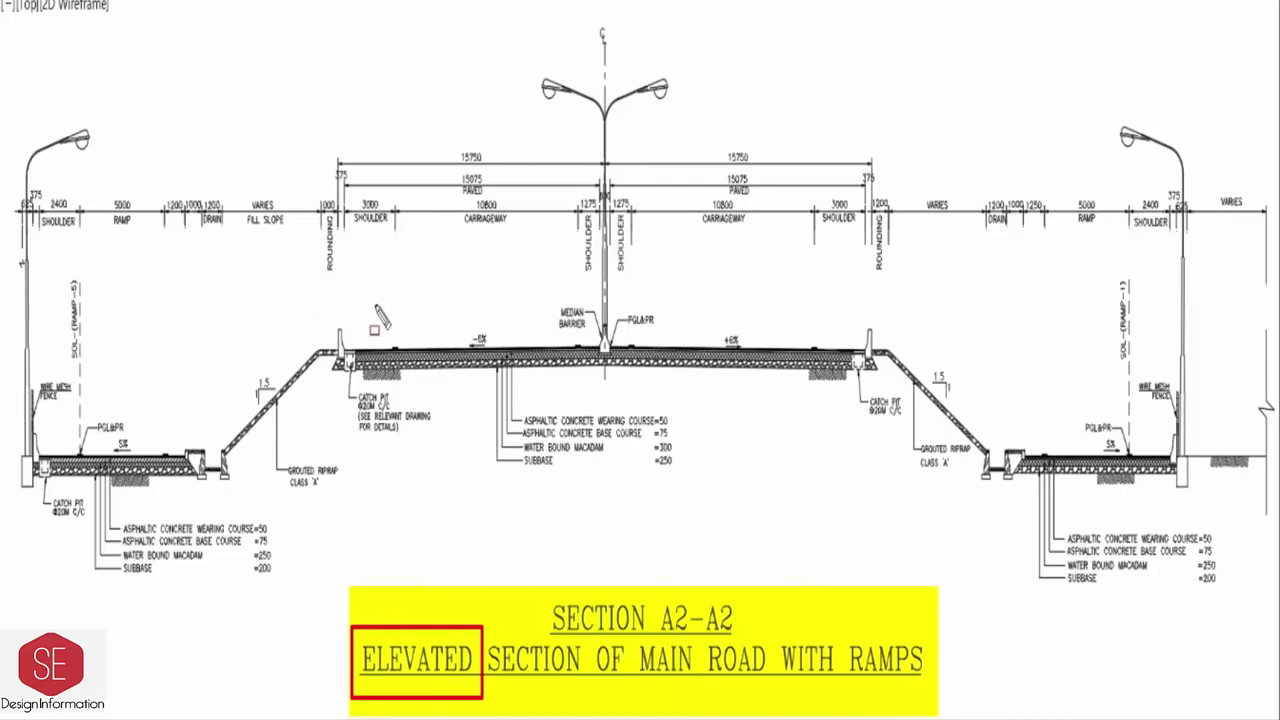
left_click_drag(376, 304, 225, 512)
left_click_drag(1008, 269, 868, 508)
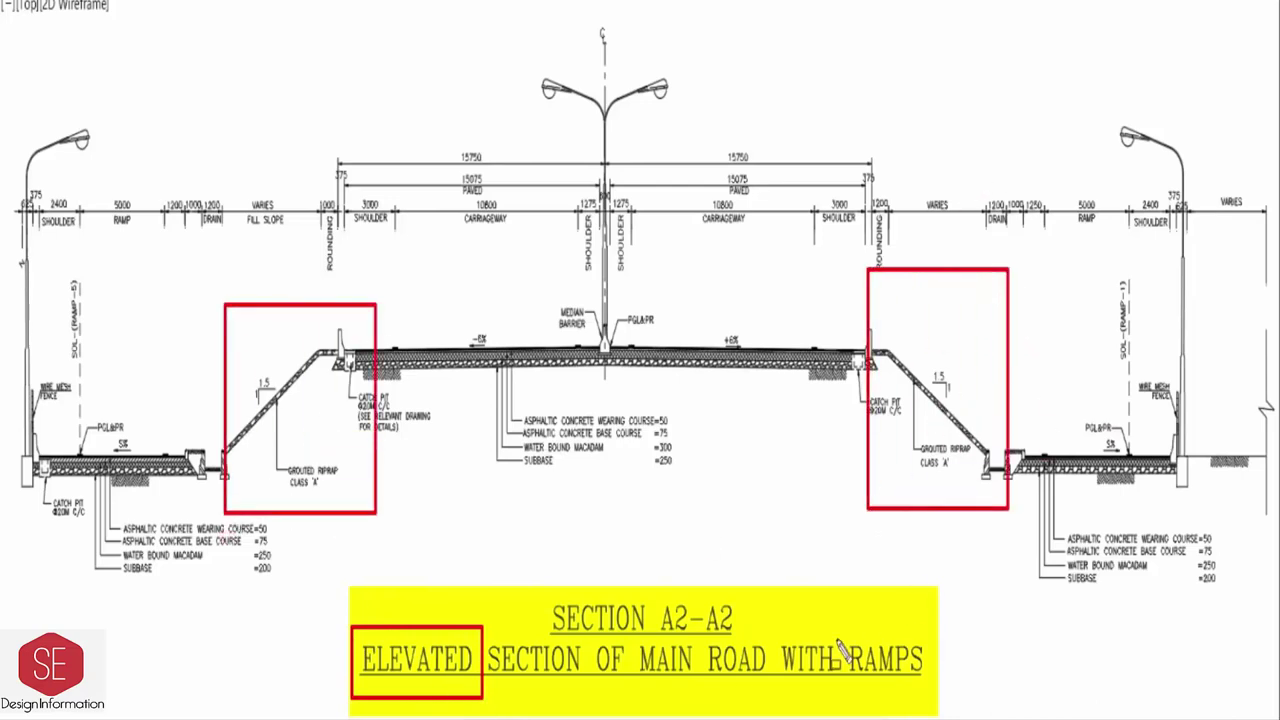
left_click_drag(843, 617, 937, 692)
left_click_drag(1003, 168, 1219, 524)
left_click_drag(213, 377, 36, 589)
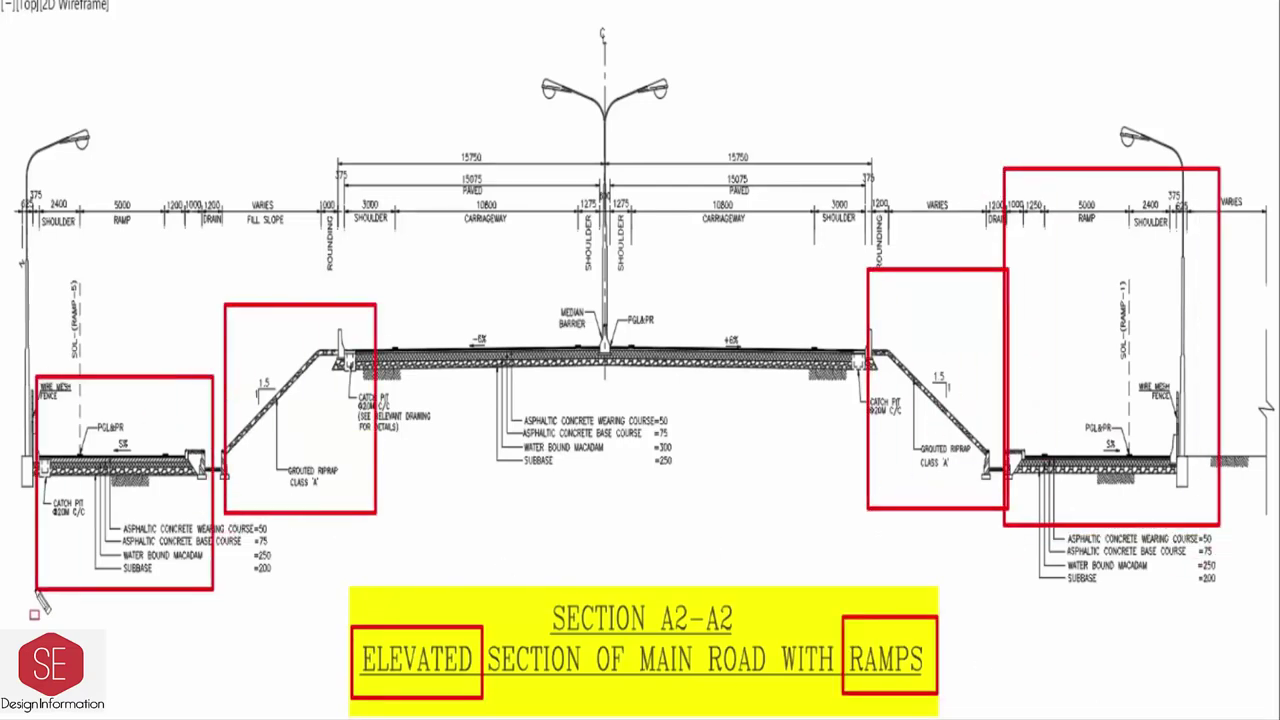
- Box the left ramp dimensions, the 1.5 slope mark, and the -6% and +6% crossfall labels
left_click_drag(212, 157, 18, 283)
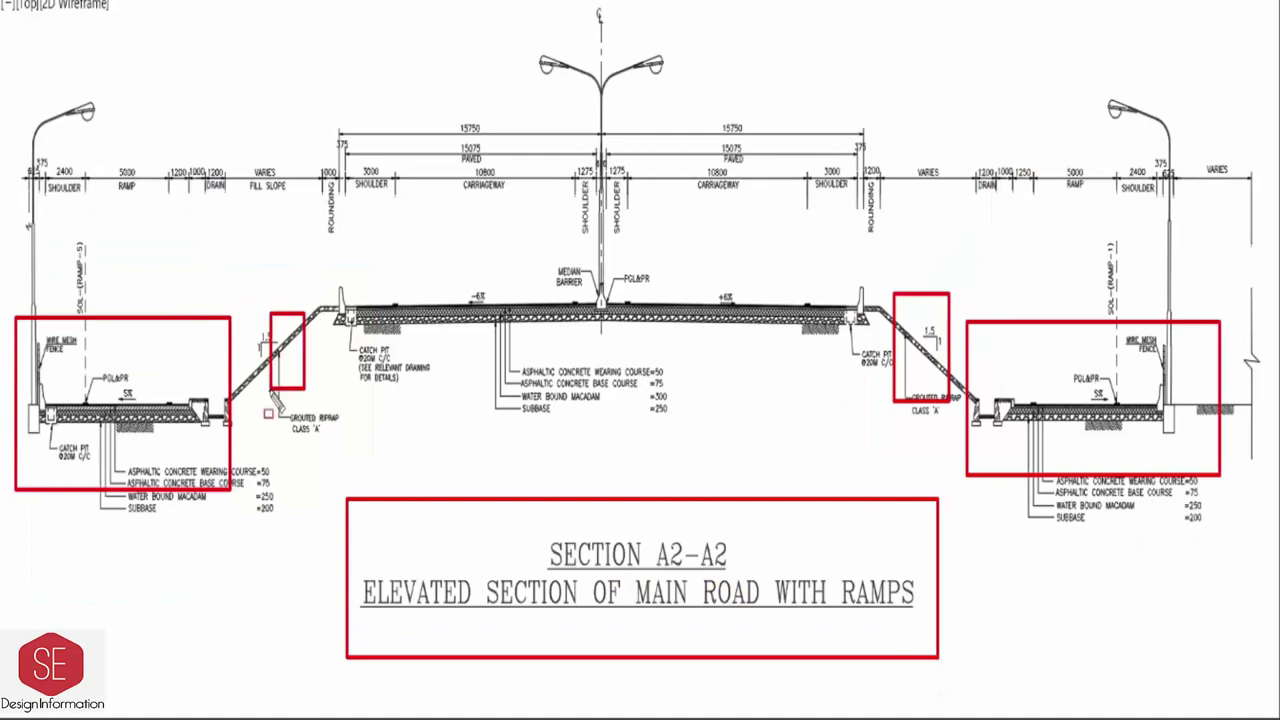
left_click_drag(305, 313, 250, 408)
left_click_drag(462, 275, 497, 317)
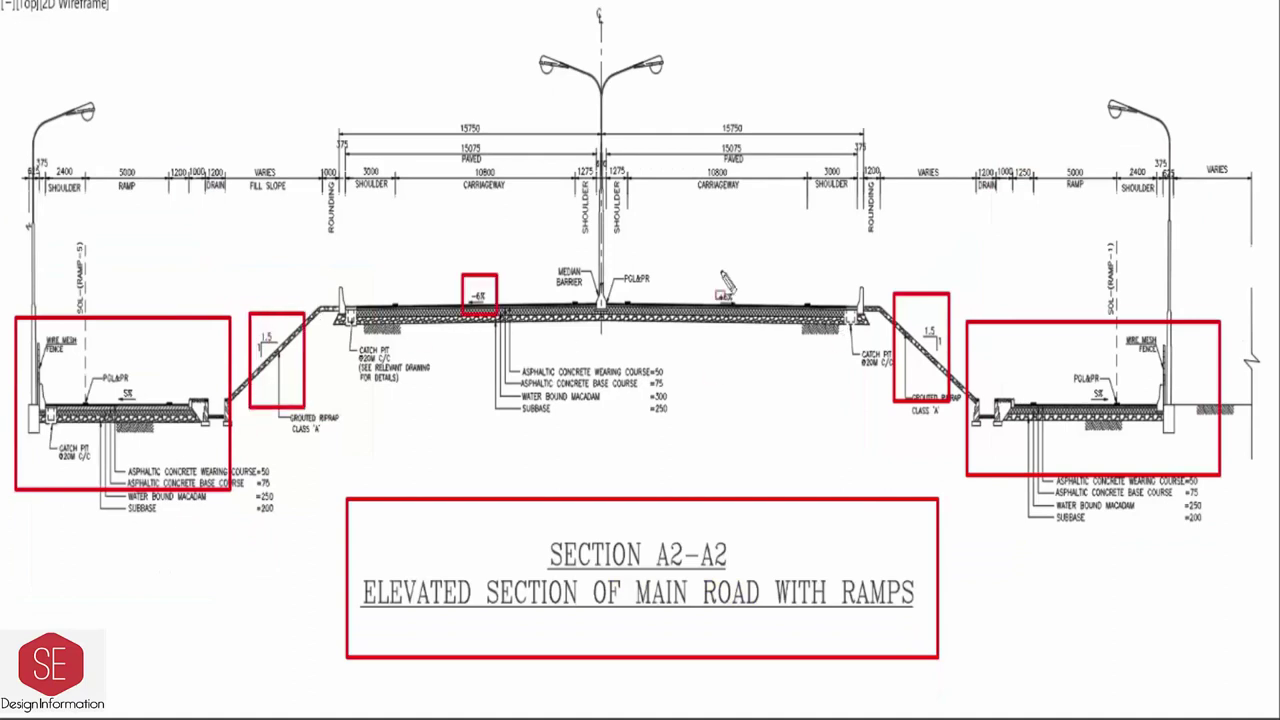
left_click_drag(712, 266, 742, 321)
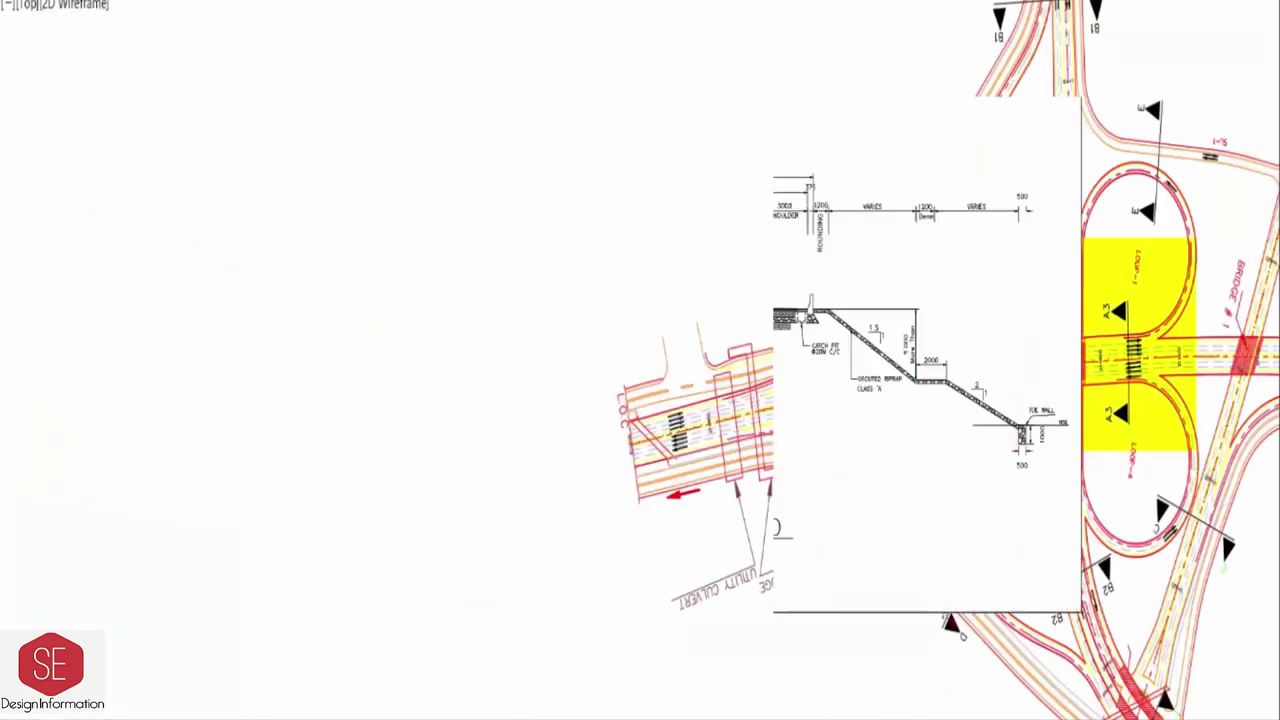
- On Section A3-A3, box the title and the upper and lower slopes with toe walls on both sides
mouse_move(610, 557)
left_mouse_down()
mouse_move(582, 628)
mouse_move(482, 645)
left_mouse_up()
left_click_drag(383, 250, 290, 434)
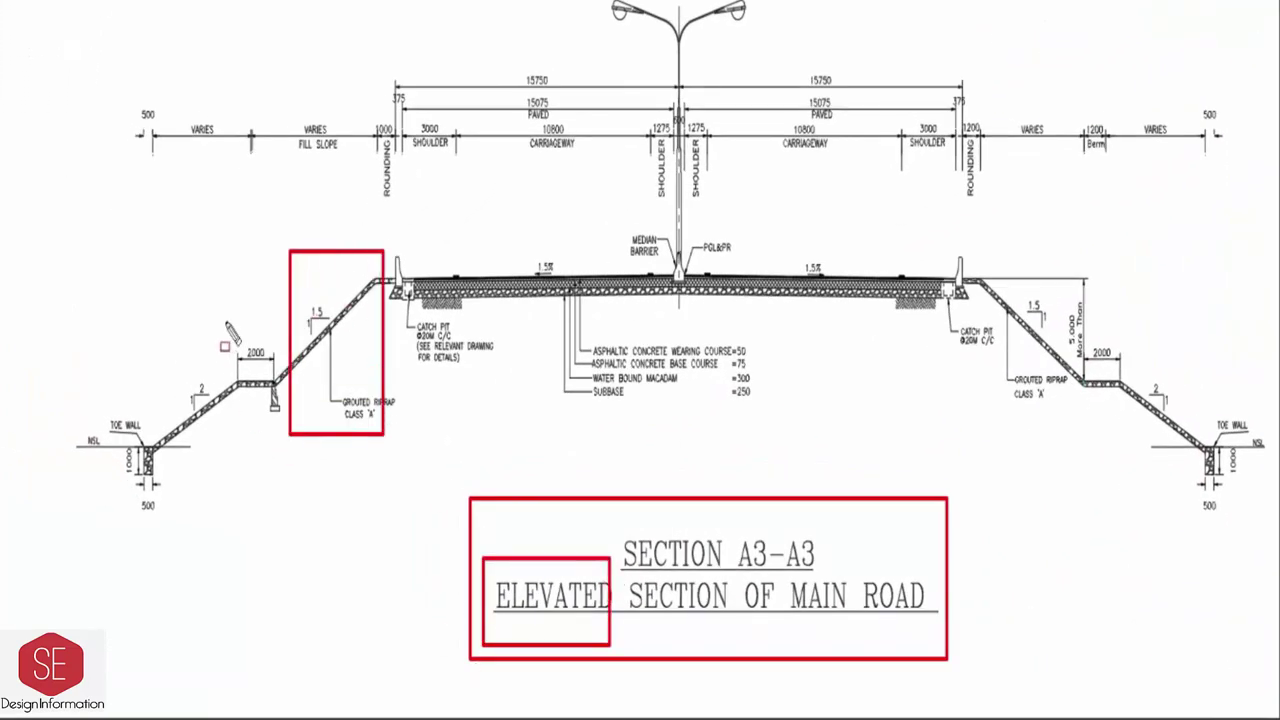
left_click_drag(226, 322, 118, 540)
mouse_move(1078, 241)
left_mouse_down()
mouse_move(1057, 380)
mouse_move(985, 415)
left_mouse_up()
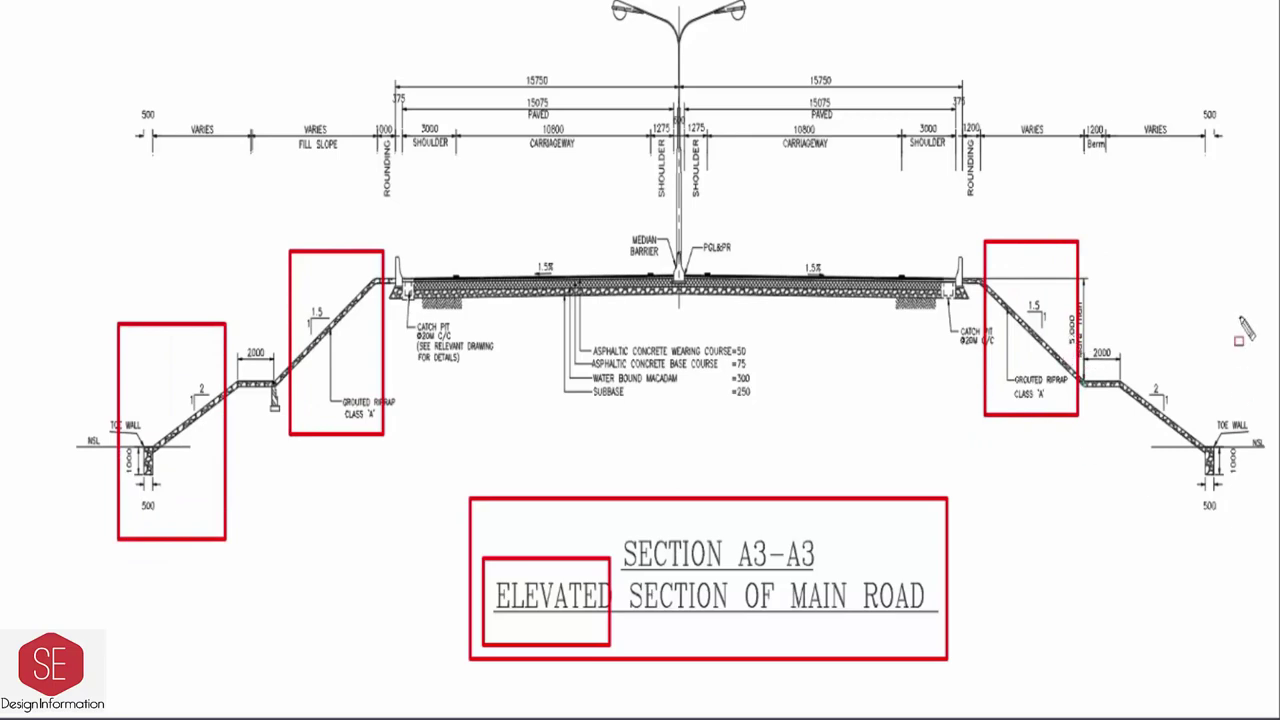
left_click_drag(1241, 317, 1135, 480)
- Circle both 2000 berms and box the left and right 1.5% crossfall labels
left_click_drag(1150, 327, 1067, 427)
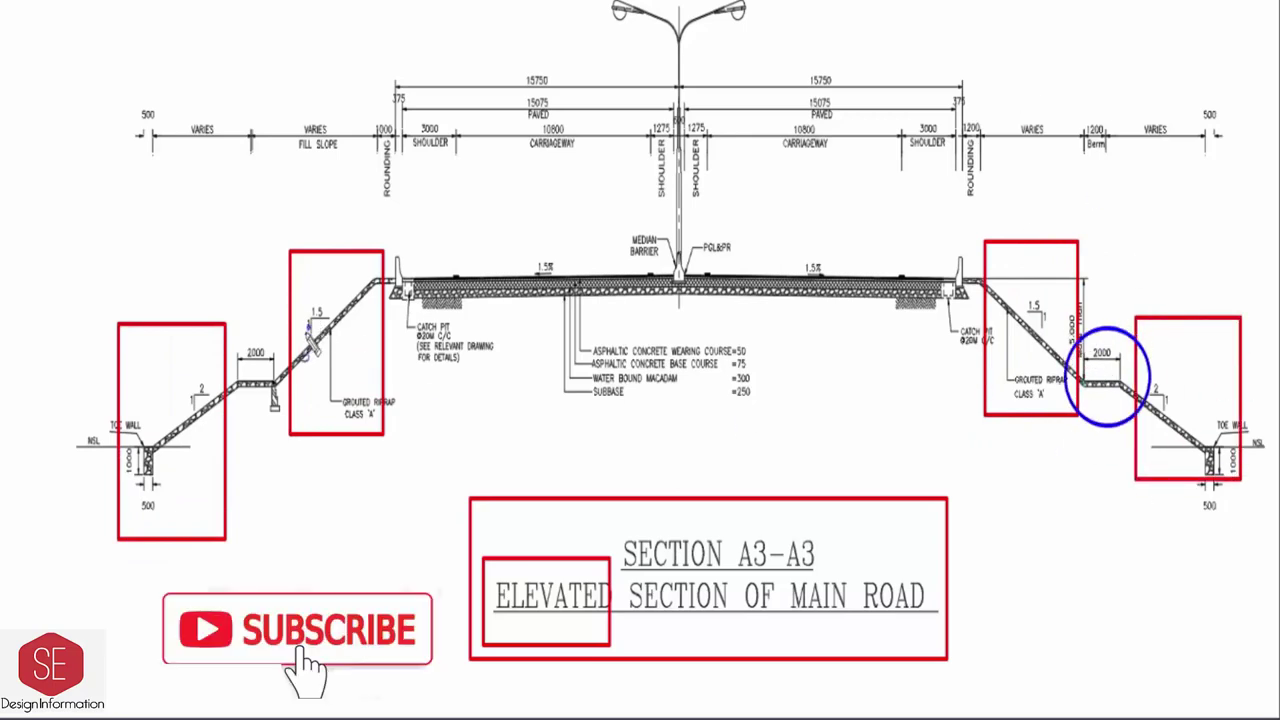
left_click_drag(310, 325, 226, 450)
left_click_drag(532, 242, 562, 295)
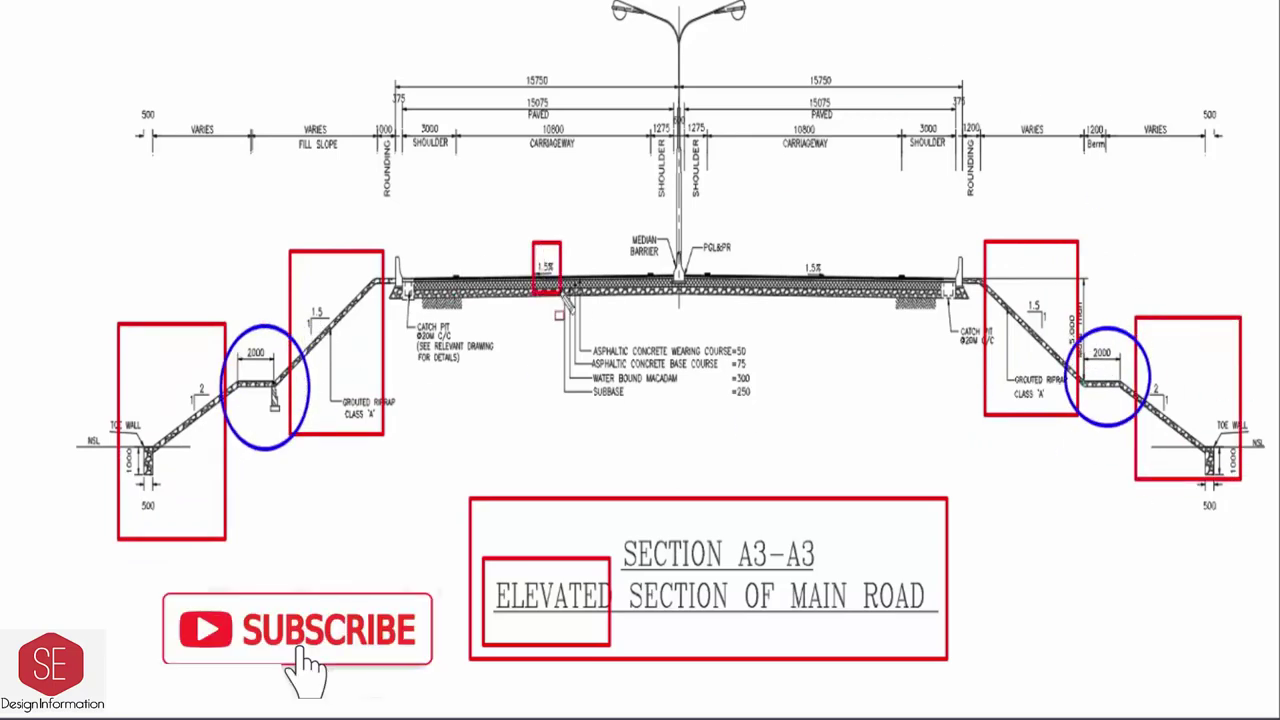
mouse_move(794, 242)
left_mouse_down()
mouse_move(835, 295)
mouse_move(554, 478)
mouse_move(533, 453)
left_mouse_up()
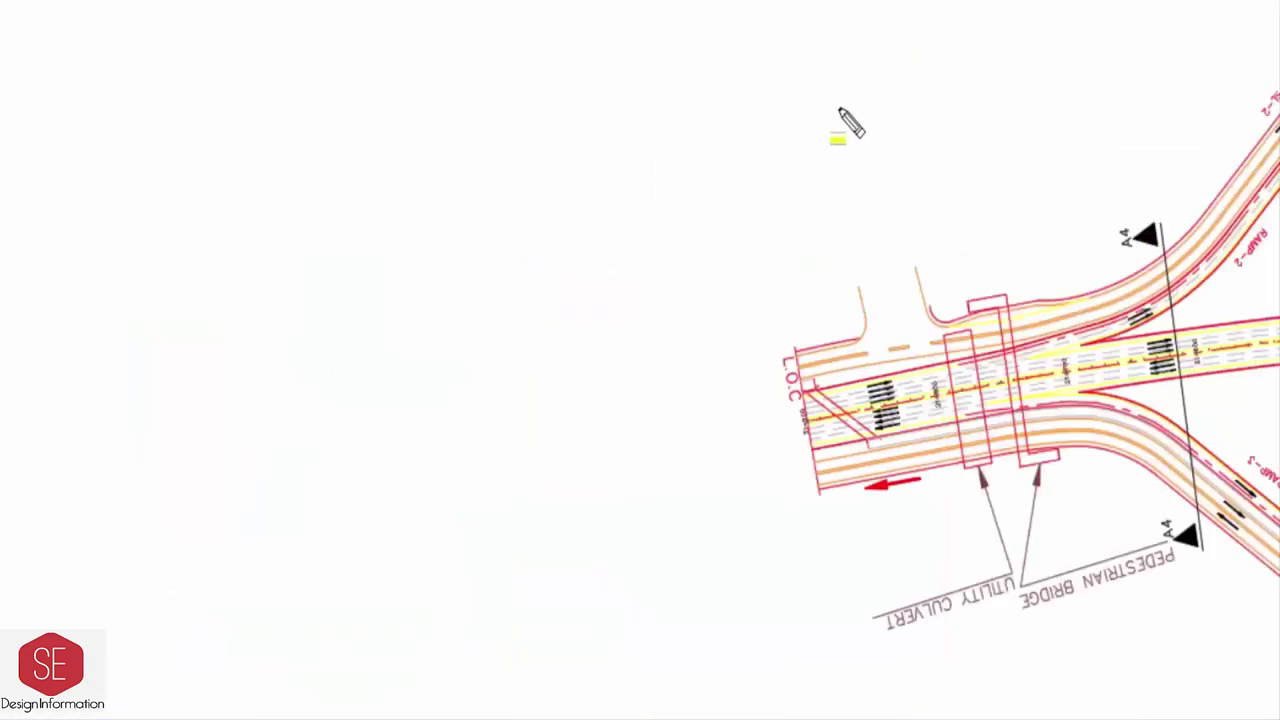
- Highlight the junction at section line A4, then box RAMS in the title and both ramp sections
left_click_drag(708, 122, 1246, 478)
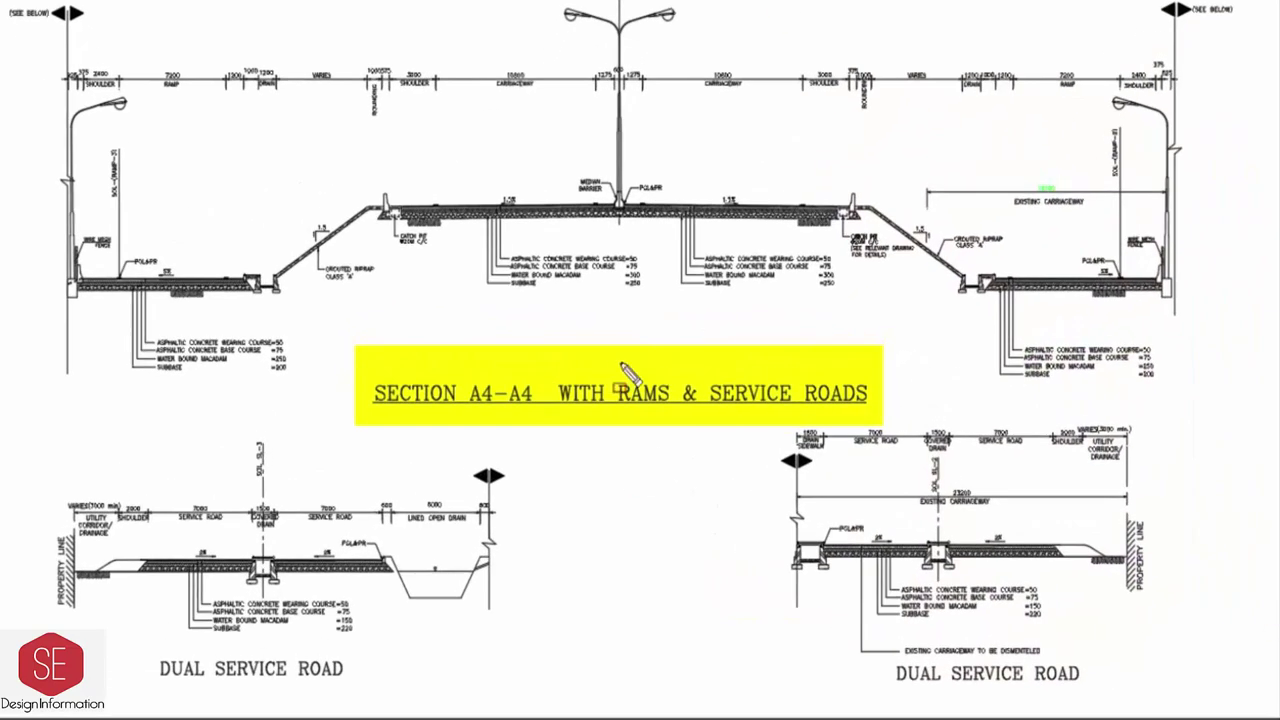
left_click_drag(605, 362, 675, 418)
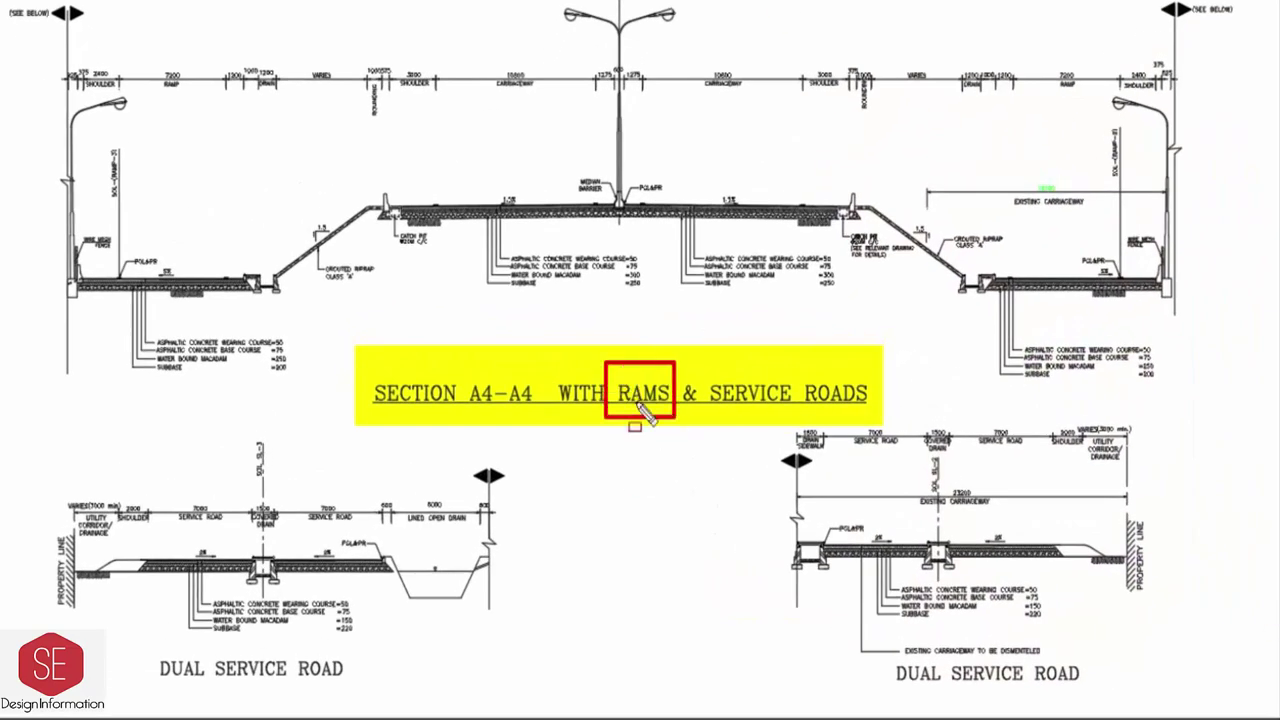
left_click_drag(3, 2, 380, 408)
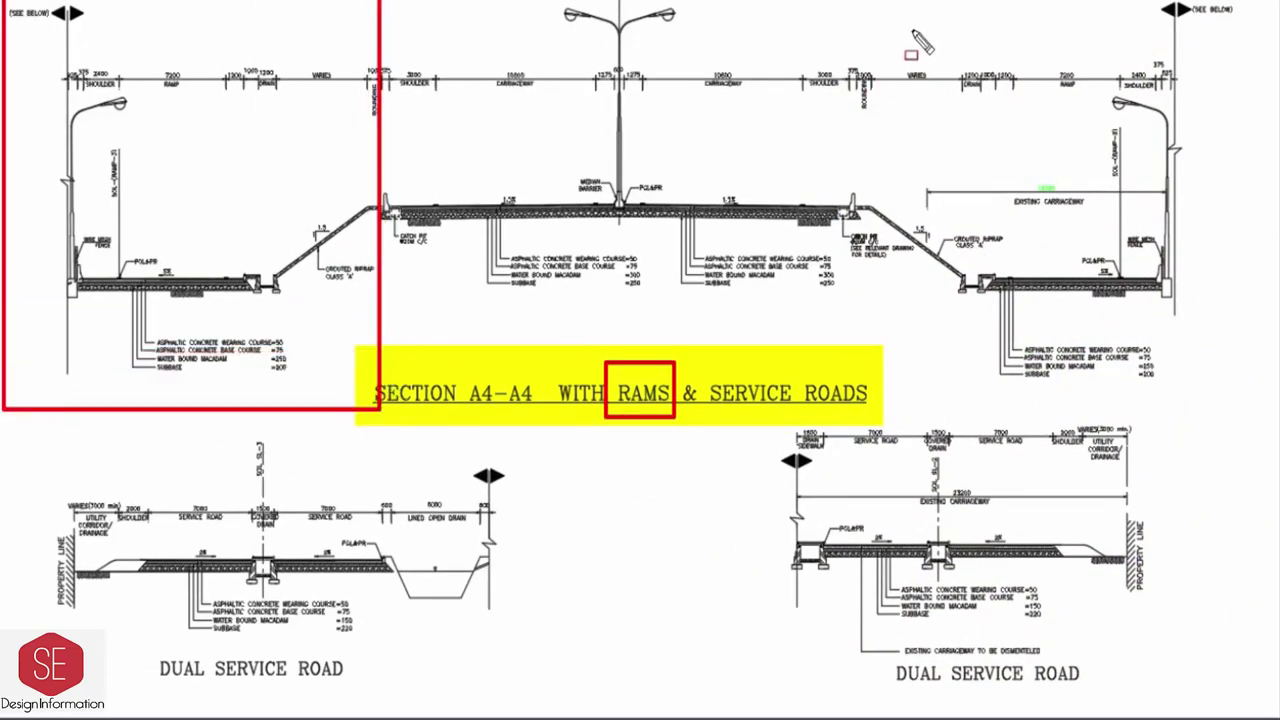
left_click_drag(908, 24, 1195, 397)
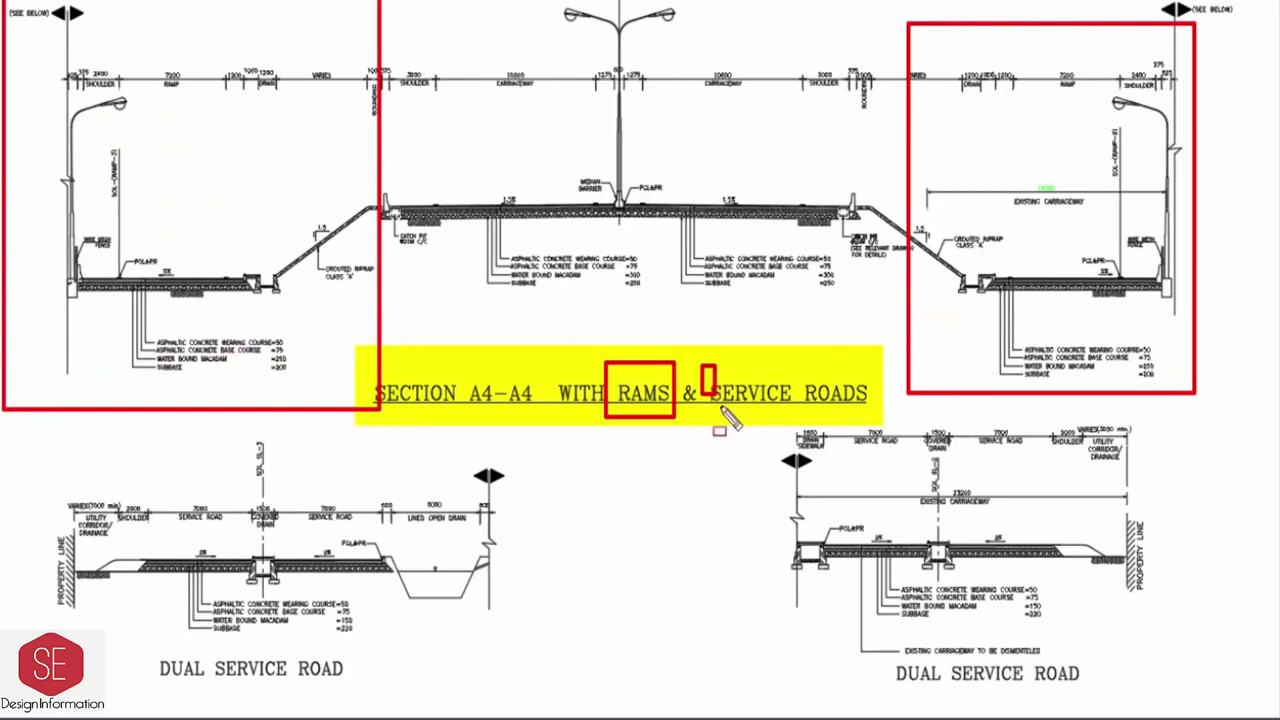
- Box SERVICE ROADS, both dual service road drawings, the 1.5% label, pavement notes and carriageway labels
left_click_drag(722, 410, 877, 420)
left_click_drag(18, 435, 573, 686)
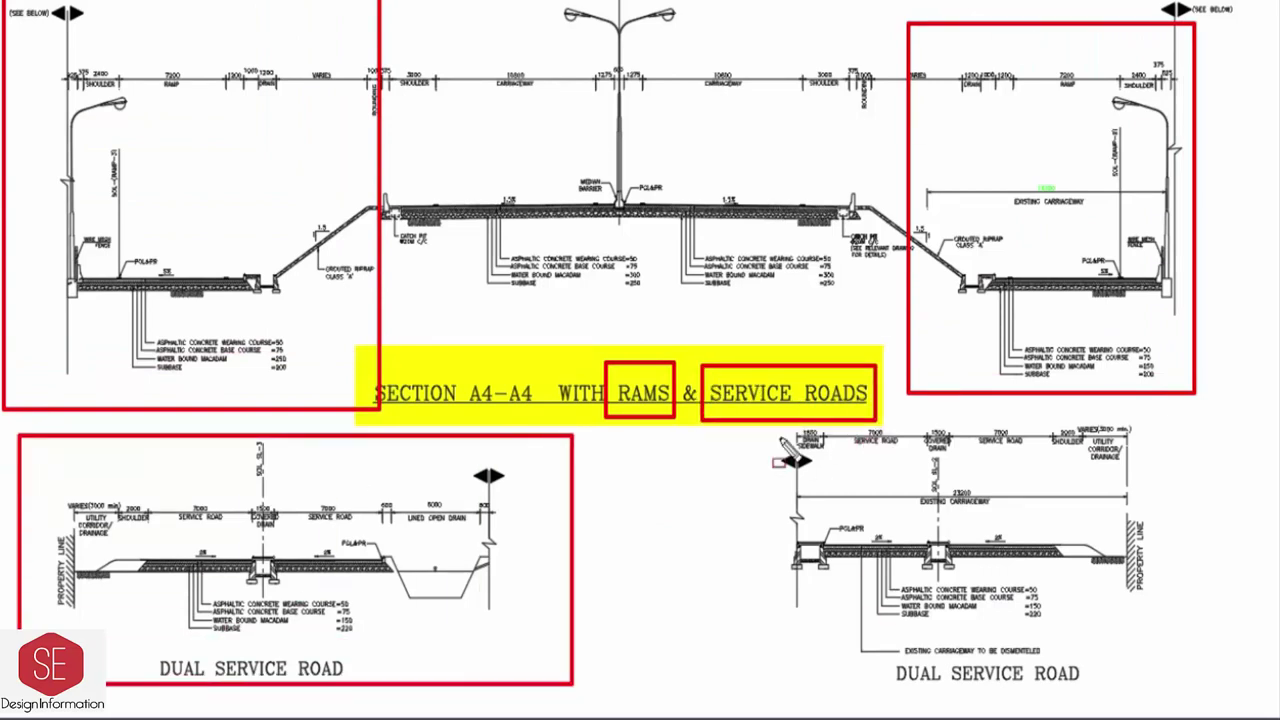
left_click_drag(781, 424, 1187, 690)
left_click_drag(694, 166, 756, 234)
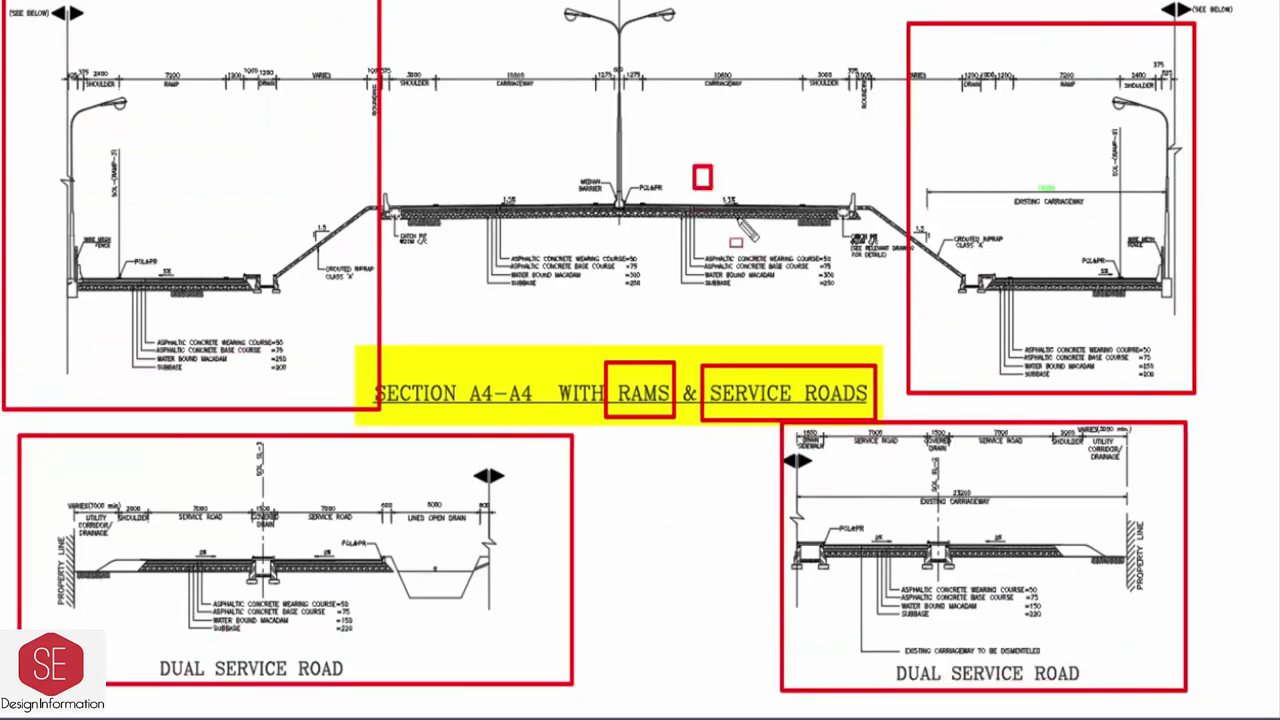
left_click_drag(844, 247, 446, 330)
left_click_drag(756, 74, 380, 137)
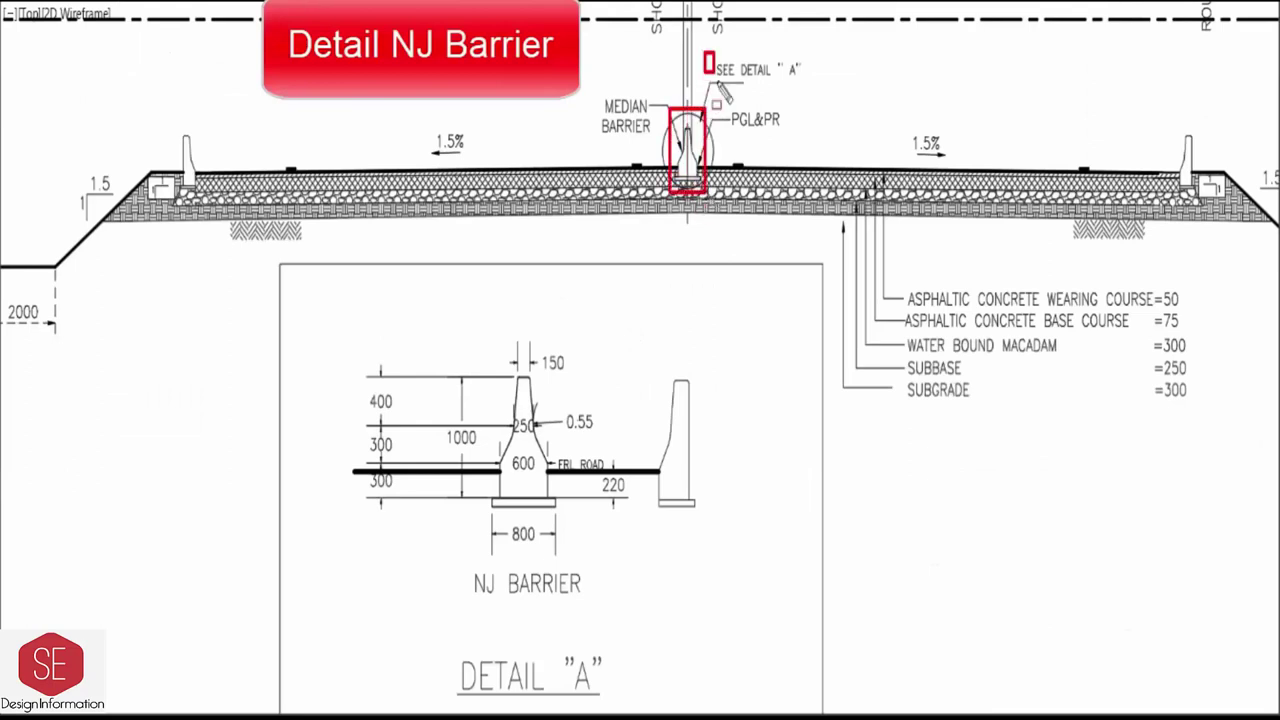
- Link the median barrier callout to Detail A and circle the NJ barrier profile and 400/300/300 heights
left_click_drag(760, 100, 610, 395)
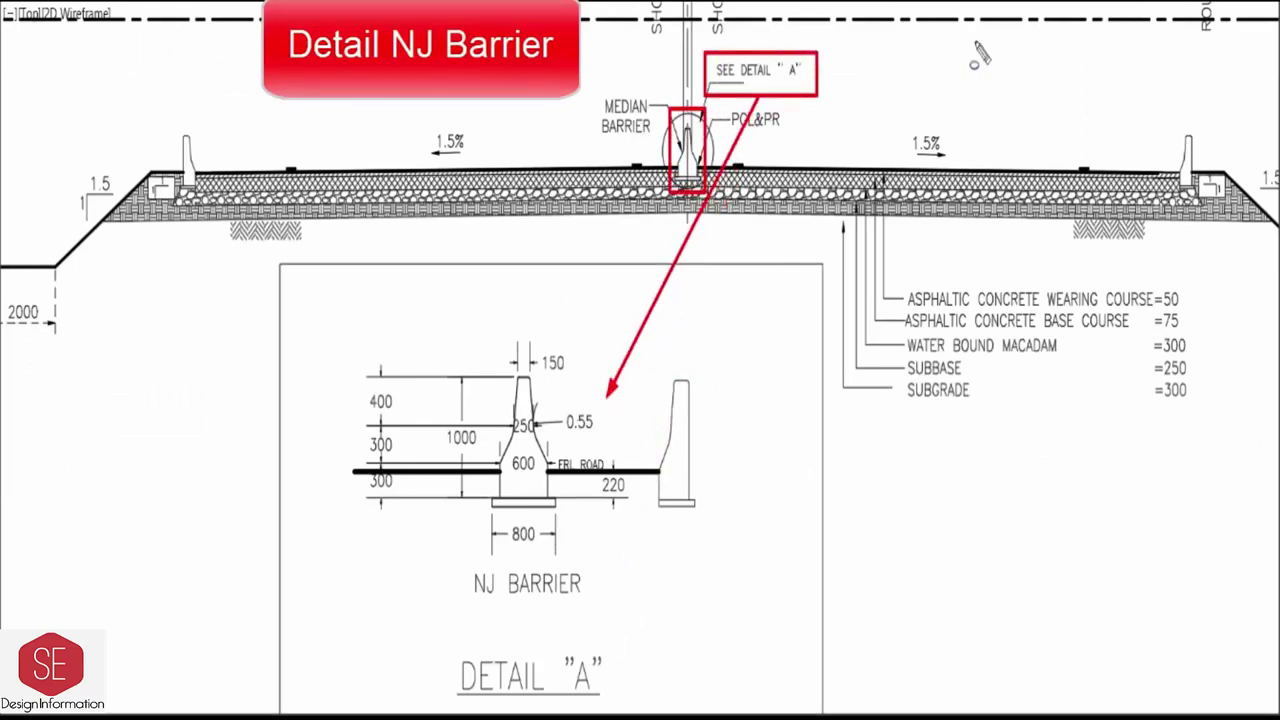
left_click_drag(452, 345, 470, 488)
left_click_drag(408, 370, 382, 470)
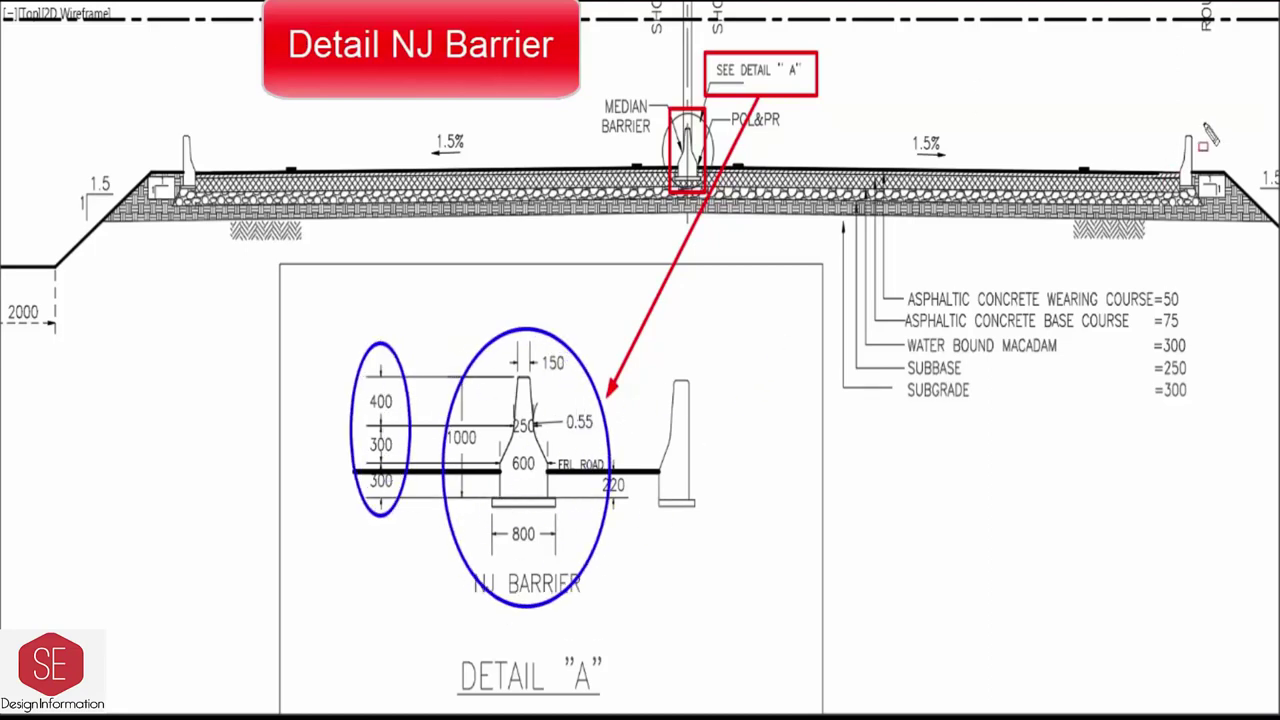
- Mark the roadside slope and drain dimensions on Section A1-A1
left_click_drag(1213, 108, 1170, 222)
left_click_drag(726, 338, 649, 550)
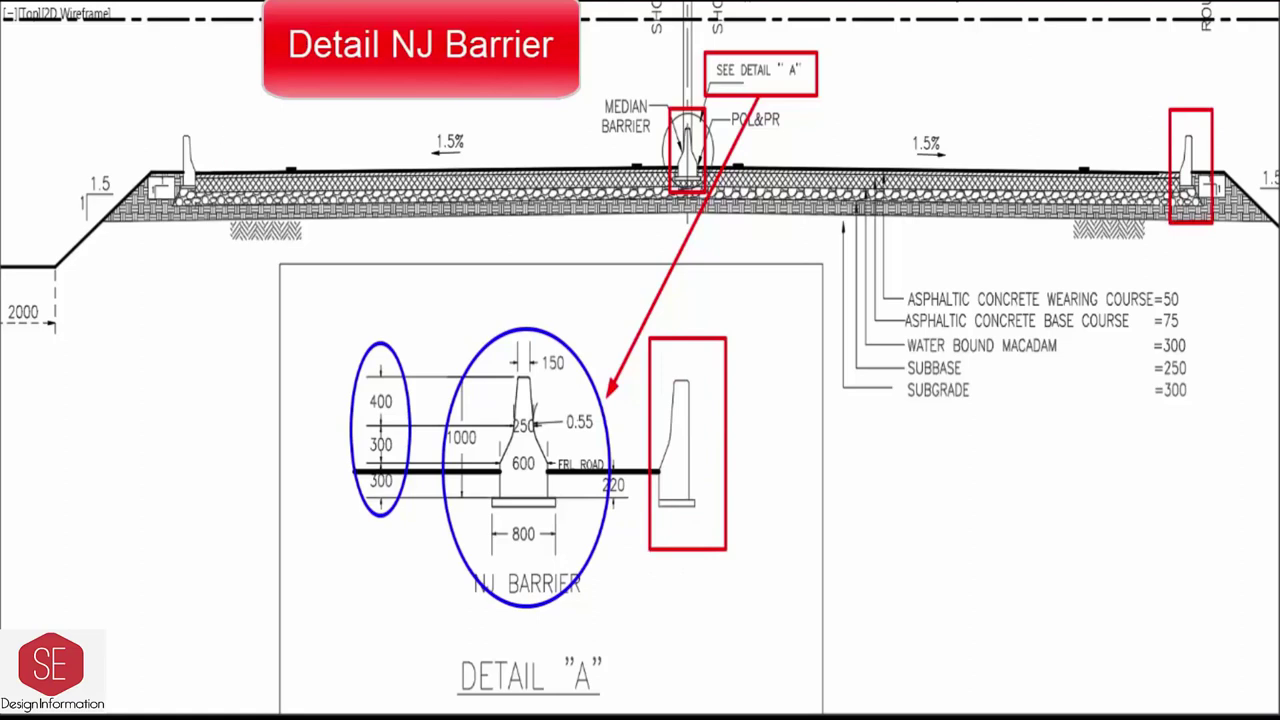
left_click_drag(227, 108, 180, 205)
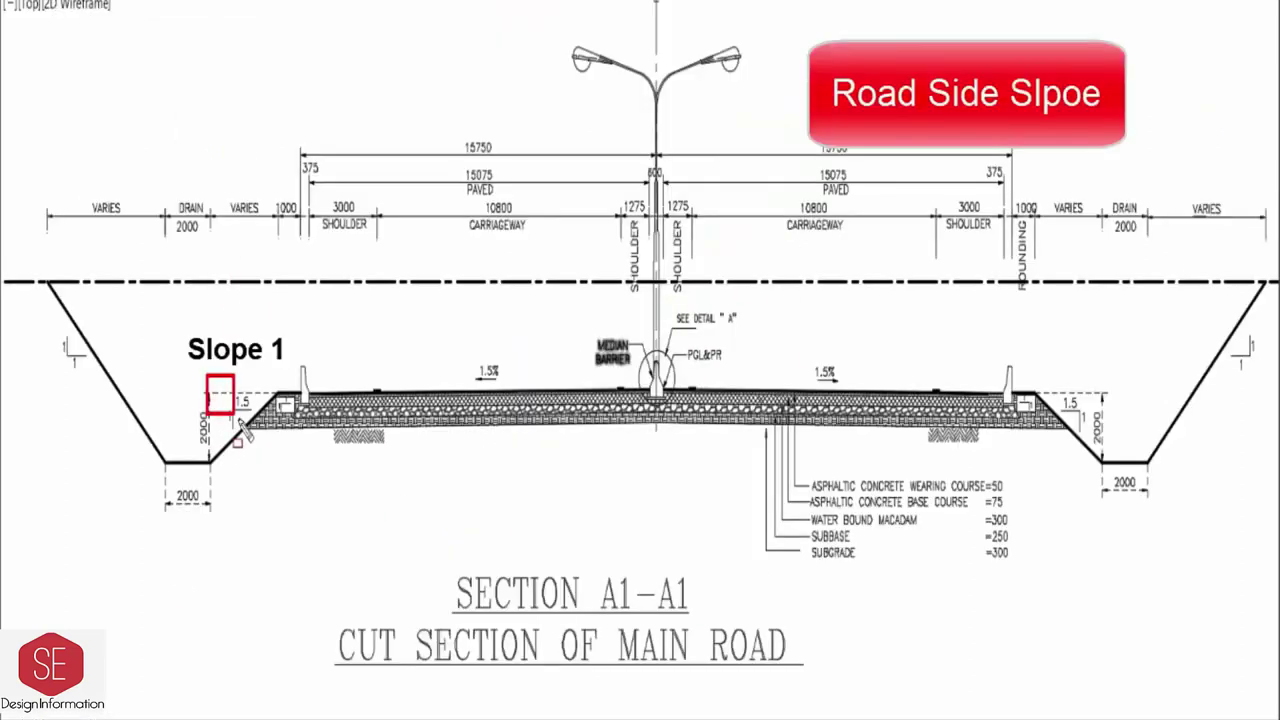
left_click_drag(206, 375, 254, 435)
left_click_drag(53, 320, 92, 376)
left_click_drag(1090, 375, 1062, 460)
left_click_drag(1228, 330, 1262, 368)
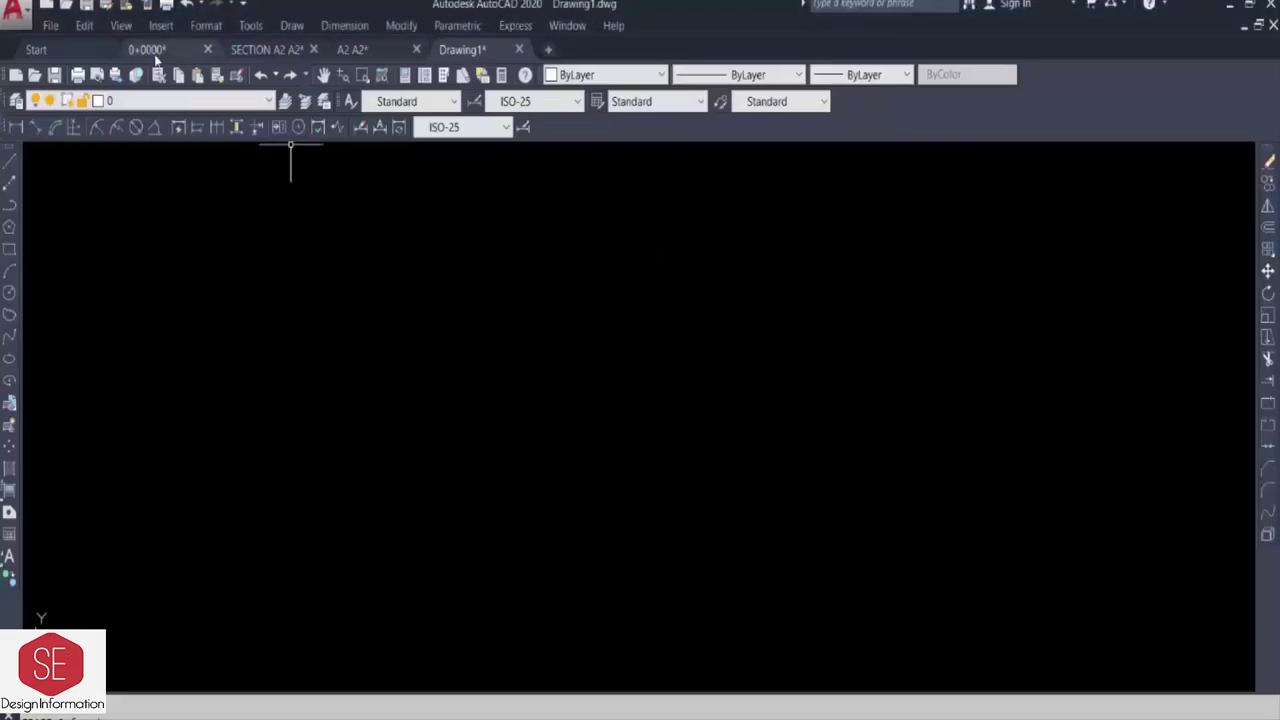
- Draw a vertical reference line for the median
left_click(9, 160)
left_click(390, 328)
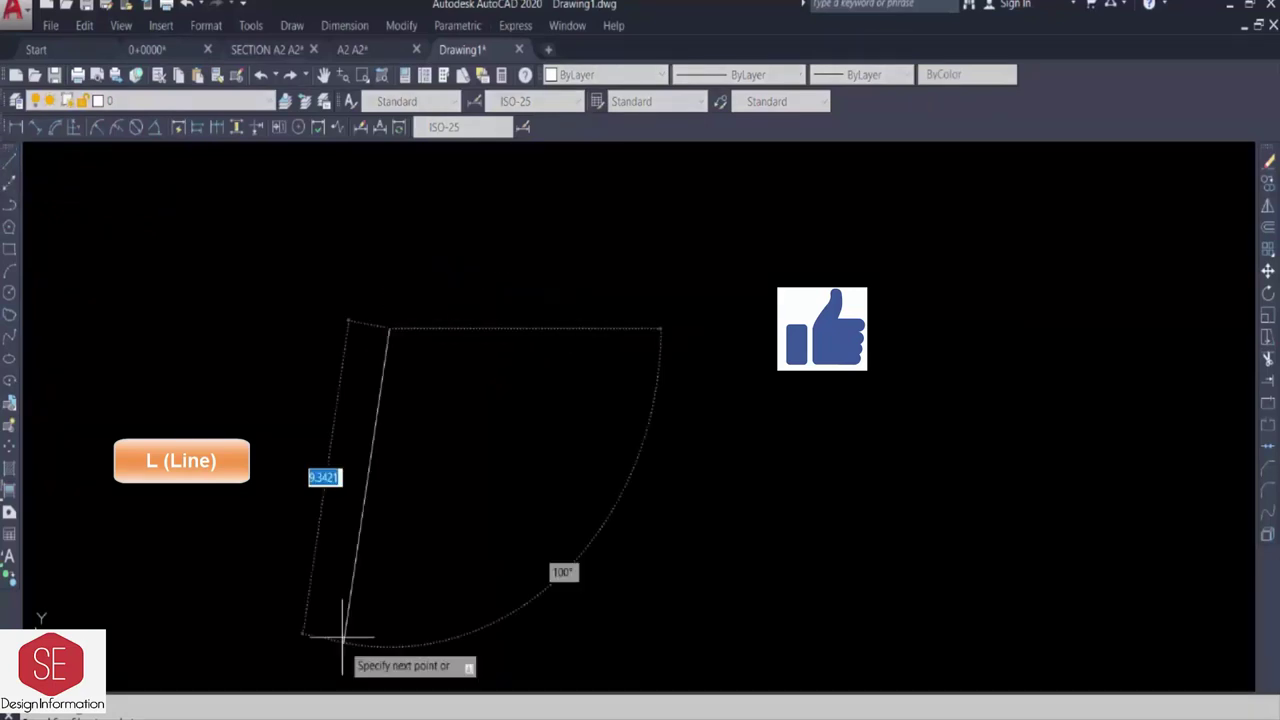
left_click(380, 457)
key("Escape")
mouse_move(371, 457)
middle_mouse_down()
mouse_move(534, 509)
mouse_move(628, 576)
middle_mouse_up()
- Offset the vertical line by 0.3, 15.75 and 15.075 to mark the median and pavement edges
type("o")
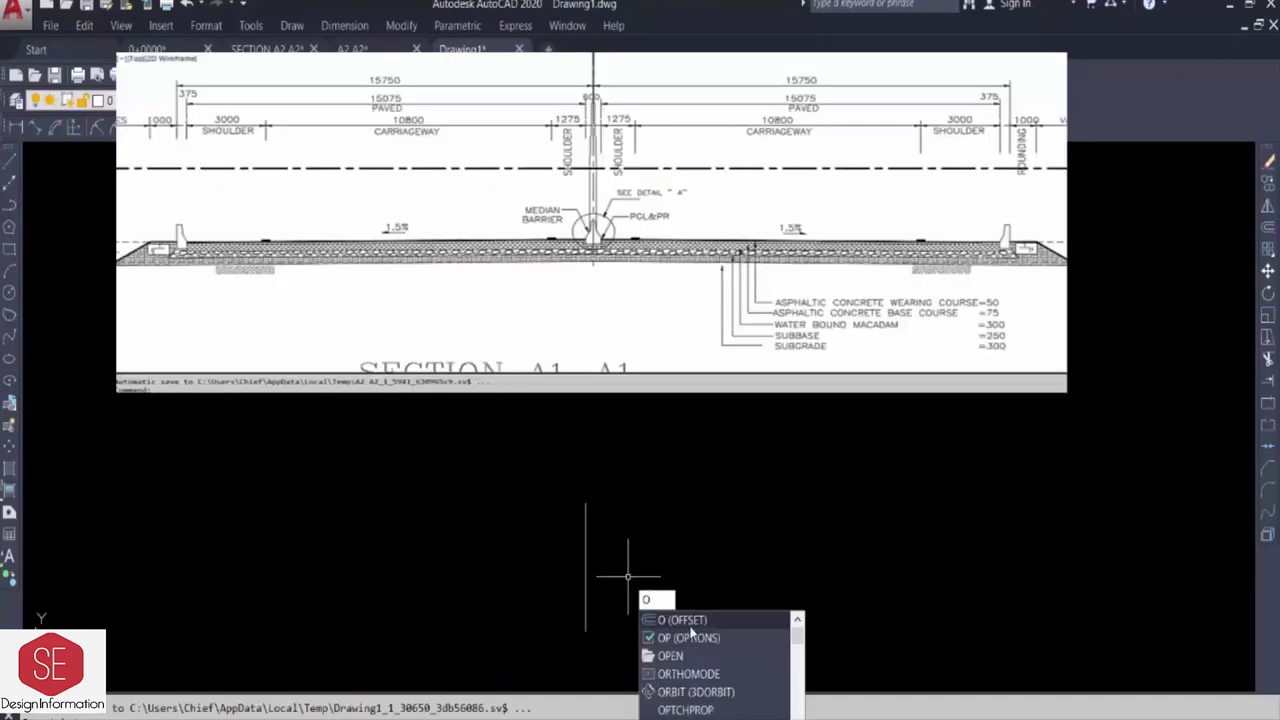
key("Return")
type("0.3")
key("Return")
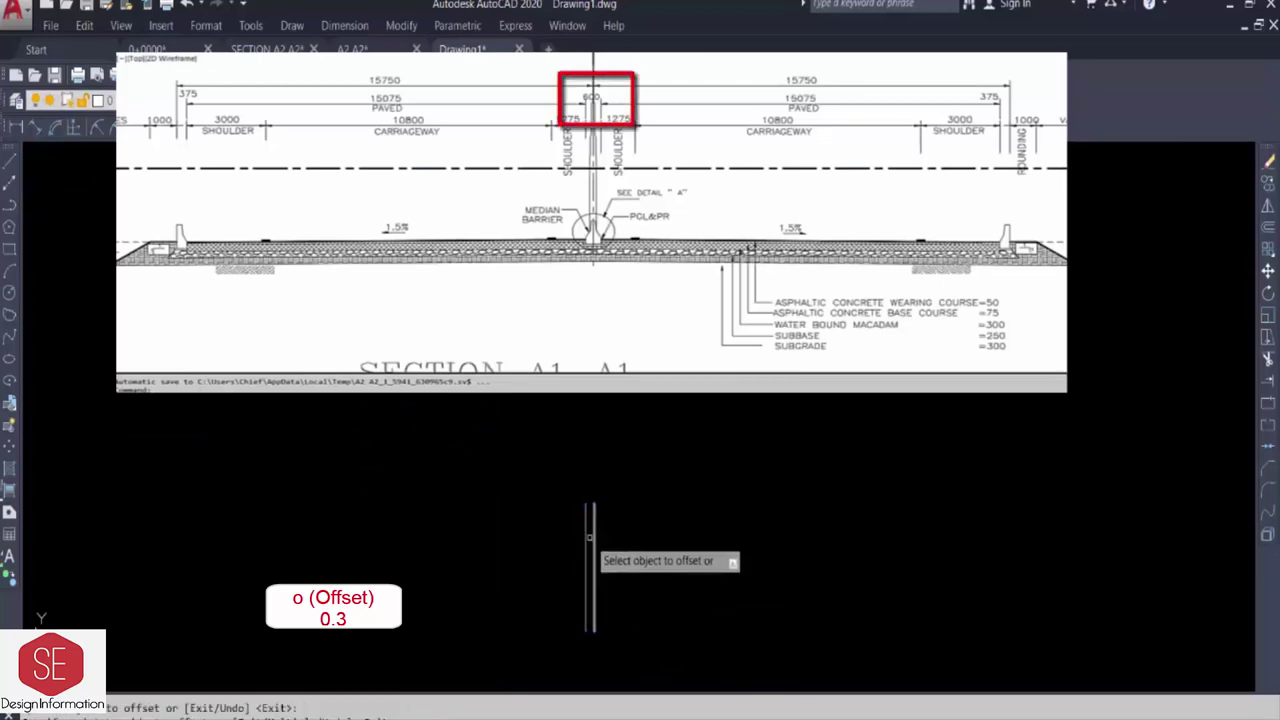
left_click(590, 537)
left_click(572, 537)
key("Return")
key("Return")
type("15.750")
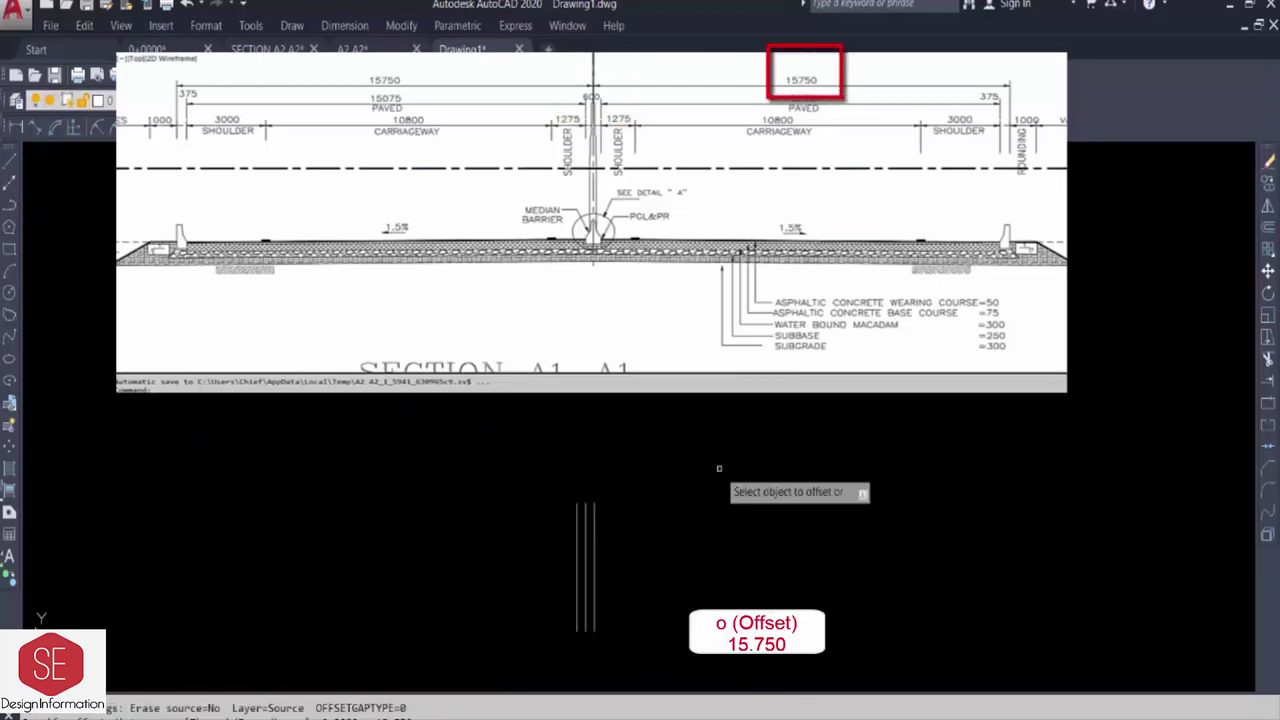
left_click(594, 531)
left_click(600, 531)
key("Return")
key("Return")
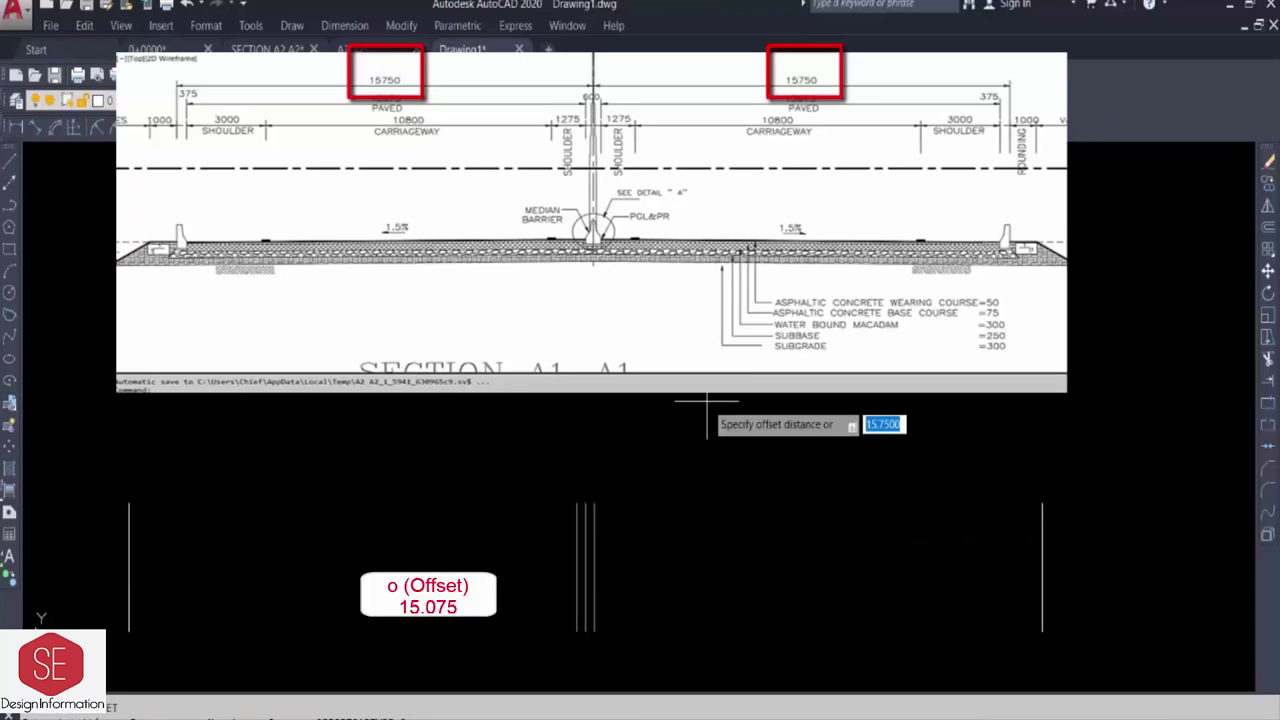
type("15.075")
key("Return")
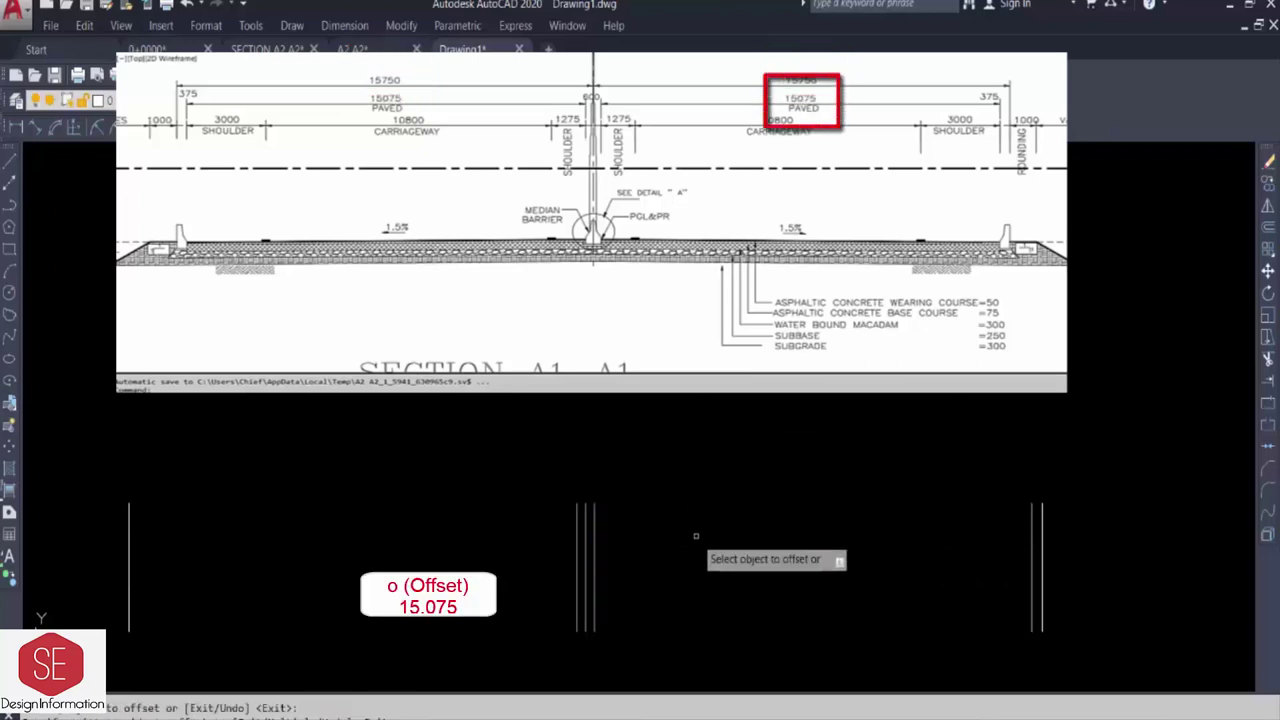
key("Escape")
- Draw horizontal top lines from the median out to each pavement edge
type("l")
key("Return")
left_click(594, 503)
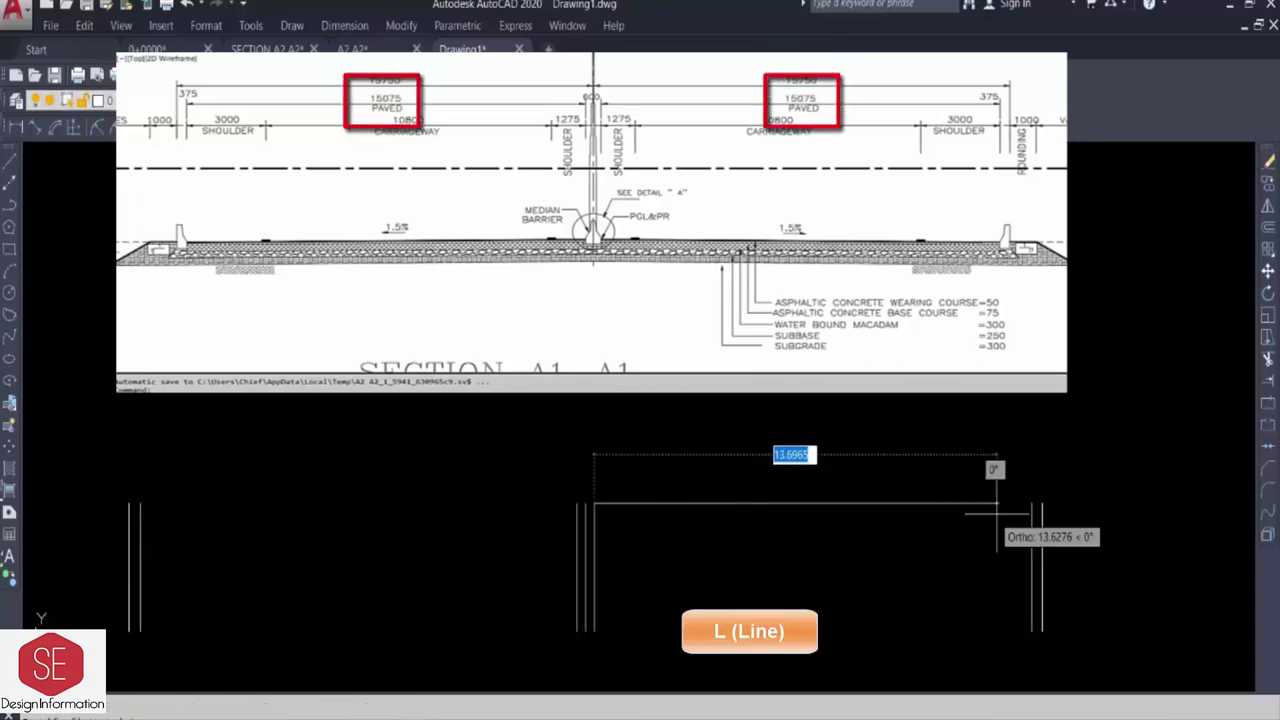
left_click(1032, 503)
key("Escape")
key("Return")
left_click(577, 503)
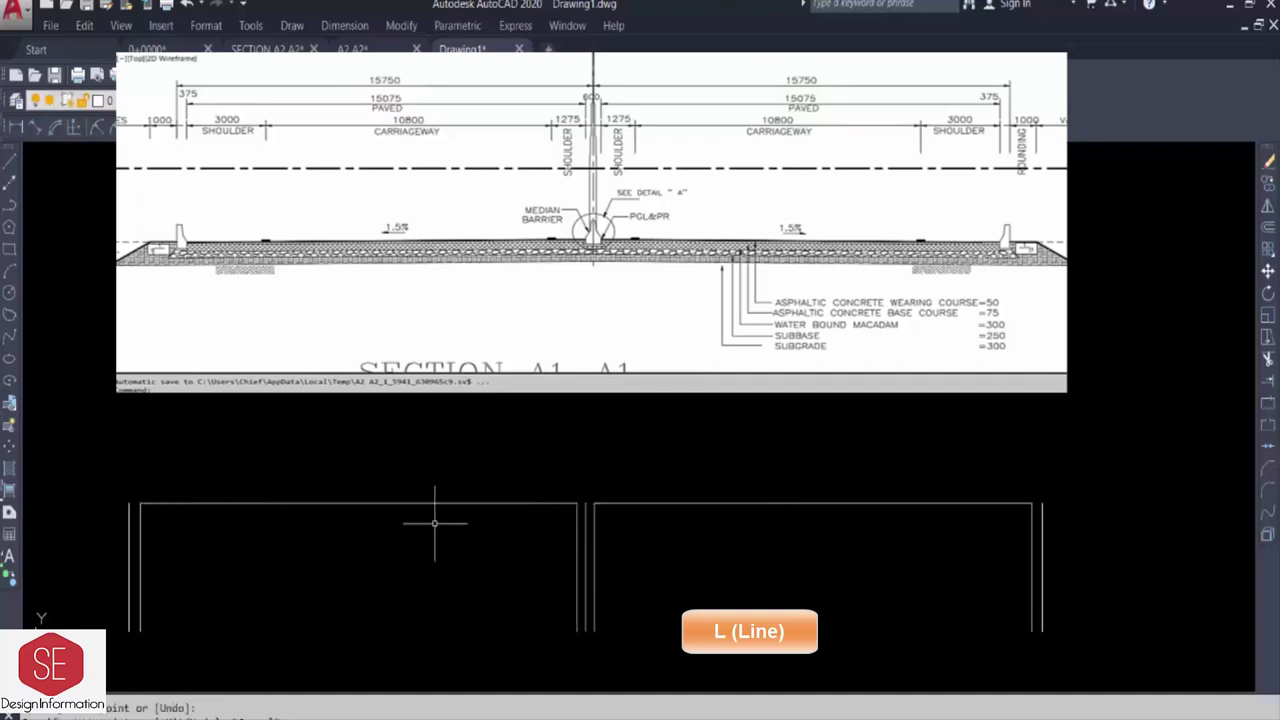
key("Escape")
- Offset the right and left top lines 0.226 downward
type("o")
key("Return")
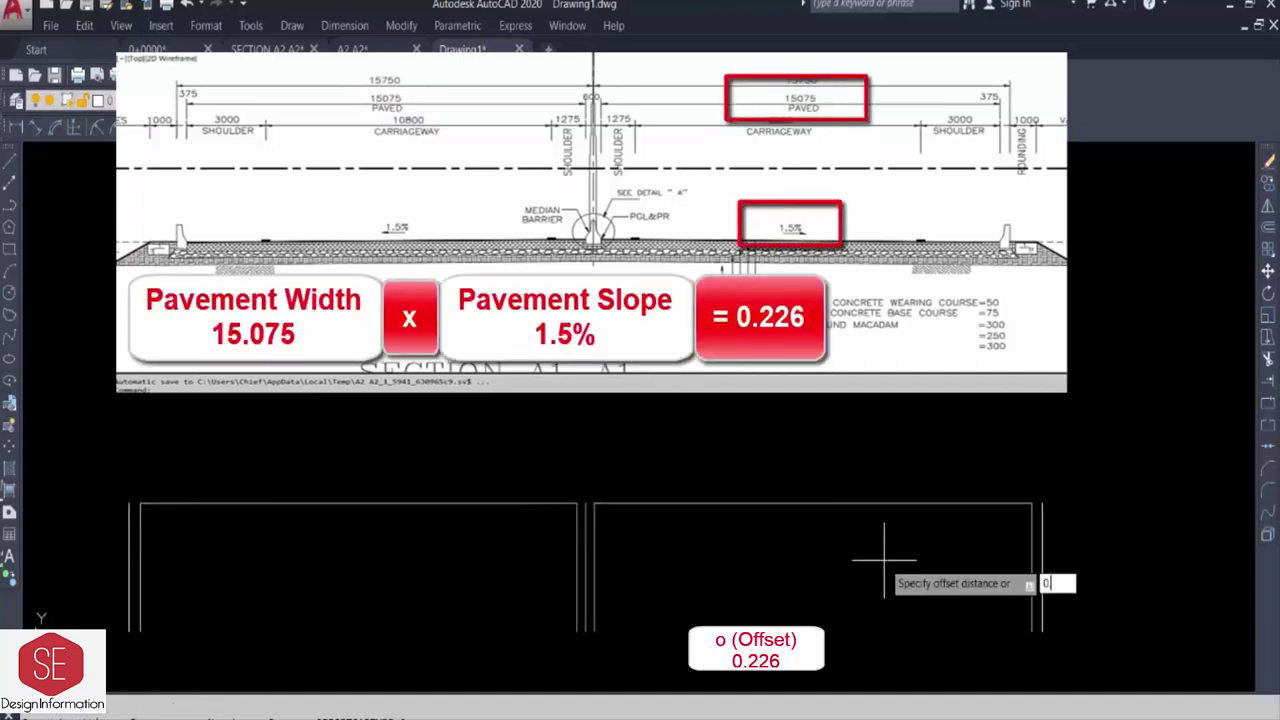
left_click(860, 504)
left_click(857, 540)
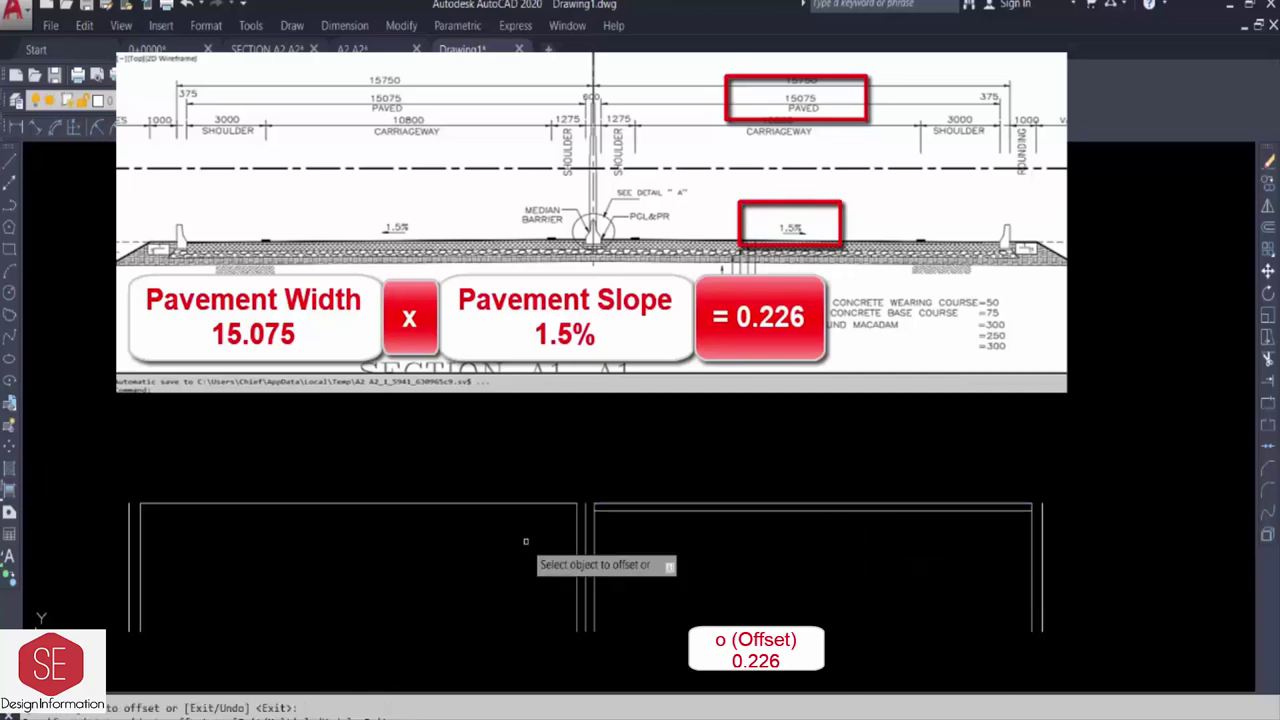
left_click(857, 511)
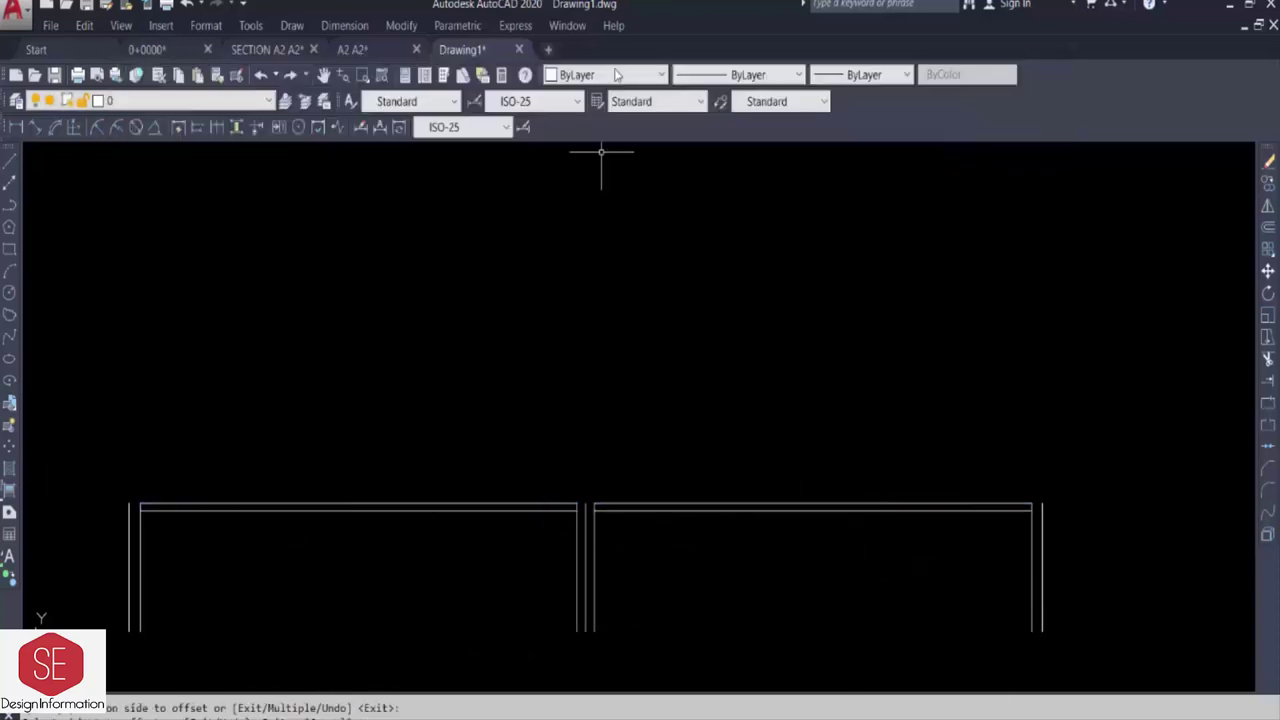
- Draw red 1.5% sloped lines from the centre top down to each lowered edge
type("l")
key("Return")
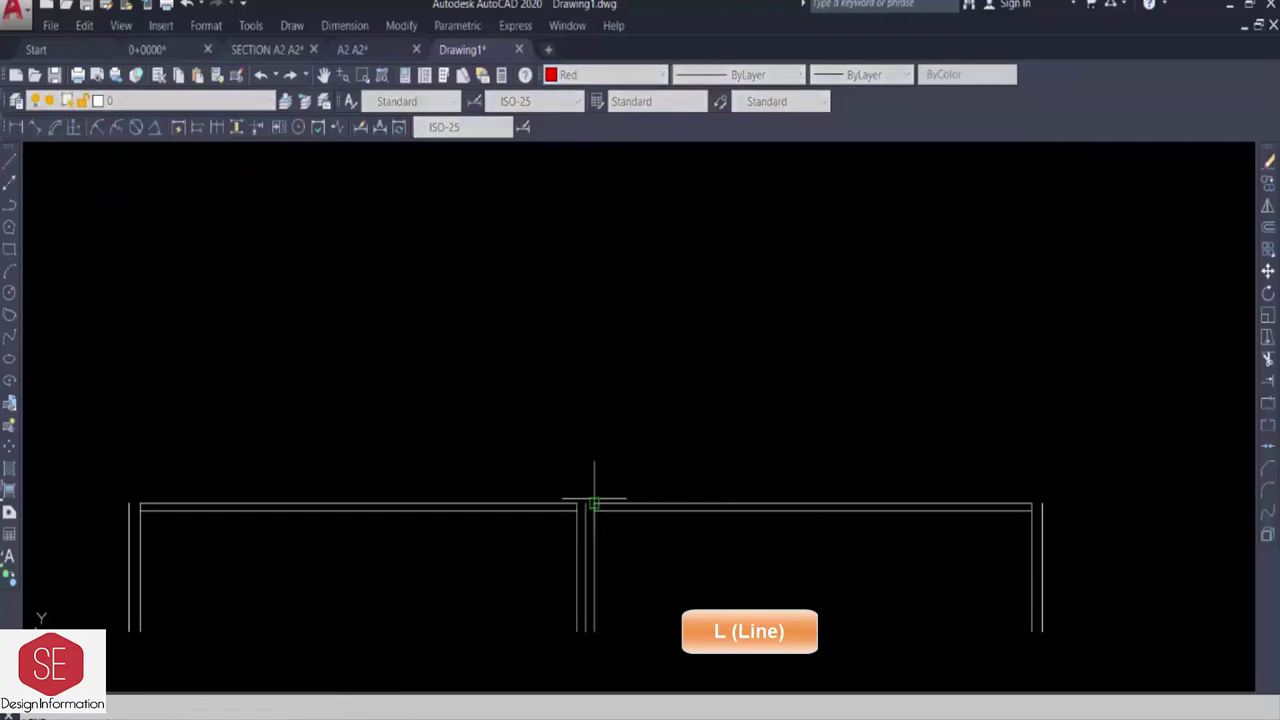
left_click(594, 508)
left_click(1031, 508)
left_click(141, 508)
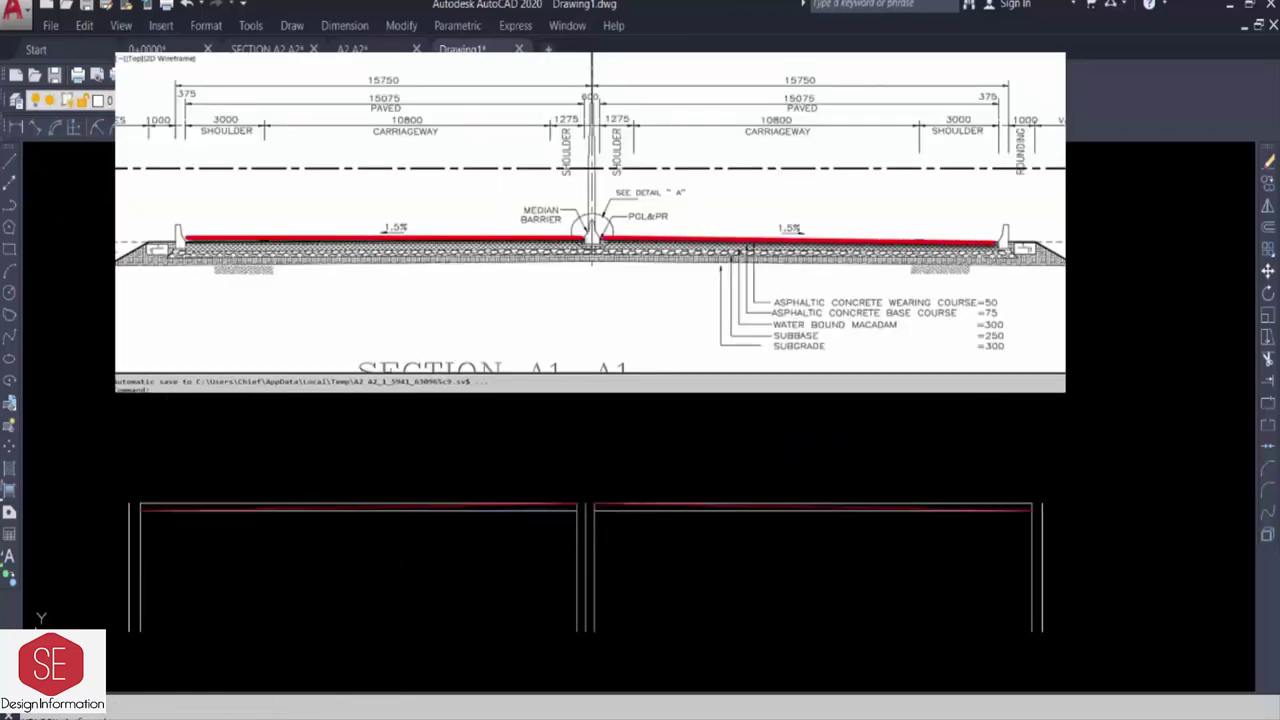
key("Escape")
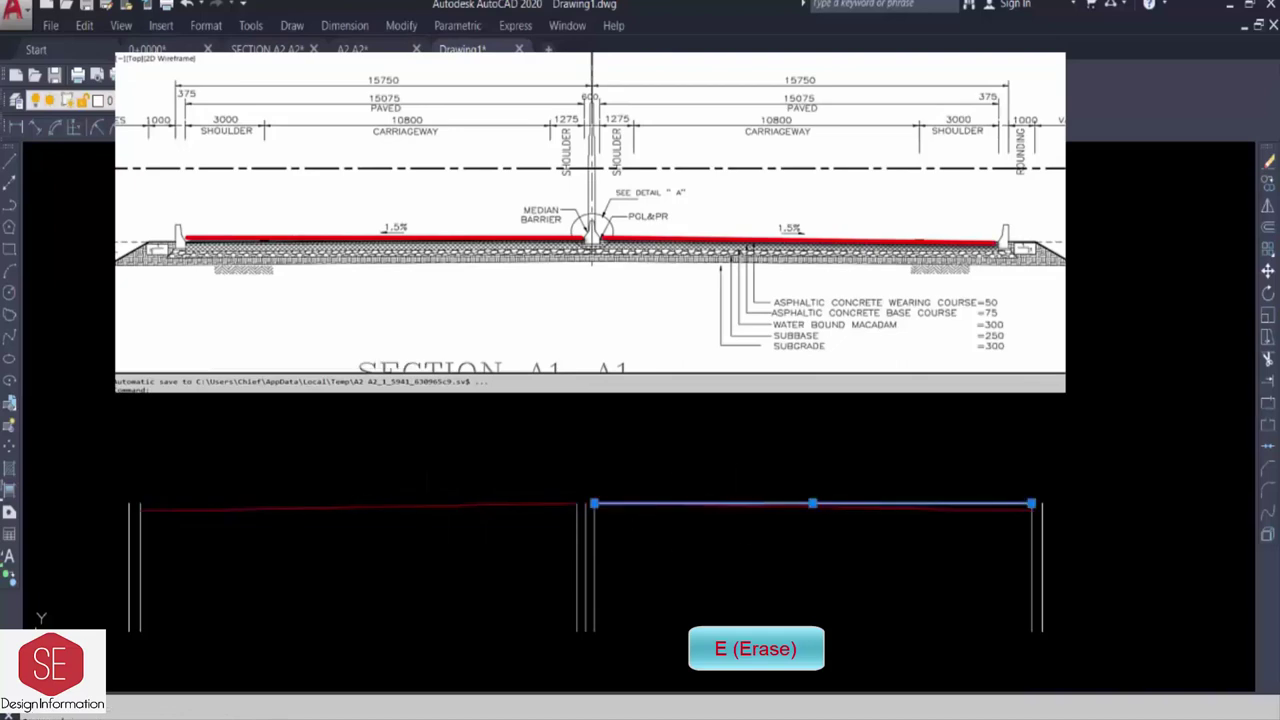
- Offset the red pavement line 0.05 for the top surface layer
type("o")
key("Return")
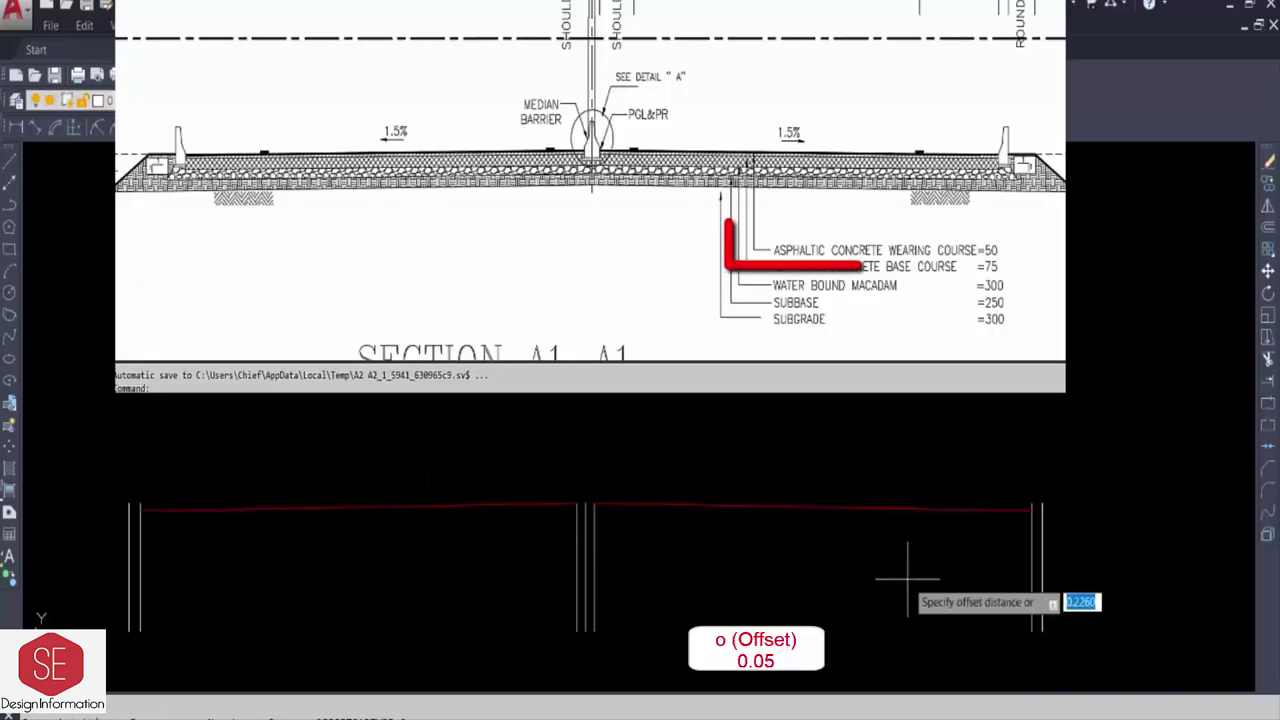
type("0.05")
key("Return")
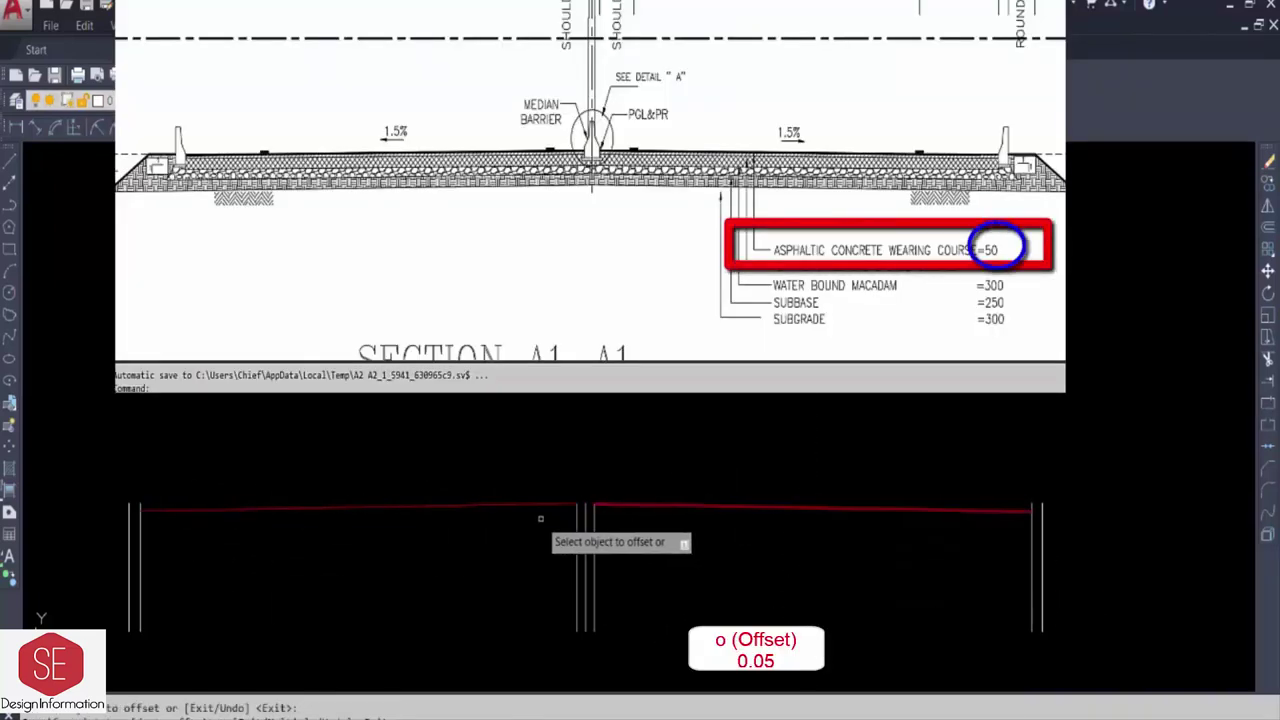
key("Escape")
- Offset the red pavement lines 0.075 below on both sides
type("o")
key("Return")
type("0.075")
key("Return")
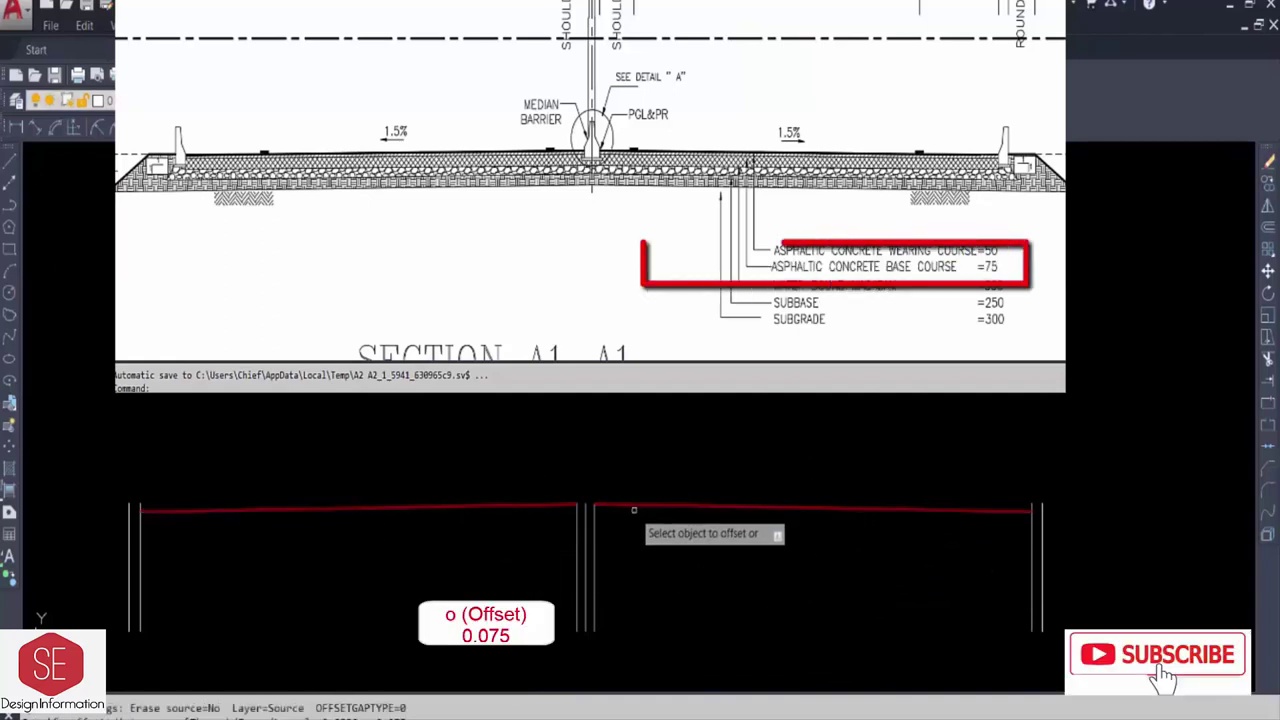
scroll(632, 506, "up", 2)
left_click(642, 450)
left_click(642, 580)
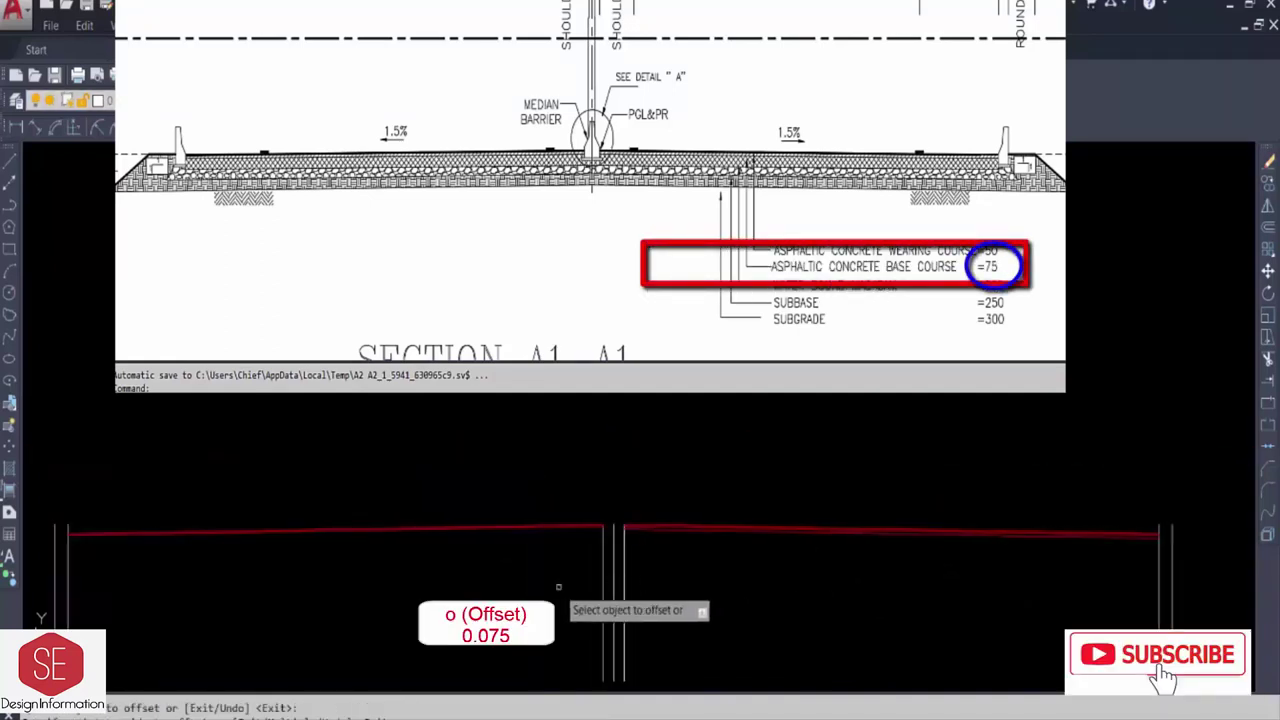
middle_click_drag(629, 600, 571, 537)
left_click(500, 480)
left_click(500, 543)
middle_click_drag(700, 560, 879, 543)
scroll(879, 543, "down", 2)
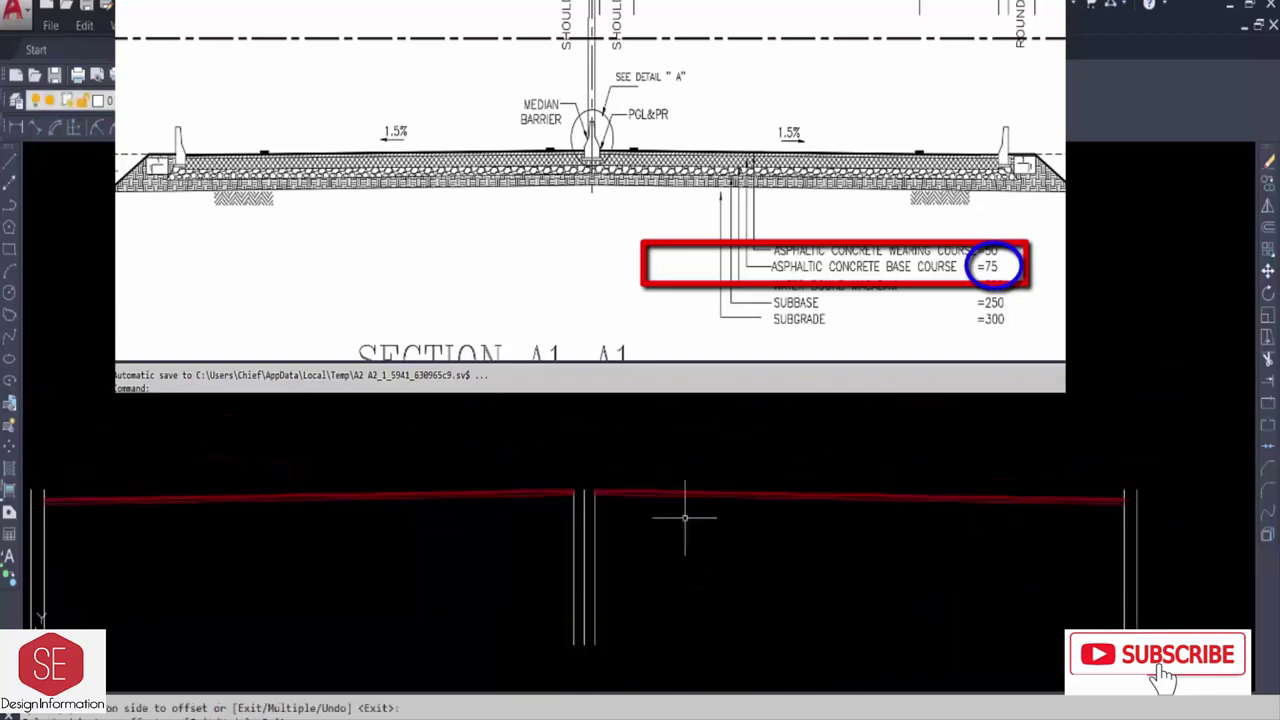
- Offset the lowest layer line 0.300 below for the base layer
type("o")
key("Return")
type("0.300")
key("Return")
left_click(658, 494)
left_click(620, 520)
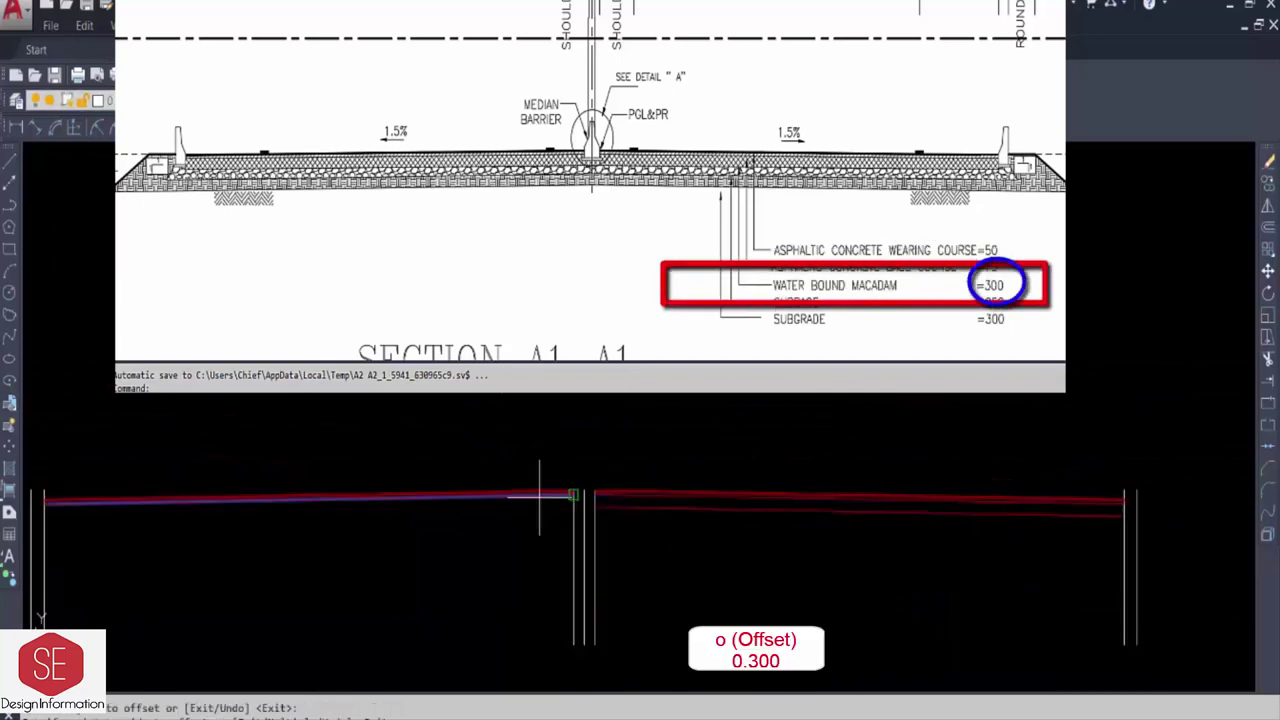
key("Escape")
- Add 0.250 subbase lines below the lowest layer on both sides
type("o")
key("Return")
type("0.250")
key("Return")
left_click(800, 524)
left_click(760, 550)
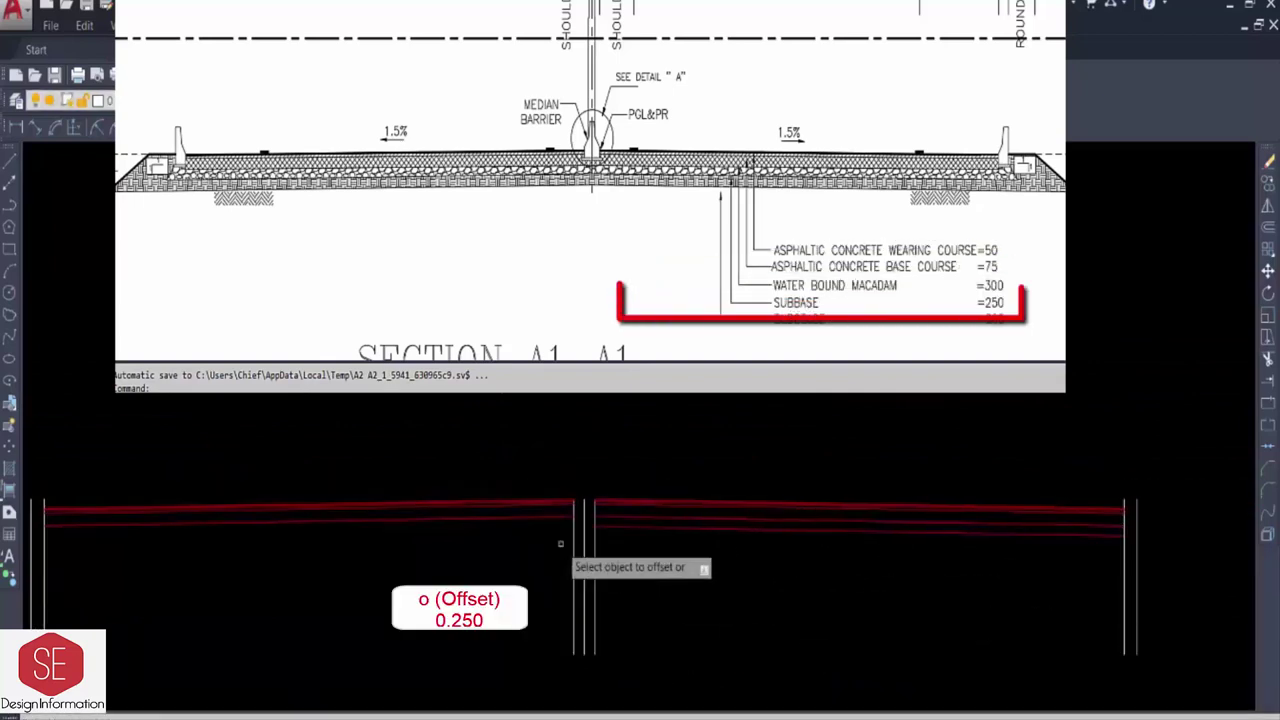
left_click(540, 524)
left_click(532, 567)
- Add 0.300 subgrade lines below the subbase on both sides
type("0.300")
key("Return")
left_click(845, 531)
left_click(845, 577)
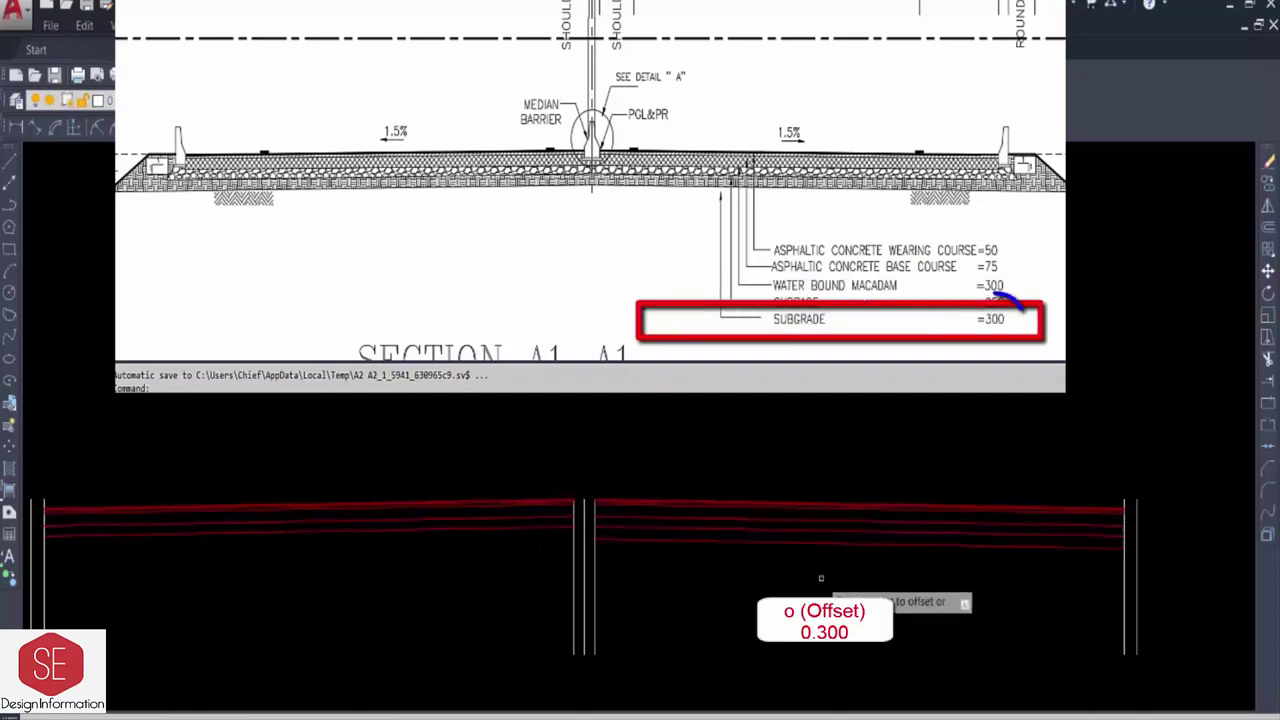
left_click(531, 531)
left_click(535, 562)
key("Escape")
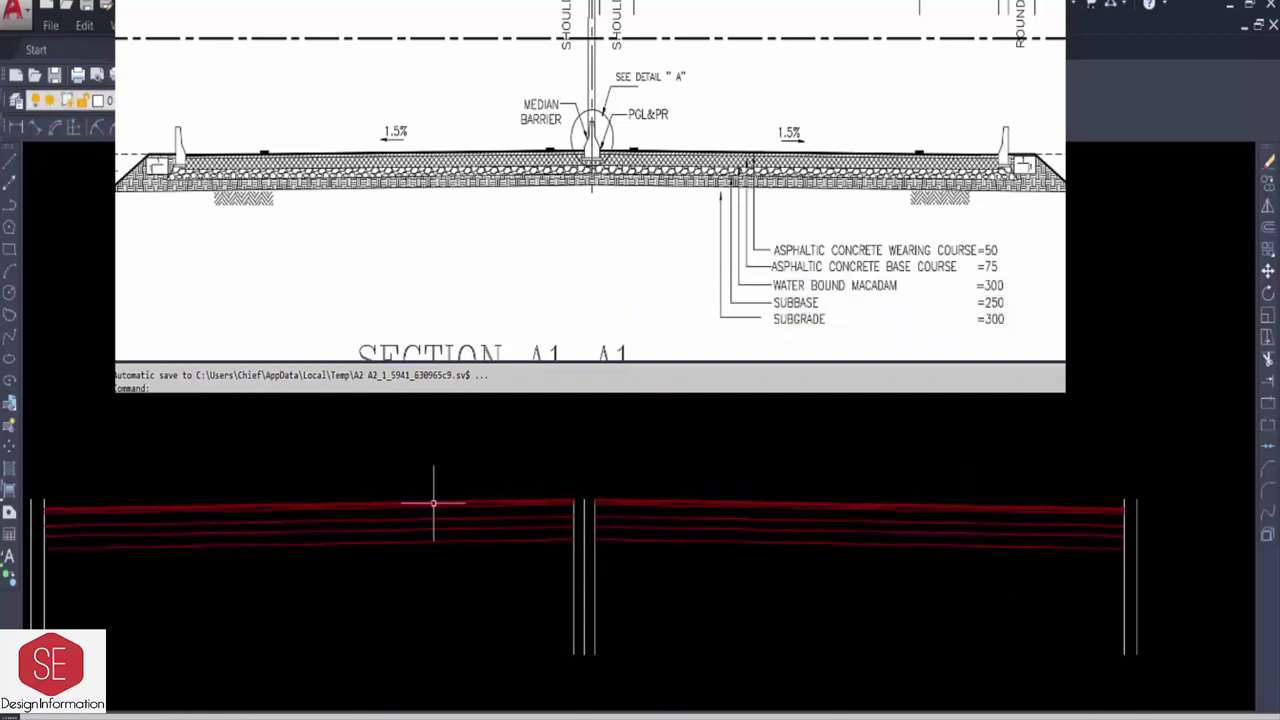
left_click(797, 417)
key("Escape")
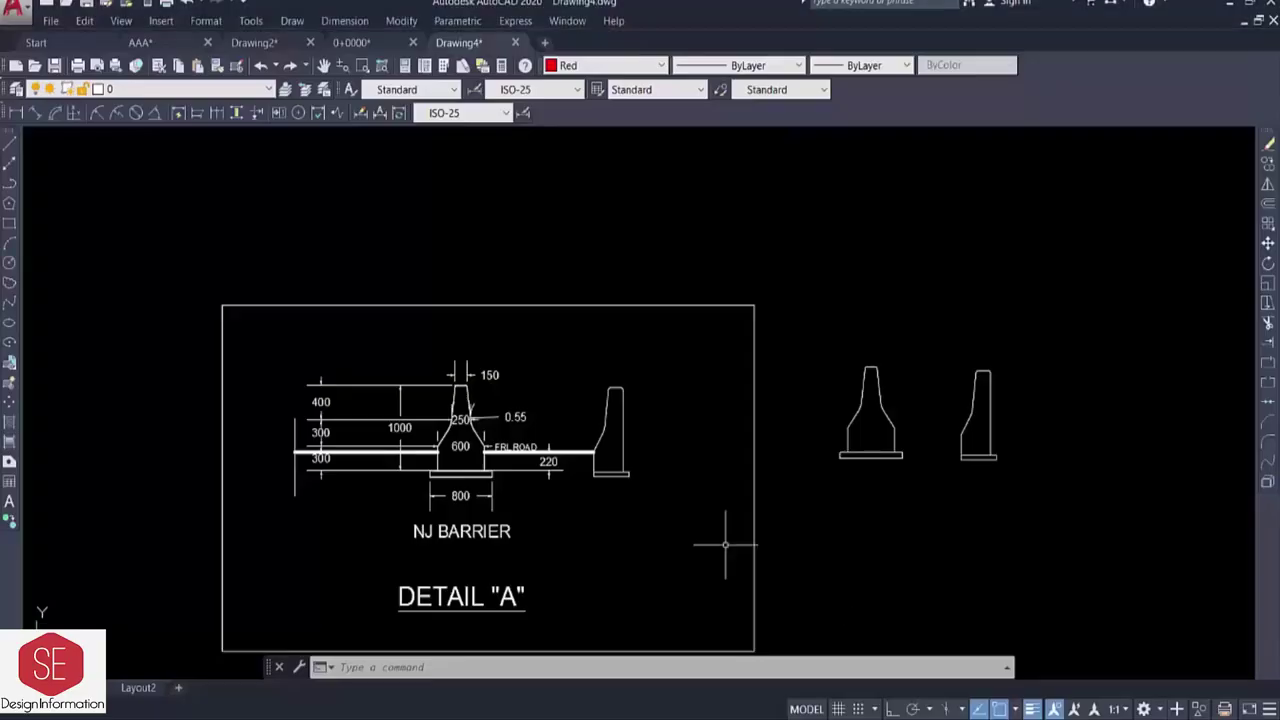
- Draw a line across the top corners of the left barrier's base
scroll(518, 400, "up", 2)
middle_click_drag(969, 350, 918, 381)
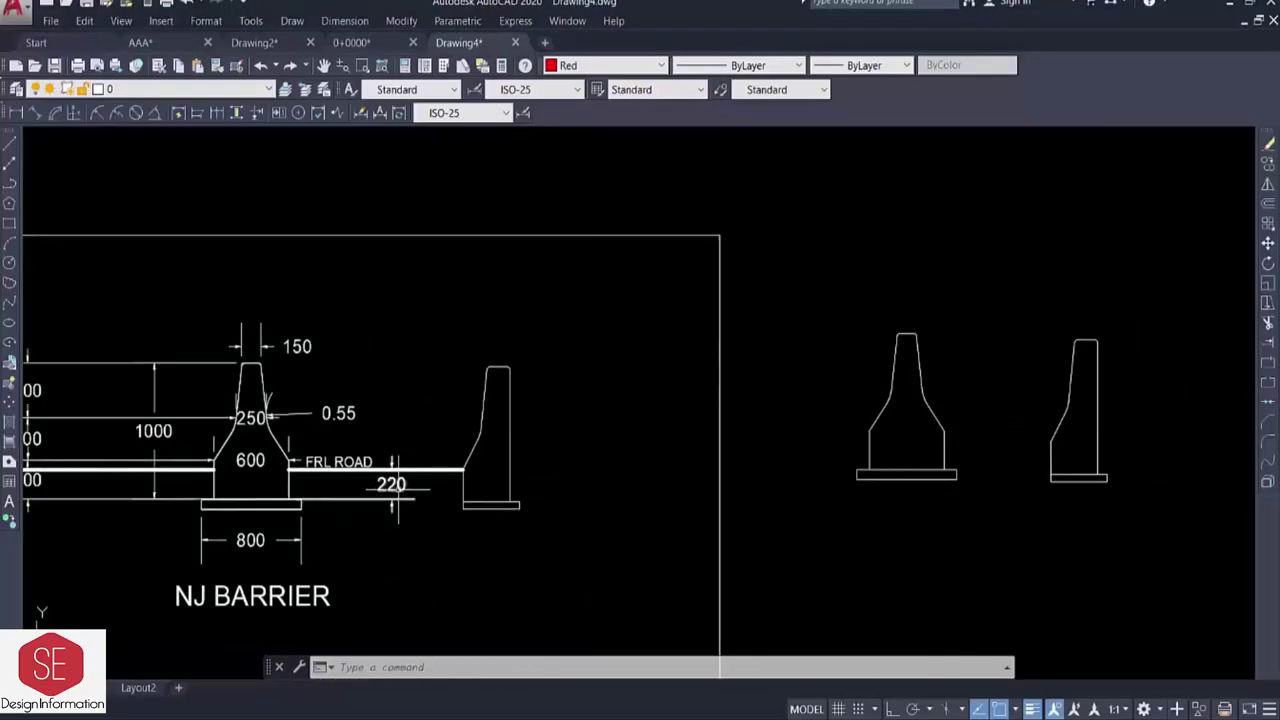
scroll(395, 488, "up", 2)
scroll(395, 492, "down", 2)
scroll(180, 500, "up", 2)
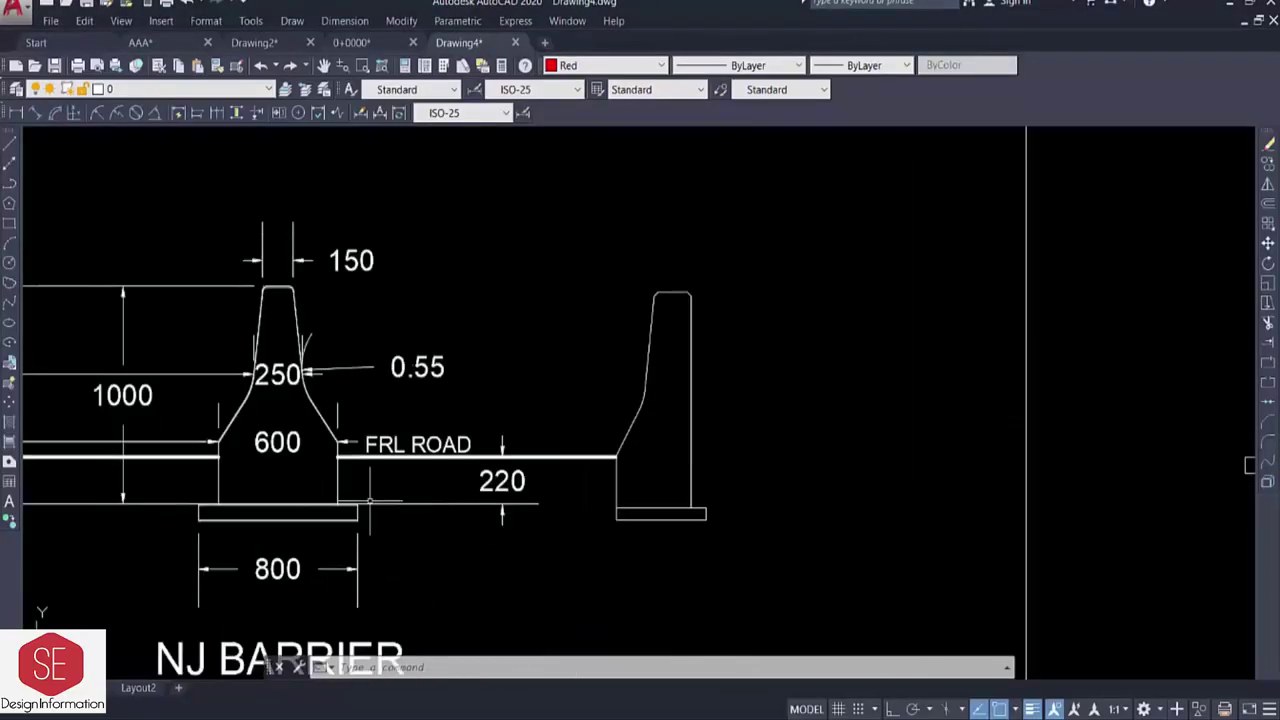
scroll(337, 462, "down", 5)
scroll(623, 494, "up", 6)
type("l")
key("Return")
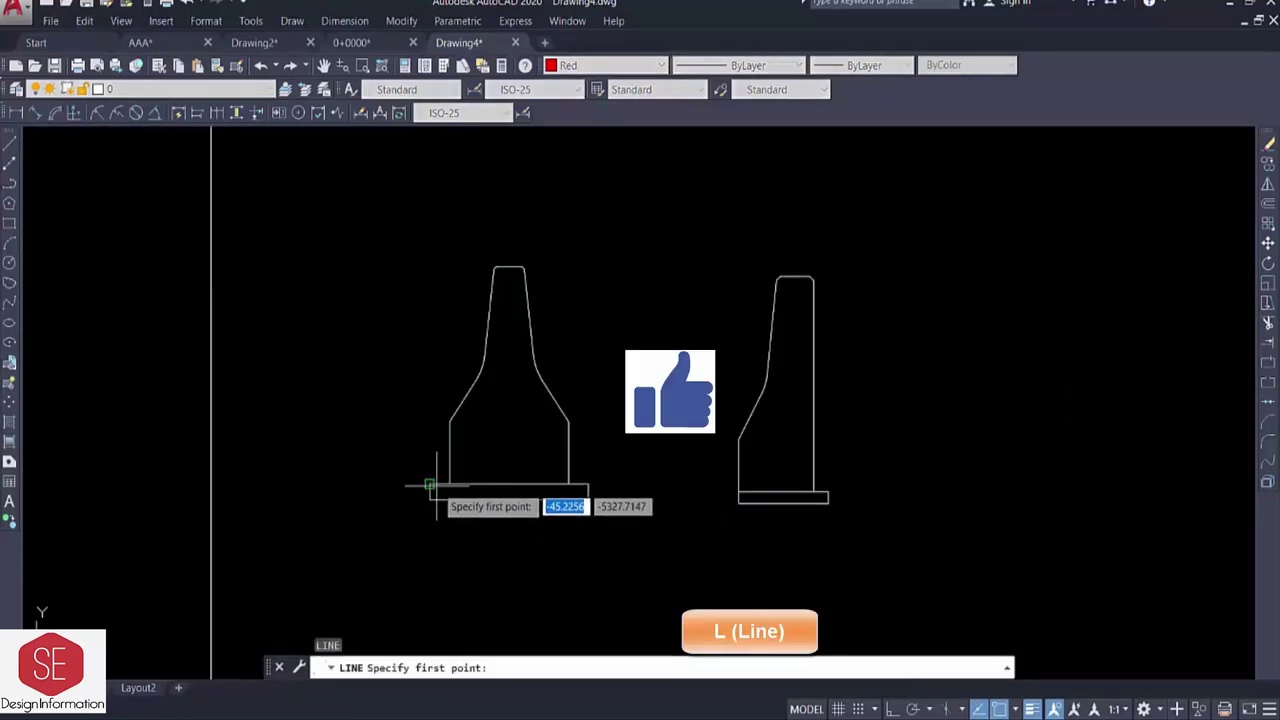
left_click(430, 485)
left_click(589, 484)
key("Return")
- Offset the base line 0.220 upward, then erase the original base line
type("o")
key("Return")
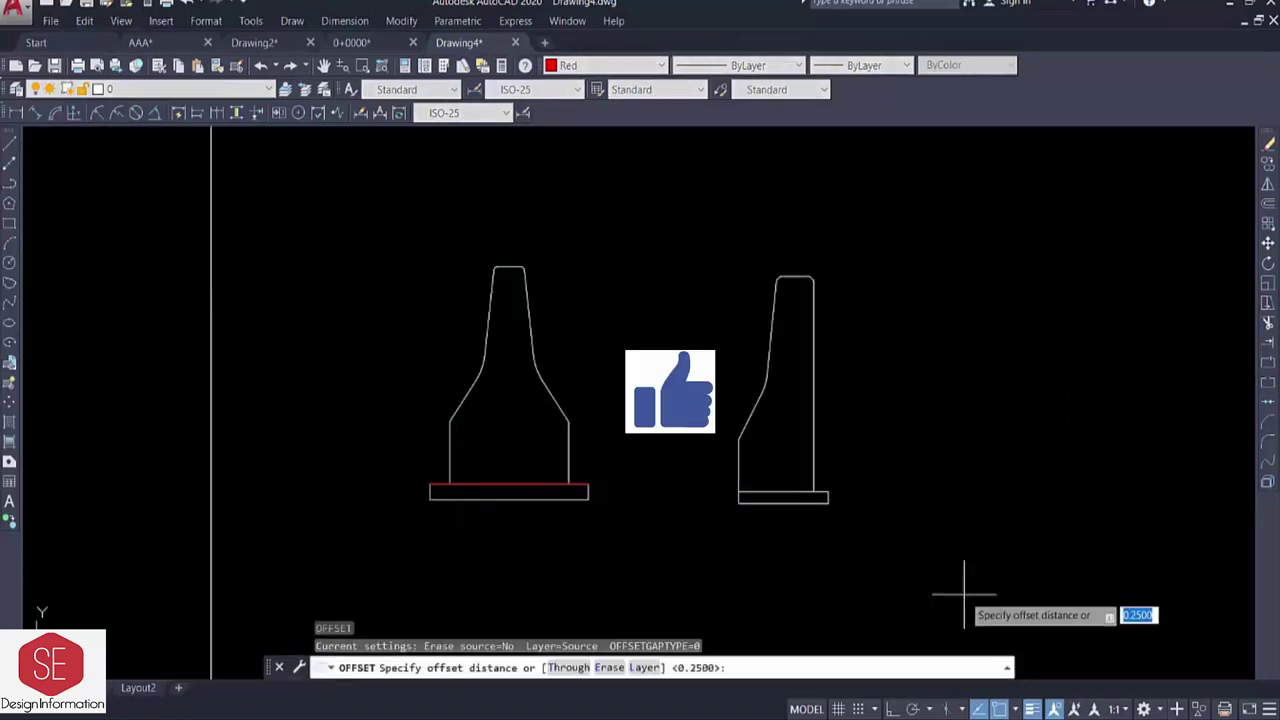
type("22")
key("Return")
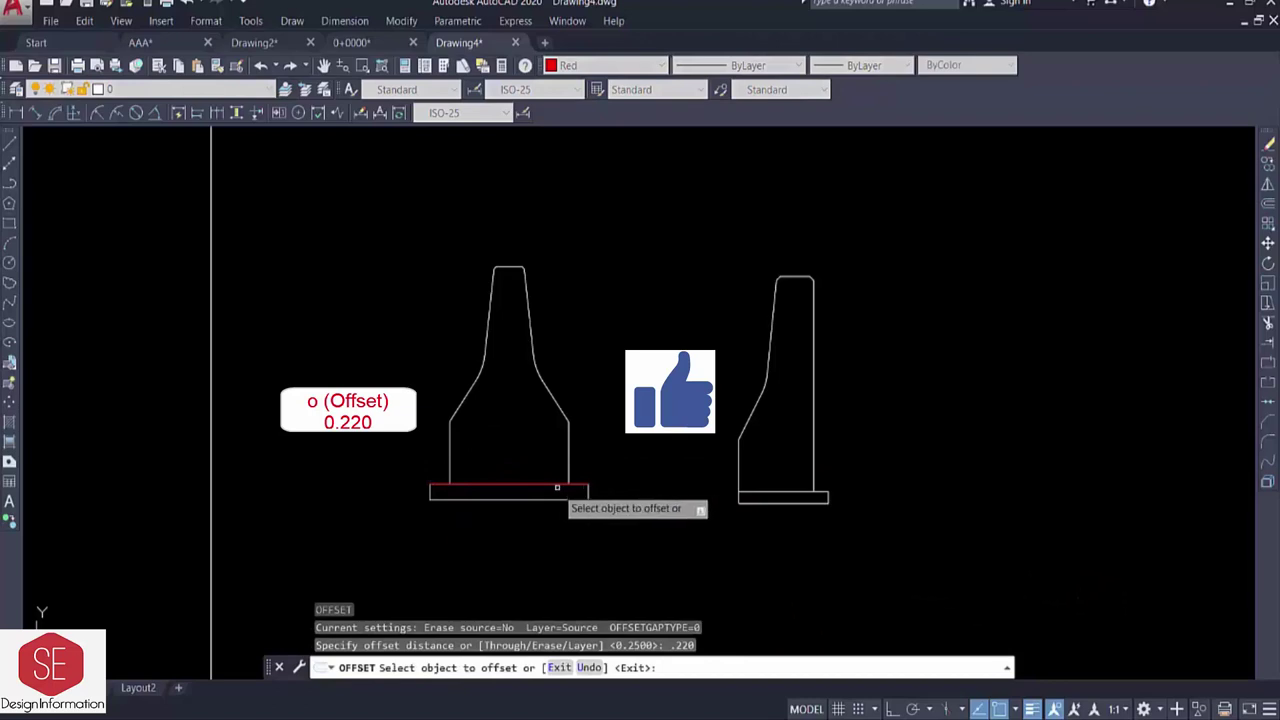
left_click(566, 486)
left_click(565, 477)
key("Escape")
left_click(565, 485)
type("e")
key("Return")
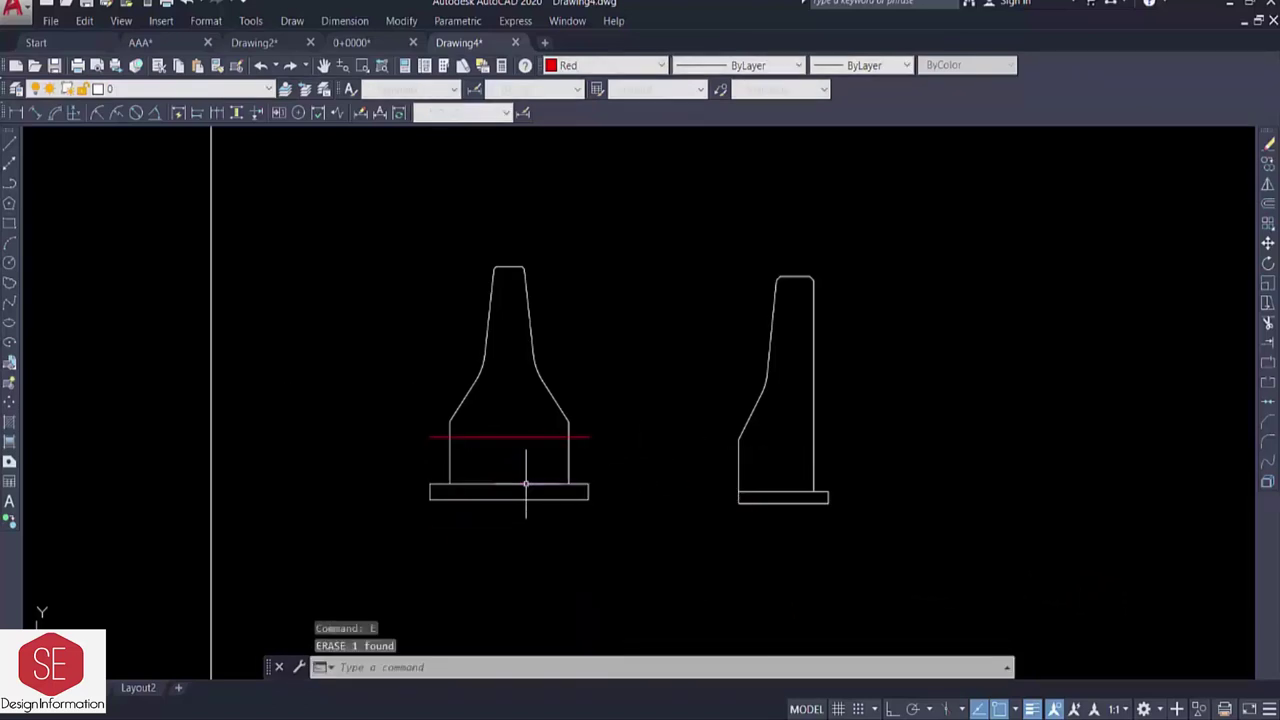
- Select the left barrier and its red line for moving with M
type("m")
key("Return")
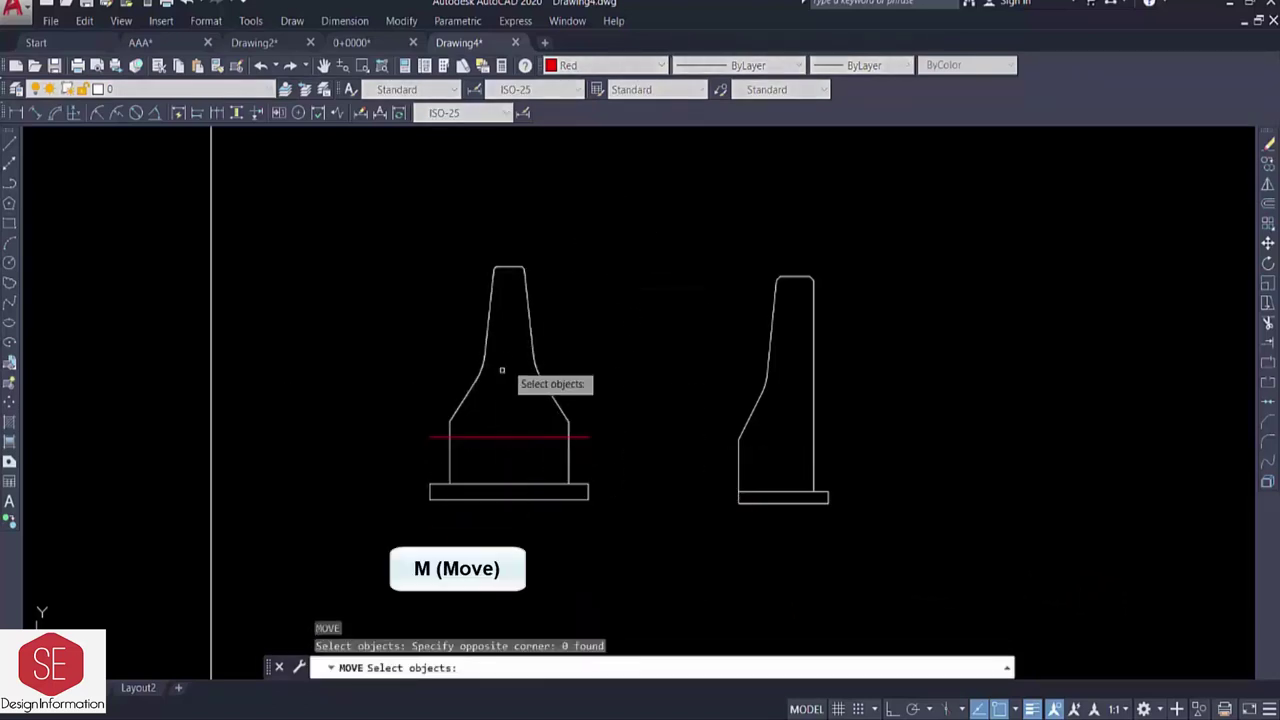
left_click(682, 202)
left_click(400, 562)
key("Return")
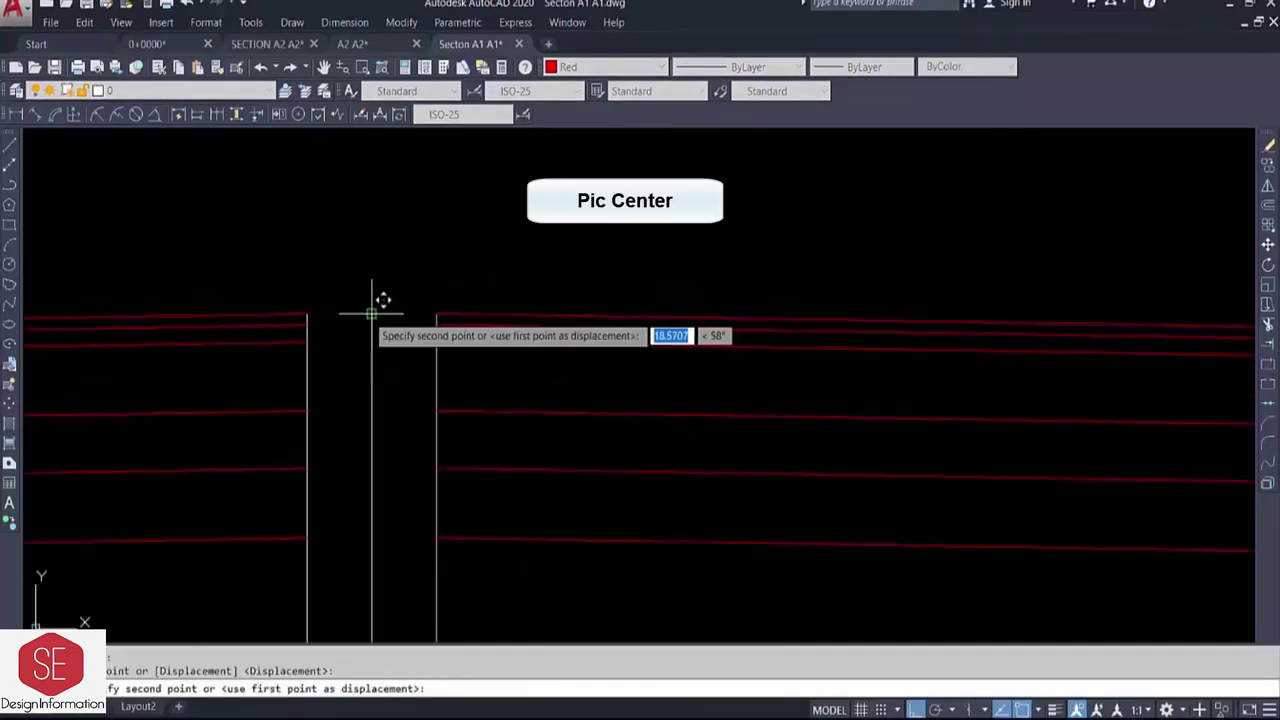
- Place the barrier on the middle post and move the other barrier onto the right end post
left_click(414, 314)
left_click(345, 314)
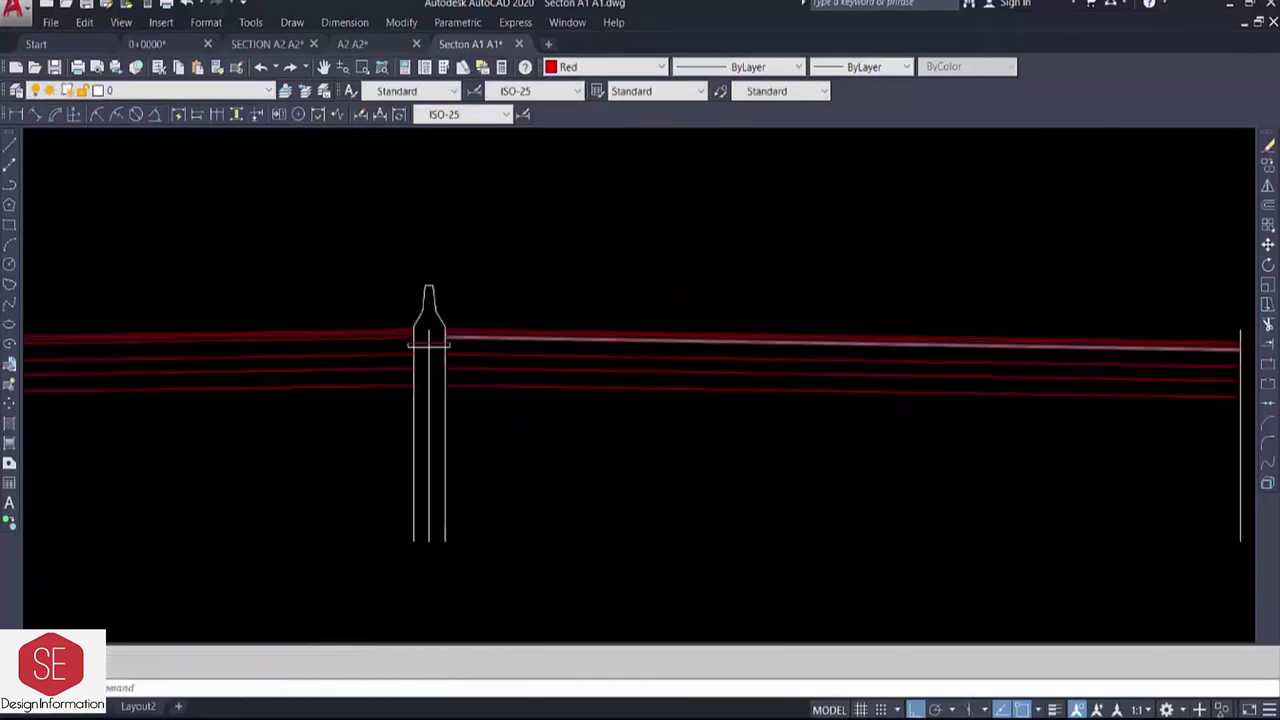
type("m")
key("Return")
left_click(457, 309)
left_click(380, 451)
key("Return")
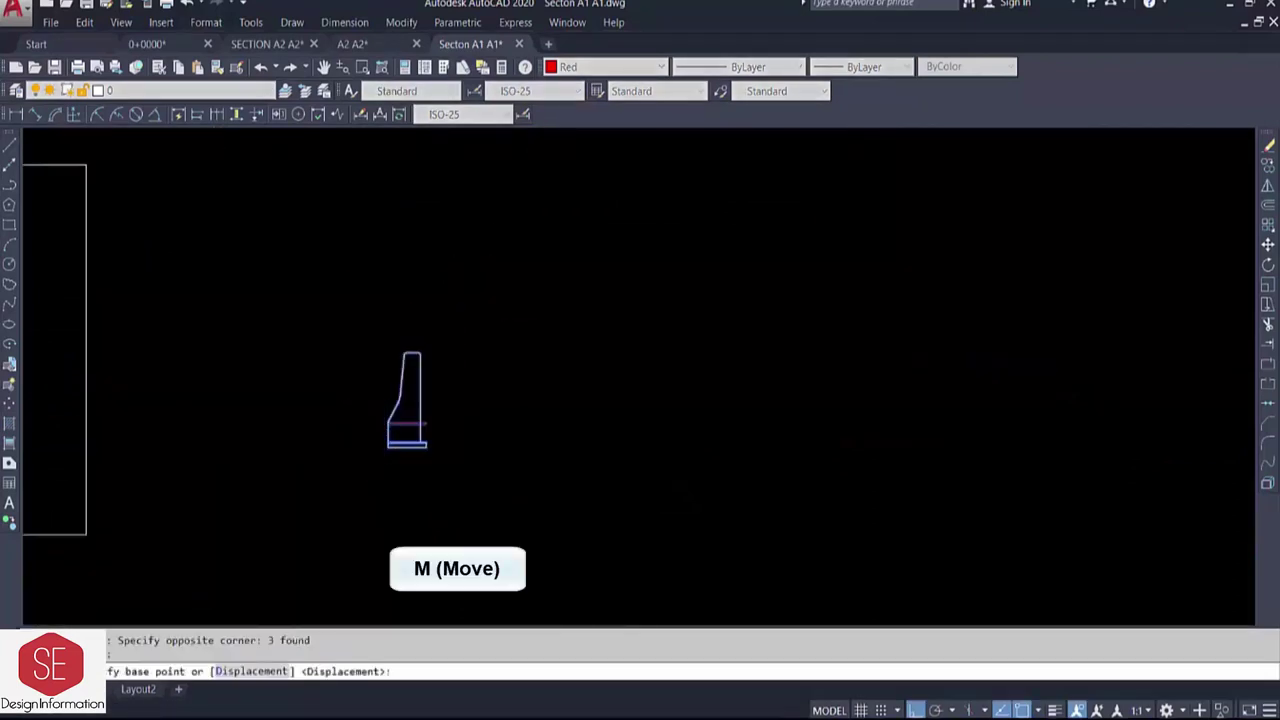
left_click(394, 403)
scroll(600, 322, "up", 3)
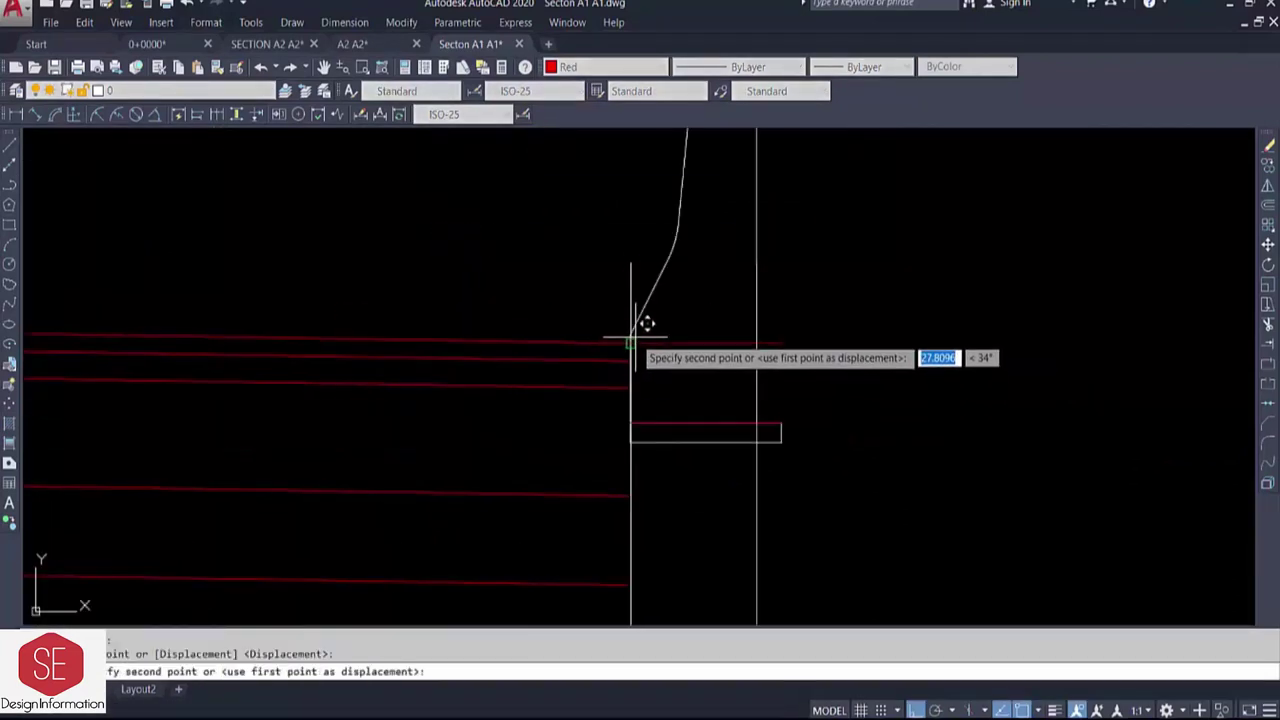
left_click(631, 335)
key("Escape")
scroll(683, 343, "down", 3)
scroll(777, 429, "down", 2)
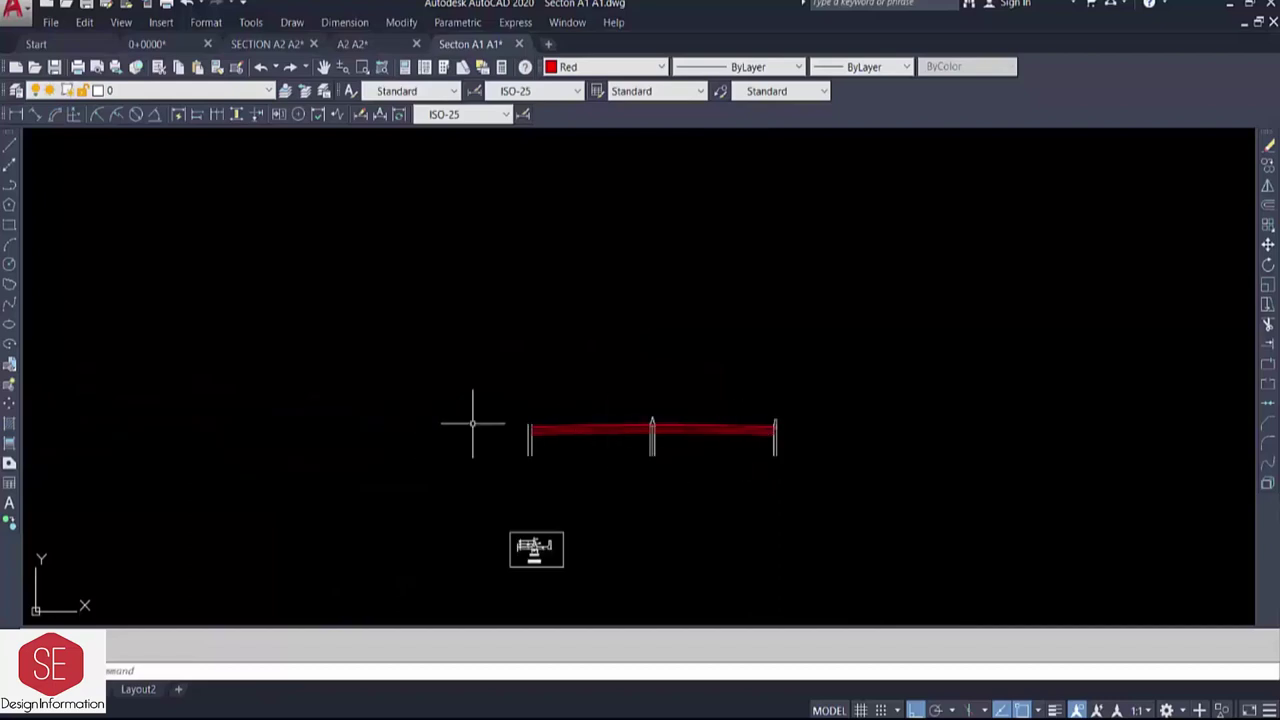
scroll(734, 425, "up", 4)
- Mirror the right end barrier about a vertical line through the middle post, keeping the original
left_click(1268, 200)
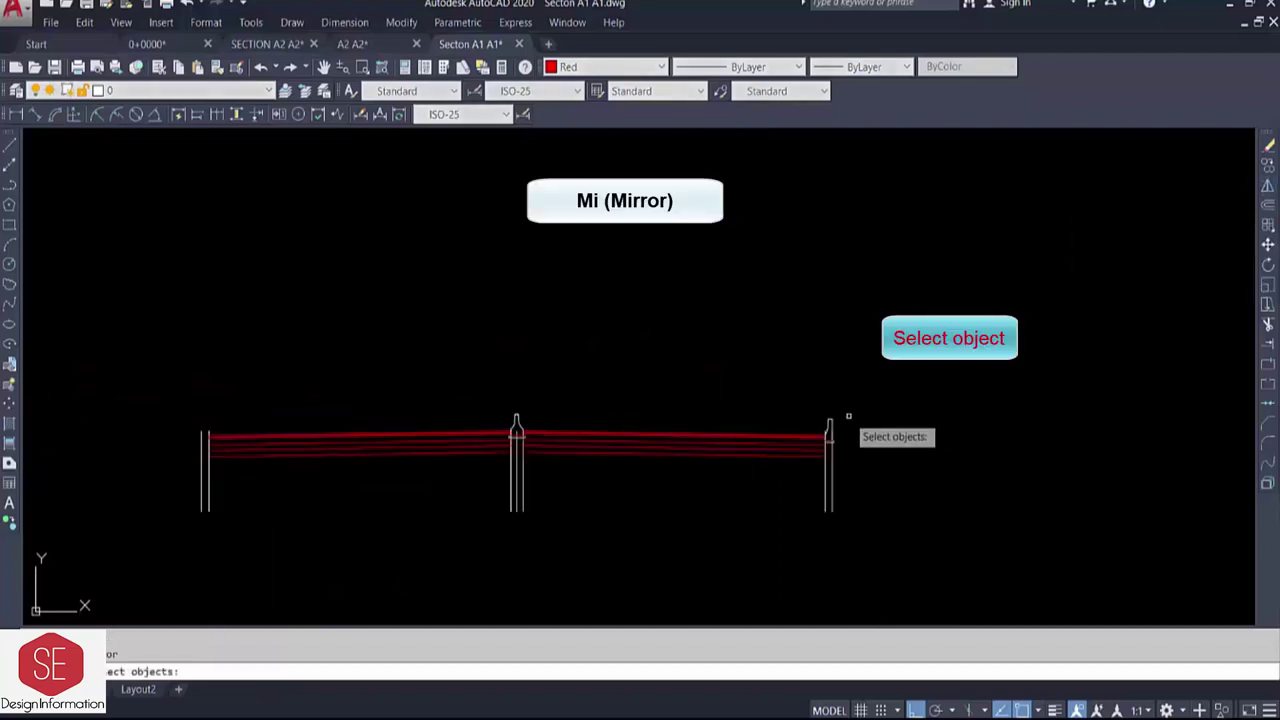
left_click(830, 435)
key("Return")
scroll(512, 443, "up", 5)
left_click(457, 349)
scroll(494, 443, "down", 2)
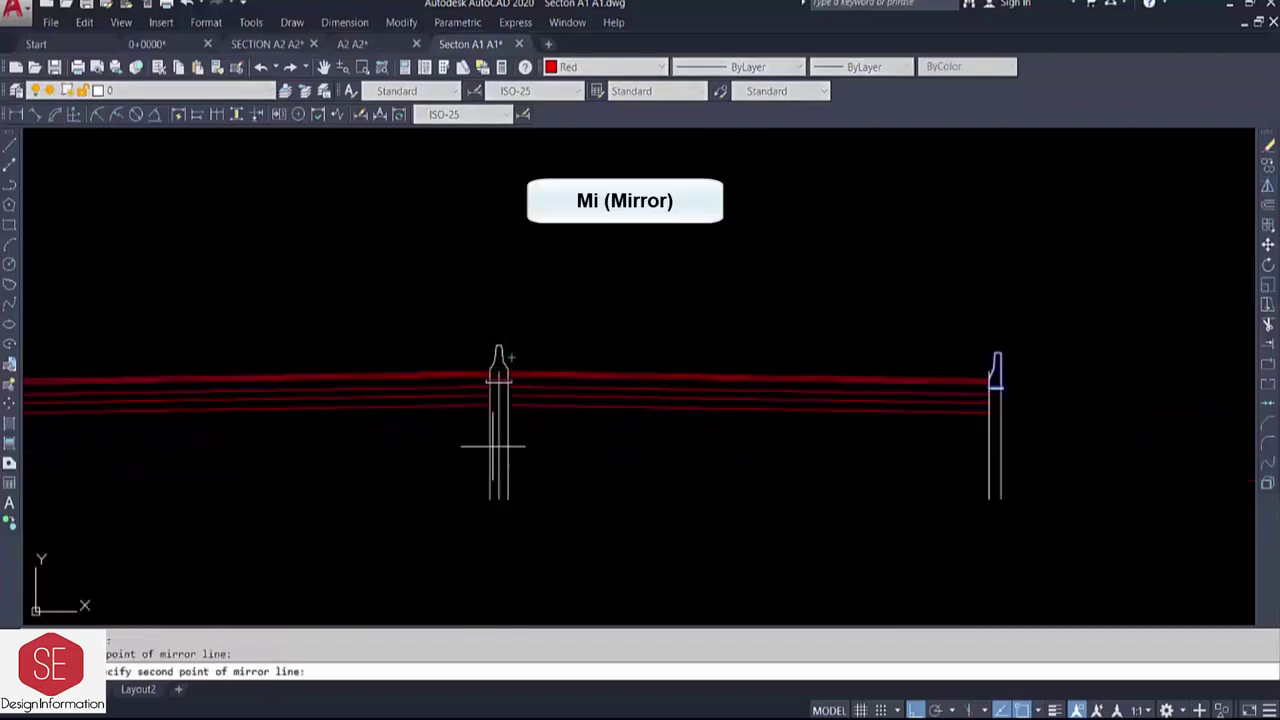
left_click(494, 460)
middle_click_drag(947, 503, 941, 443)
right_click(894, 461)
left_click(918, 474)
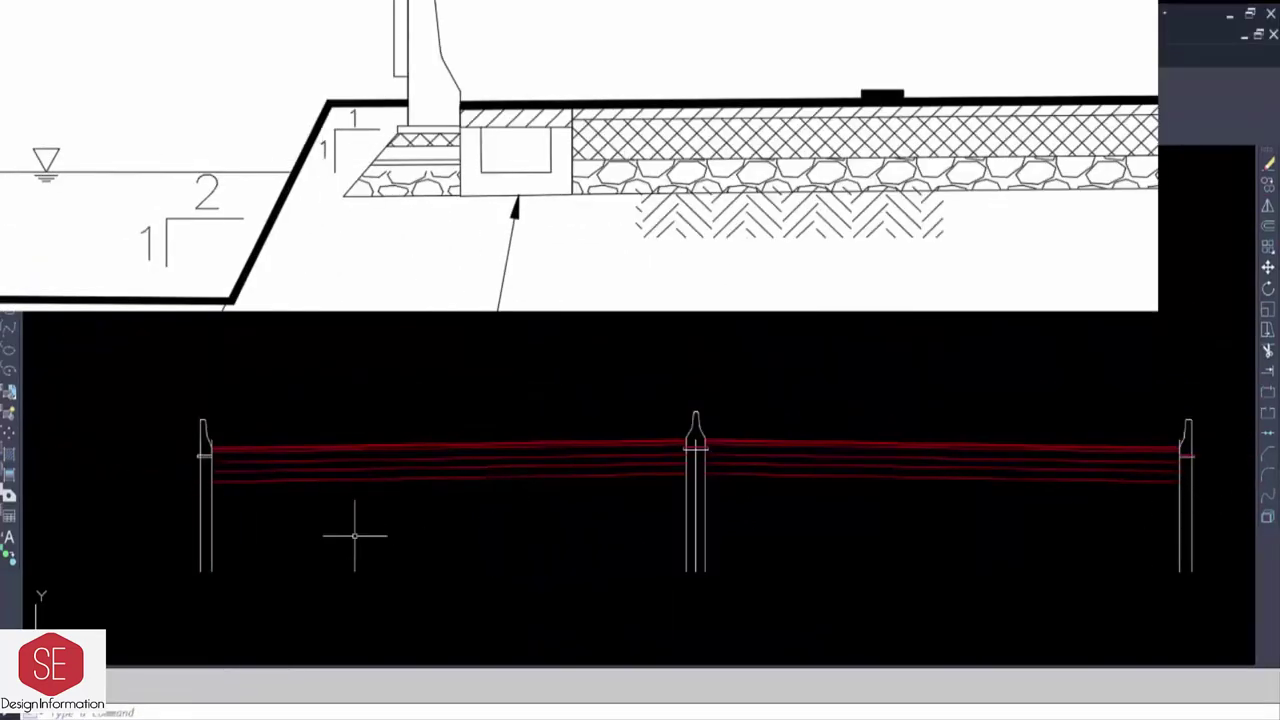
- Draw a closed 1×1 triangle outward and down from the right curb's top corner
middle_click_drag(733, 480, 988, 477)
scroll(988, 477, "up", 3)
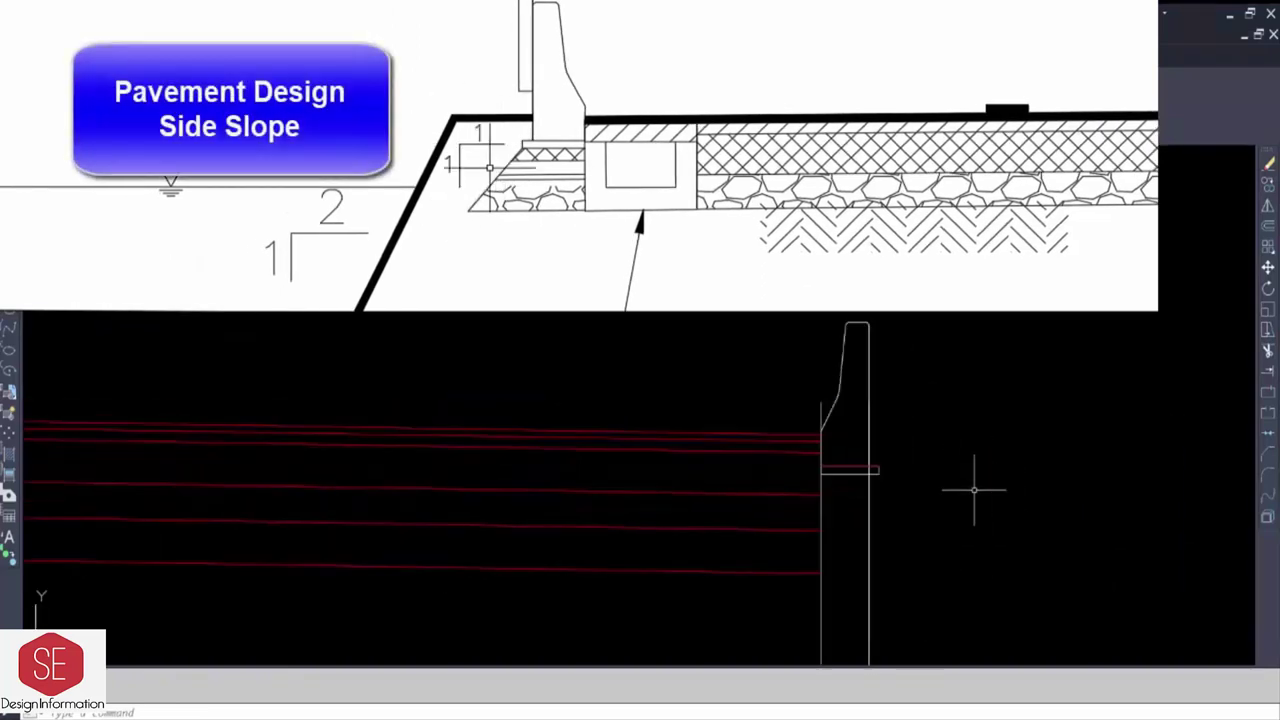
type("l")
key("Return")
left_click(884, 465)
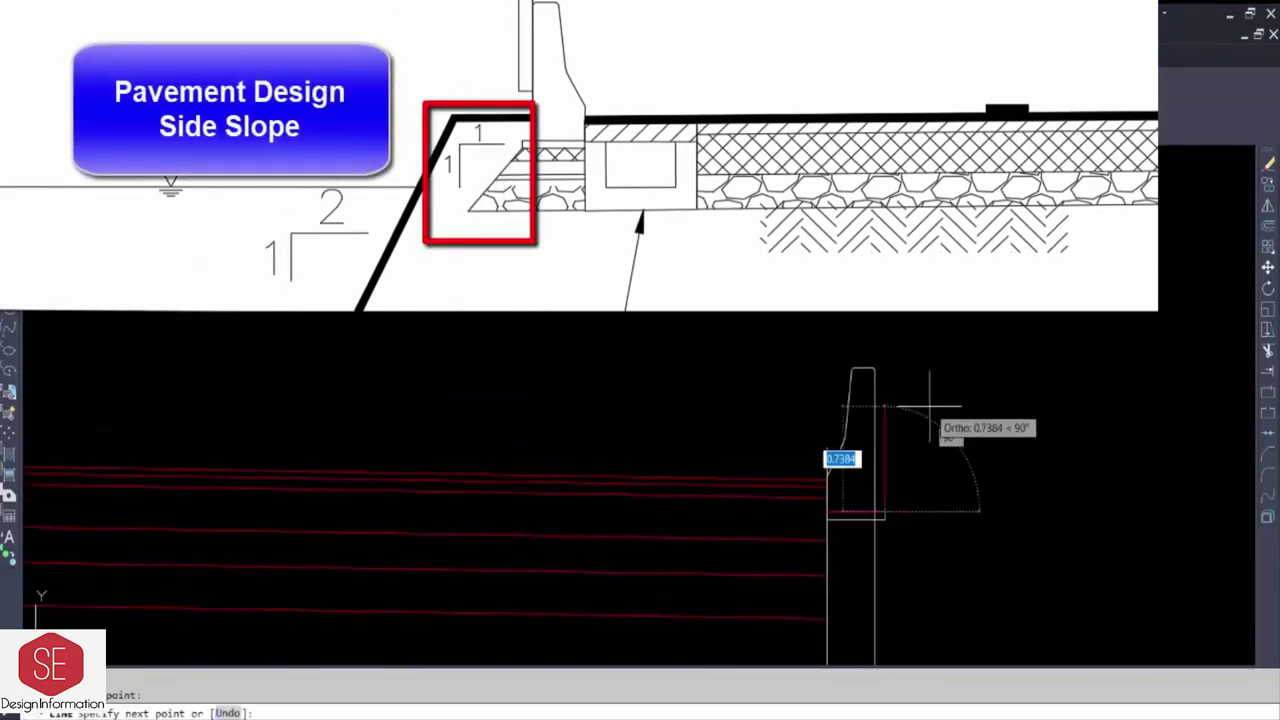
key("Return")
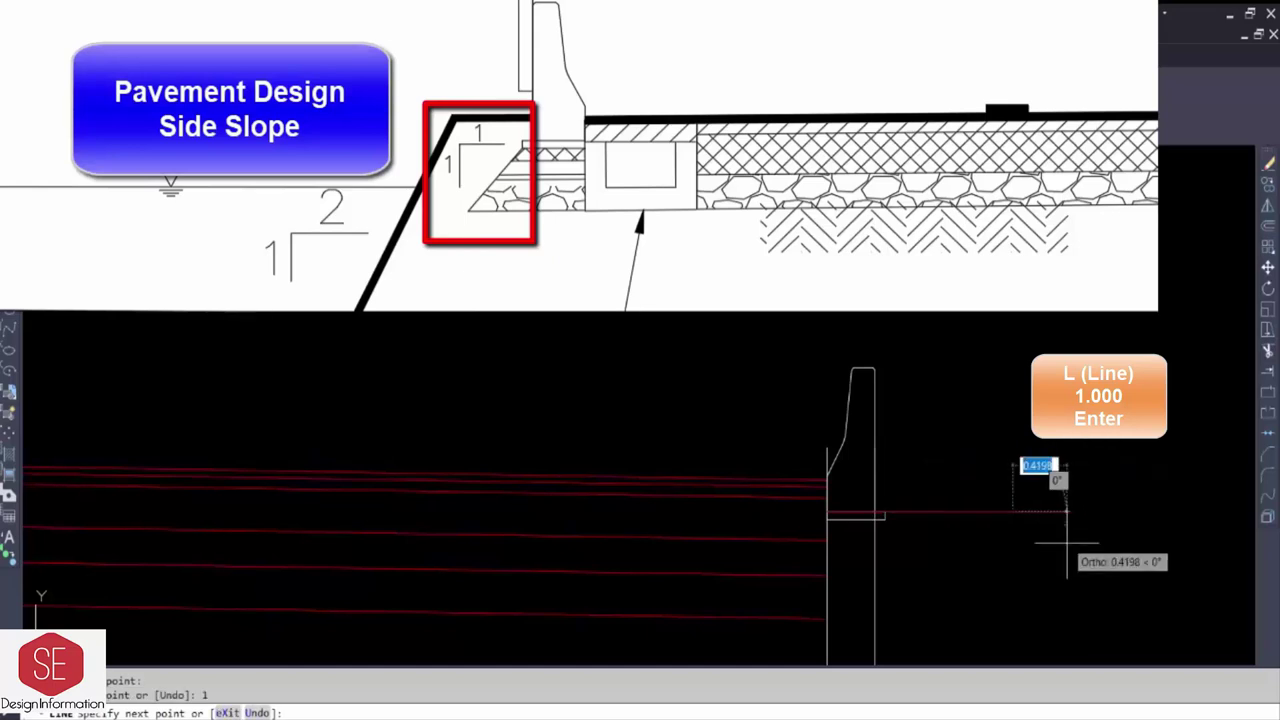
type("1")
key("Return")
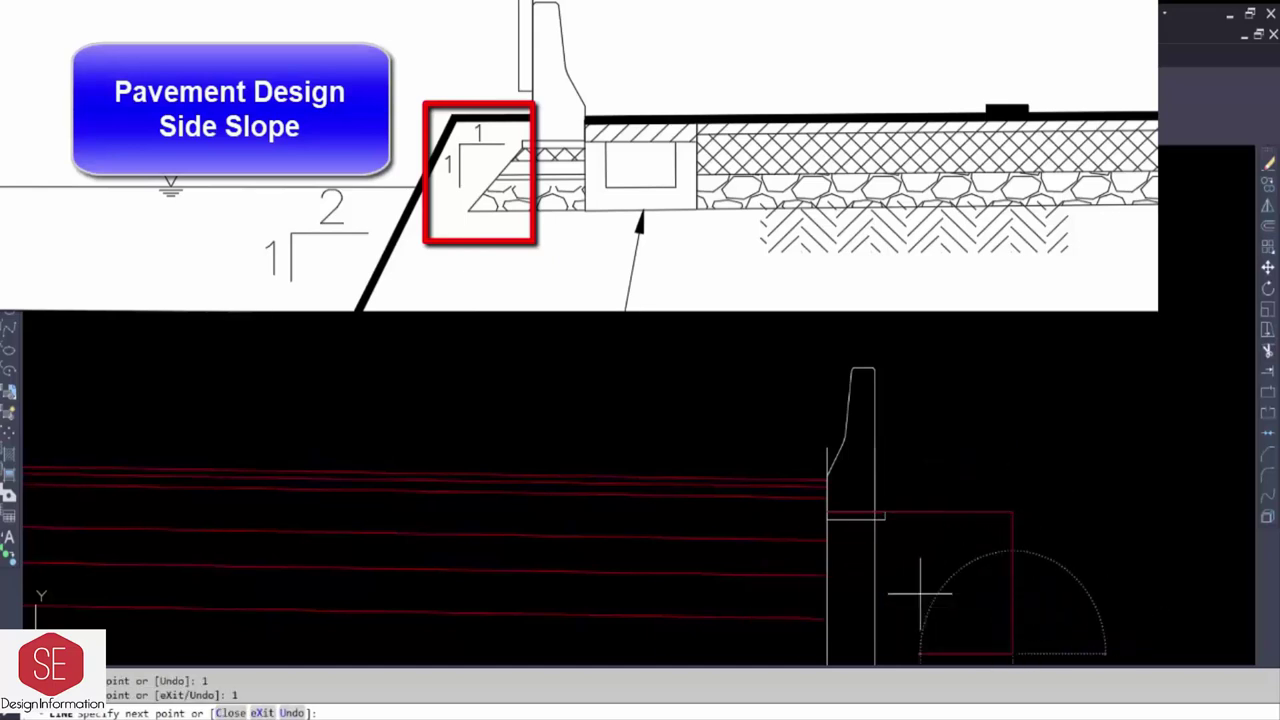
type("c")
key("Return")
- Erase the triangle's two short legs, leaving the 1:1 diagonal
left_click(1072, 465)
left_click(972, 537)
type("e")
key("Return")
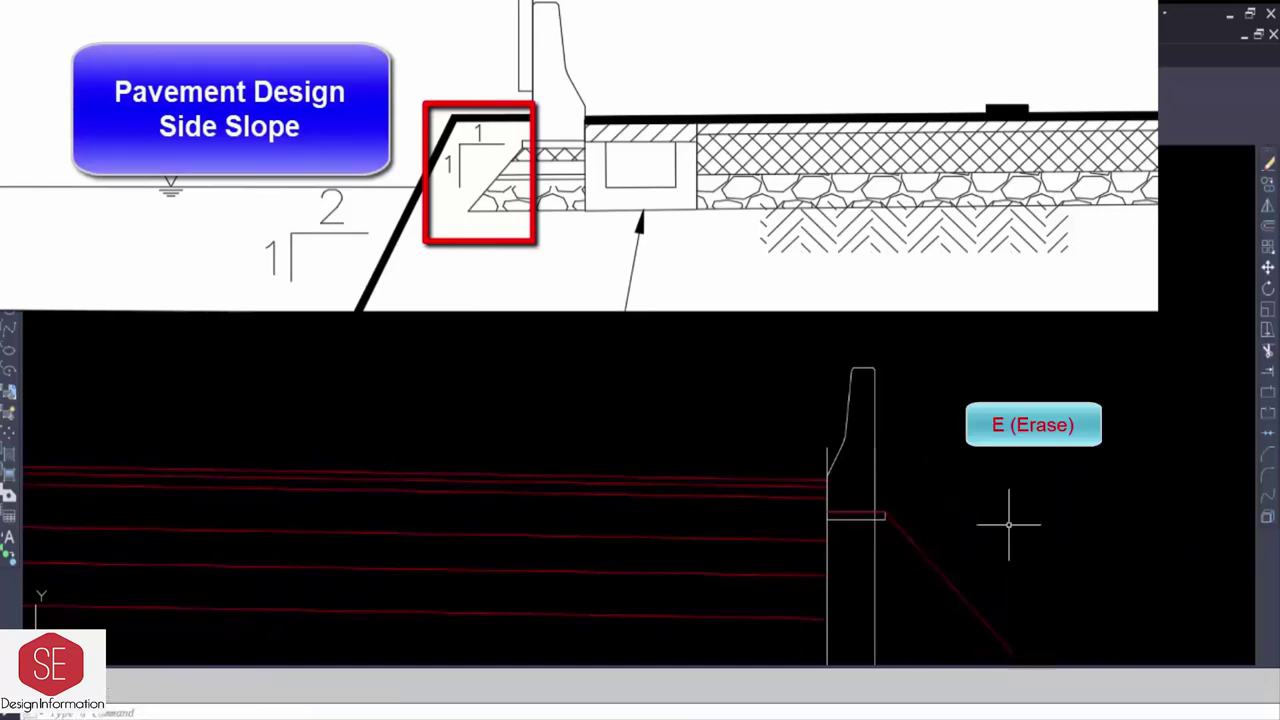
- Extend the red pavement layer lines to the slope diagonal using EX
middle_click_drag(1006, 491, 1018, 416)
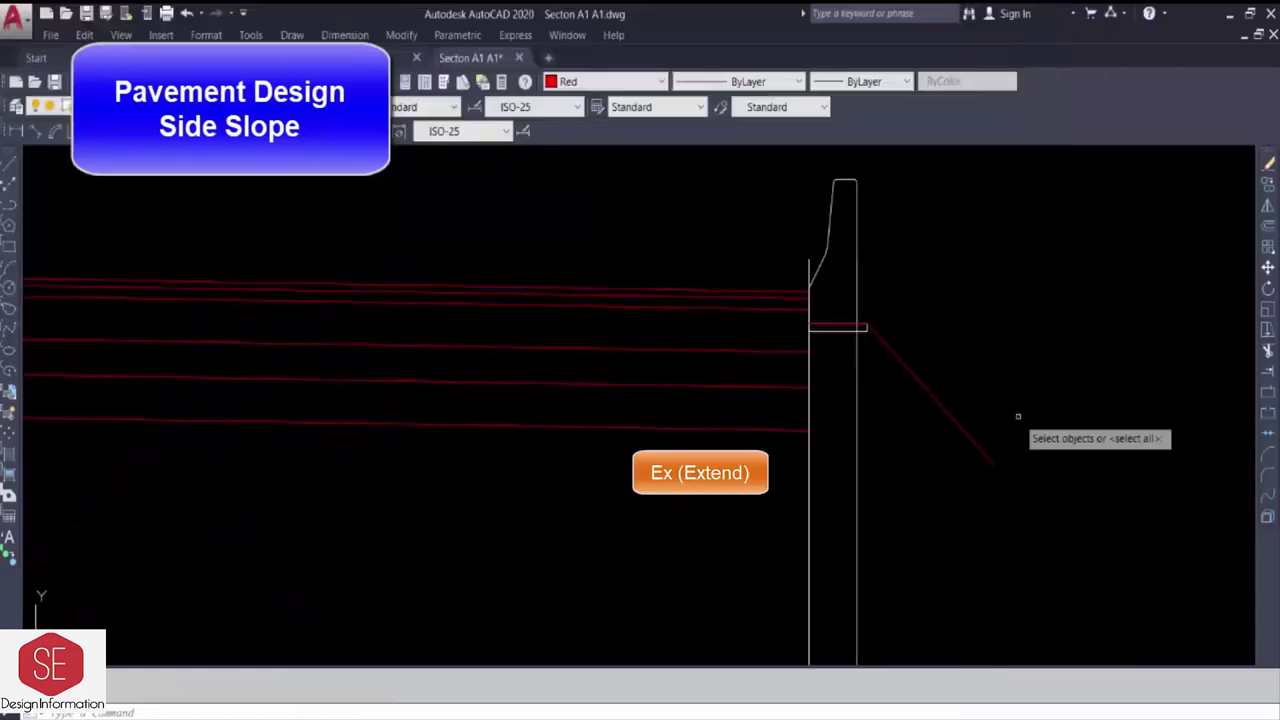
left_click(970, 441)
key("Return")
left_click(757, 343)
left_click(712, 441)
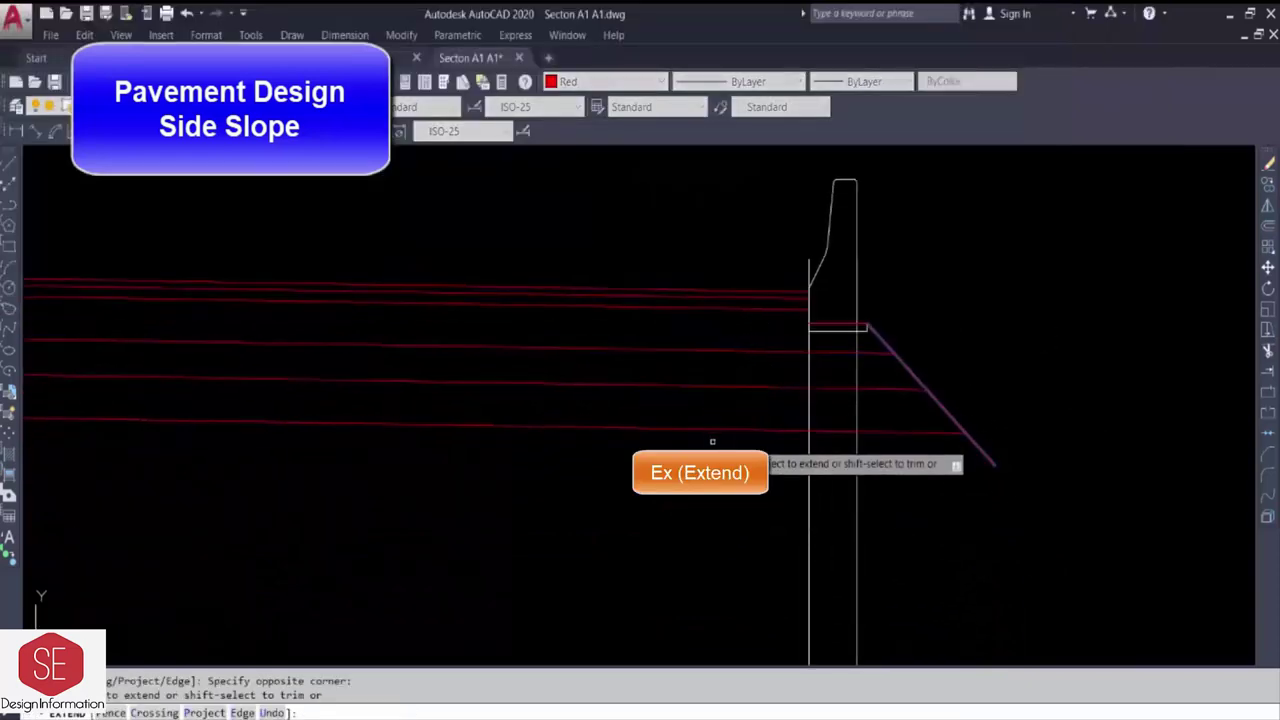
key("Escape")
middle_click_drag(1196, 457, 766, 477)
scroll(1231, 563, "down", 2)
middle_click_drag(624, 522, 798, 602)
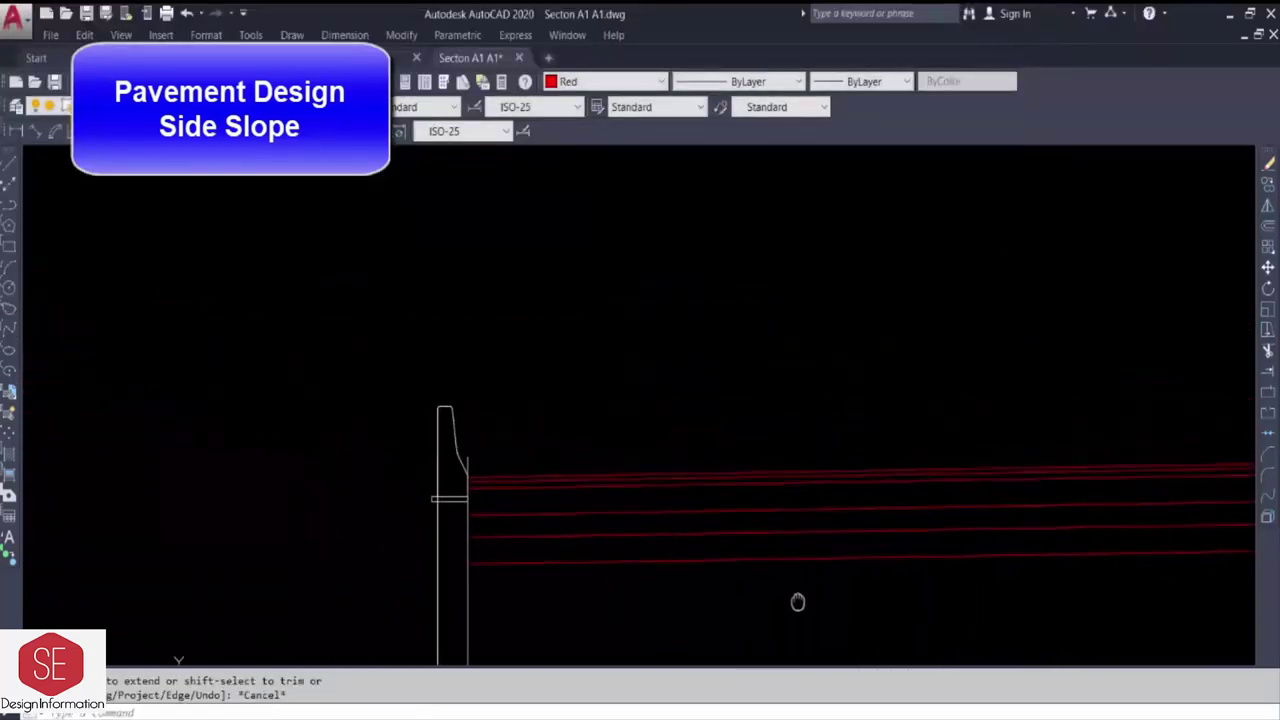
- Draw a 1×1 triangle off the left curb corner and erase its two legs
type("l")
key("Return")
left_click(432, 497)
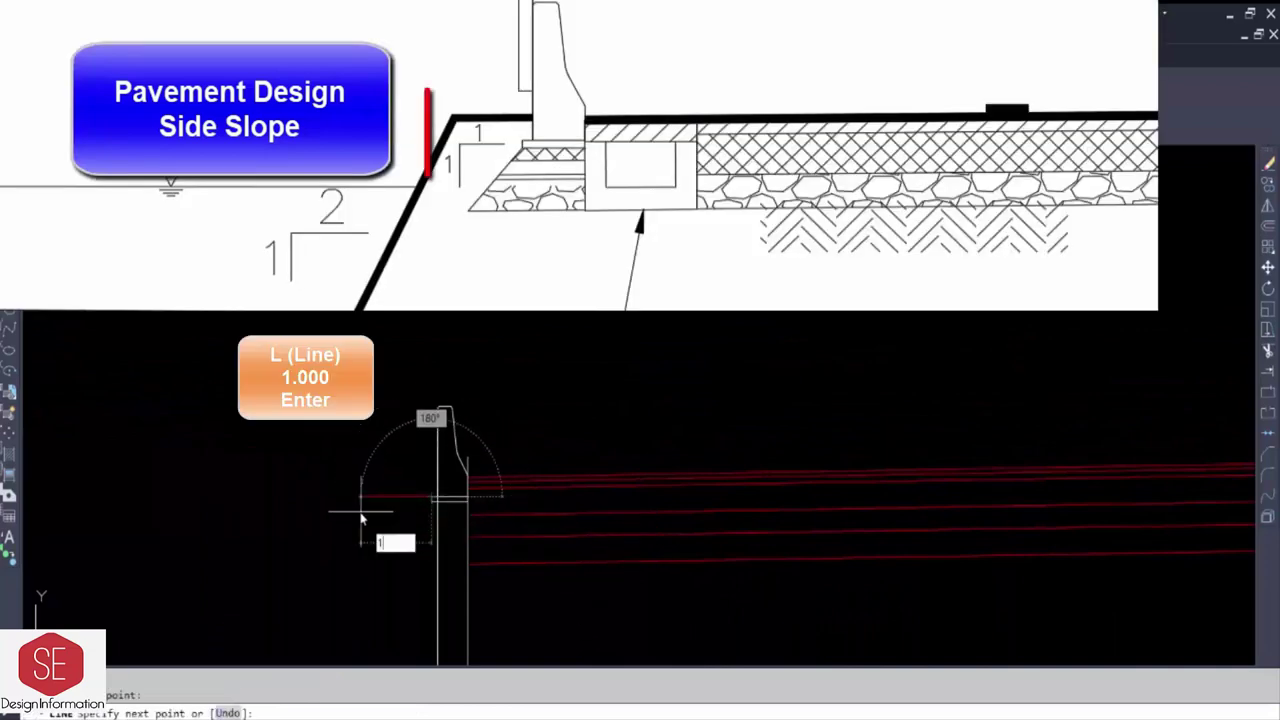
key("Return")
type("1")
key("Return")
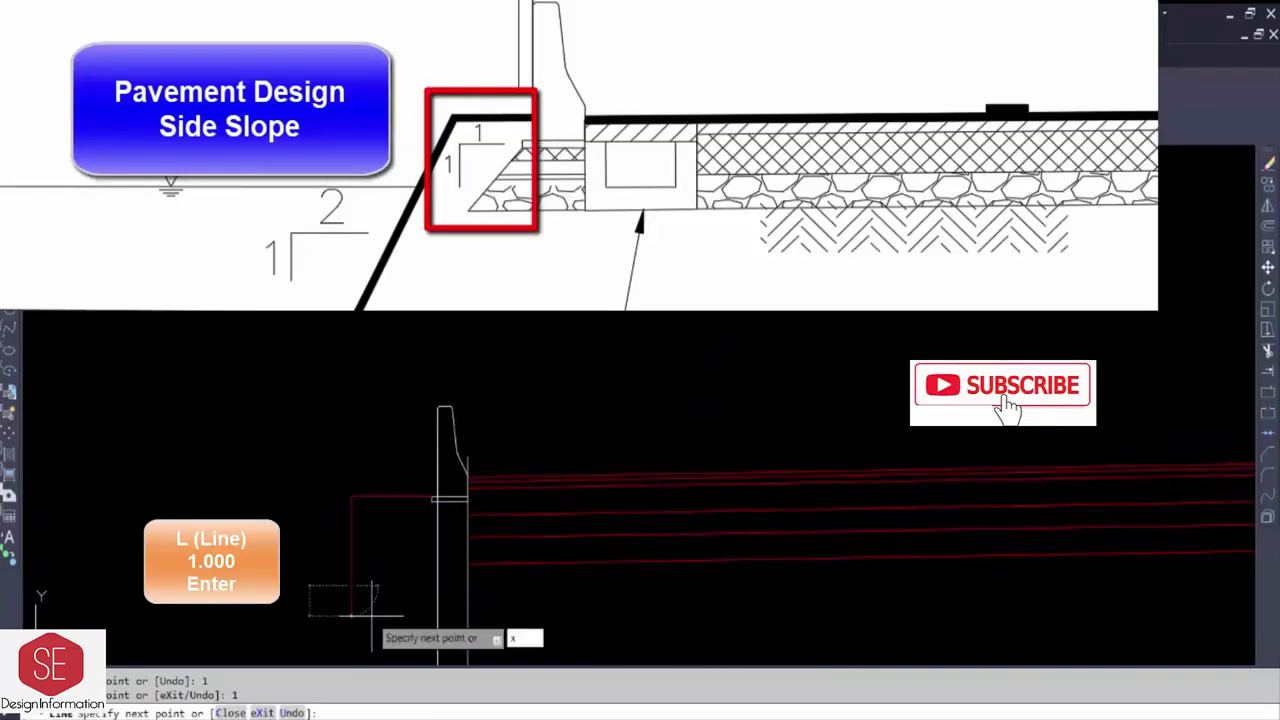
type("c")
key("Return")
left_click(314, 523)
type("e")
key("Return")
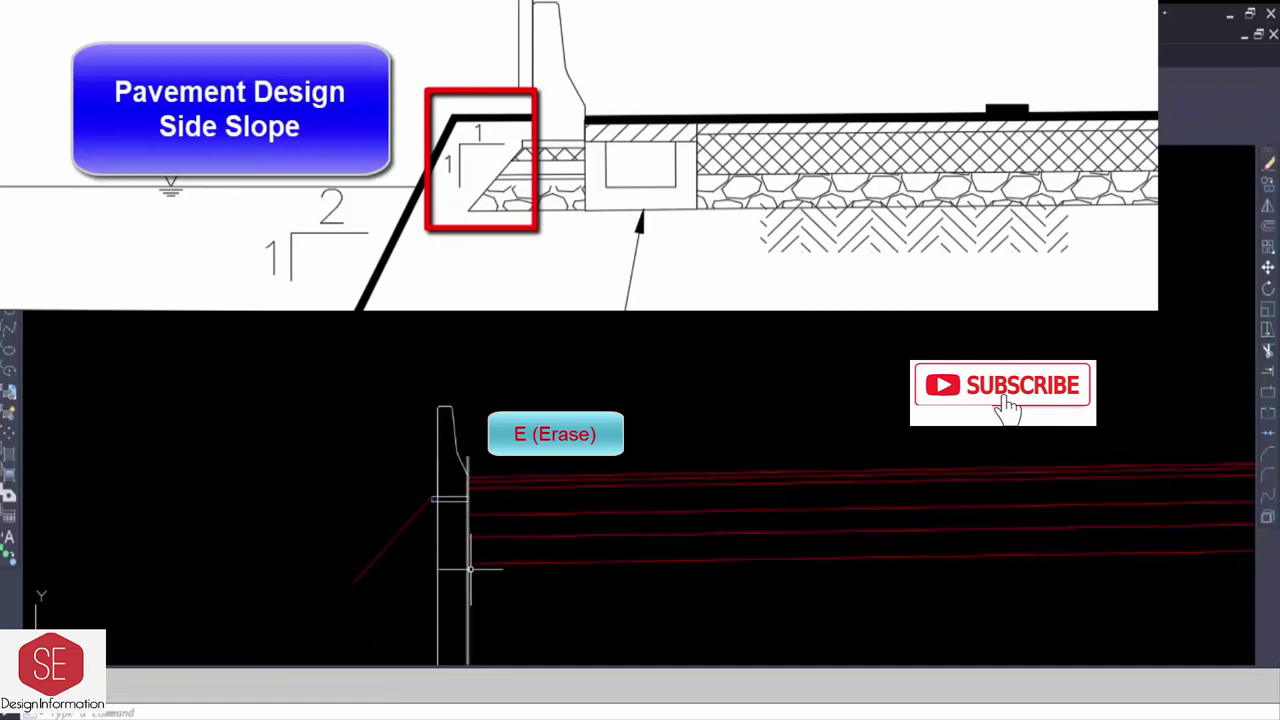
- Extend the left slope line up to the curb
type("ex")
key("Return")
left_click(388, 552)
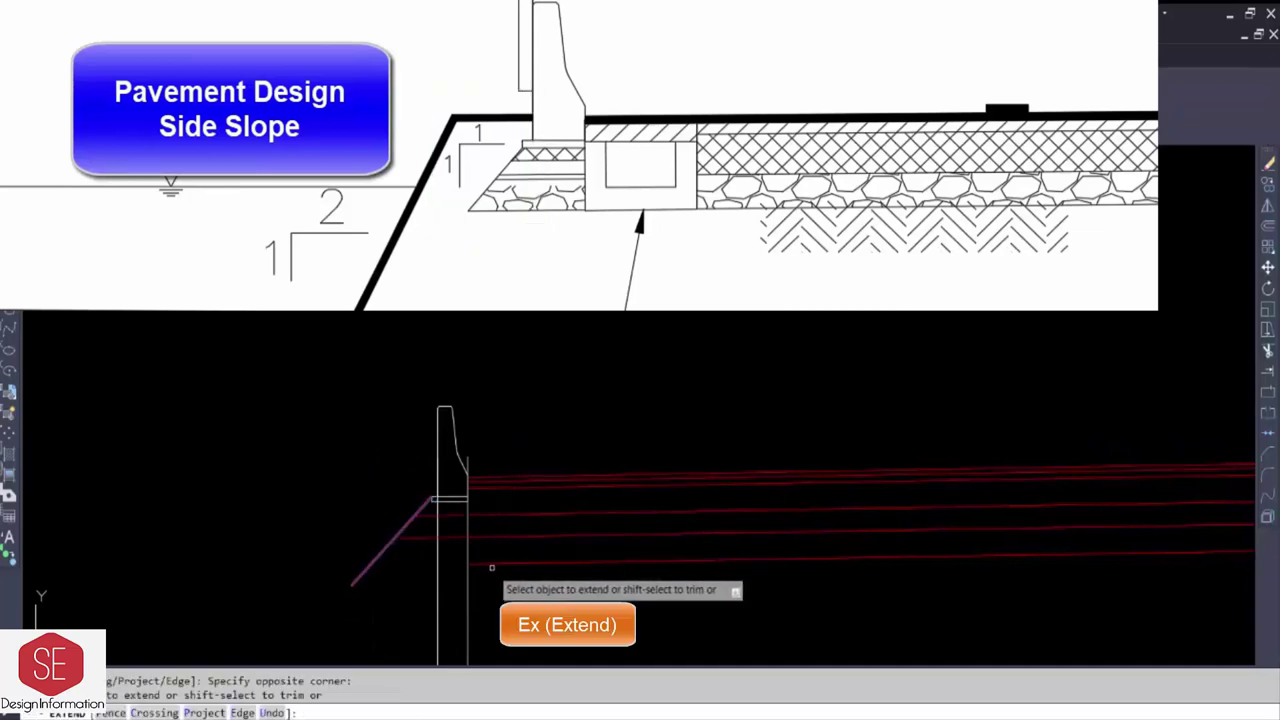
key("Escape")
scroll(714, 509, "down", 2)
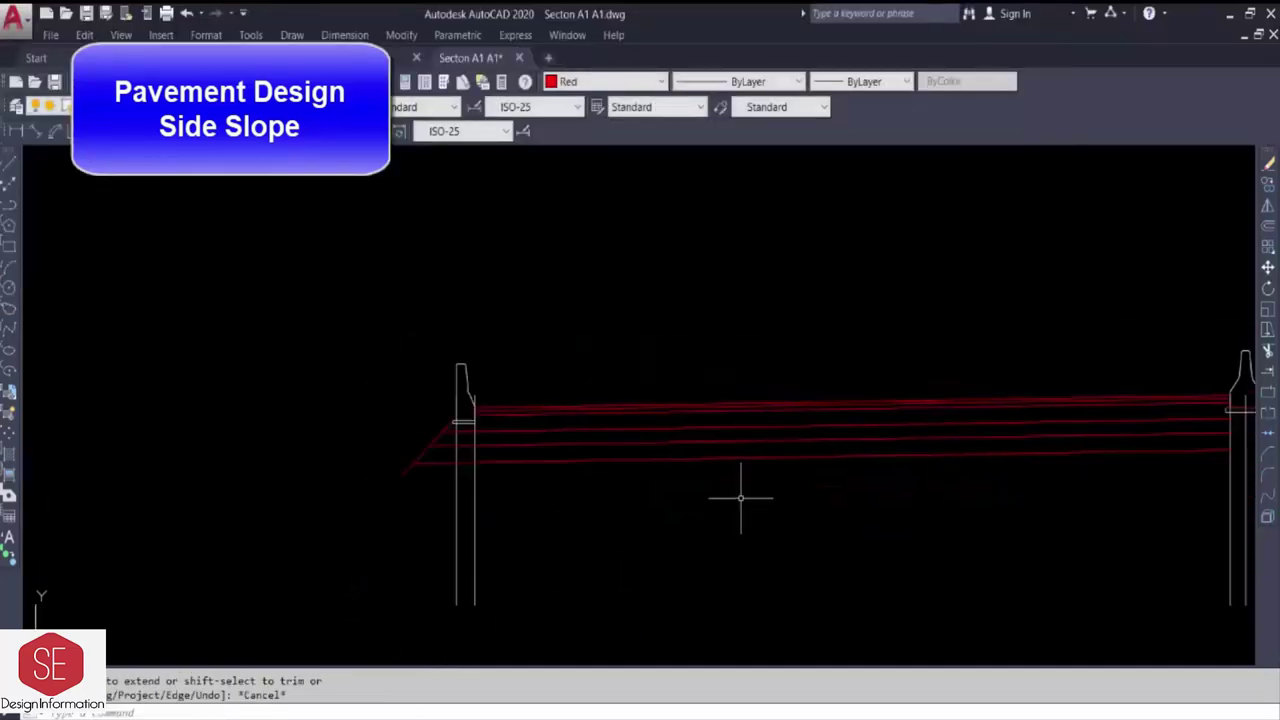
- Pan along the section past the right curb to centre the middle curb
type("tr")
key("Return")
middle_click_drag(723, 491, 360, 491)
middle_click_drag(648, 523, 371, 523)
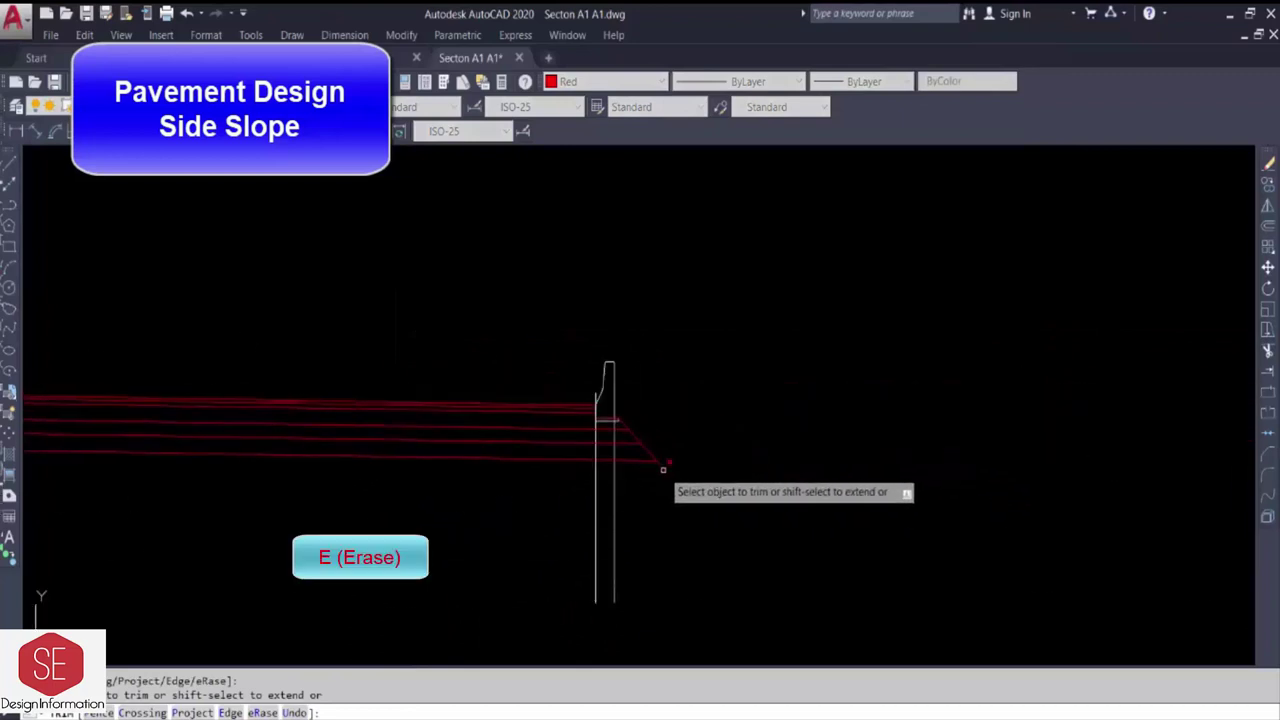
key("Escape")
left_click(561, 536)
key("Escape")
mouse_move(561, 536)
middle_mouse_down()
mouse_move(870, 520)
mouse_move(1091, 480)
middle_mouse_up()
left_click(457, 486)
middle_click_drag(380, 470, 353, 588)
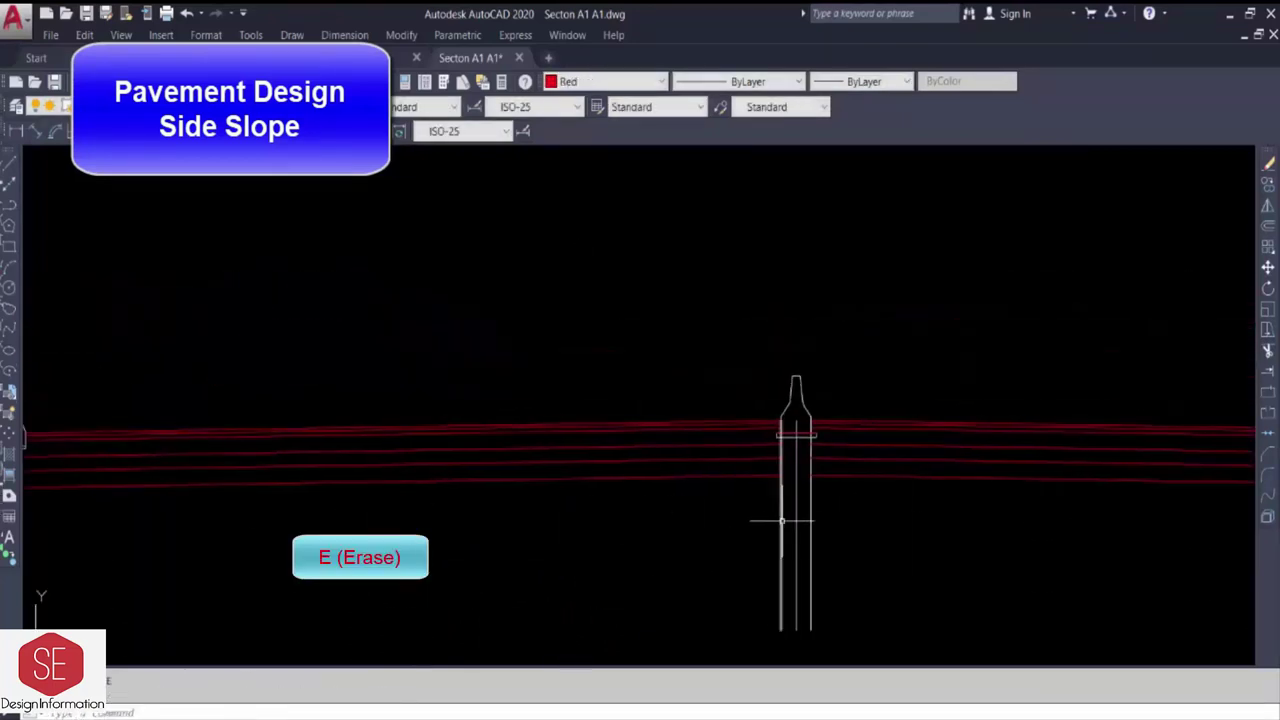
- Extend the pavement layer lines across the median to the barriers with EX
type("ex")
key("Return")
key("Return")
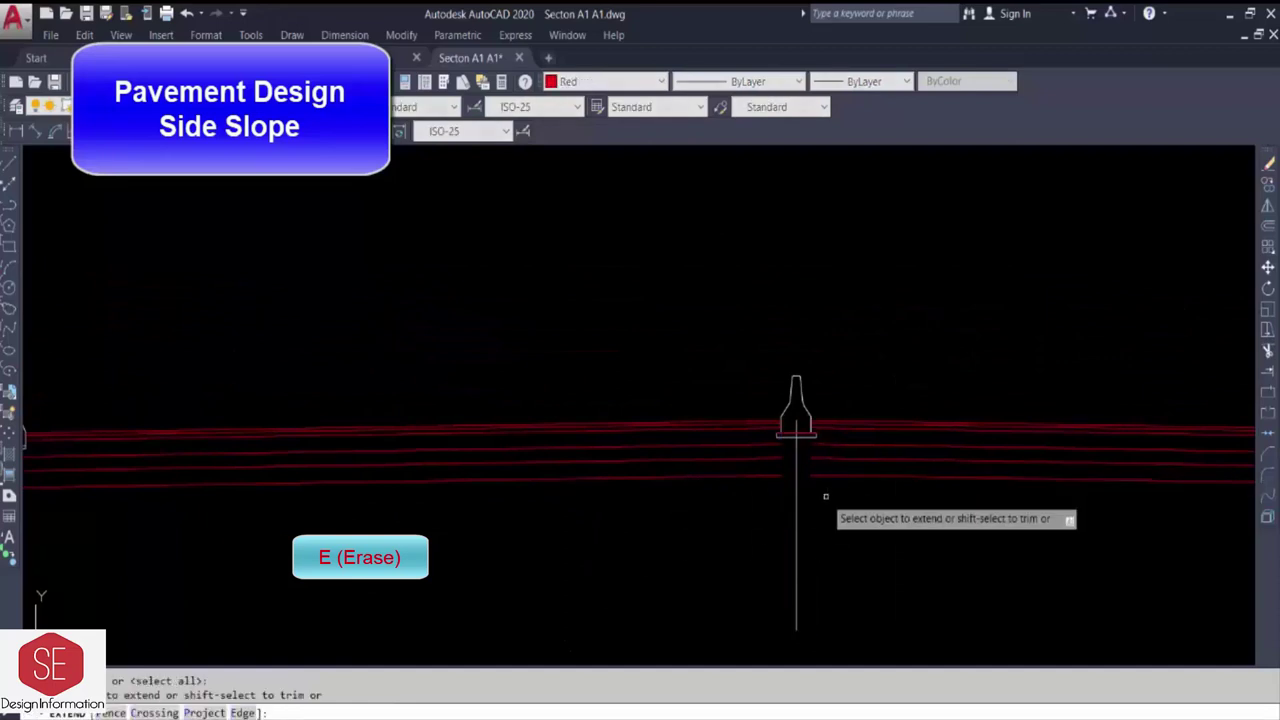
left_click(823, 471)
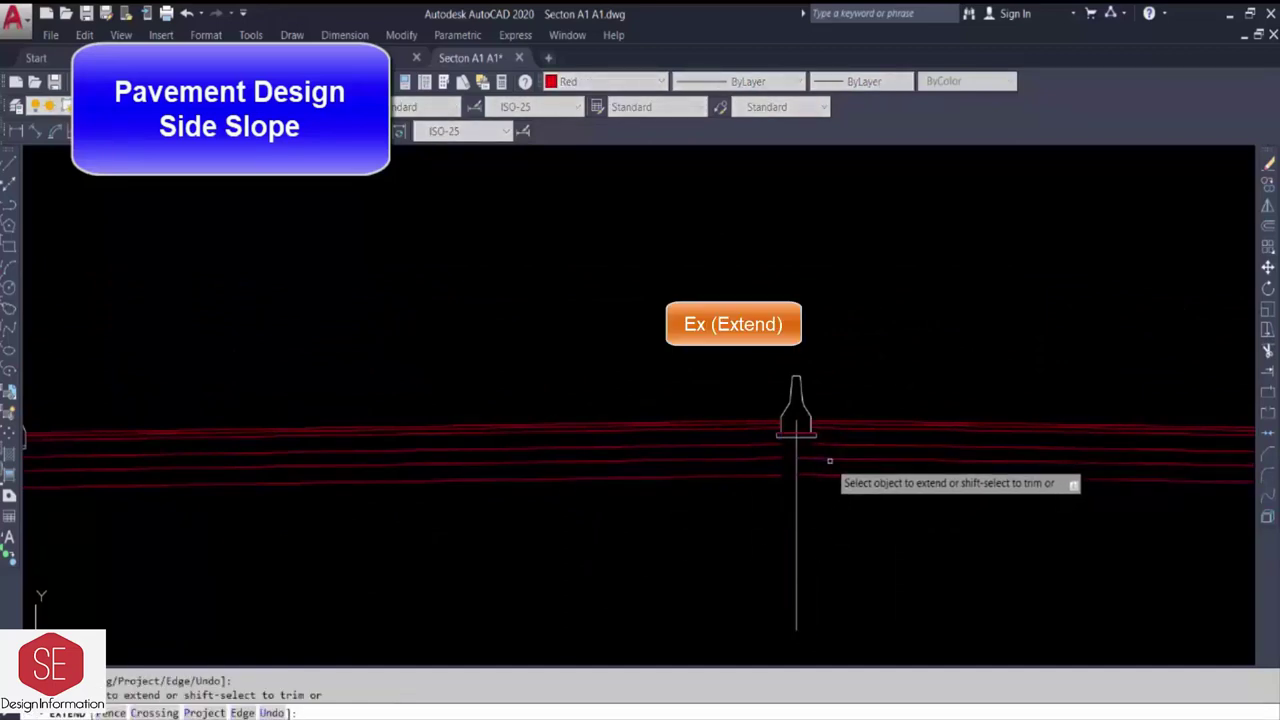
left_click(770, 442)
left_click(760, 470)
left_click(760, 450)
left_click(753, 487)
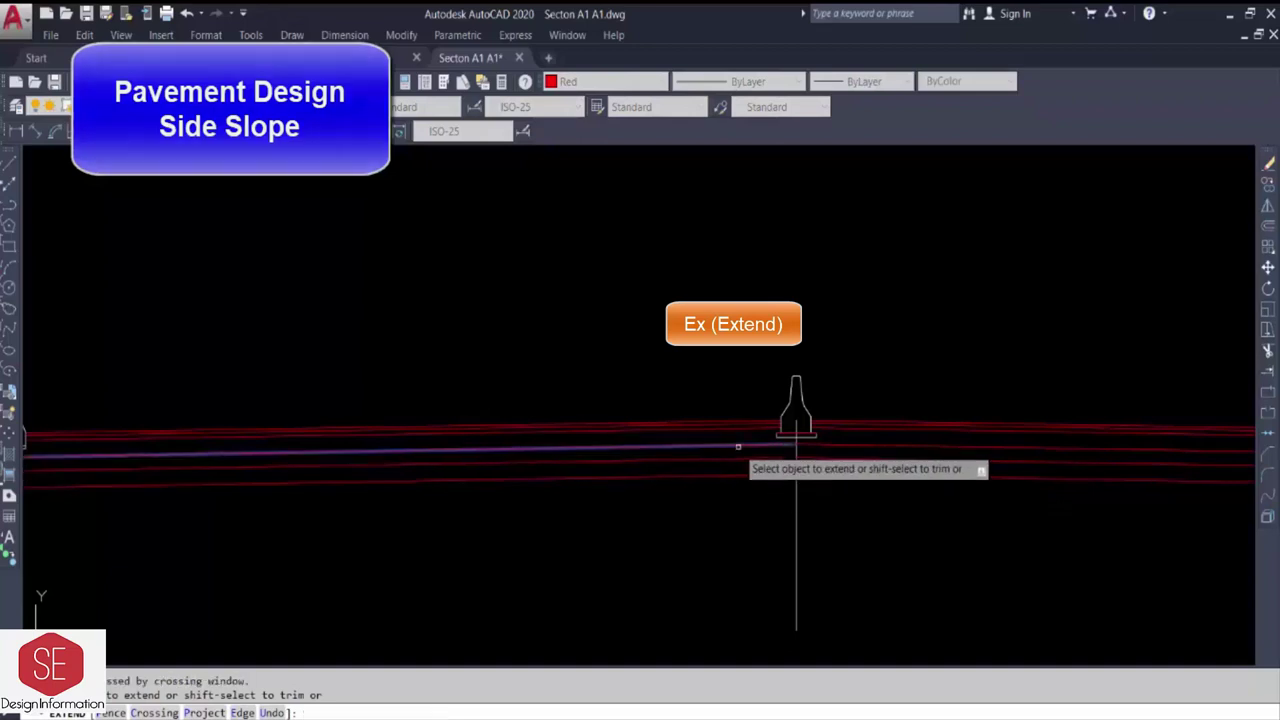
scroll(826, 503, "down", 4)
key("Escape")
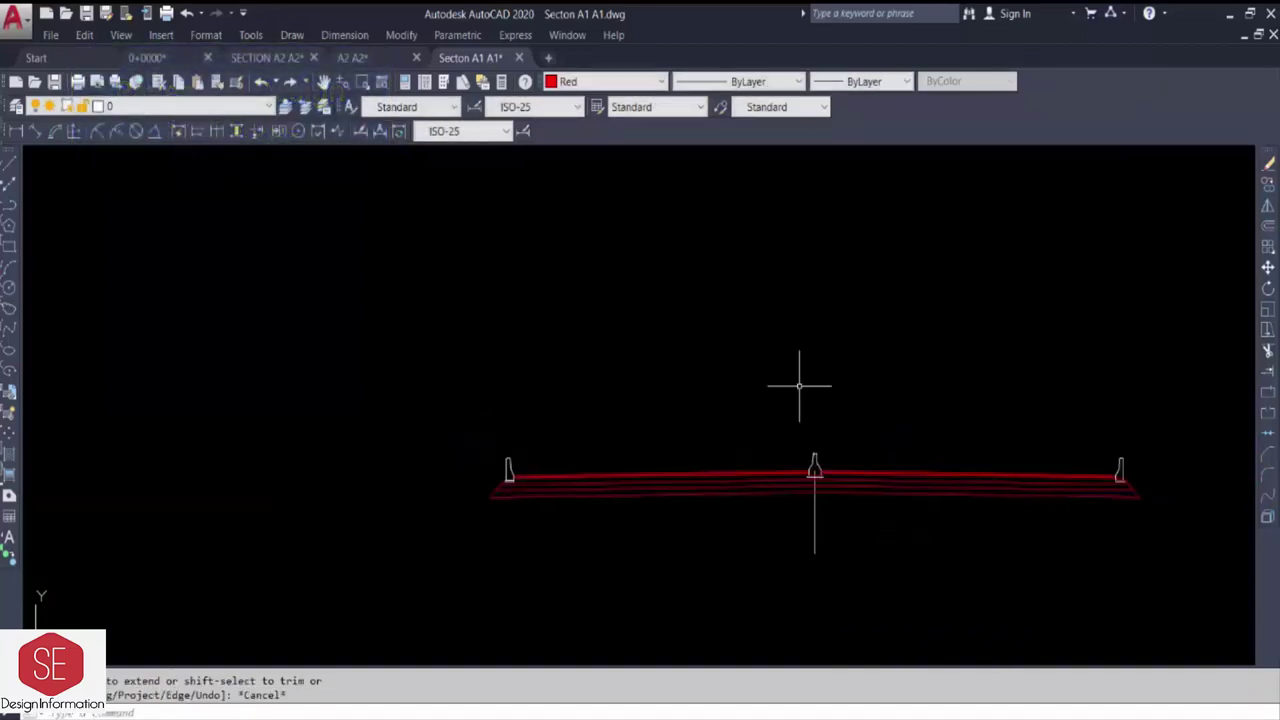
middle_click_drag(809, 502, 574, 534)
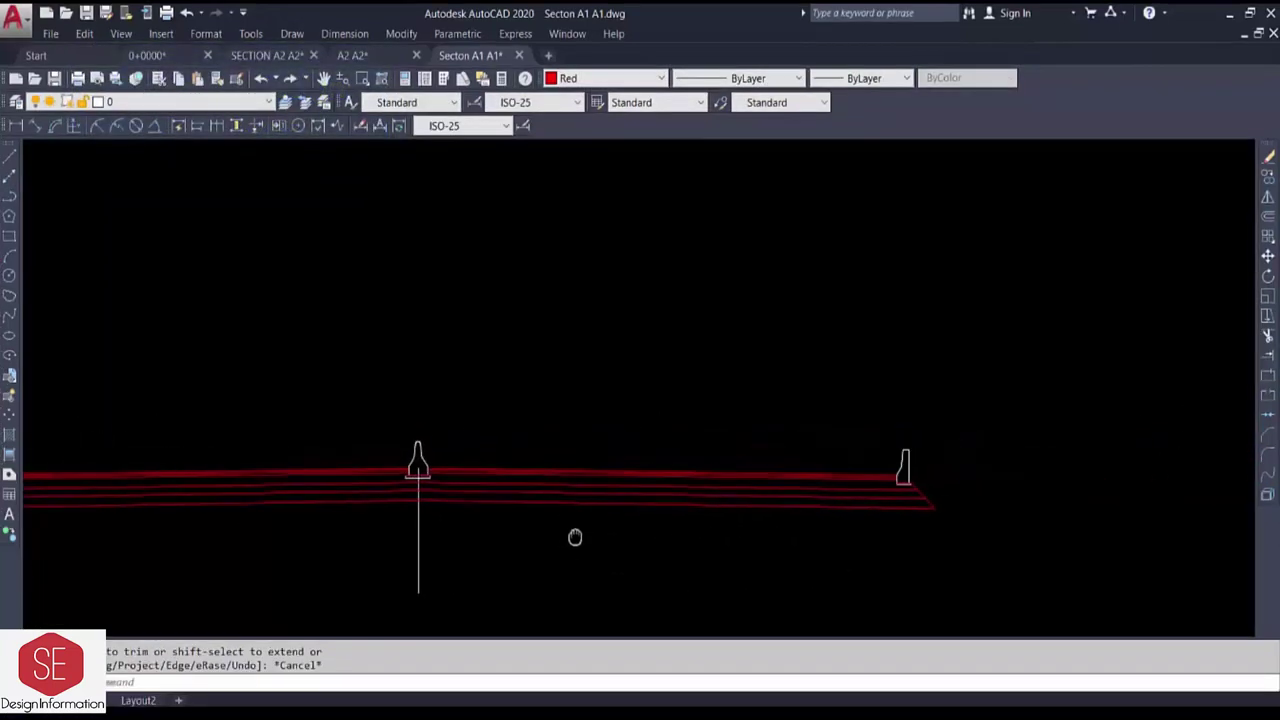
scroll(951, 494, "up", 2)
middle_click_drag(951, 494, 934, 543)
- Draw a closed slope triangle beside the right barrier: 1.5 across, 1 down
key("Return")
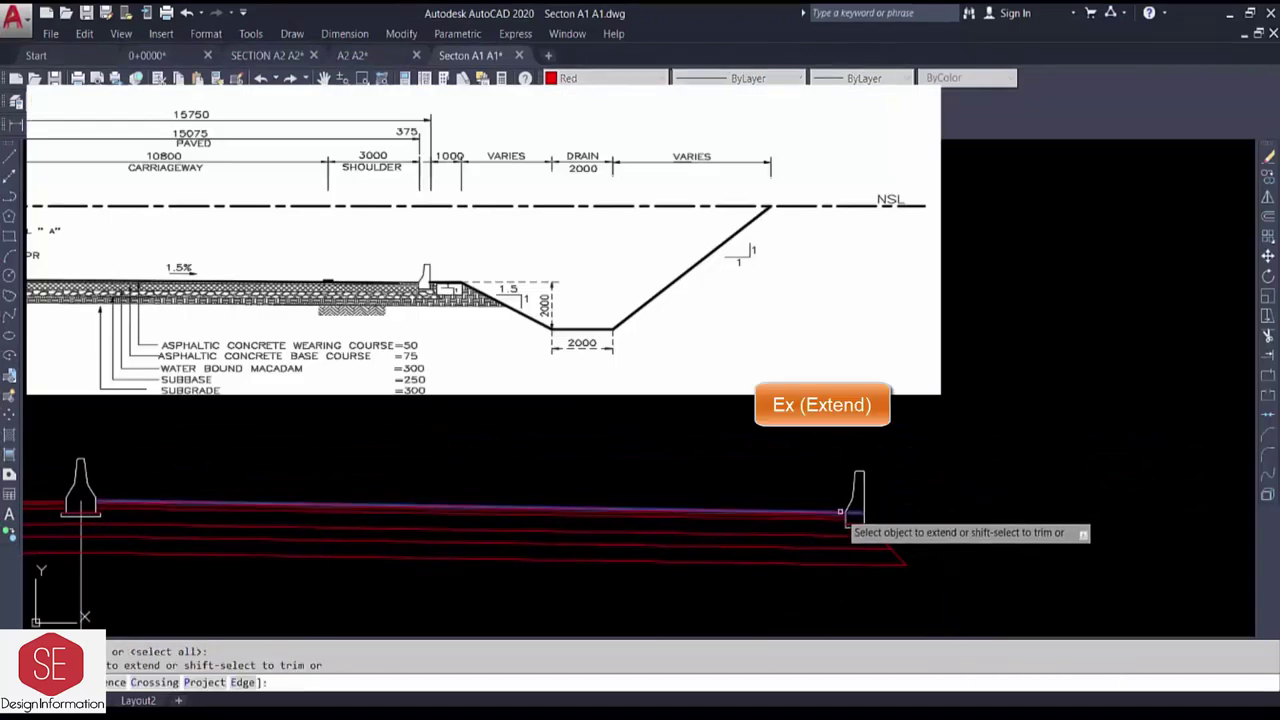
key("Escape")
type("l")
key("Return")
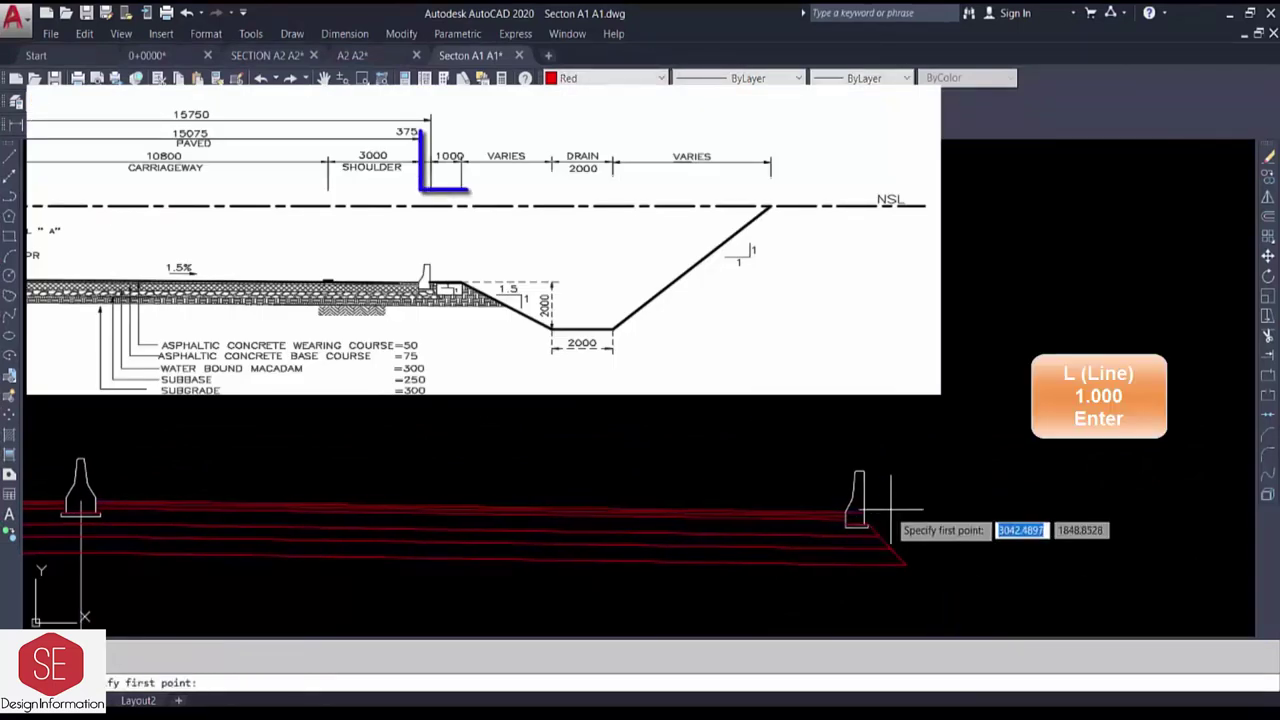
left_click(858, 471)
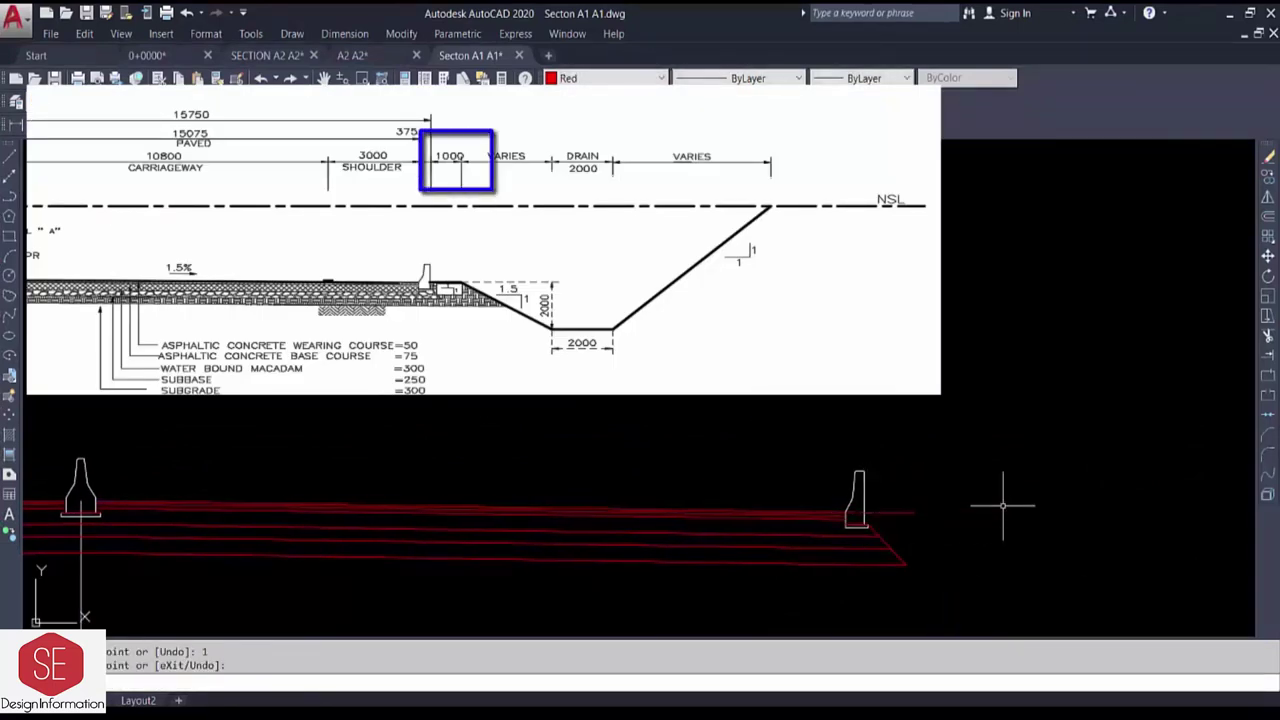
left_click(913, 513)
type("1")
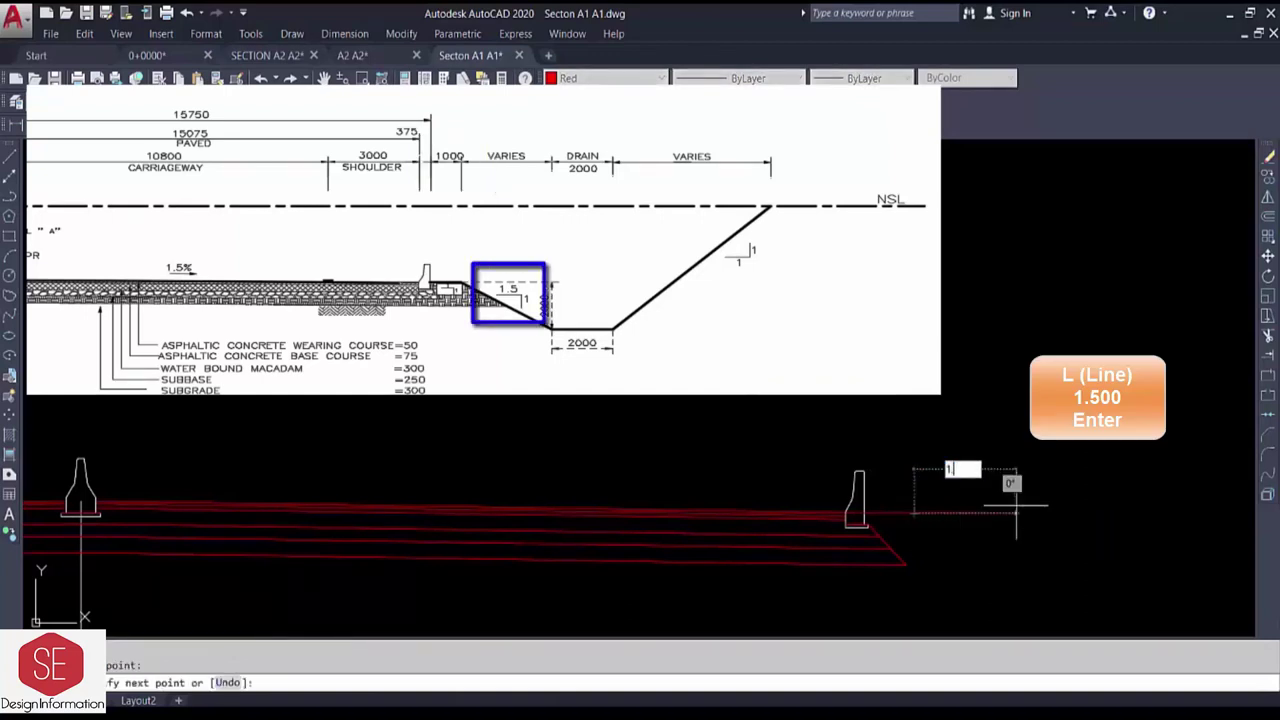
type(".5")
key("Return")
type("1")
key("Return")
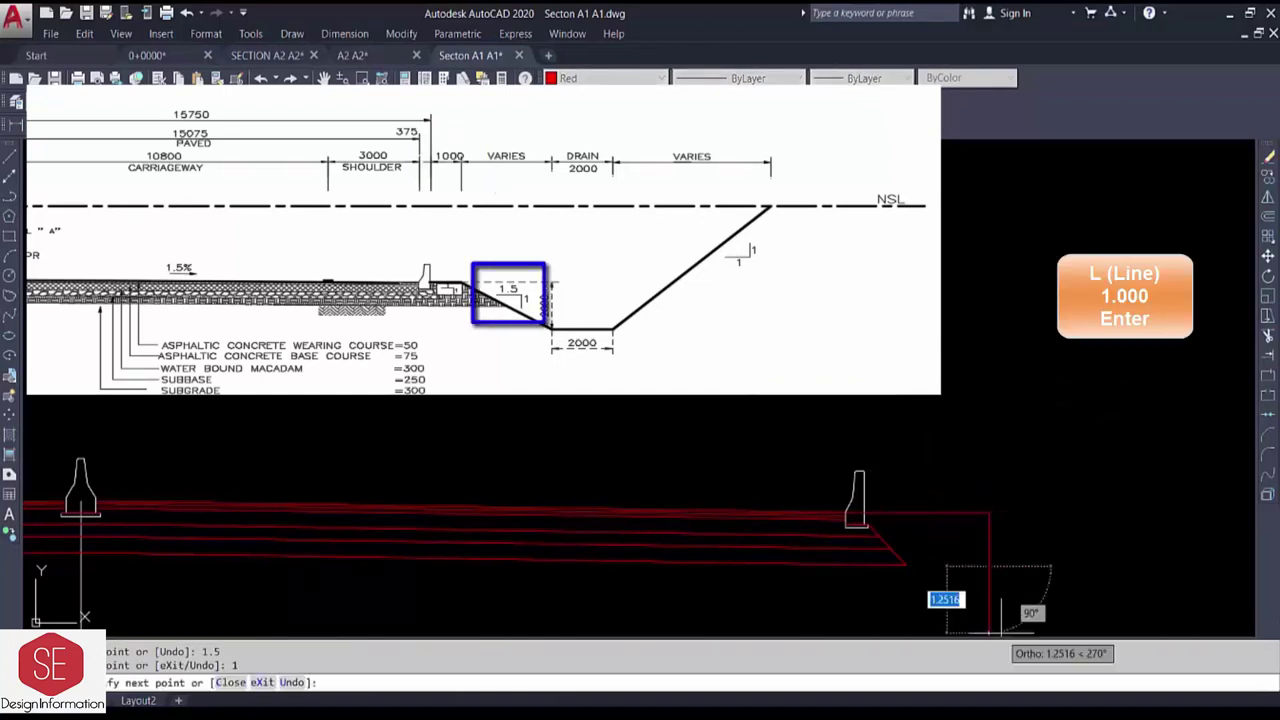
middle_click_drag(1000, 632, 992, 586)
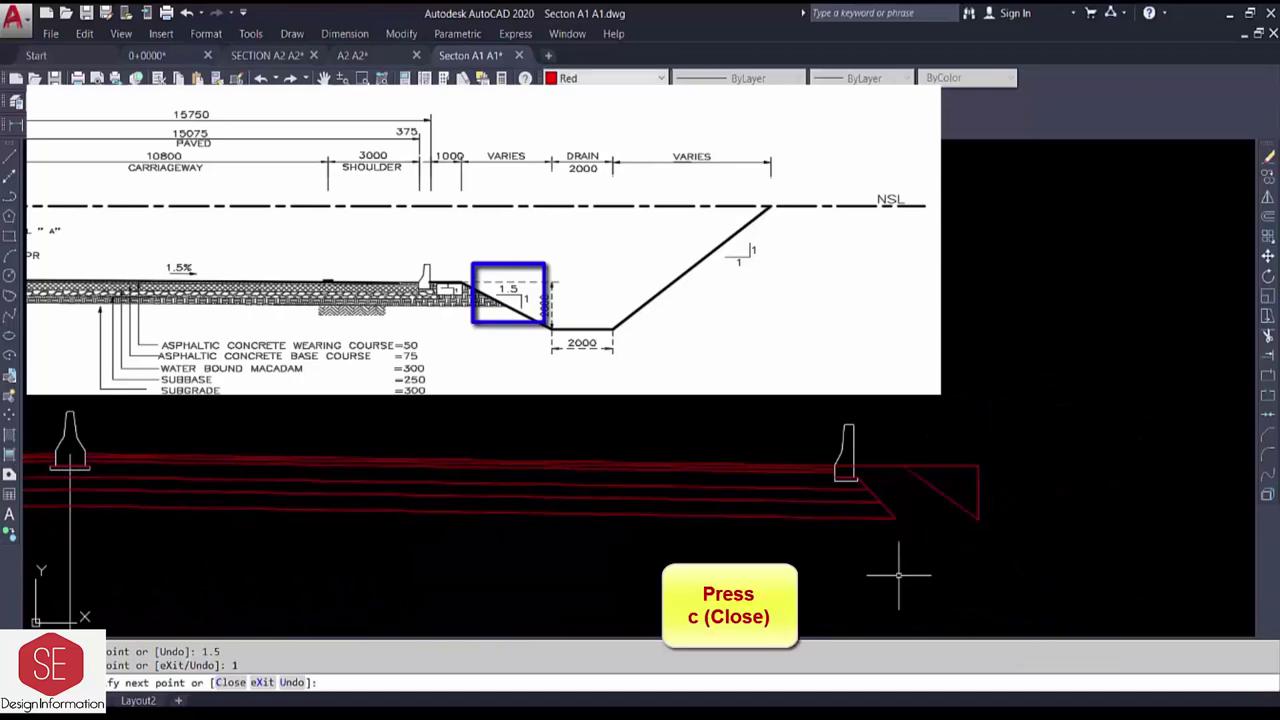
type("c")
key("Return")
- Erase the extra lines on the right side of the barrier
left_click(985, 443)
left_click(972, 490)
type("e")
key("Return")
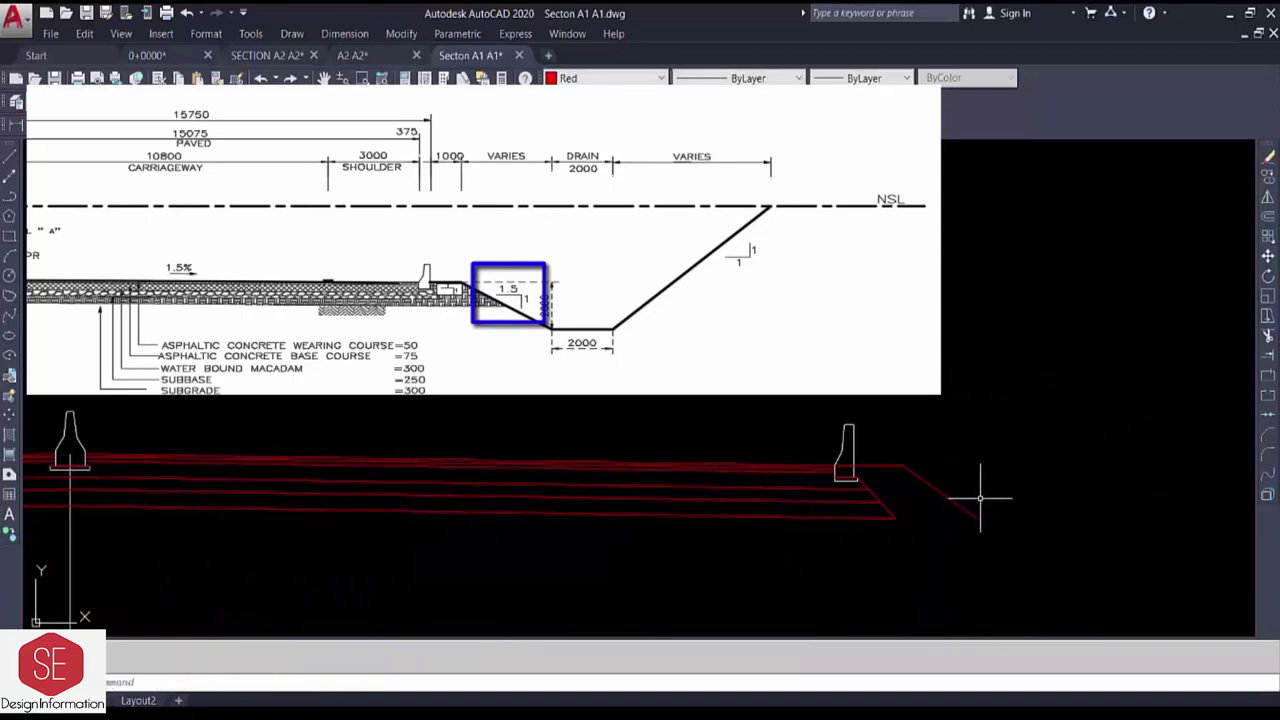
- Offset the line 2 units downward to mark the drain bottom level
type("o")
key("Return")
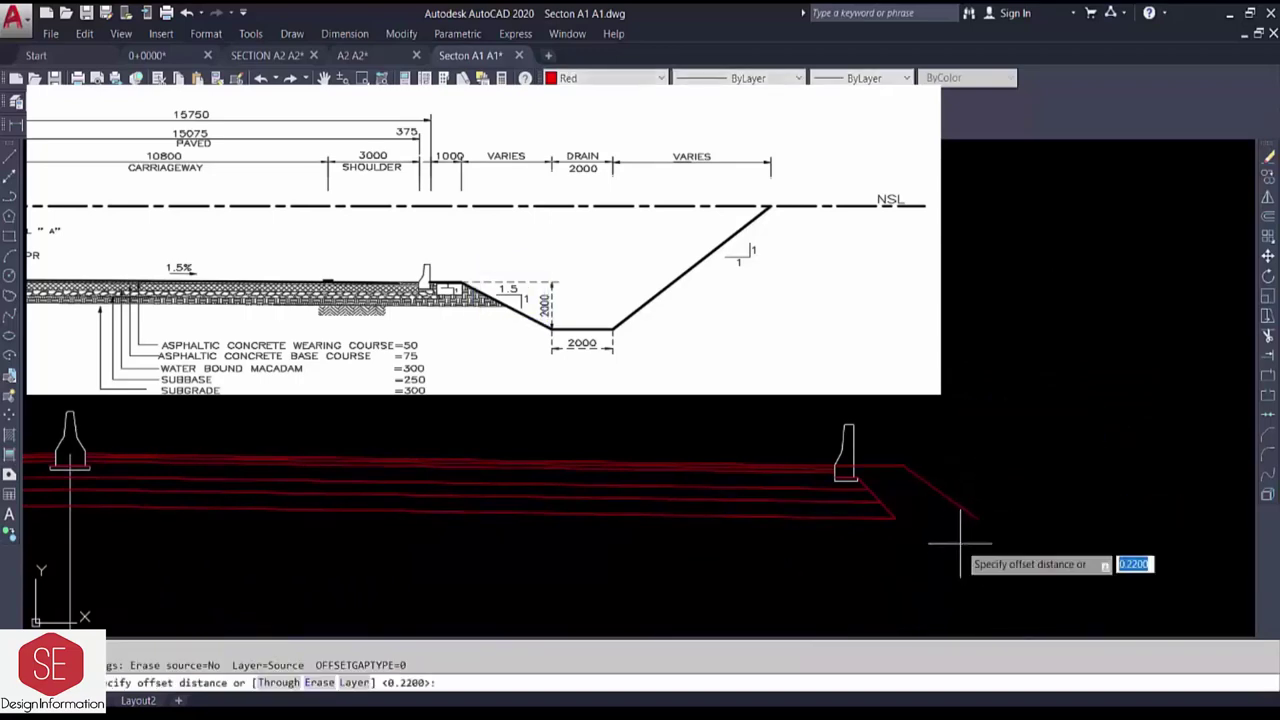
type("2")
key("Return")
left_click(885, 466)
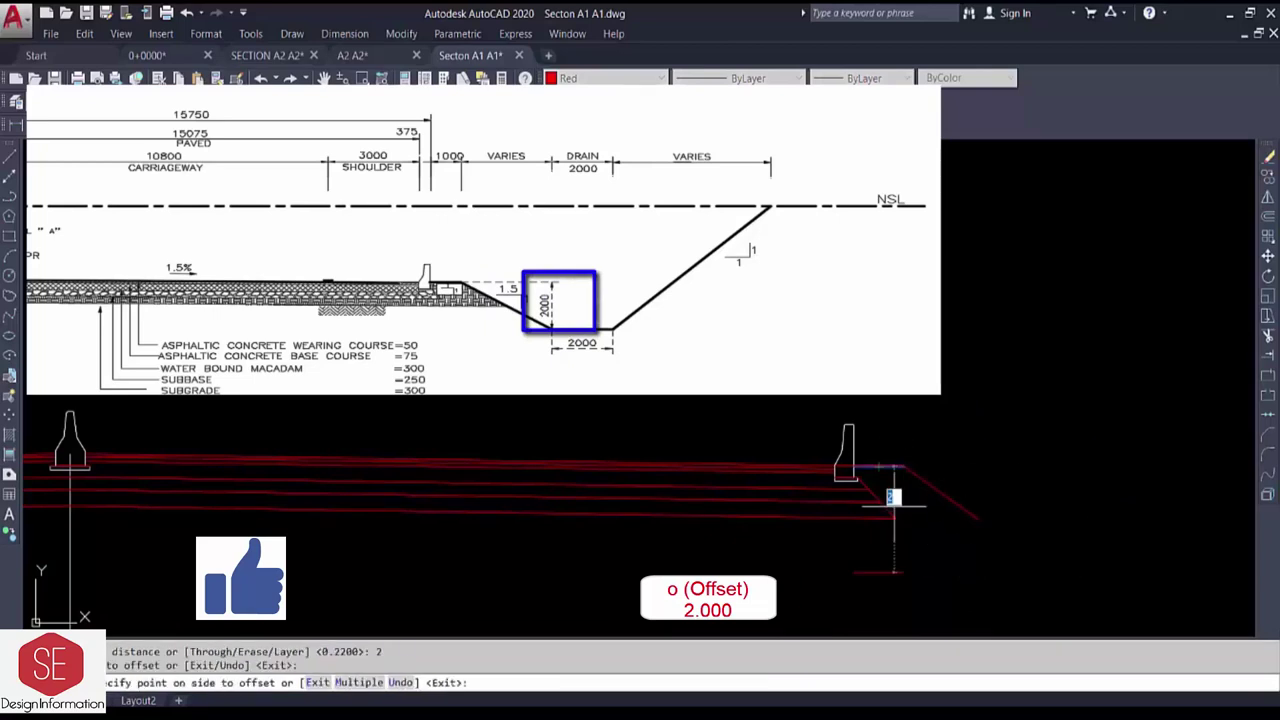
left_click(990, 530)
key("Escape")
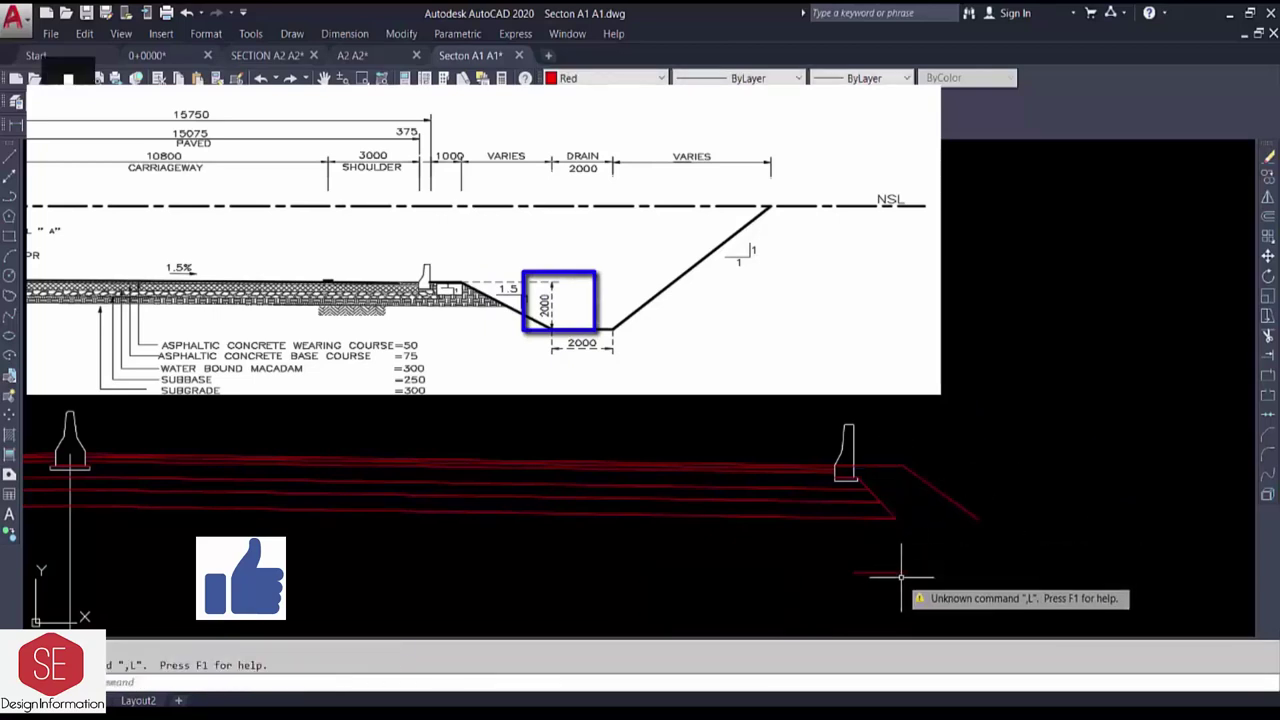
- Draw the horizontal drain bottom line and extend the 1.5:1 slope down to it
type("l")
key("Return")
left_click(903, 573)
middle_click_drag(1170, 570, 922, 570)
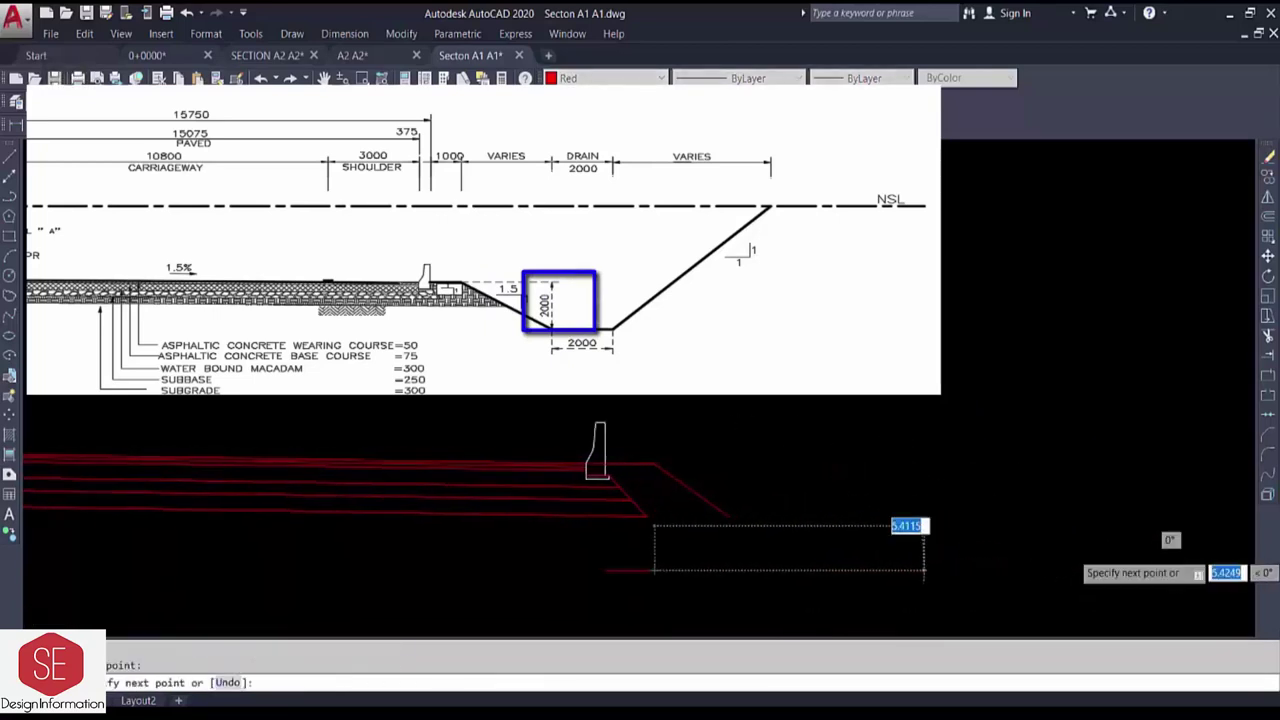
left_click(1075, 537)
key("Escape")
key("Return")
key("Escape")
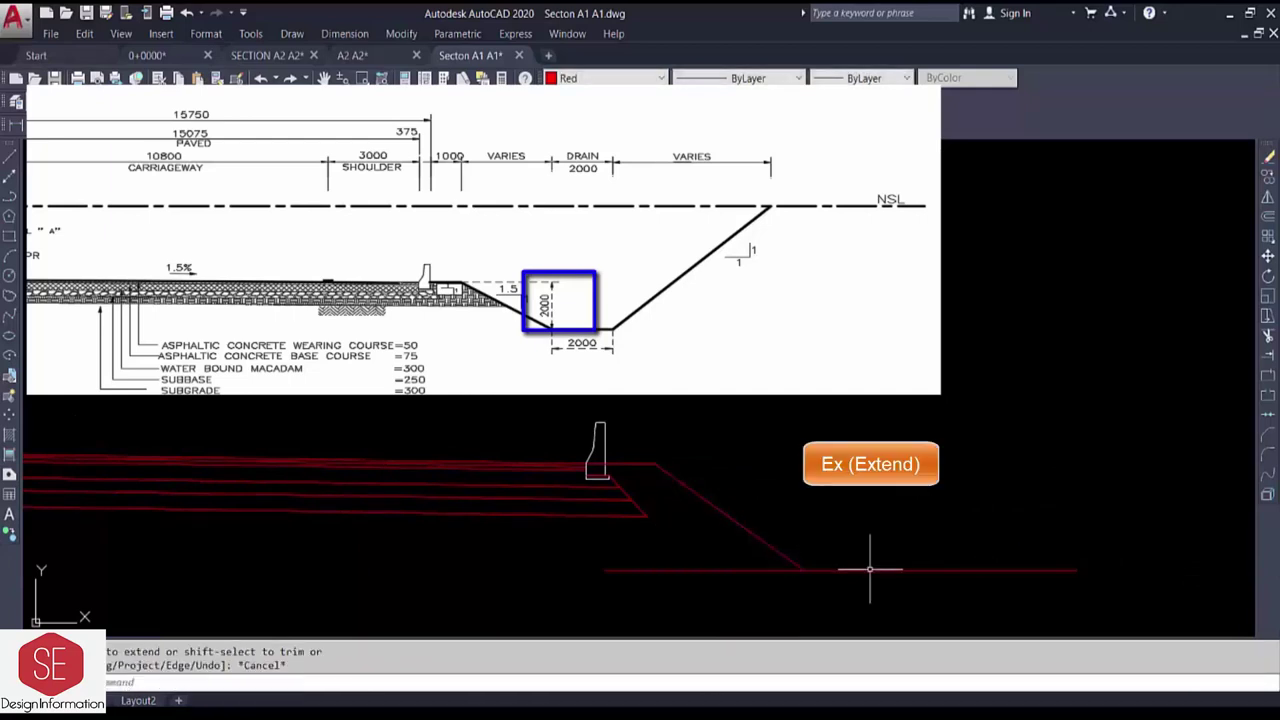
key("Return")
- Draw a vertical line at the drain bottom and offset it 2 units to the right
double_click(803, 571)
left_click(803, 405)
key("Escape")
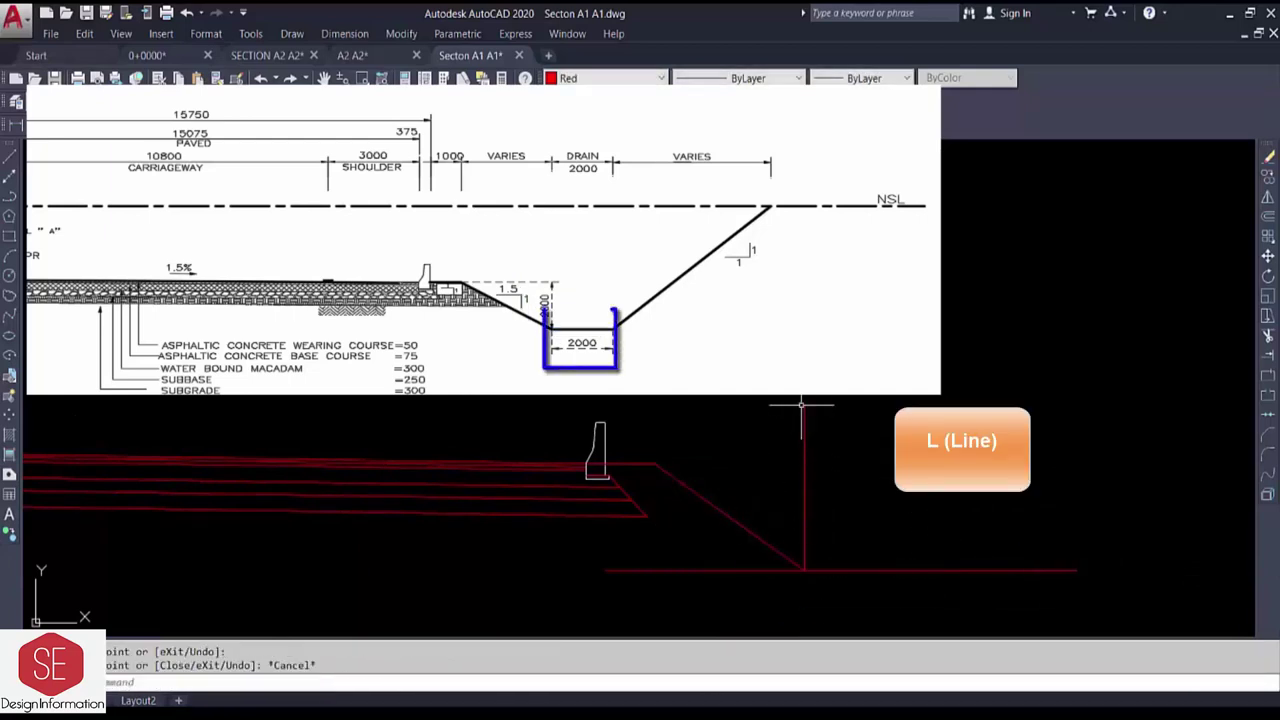
type("o")
key("Return")
left_click(803, 432)
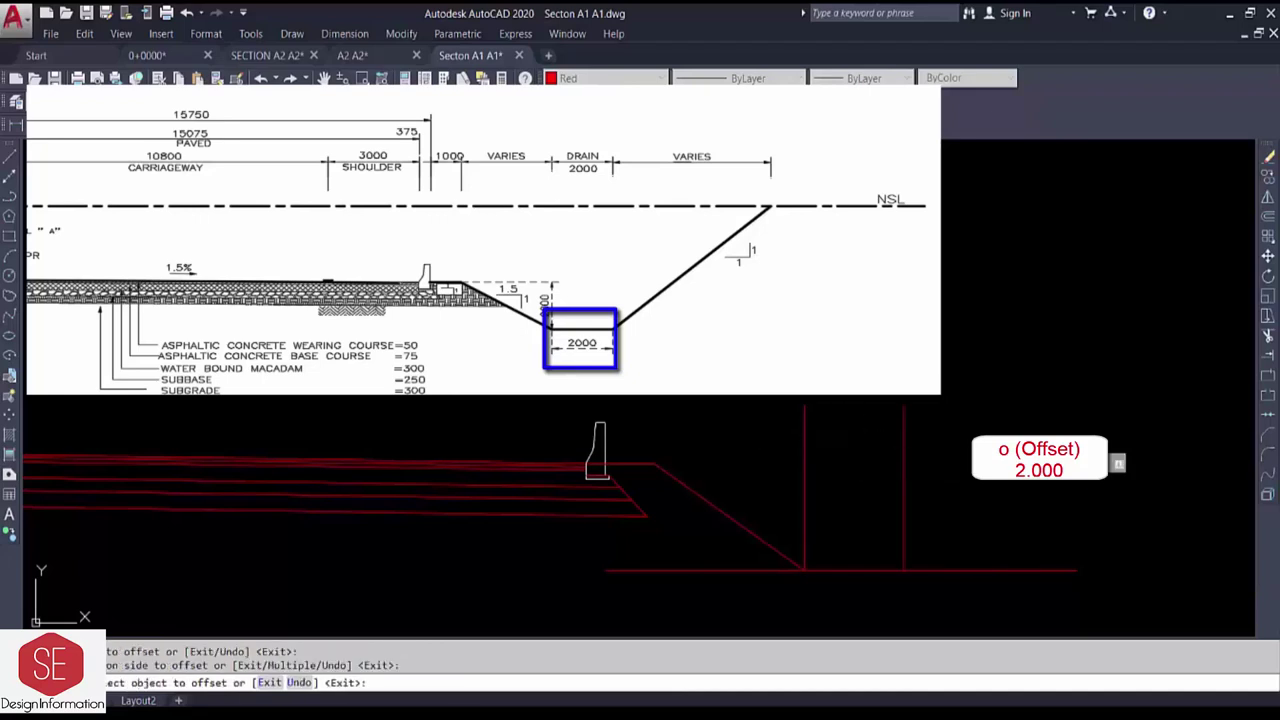
left_click(908, 380)
key("Escape")
- Trim the crossing bottom line ends and erase the leftover helper lines
type("tr")
key("Return")
key("Return")
left_click(950, 560)
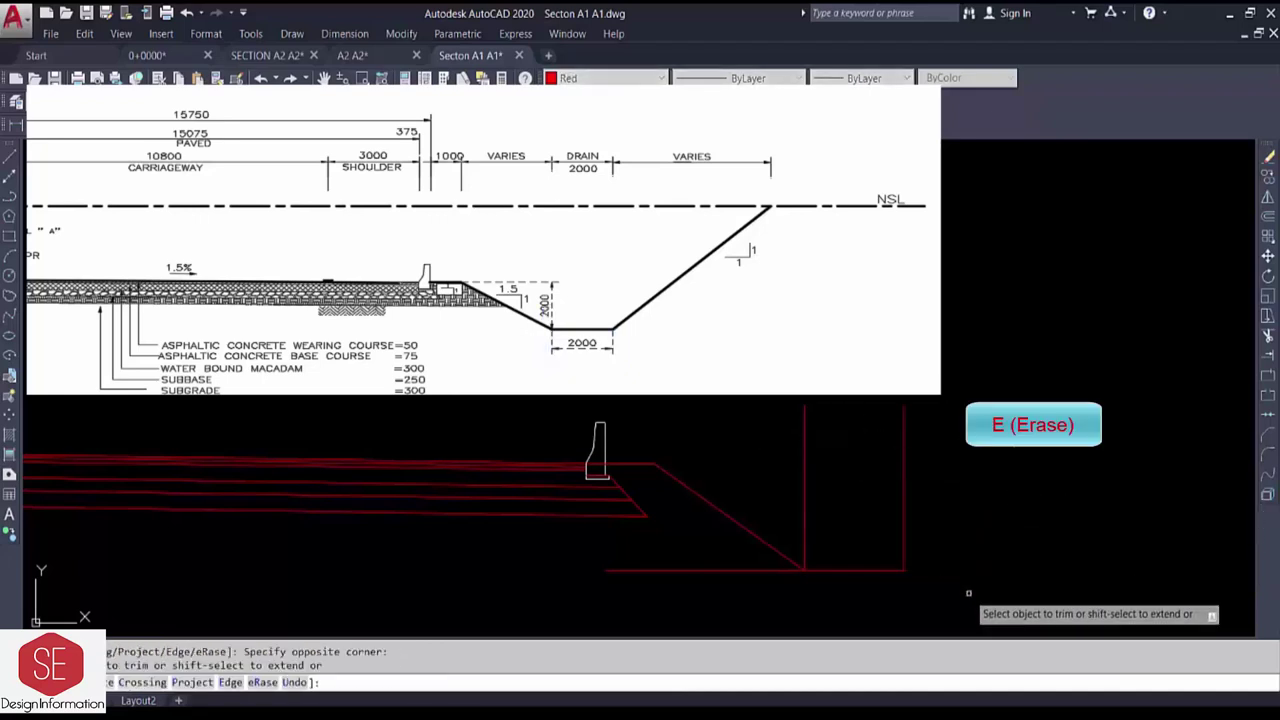
left_click(660, 615)
key("Escape")
left_click(943, 441)
left_click(822, 477)
type("e")
key("Return")
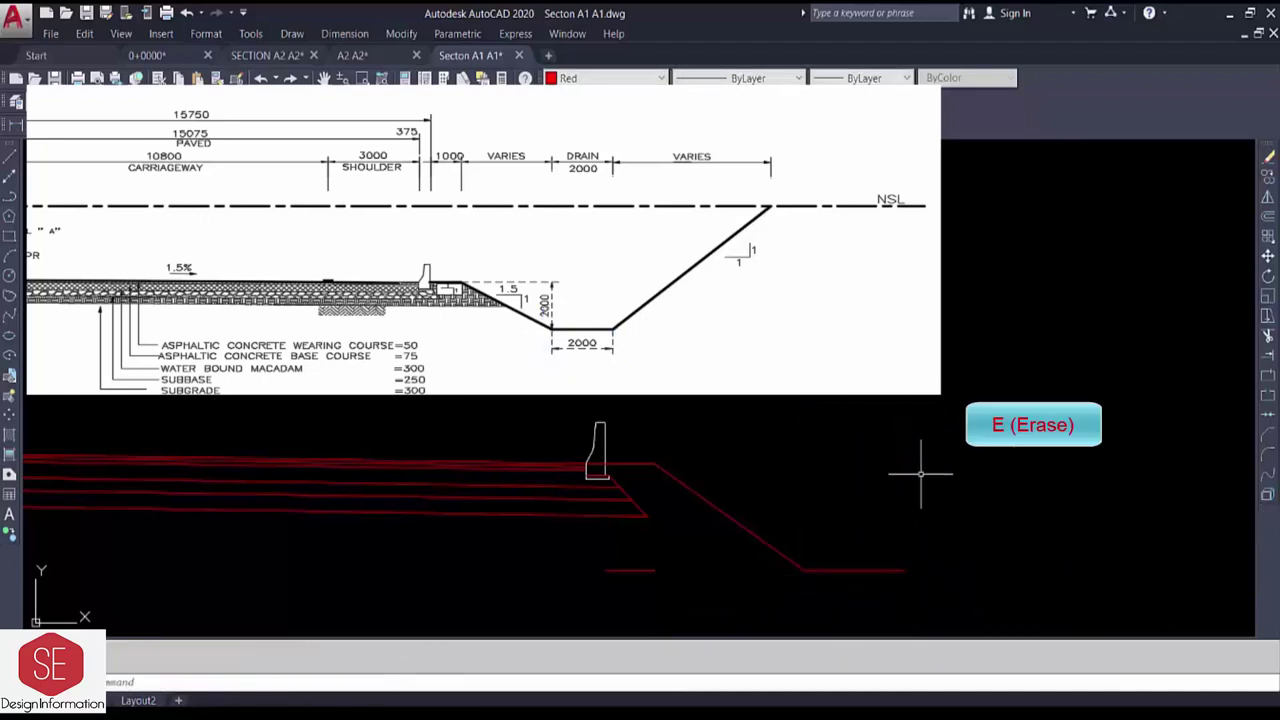
- Draw a 1-up, 1-across closed triangle from the drain corner and erase its helper legs
type("l")
key("Return")
left_click(905, 570)
type("1")
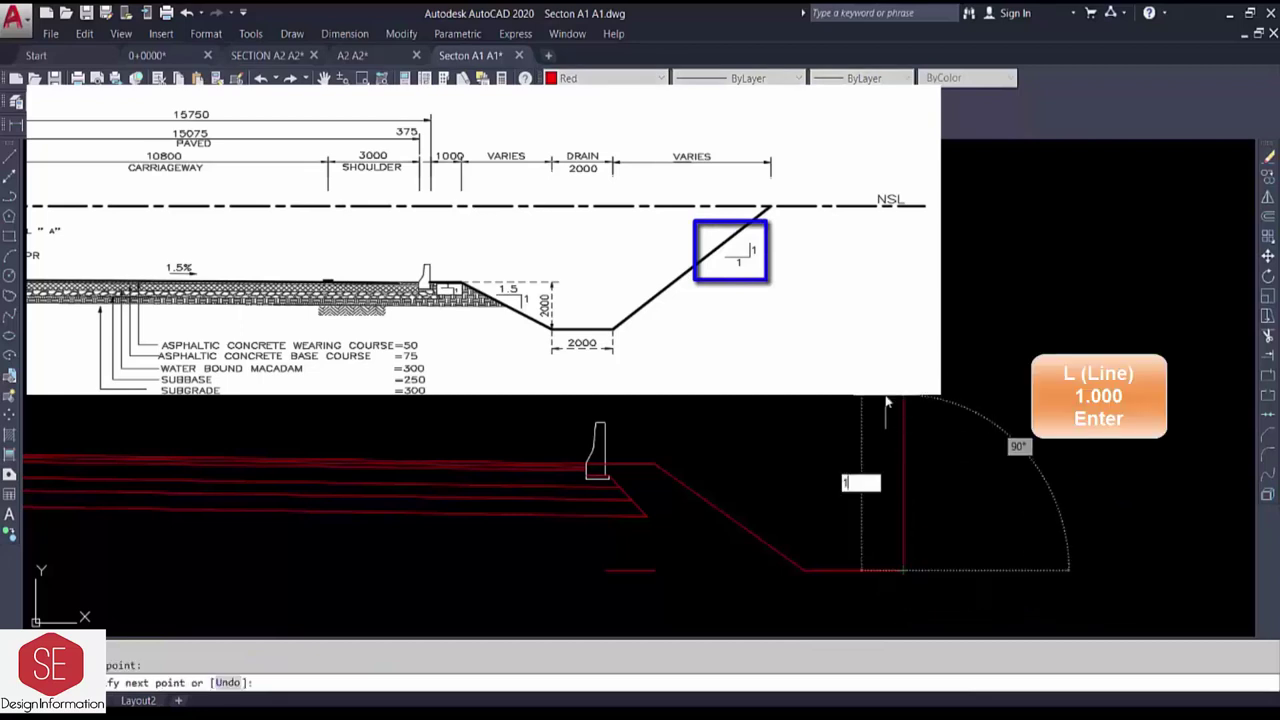
key("Return")
type("1")
key("Return")
type("c")
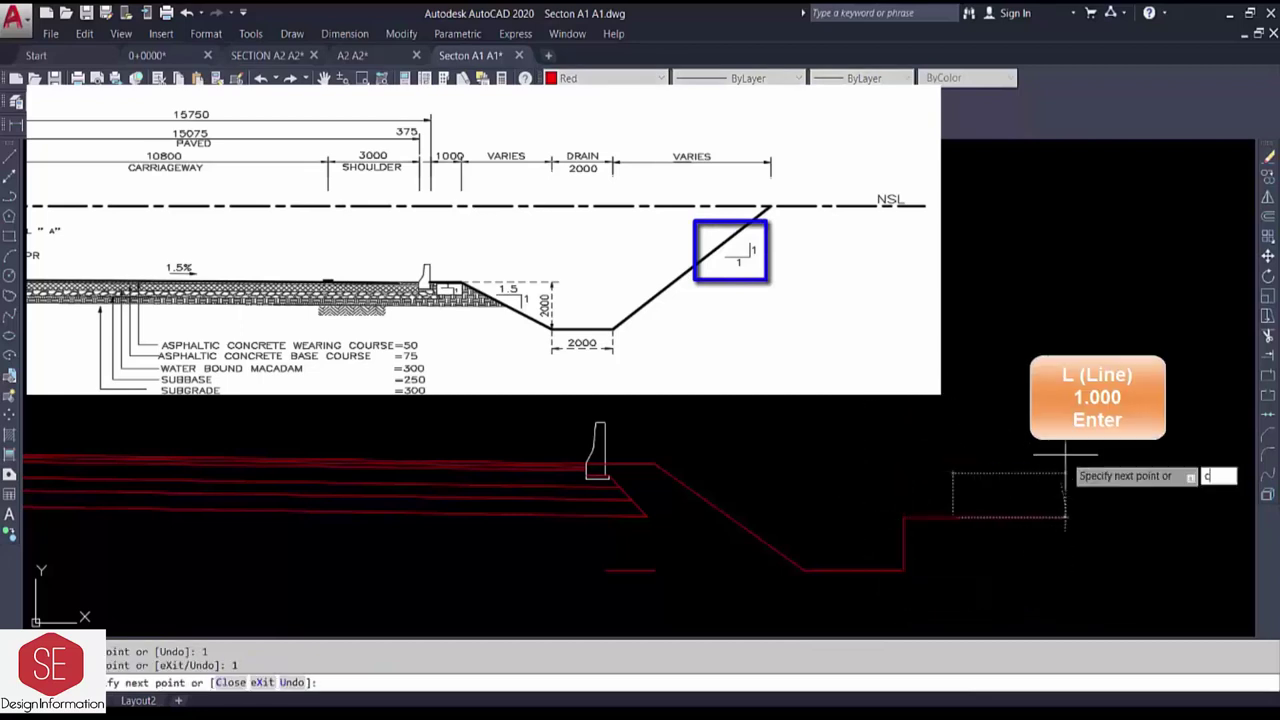
key("Return")
type("e")
key("Return")
left_click(909, 509)
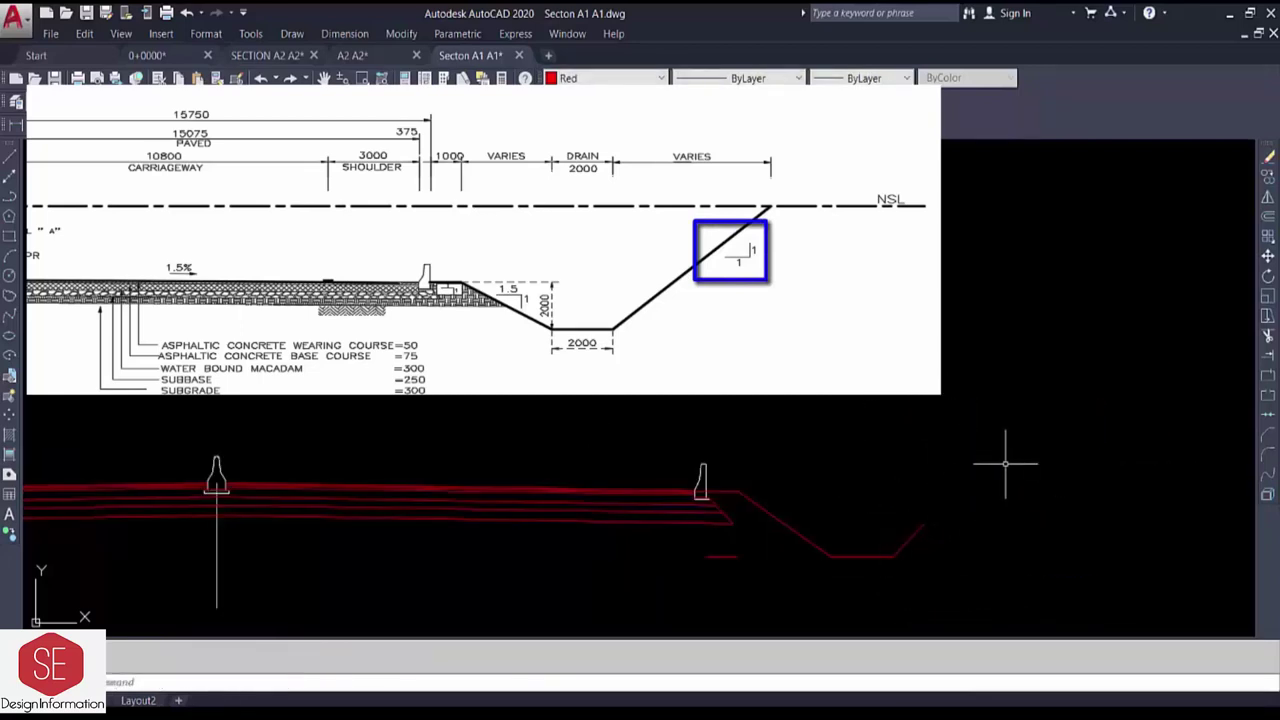
- Draw the horizontal ground line and extend the 1:1 slope up to it
type("l")
key("Return")
left_click(1167, 277)
left_click(832, 277)
key("Escape")
key("e")
key("x")
key("Return")
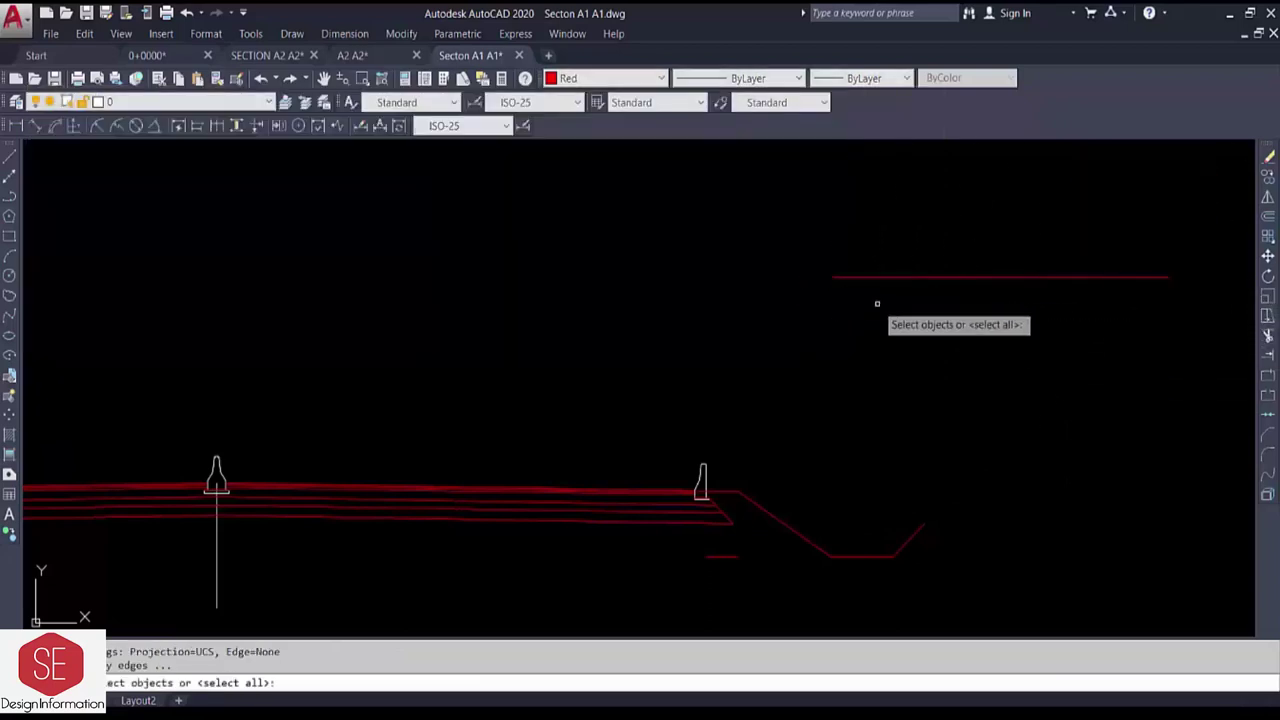
left_click(900, 277)
key("Return")
left_click(915, 529)
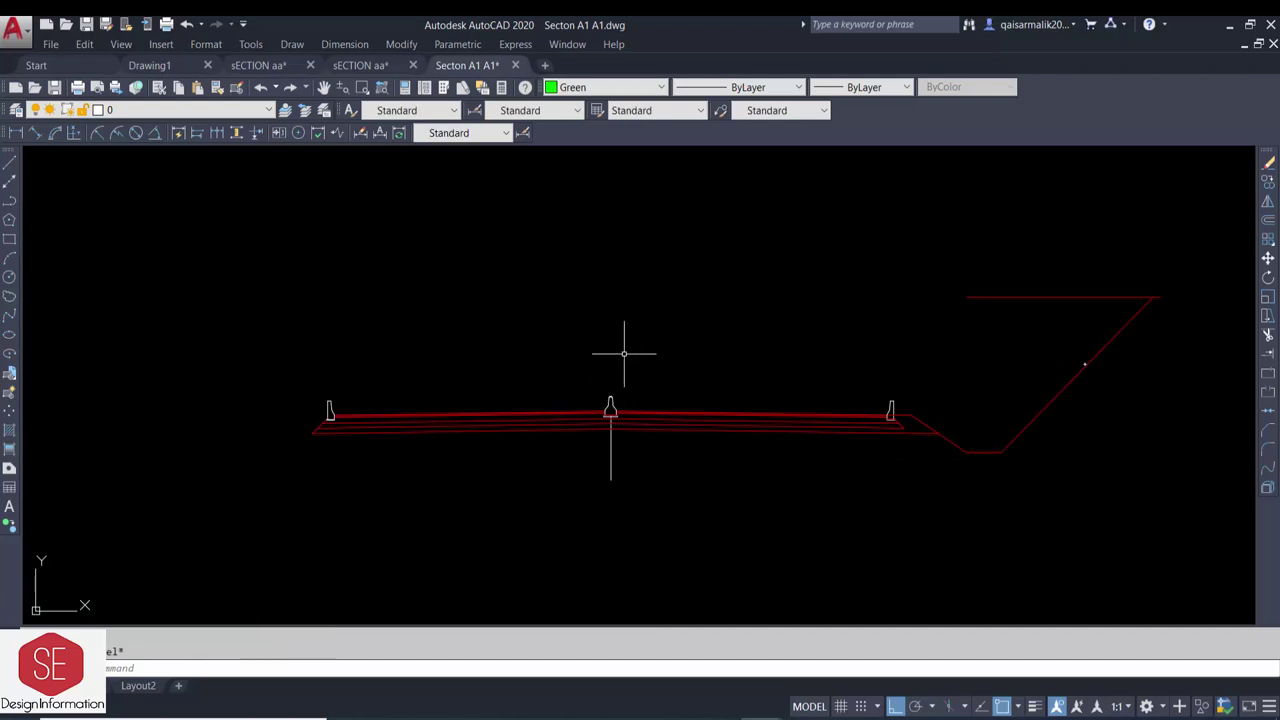
- Mirror the right slope and ditch about the centre line, keeping the original
key("Return")
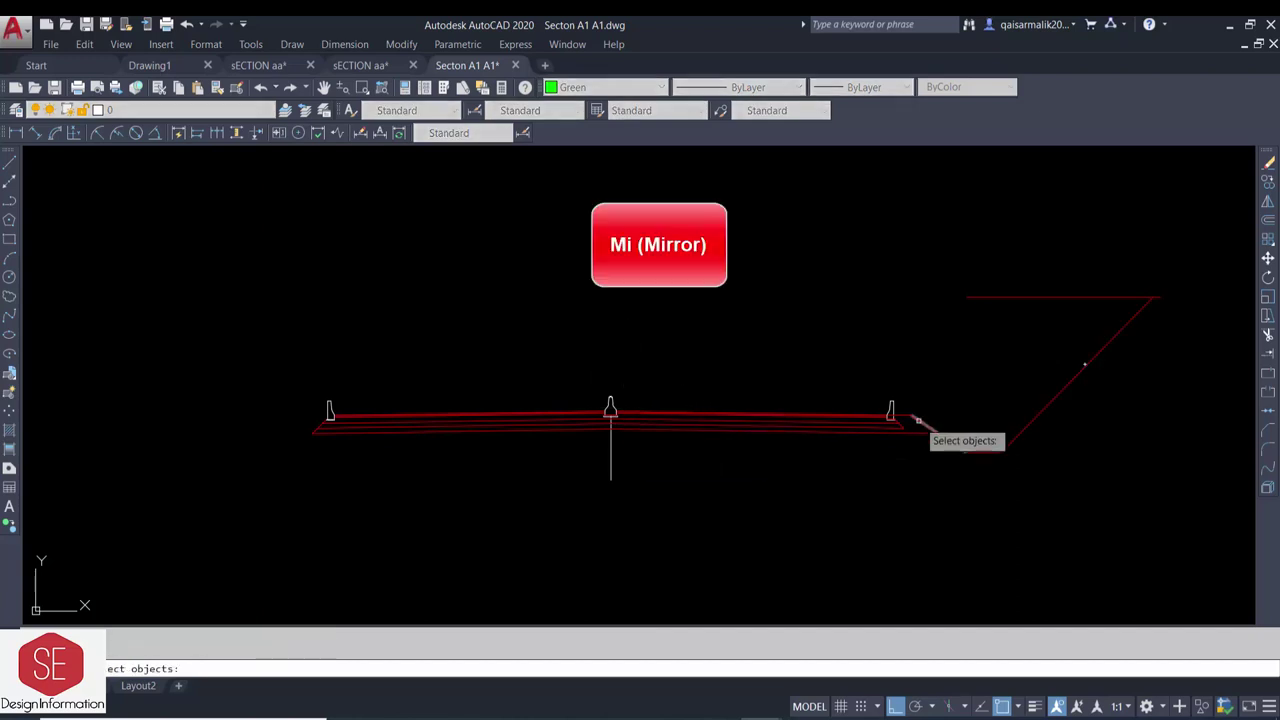
left_click(978, 452)
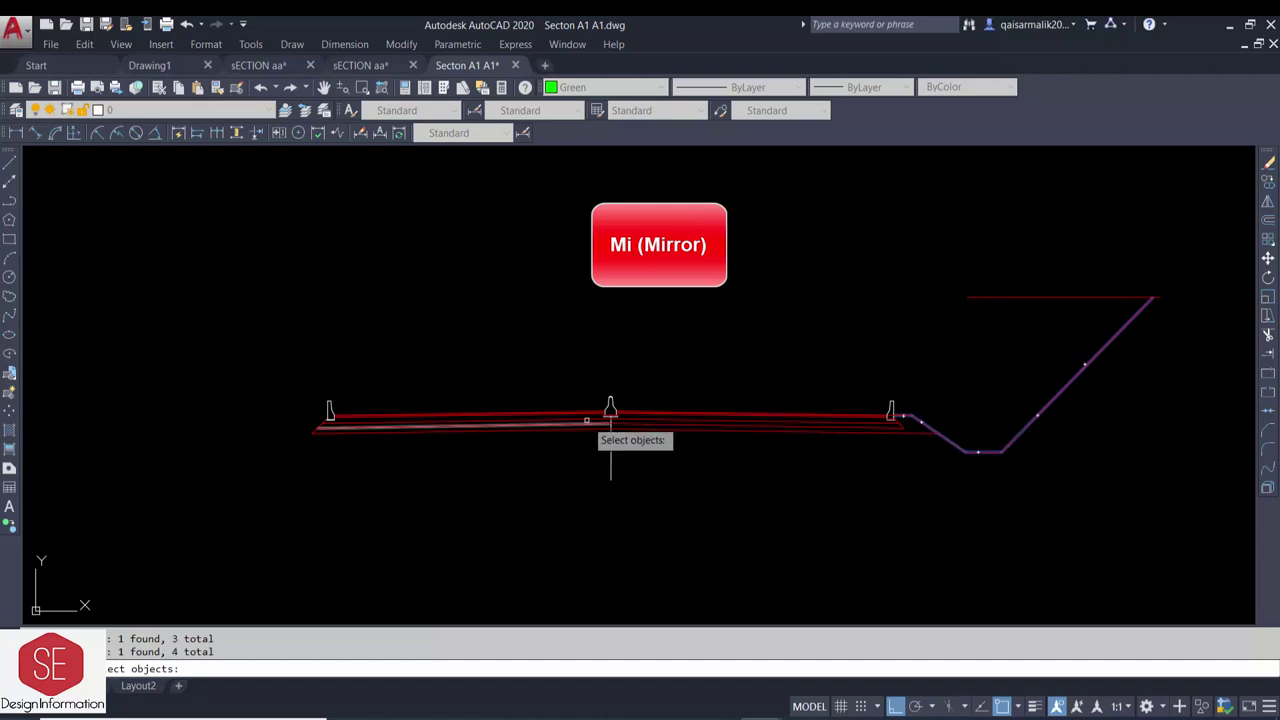
right_click(604, 298)
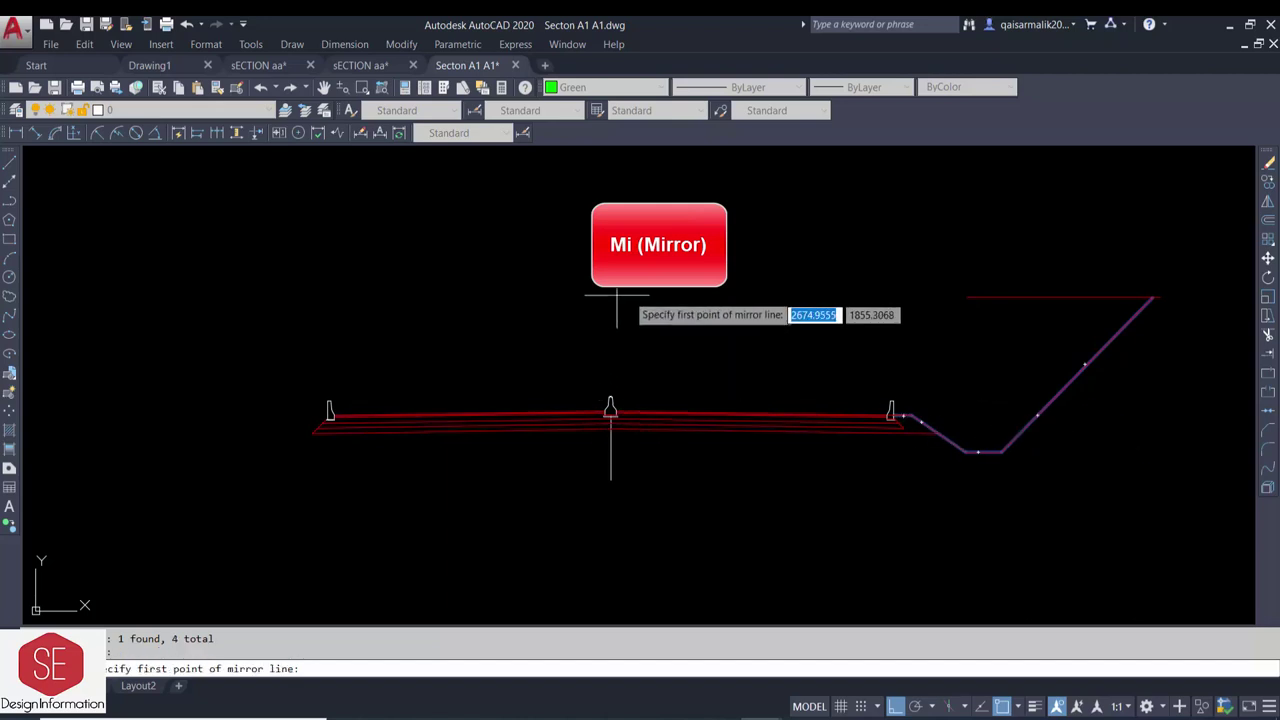
left_click(610, 406)
left_click(610, 480)
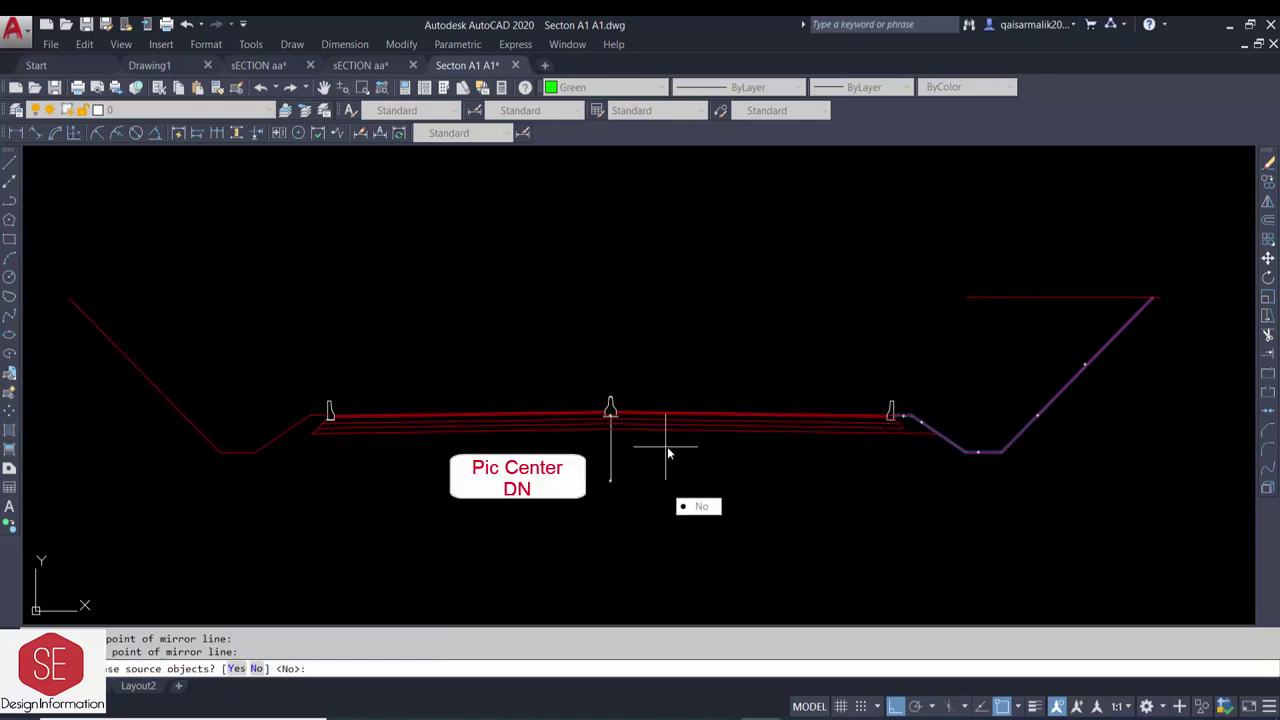
right_click(668, 454)
left_click(694, 456)
left_click(144, 373)
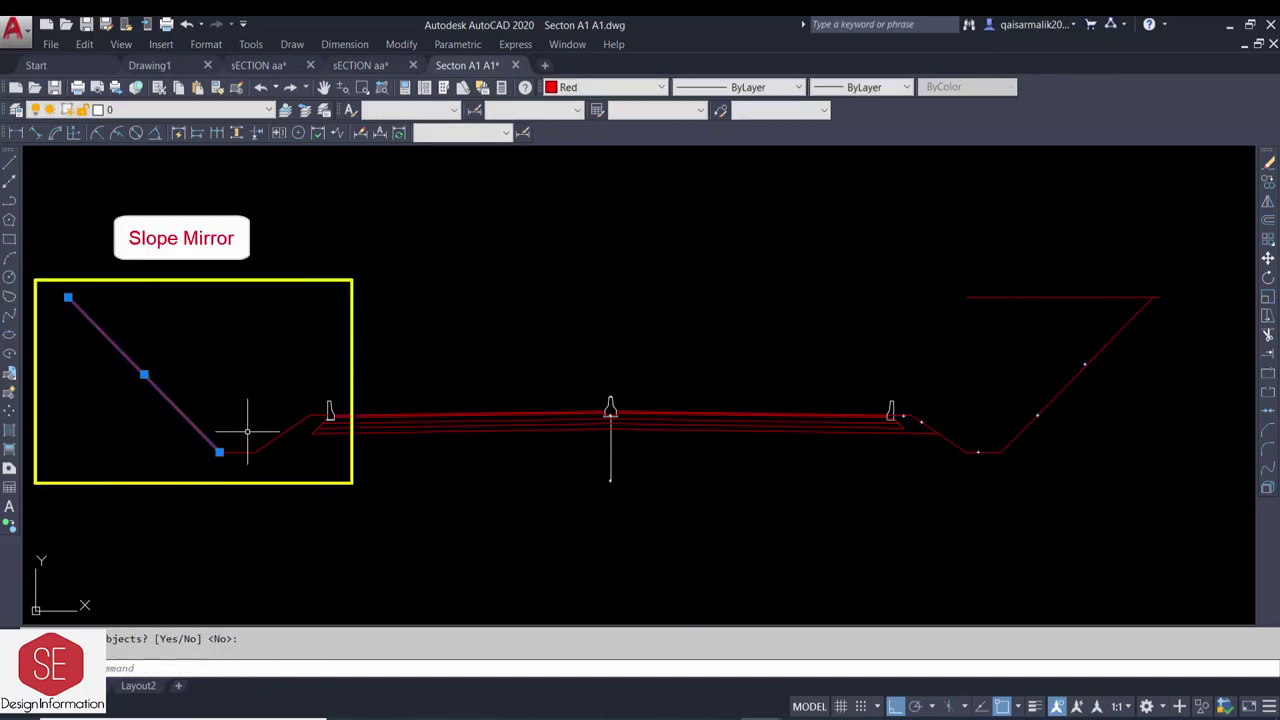
key("Escape")
middle_click_drag(268, 353, 319, 409)
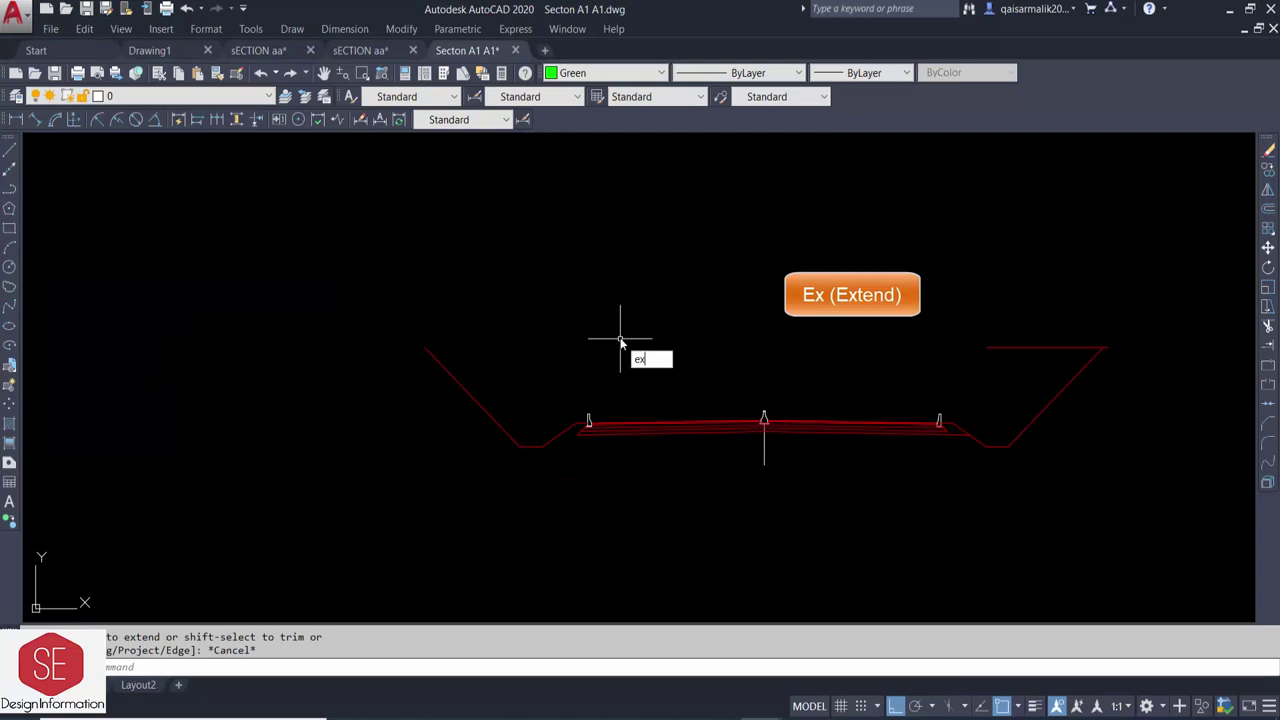
- Extend the top ground line across to meet the left slope
key("Return")
key("Return")
left_click(1000, 348)
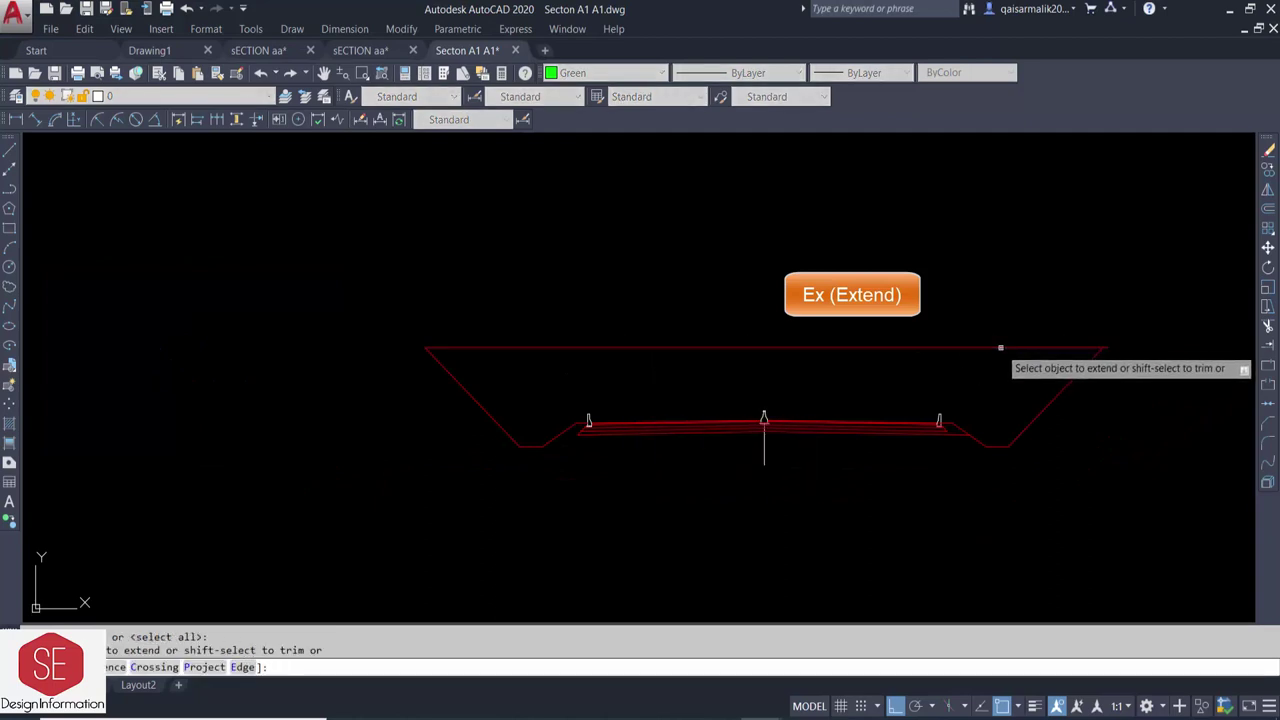
key("Escape")
middle_click_drag(613, 415, 687, 540)
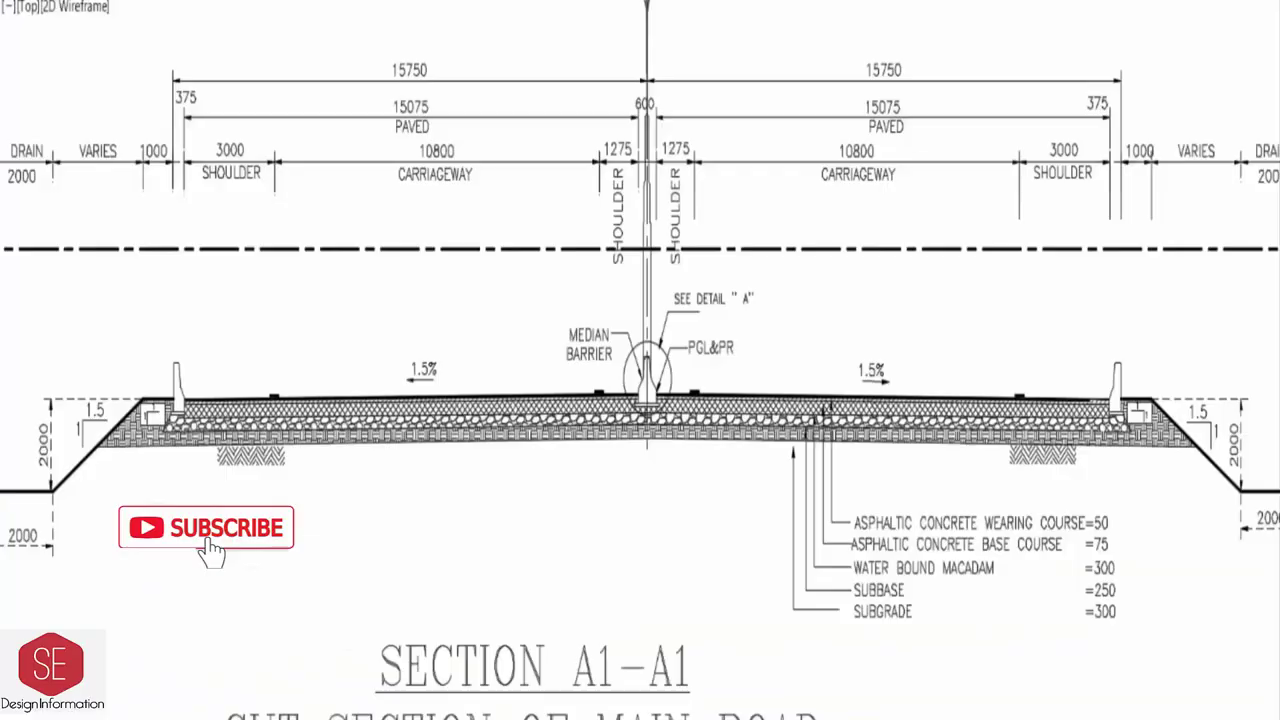
left_click_drag(938, 673, 1126, 632)
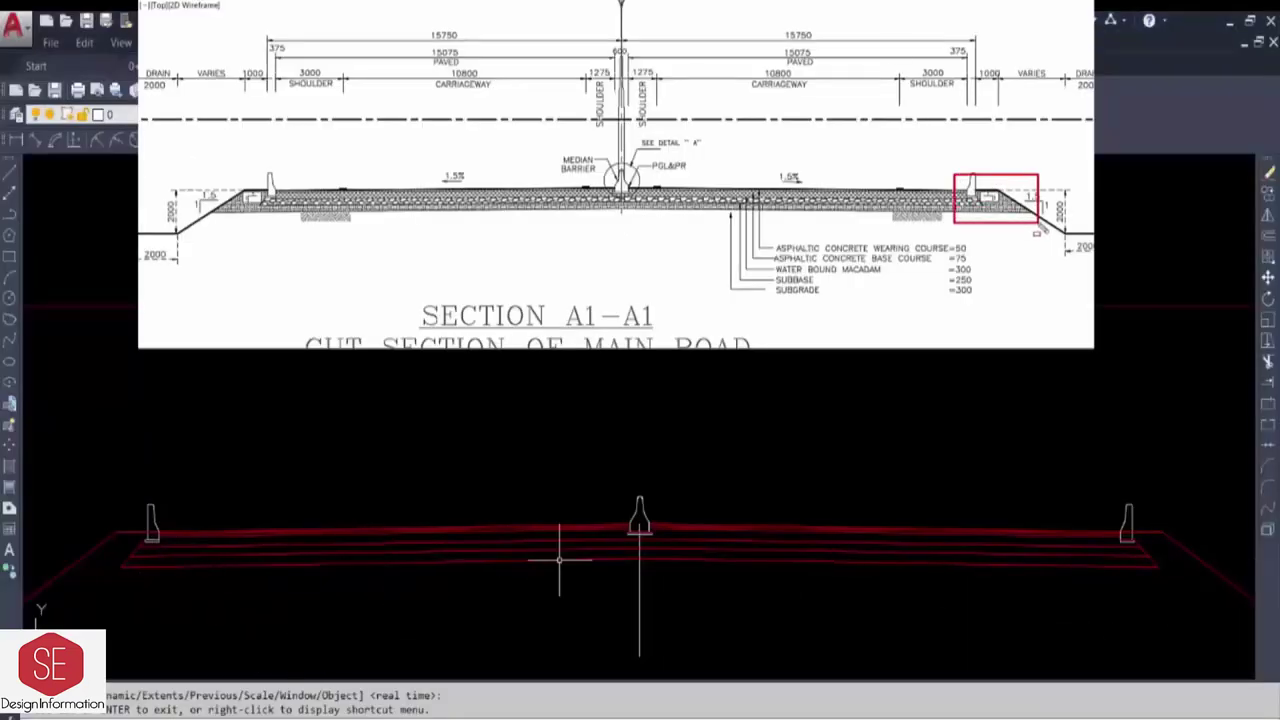
- Cancel TRIM and EXTEND the bottom pavement layer lines to the left and right slopes
type("tr")
key("Return")
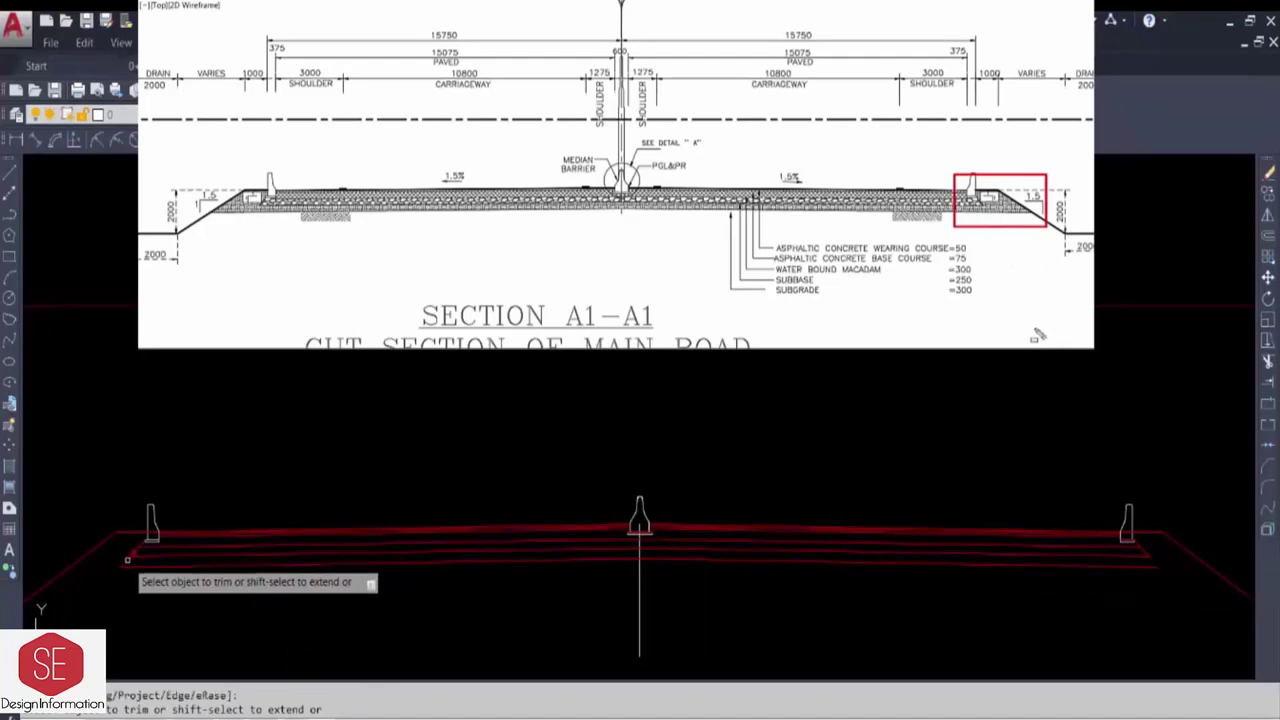
key("Escape")
type("ex")
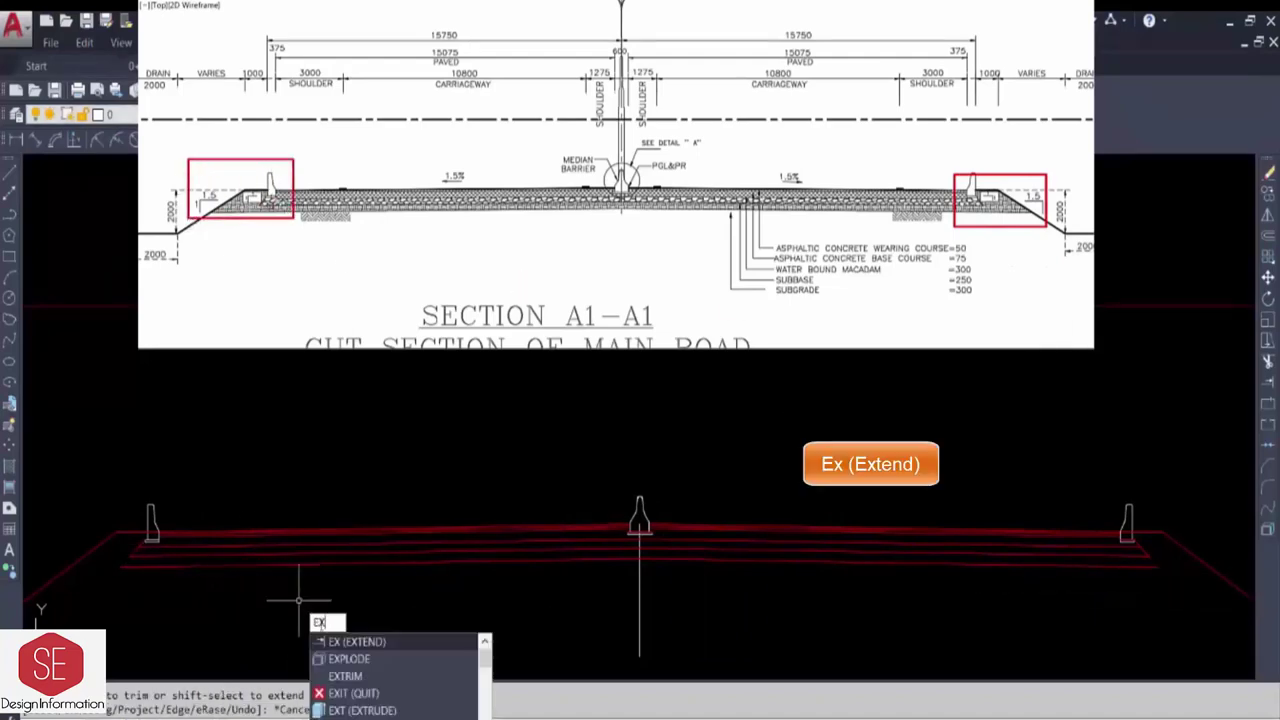
key("Return")
key("Return")
left_click(1027, 565)
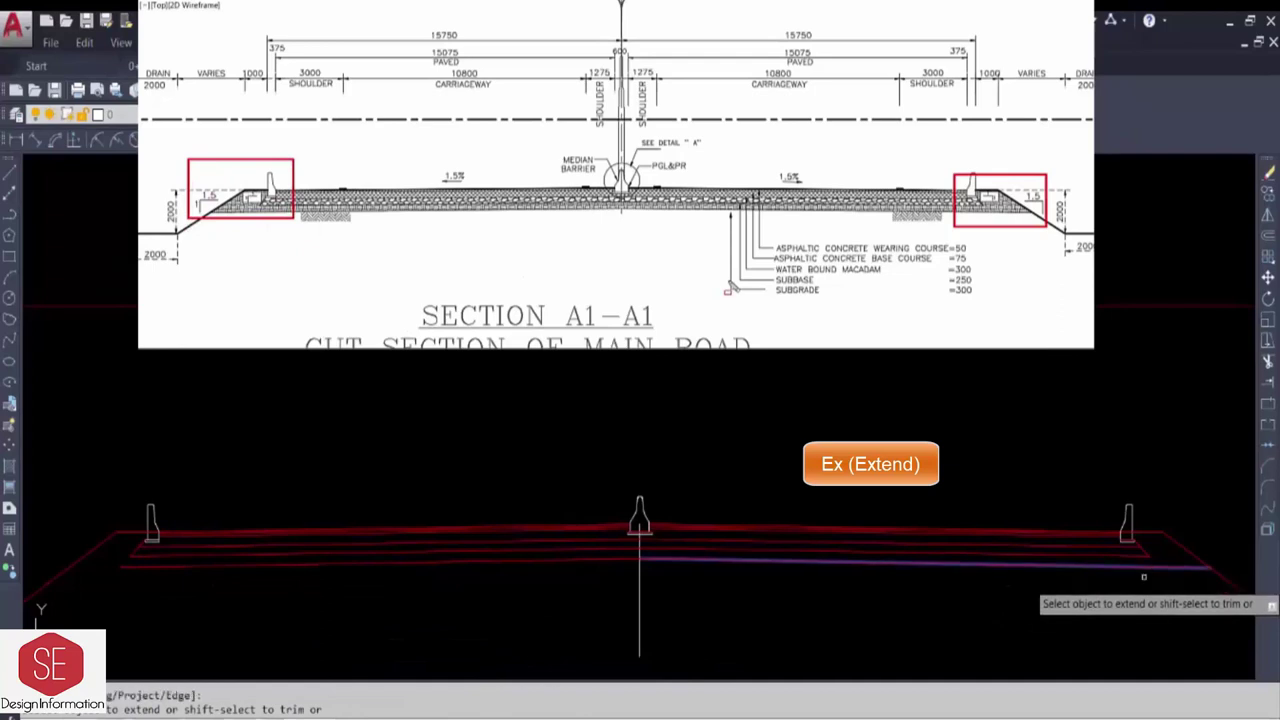
left_click_drag(182, 570, 580, 677)
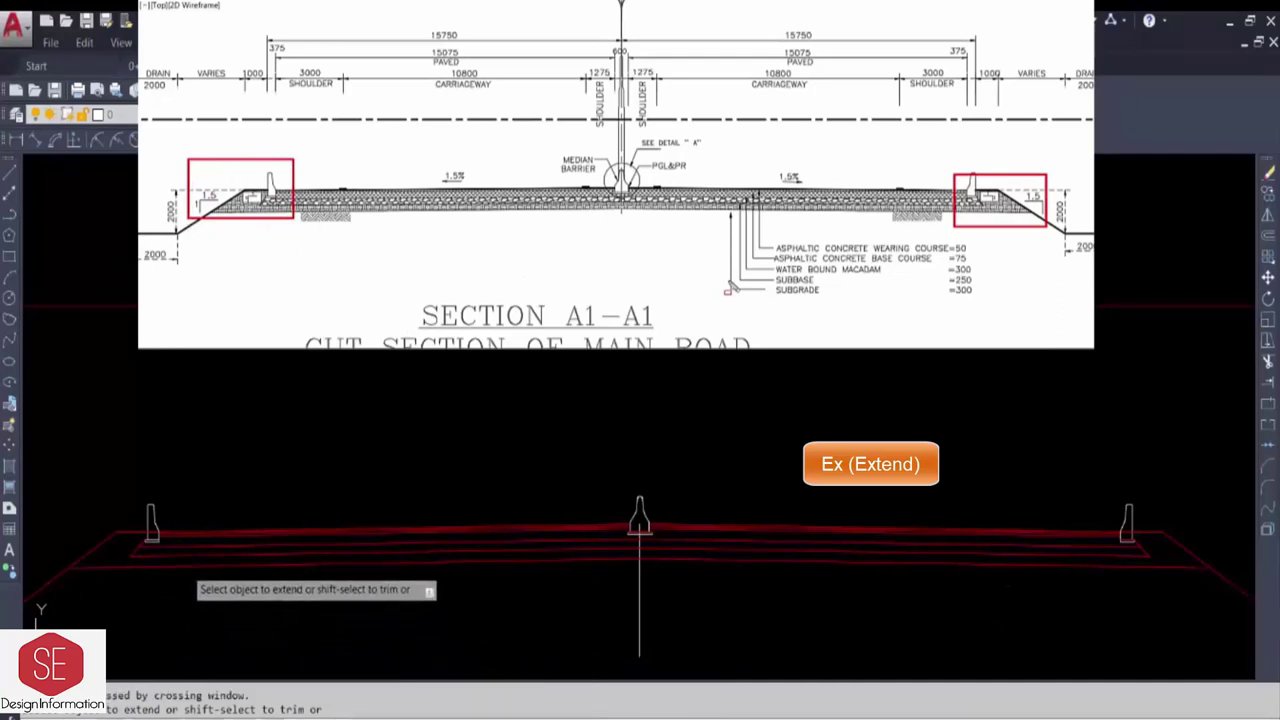
key("Escape")
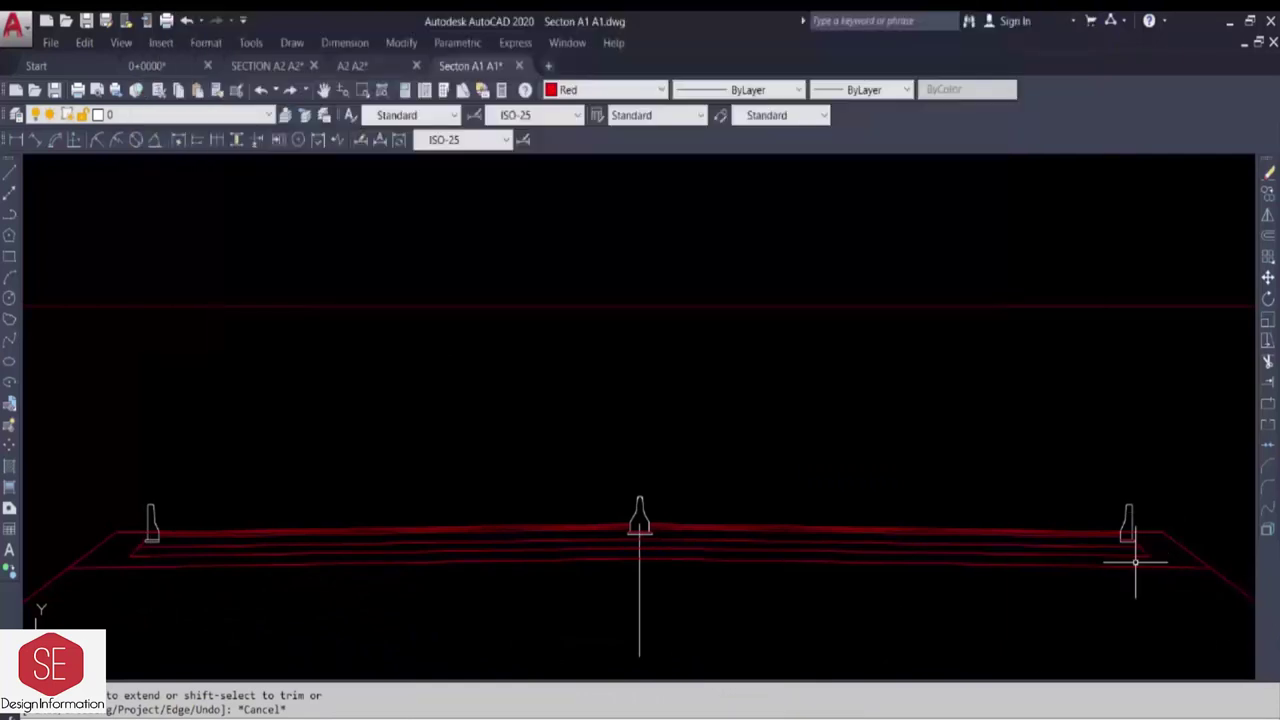
- Zoom in on the pavement layers and apply a SOLID hatch with ByLayer colour
type("z")
key("Return")
key("Return")
scroll(777, 571, "down", 3)
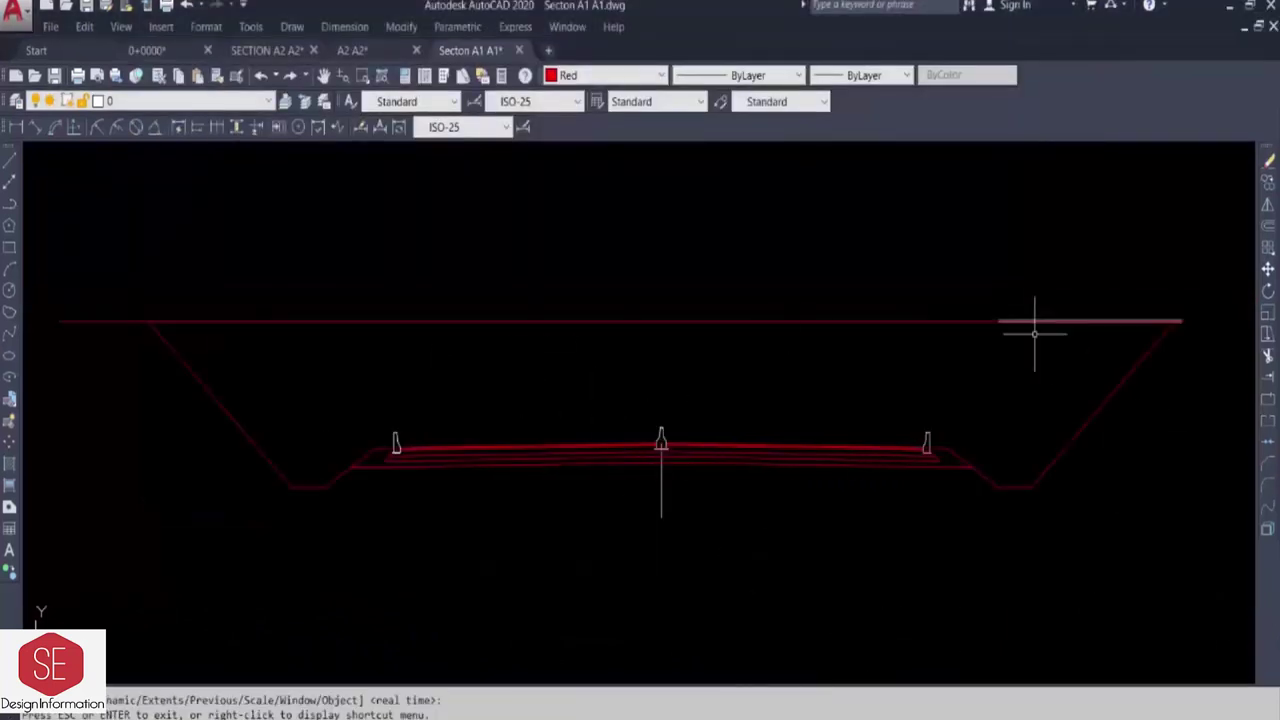
left_click_drag(754, 447, 469, 564)
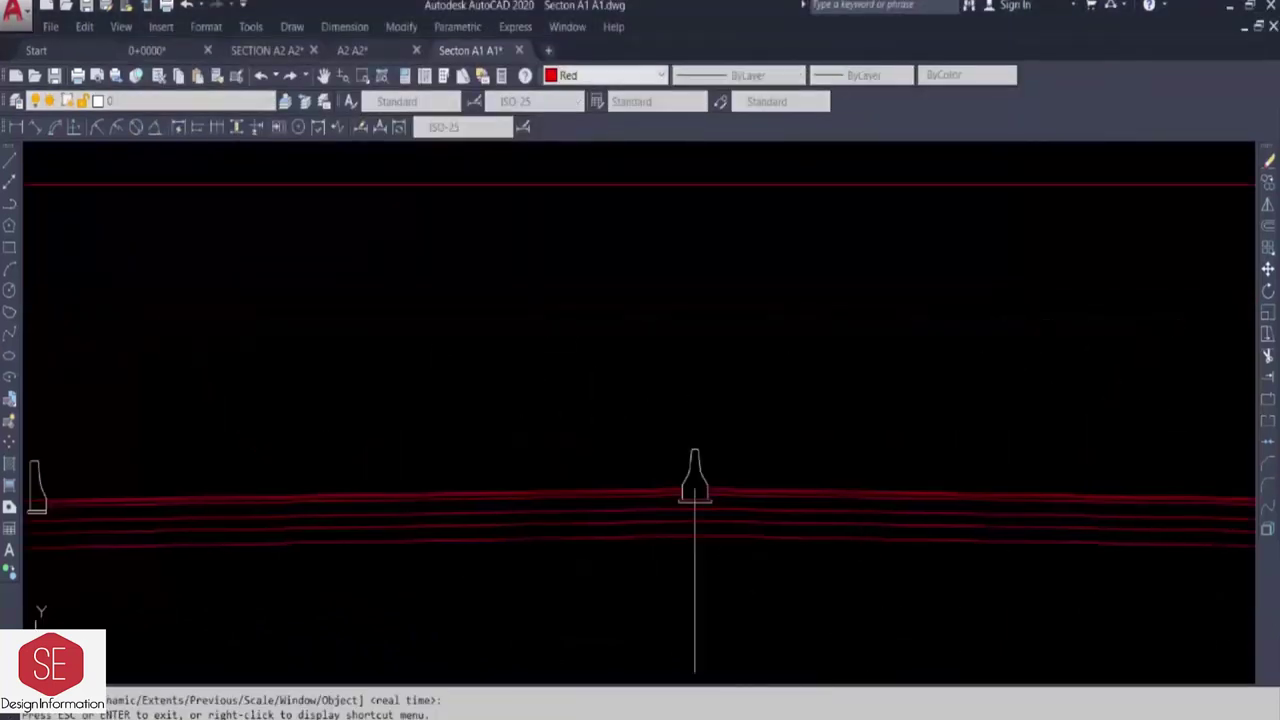
key("Escape")
type("h")
key("Return")
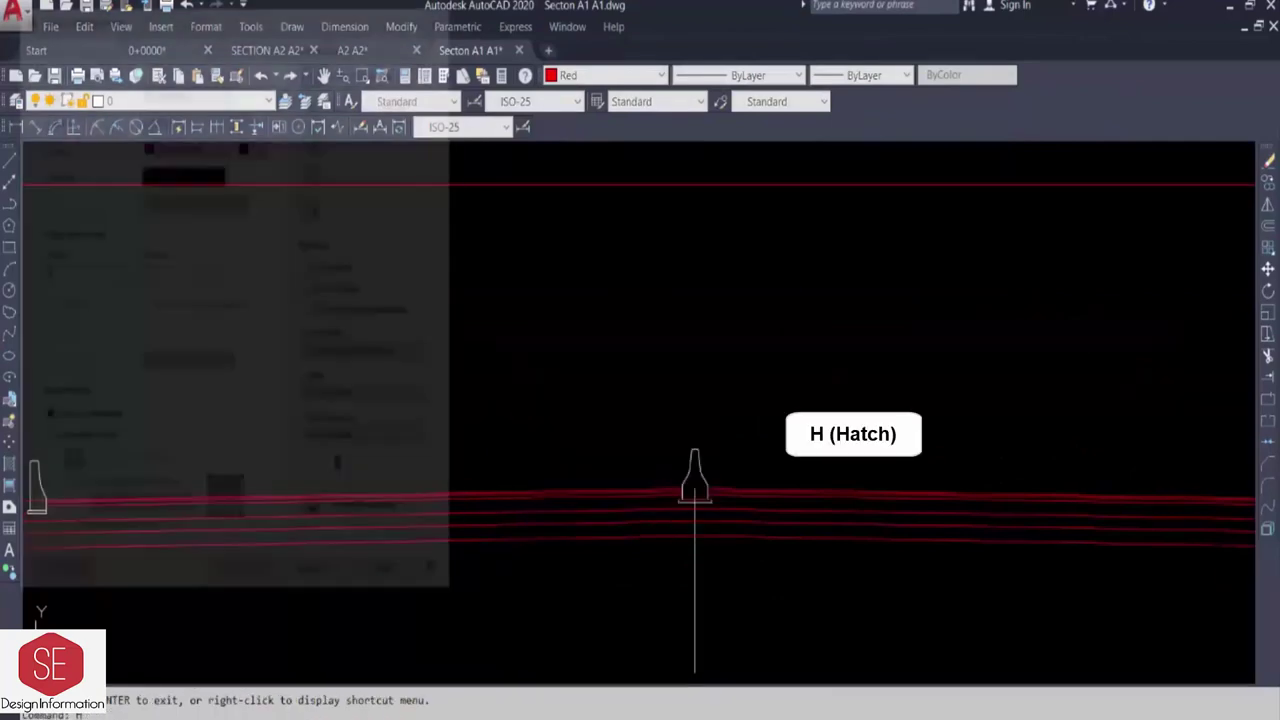
left_click(195, 167)
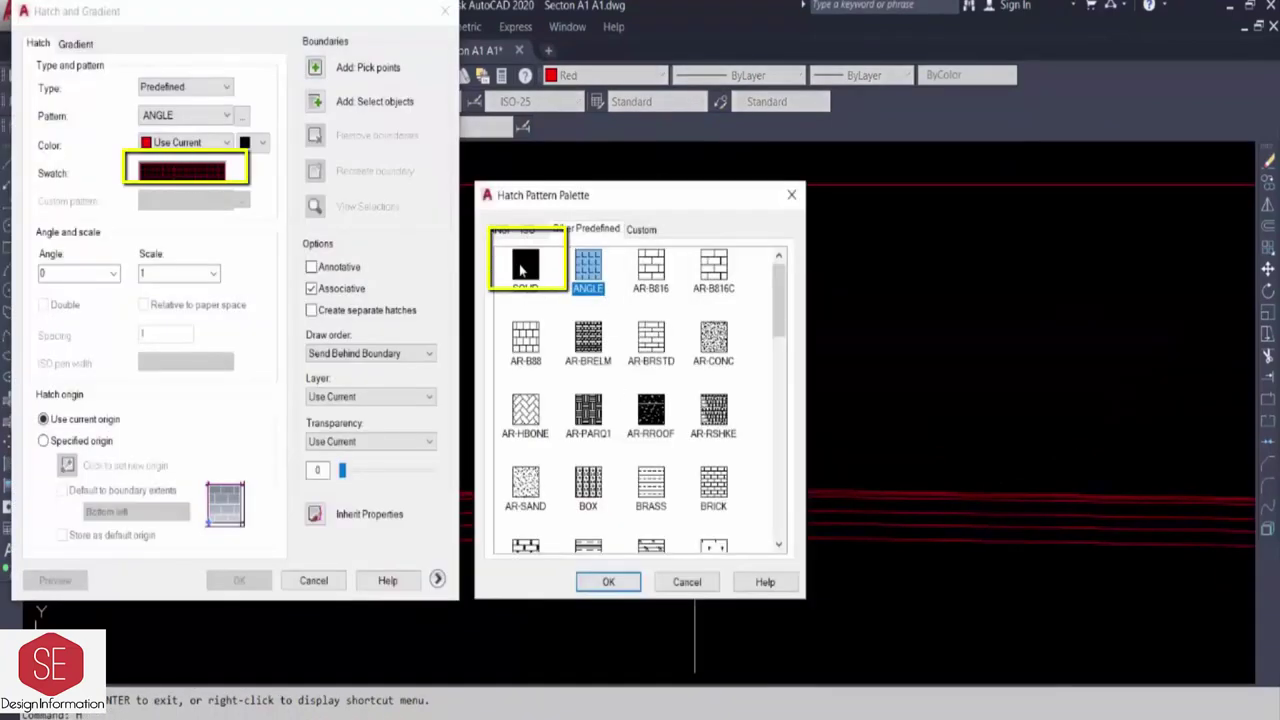
left_click(608, 581)
left_click(185, 142)
left_click(172, 155)
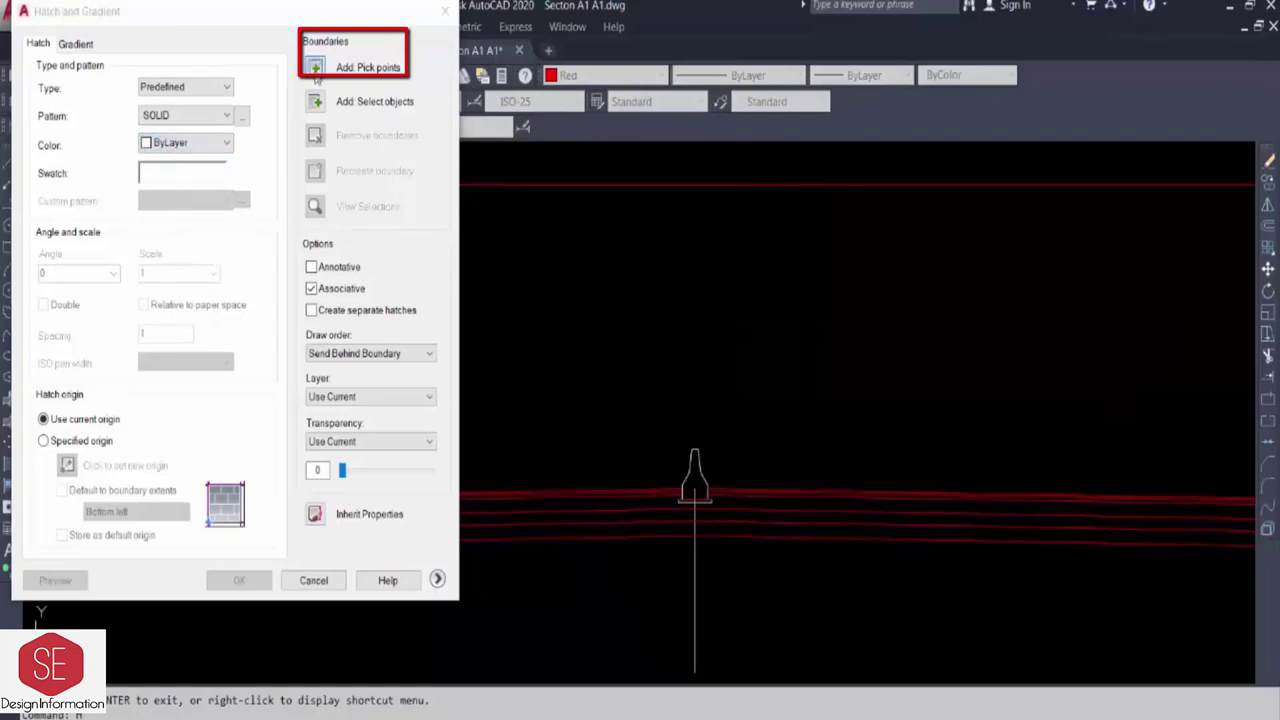
left_click(367, 67)
key("Return")
left_click(243, 585)
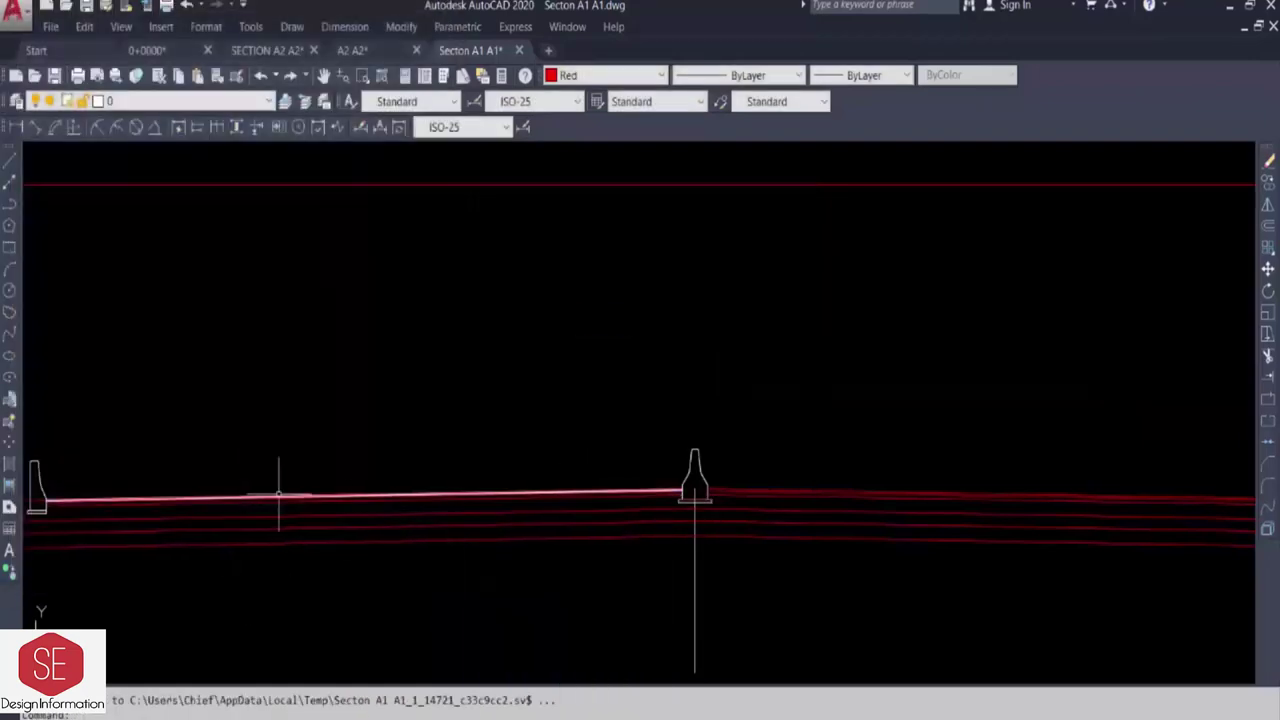
- Hatch the top layer left of the median with ANSI31 at scale 0.005
key("Return")
left_click(207, 173)
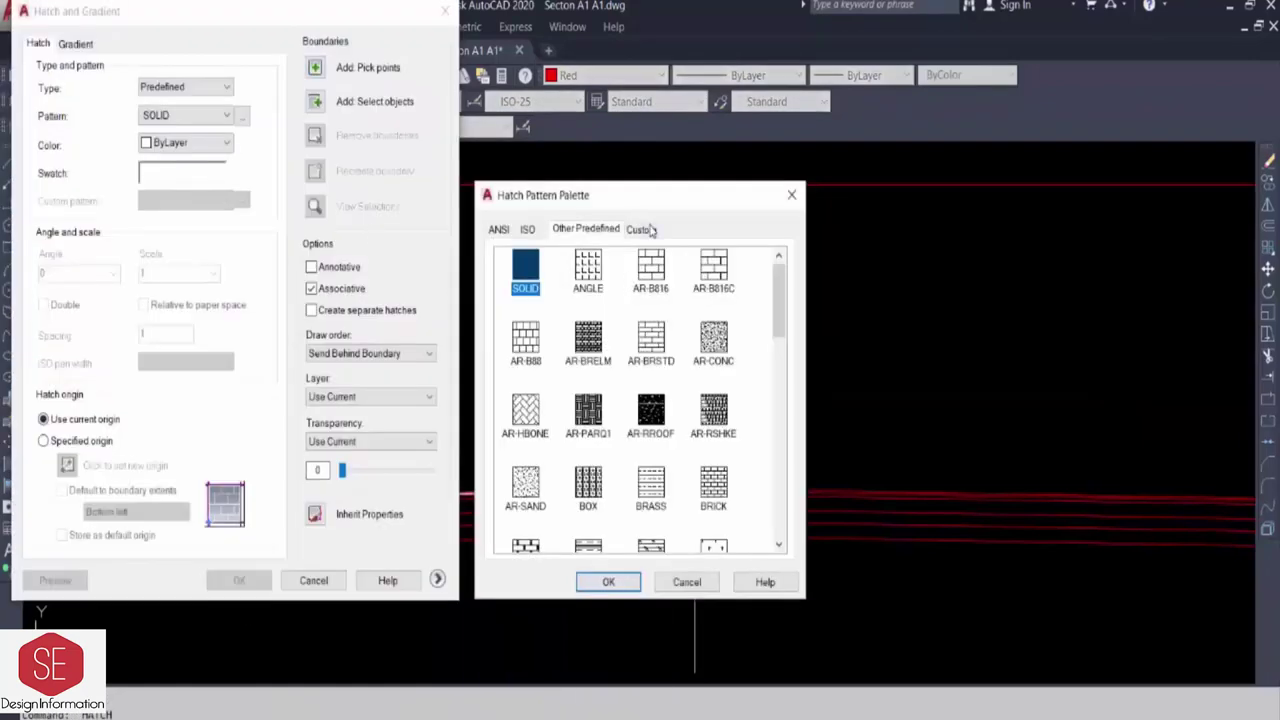
left_click(503, 230)
left_click(607, 581)
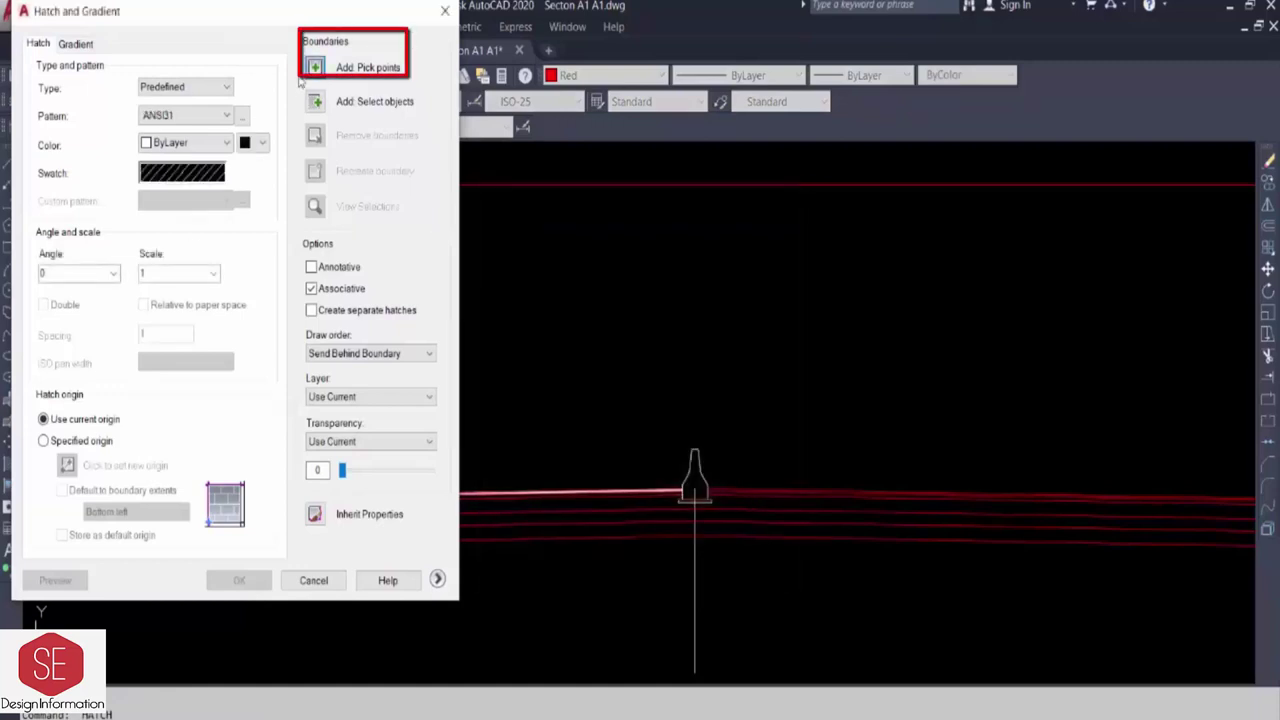
left_click(315, 70)
left_click(591, 495)
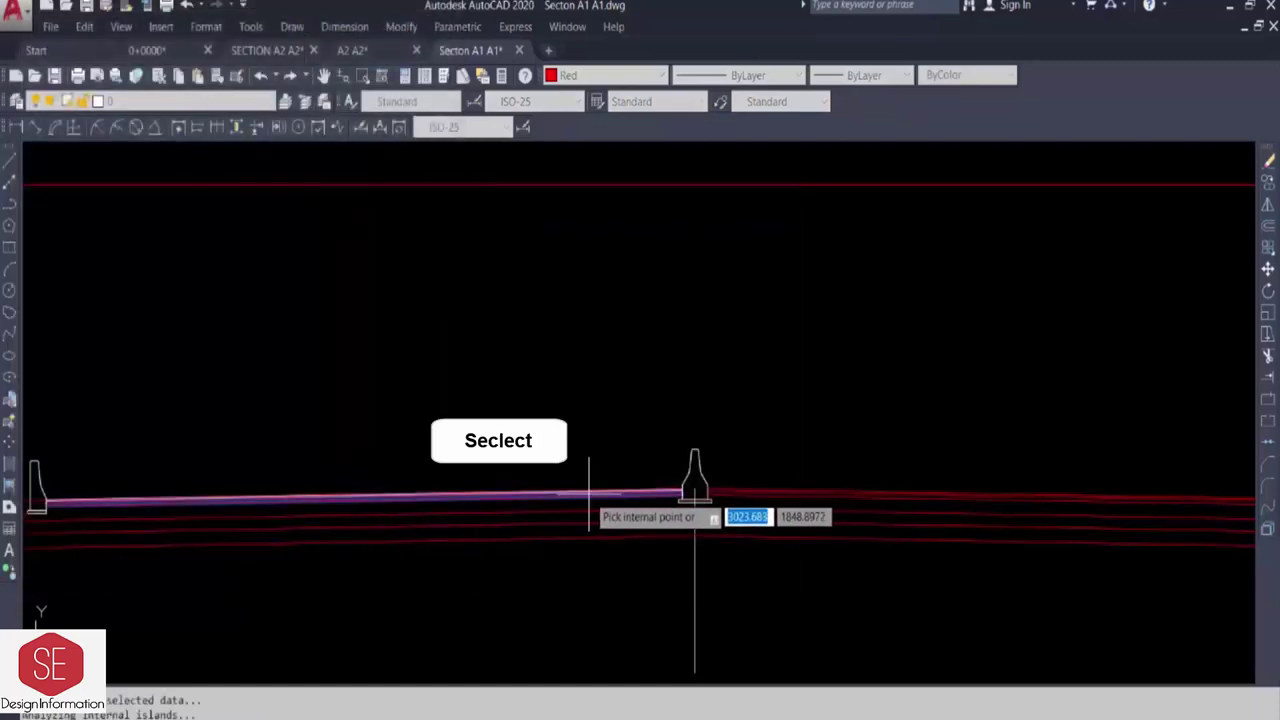
key("Return")
double_click(168, 273)
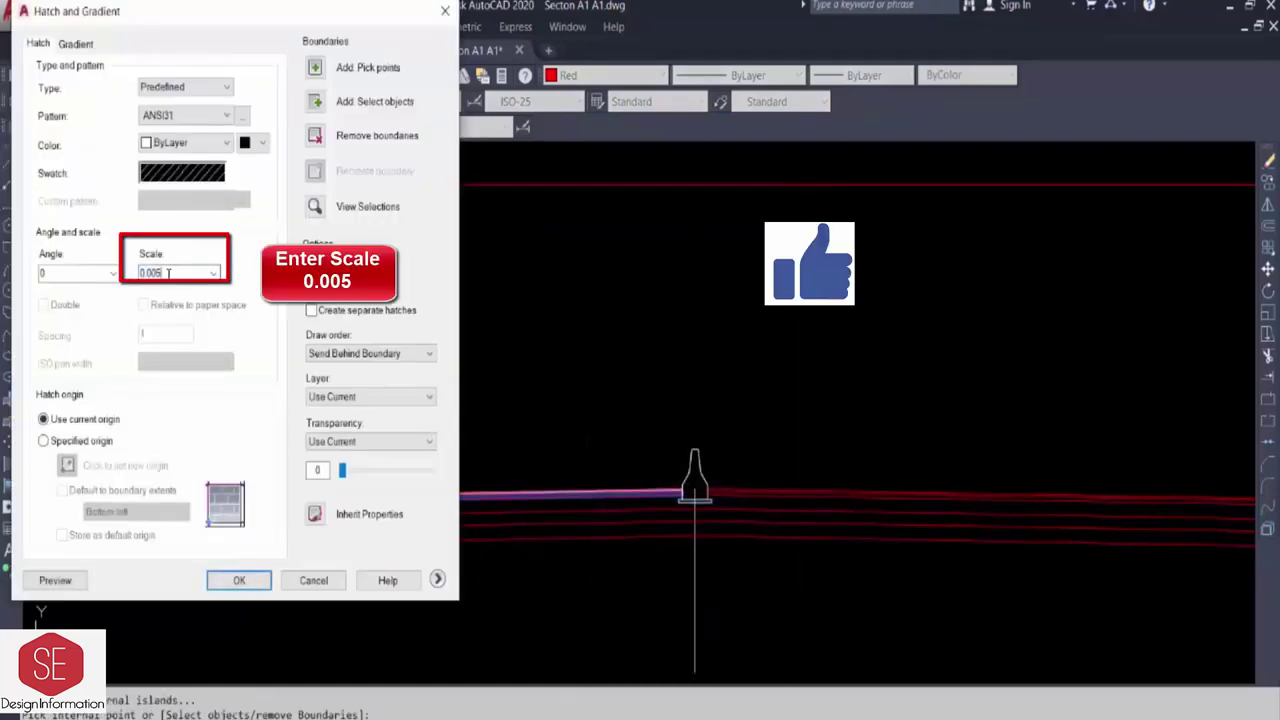
left_click(239, 580)
middle_click_drag(425, 575, 620, 575)
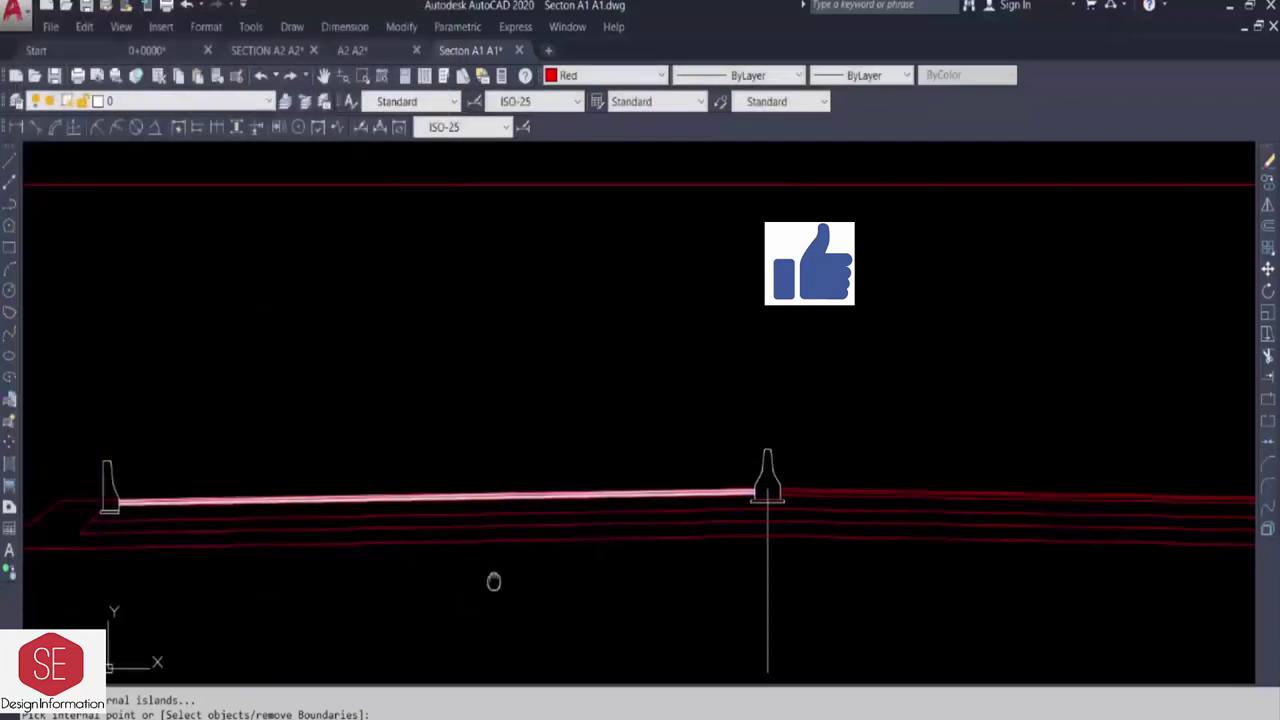
- Fill the second layer on both sides of the median with the GRAVEL pattern
type("h")
key("Return")
left_click(243, 115)
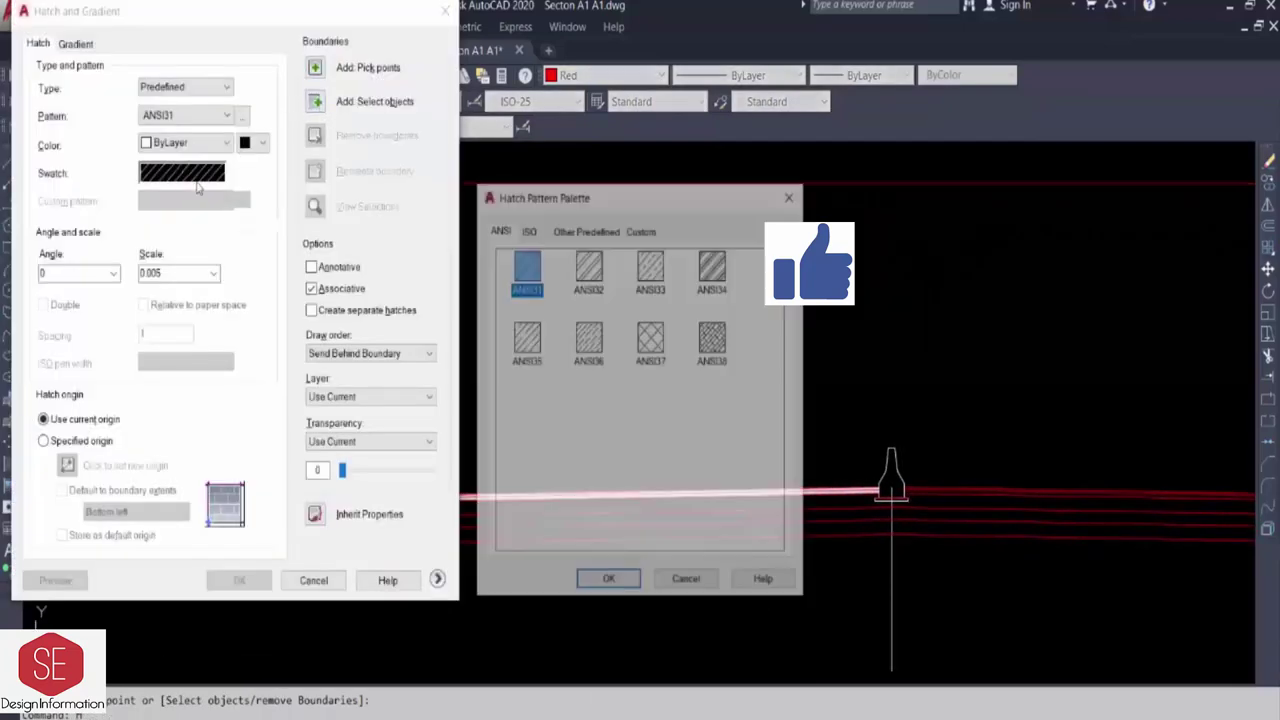
left_click(567, 232)
scroll(714, 340, "down", 5)
left_click(714, 337)
left_click(608, 581)
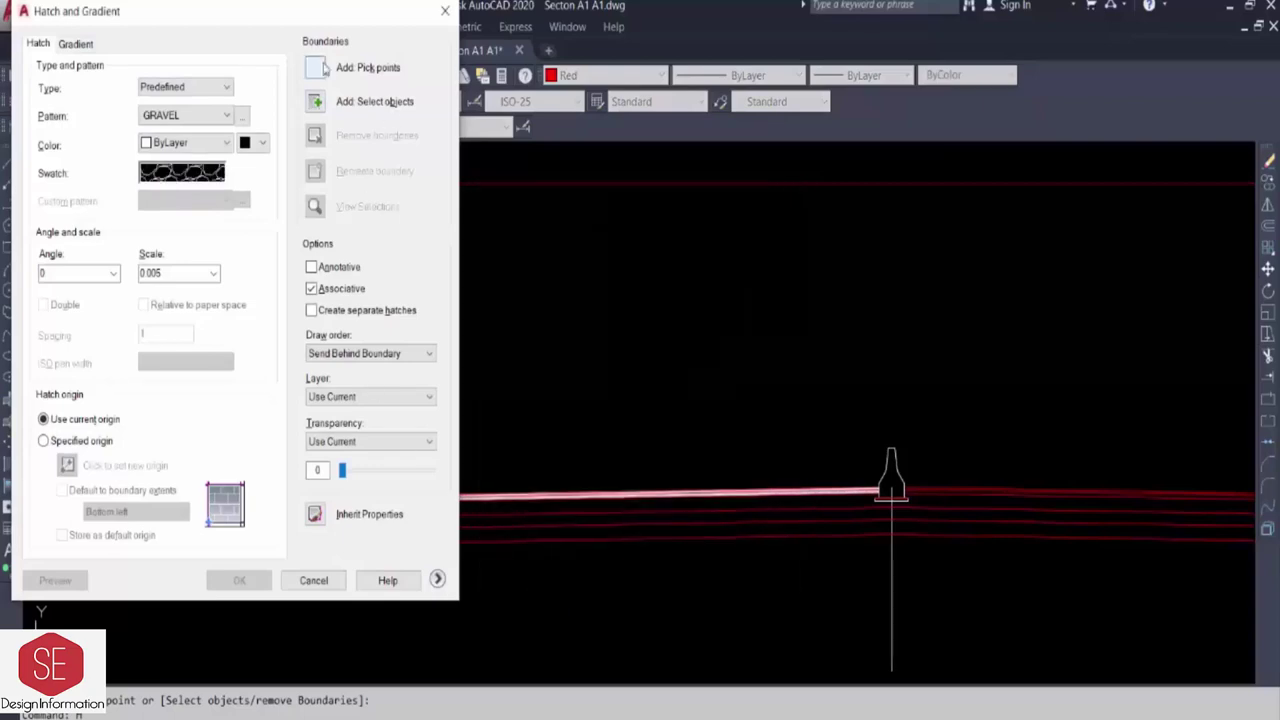
left_click(315, 67)
left_click(672, 505)
middle_click_drag(831, 538, 534, 549)
middle_click_drag(857, 594, 687, 527)
left_click(687, 528)
key("Return")
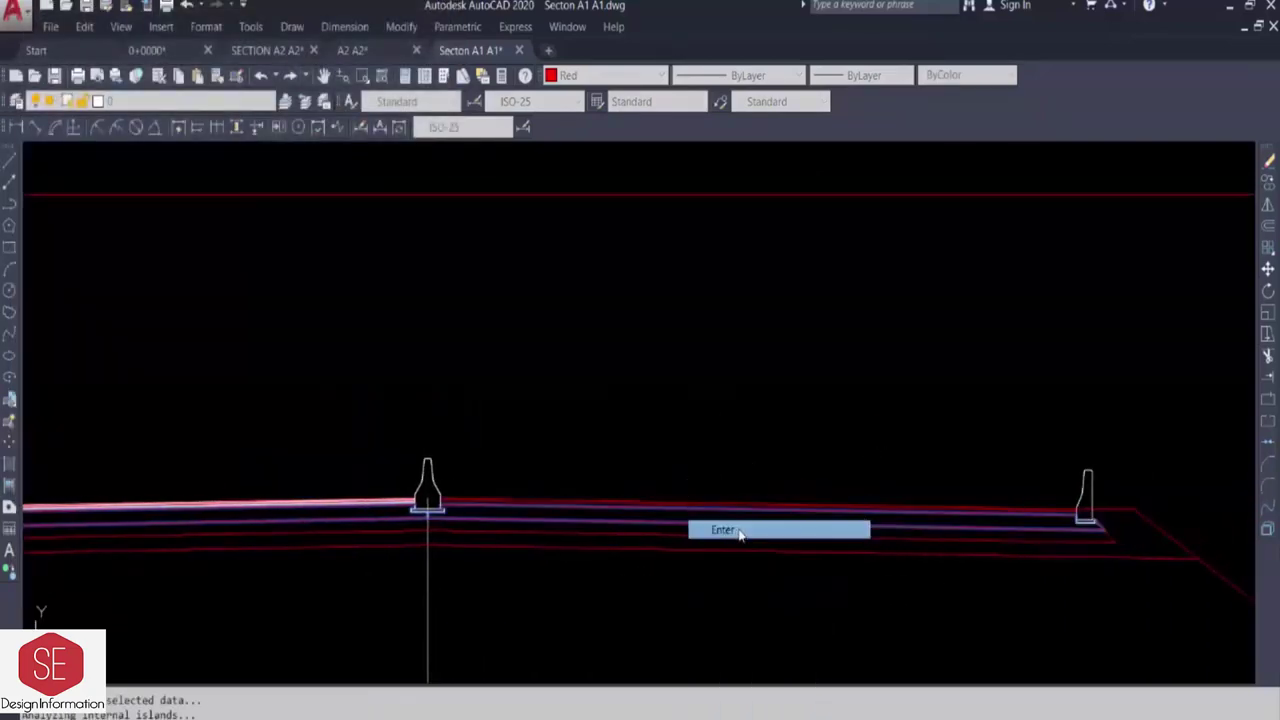
left_click(240, 580)
- Fill the third pavement layer with the NET3 hatch pattern
key("Return")
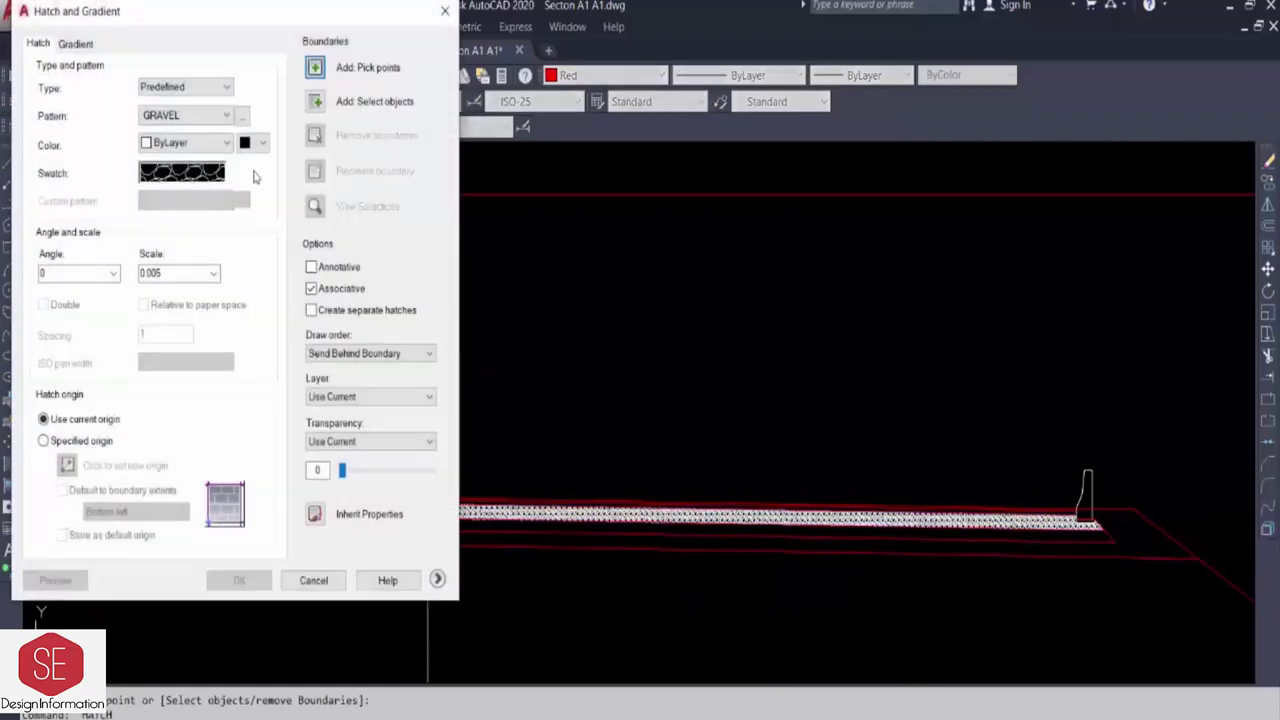
left_click(182, 172)
scroll(610, 436, "down", 10)
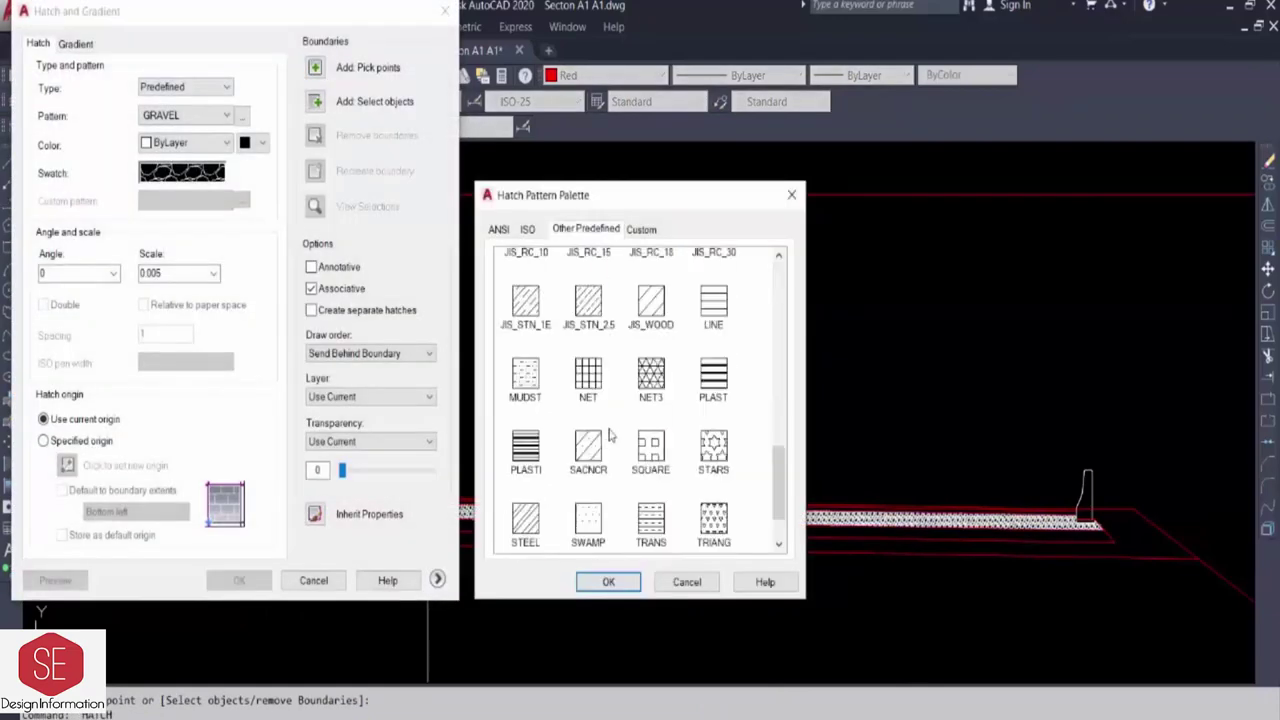
left_click(632, 580)
left_click(314, 68)
left_click(671, 476)
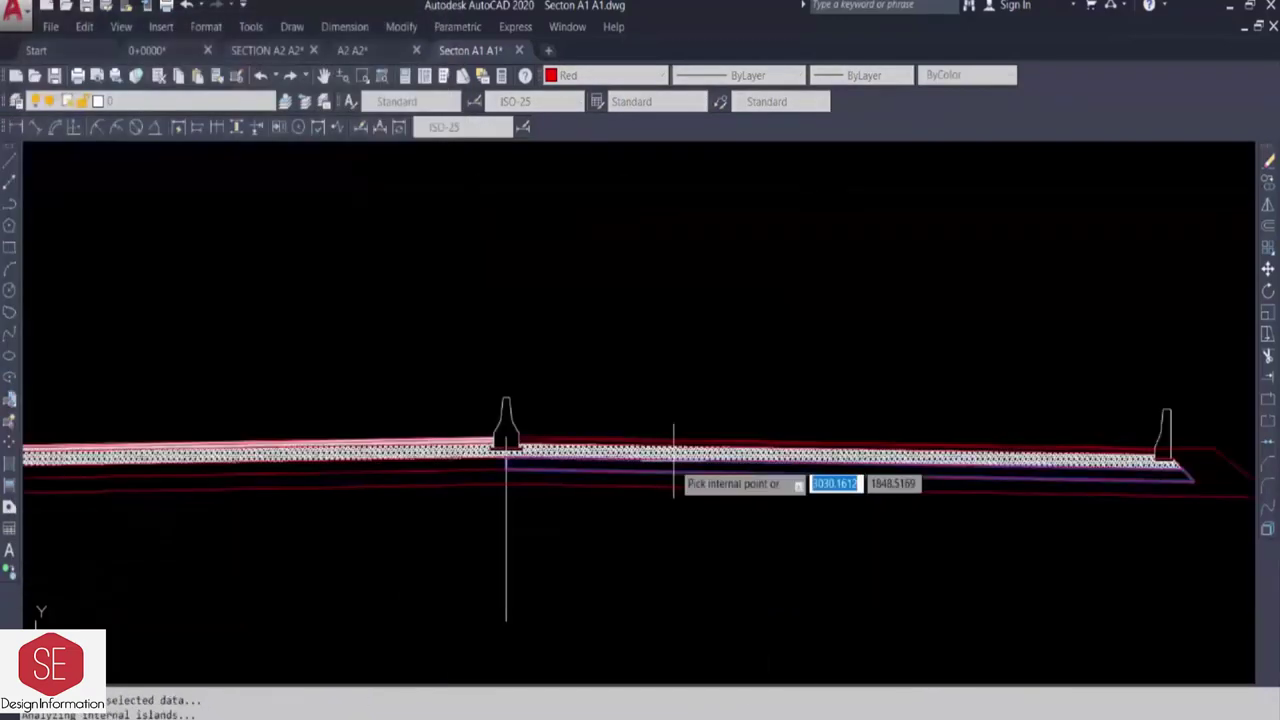
middle_click_drag(449, 471, 803, 510)
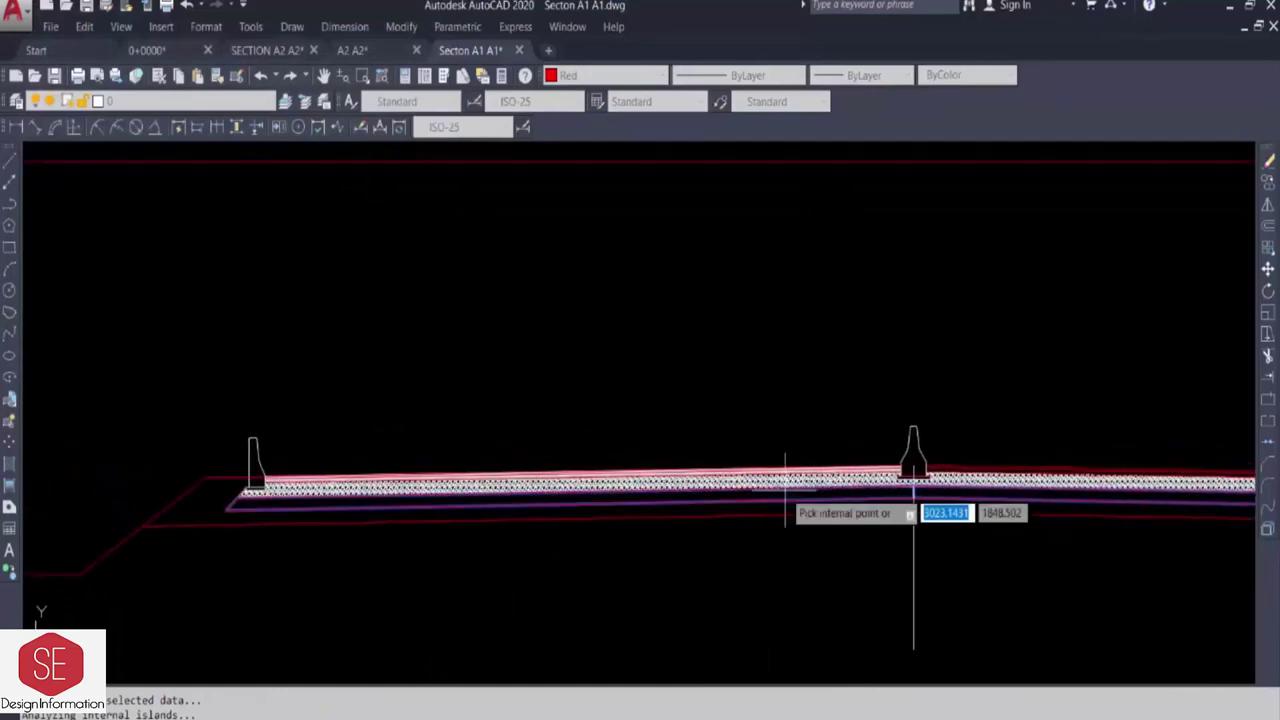
right_click(796, 506)
left_click(830, 516)
left_click(239, 580)
- Fill the lower band with the EARTH hatch pattern
scroll(286, 586, "down", 2)
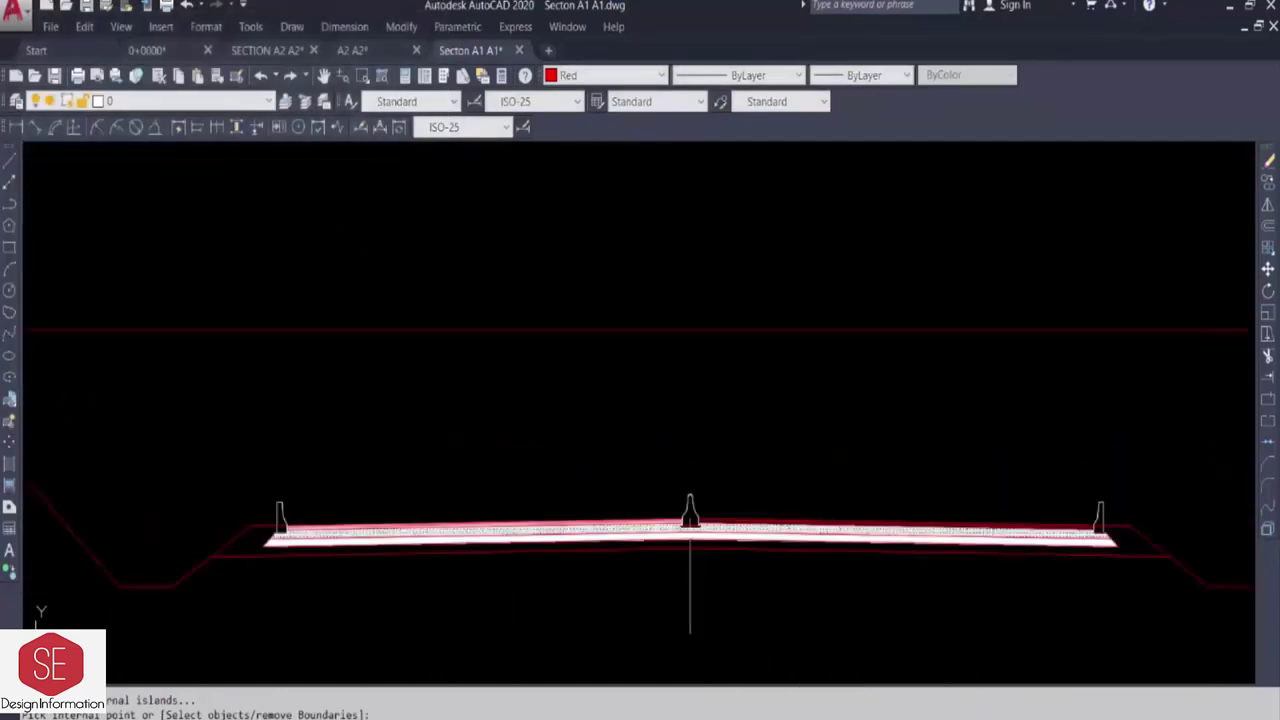
type("h")
key("Return")
left_click(243, 115)
scroll(718, 425, "down", 5)
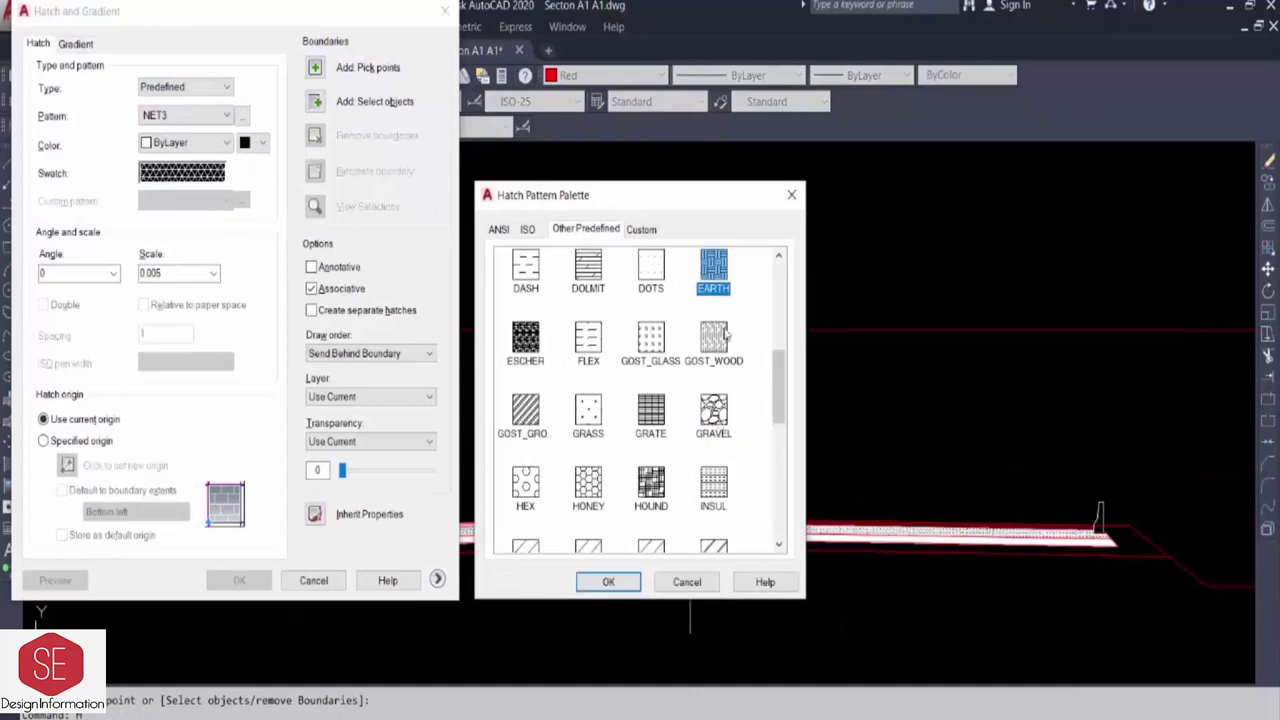
double_click(711, 276)
left_click(315, 76)
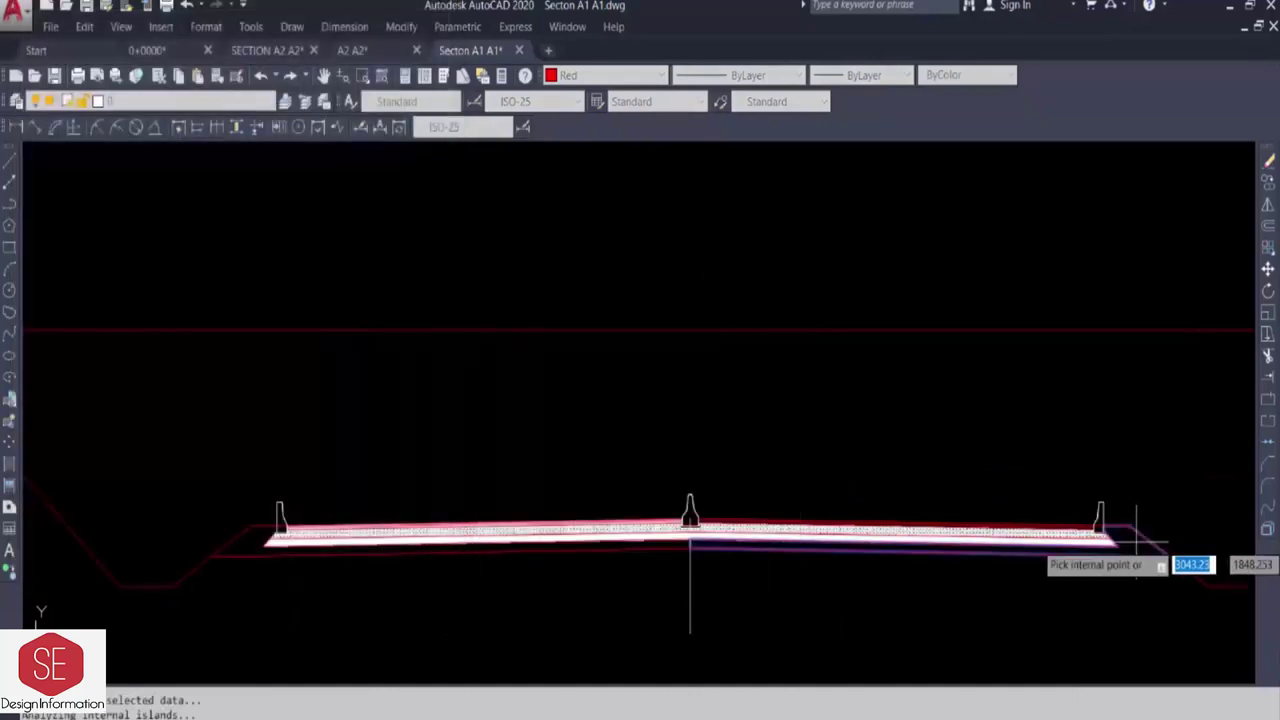
right_click(245, 549)
left_click(290, 314)
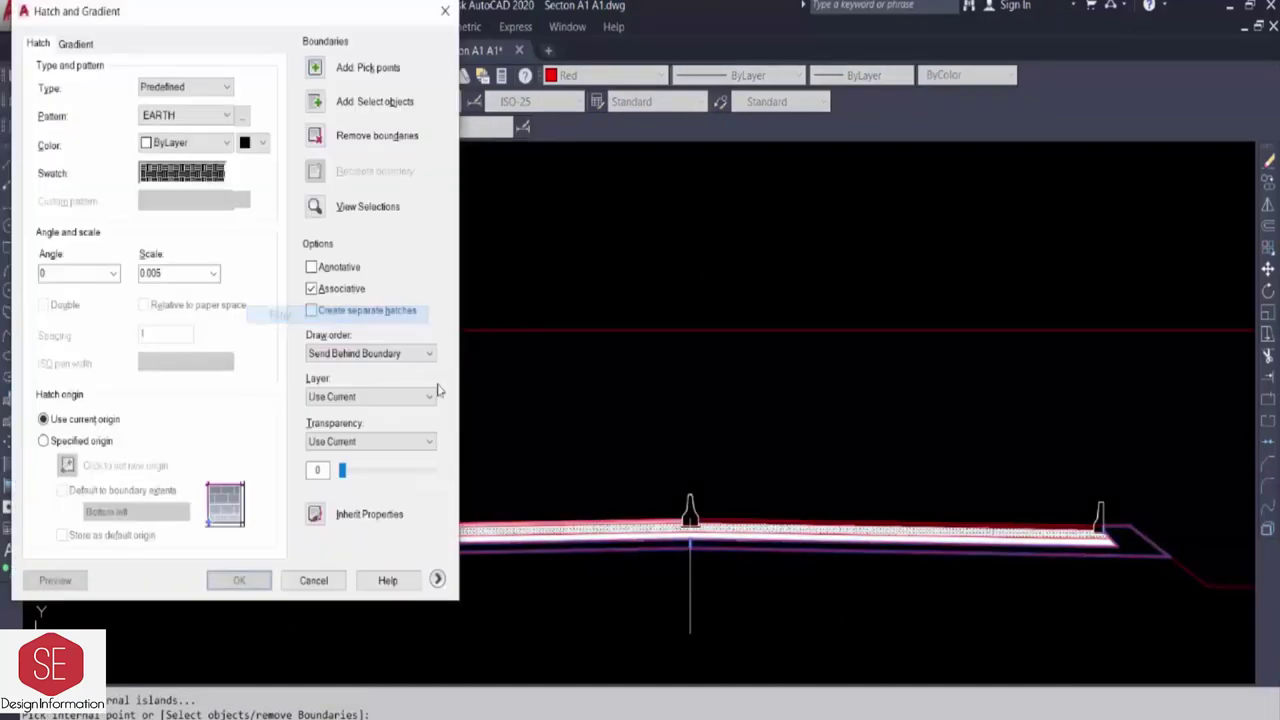
left_click(249, 583)
scroll(943, 571, "up", 5)
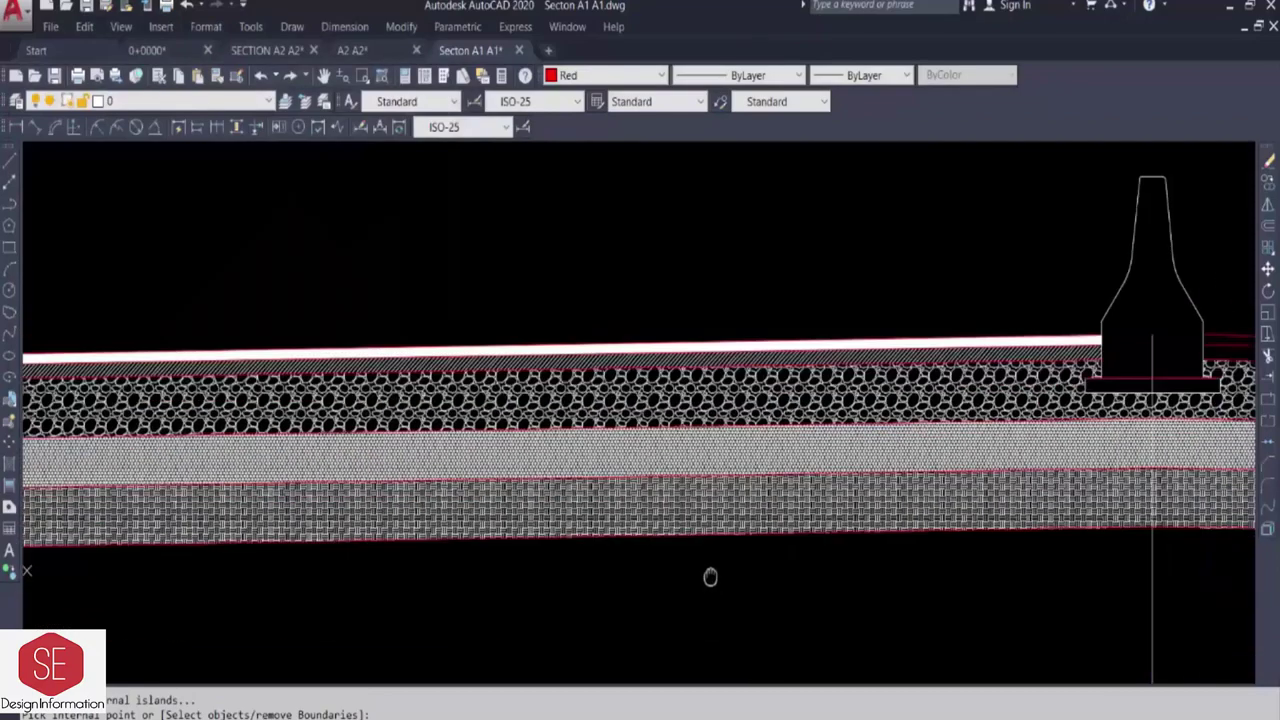
- Change the middle NET3 hatch band's scale to 0.08 in Quick Properties
double_click(757, 429)
left_click(920, 346)
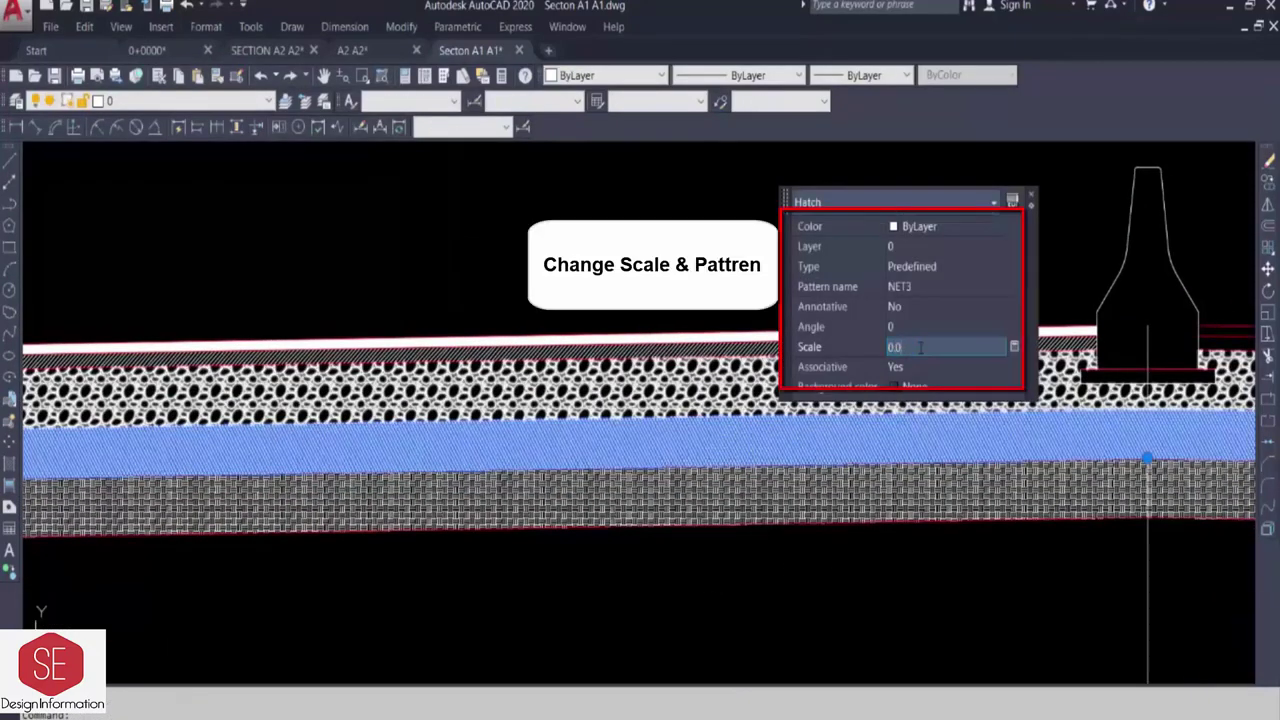
type("0.05")
key("Return")
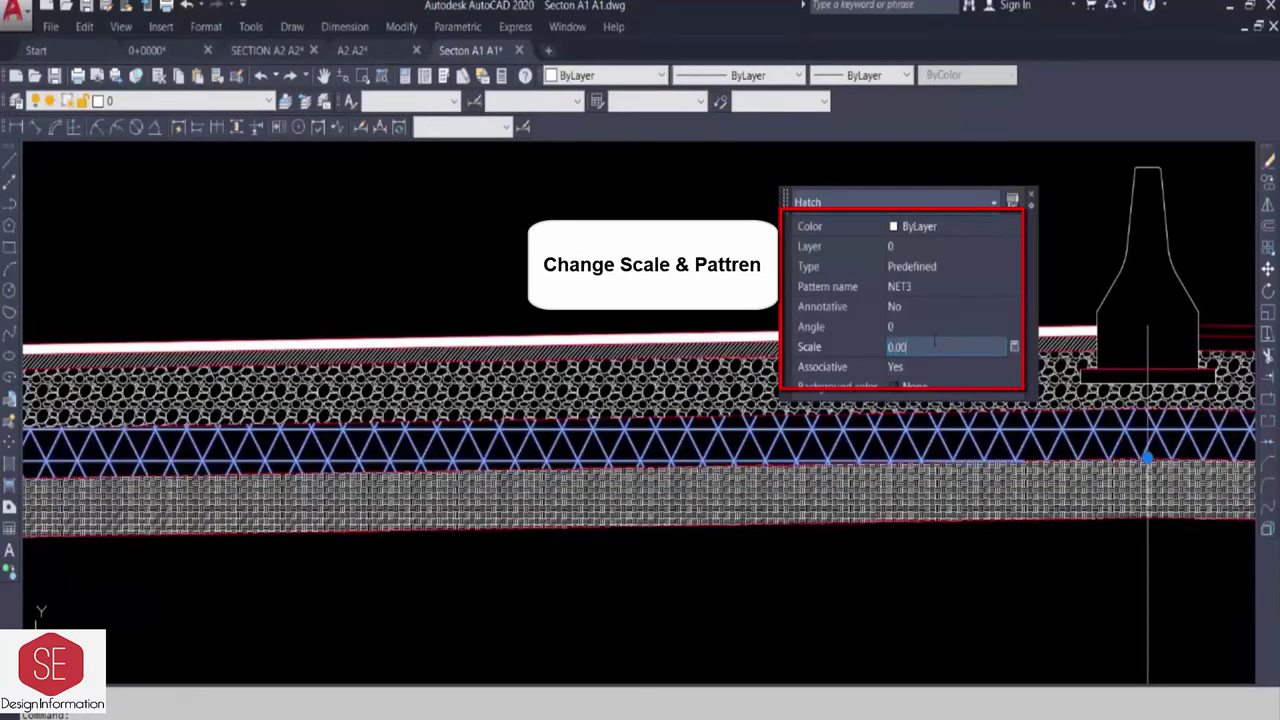
key("Return")
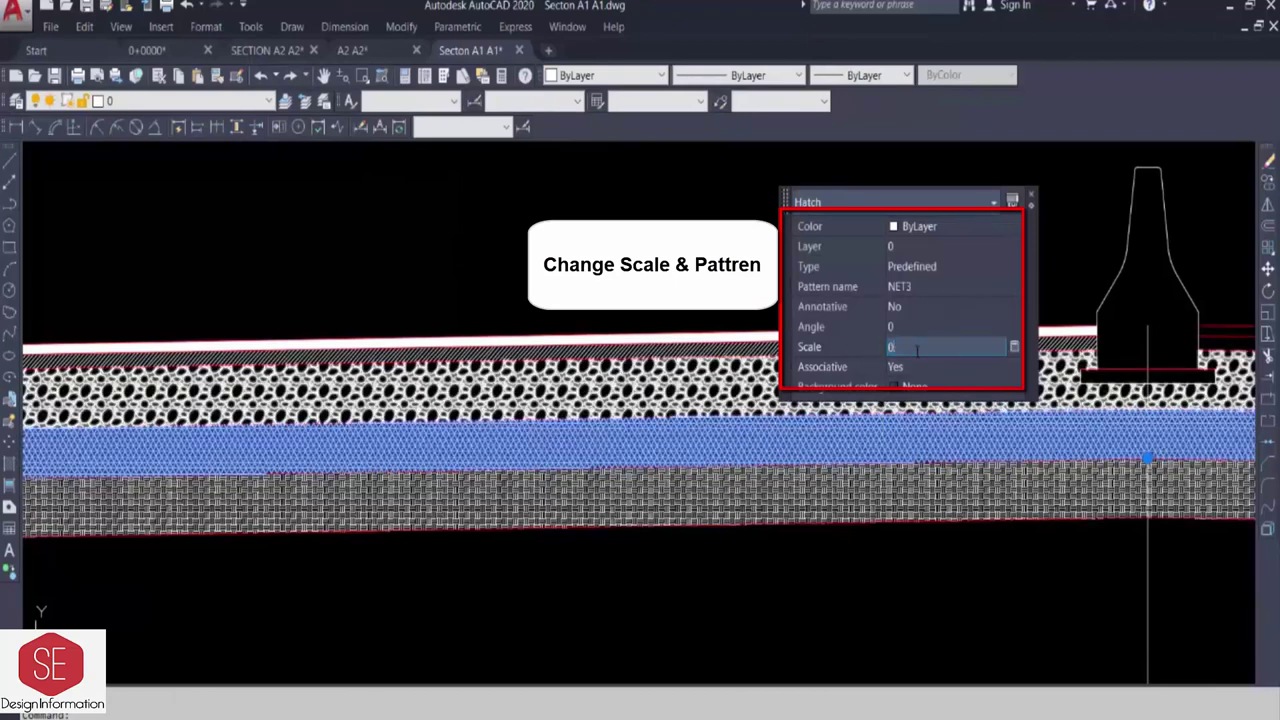
type(".08")
key("Return")
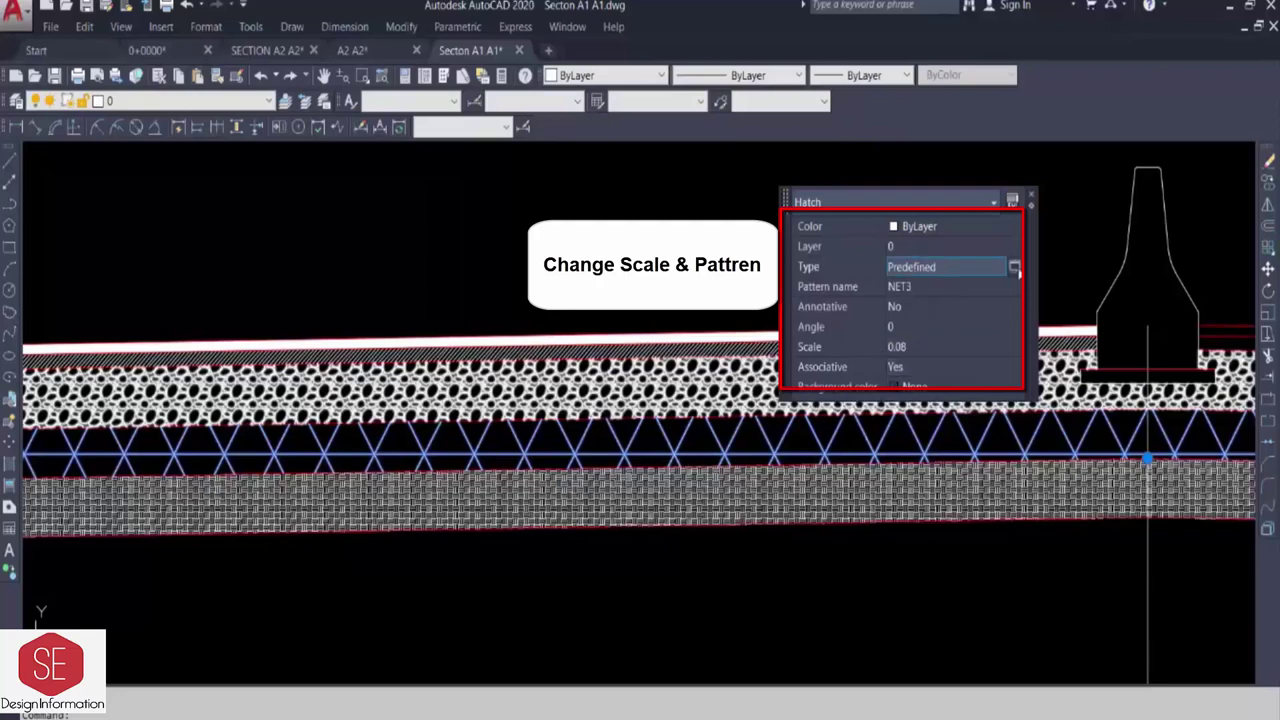
- Review the NET3 pattern in the Hatch Pattern Type settings and confirm with OK
left_click(1015, 268)
left_click(838, 285)
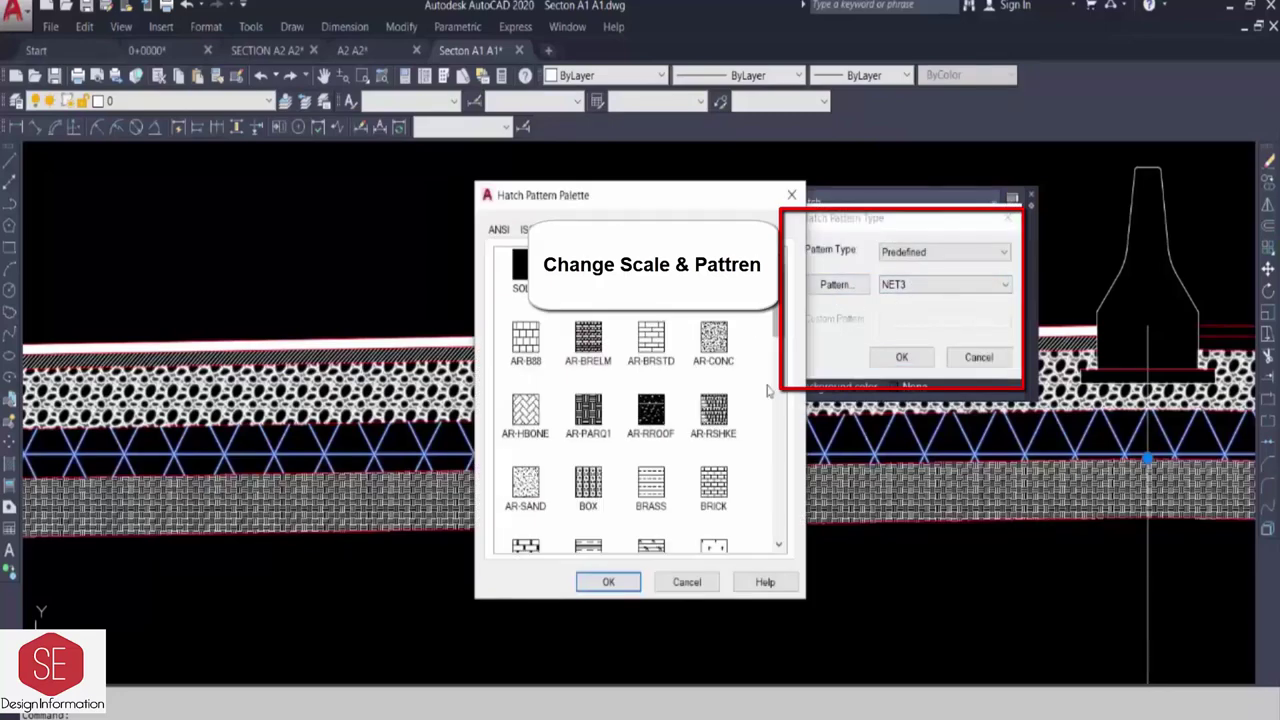
left_click(608, 583)
left_click(900, 357)
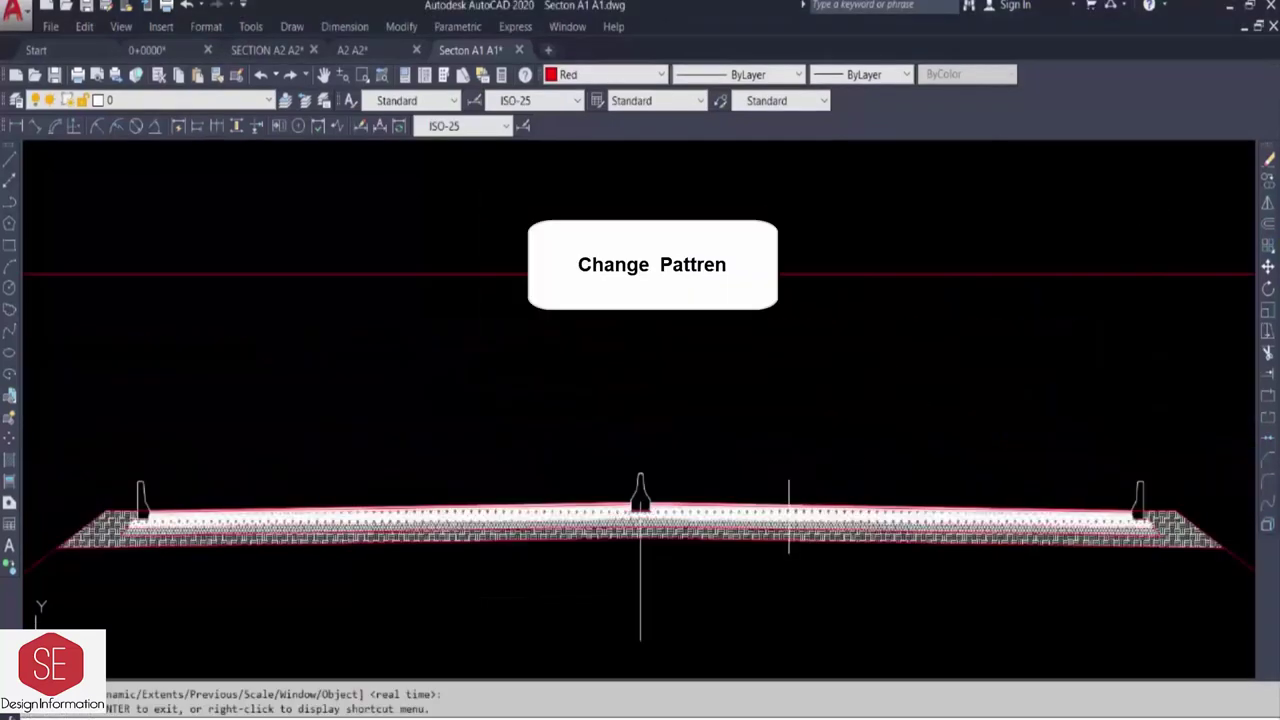
- Colour the top pavement layer hatch red
left_click(789, 515)
left_click(605, 74)
left_click(570, 126)
key("Escape")
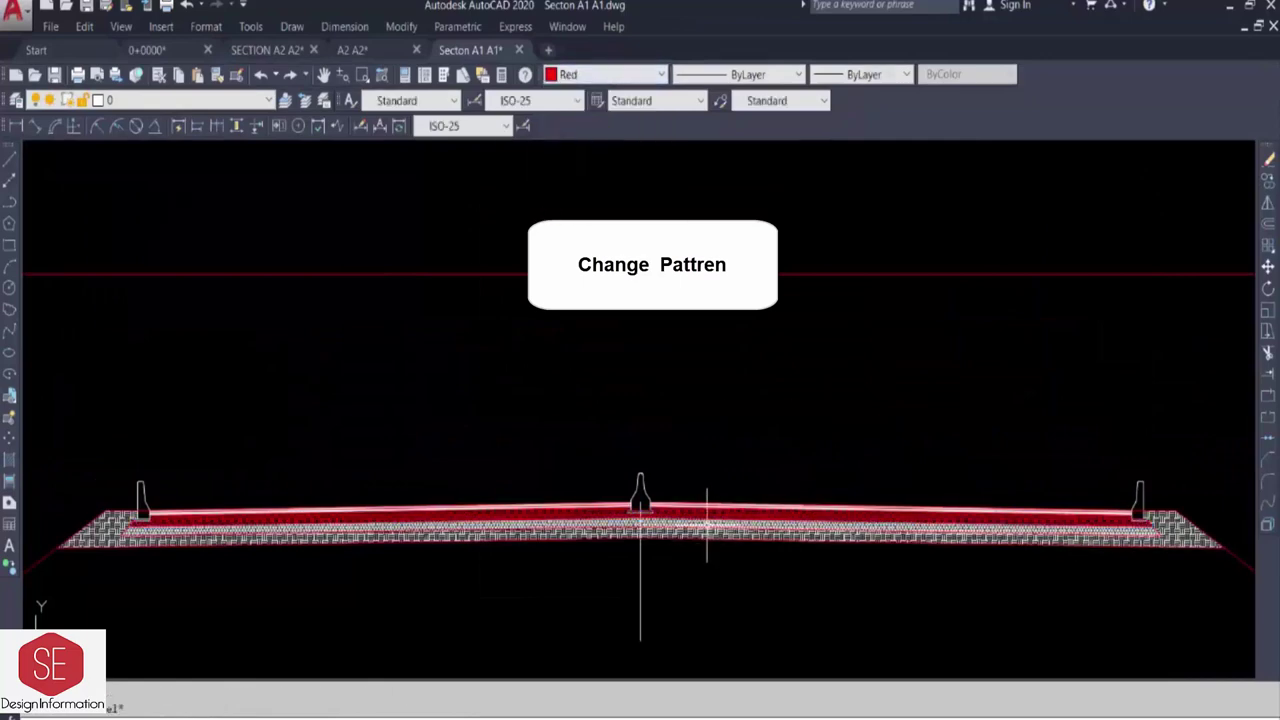
- Colour the lower pavement band hatch green
left_click(605, 74)
left_click(585, 155)
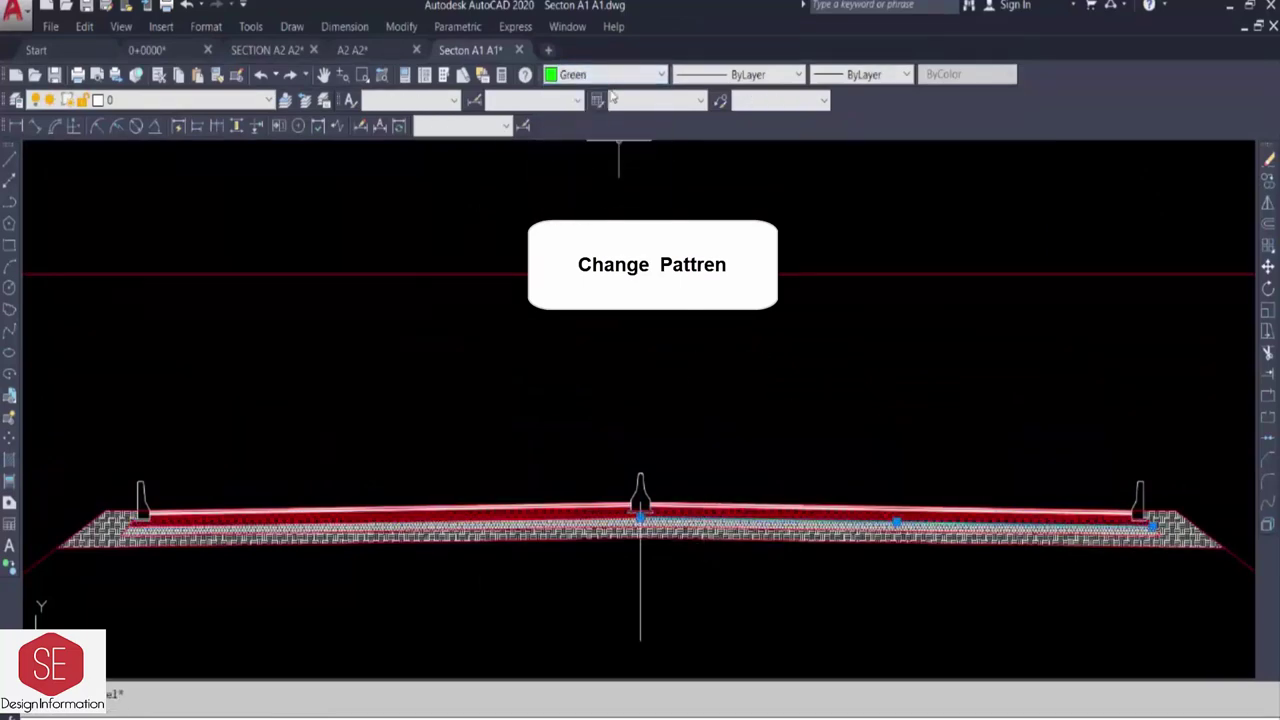
left_click(780, 518)
left_click(605, 74)
left_click(585, 154)
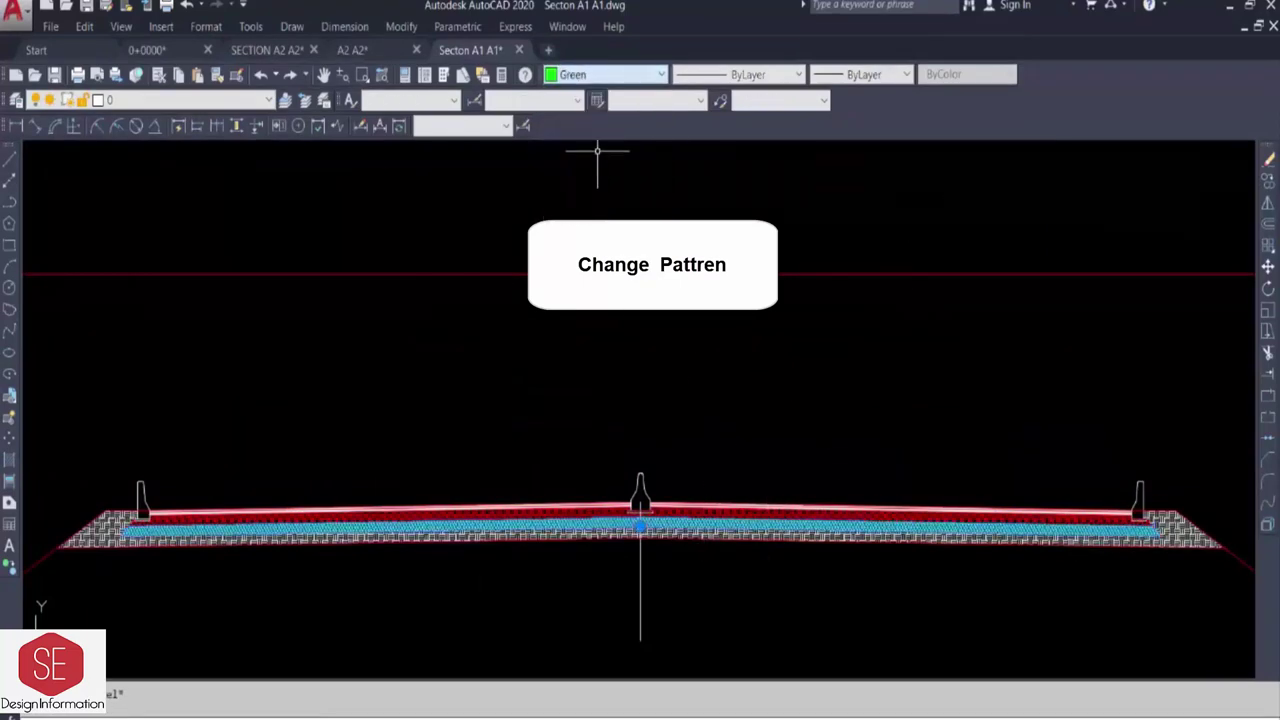
key("Escape")
- Colour the base and side fill hatch cyan
left_click(640, 525)
left_click(605, 74)
left_click(585, 164)
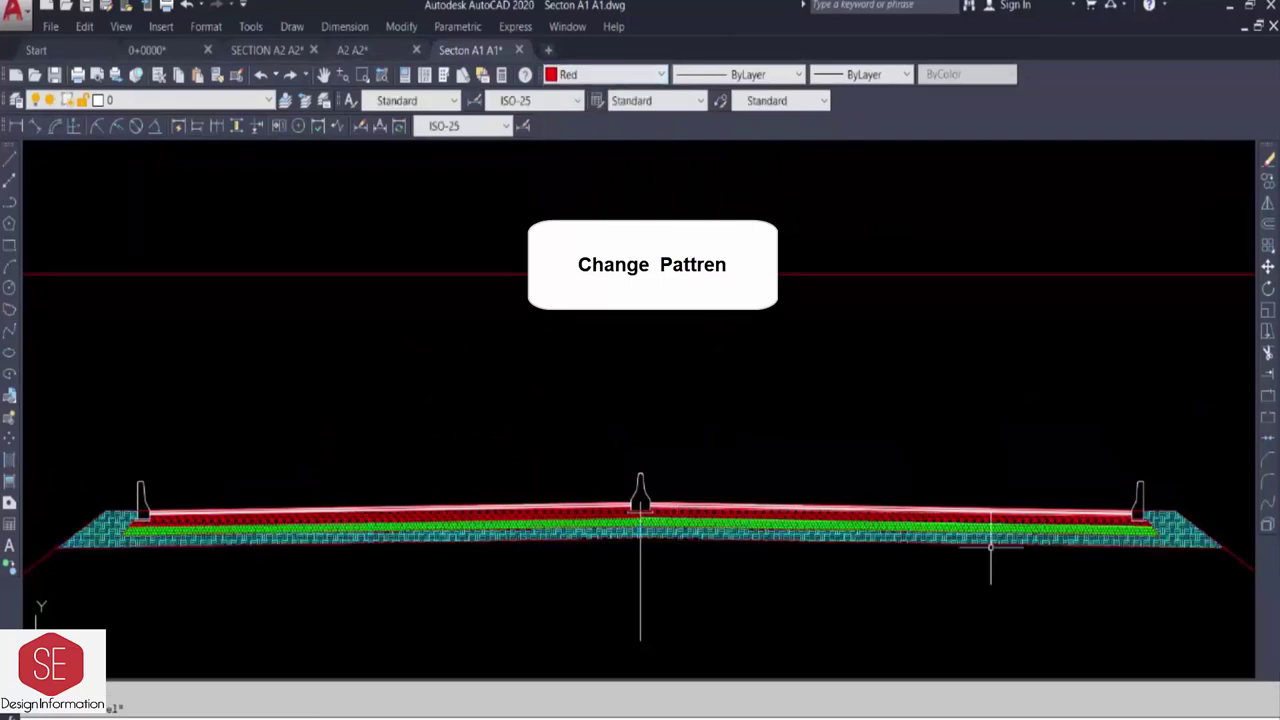
key("Escape")
scroll(667, 540, "up", 3)
scroll(794, 366, "down", 4)
middle_click_drag(794, 366, 914, 543)
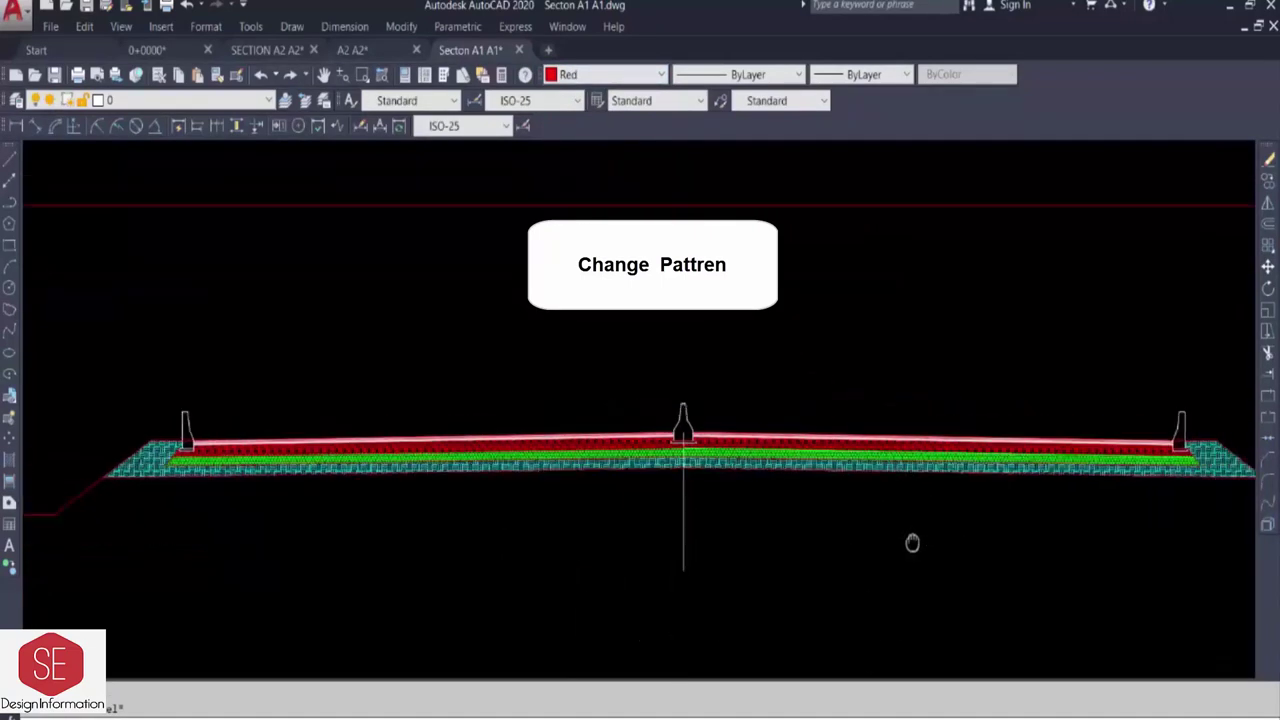
scroll(667, 642, "down", 3)
- Draw a short guide line and extend the centre line up to it
type("l")
key("Return")
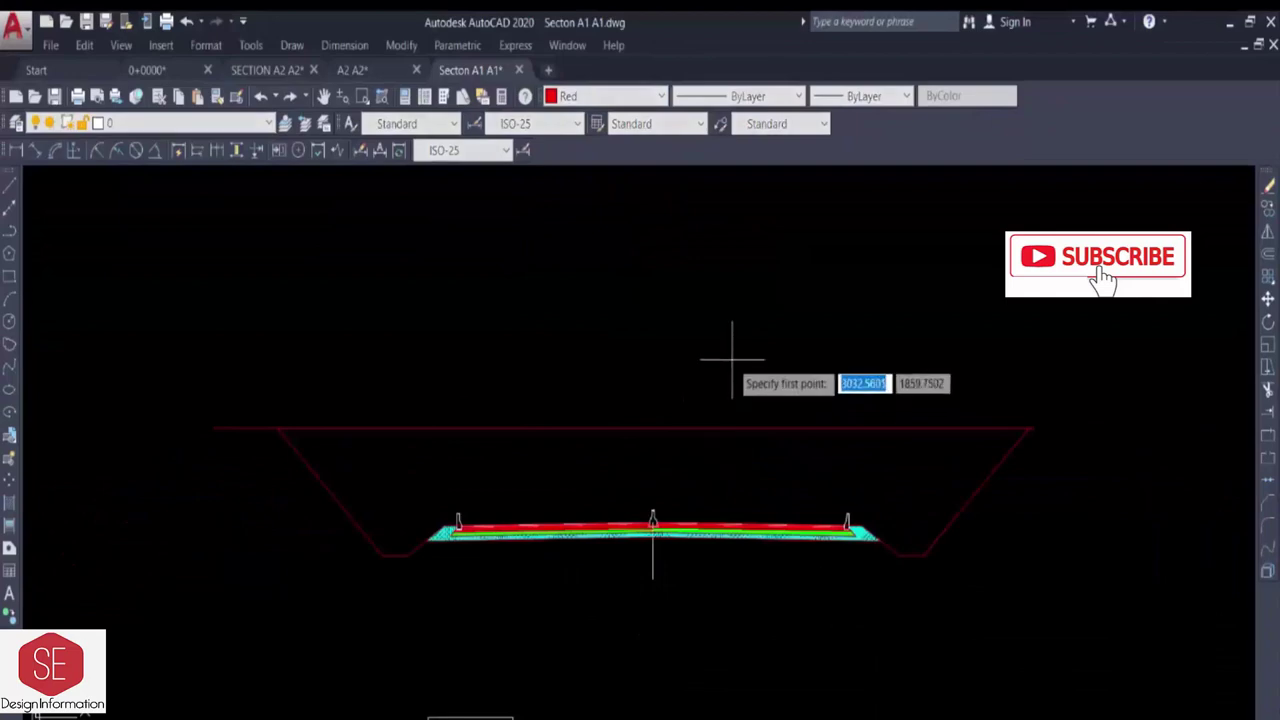
left_click(732, 358)
left_click(572, 358)
type("ex")
key("Return")
left_click(652, 530)
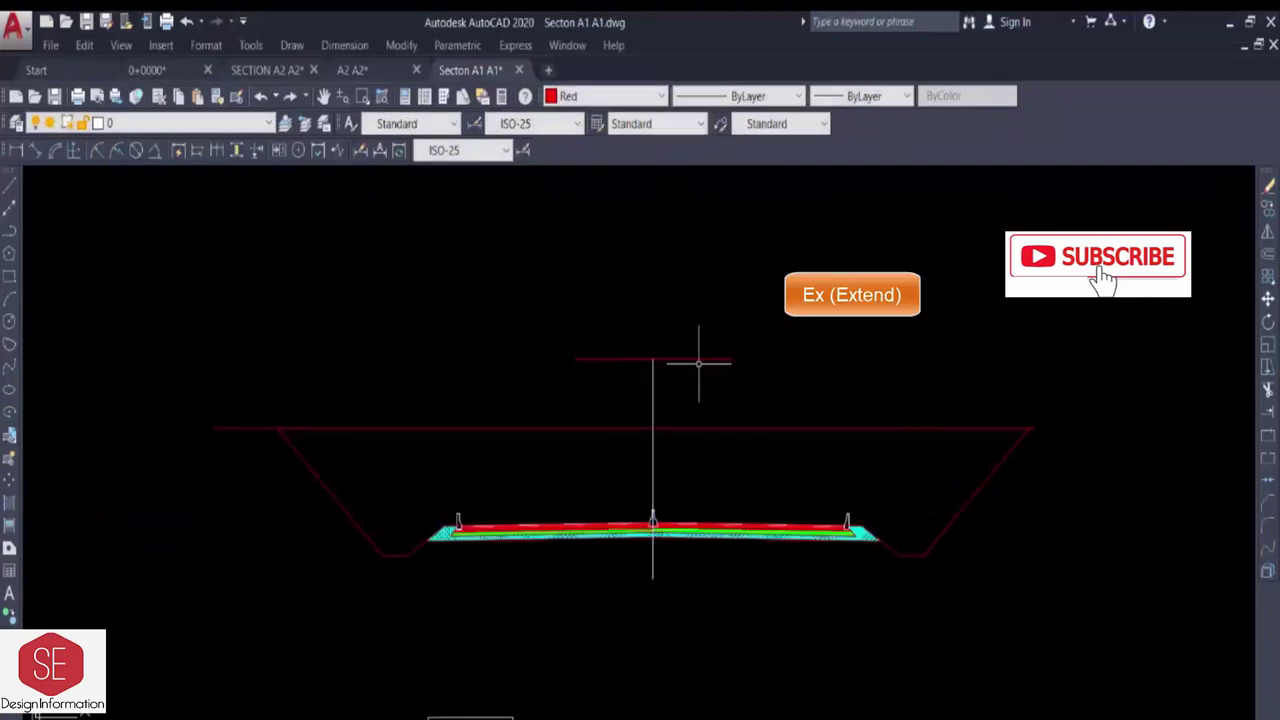
left_click(700, 358)
key("Delete")
scroll(651, 420, "up", 2)
- Offset the centre line by 0.3
type("o")
key("Return")
type("0.3")
key("Return")
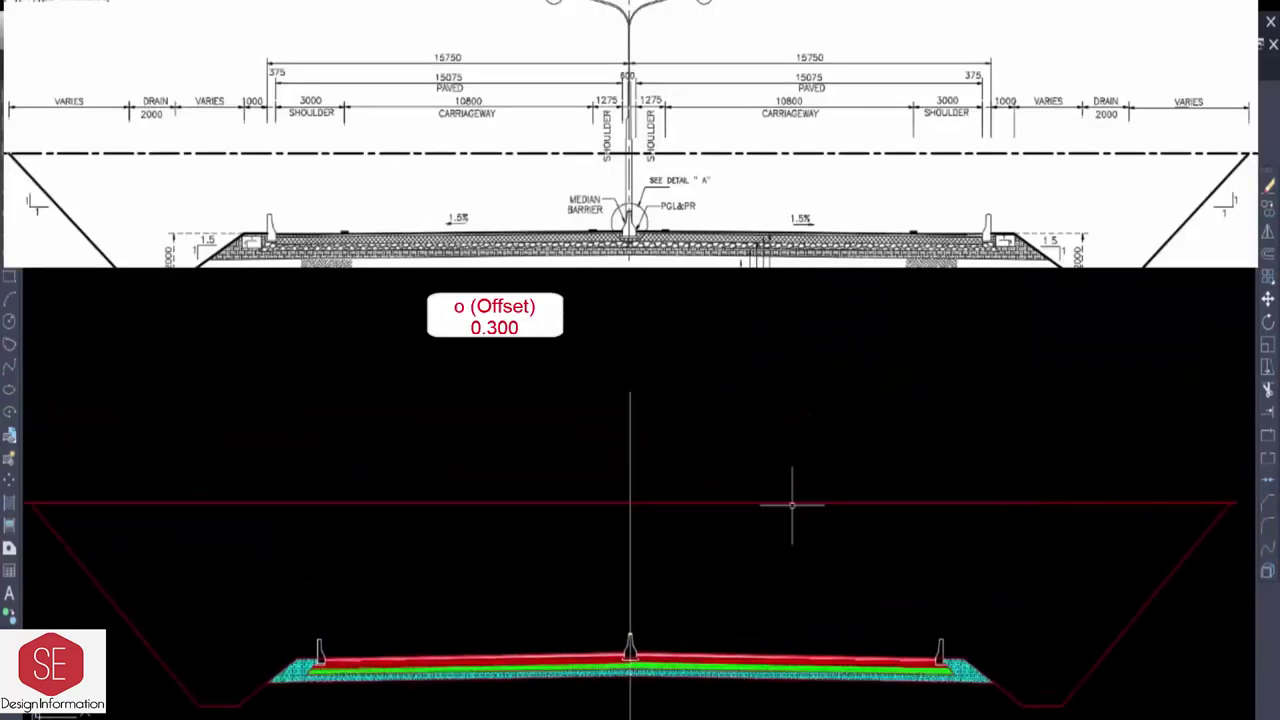
middle_click_drag(660, 390, 644, 465)
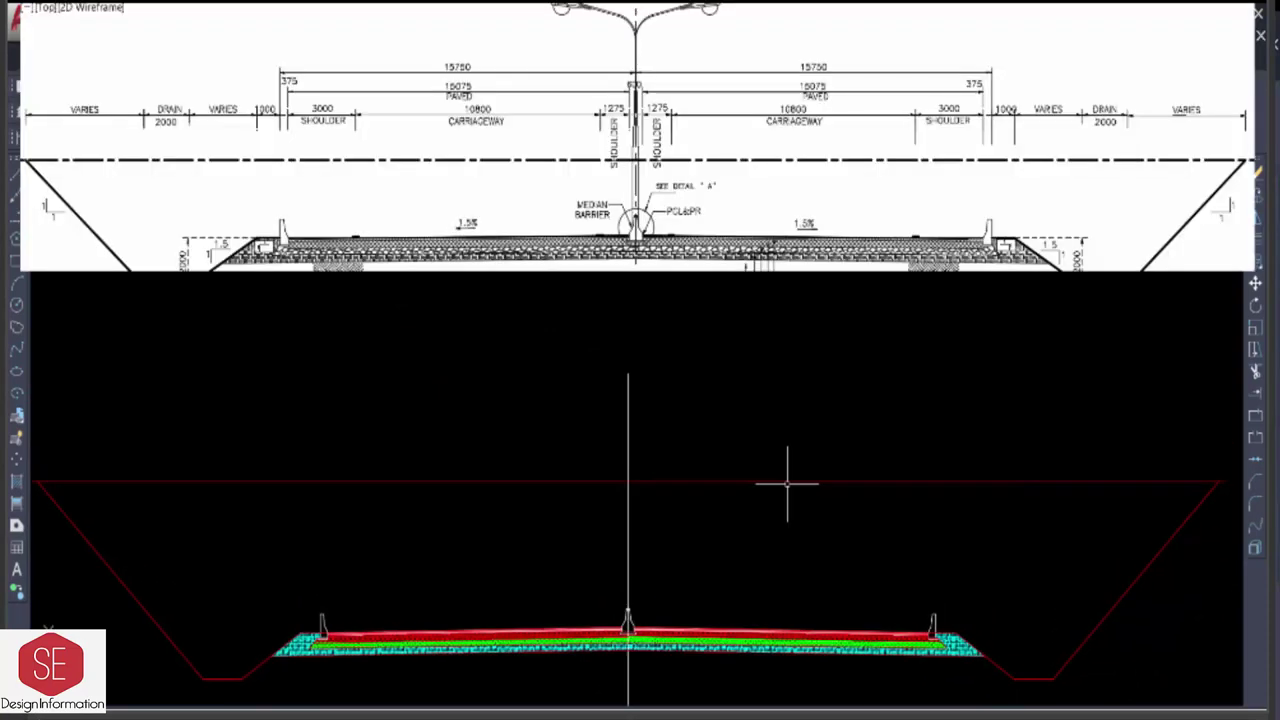
key("Return")
left_click(628, 410)
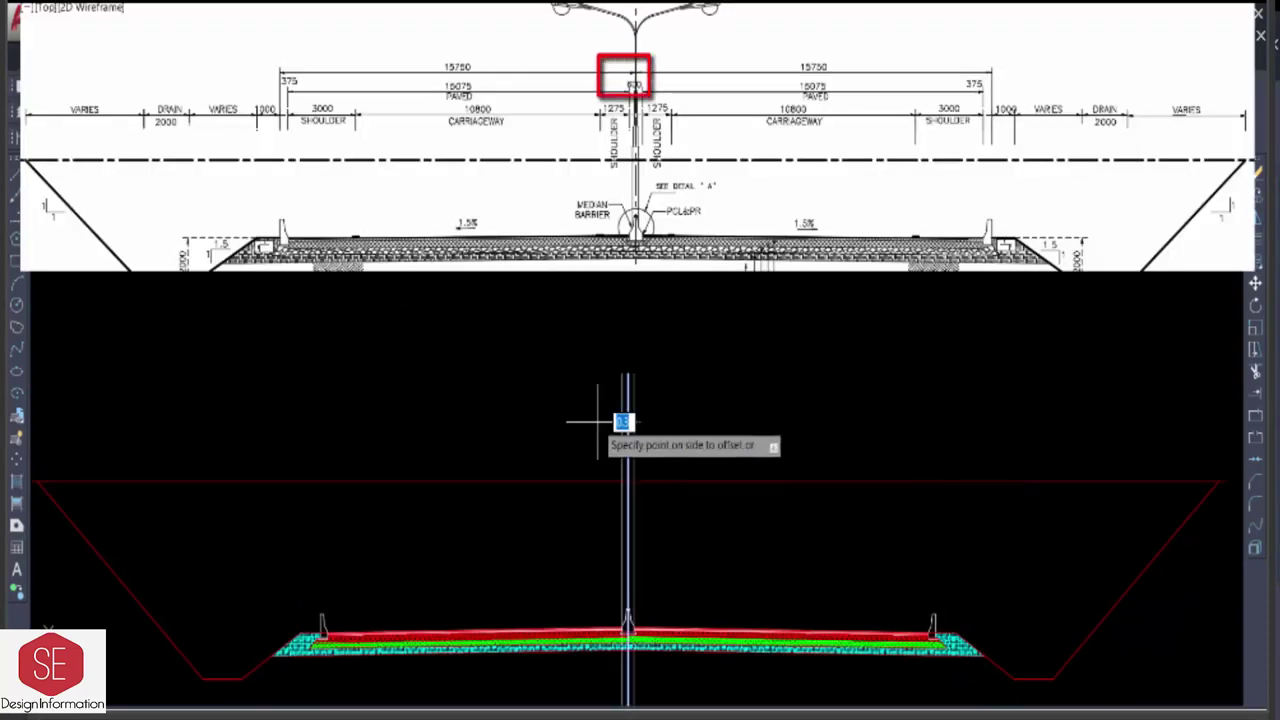
left_click(614, 423)
- Offset both median edge lines outward by 1.275
key("Return")
key("Return")
left_click(628, 420)
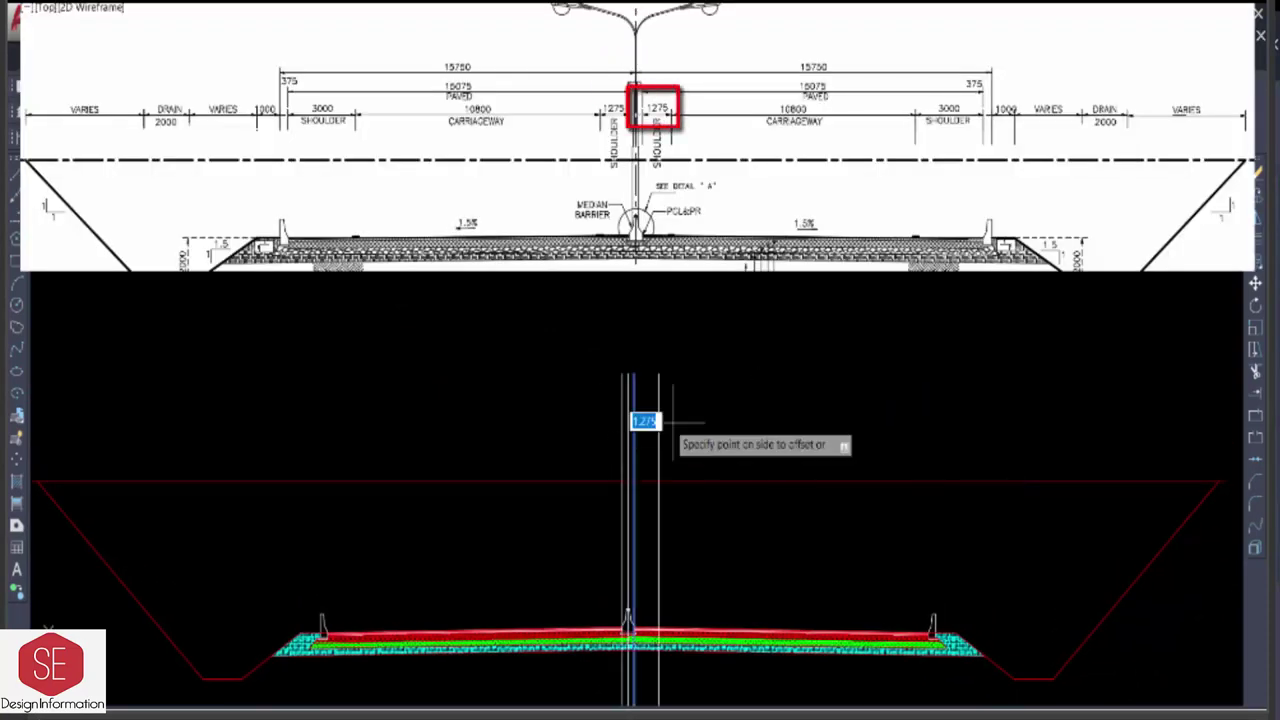
left_click(665, 430)
left_click(628, 430)
left_click(590, 440)
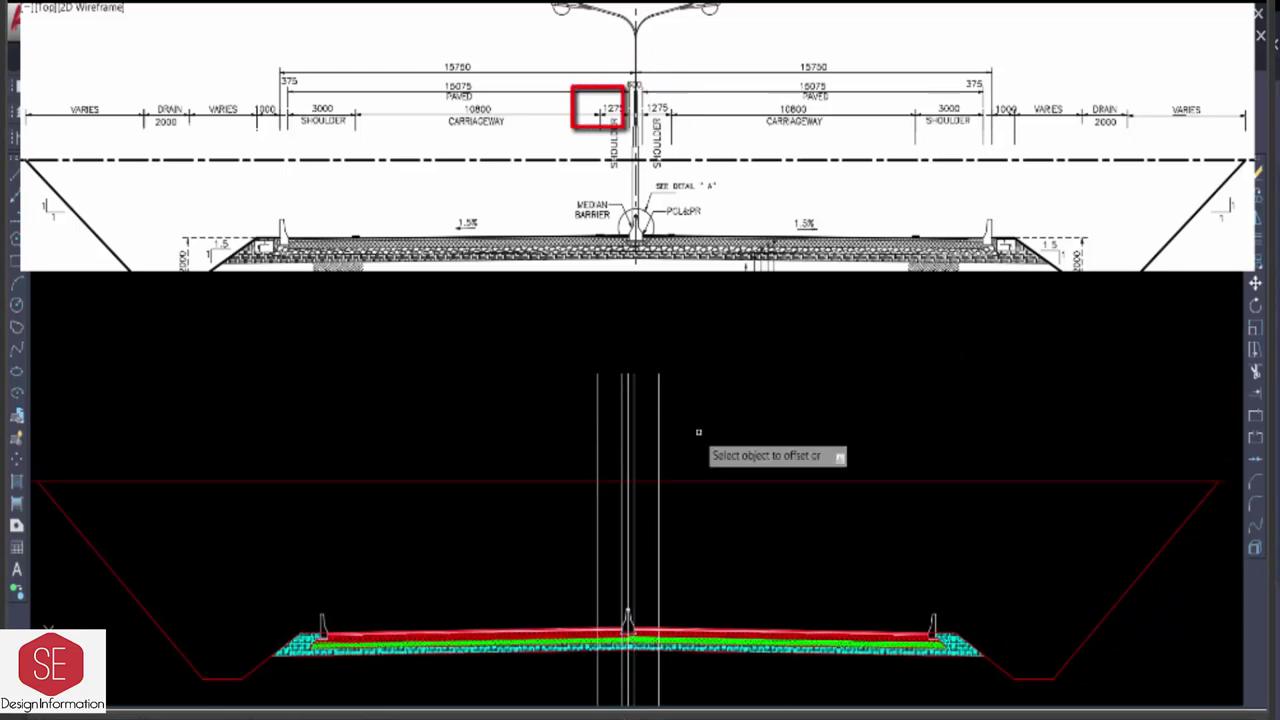
- Offset the carriageway, shoulder and 1.000 edge lines outward on both sides
left_click(659, 432)
left_click(720, 420)
left_click(597, 425)
left_click(565, 420)
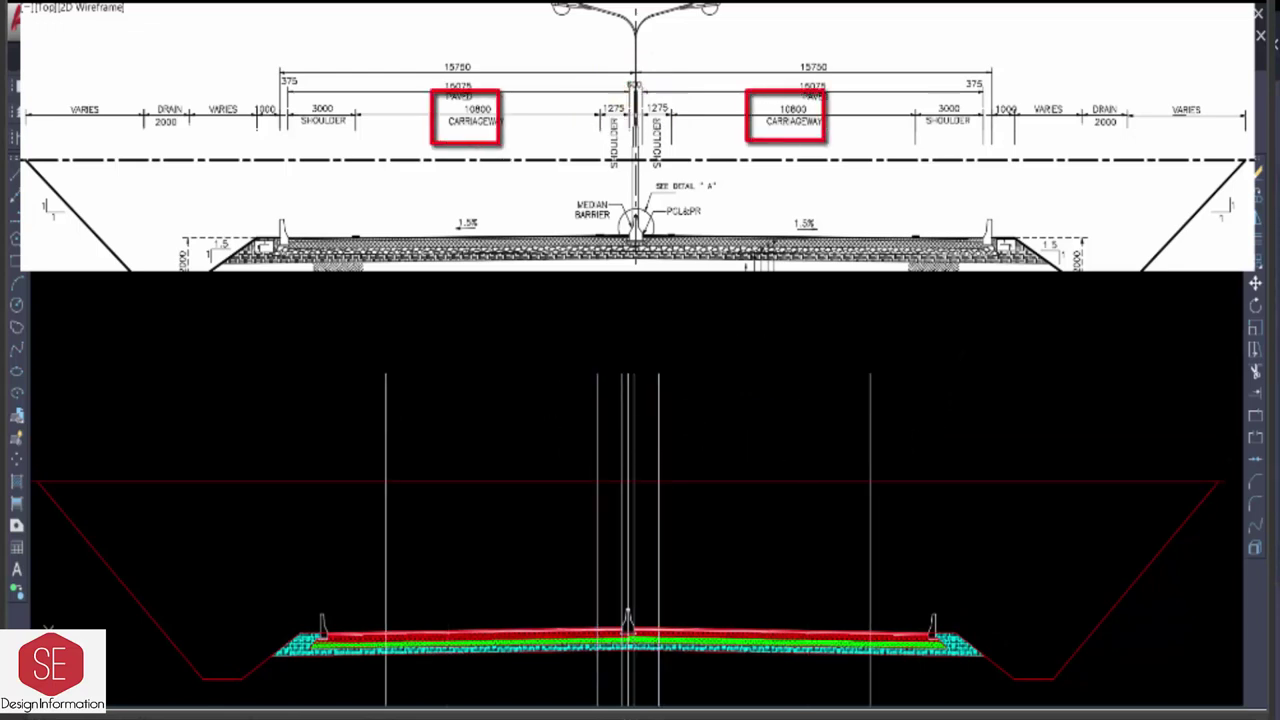
left_click(870, 420)
left_click(905, 425)
left_click(386, 440)
left_click(346, 416)
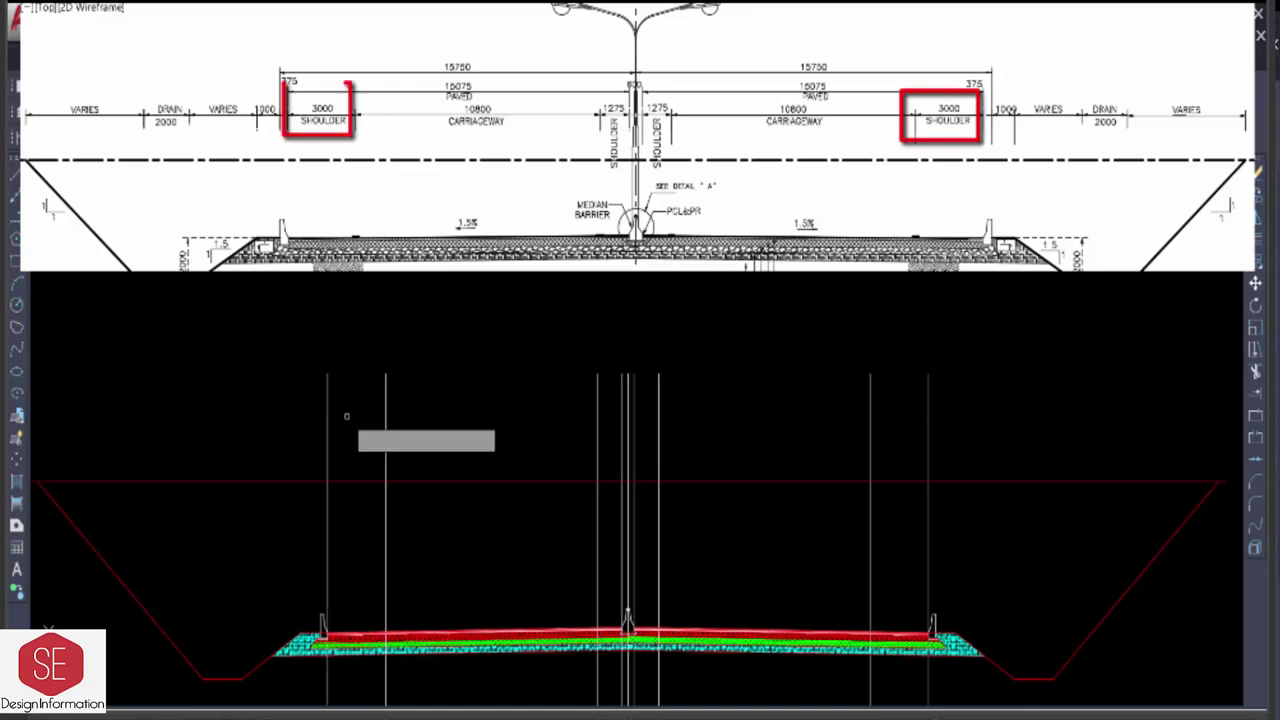
left_click(940, 420)
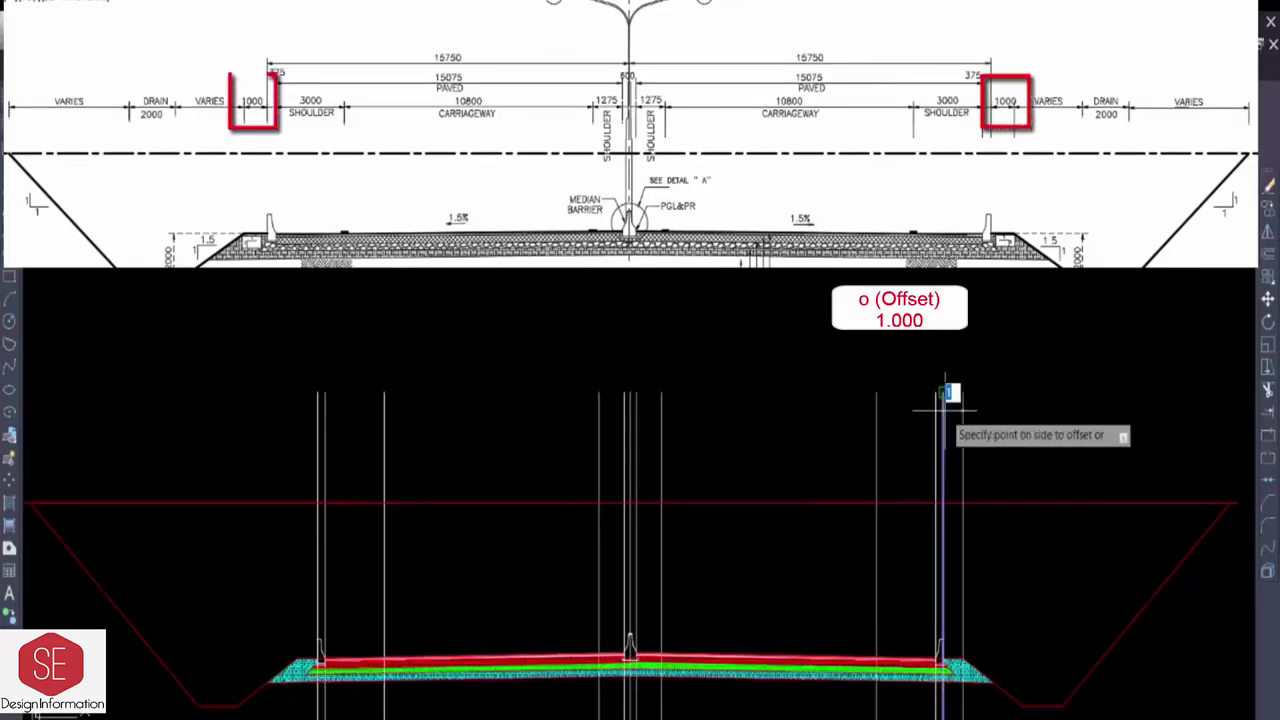
left_click(962, 425)
left_click(320, 430)
left_click(290, 425)
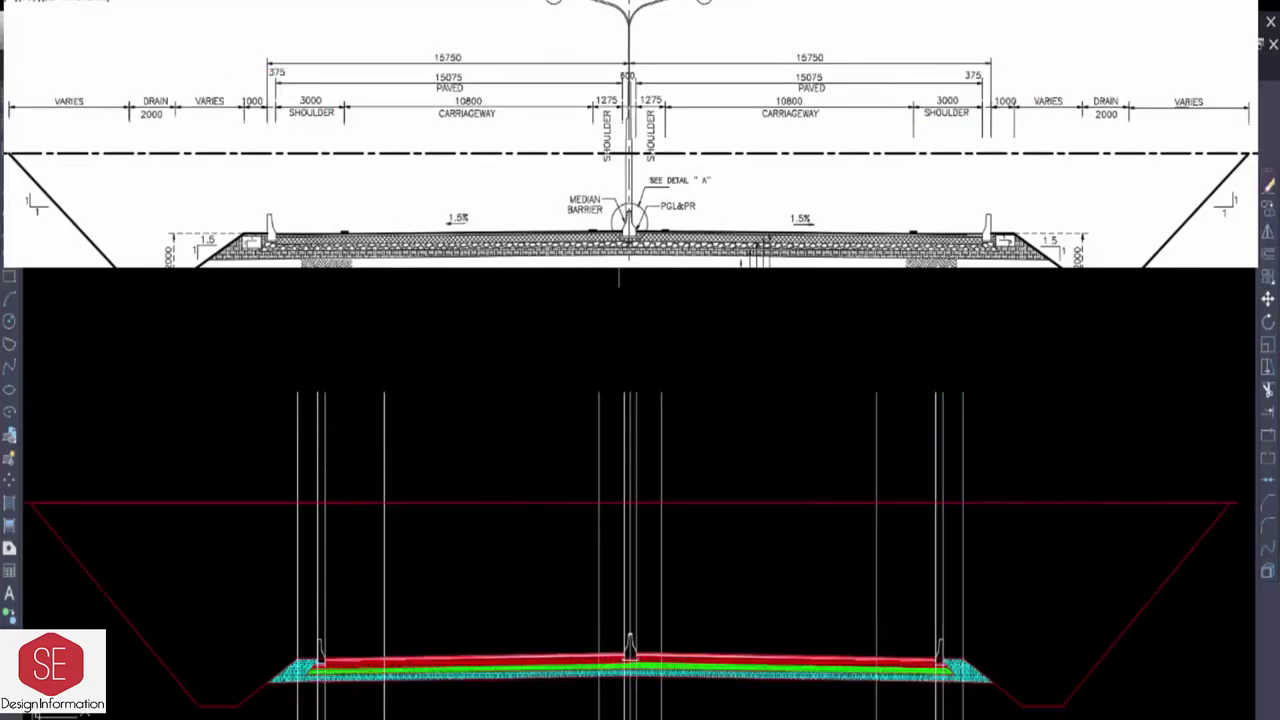
- Draw a vertical line from the right ditch bottom and offset it 2.000 to the right
key("l")
key("Return")
left_click(1023, 705)
left_click(1022, 360)
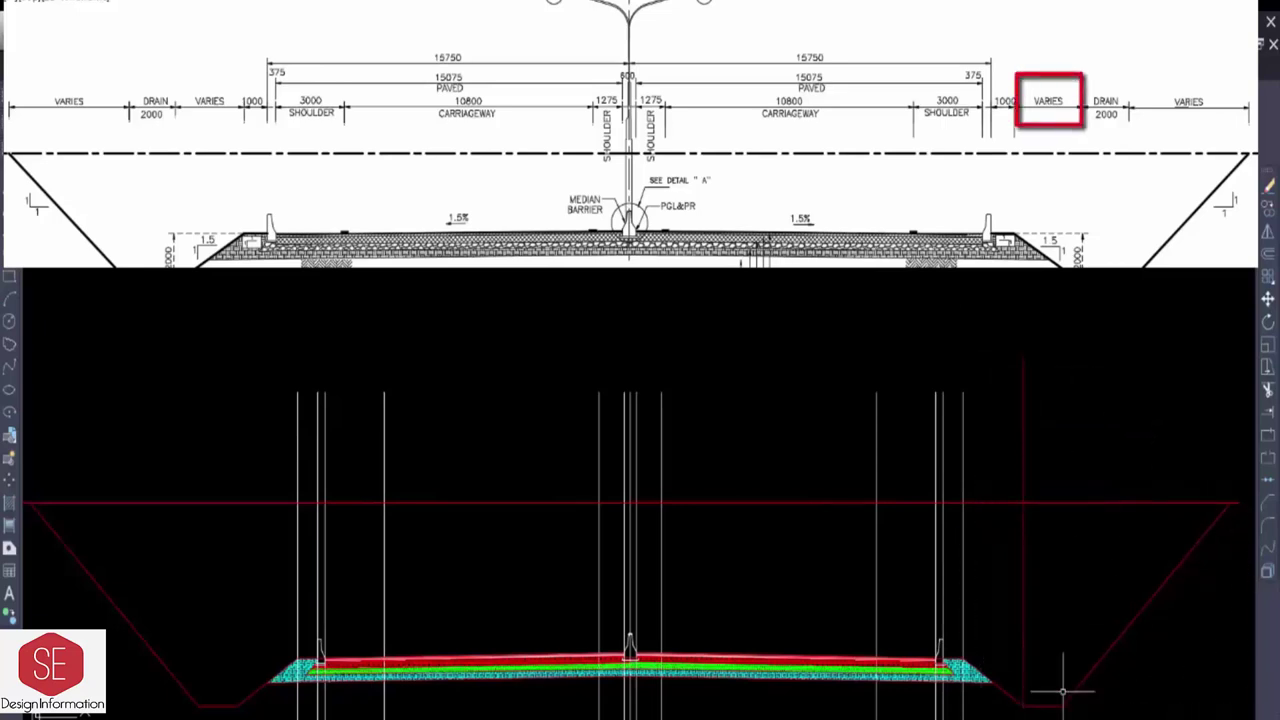
key("o")
key("Return")
type("2")
key("Return")
left_click(1021, 591)
left_click(1181, 632)
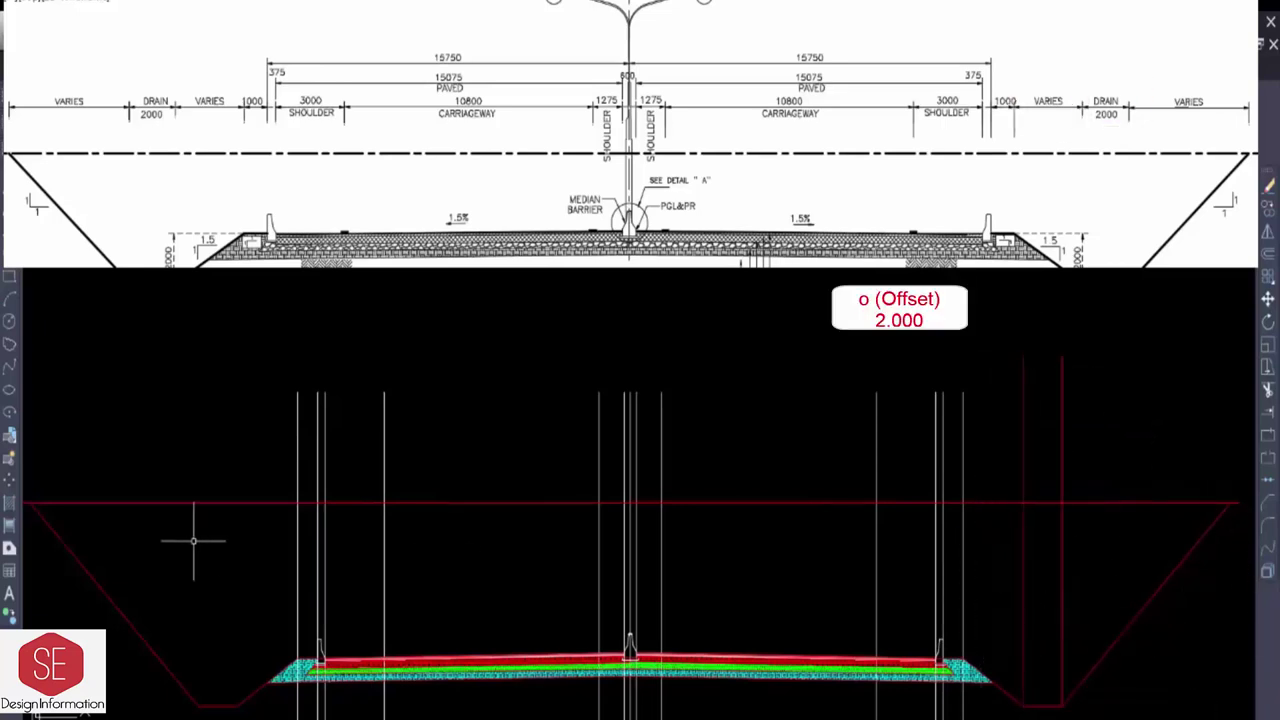
- Draw a vertical line from the left ditch bottom and offset it 2.000 to the left
key("l")
key("Return")
left_click(237, 705)
left_click(237, 390)
key("Return")
key("o")
- Draw the red horizontal line across the section above the pavement
key("Return")
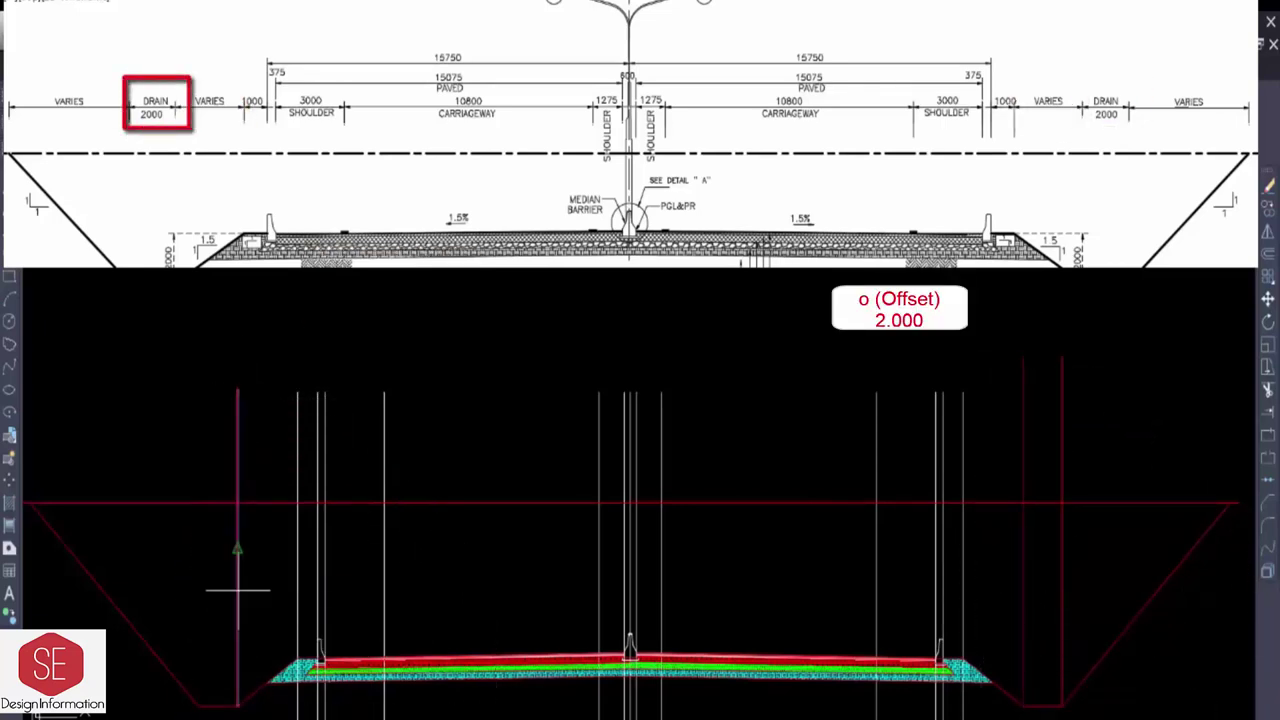
left_click(237, 590)
left_click(206, 591)
key("l")
key("Return")
left_click(1168, 497)
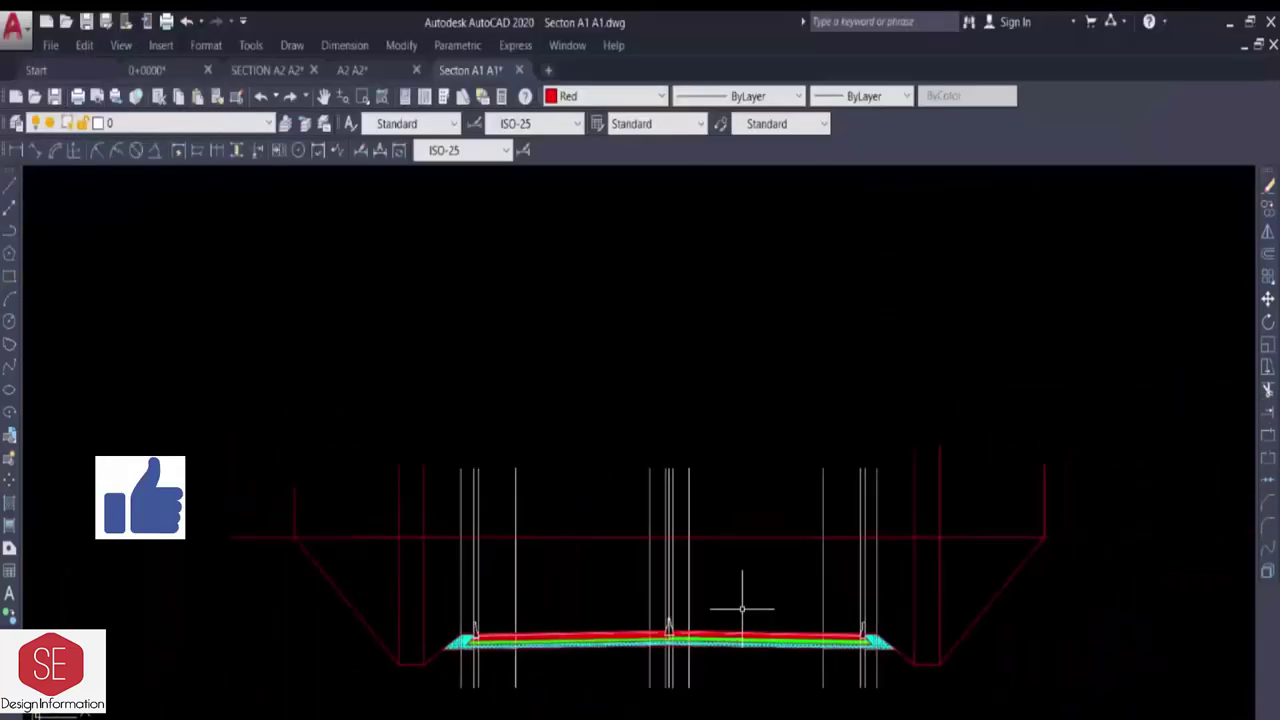
key("l")
key("Return")
left_click(294, 487)
left_click(1046, 487)
key("Return")
- Trim the vertical lines above the red line with a crossing window
type("tr")
key("Return")
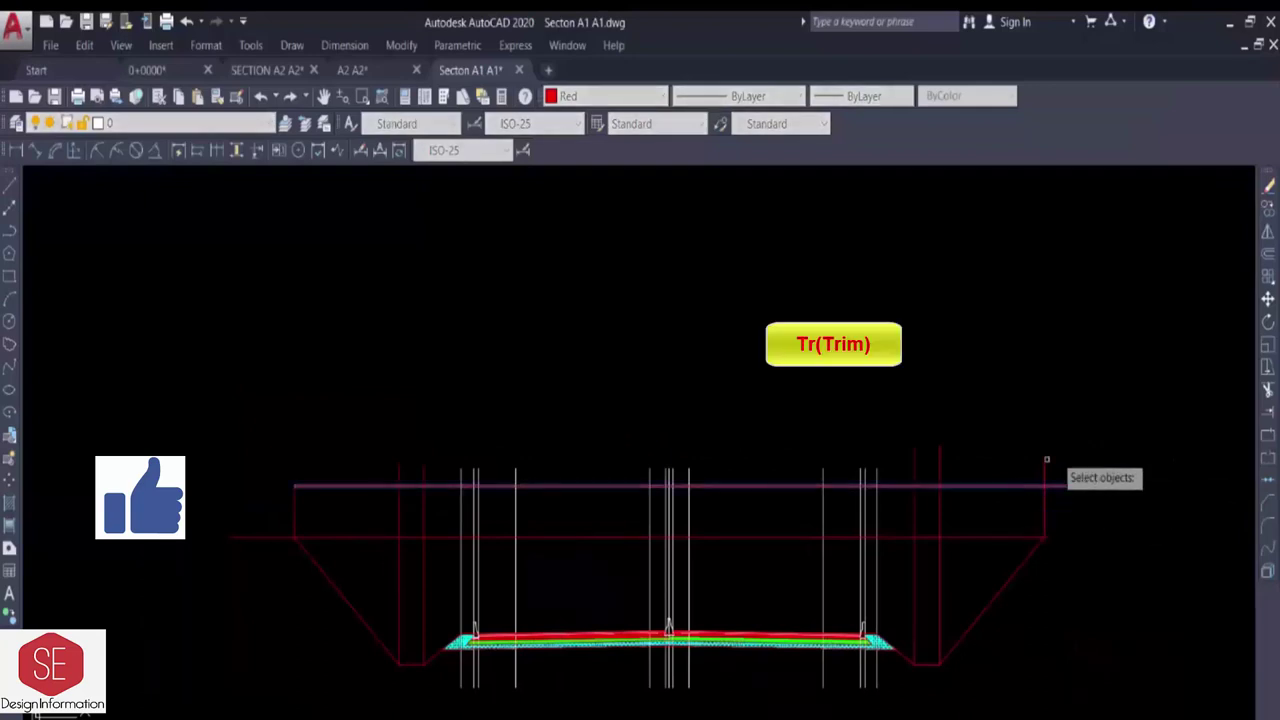
key("Return")
mouse_move(1097, 423)
left_mouse_down()
mouse_move(808, 466)
mouse_move(391, 471)
left_mouse_up()
key("Return")
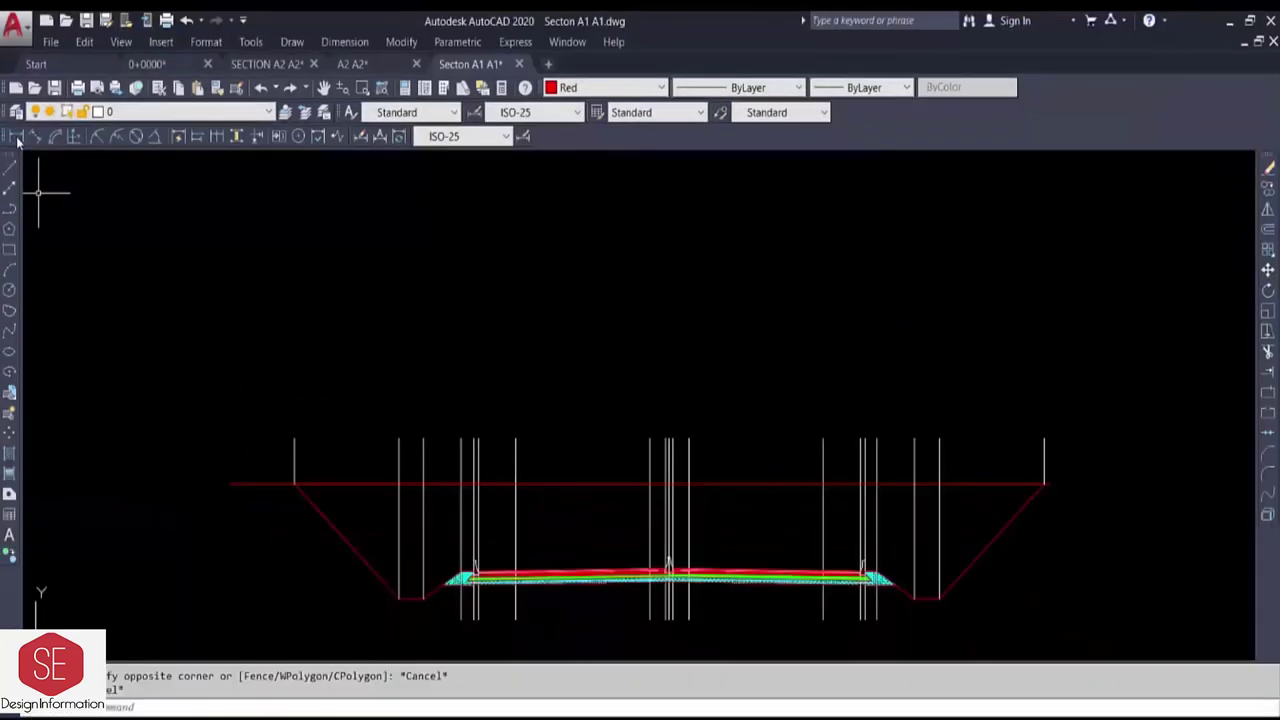
left_click(14, 136)
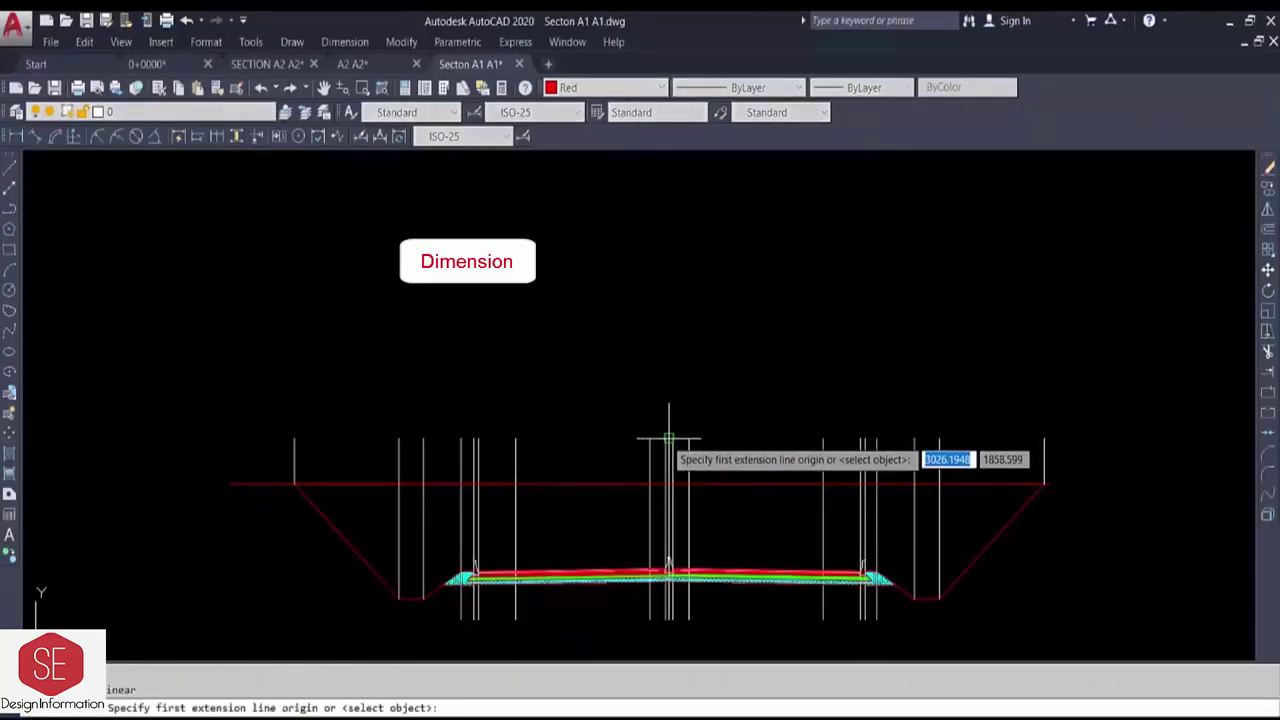
- Add a linear dimension for the 0.3 gap, placed above the lines
scroll(669, 438, "up", 3)
left_click(670, 428)
left_click(680, 434)
left_click(680, 400)
scroll(799, 549, "down", 3)
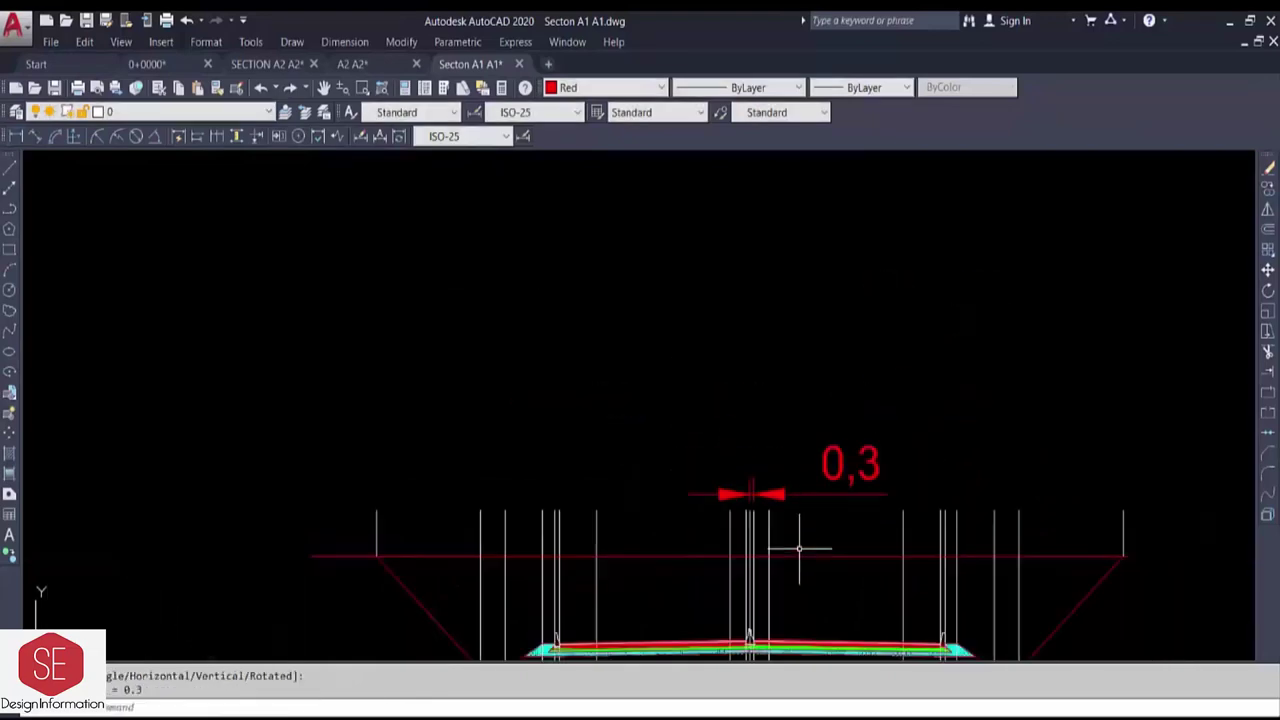
- Modify the Standard dimension style with cyan dimension and extension lines and architectural ticks
type("d")
key("Return")
left_click(430, 327)
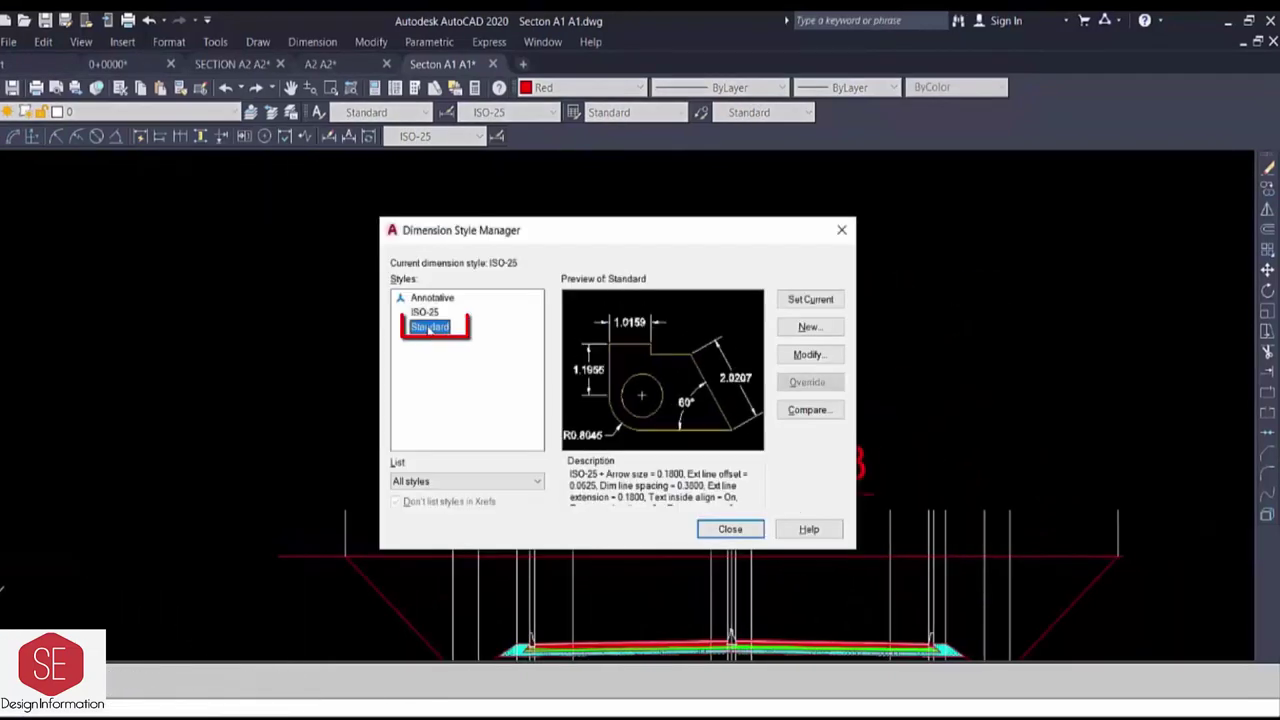
left_click(818, 361)
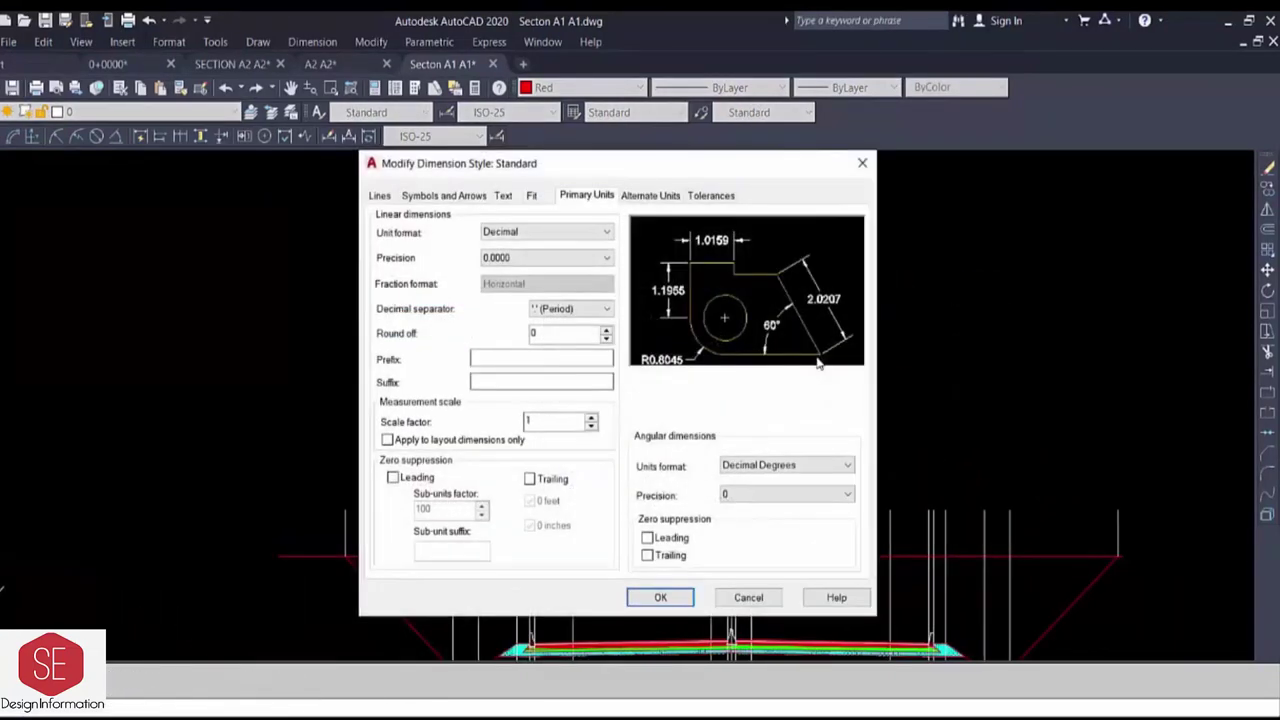
left_click(380, 195)
left_click(540, 410)
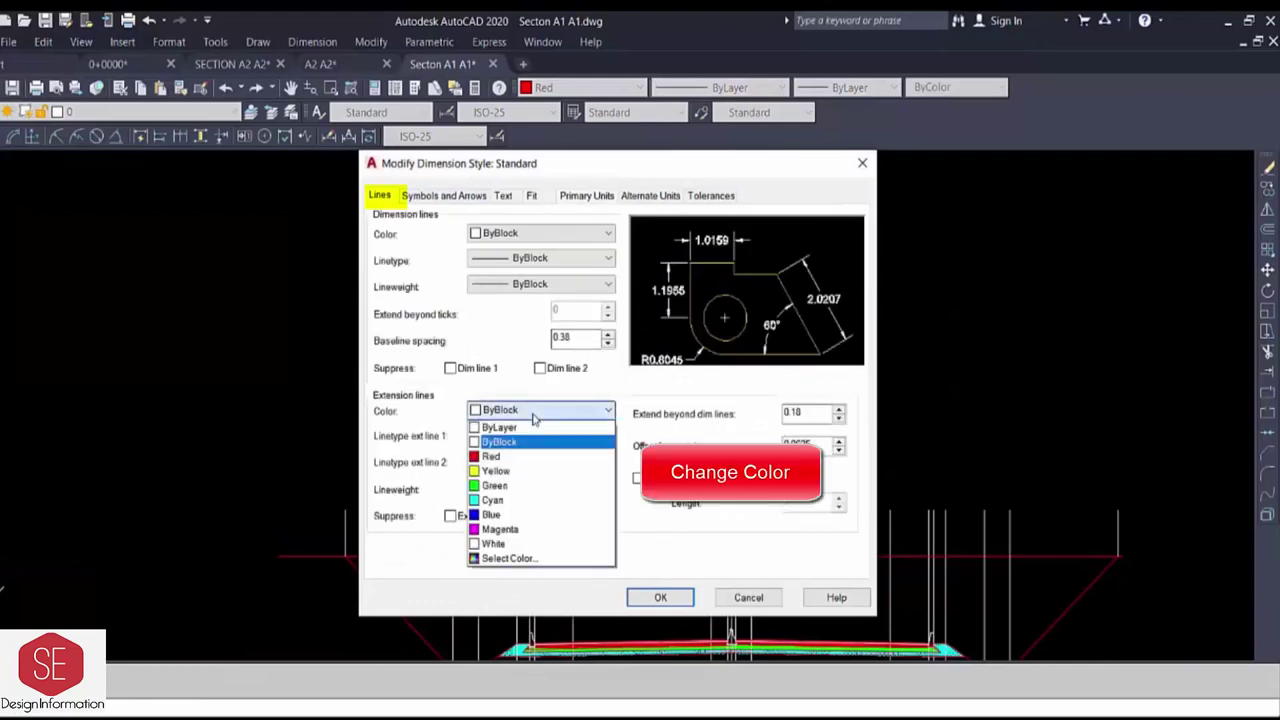
left_click(493, 500)
left_click(540, 233)
left_click(495, 324)
left_click(433, 198)
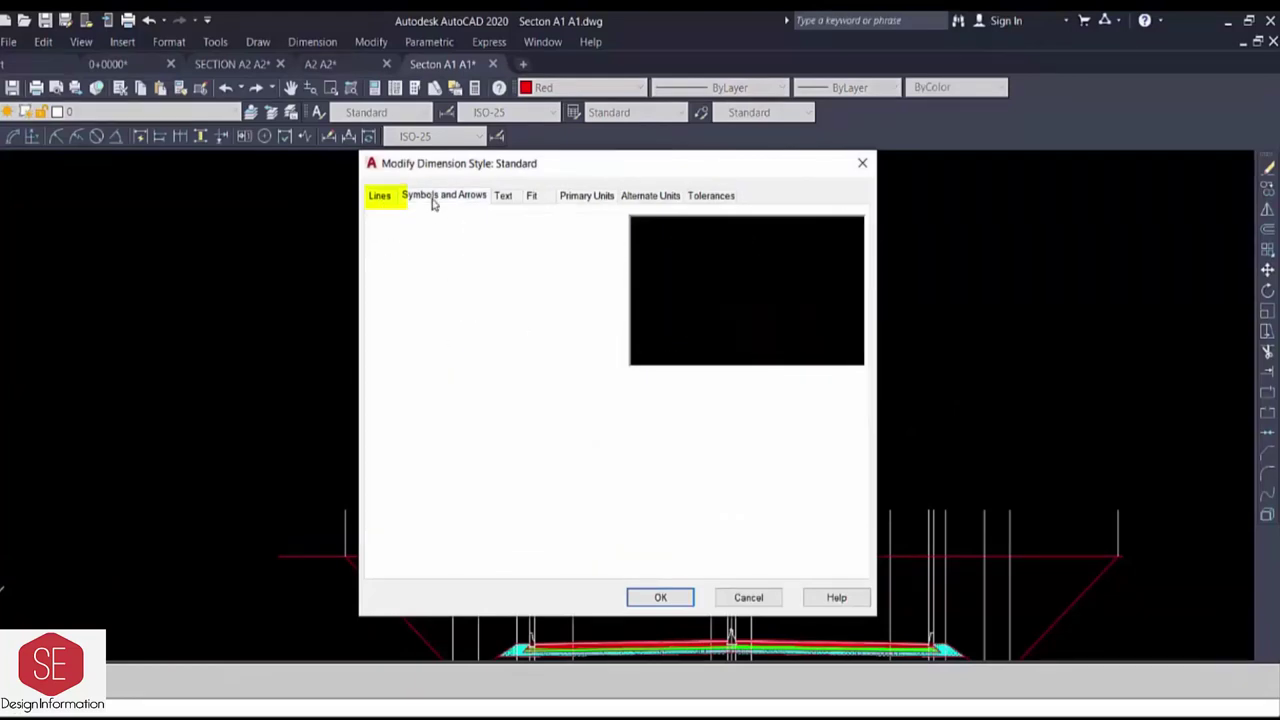
left_click(400, 249)
left_click(430, 325)
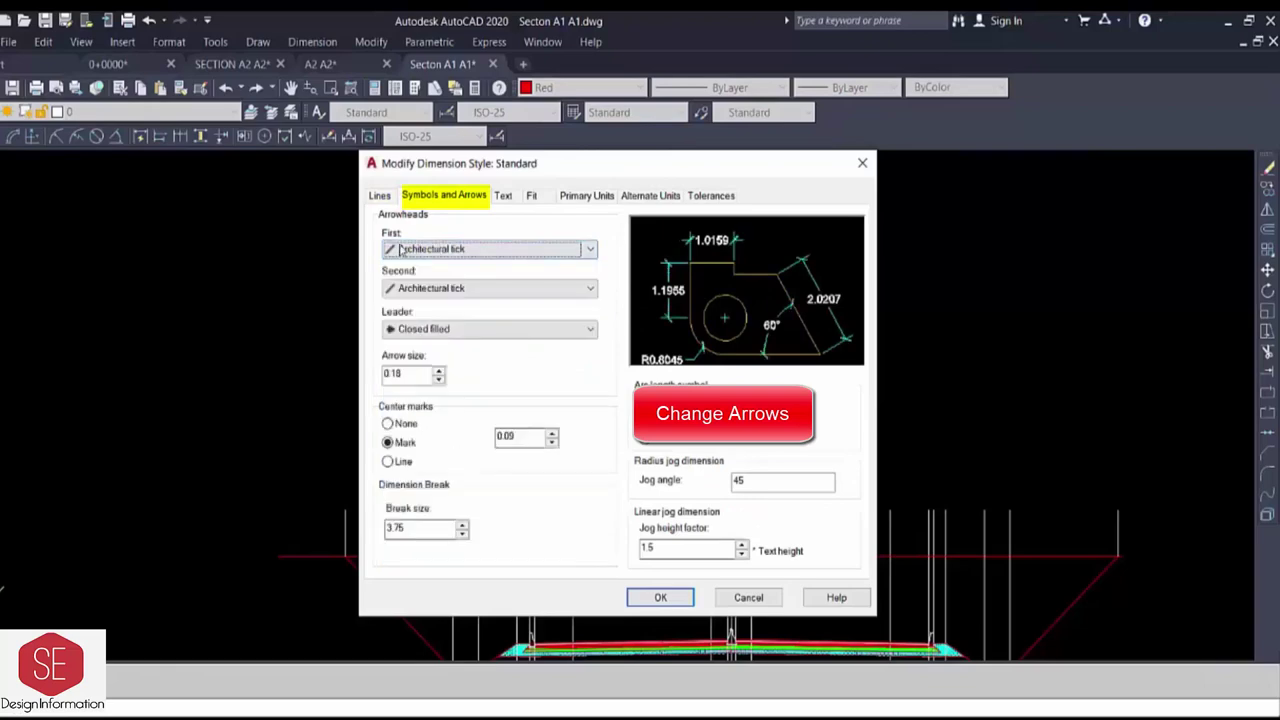
- Make the dimension text green, placed above and aligned with the dimension line
left_click(503, 195)
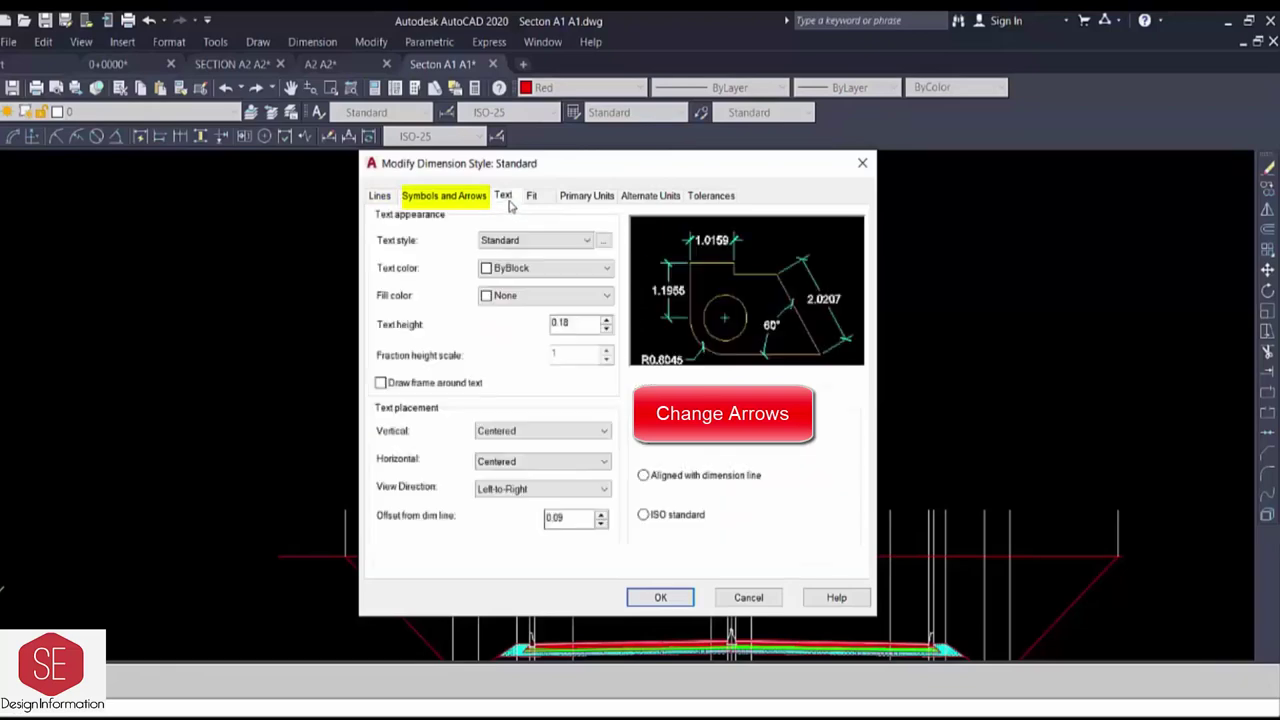
left_click(643, 475)
left_click(586, 240)
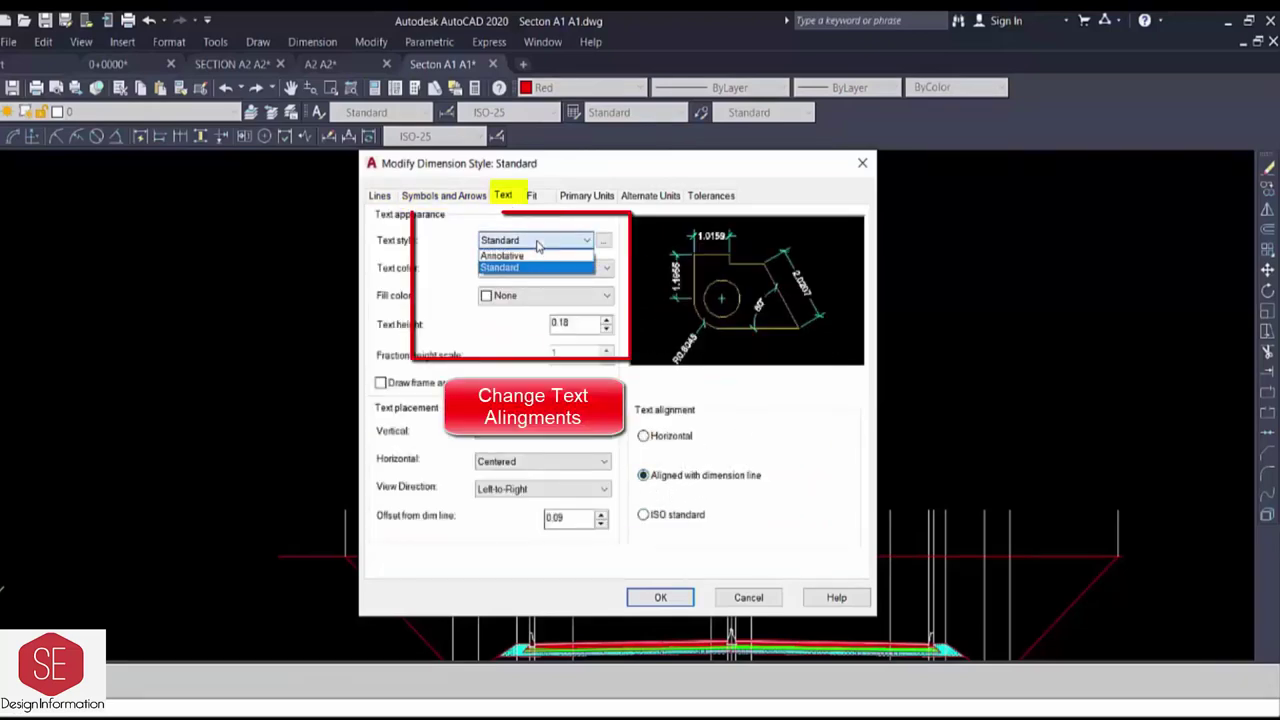
left_click(606, 268)
left_click(505, 355)
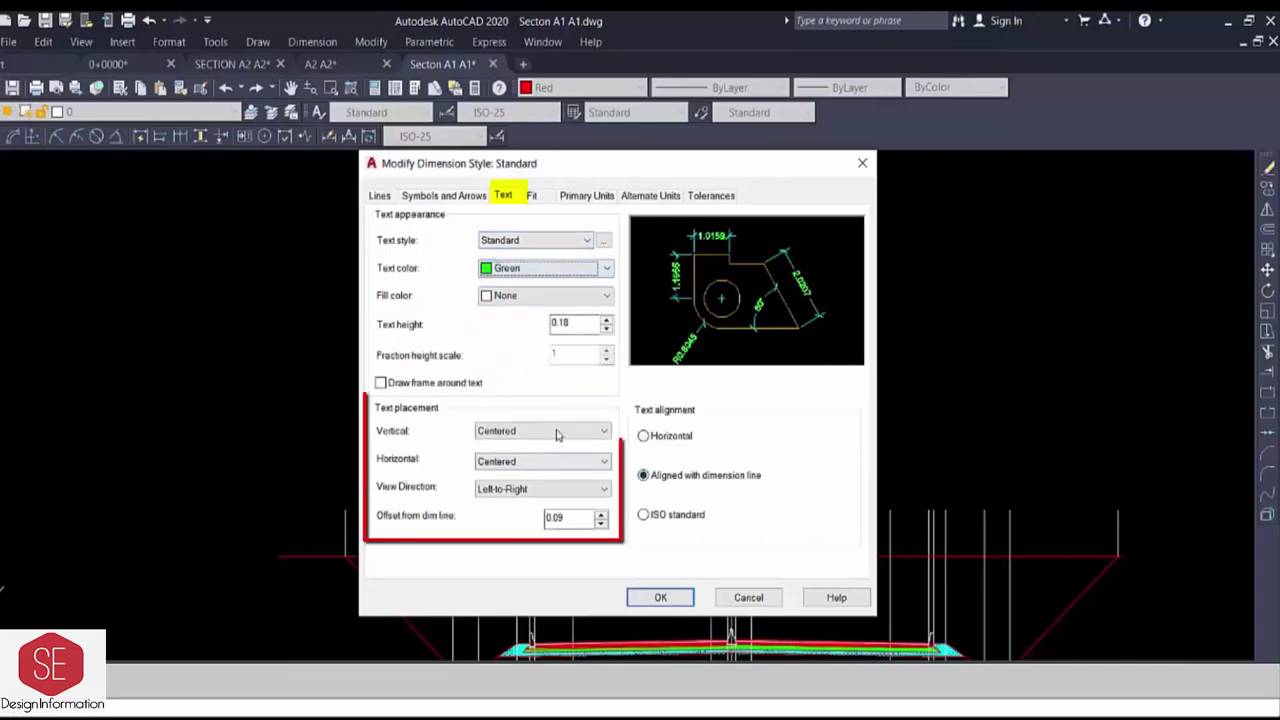
left_click(604, 431)
left_click(500, 457)
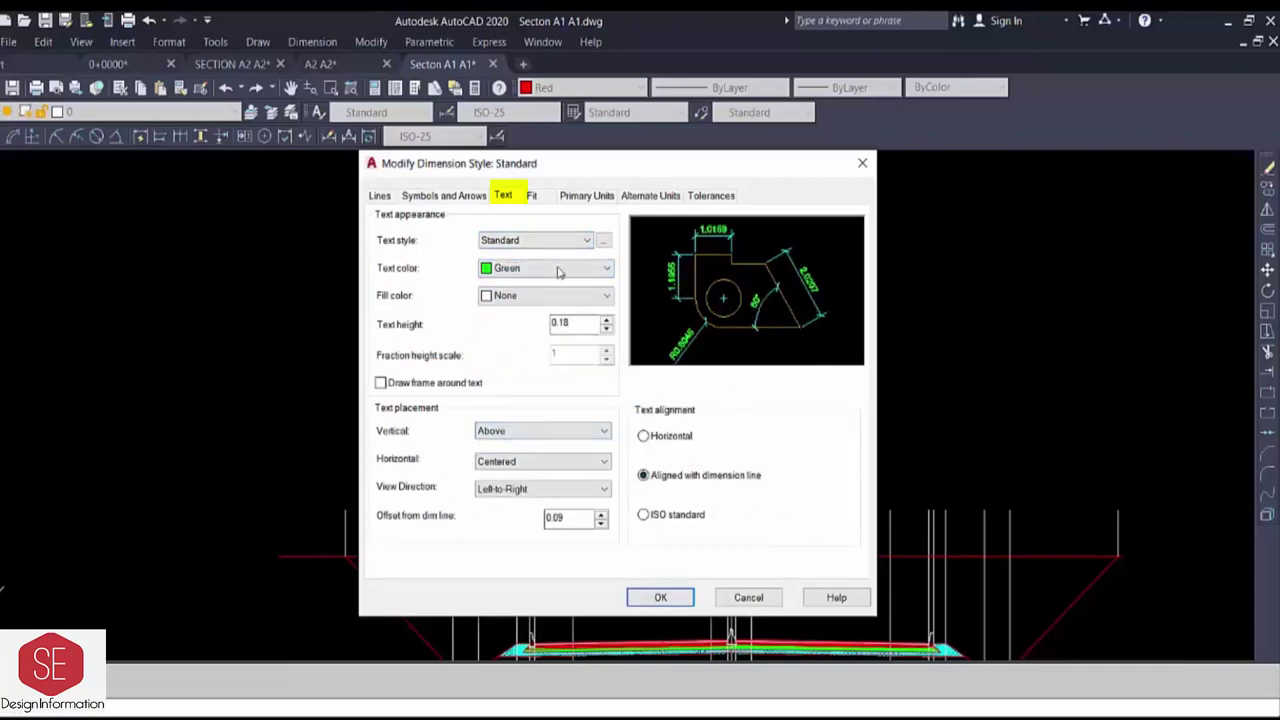
left_click_drag(578, 322, 472, 330)
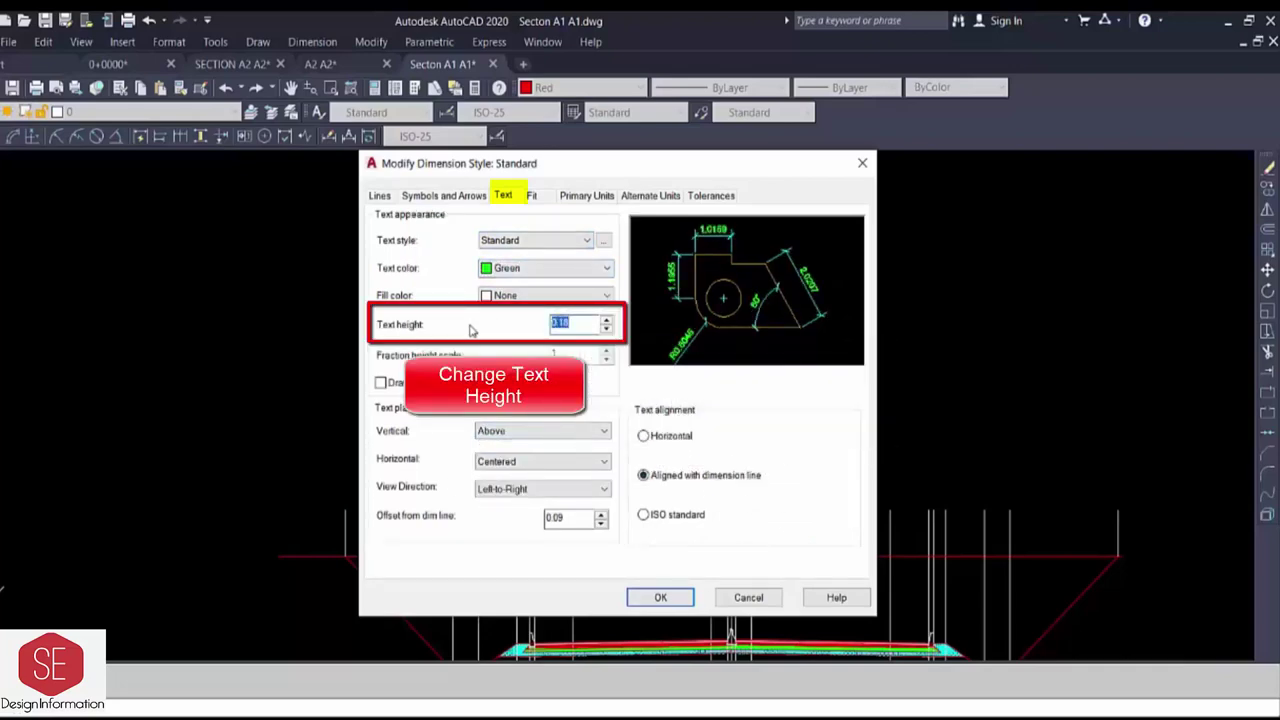
type("25")
- Set primary units precision to 0.000, save, and make Standard the current style
left_click(379, 195)
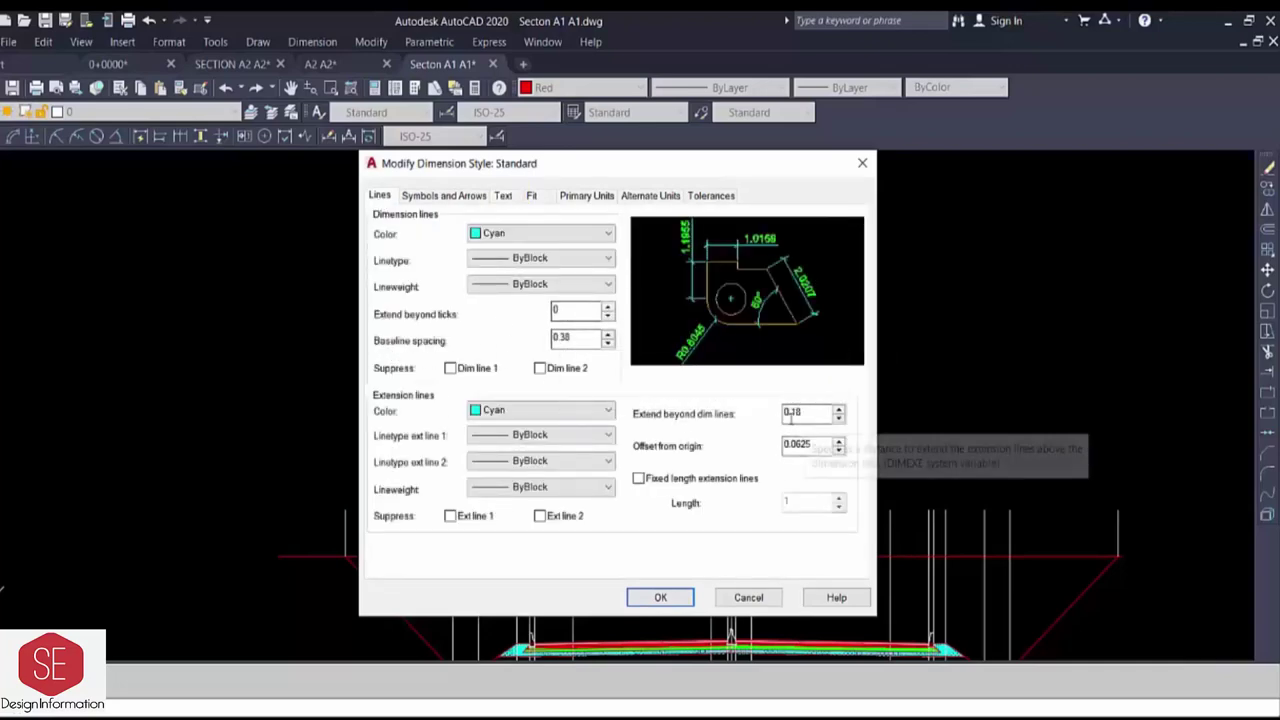
left_click(468, 198)
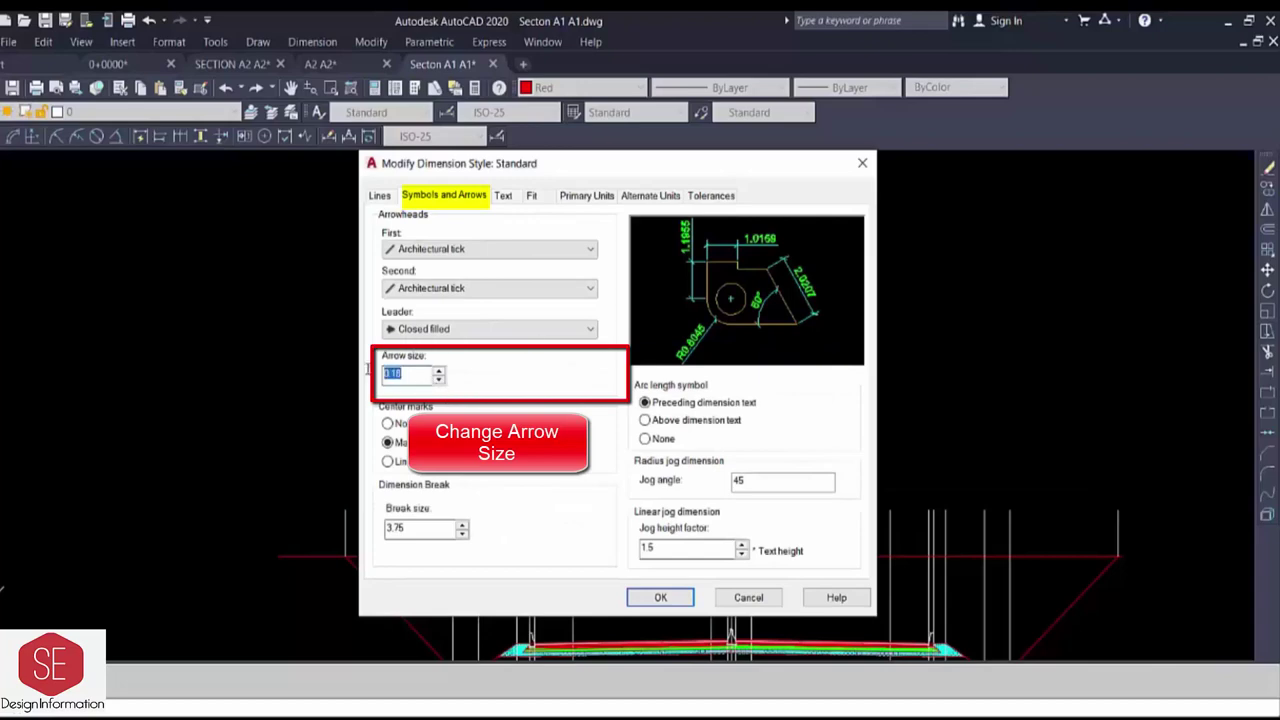
left_click(587, 195)
left_click(546, 257)
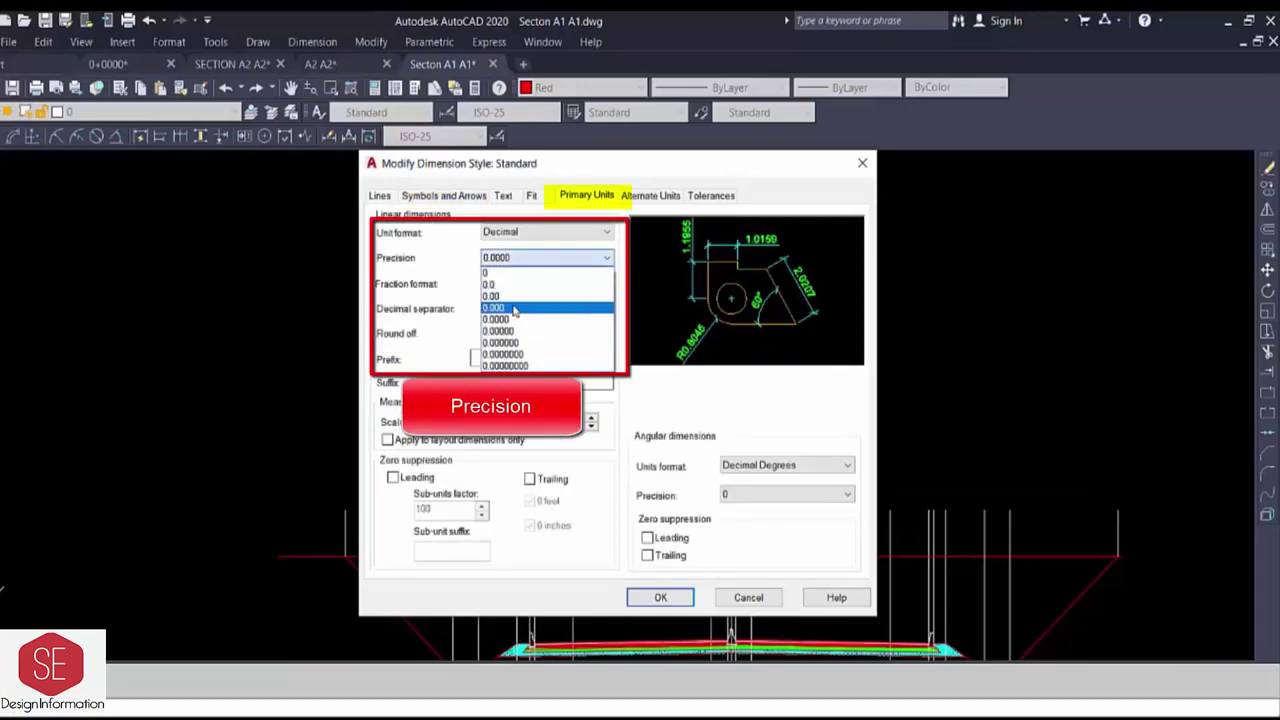
left_click(514, 308)
left_click(660, 597)
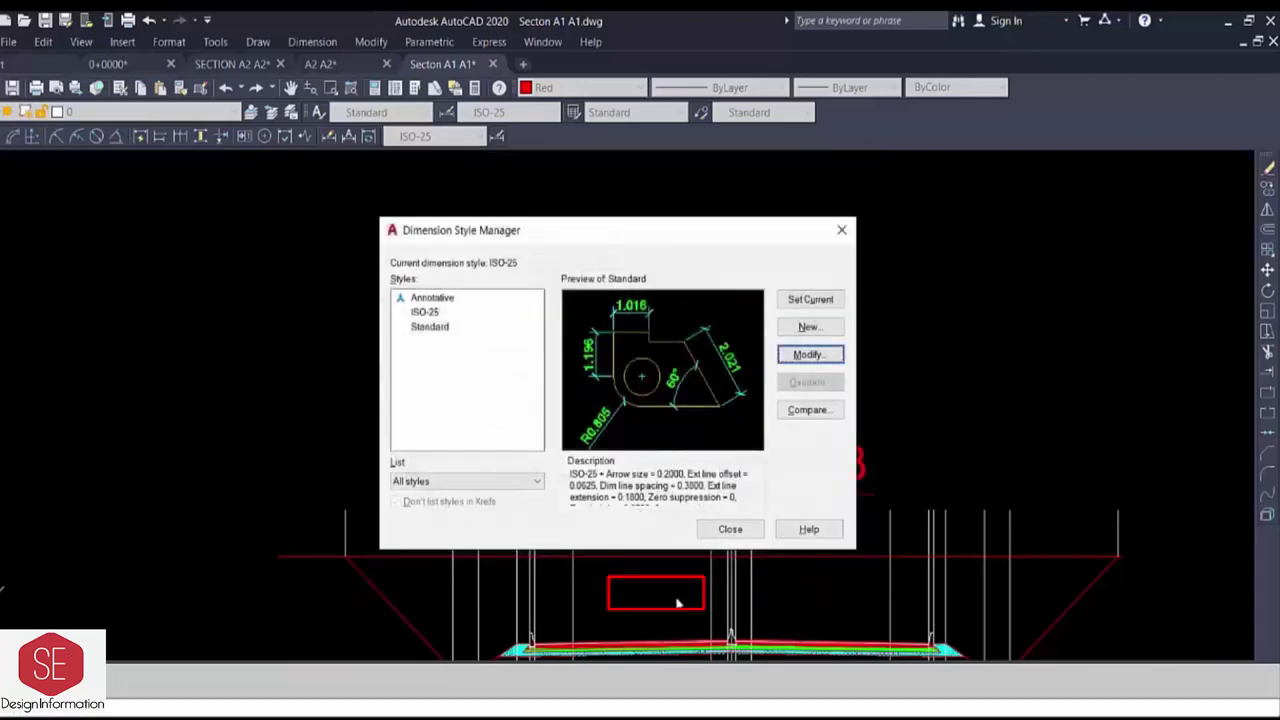
left_click(812, 300)
left_click(730, 530)
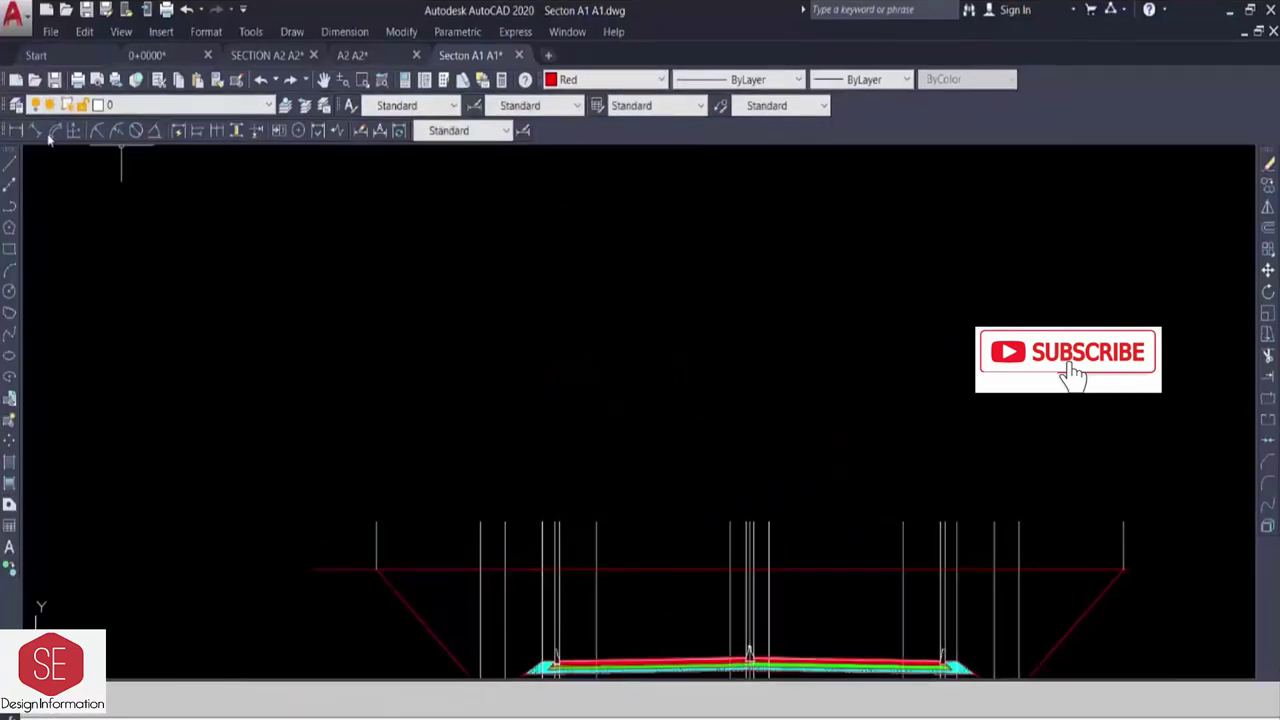
- Add a 0.300 linear dimension at the start of the top row
left_click(15, 131)
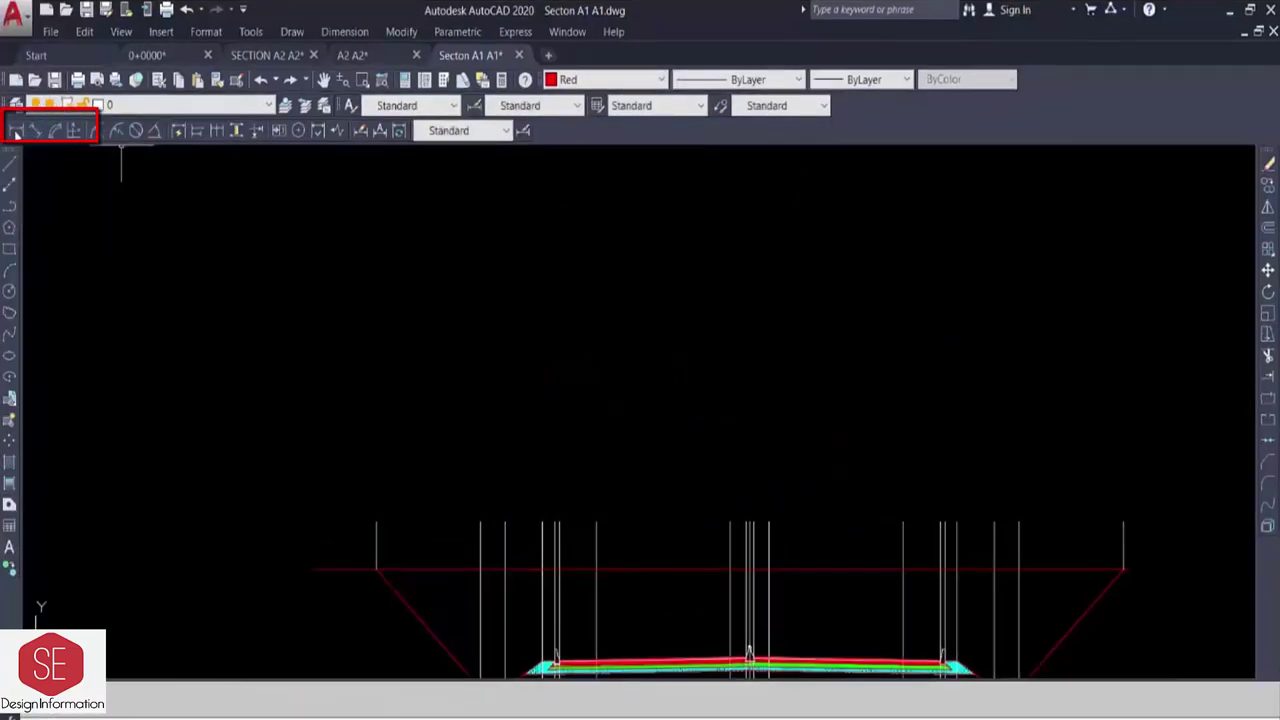
left_click(752, 497)
left_click(755, 497)
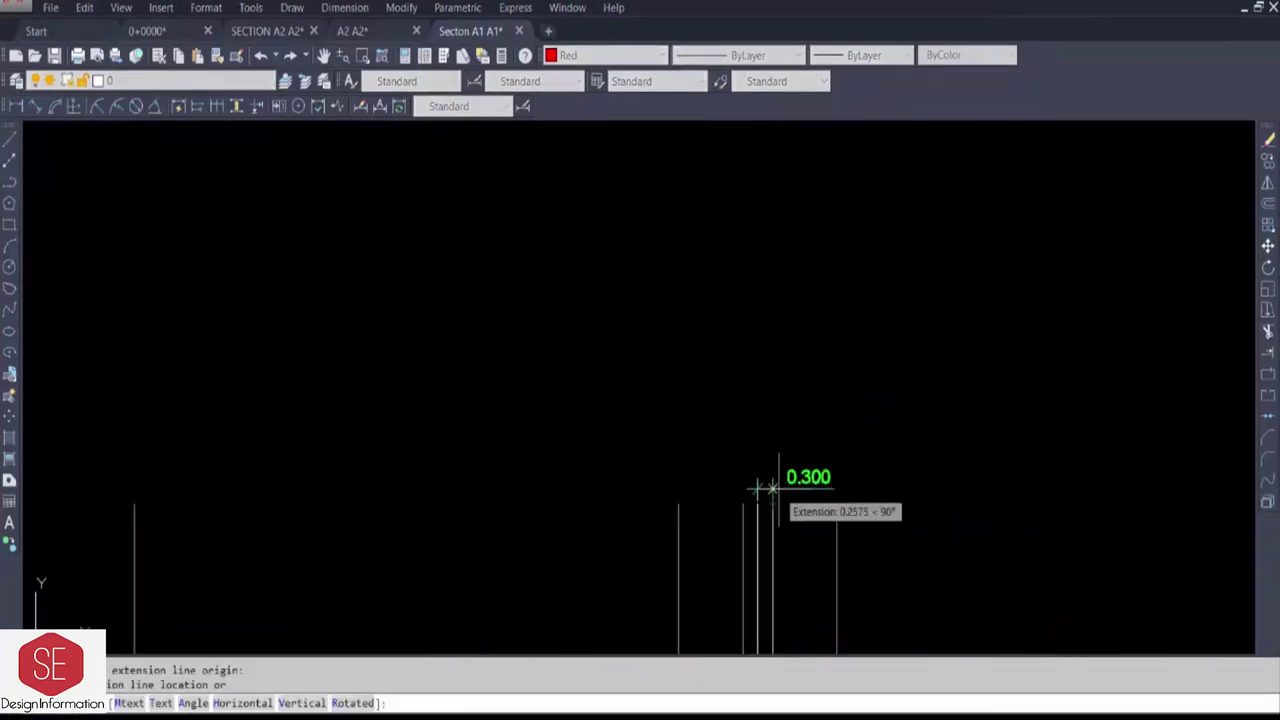
left_click(760, 485)
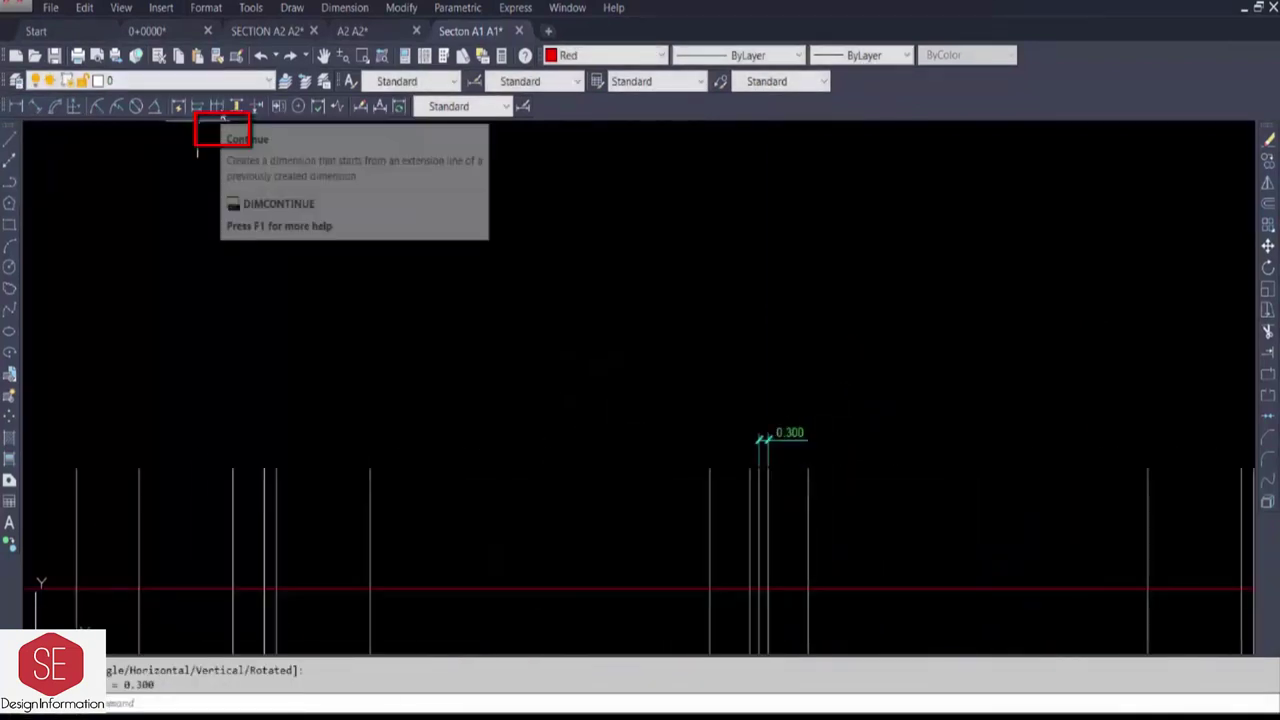
- Continue the chain rightward: 10.800, 3.000, 0.375, 1.000, 3.000, 2.000, out to the outer line
left_click(222, 112)
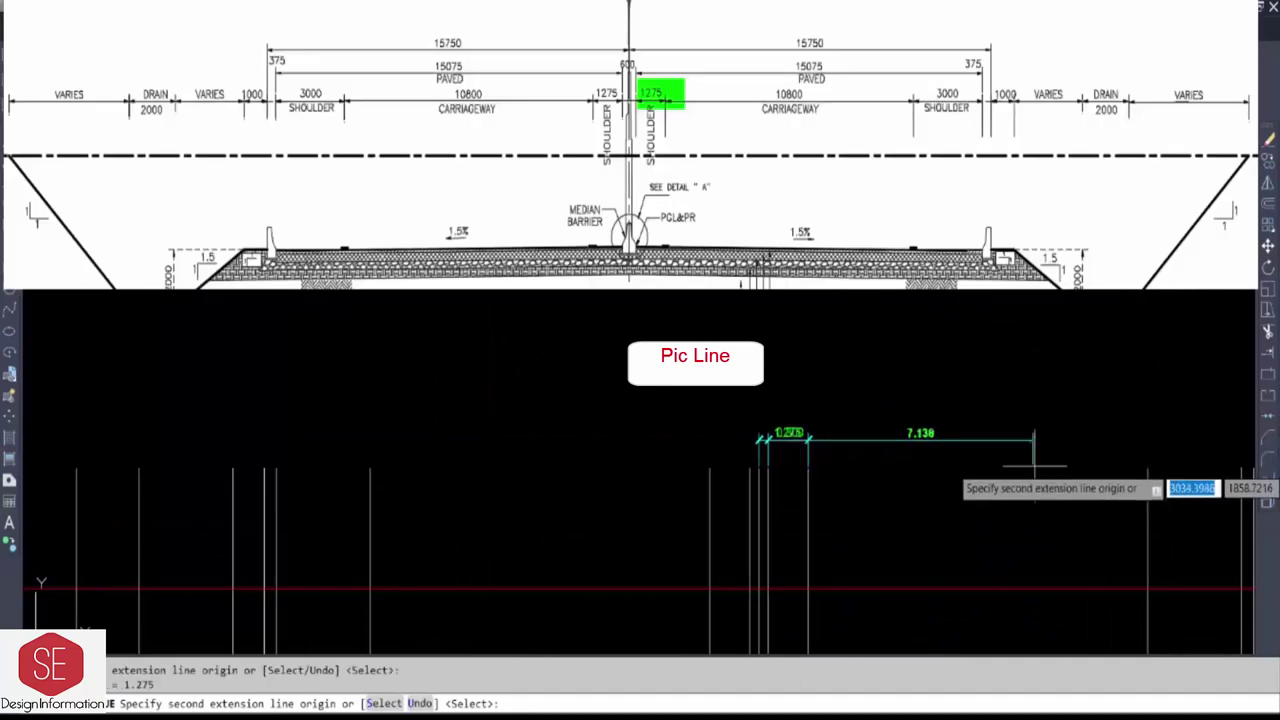
left_click(602, 400)
left_click(813, 400)
left_click(875, 400)
left_click(887, 415)
left_click(899, 418)
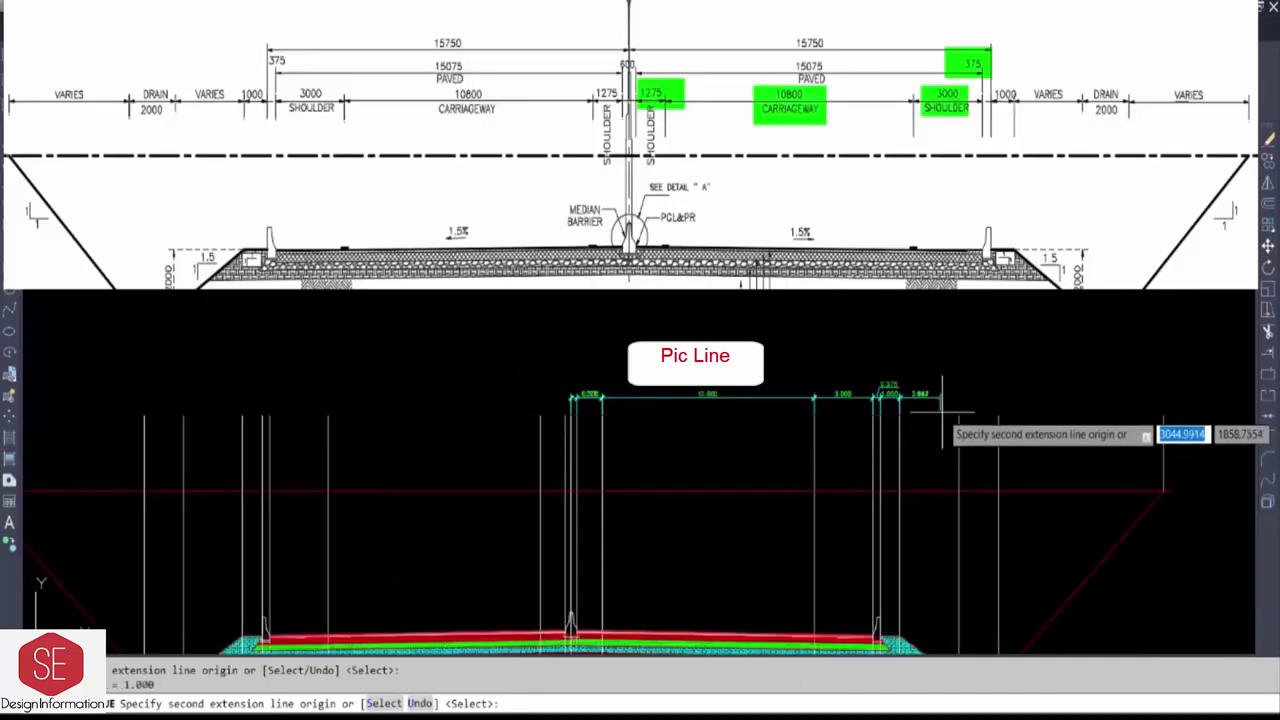
left_click(959, 420)
left_click(998, 420)
left_click(1163, 420)
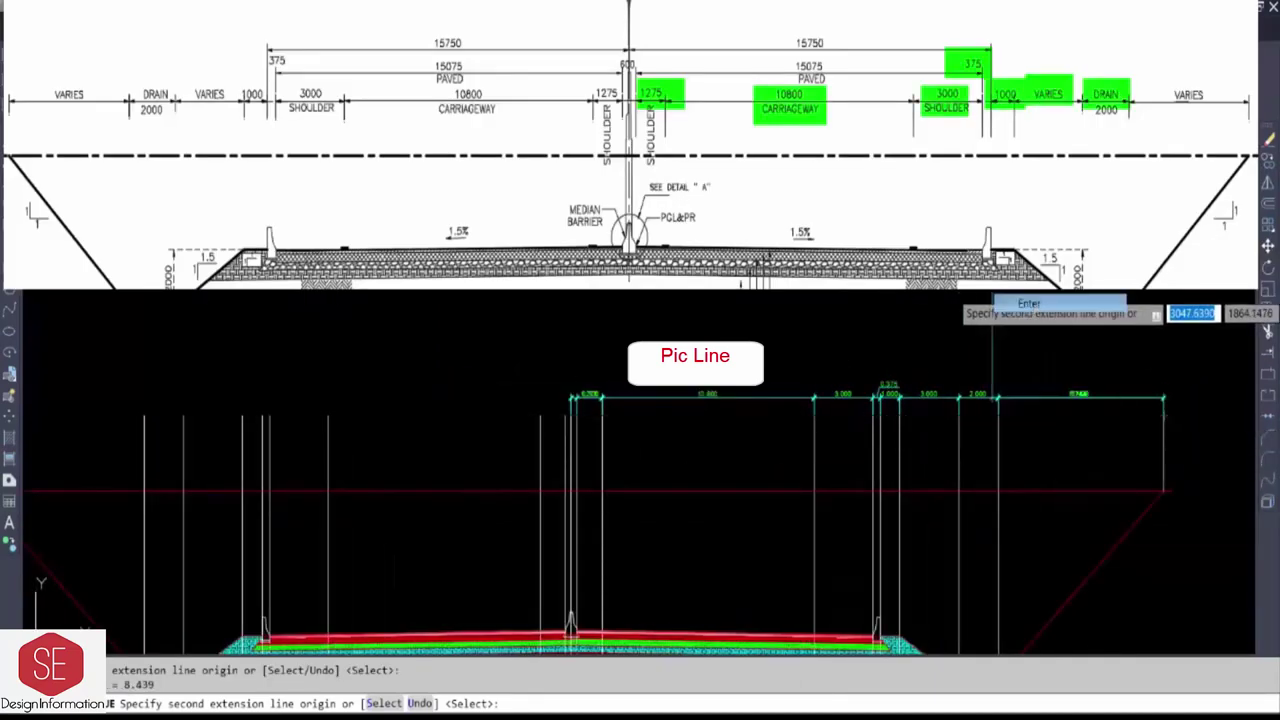
key("Return")
- Continue the dimension chain leftward to the outer edge, closing with 8.439
scroll(585, 388, "up", 4)
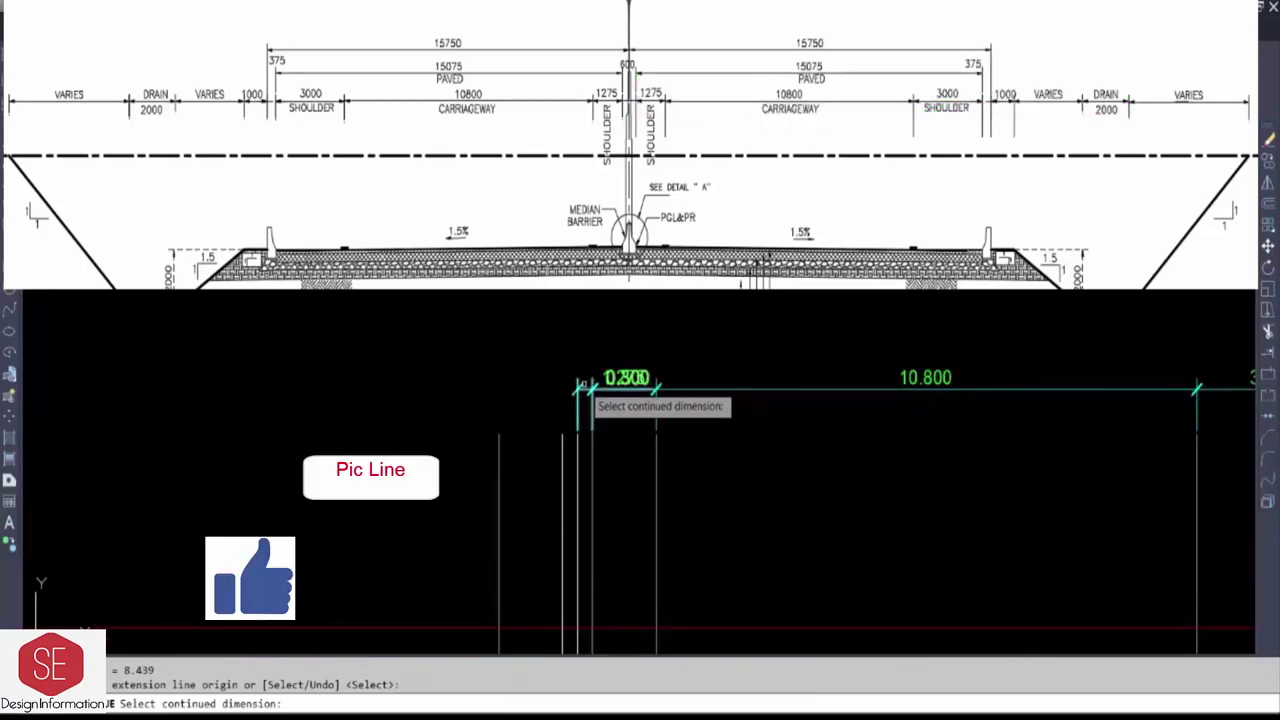
left_click(577, 380)
scroll(560, 381, "down", 2)
middle_click_drag(523, 357, 666, 357)
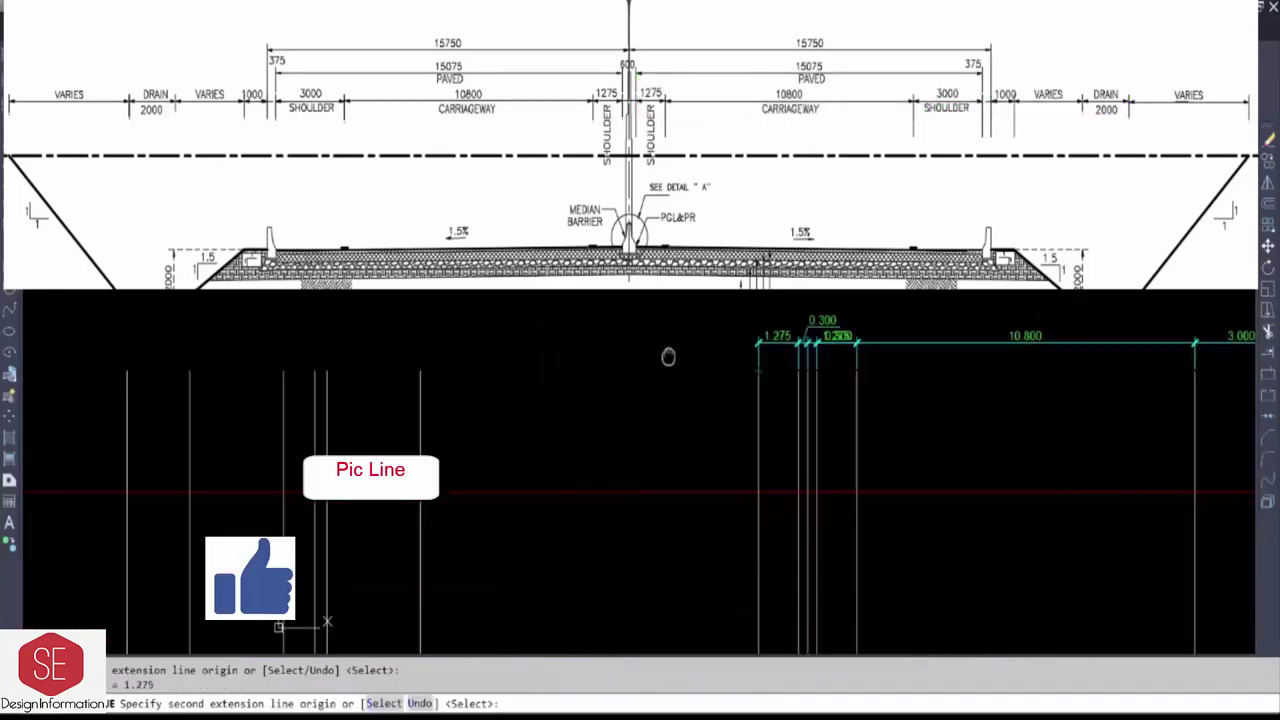
scroll(471, 366, "up", 1)
scroll(418, 372, "down", 3)
left_click(418, 372)
left_click(412, 372)
left_click(392, 372)
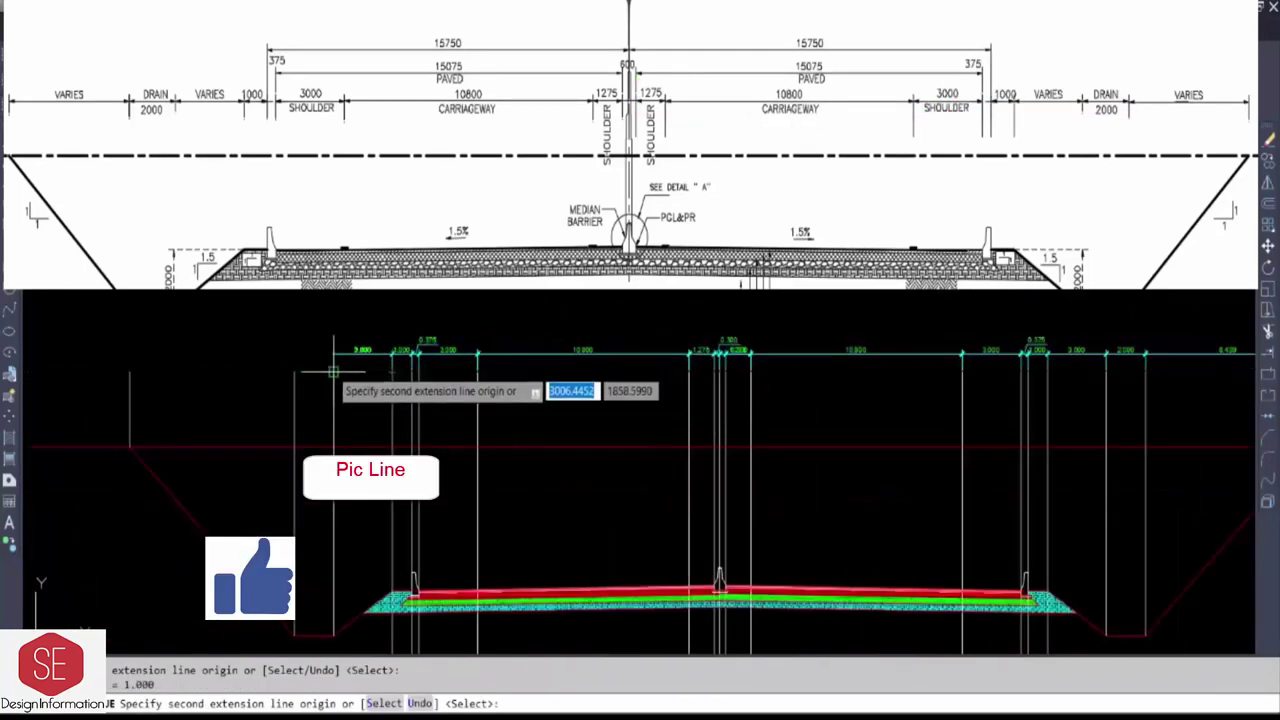
left_click(334, 372)
left_click(294, 372)
right_click(129, 372)
left_click(171, 366)
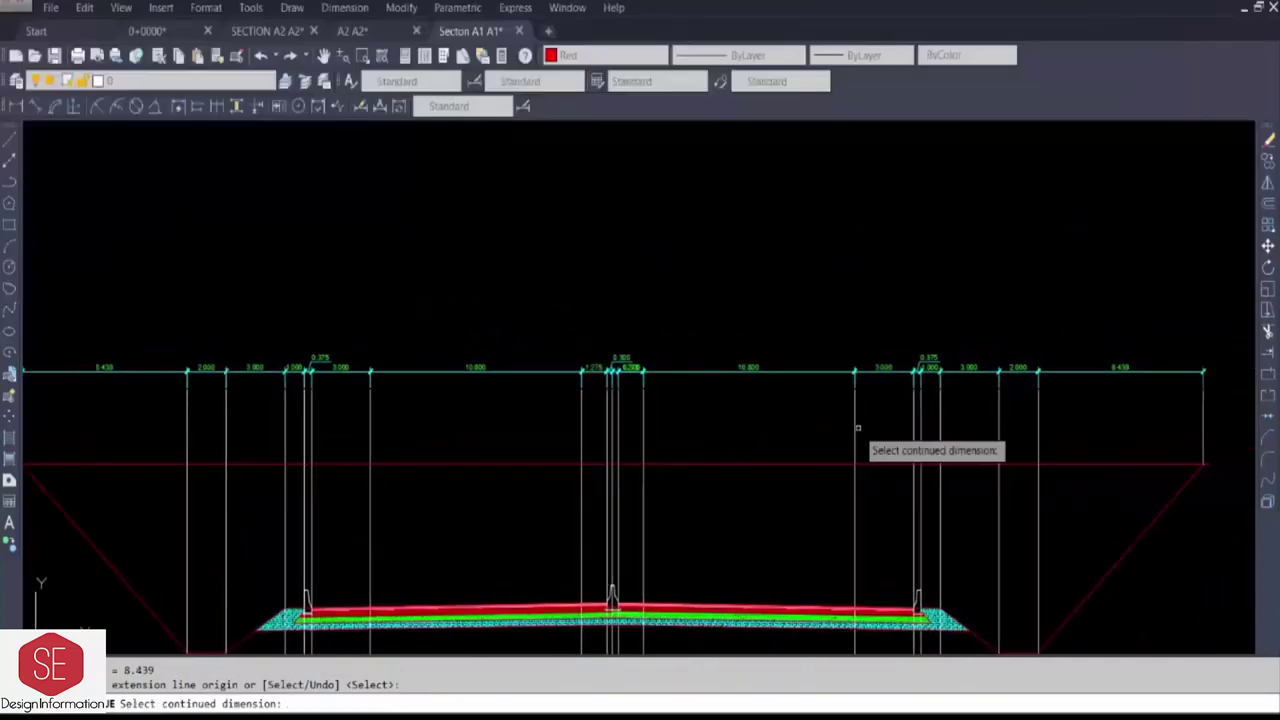
key("Escape")
- Start erasing the right-side guide lines with a crossing window
scroll(648, 450, "up", 1)
type("e")
key("Return")
left_click(1134, 472)
- Erase the right-side and left-side vertical guide lines with crossing windows
left_click(663, 506)
key("Return")
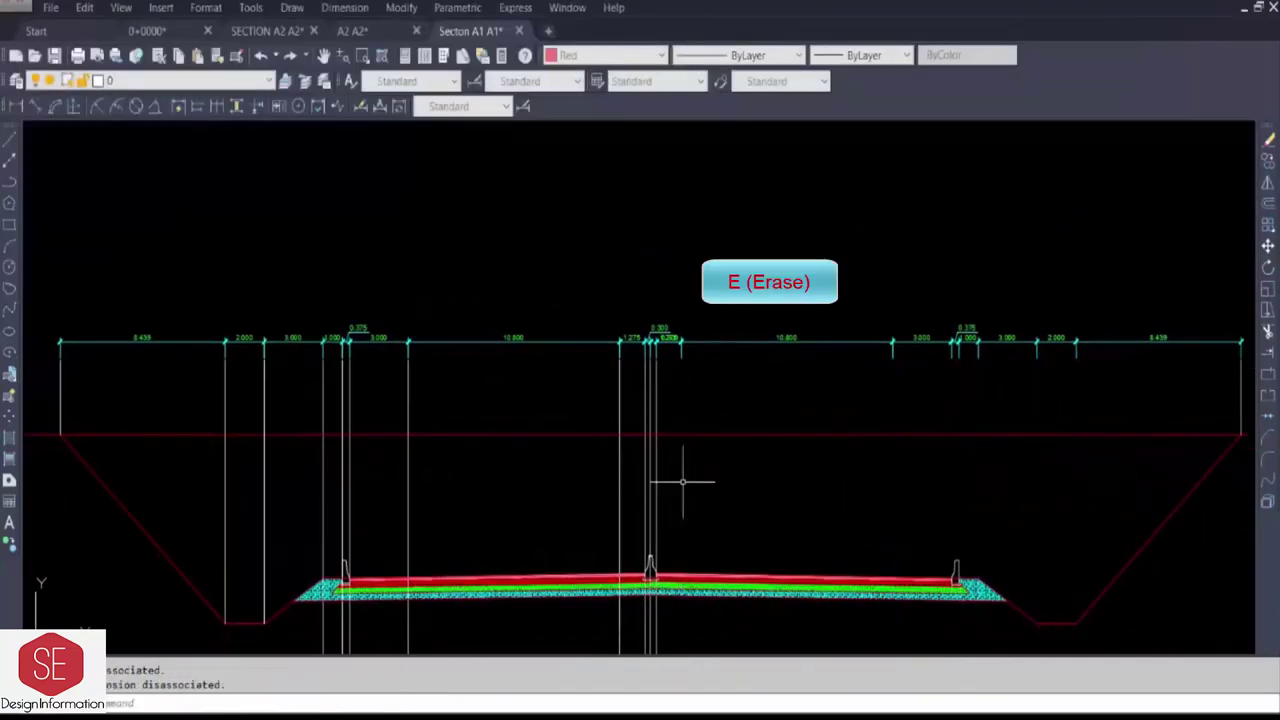
left_click(633, 483)
left_click(223, 500)
key("Return")
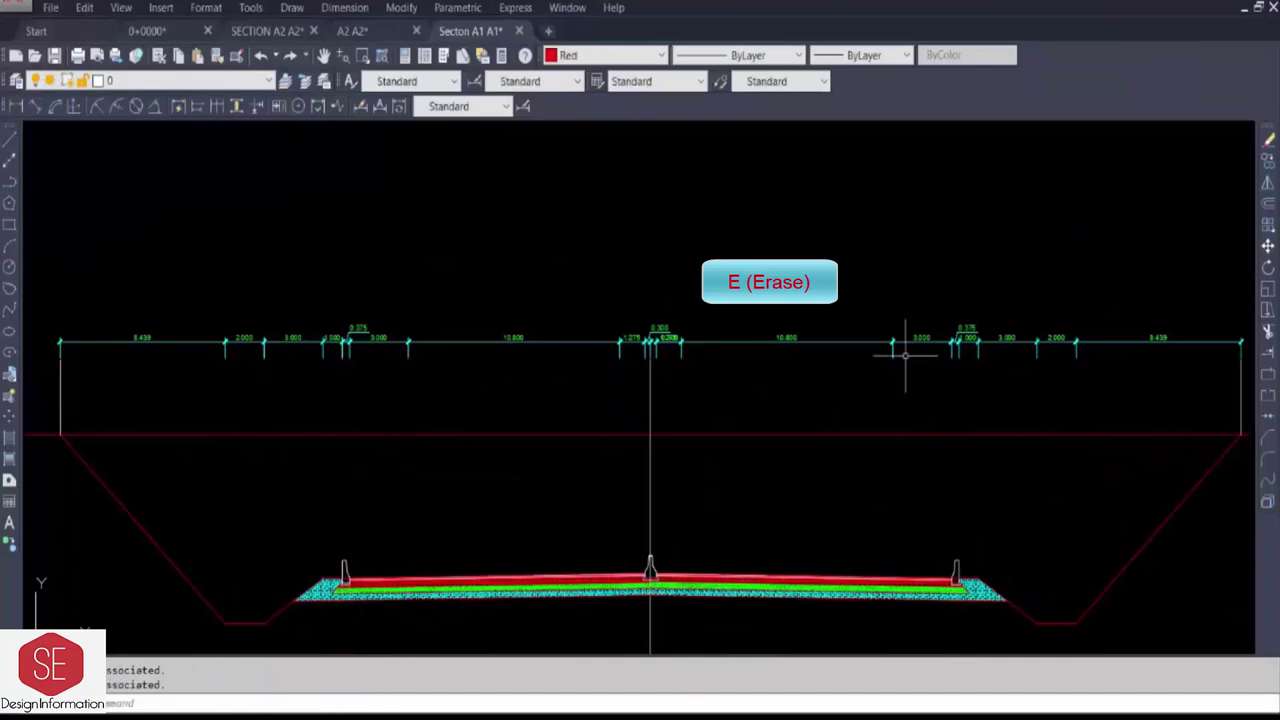
- Try repositioning the overlapping 0.375 and centre dimension texts, then cancel
scroll(903, 354, "up", 3)
left_click(912, 330)
left_click(899, 325)
key("Escape")
scroll(577, 349, "down", 2)
middle_click_drag(407, 357, 677, 366)
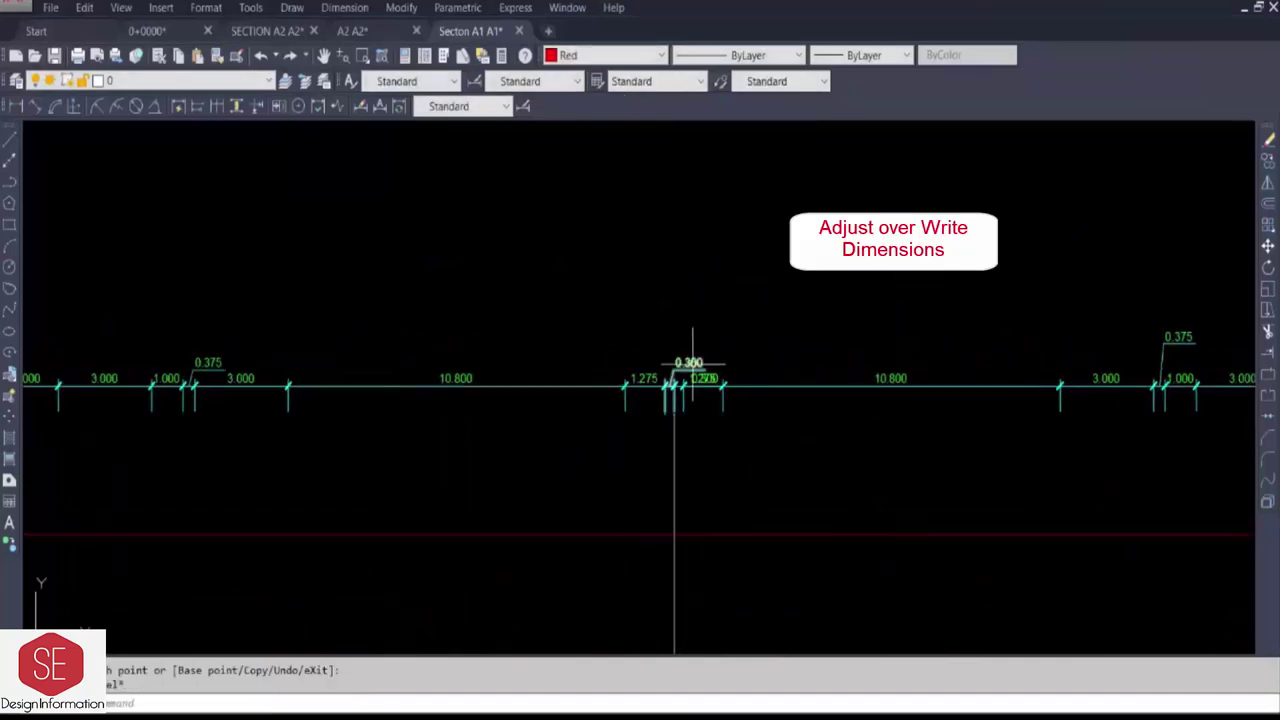
scroll(716, 366, "up", 2)
left_click(680, 351)
scroll(699, 377, "up", 3)
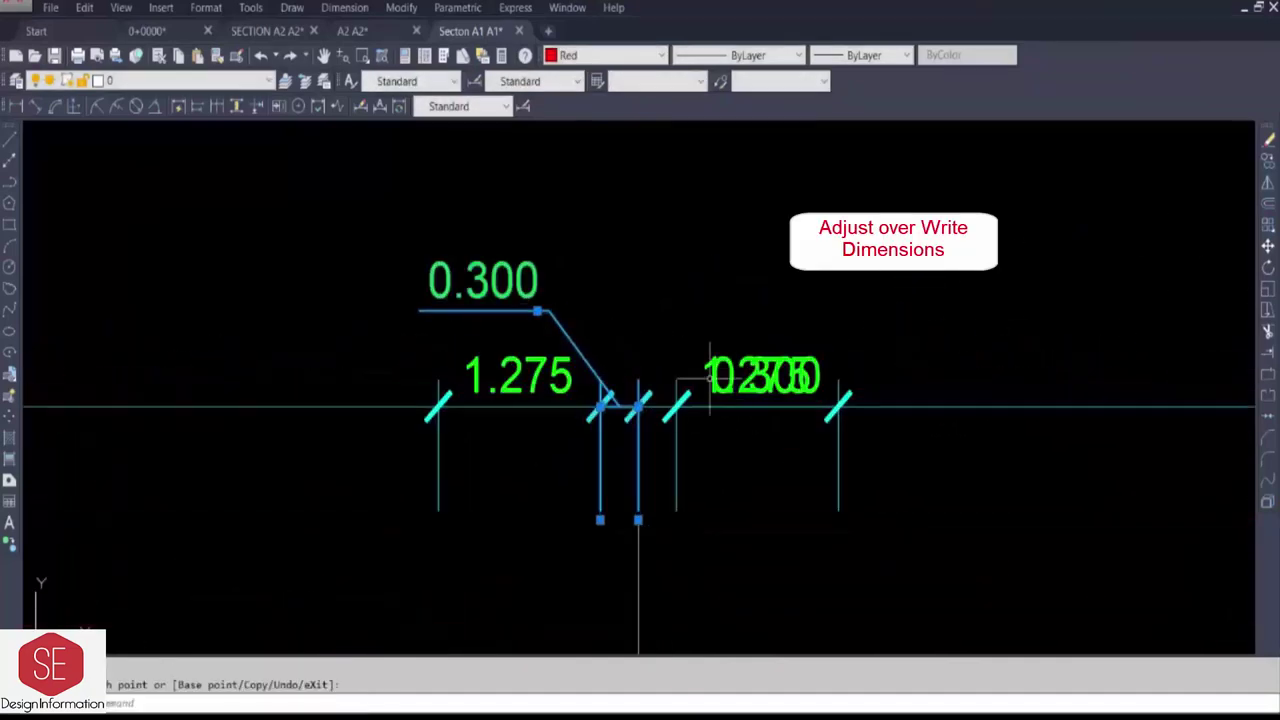
key("Escape")
scroll(768, 375, "down", 3)
- Select both parts of the red horizontal ground line
middle_click_drag(150, 371, 714, 371)
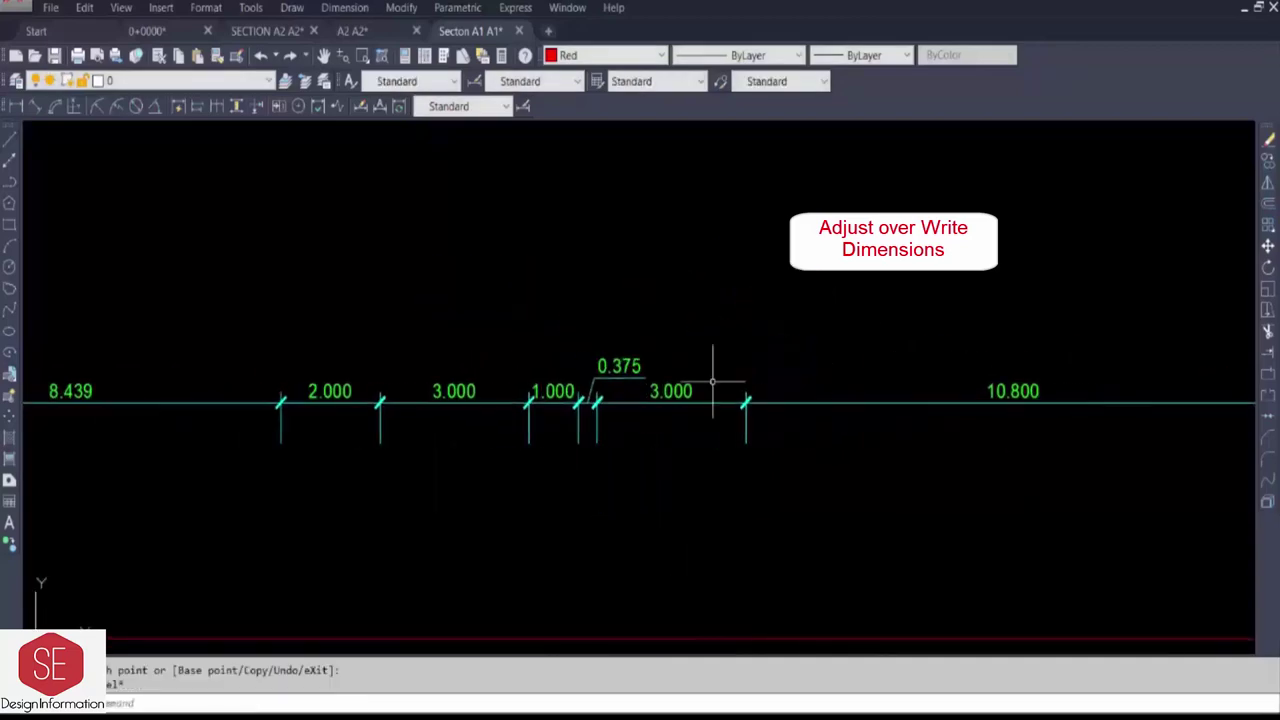
scroll(714, 371, "down", 3)
scroll(1000, 421, "up", 3)
left_click(1100, 423)
scroll(823, 434, "down", 2)
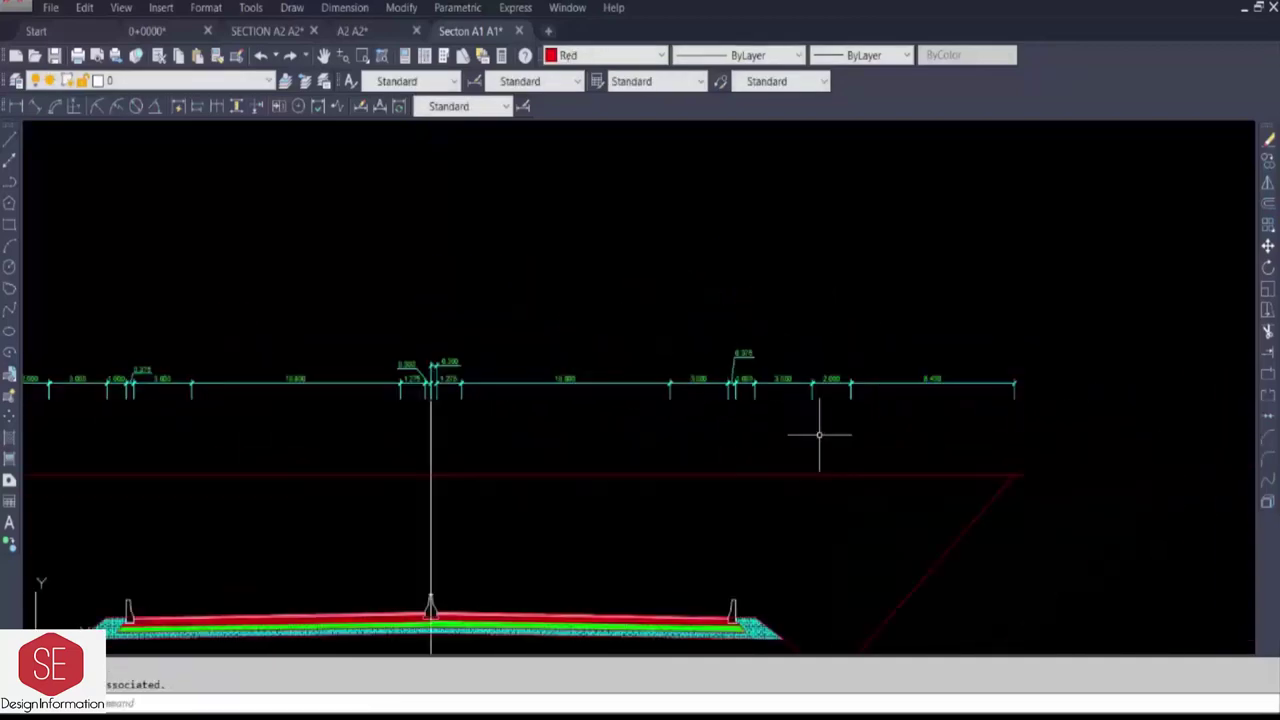
scroll(443, 443, "up", 2)
left_click(443, 460)
scroll(498, 460, "down", 3)
- Load the CENTER linetype and apply it to the selected red ground line
left_click(883, 459)
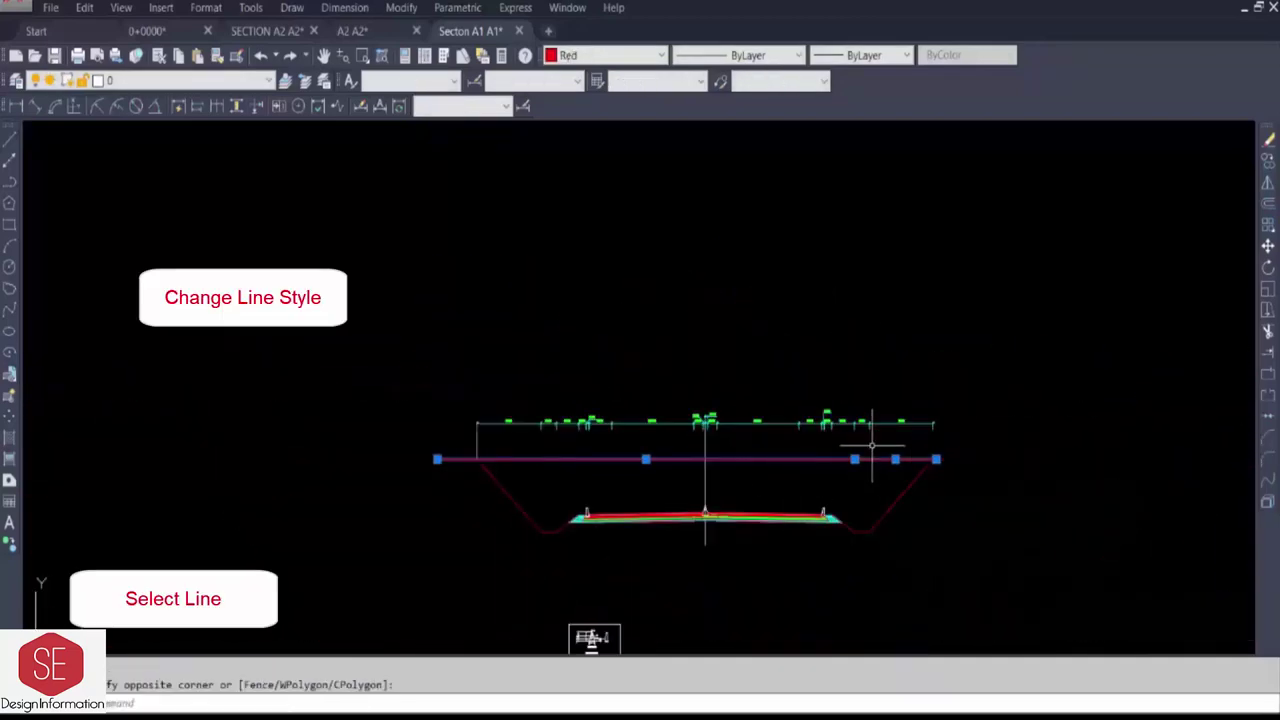
left_click(790, 55)
left_click(740, 117)
left_click(740, 55)
left_click(740, 120)
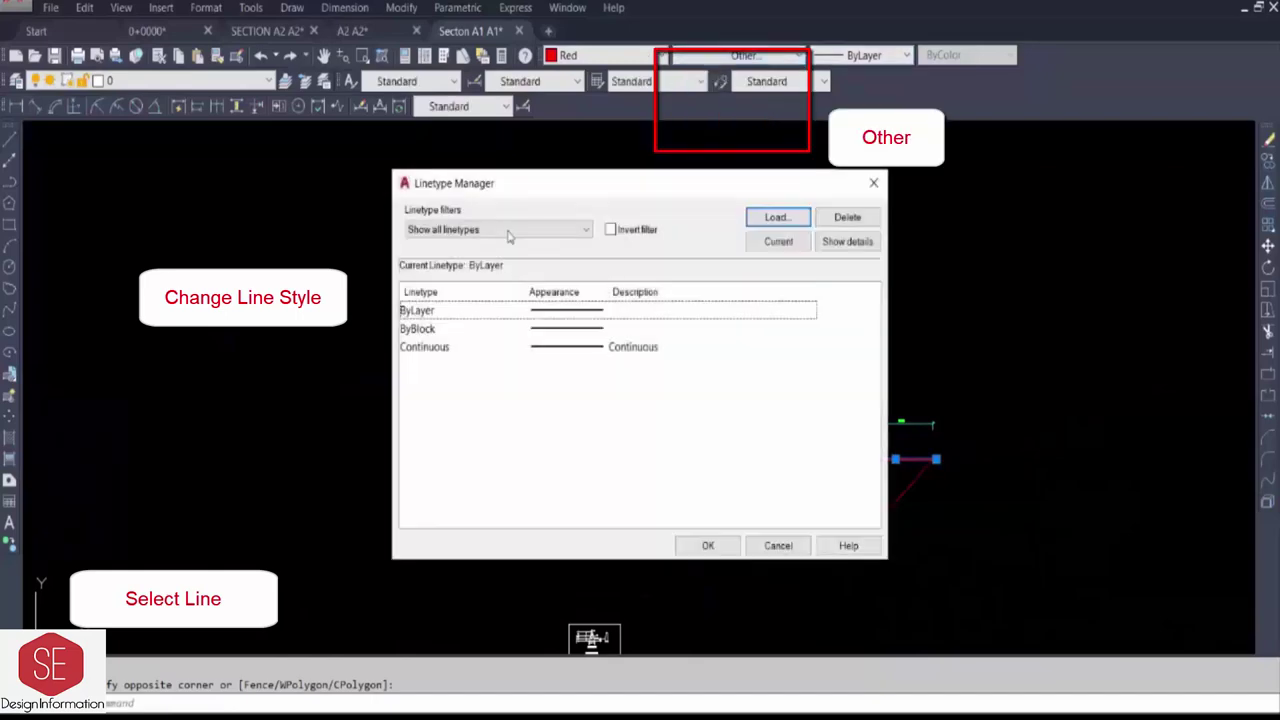
left_click(775, 216)
key("c")
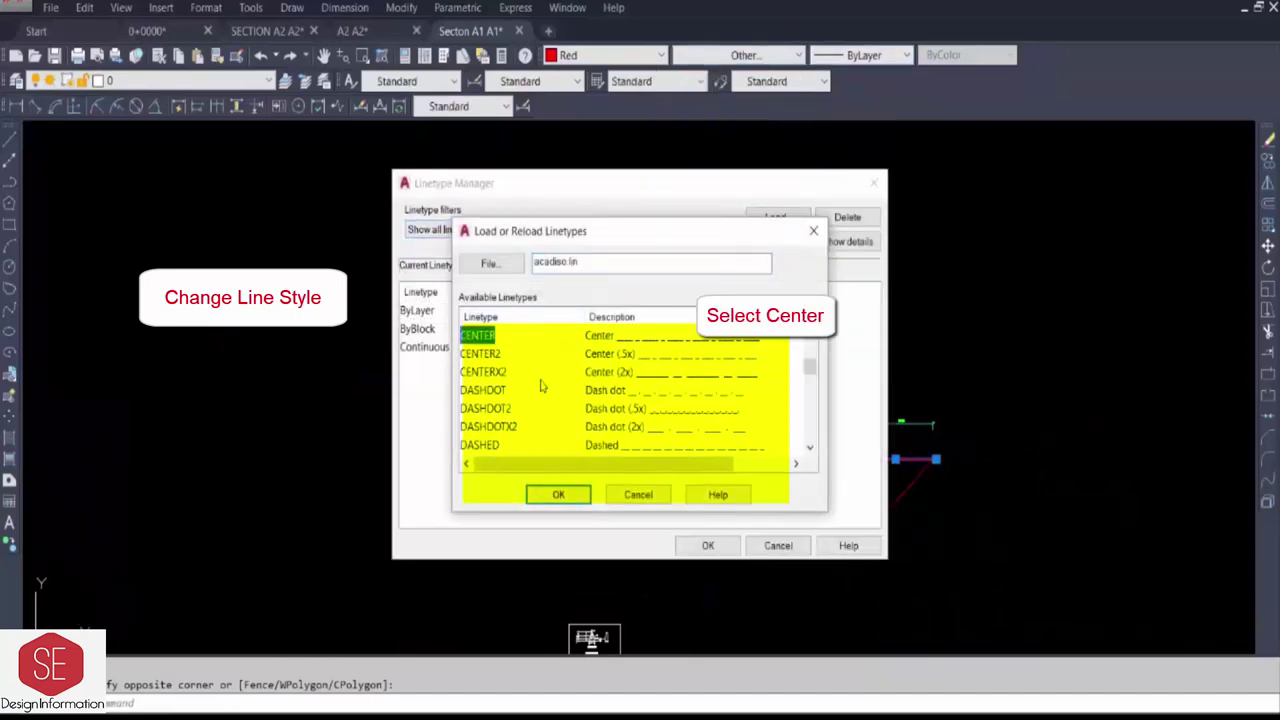
left_click(558, 494)
left_click(708, 545)
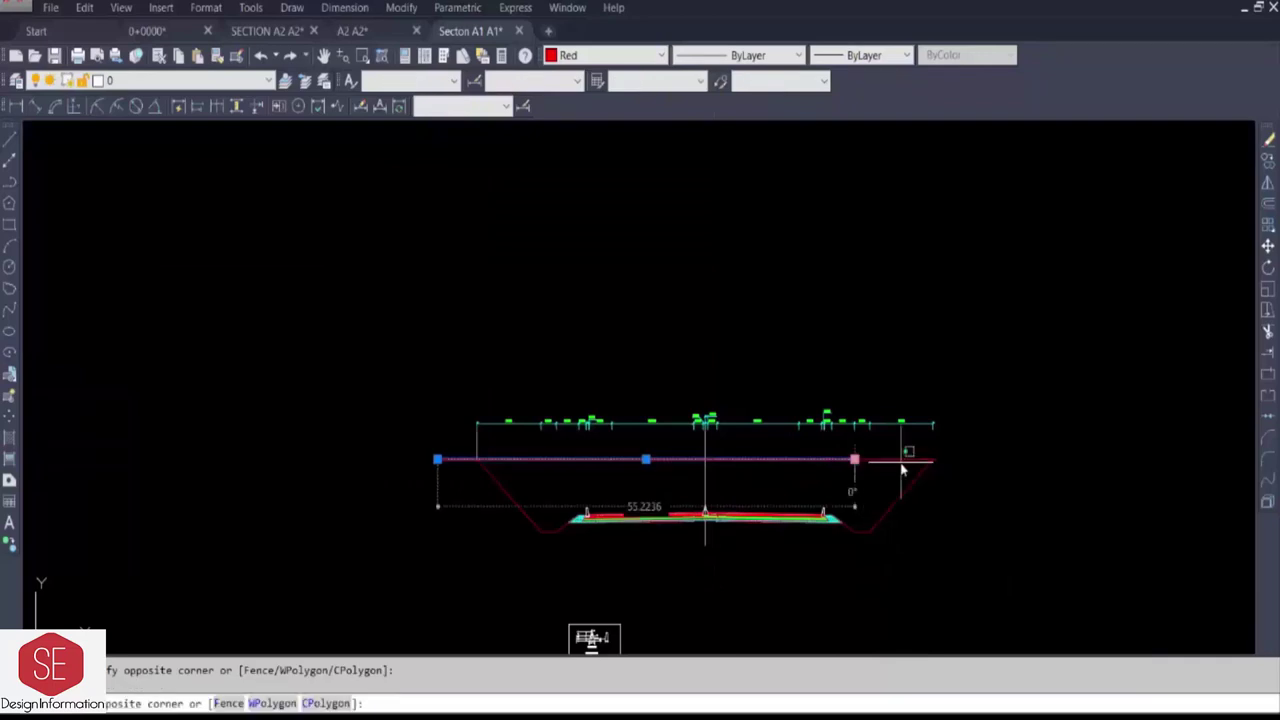
- Clear the selection and bring up the Properties palette (PR)
key("Escape")
type("p")
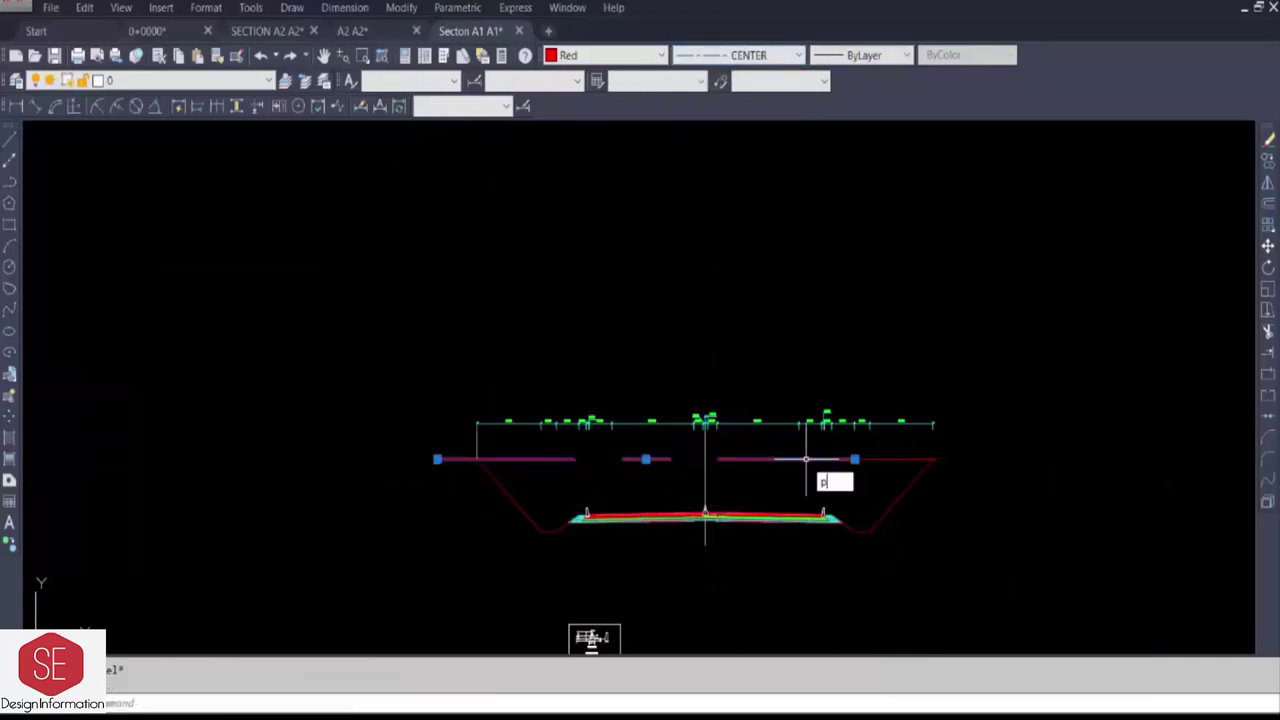
type("r")
key("Return")
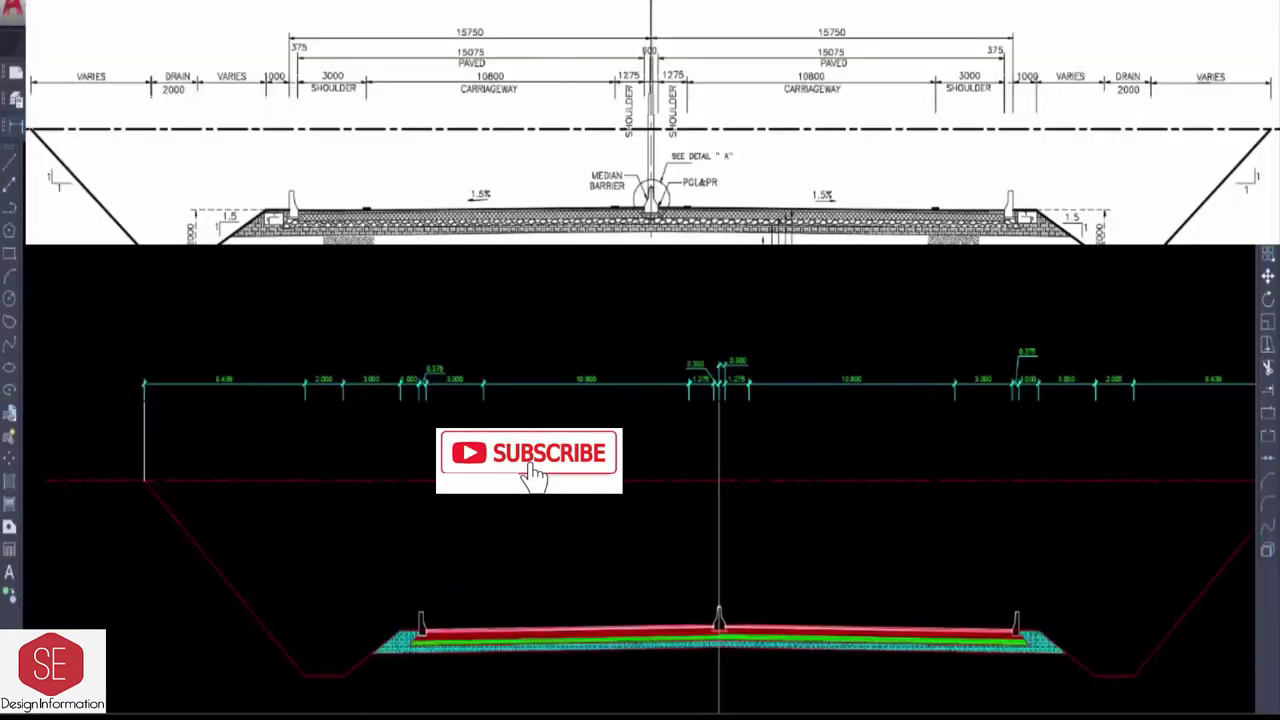
- Add 15.750 dimensions from the centre line to each barrier, above the chain
left_click(718, 400)
left_click(1018, 400)
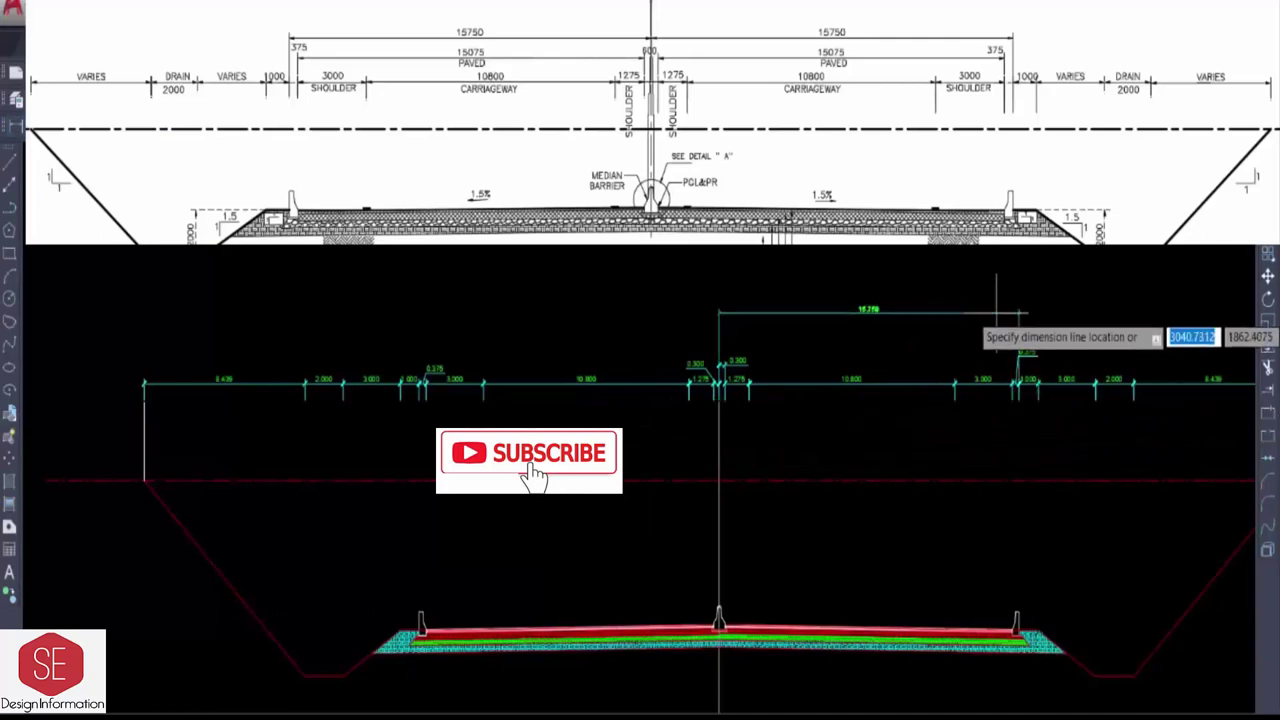
left_click(858, 326)
scroll(858, 343, "up", 2)
key("Return")
left_click(634, 430)
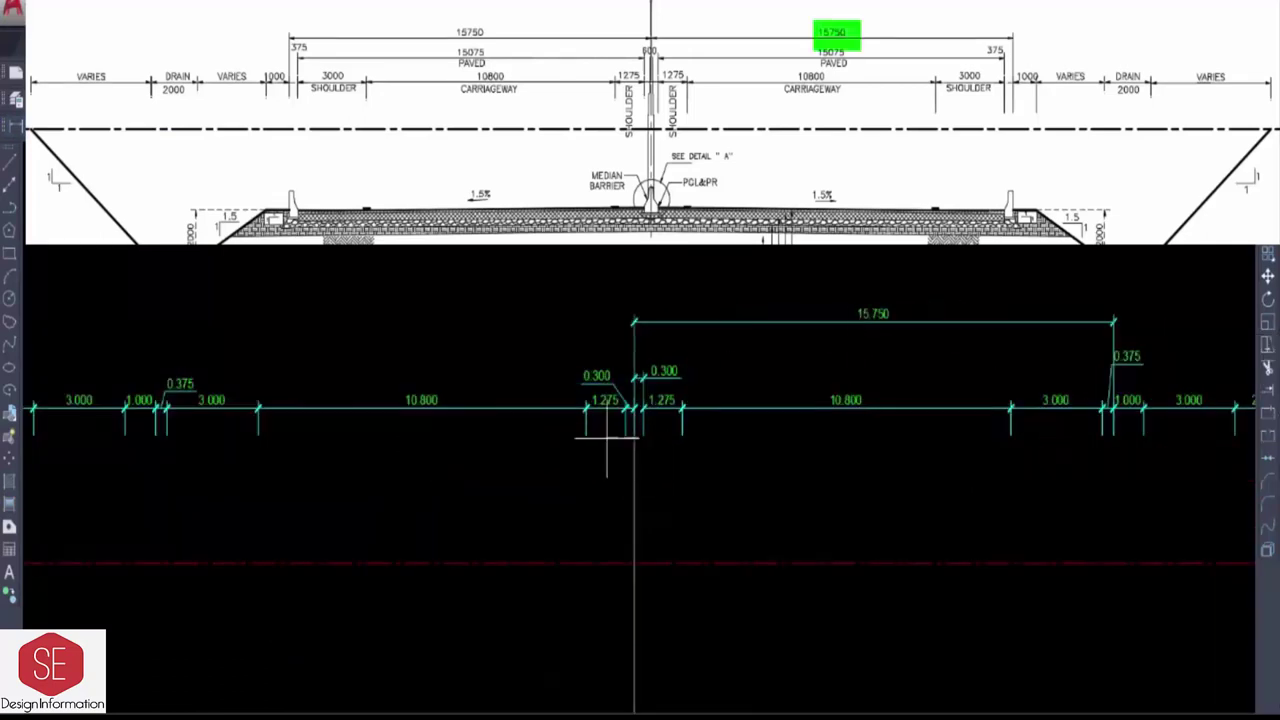
left_click(155, 410)
left_click(180, 322)
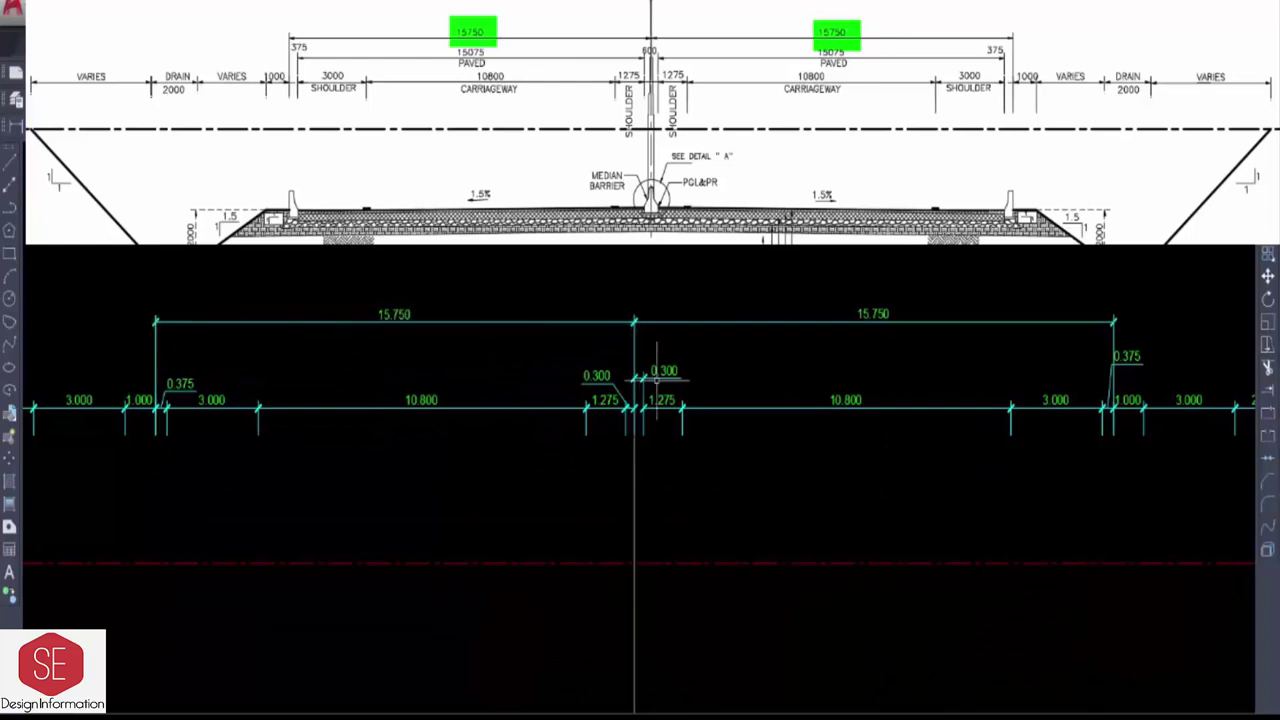
- Add 15.075 paved-width dimensions on each side of the centre line
key("Return")
left_click(643, 436)
left_click(1102, 436)
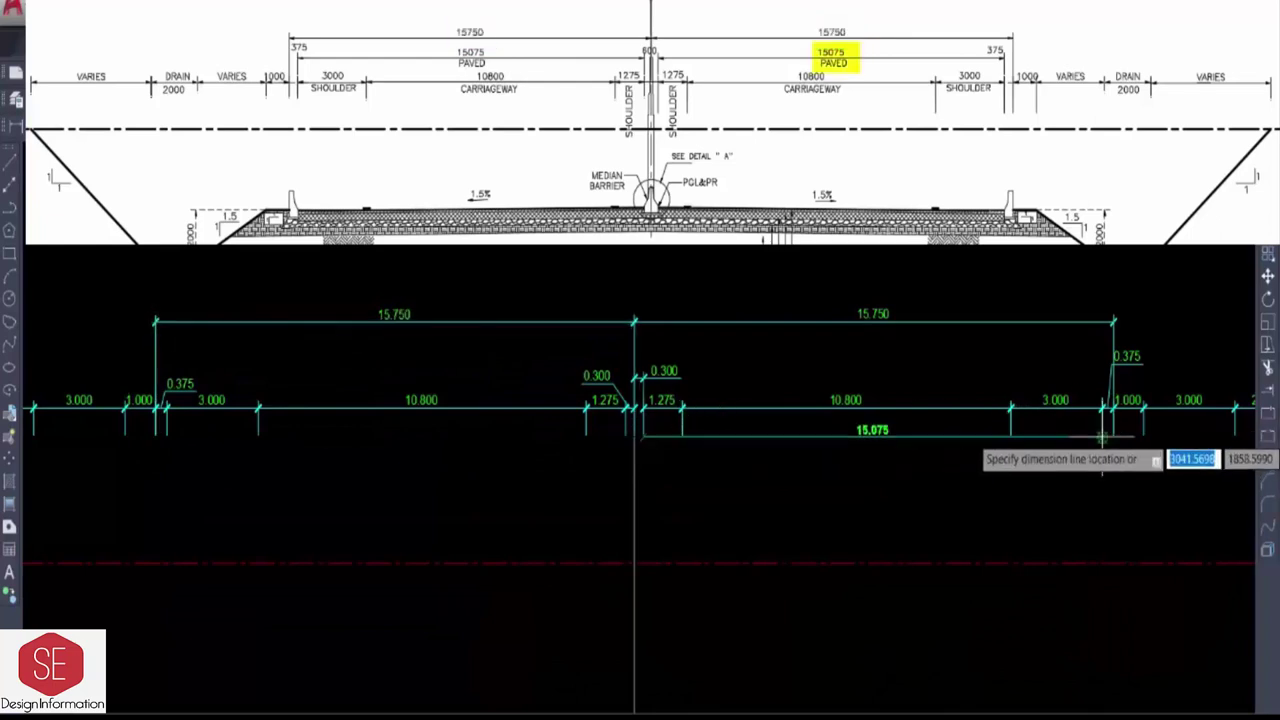
left_click(1102, 342)
key("Return")
left_click(634, 436)
left_click(165, 404)
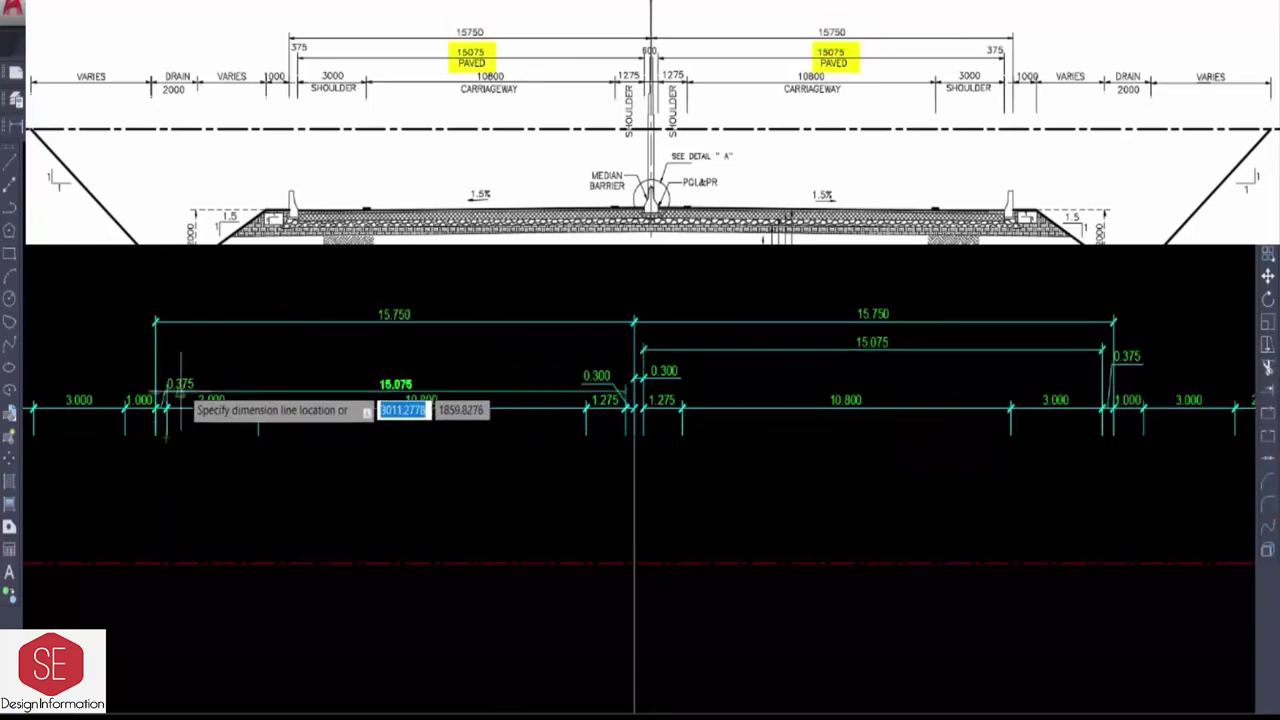
left_click(180, 335)
scroll(983, 530, "down", 3)
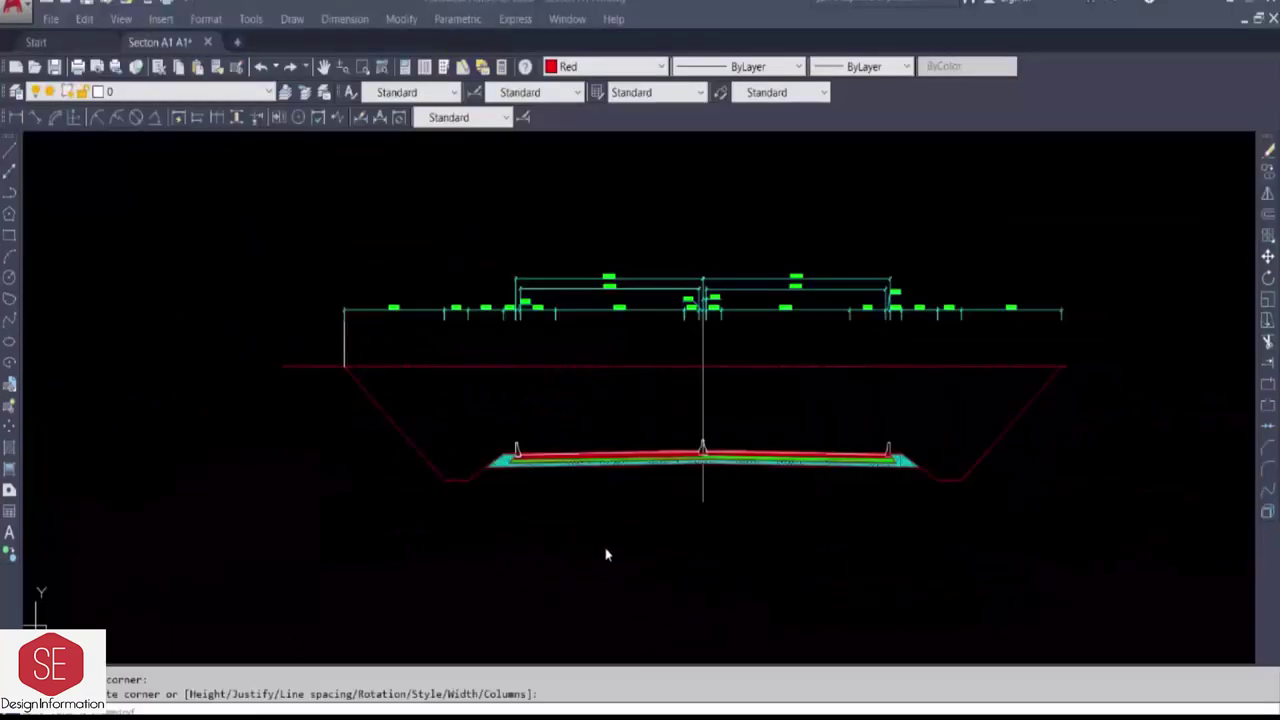
- Draw the title text box below the section and start typing the title
left_click(581, 546)
left_click(918, 617)
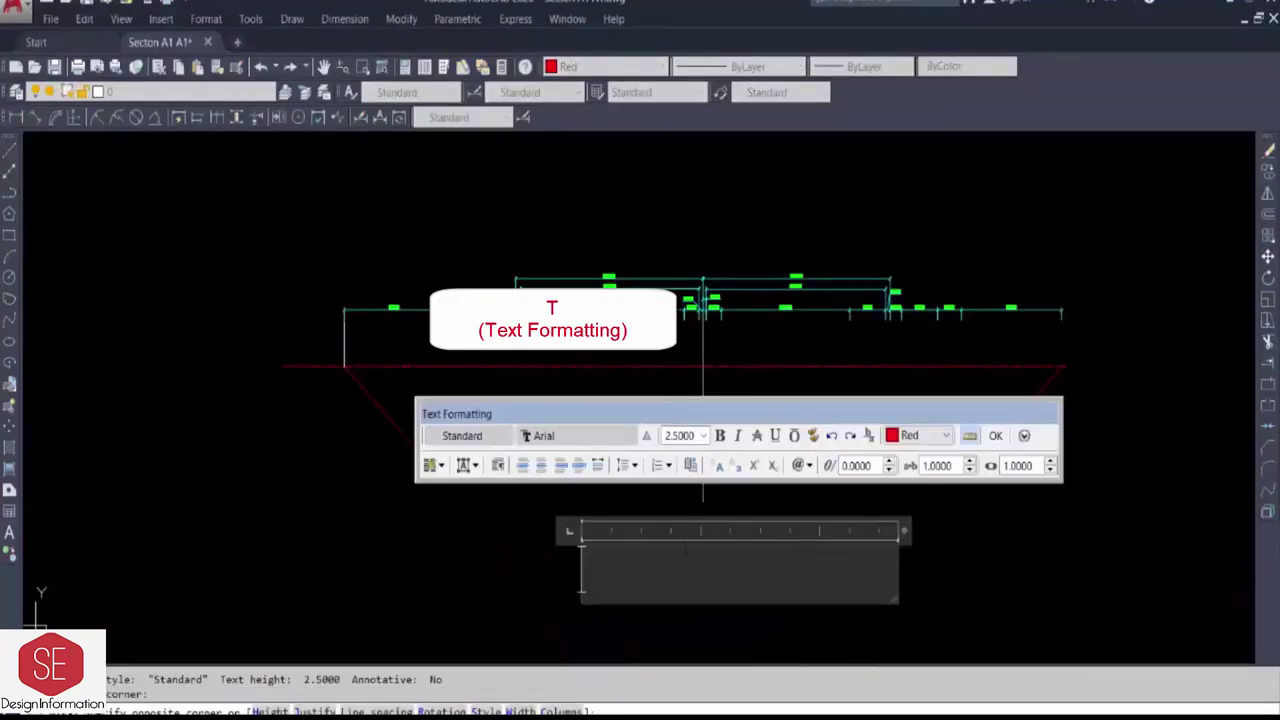
type("S")
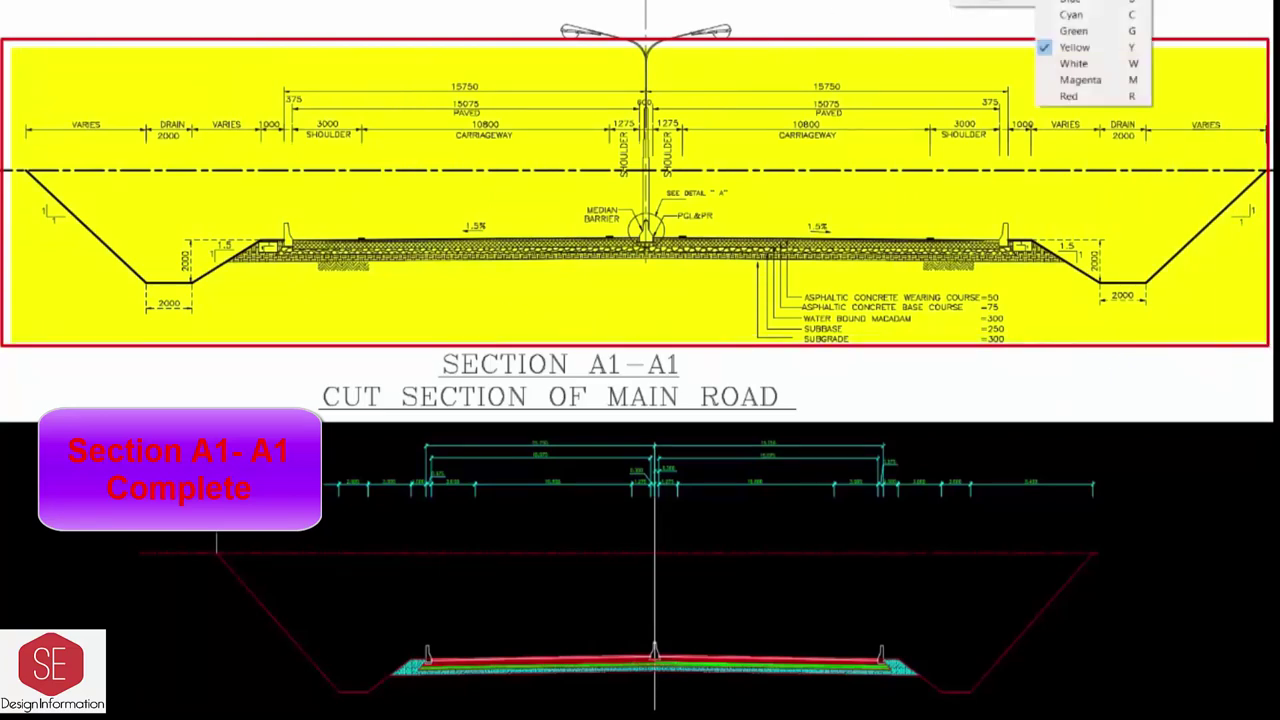
- Bring the Section A1-A1 reference image back on screen for comparison
left_click(1086, 63)
left_click_drag(443, 358, 683, 375)
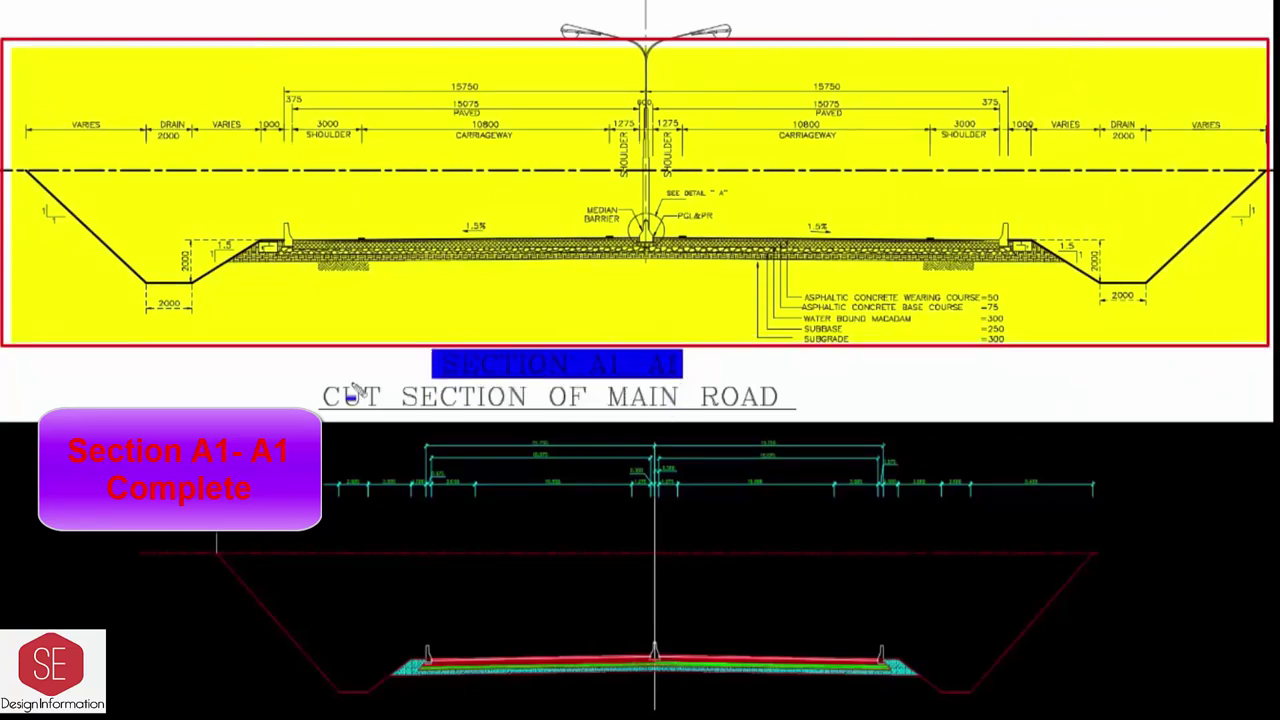
left_click_drag(300, 402, 792, 404)
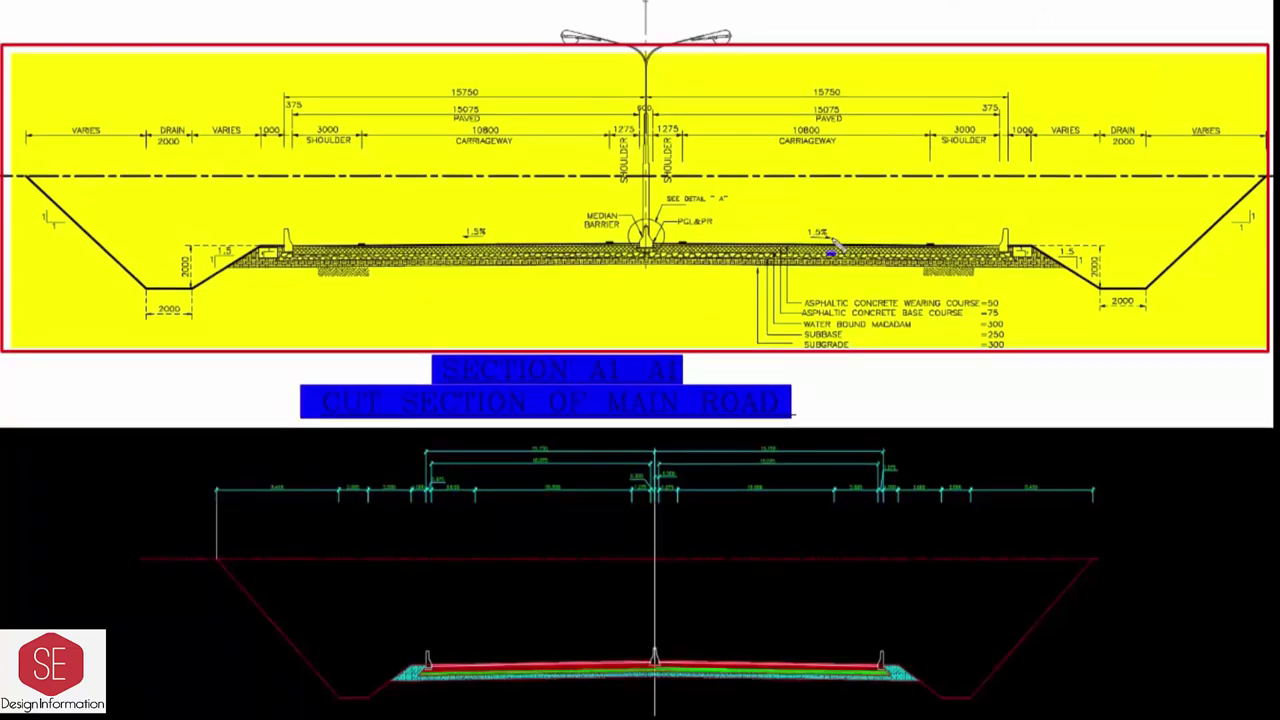
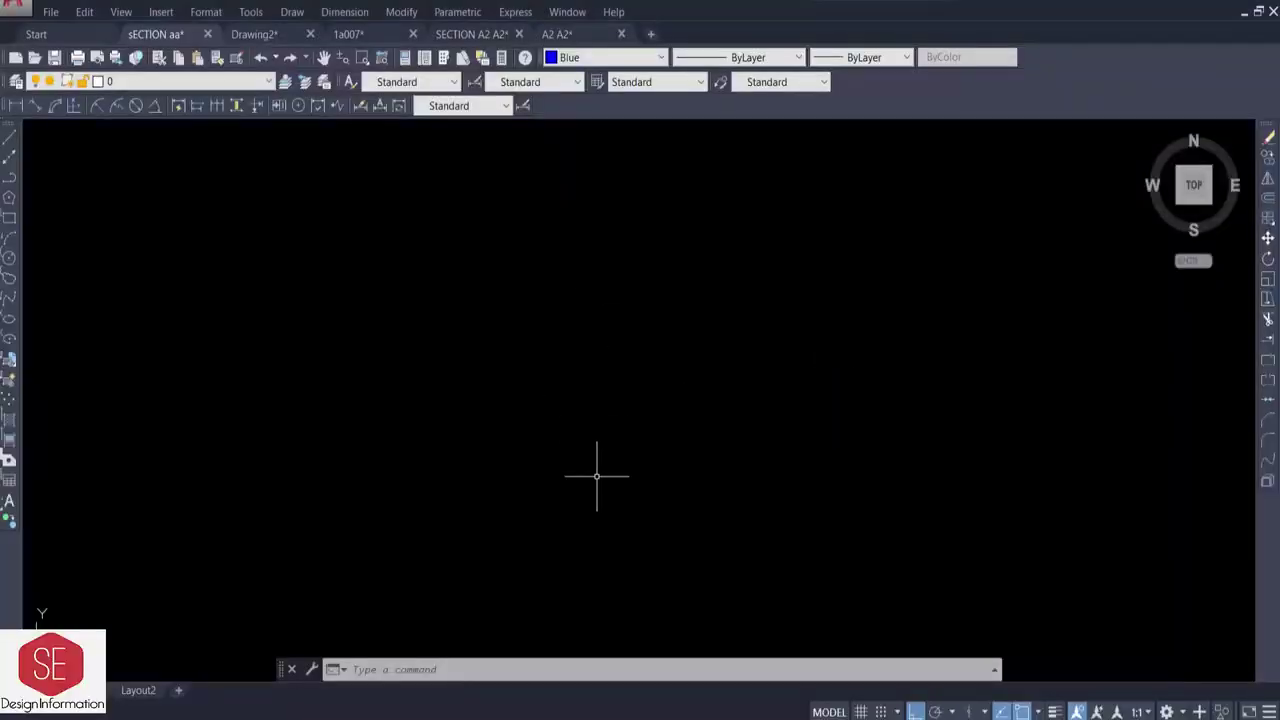
- Draw a vertical centre line for the road cross-section
type("L")
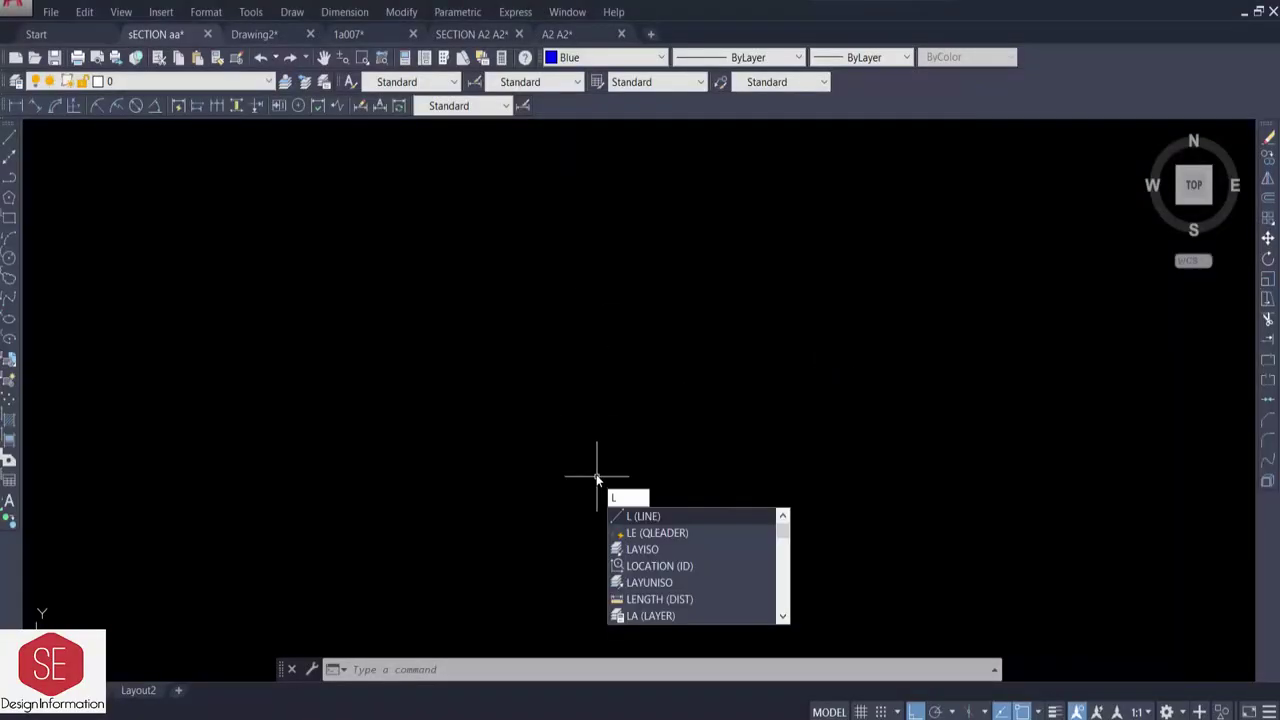
key("Return")
left_click(585, 415)
left_click(582, 600)
key("Escape")
- Offset the centre line 15.750 to each side to mark the road edges
type("o")
key("Return")
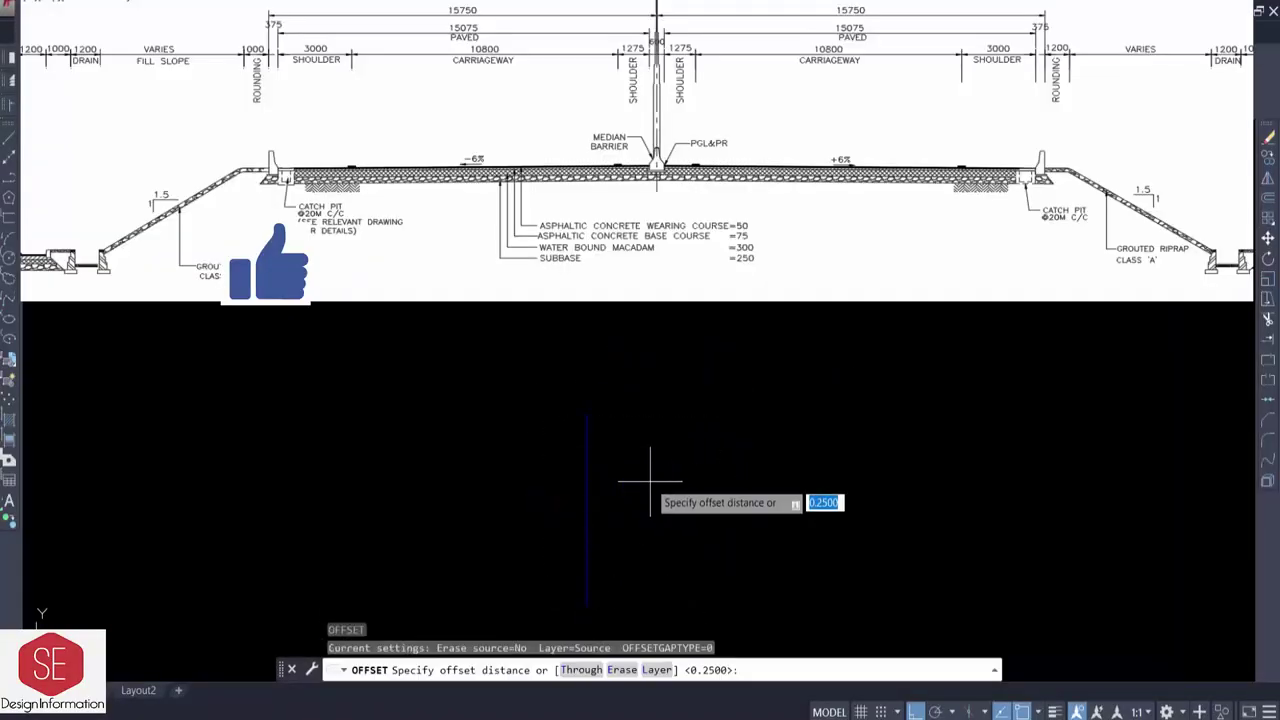
type("15.750")
key("Return")
left_click(586, 487)
left_click(696, 499)
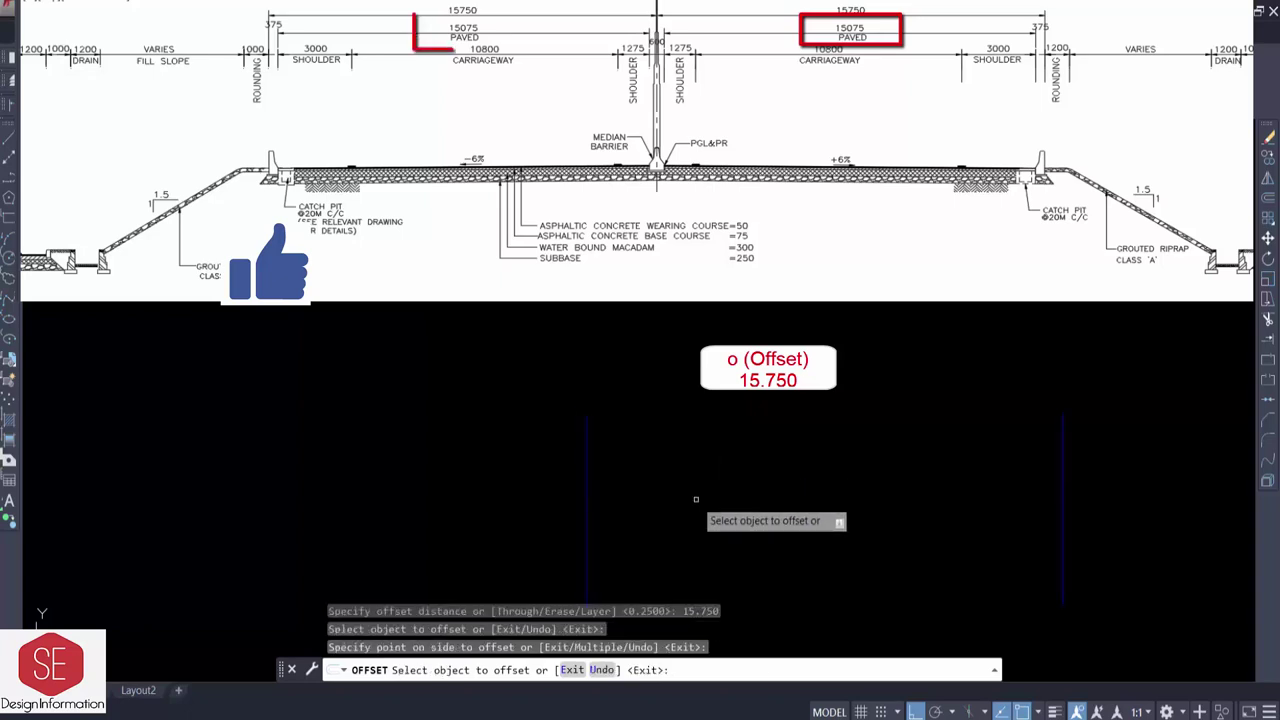
left_click(588, 486)
left_click(560, 480)
key("Escape")
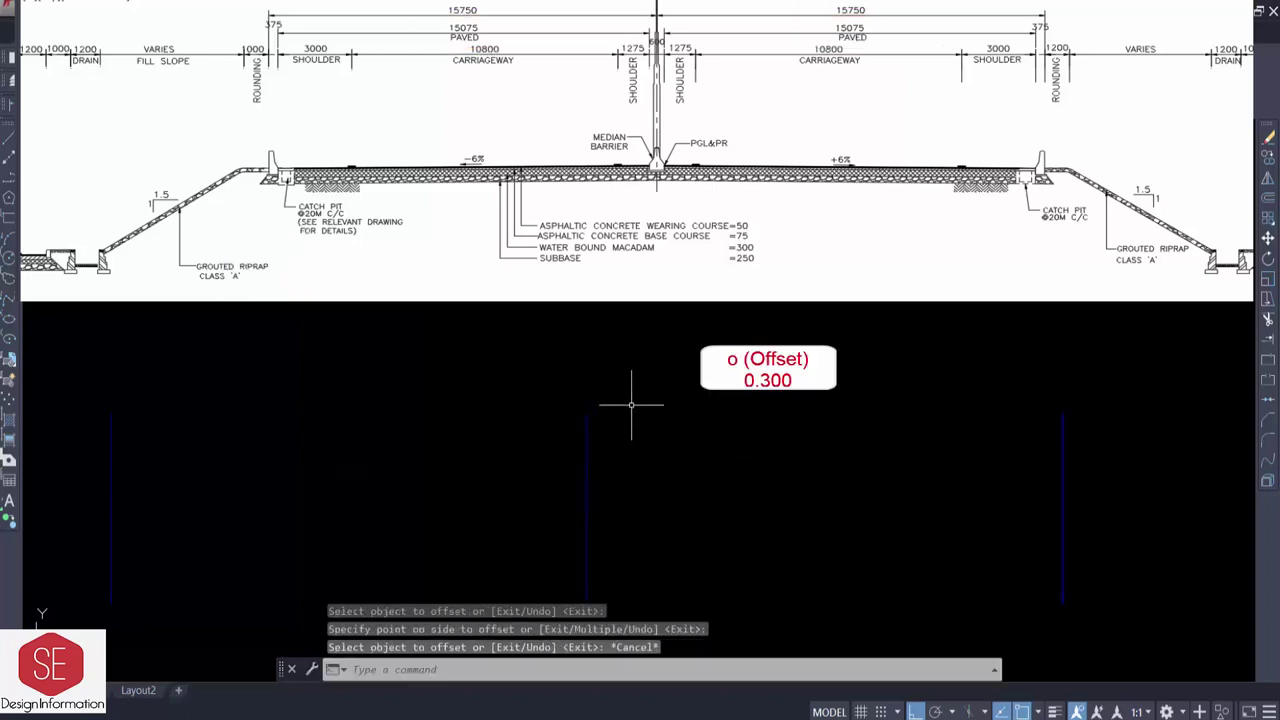
type("o")
- Offset the centre line 0.3 to each side for the median
key("Return")
type(".3")
key("Return")
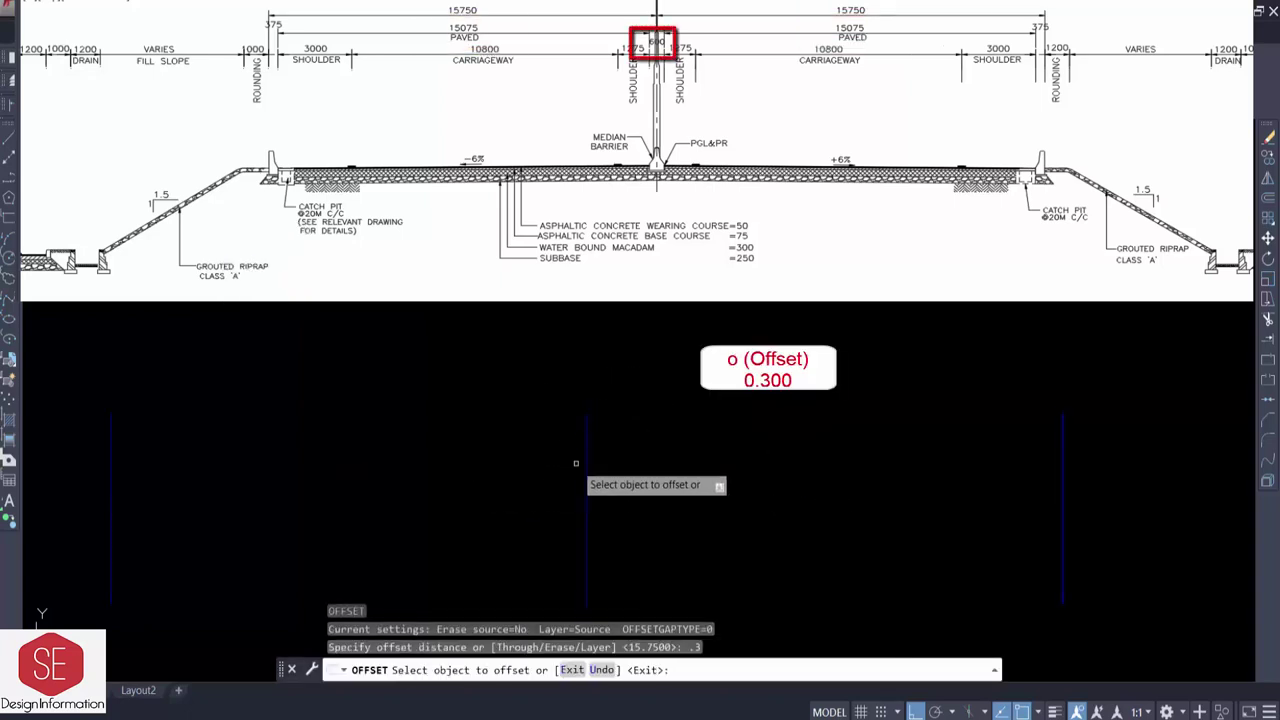
left_click(586, 464)
left_click(588, 463)
left_click(588, 464)
left_click(571, 466)
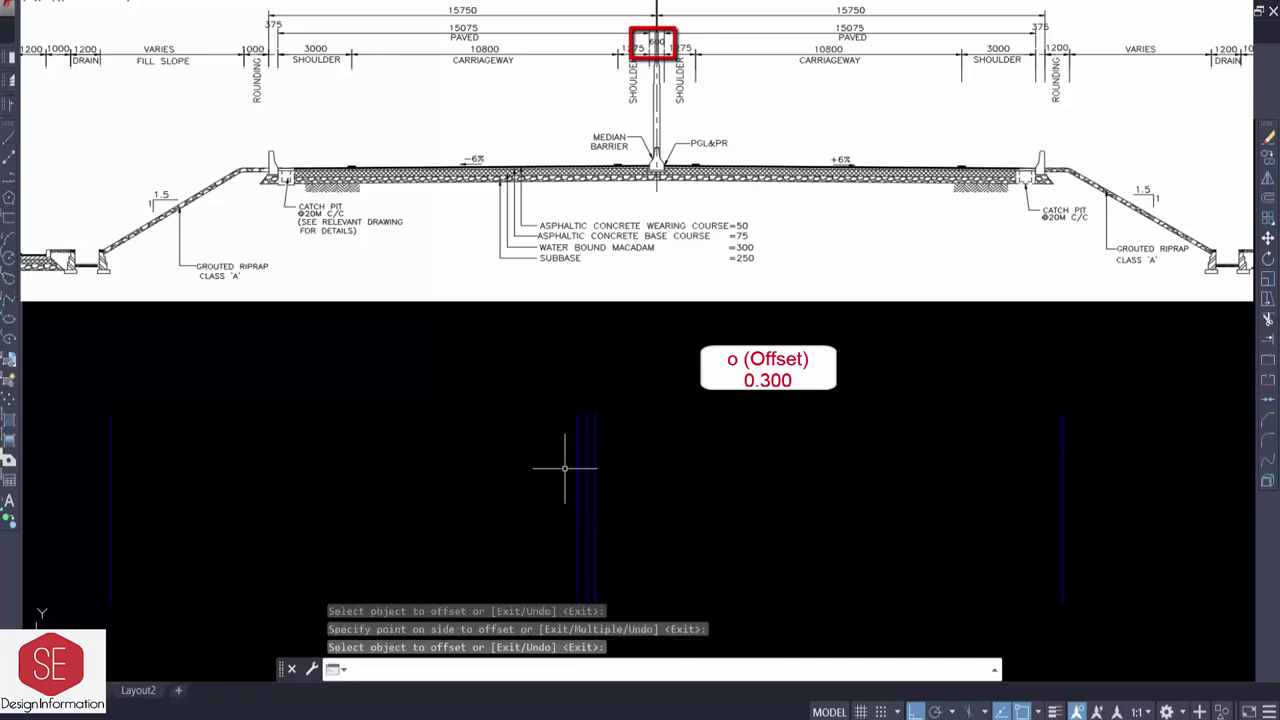
- Add a 0.375 parallel line beside the outer road edge
key("Return")
key("Return")
key("Return")
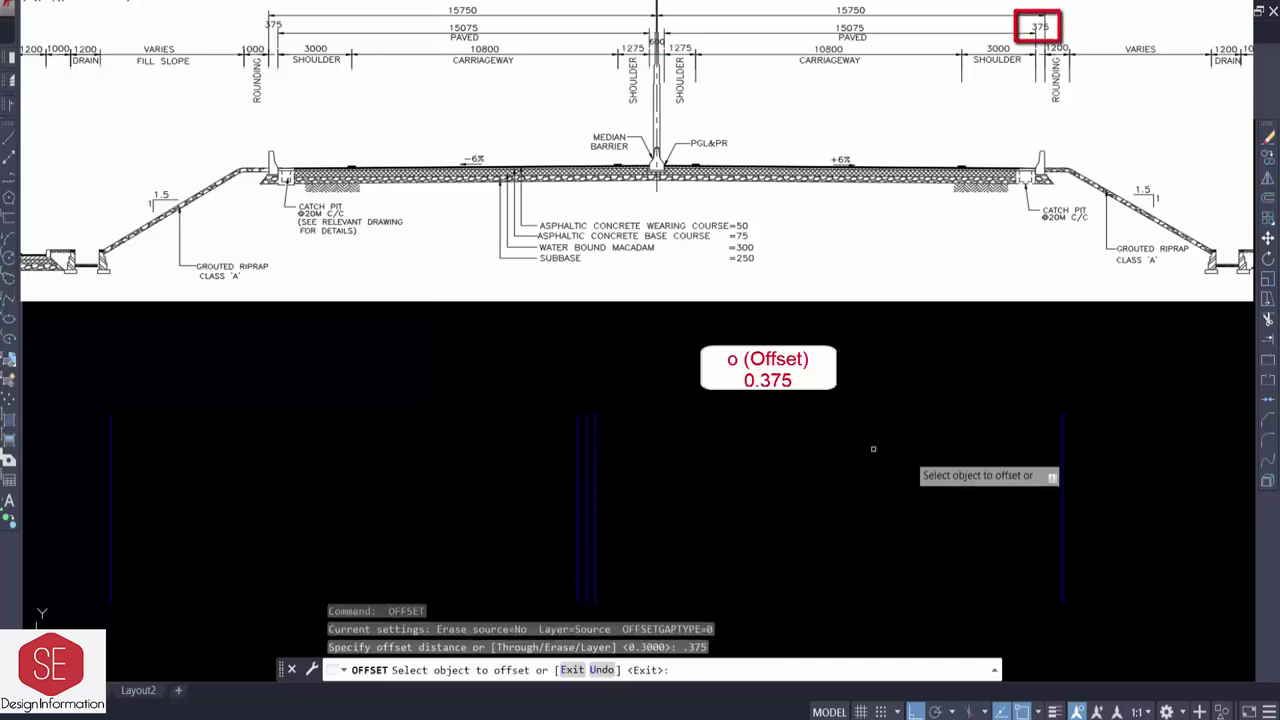
left_click(1062, 471)
left_click(119, 427)
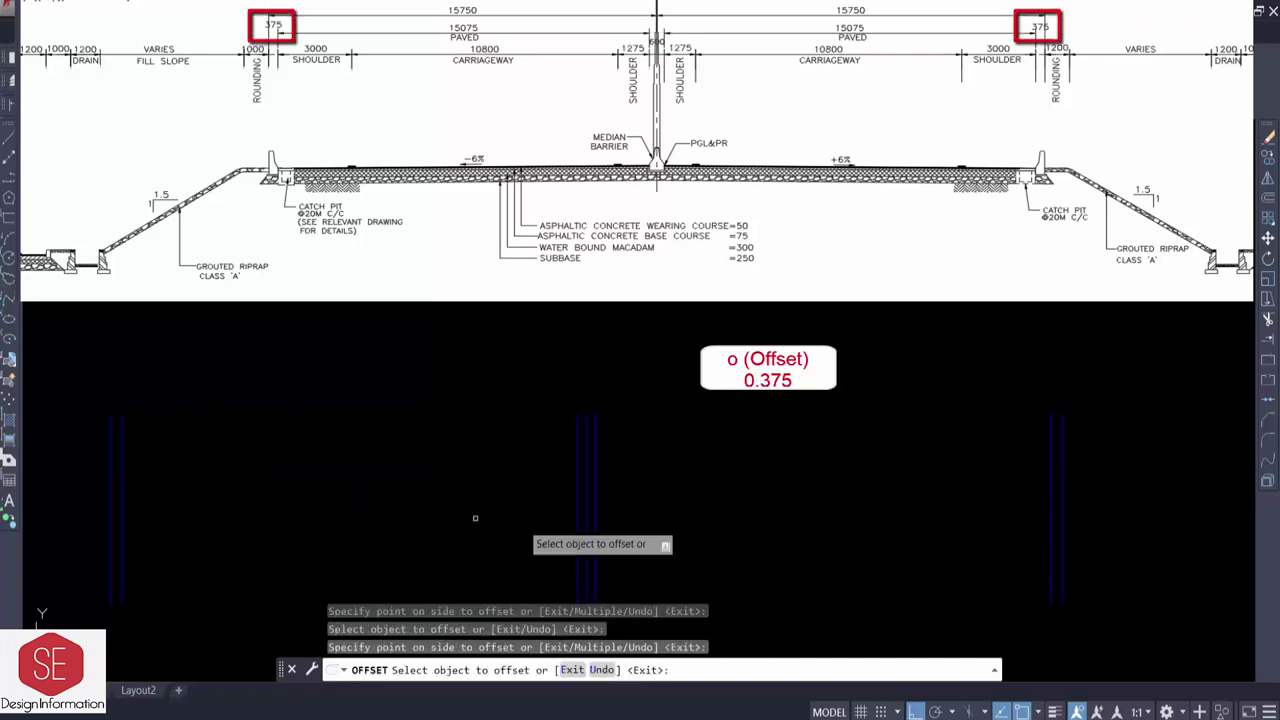
key("Escape")
scroll(800, 474, "down", 2)
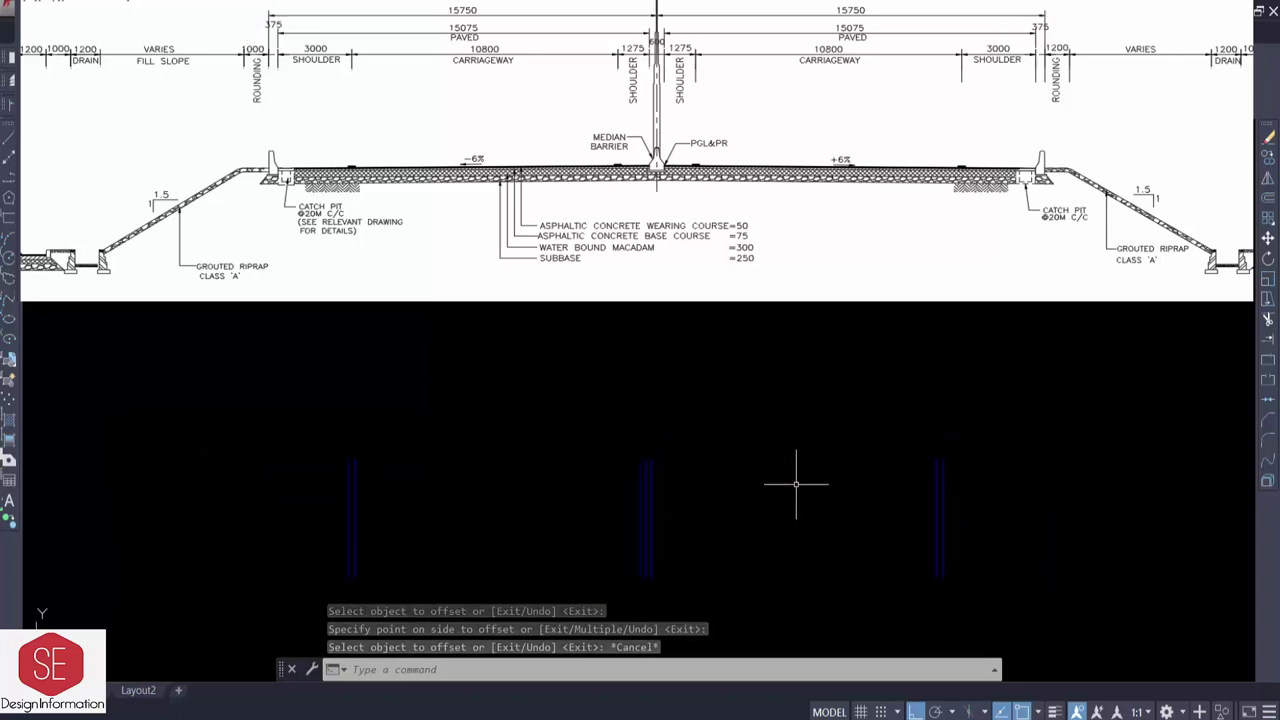
- Draw horizontal lines across the tops of the vertical set-out lines
type("l")
key("Return")
left_click(652, 462)
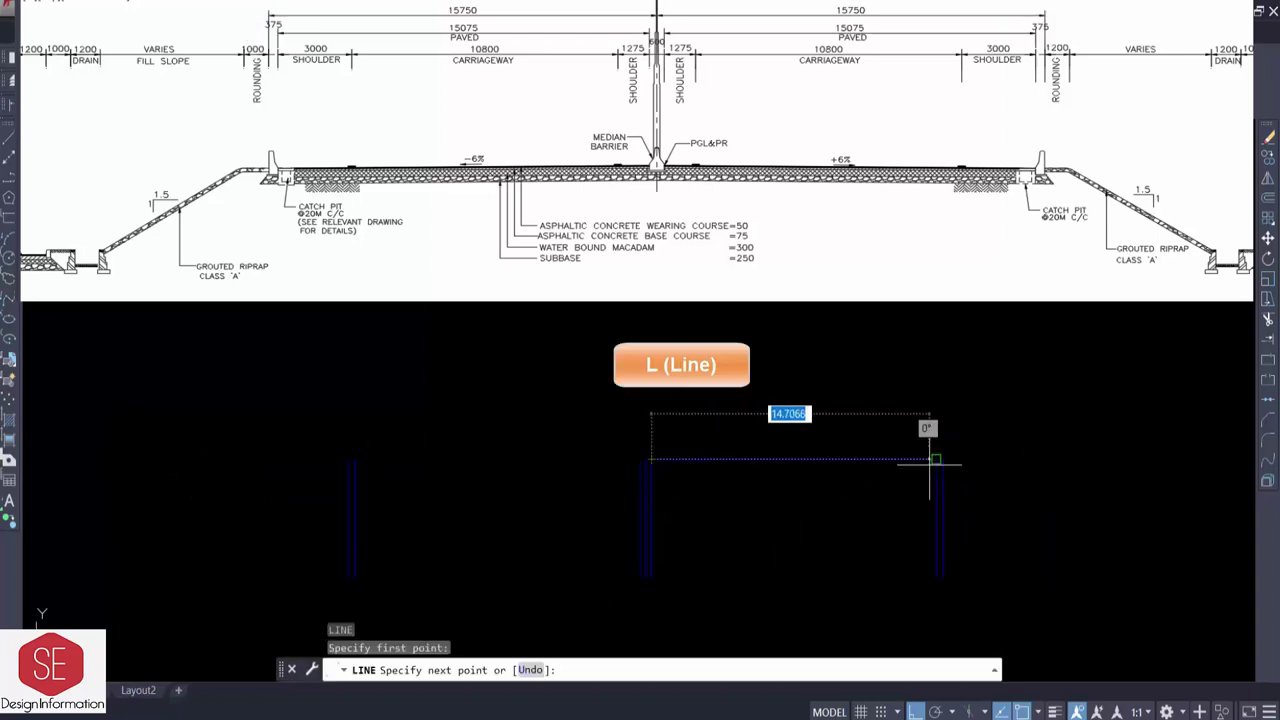
left_click(926, 459)
key("Return")
- Check that both spans measure 15.075 with linear dimensions, then erase the dimensions
key("Return")
left_click(641, 459)
key("Escape")
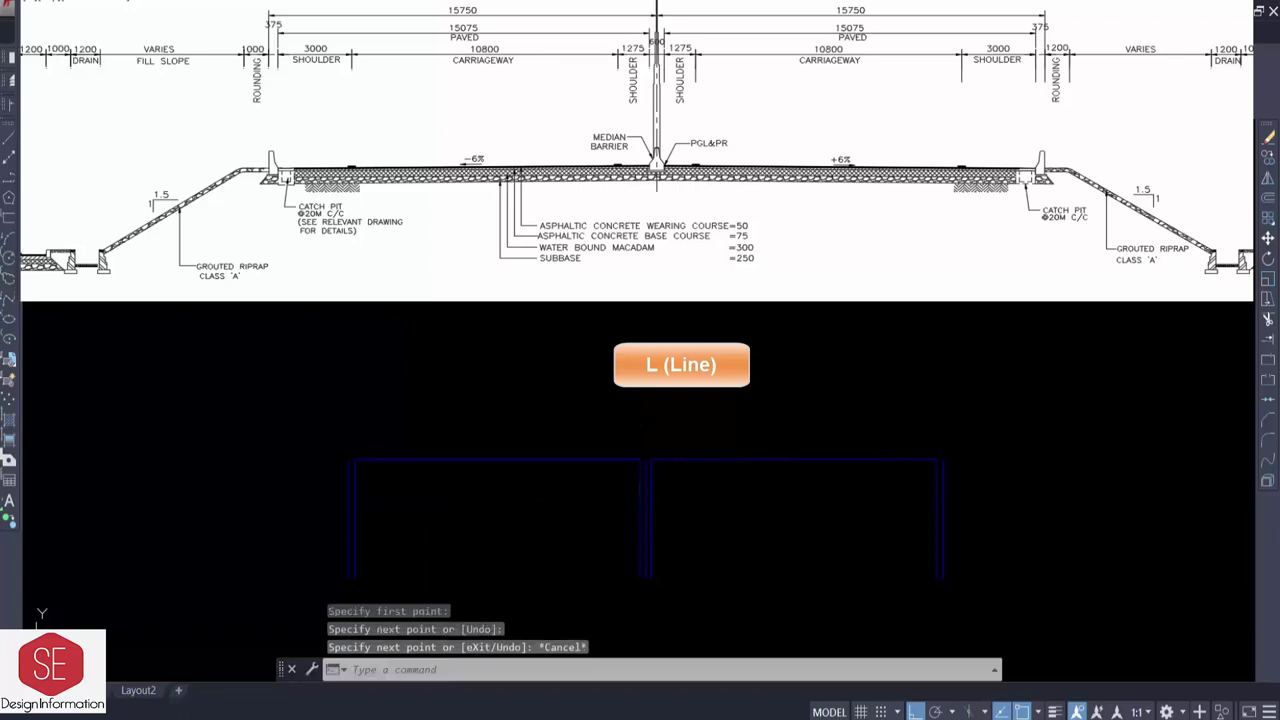
type("dli")
key("Return")
left_click(355, 459)
left_click(641, 459)
left_click(642, 441)
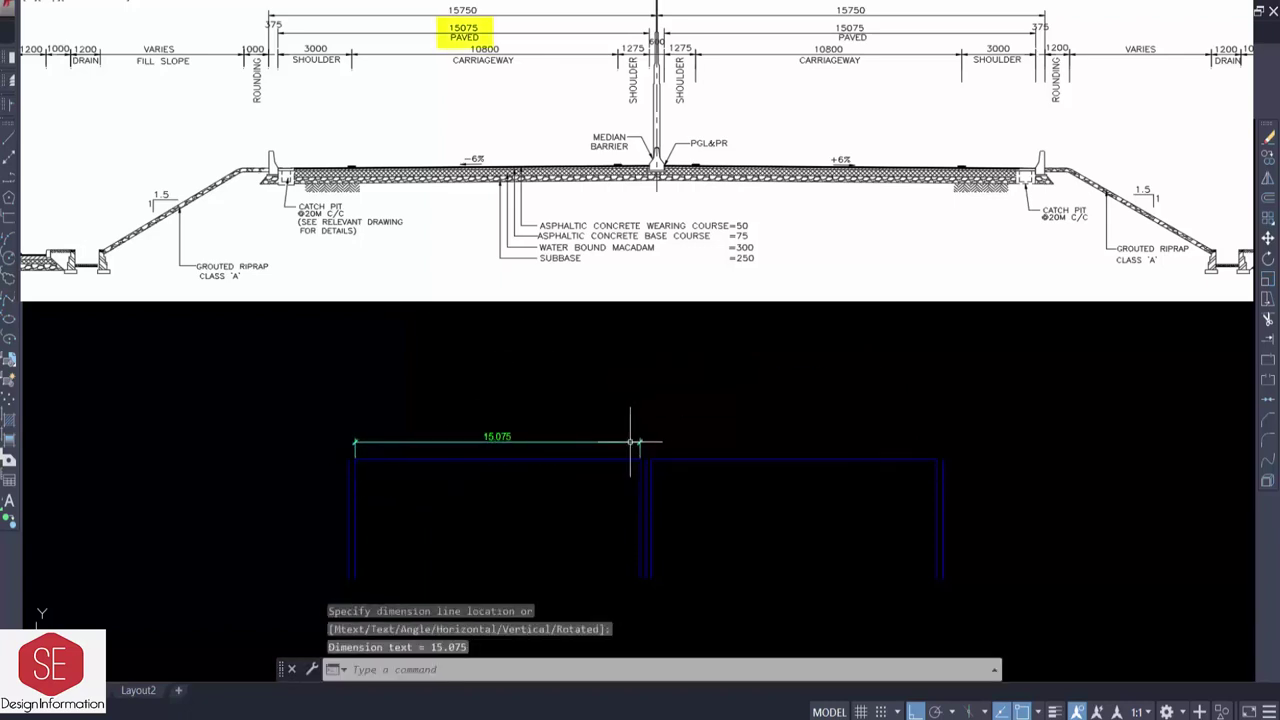
key("Return")
left_click(652, 459)
left_click(936, 459)
left_click(931, 438)
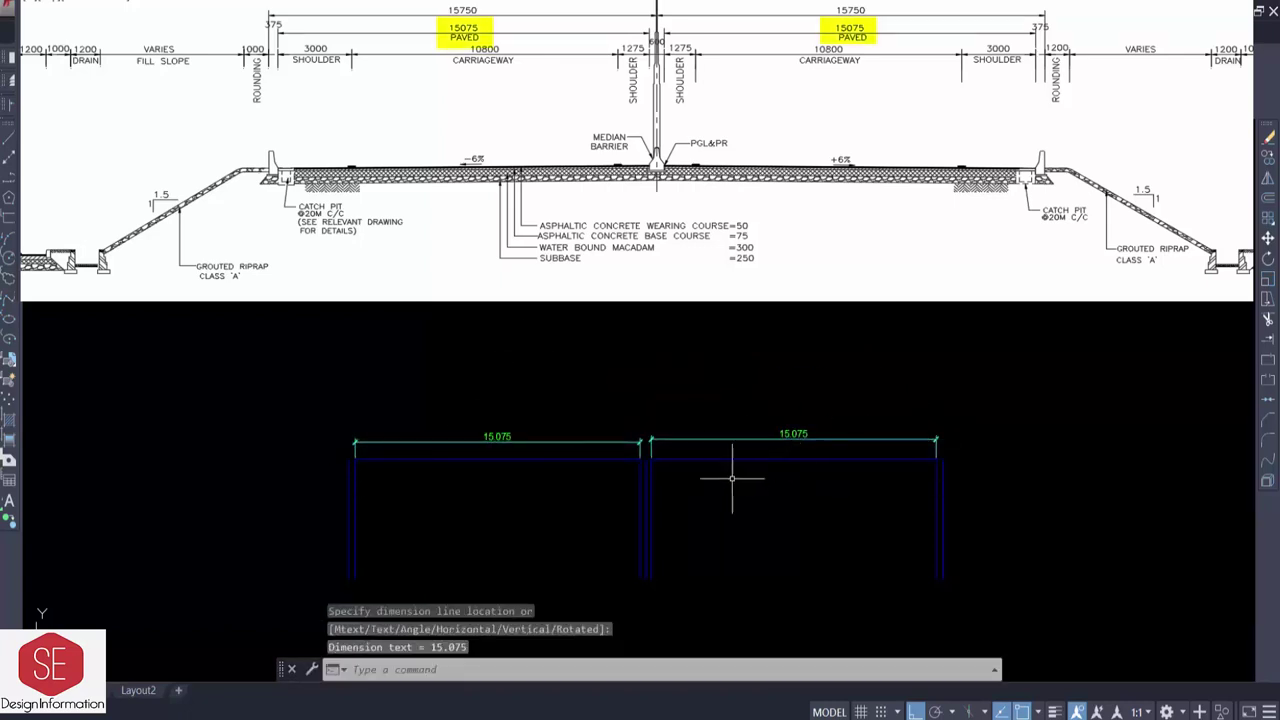
left_click(800, 438)
left_click(492, 440)
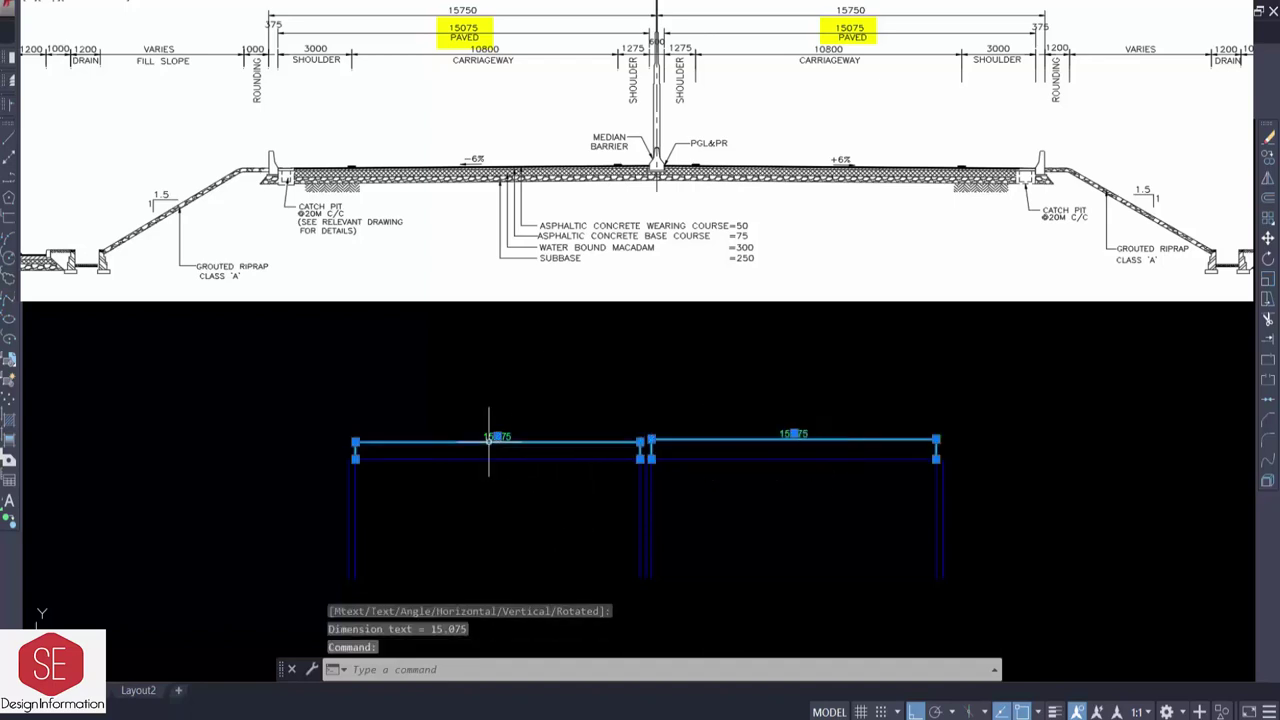
type("e")
key("Return")
- Offset the right top line 0.904 upward as a slope guide
type("o")
key("Return")
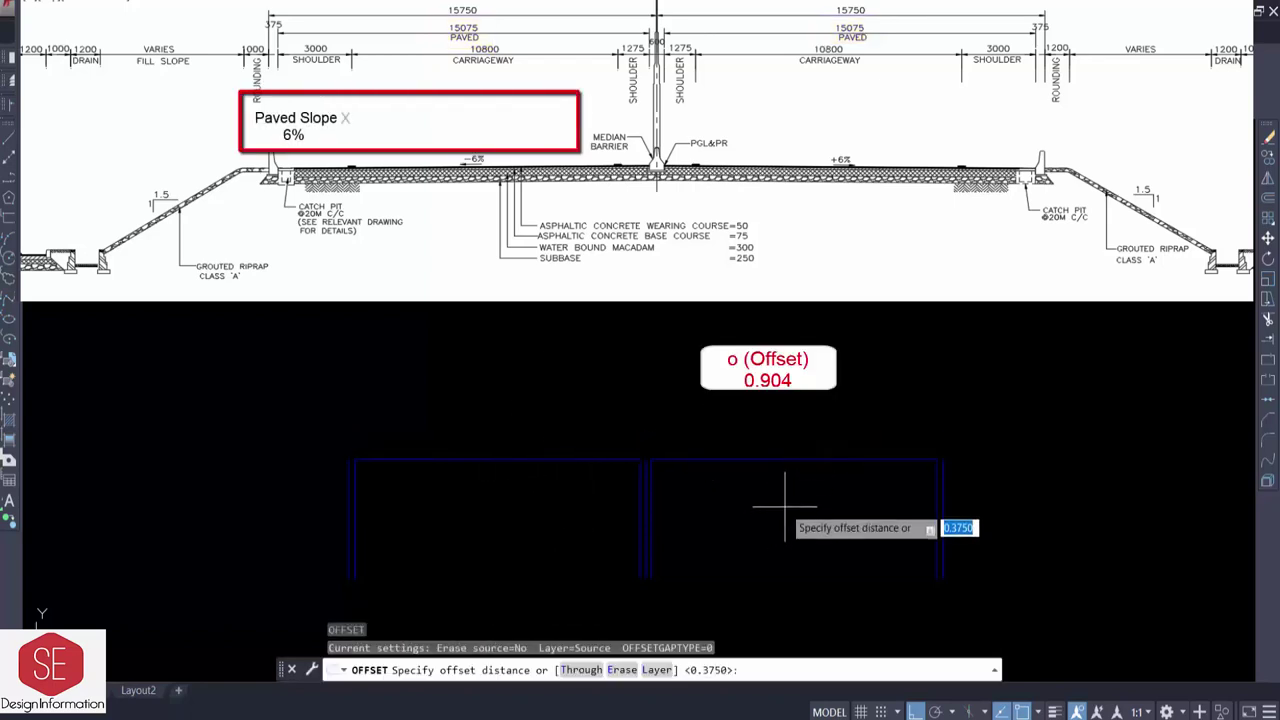
type("0.904")
key("Return")
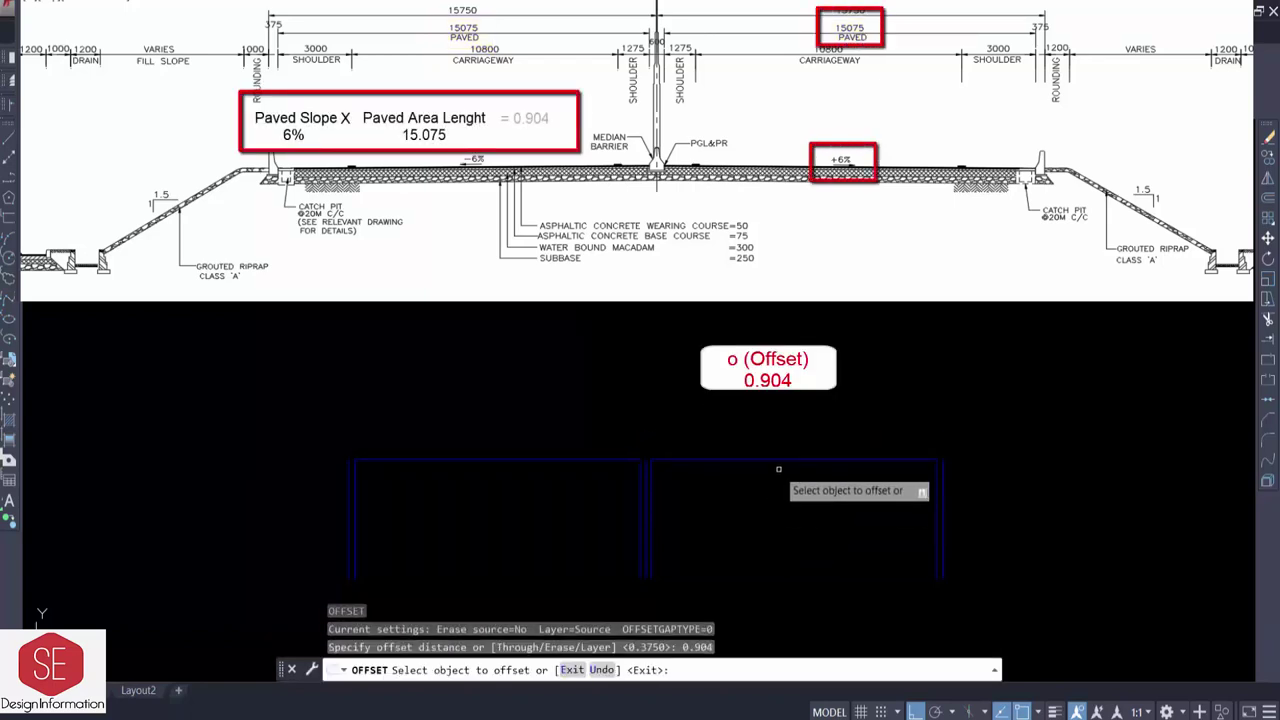
left_click(780, 460)
left_click(777, 447)
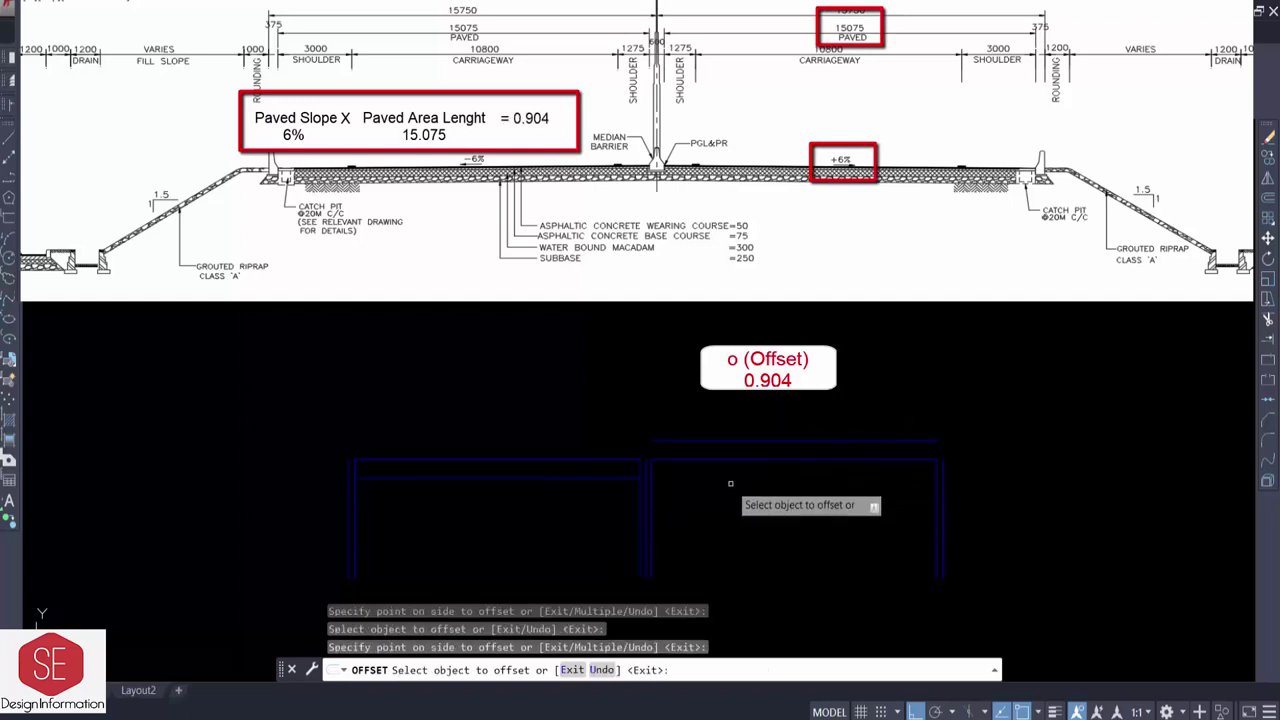
key("Escape")
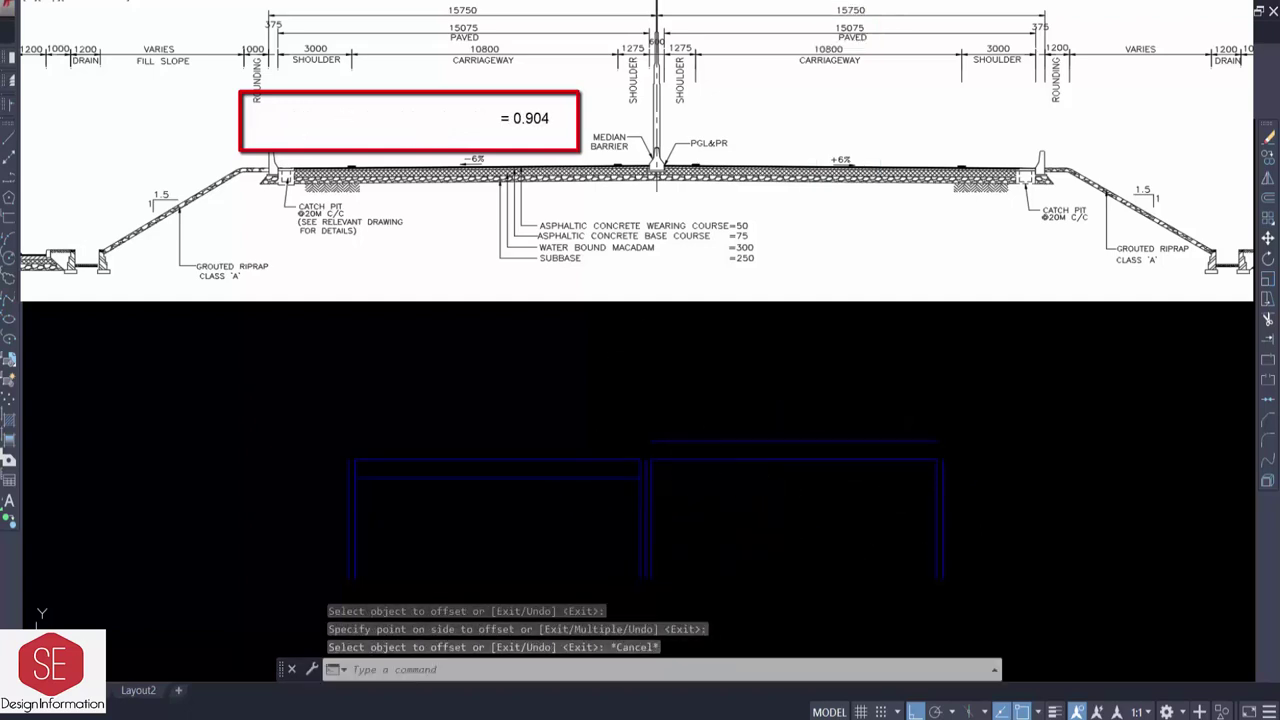
- Draw the sloped road-surface line from the low end up to the raised guide
type("l")
key("Return")
left_click(936, 440)
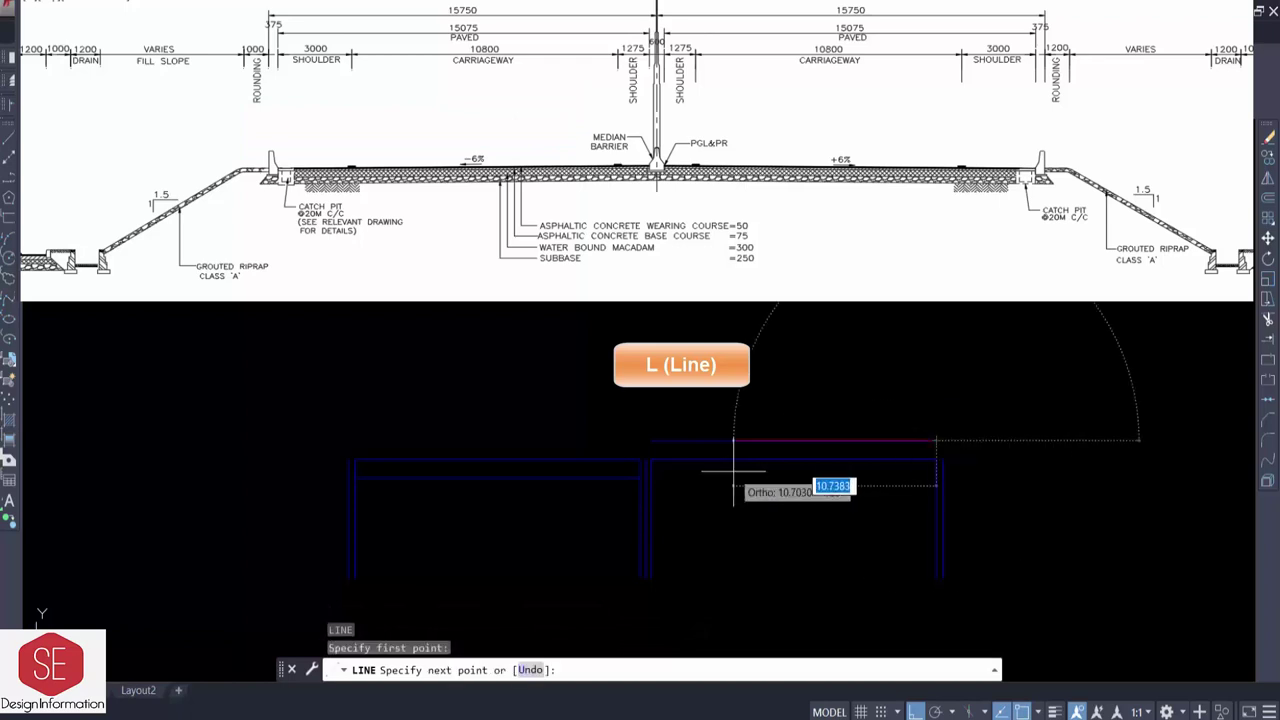
scroll(700, 450, "up", 5)
key("ctrl+z")
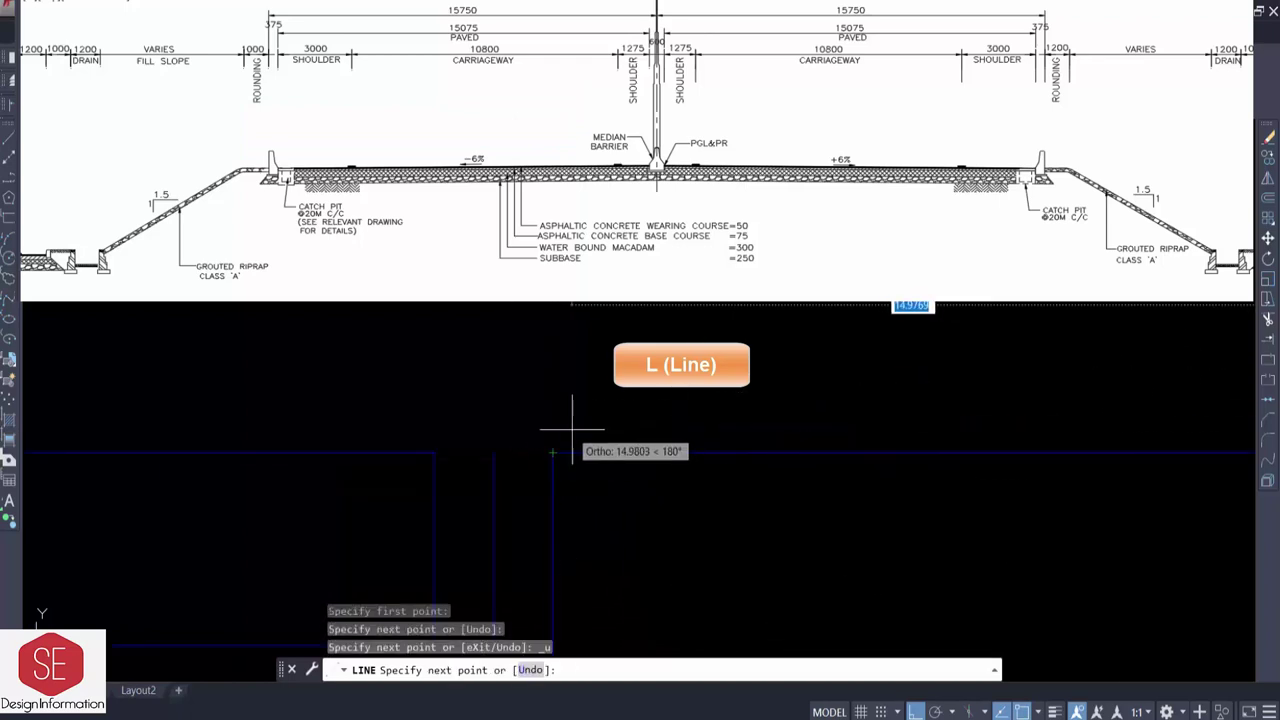
key("Escape")
key("Return")
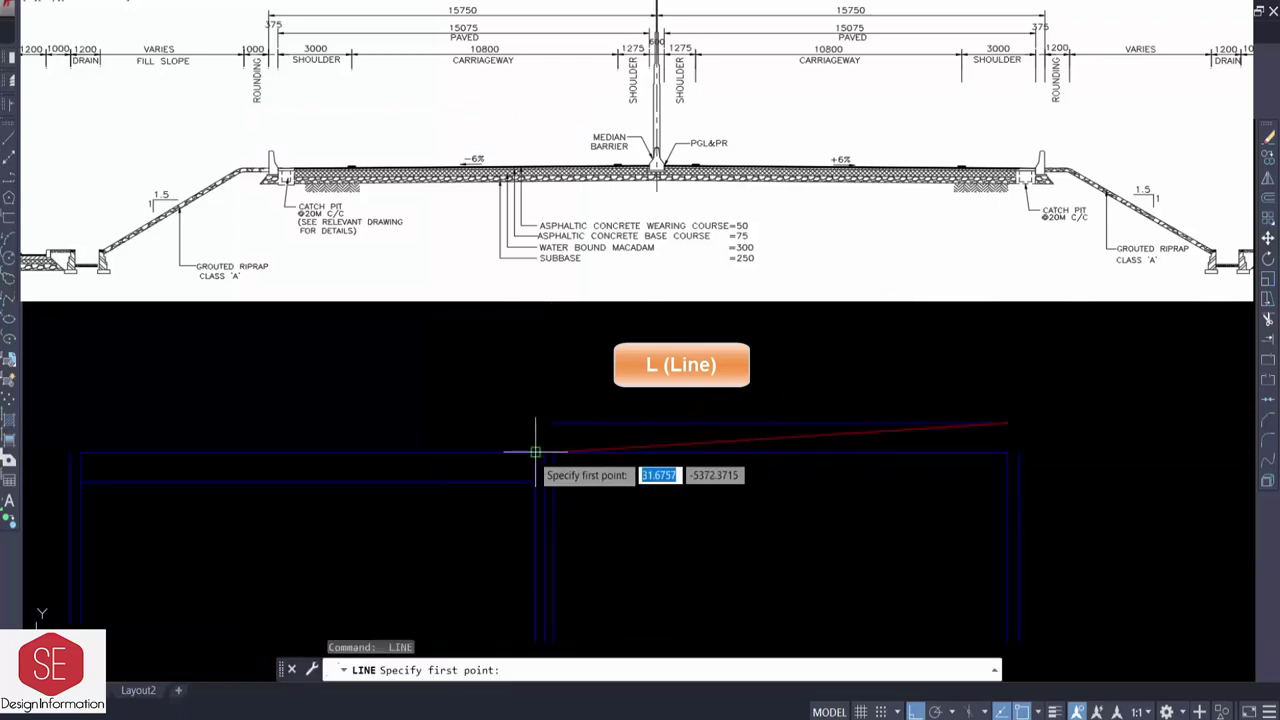
left_click(536, 452)
left_click(81, 481)
key("Escape")
- Erase the raised horizontal construction line
left_click(694, 452)
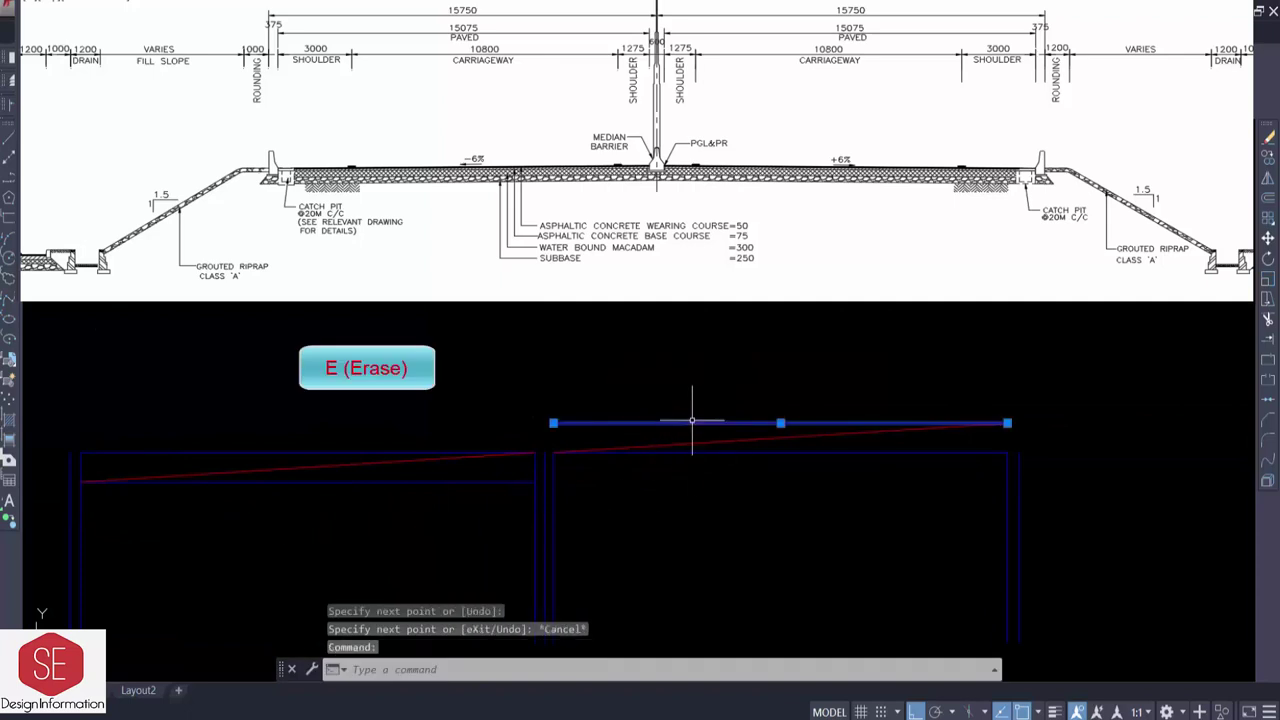
type("E")
key("Return")
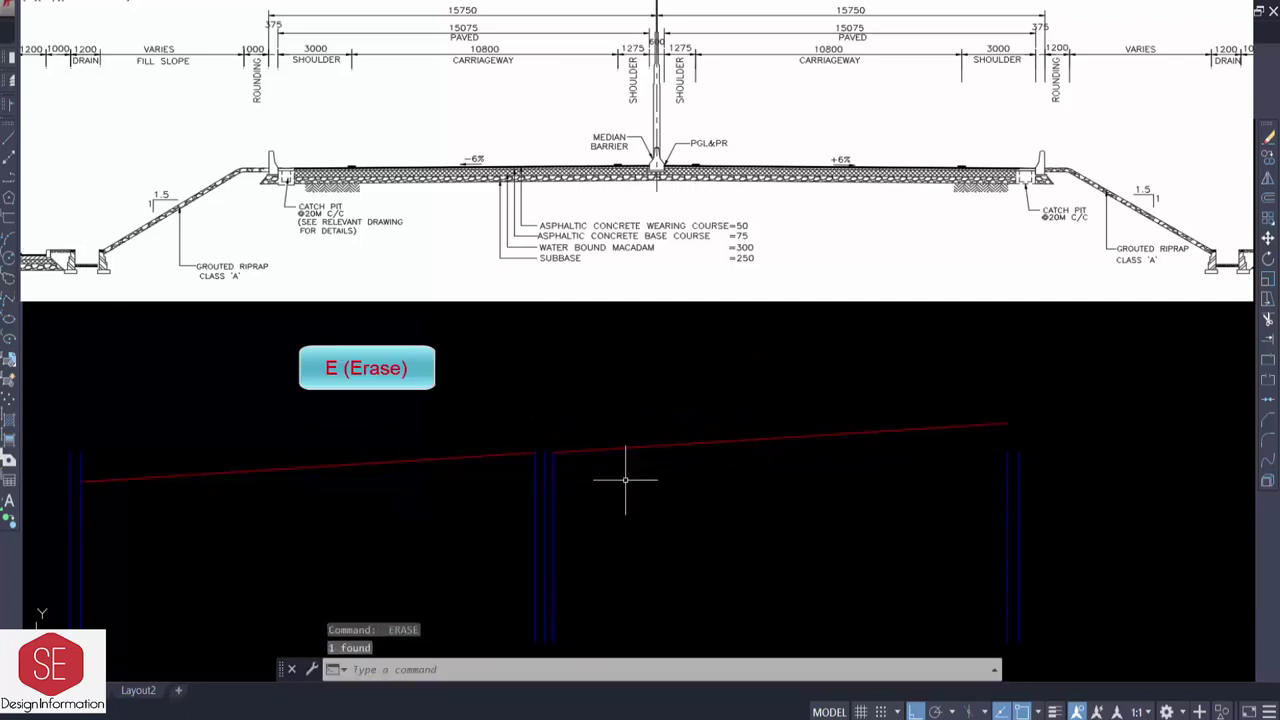
key("Return")
left_click(535, 516)
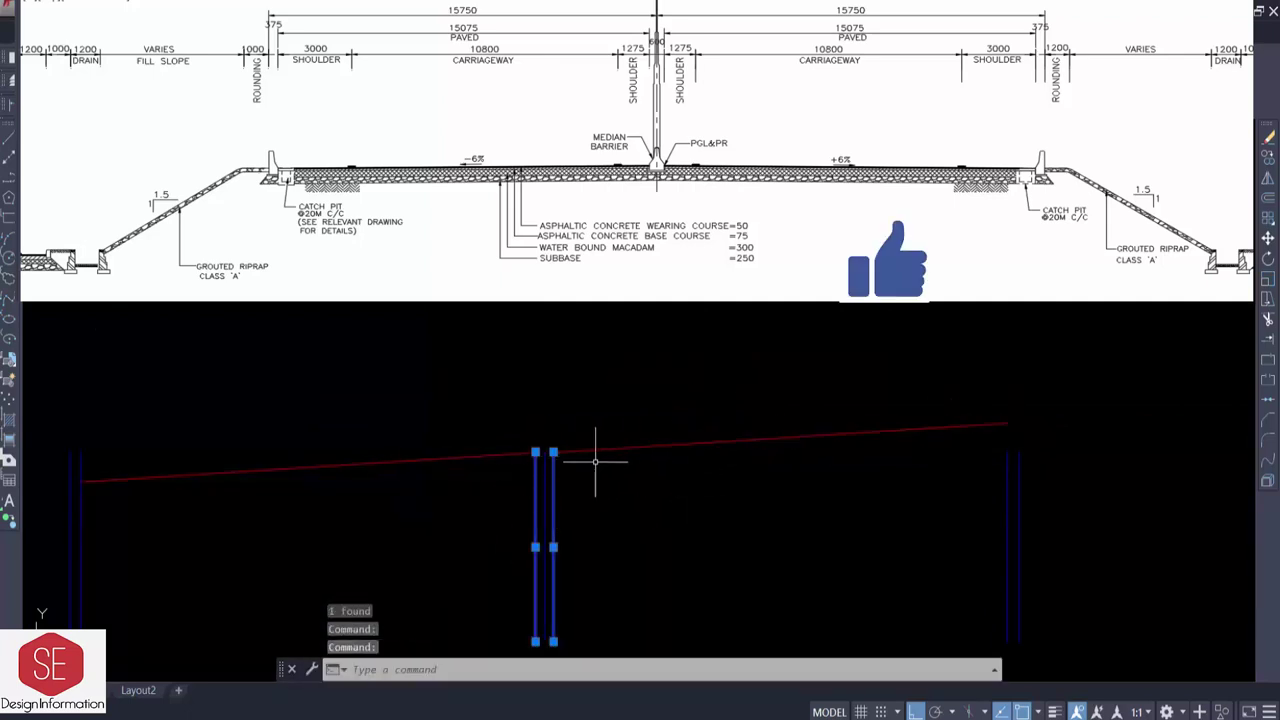
key("Escape")
- Draw a short vertical line at the left part of the surface line
type("L")
key("Return")
left_click(520, 460)
left_click(520, 473)
key("Escape")
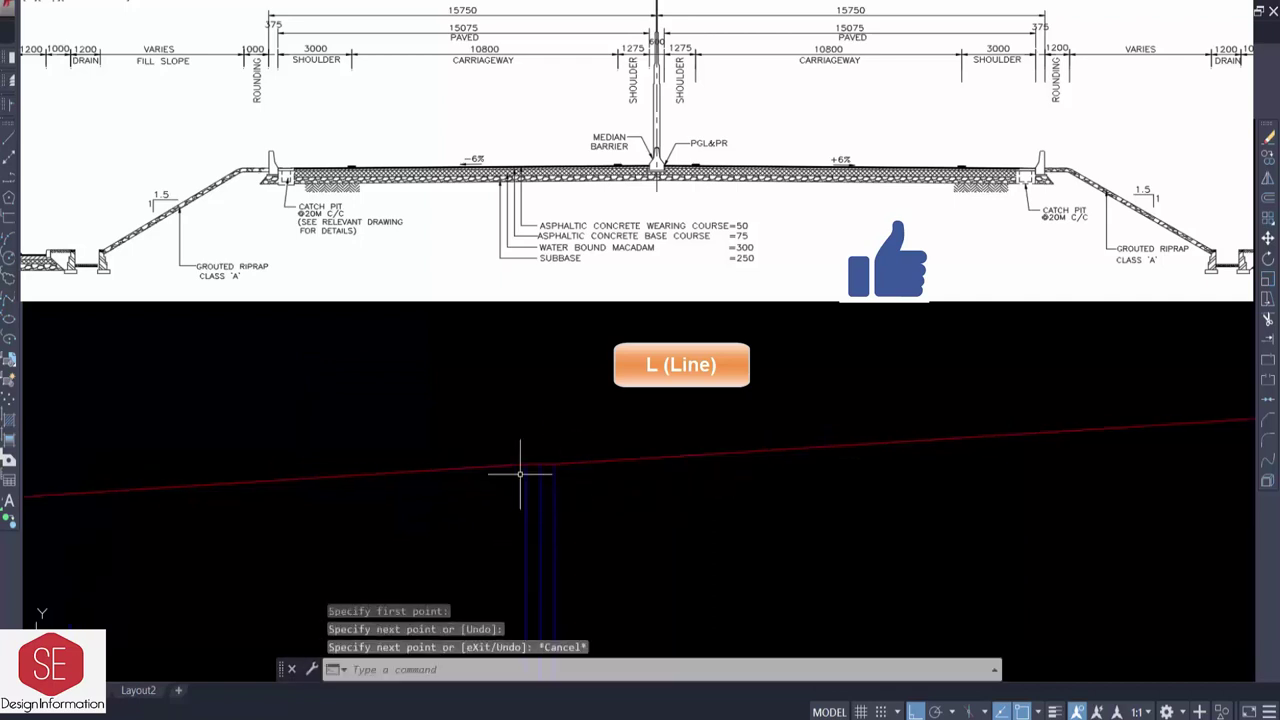
scroll(520, 473, "up", 3)
key("Escape")
scroll(712, 397, "down", 5)
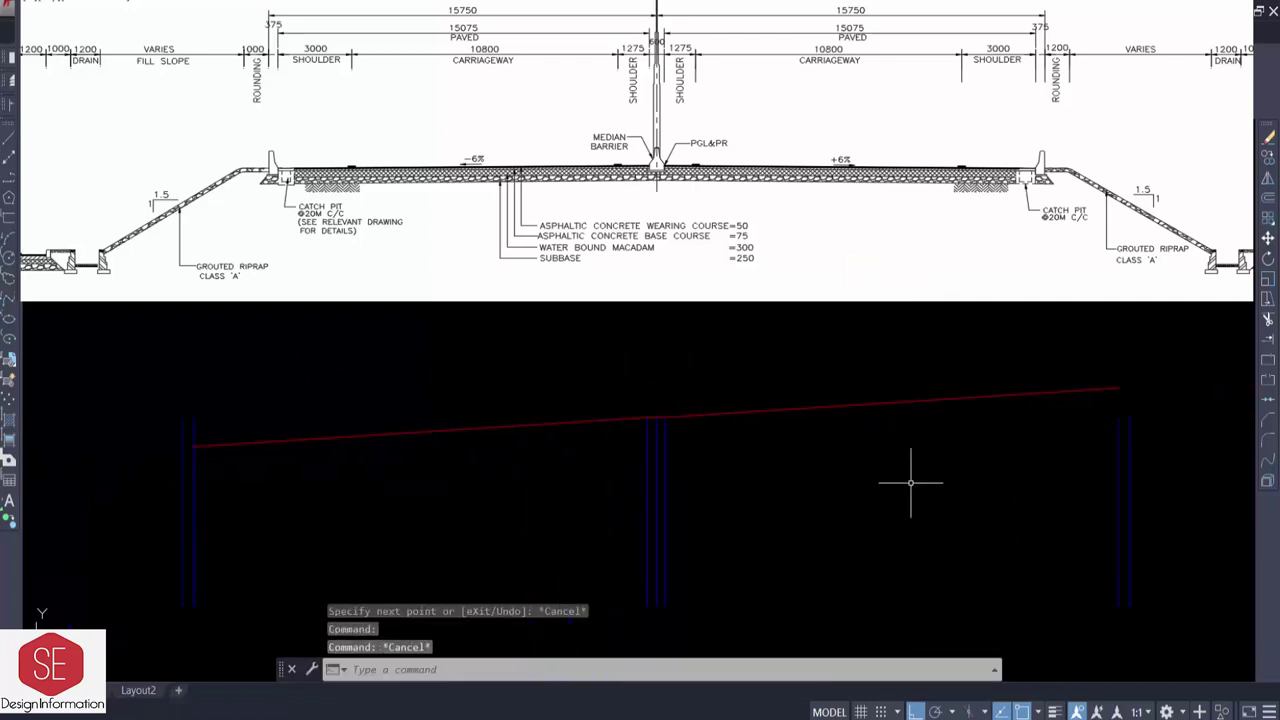
scroll(900, 423, "up", 3)
- Offset the red pavement line 0.05 downward
type("o")
key("Return")
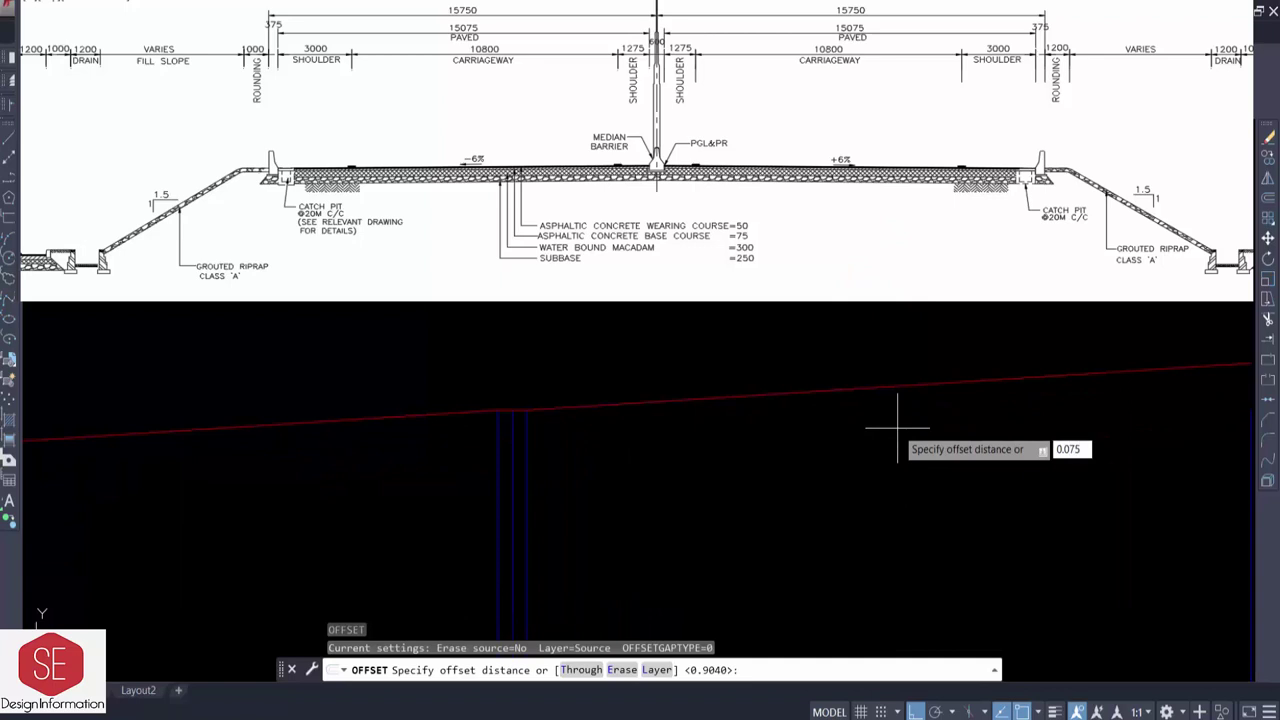
key("Return")
left_click(866, 391)
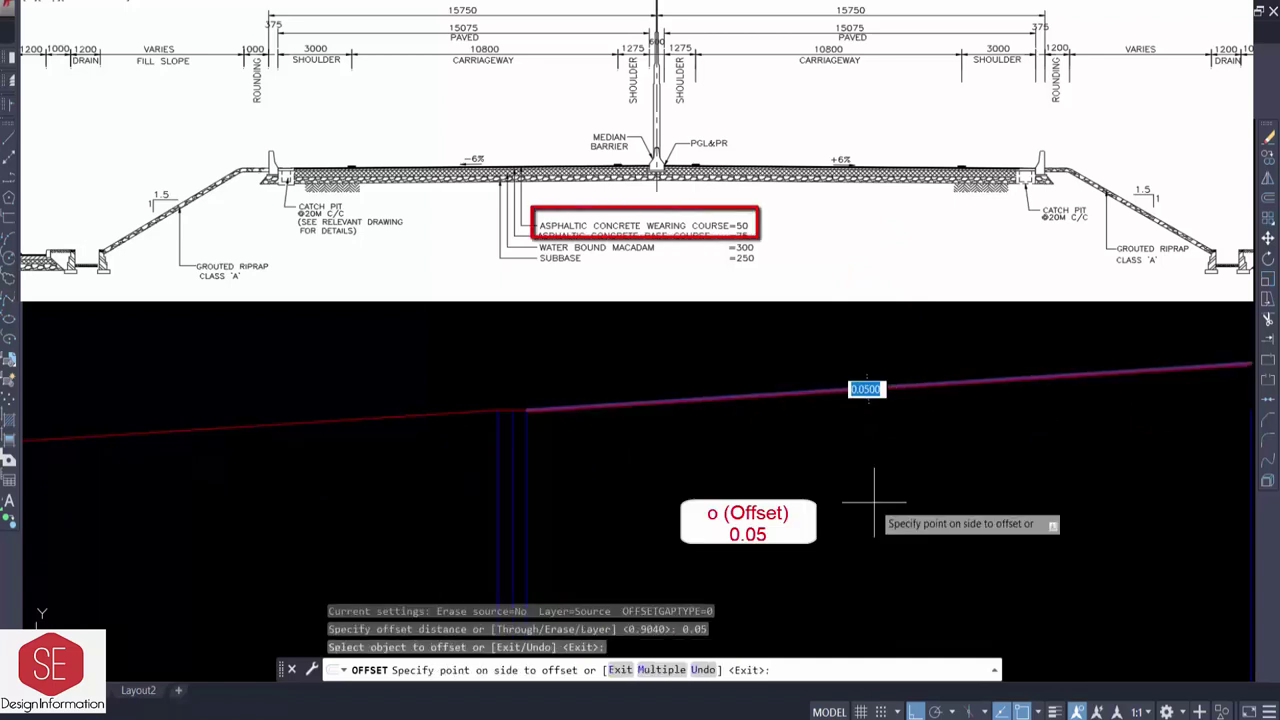
left_click(823, 391)
left_click(343, 421)
left_click(534, 523)
key("Return")
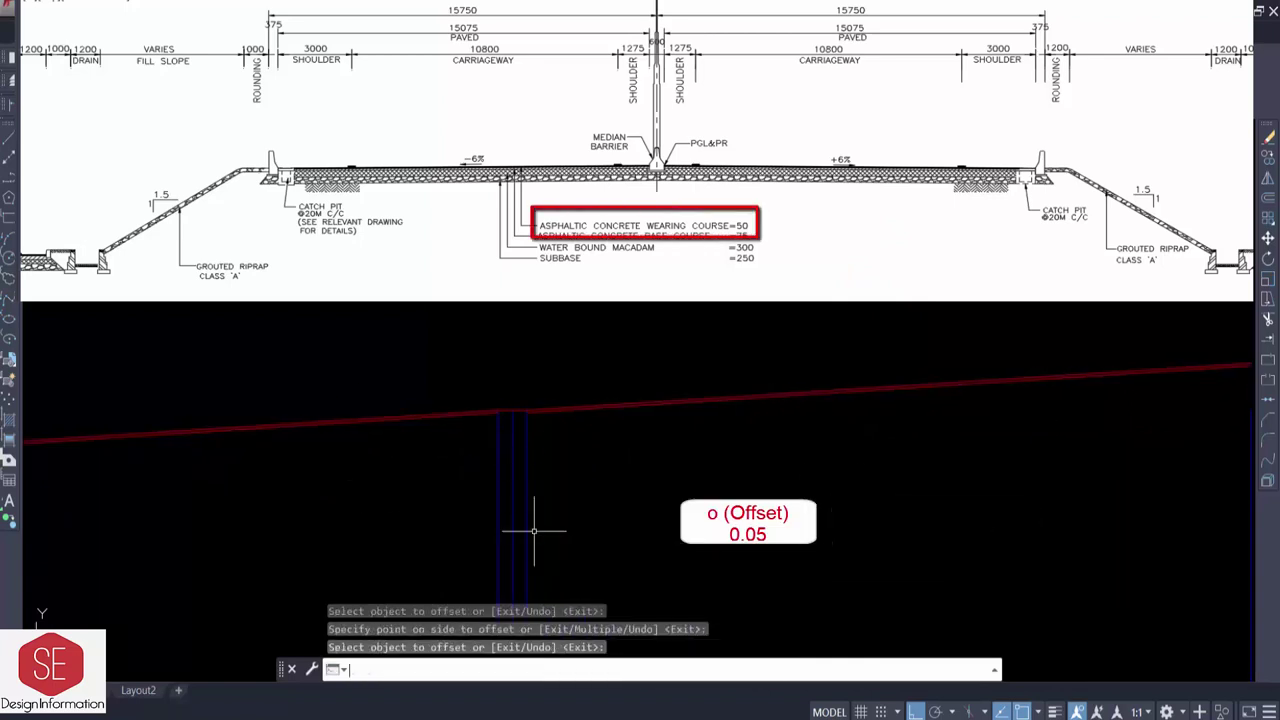
- Add 0.075 pavement layer lines below the red surface line
key("Return")
type("0.075")
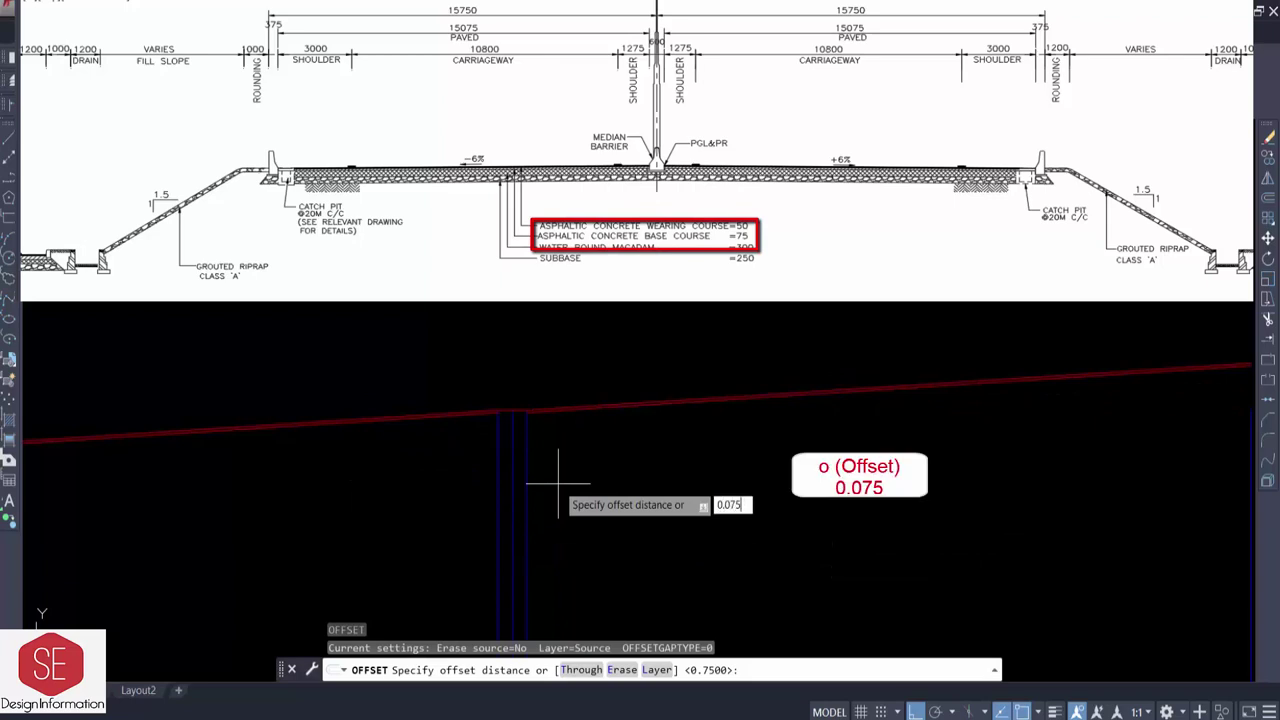
key("Return")
left_click(546, 411)
left_click(520, 440)
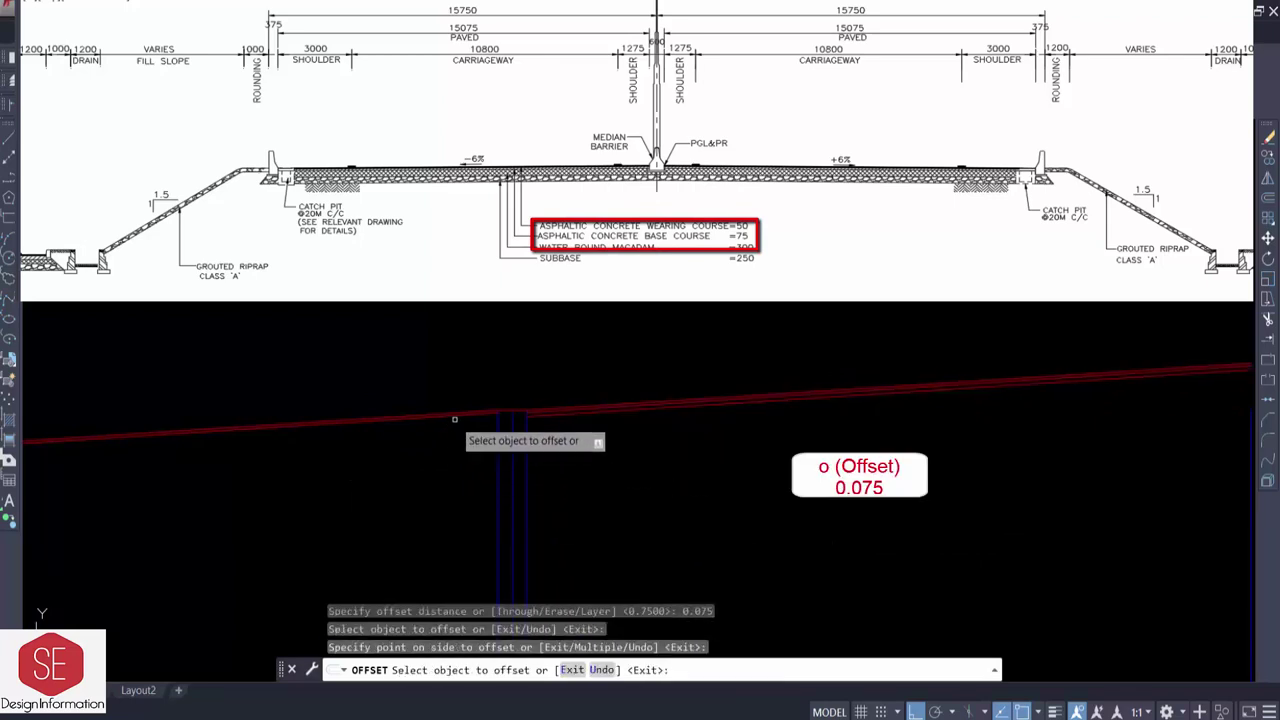
left_click(443, 420)
left_click(448, 440)
- Add the lower layer lines at 0.3 and then 0.25 below the lowest line
key("Return")
key("Return")
type(".3")
key("Return")
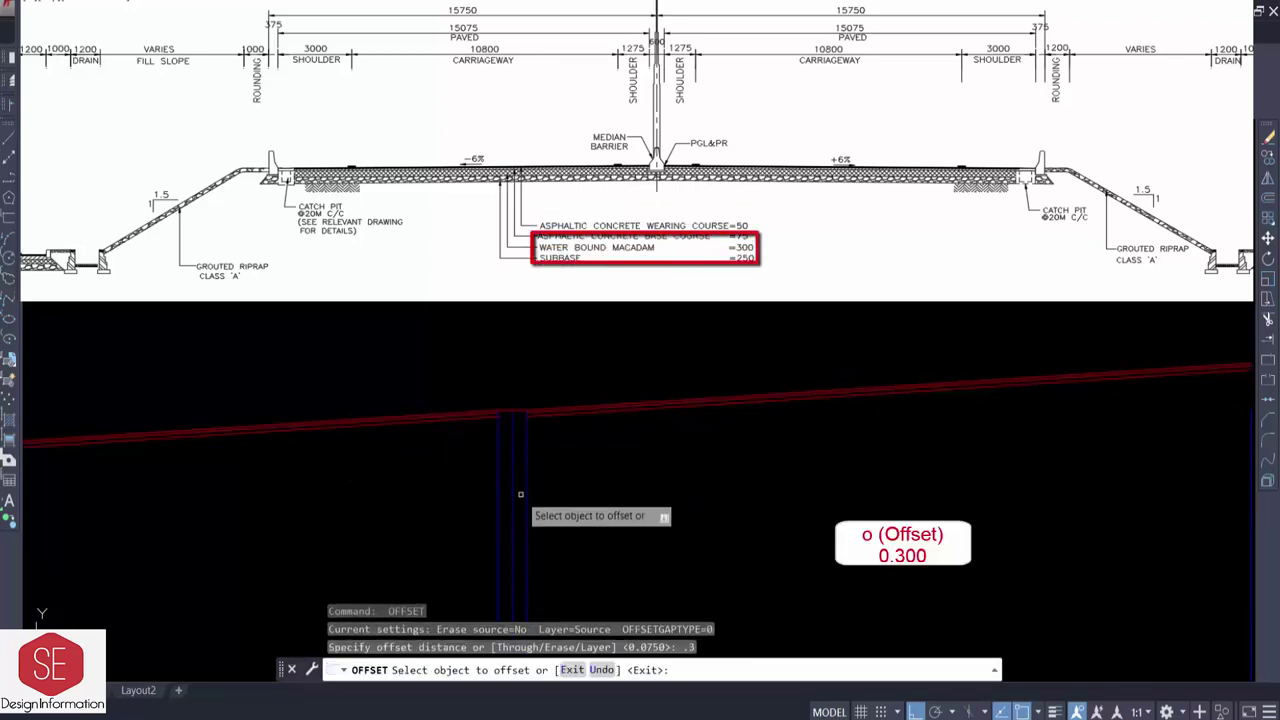
left_click(550, 416)
left_click(457, 436)
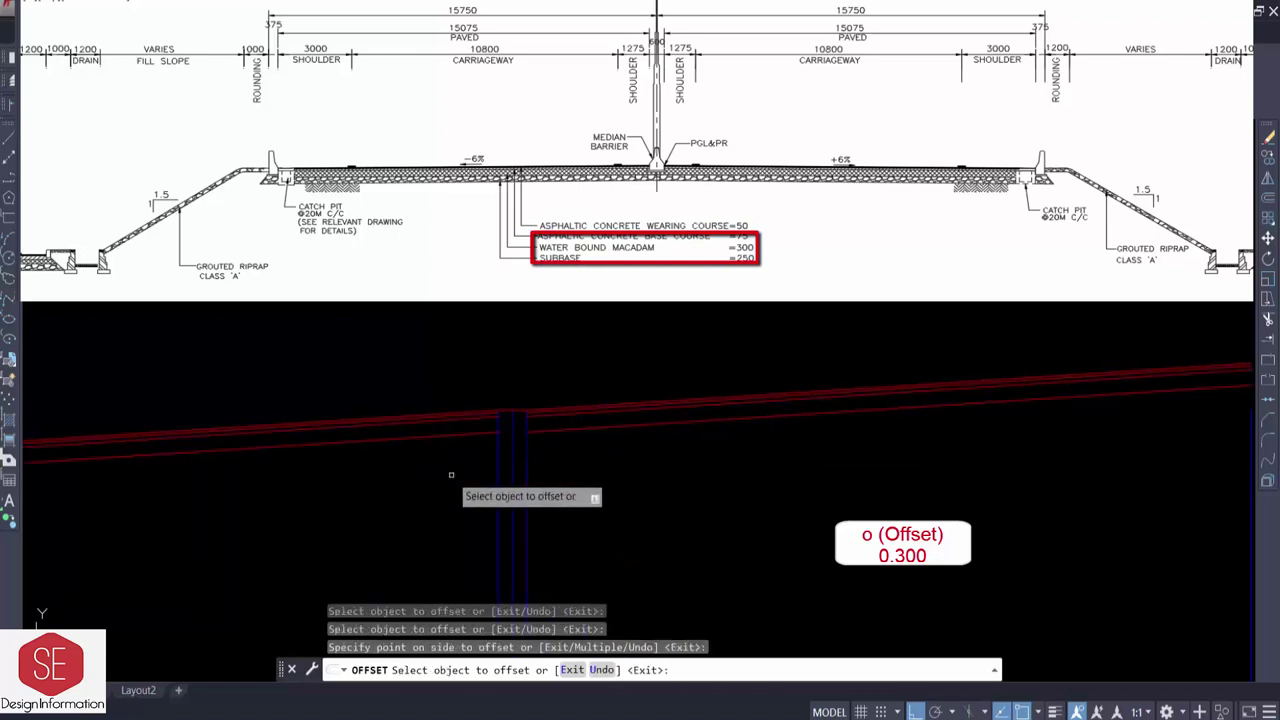
key("Return")
key("Return")
key("Return")
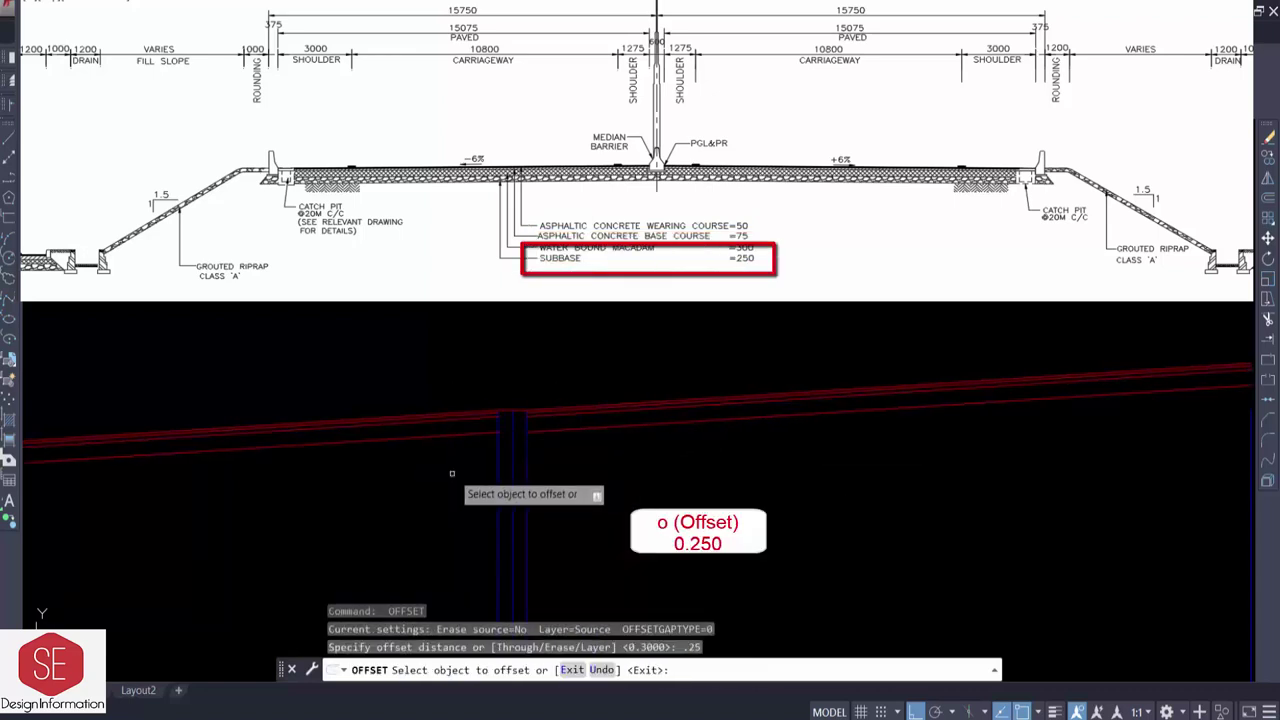
left_click(545, 435)
left_click(430, 470)
scroll(549, 487, "down", 2)
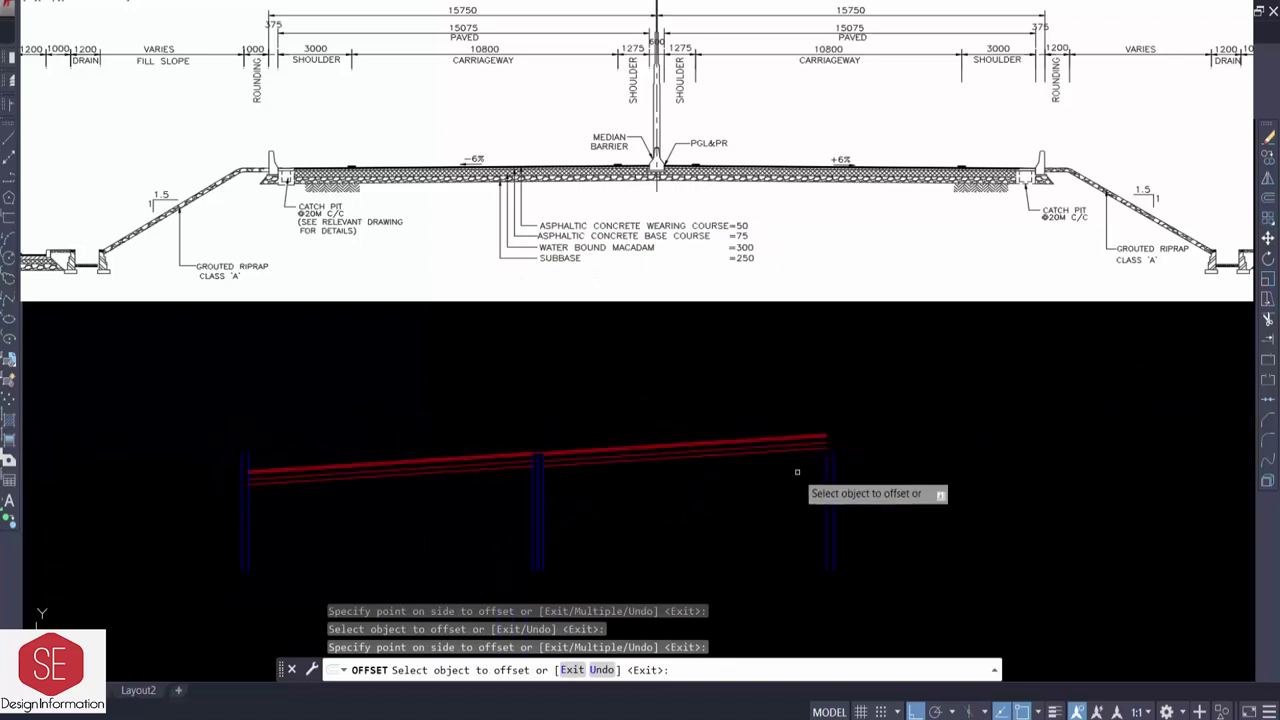
key("Escape")
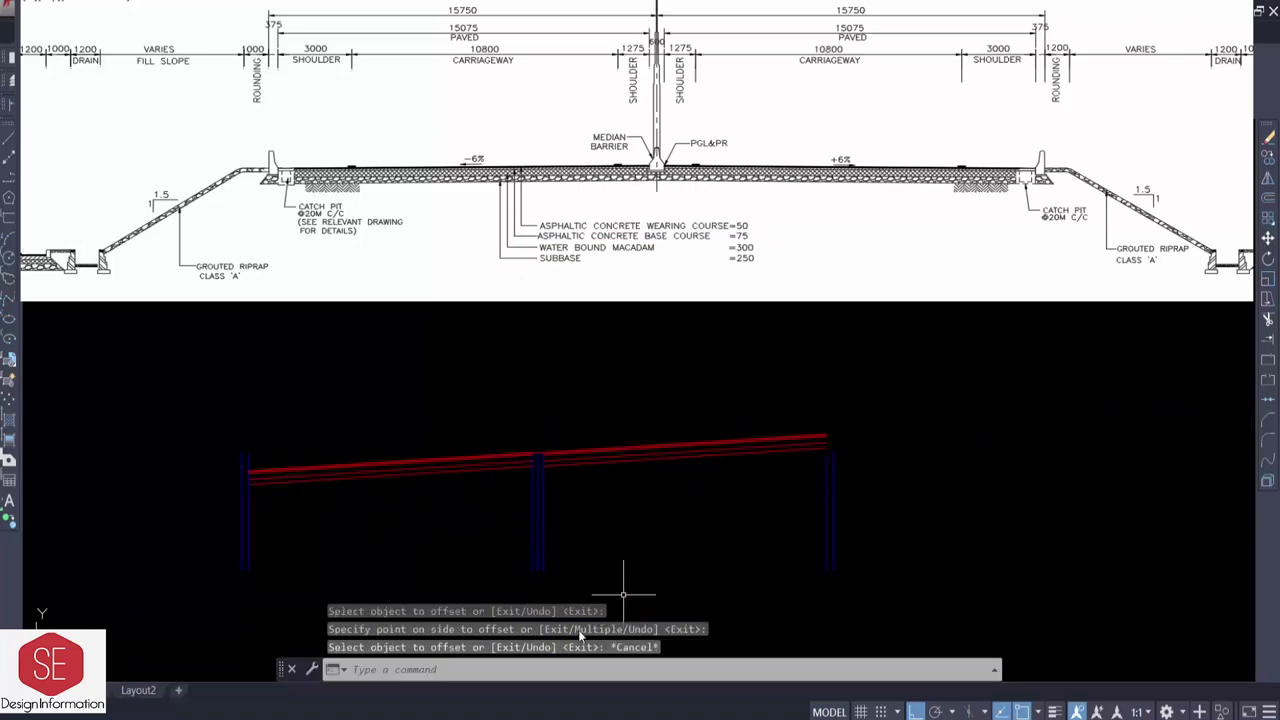
- Move the median barrier outline down onto the red pavement line
type("m")
key("Return")
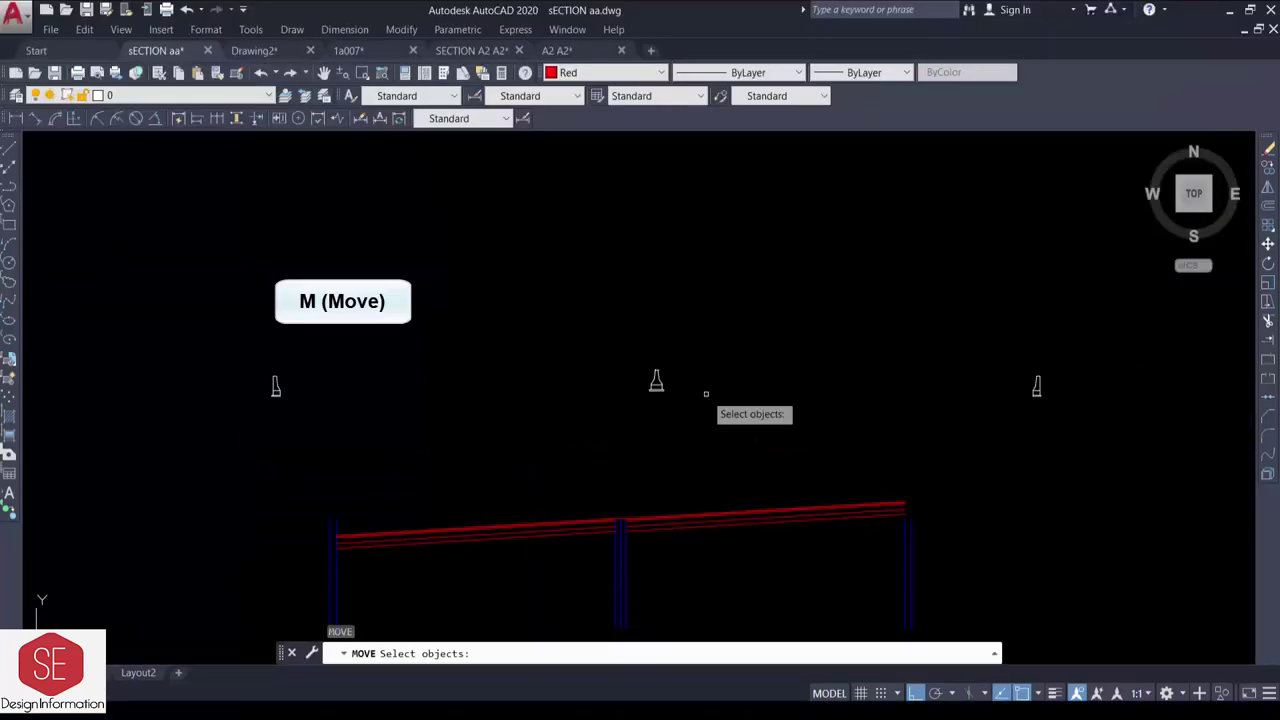
left_click(700, 309)
left_click(608, 443)
key("Return")
left_click(670, 395)
scroll(620, 571, "down", 3)
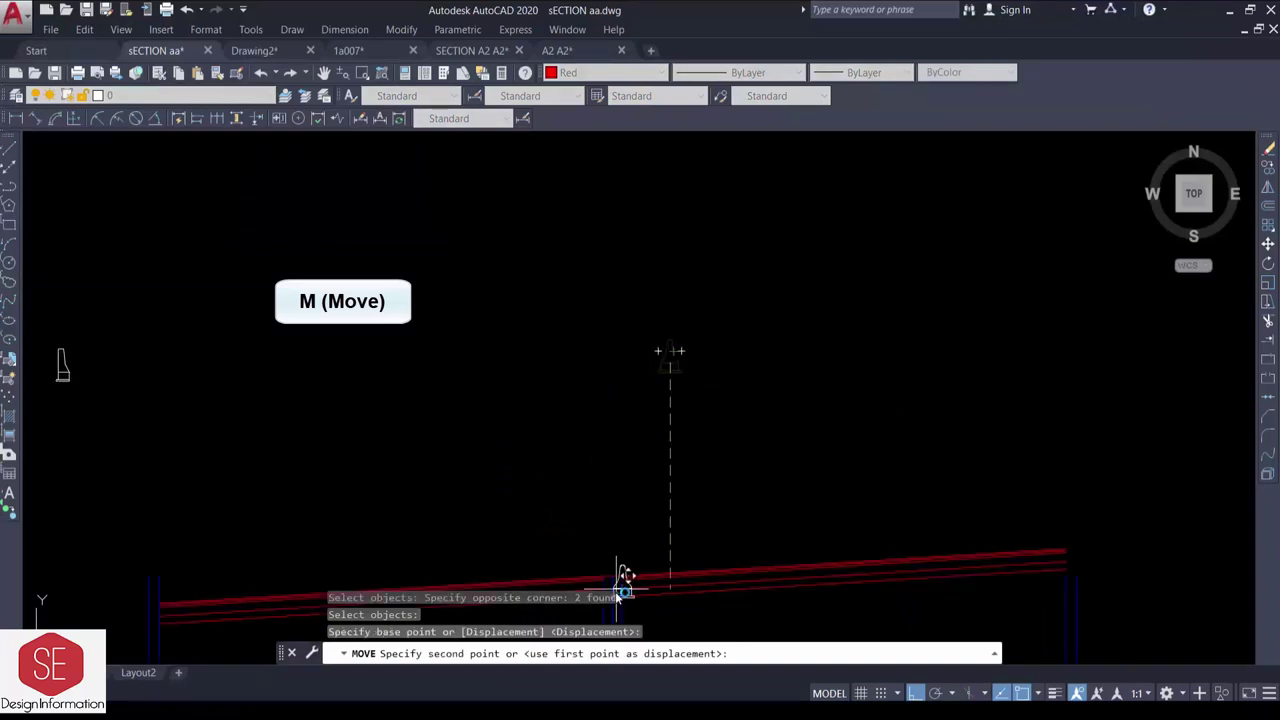
scroll(628, 563, "up", 2)
left_click(663, 517)
scroll(663, 477, "down", 1)
- Move the next barrier outline onto the red pavement line
type("m")
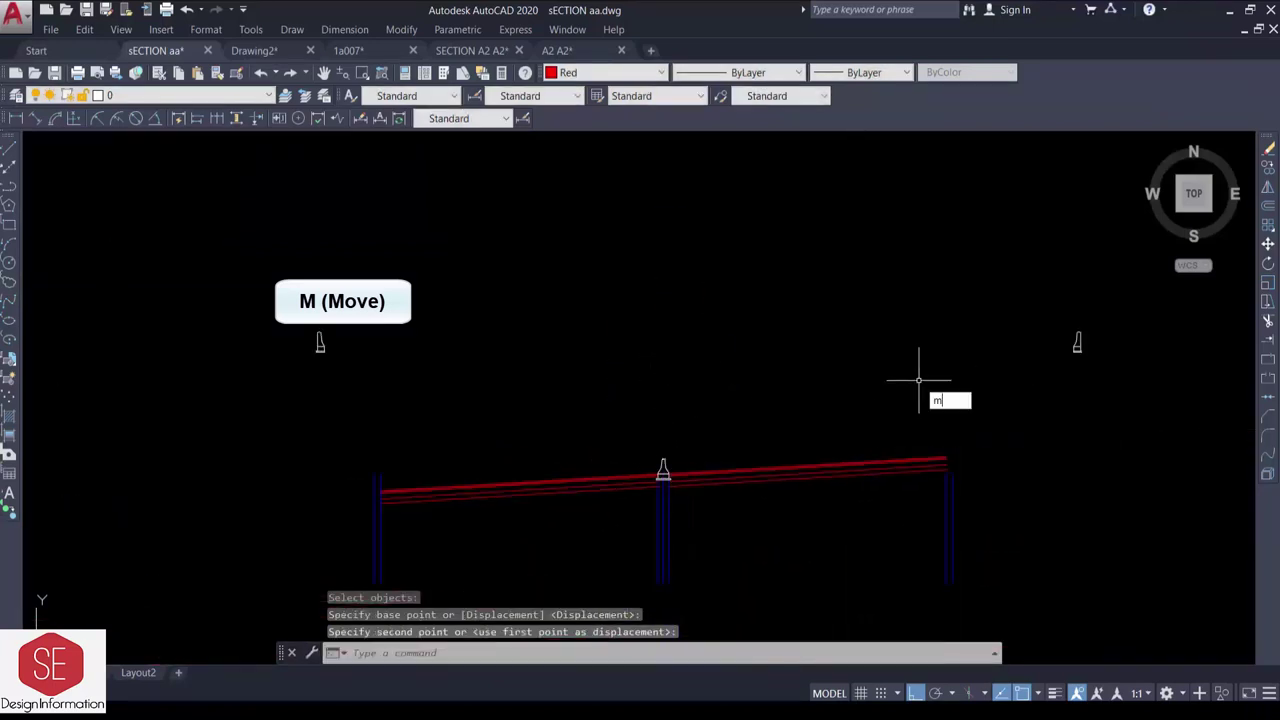
key("Return")
left_click_drag(1100, 370, 1055, 315)
key("Return")
left_click(1080, 338)
left_click(868, 510)
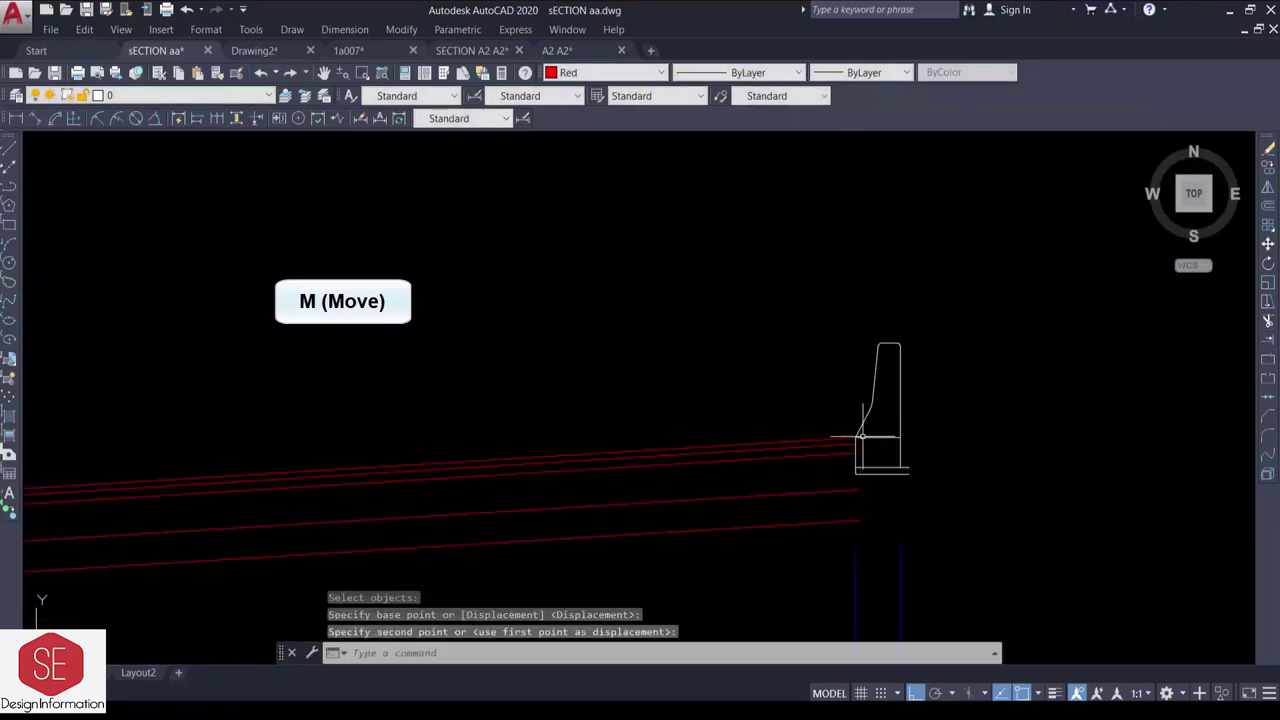
scroll(1100, 360, "down", 2)
- Move the left barrier outline to the left end of the red lines
type("m")
key("Return")
left_click_drag(600, 240, 574, 354)
key("Return")
left_click(560, 335)
scroll(580, 300, "down", 2)
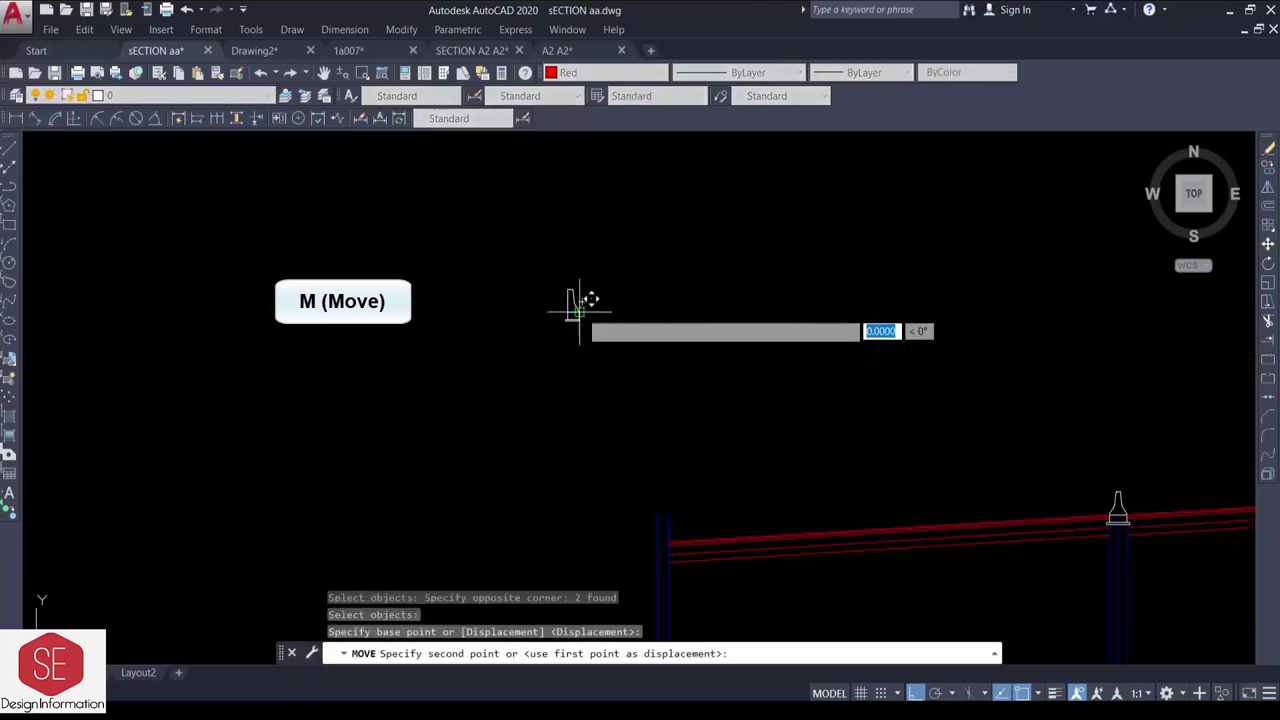
scroll(663, 490, "up", 2)
left_click(663, 500)
scroll(598, 386, "down", 1)
scroll(598, 386, "up", 2)
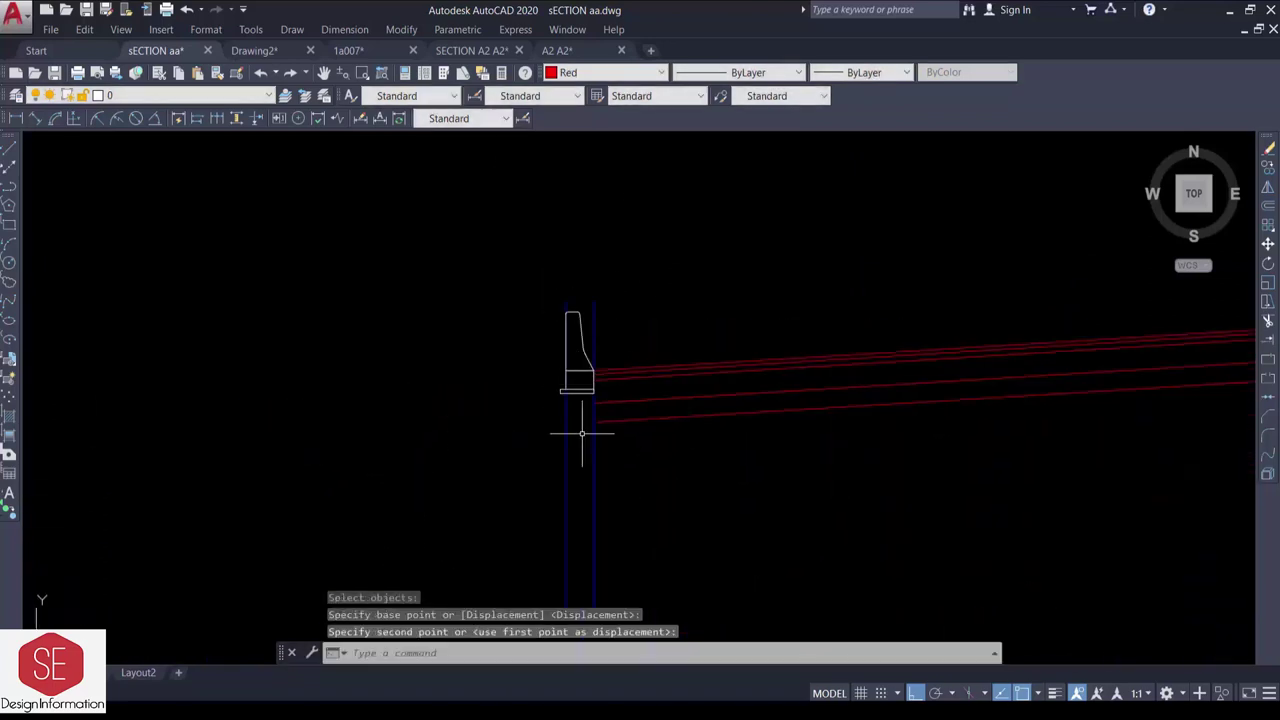
- Erase the vertical guide lines at the left post
left_click(586, 430)
key("Escape")
left_click(580, 471)
left_click(498, 486)
type("e")
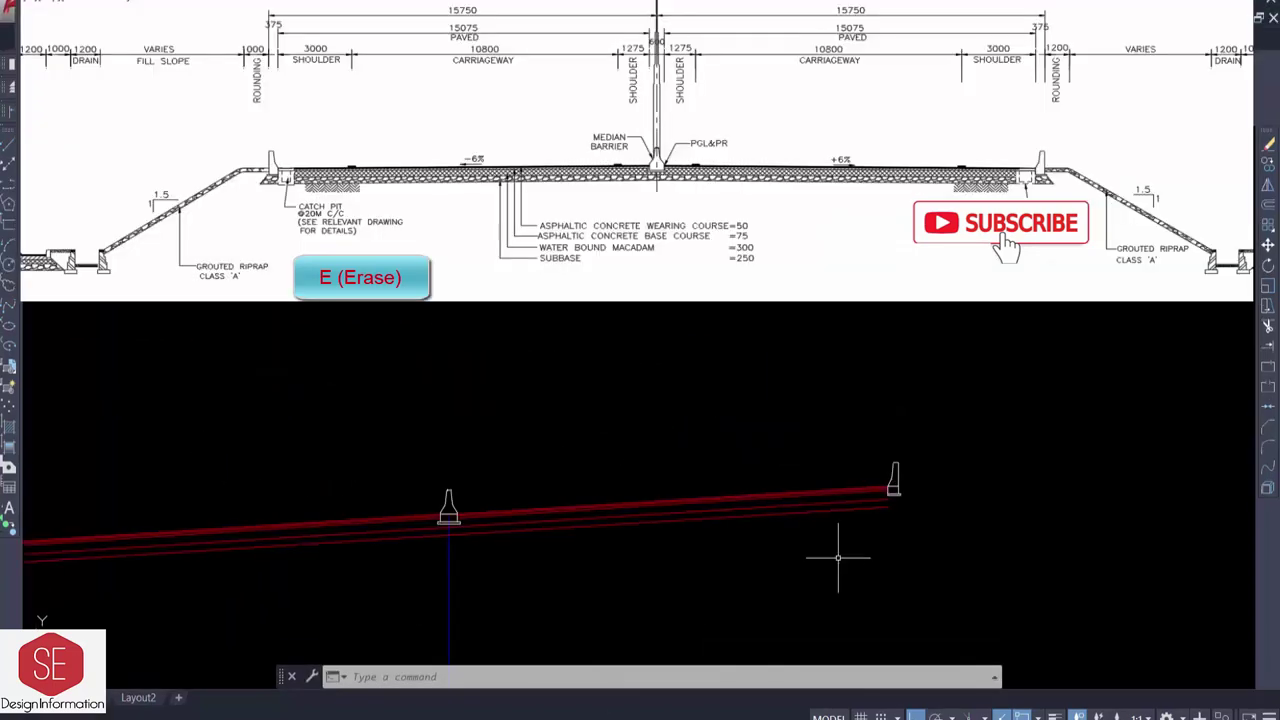
- Draw a trial 1-unit slope triangle at the barrier corner, then erase it
mouse_move(837, 560)
middle_mouse_down()
mouse_move(899, 468)
mouse_move(894, 517)
middle_mouse_up()
type("l")
key("Return")
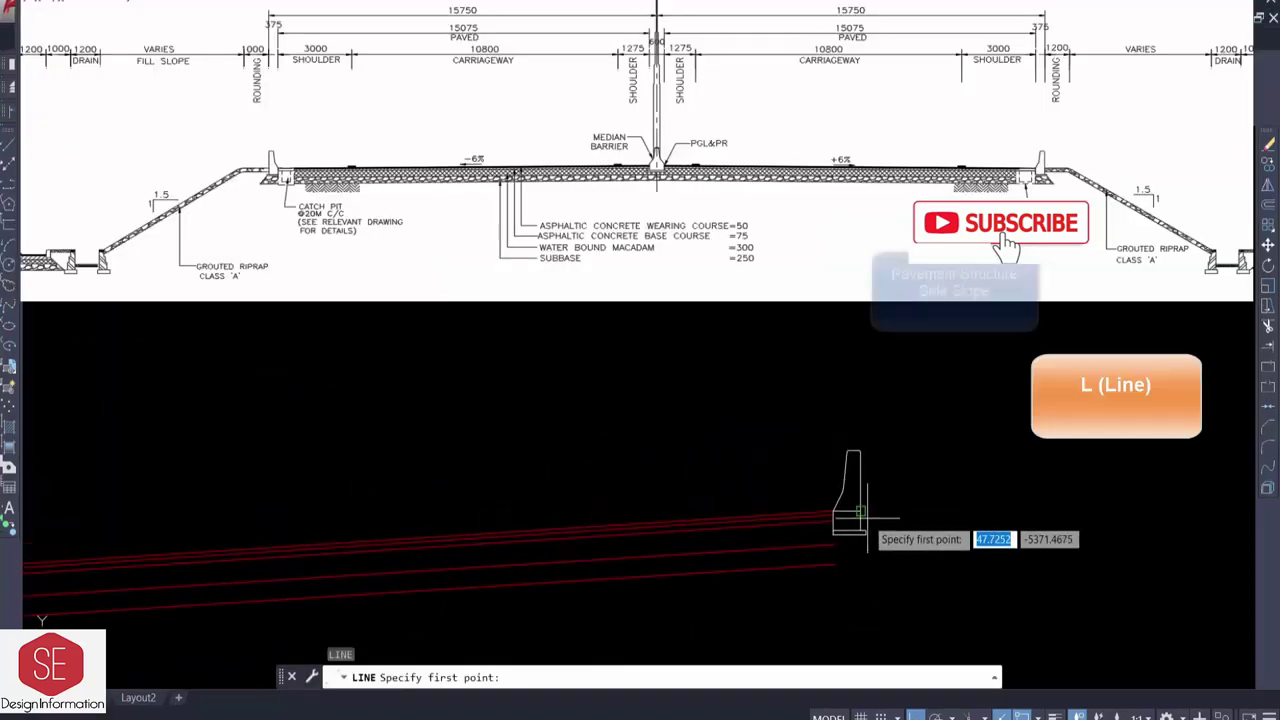
left_click(865, 530)
type("1")
key("Return")
mouse_move(946, 611)
middle_mouse_down()
mouse_move(940, 547)
mouse_move(910, 511)
mouse_move(432, 536)
middle_mouse_up()
key("Return")
left_click(884, 428)
key("Escape")
left_click(980, 400)
left_click(946, 471)
type("e")
key("Return")
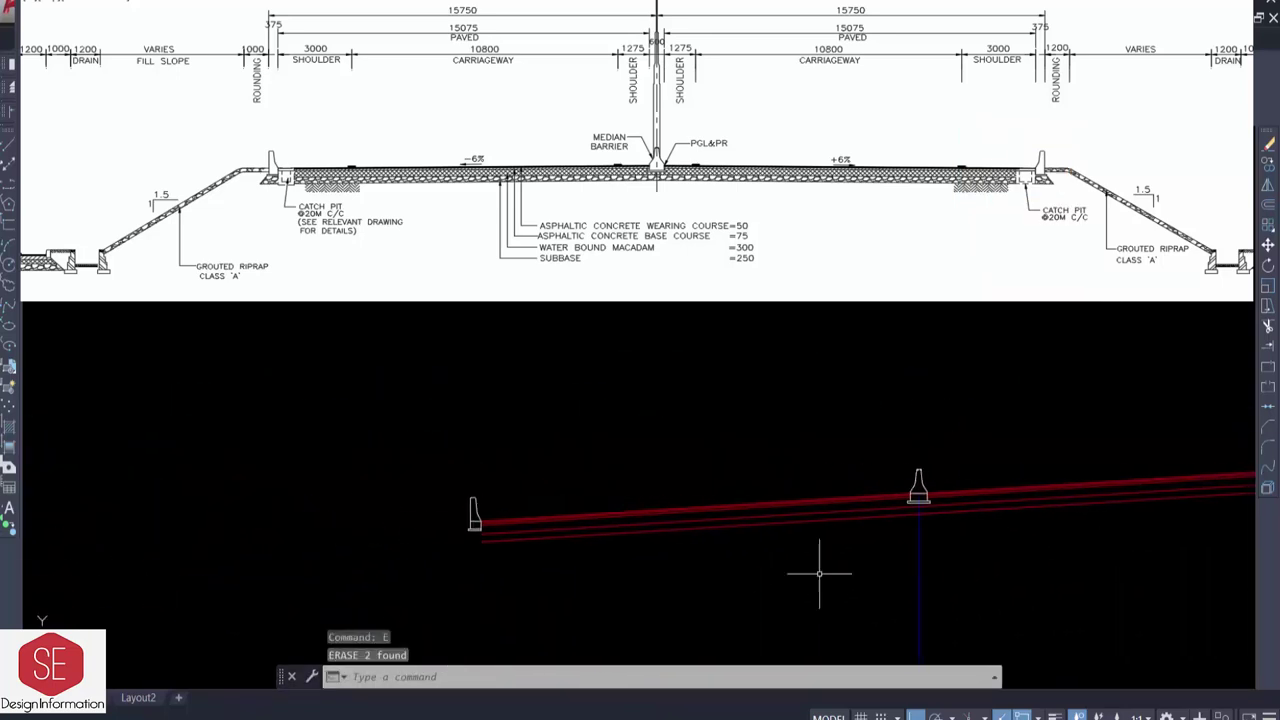
- Draw a closed 1×1 slope triangle at the barrier's base corner and erase it
type("l")
key("Return")
left_click(498, 524)
type("1")
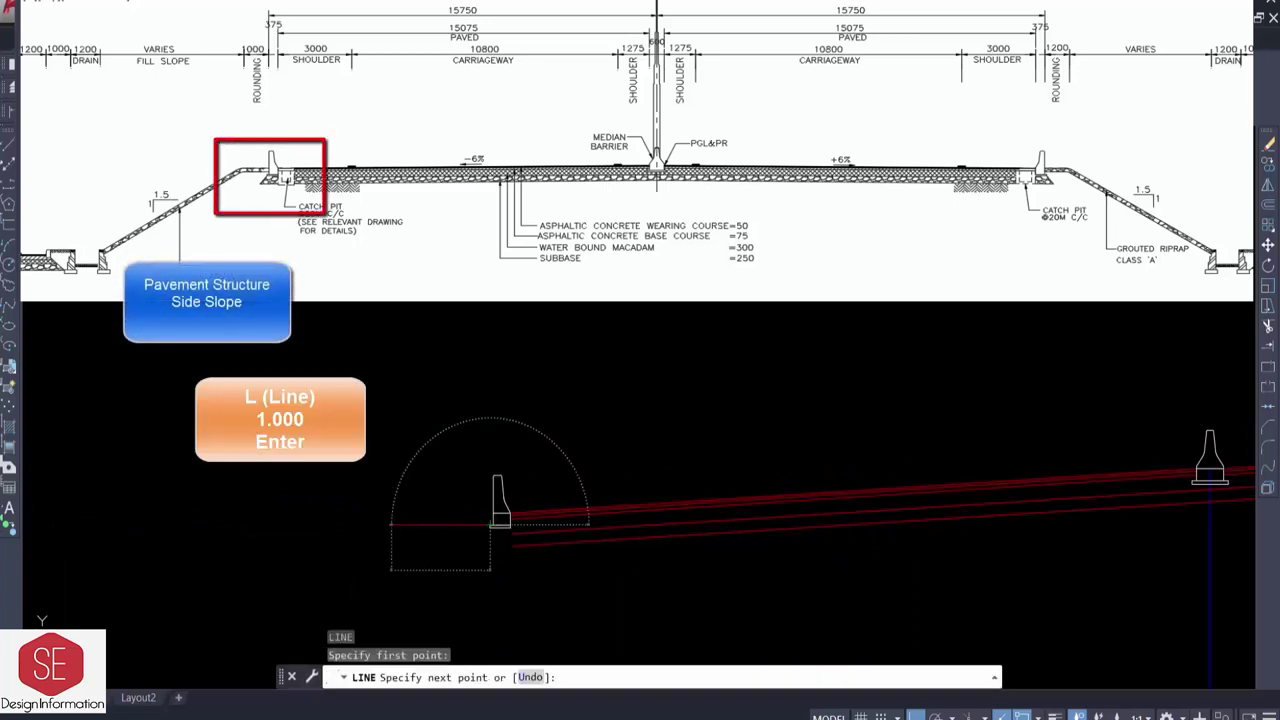
key("Return")
type("1")
key("Return")
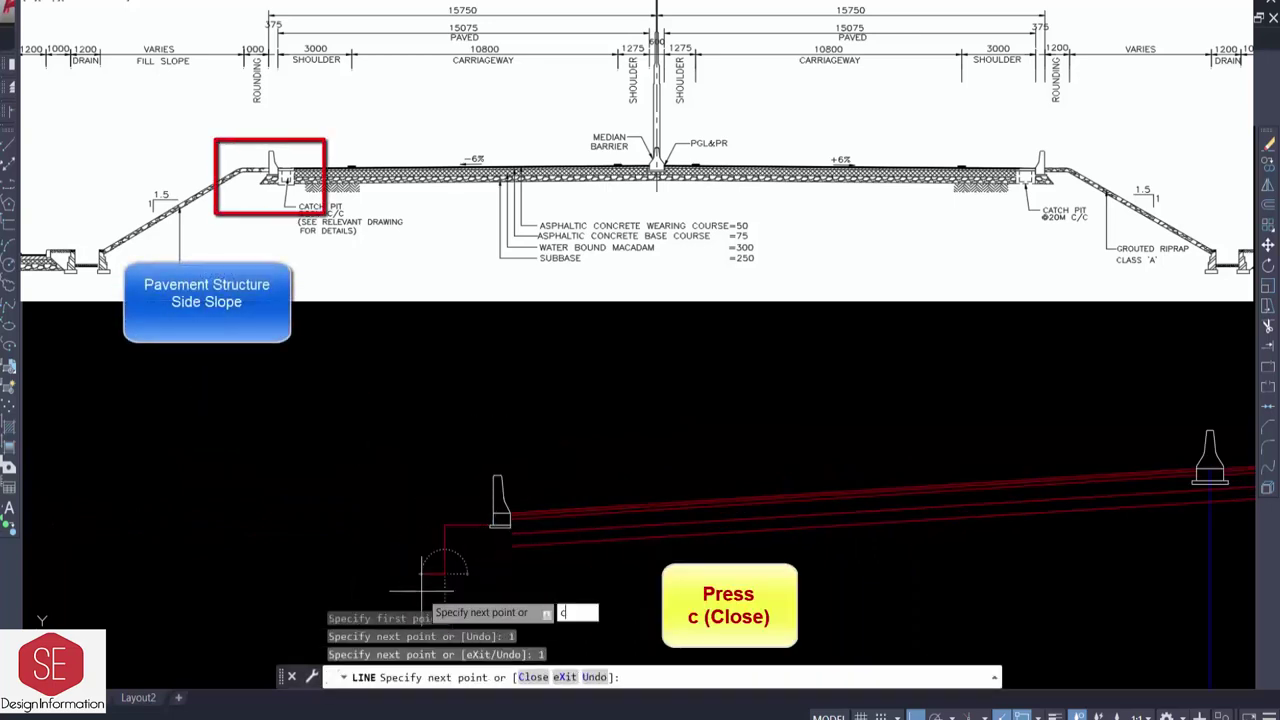
type("c")
key("Return")
left_click_drag(500, 555, 427, 543)
key("Return")
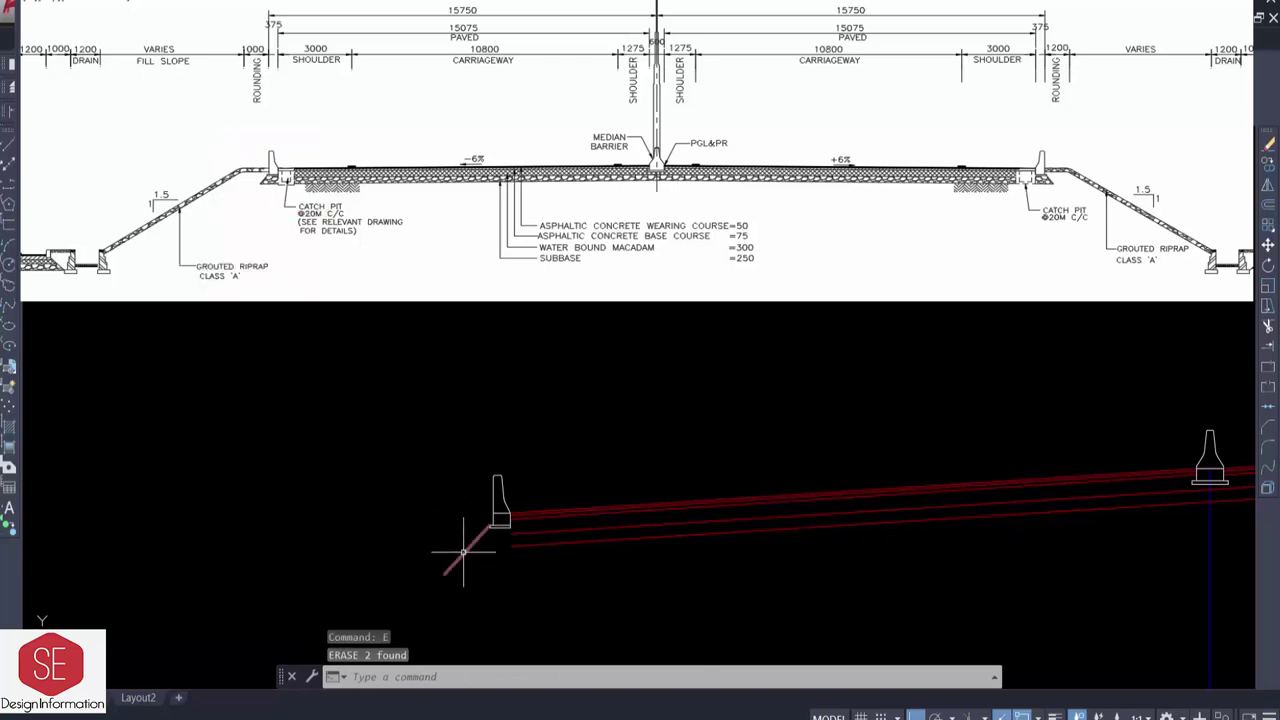
- Extend the red pavement layer lines to the slope and trim off their overhang
type("ex")
key("Return")
key("Return")
scroll(701, 508, "right", 5)
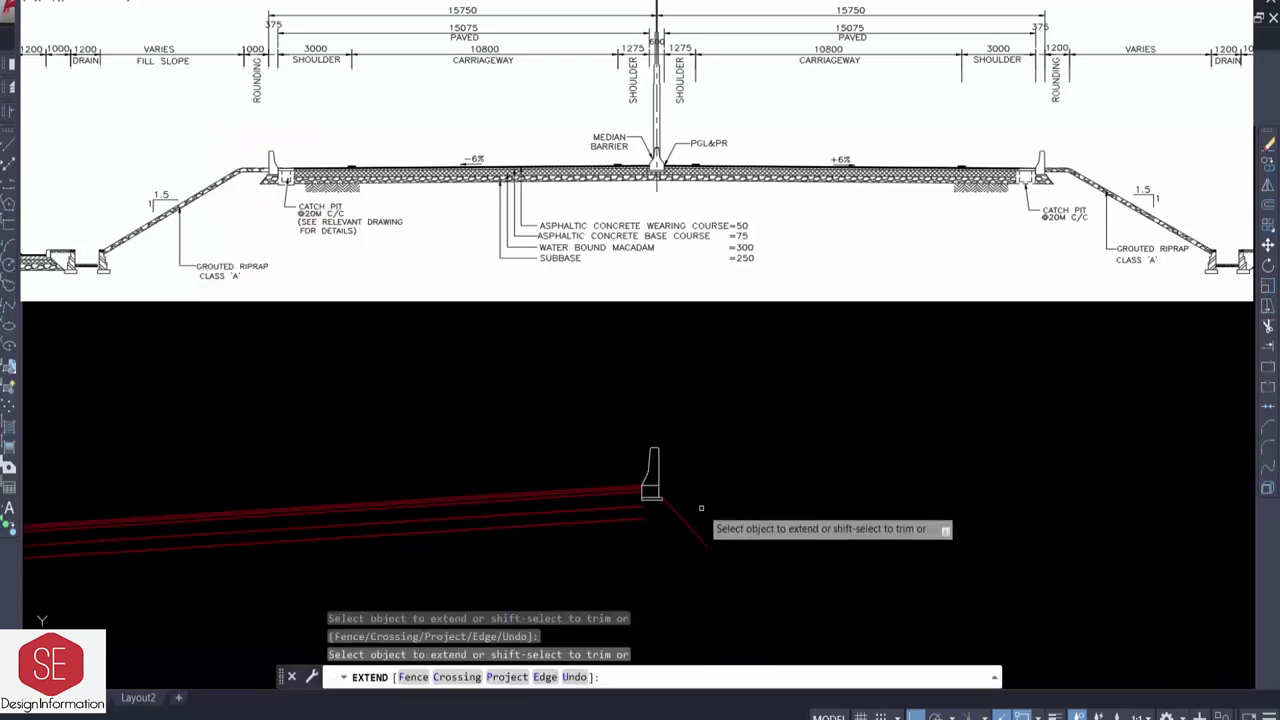
left_click(620, 508)
key("Return")
type("tr")
key("Return")
key("Return")
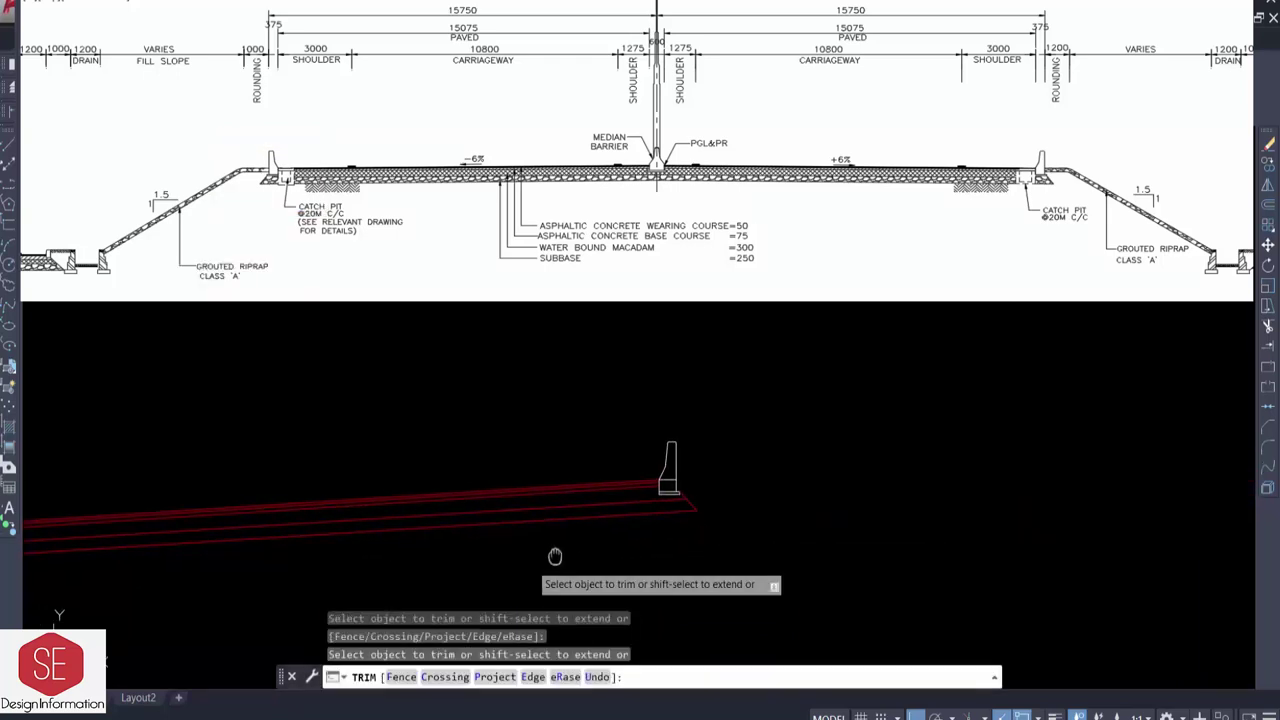
scroll(615, 524, "left", 5)
left_click(500, 474)
scroll(757, 494, "down", 3)
key("Escape")
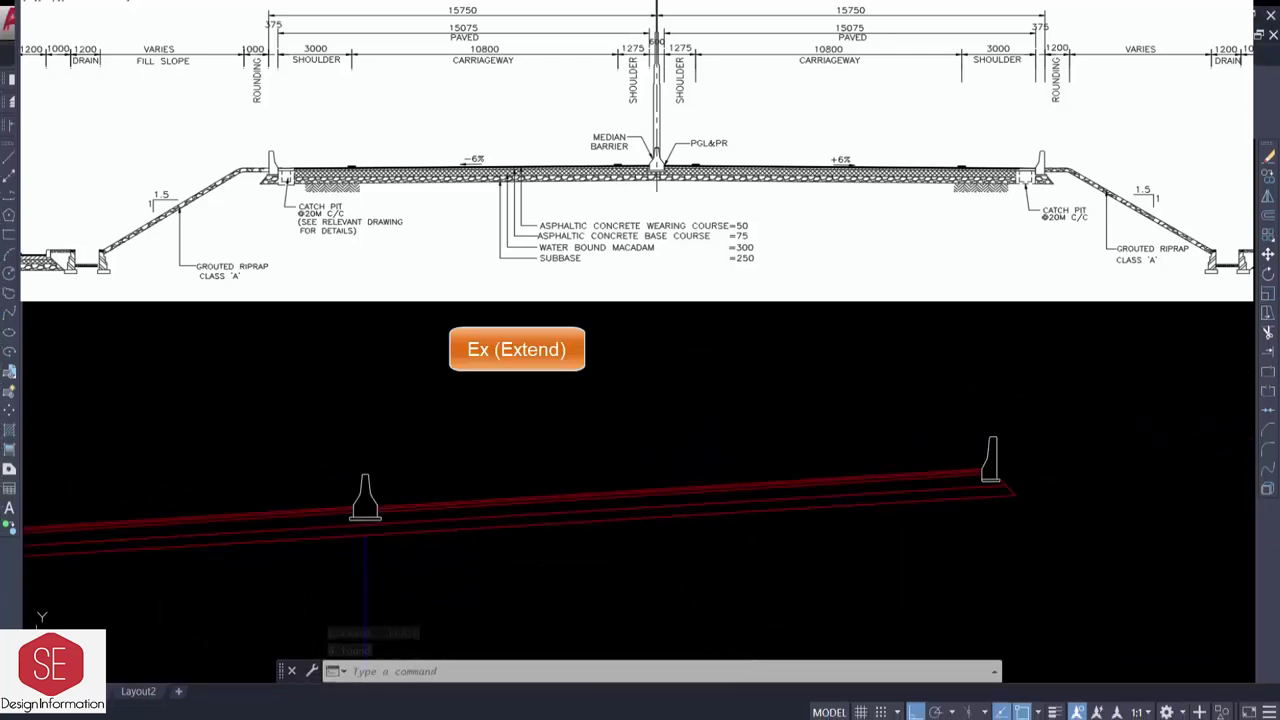
scroll(1030, 537, "down", 4)
- Draw a vertical reference line above the barrier and offset a copy 1.2 to the right
scroll(1054, 539, "up", 3)
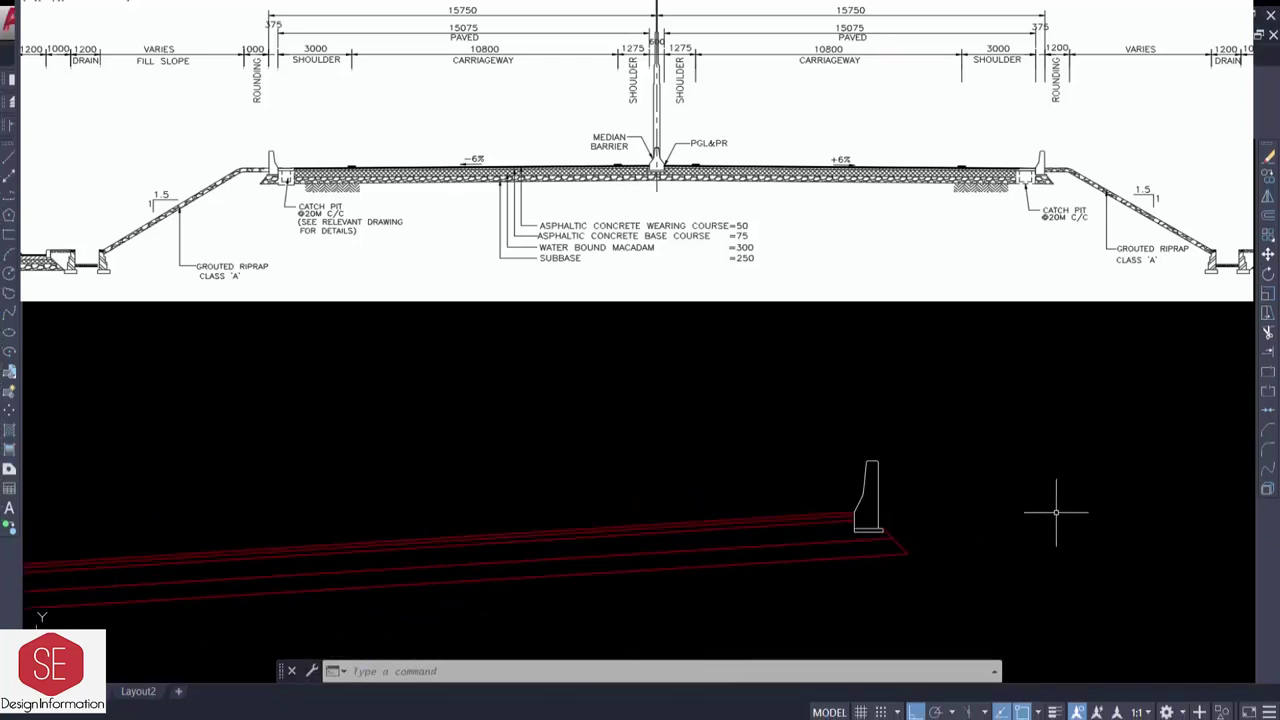
scroll(1057, 514, "up", 2)
type("l")
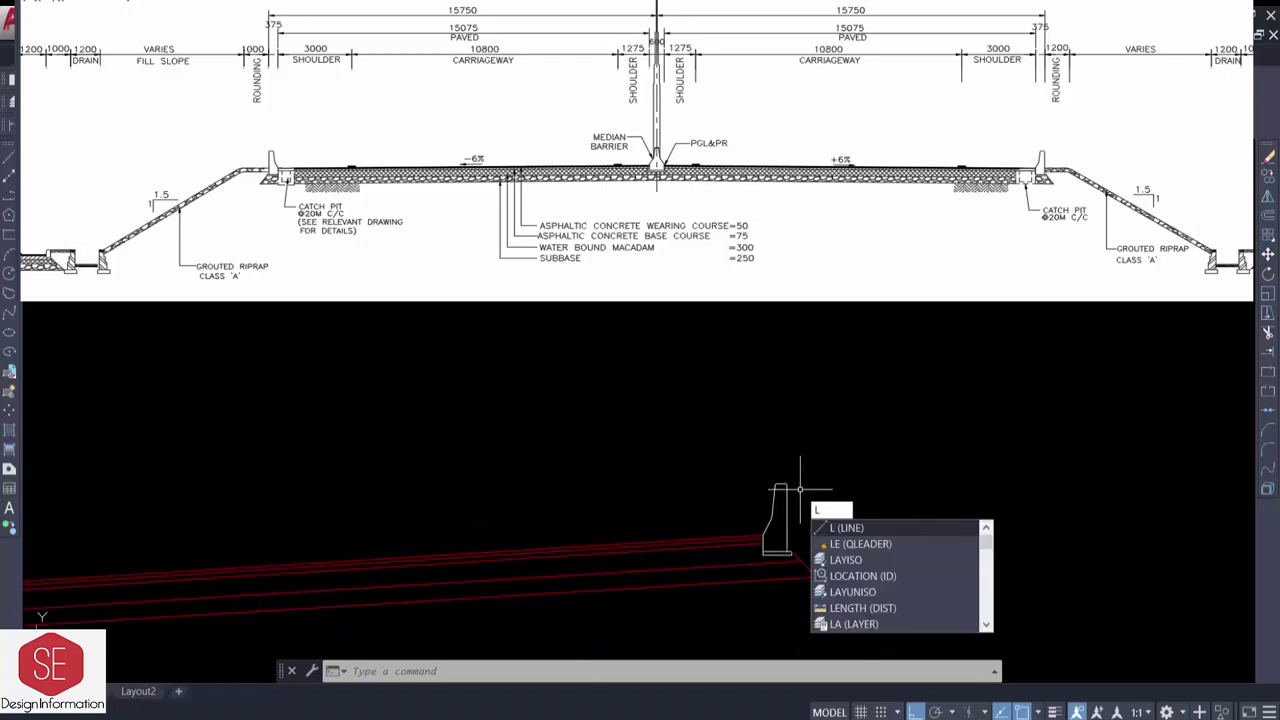
key("Return")
left_click(786, 485)
left_click(786, 410)
key("Escape")
type("o")
key("Return")
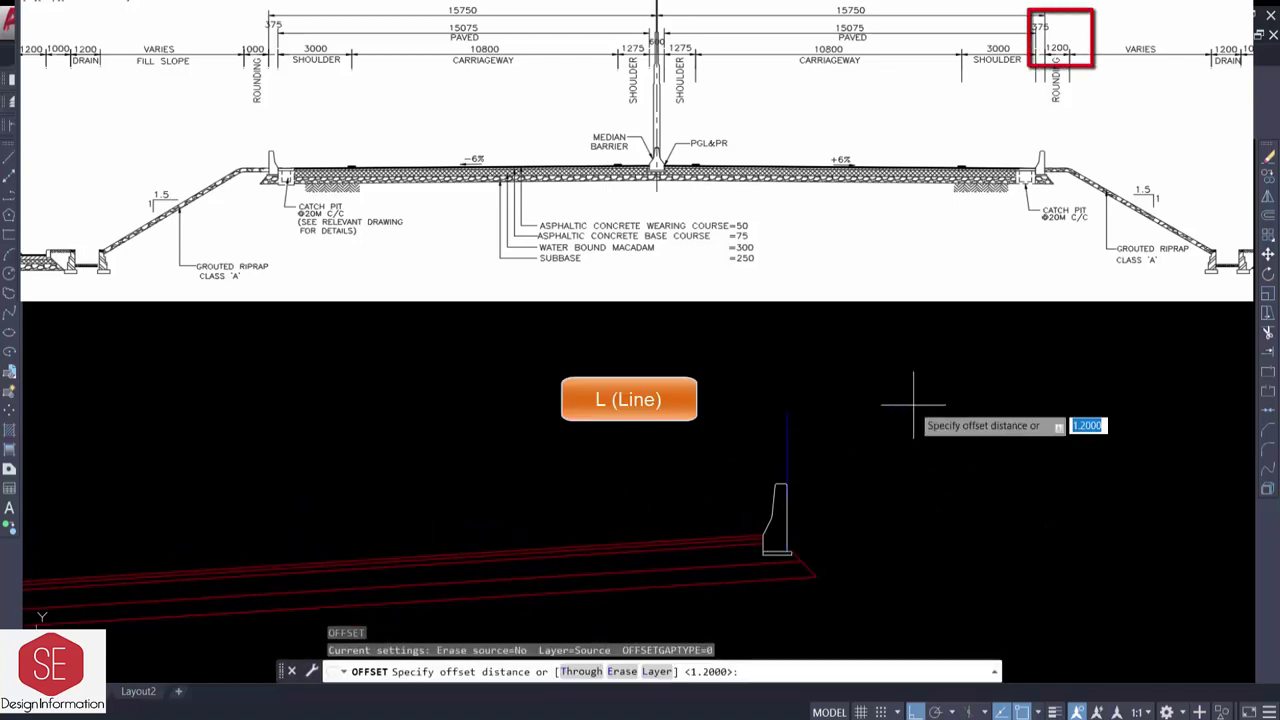
type("1.2")
key("Return")
left_click(786, 432)
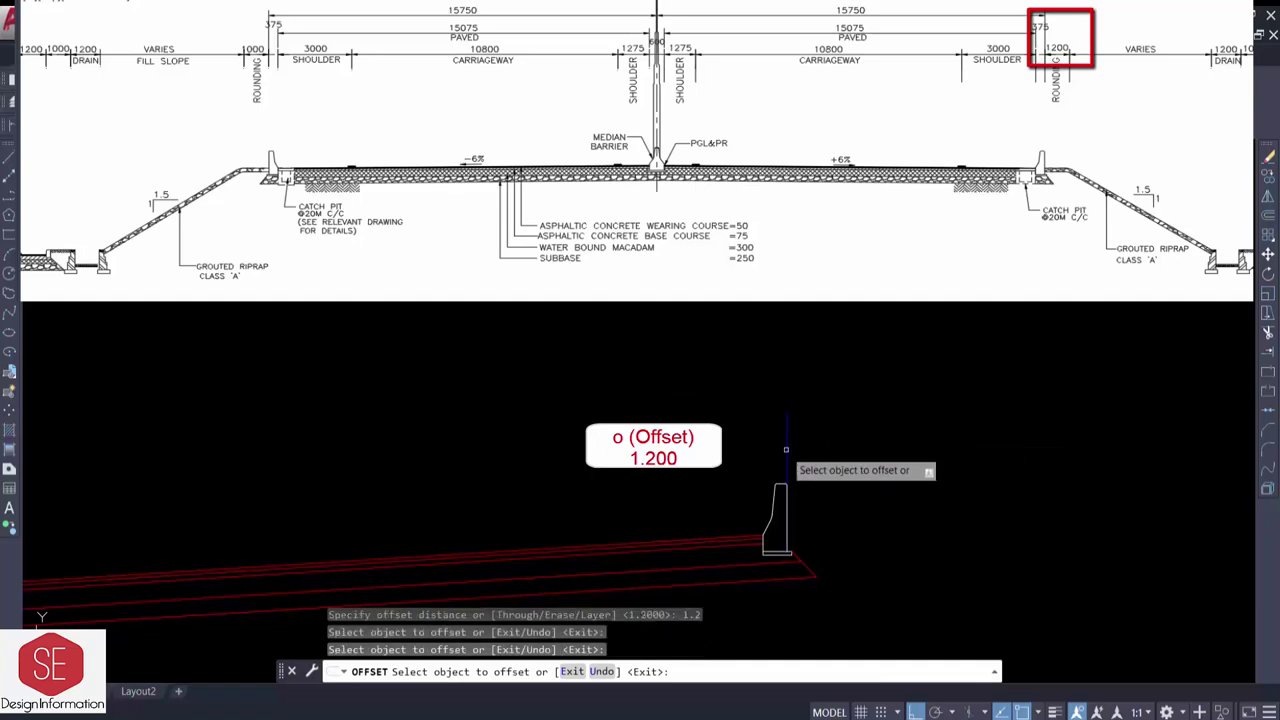
left_click(870, 456)
key("Escape")
- Draw the berm line from the barrier base, trim it at the 1.2 offset, and erase the vertical guides
type("l")
key("Return")
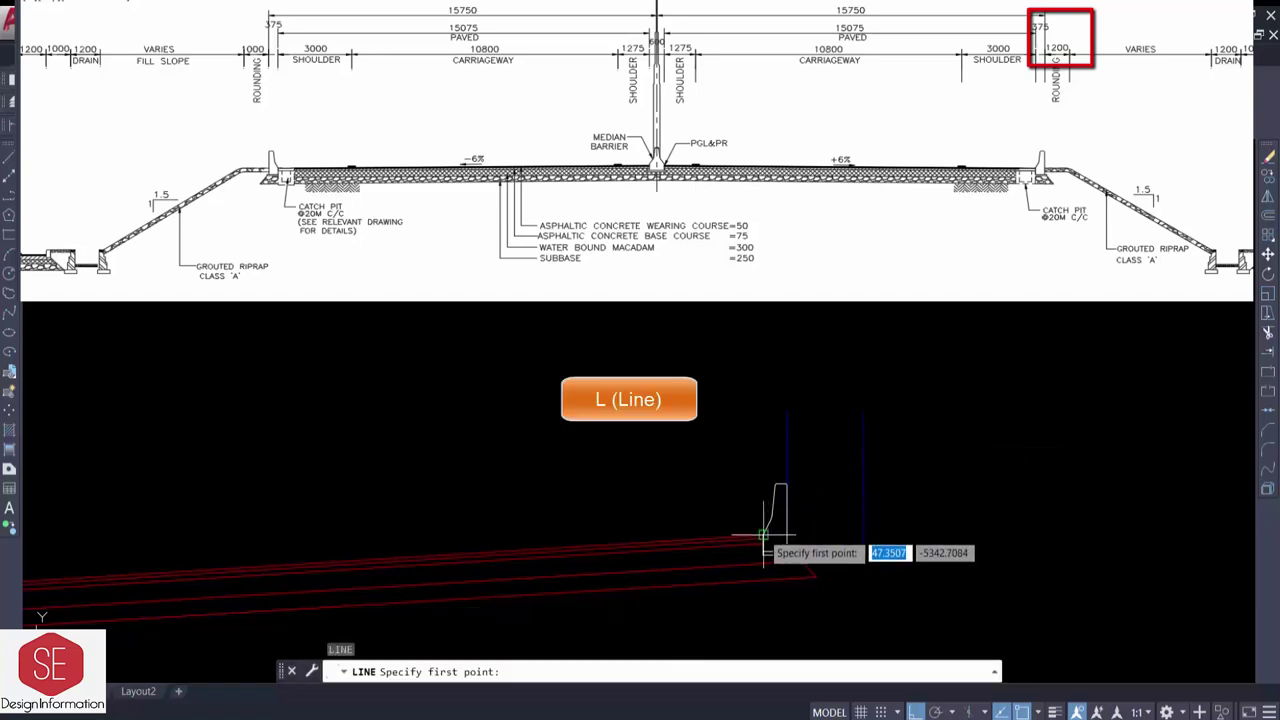
left_click(763, 535)
left_click(886, 533)
key("Escape")
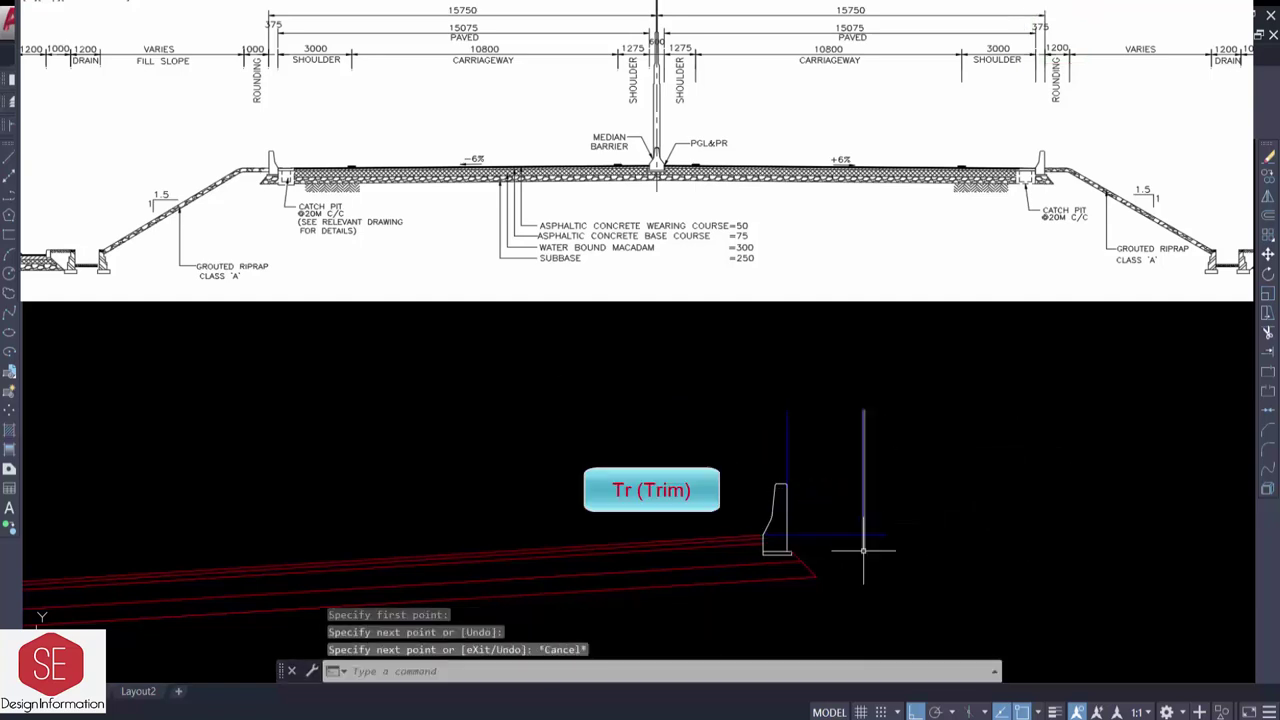
type("tr")
key("Return")
key("Return")
left_click(876, 535)
key("Escape")
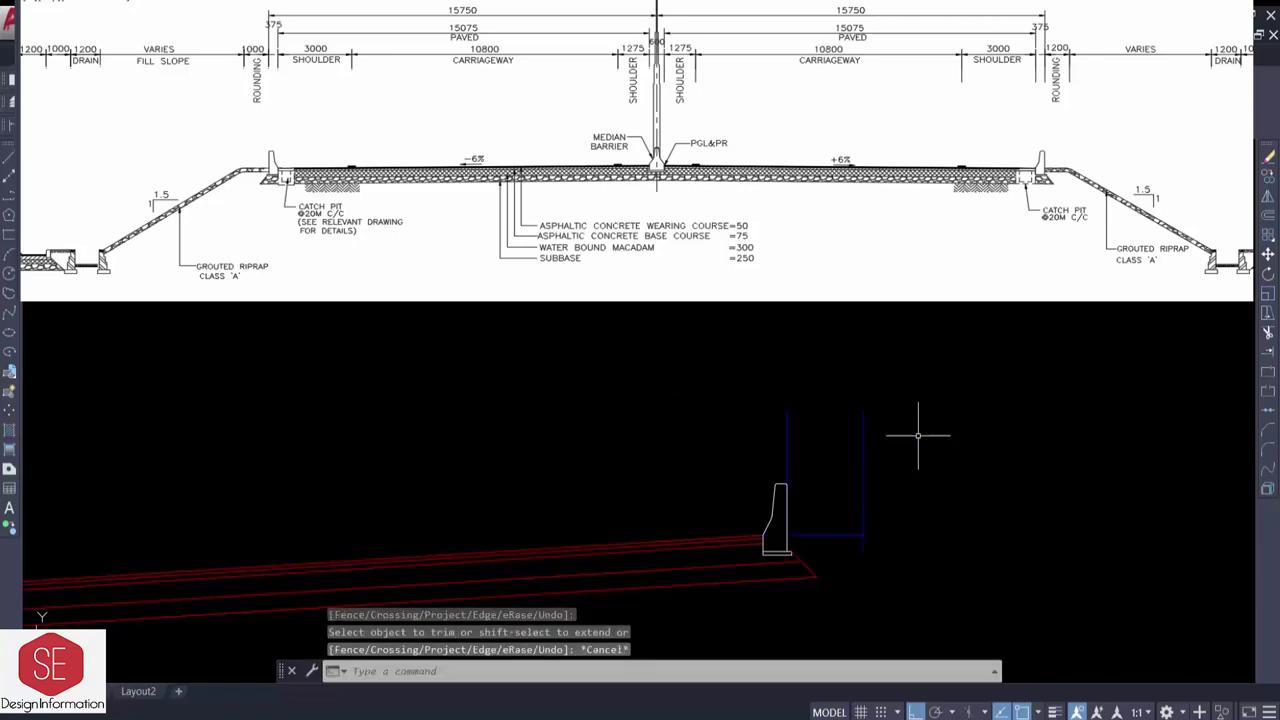
type("e")
key("Return")
type("l")
key("Return")
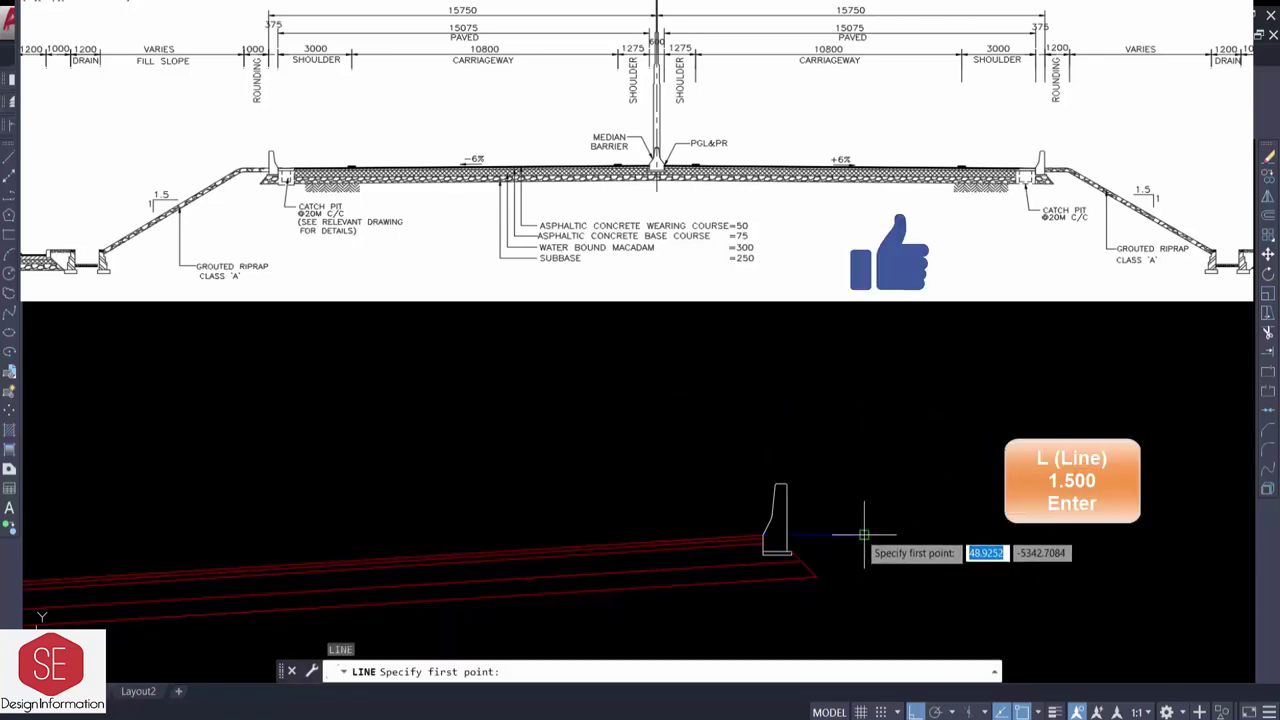
- Close a helper triangle from the berm line's end, then erase its horizontal and vertical legs
left_click(863, 535)
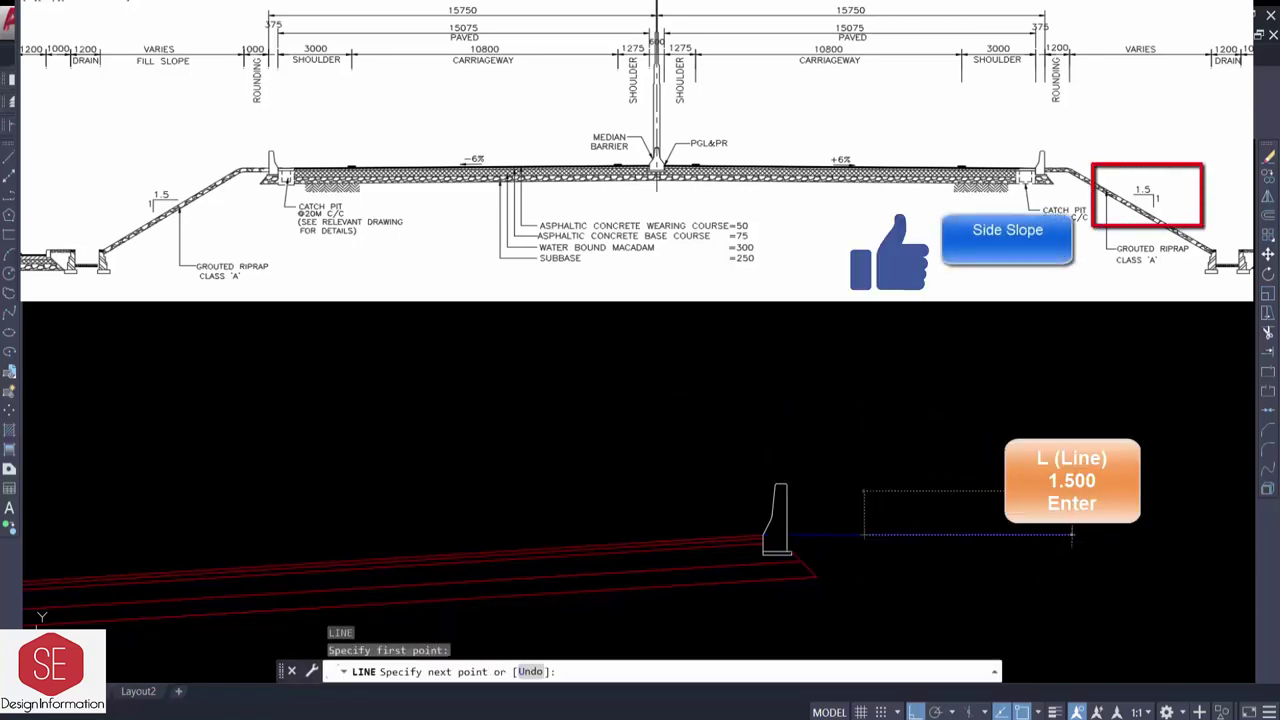
type("1.5")
middle_click_drag(1024, 637, 1005, 505)
scroll(1040, 598, "down", 2)
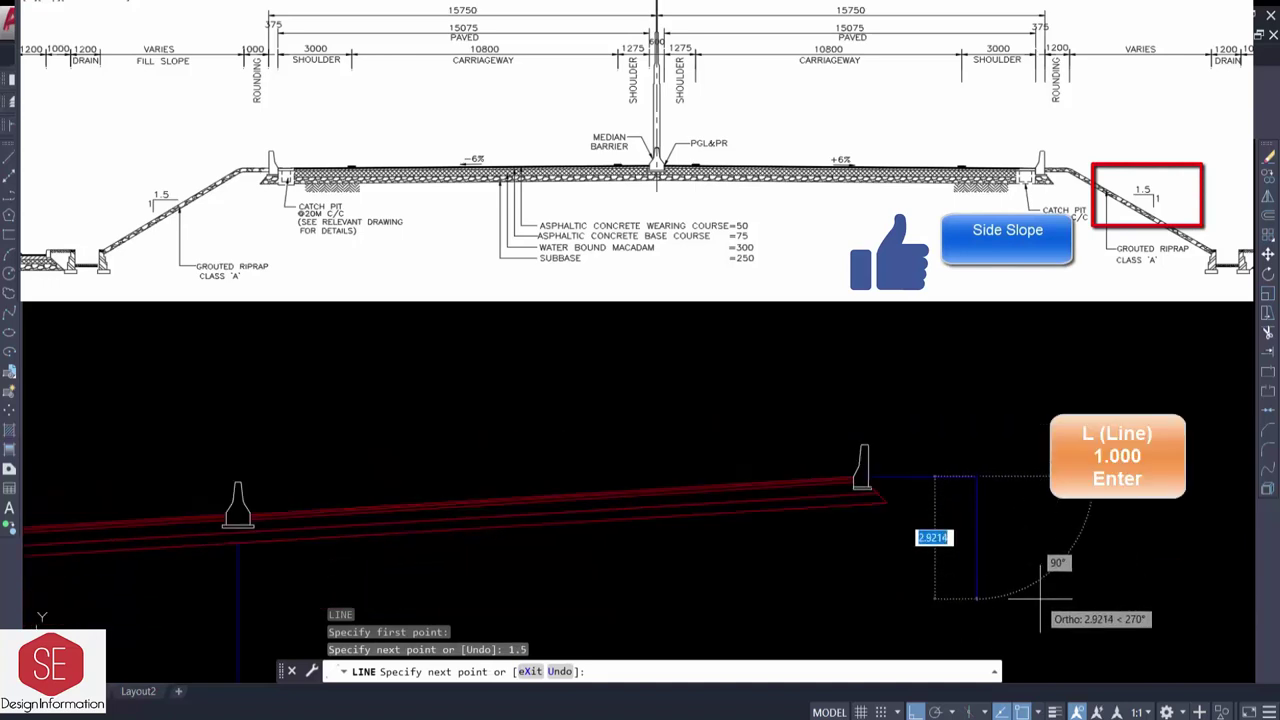
type("c")
key("Return")
left_click(986, 466)
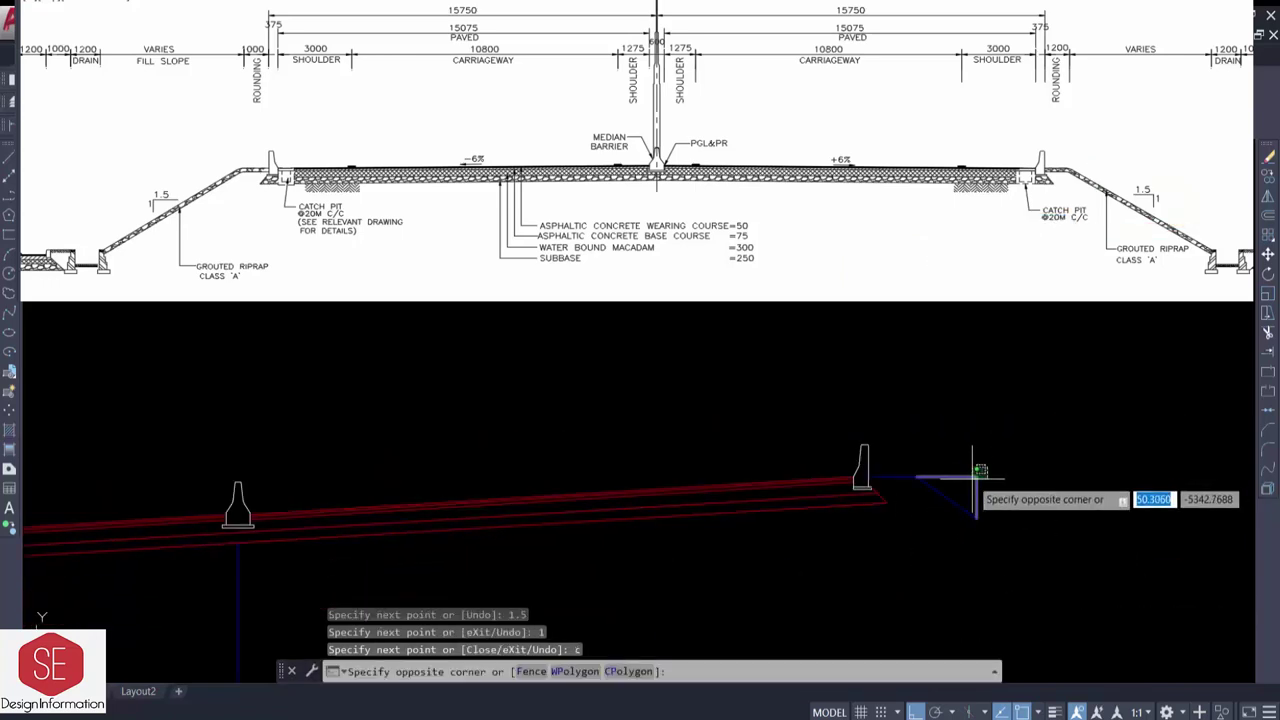
left_click(975, 478)
type("e")
key("Return")
scroll(1025, 571, "down", 3)
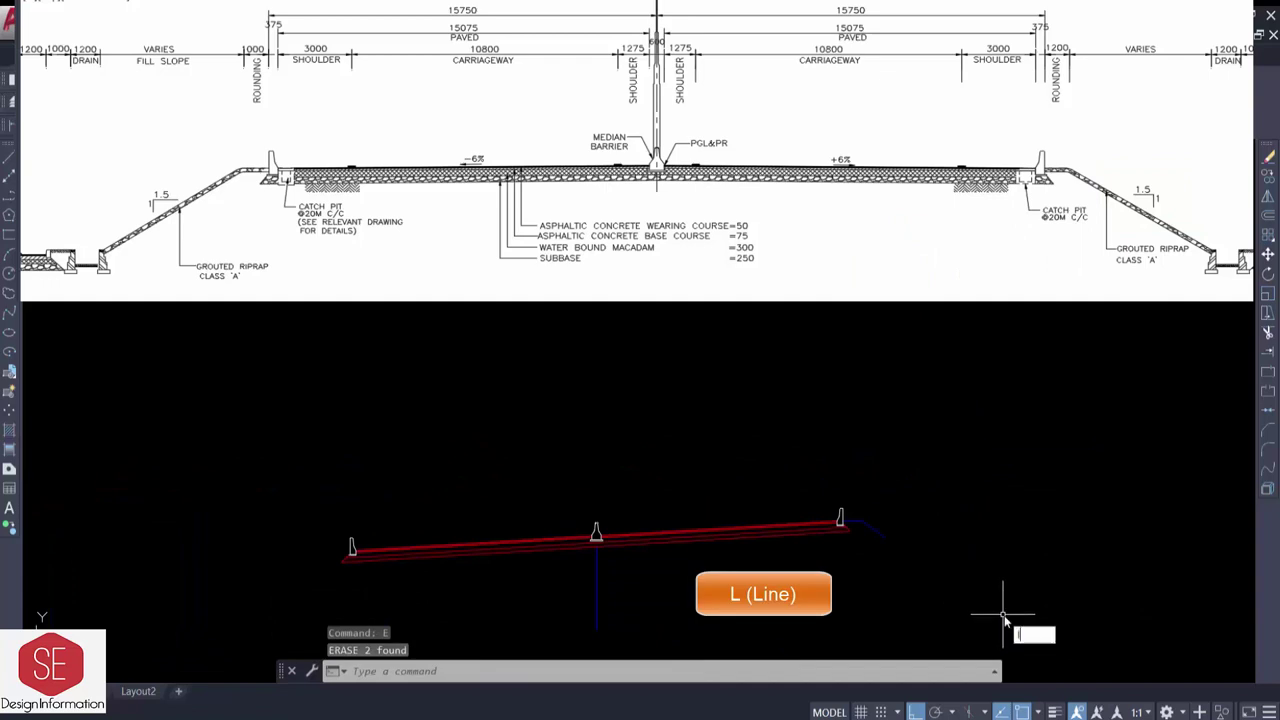
- Draw a limit line below the right slope and extend the slope down to it
left_click(1008, 625)
left_click(884, 537)
key("Return")
type("ex")
key("Return")
key("Return")
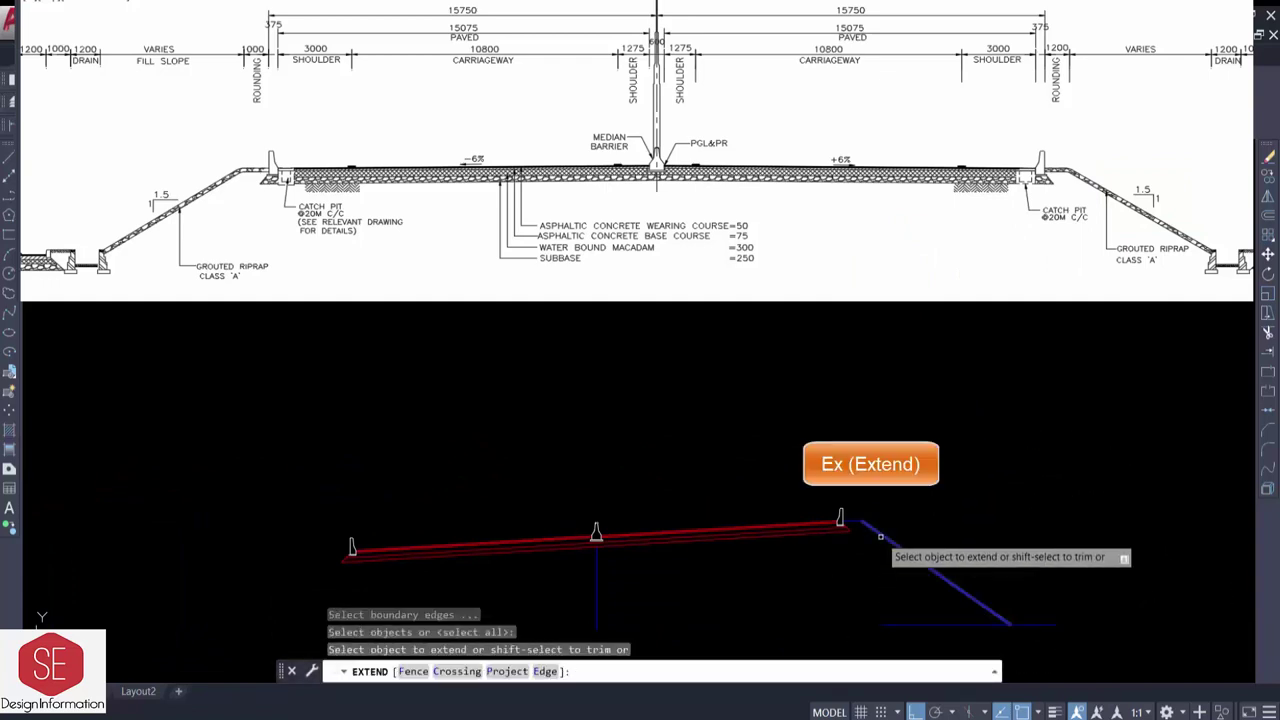
key("Escape")
key("Escape")
left_click(969, 625)
scroll(869, 517, "up", 3)
type("f")
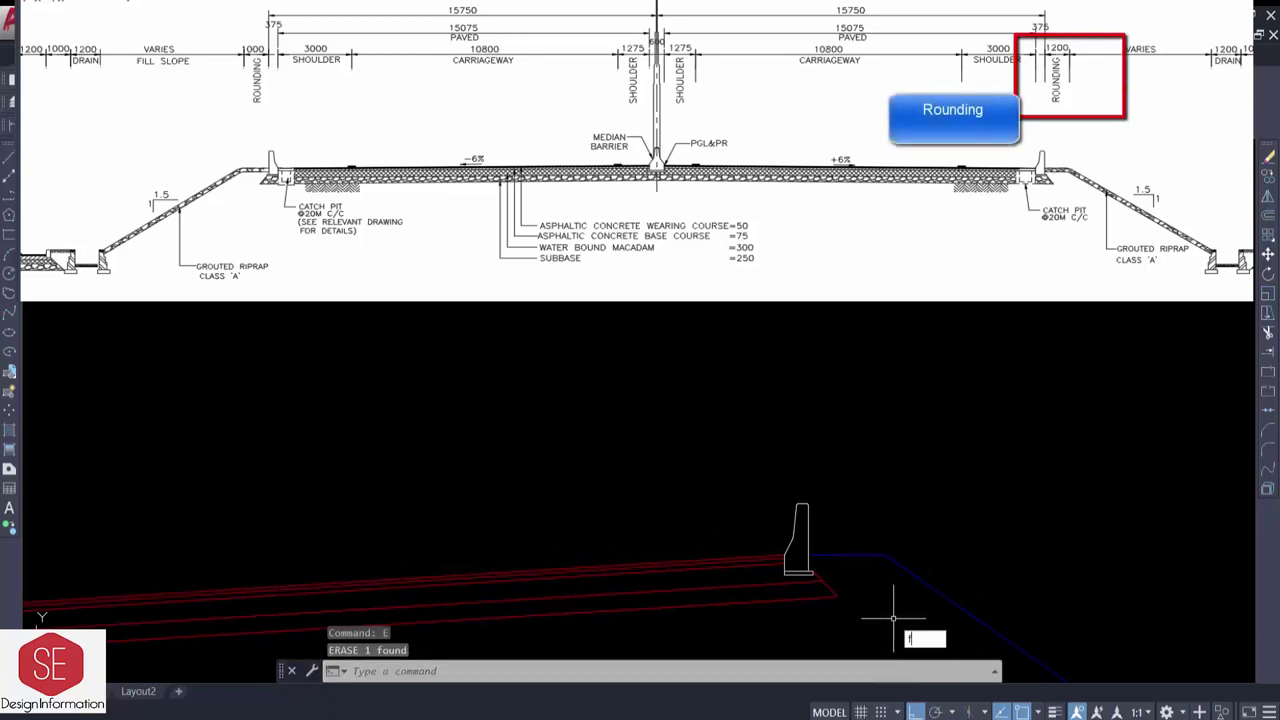
- Fillet the shoulder-to-slope corner with radius 0.6 and check the arc reads Ø1.200
key("Return")
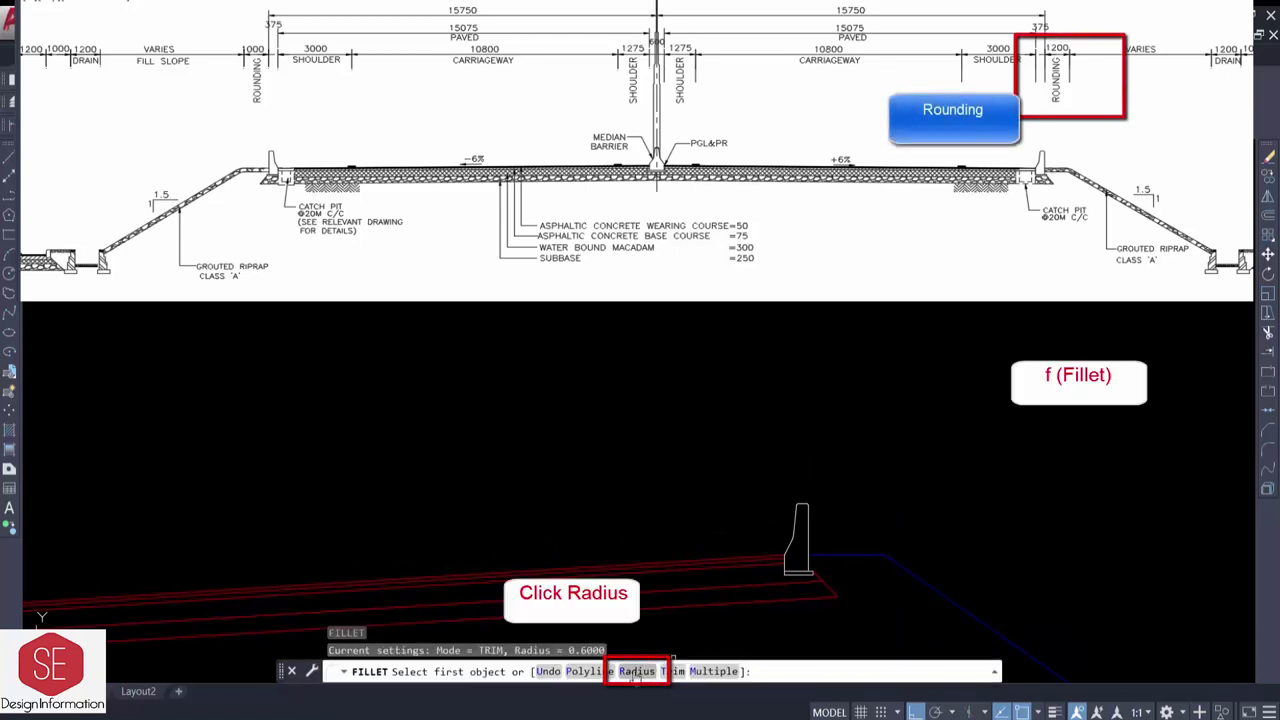
left_click(636, 671)
type(".6")
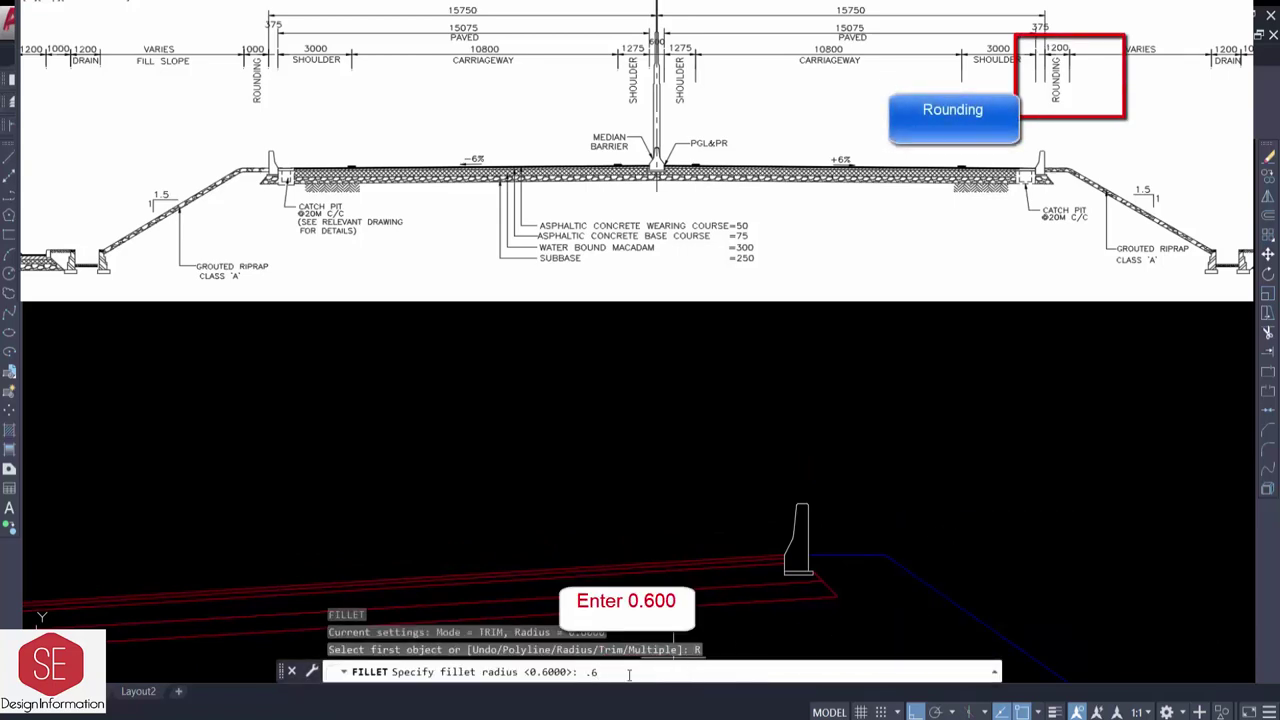
key("Return")
left_click(839, 560)
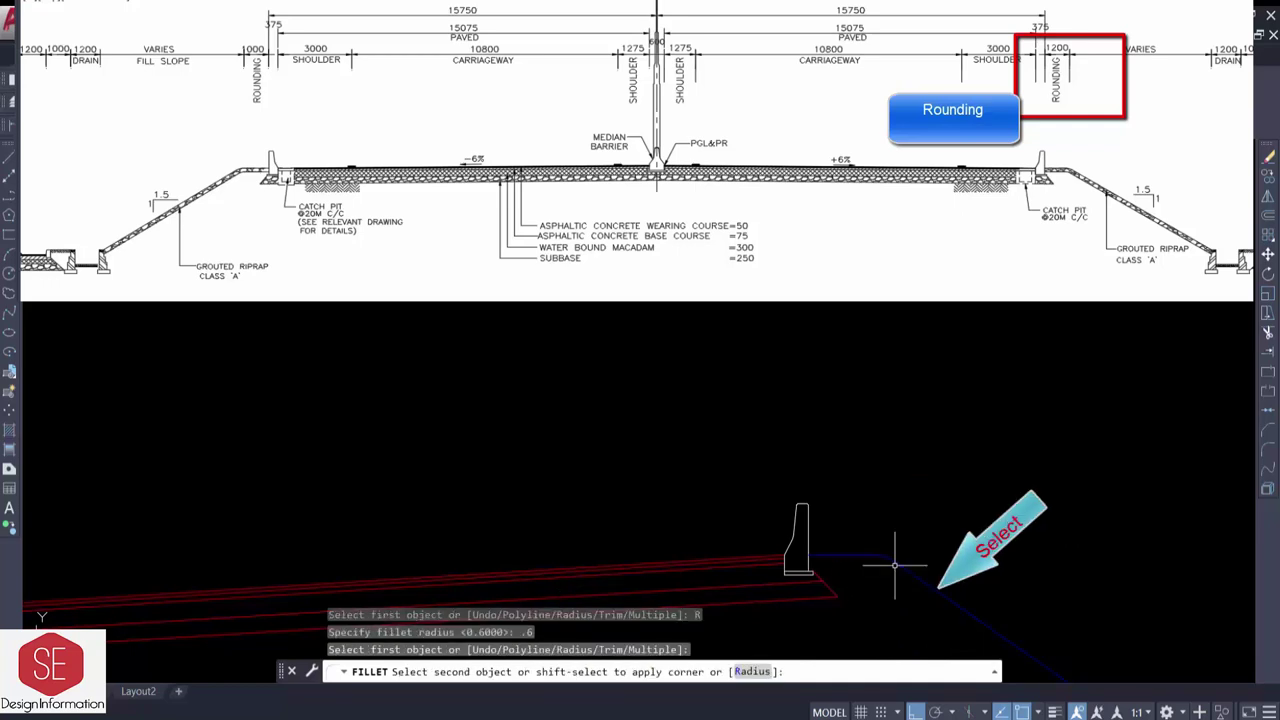
left_click(900, 557)
left_click(885, 558)
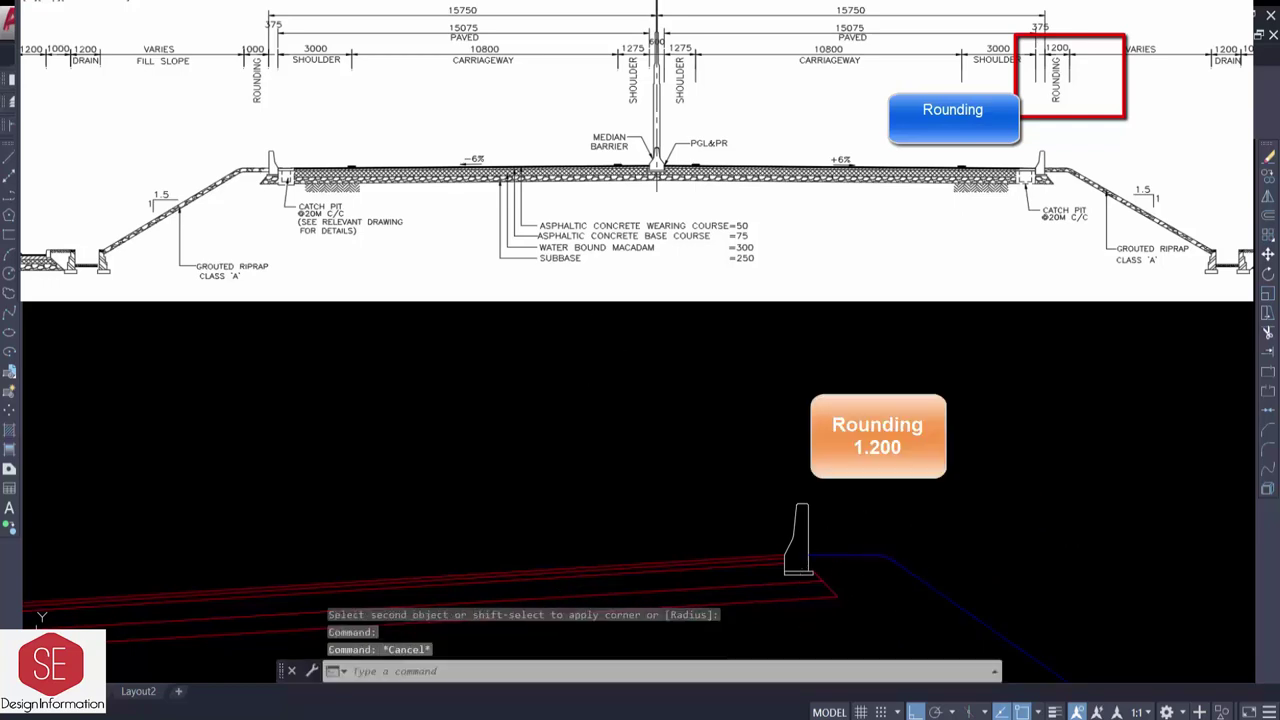
type("ddi")
key("Return")
left_click(887, 558)
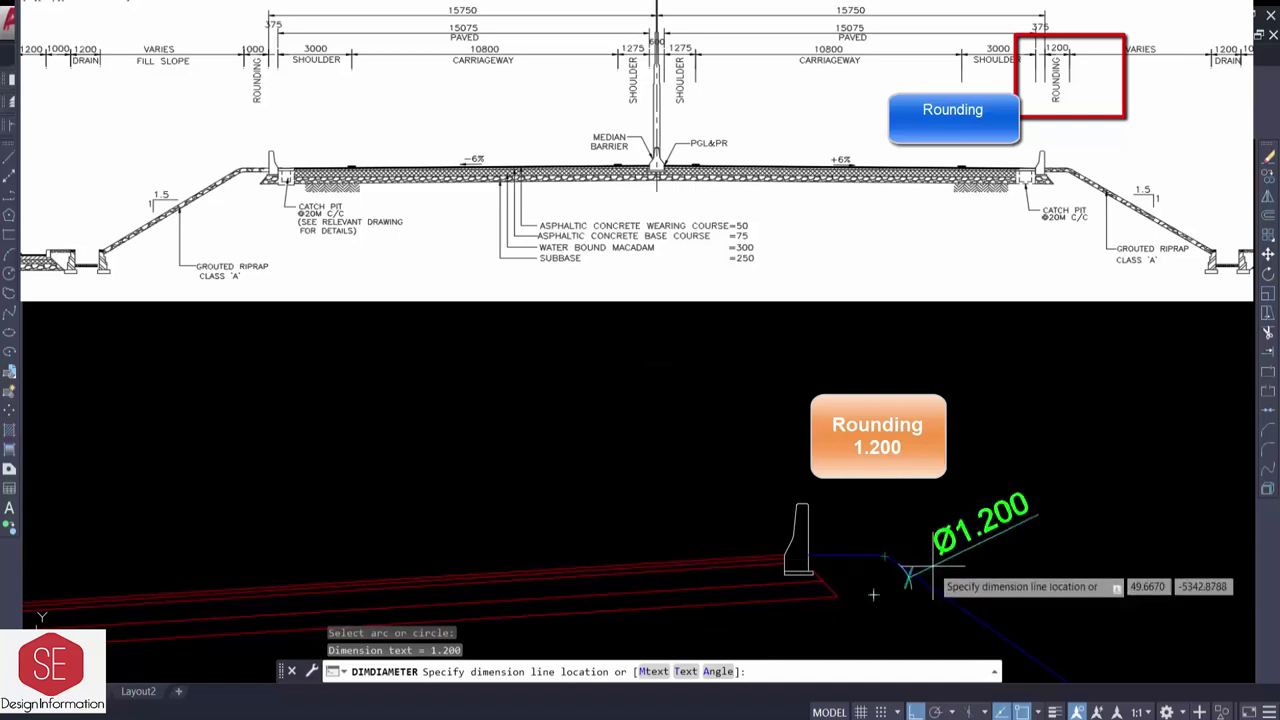
key("Escape")
middle_click_drag(920, 586, 718, 492)
- Offset the right rounding line and arc 0.2 toward the inner side
type("o")
key("Return")
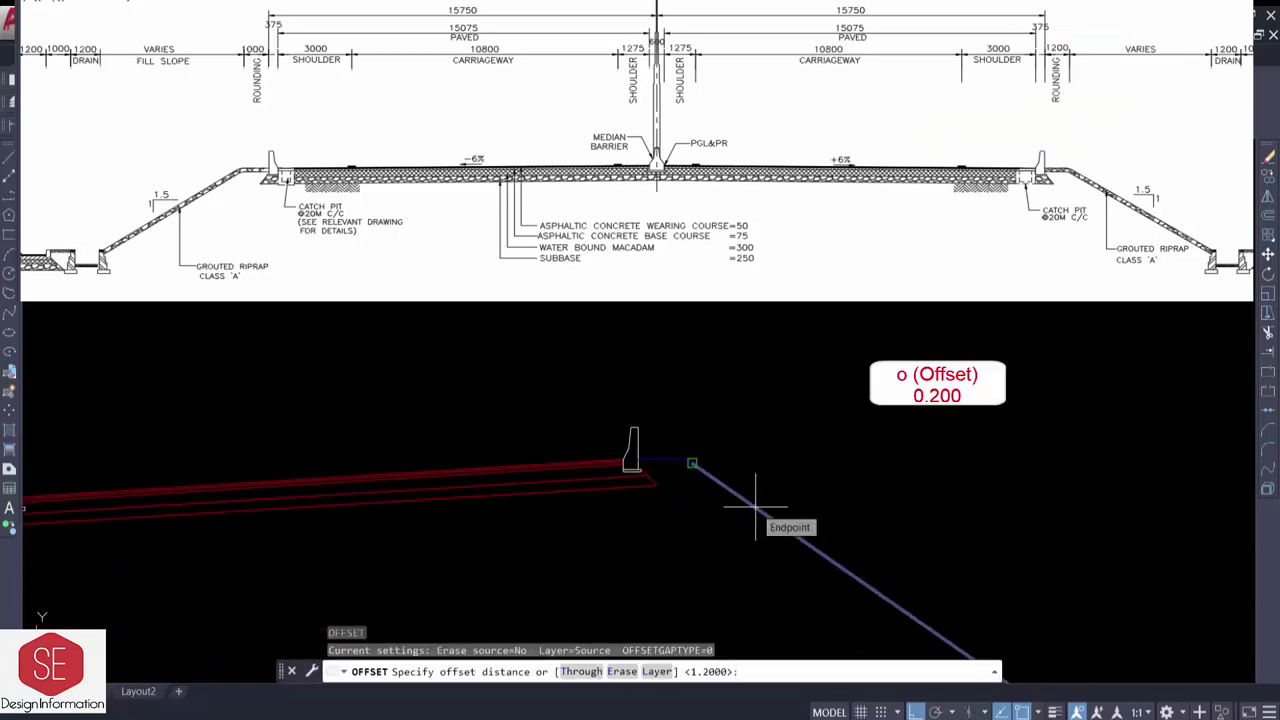
type(".2")
key("Return")
left_click(664, 462)
left_click(704, 463)
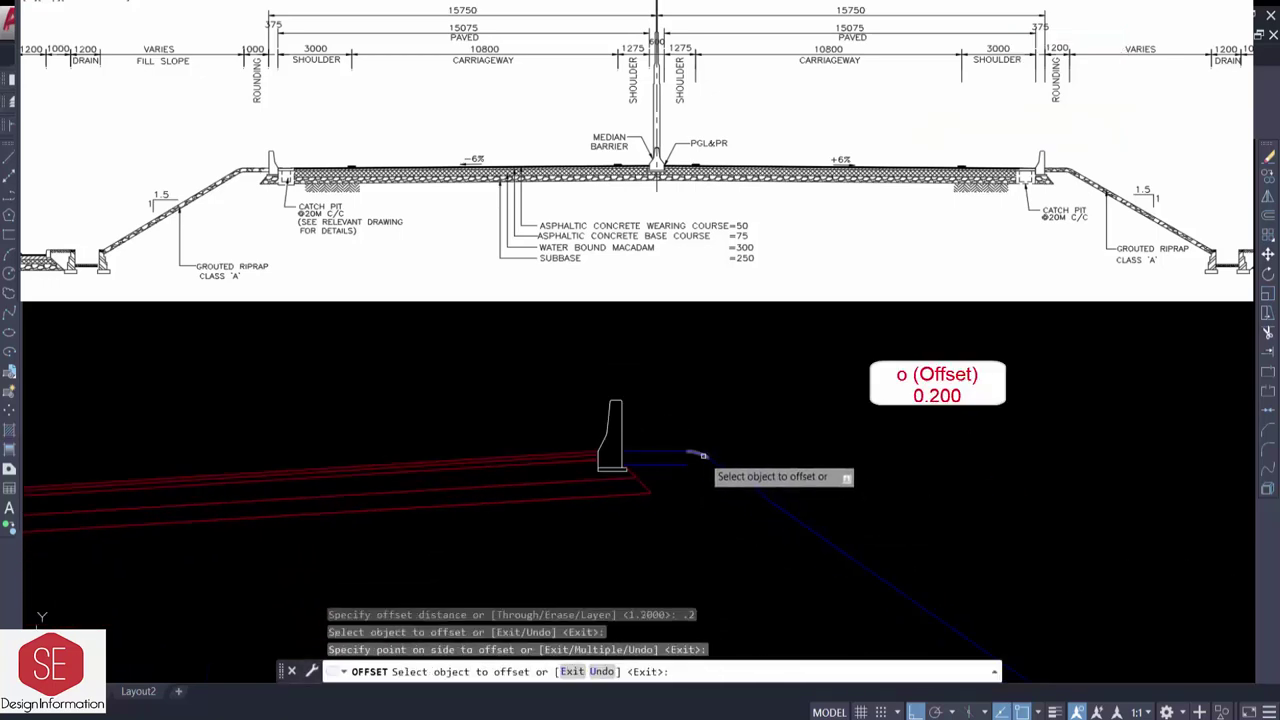
left_click(700, 456)
left_click(750, 479)
key("Escape")
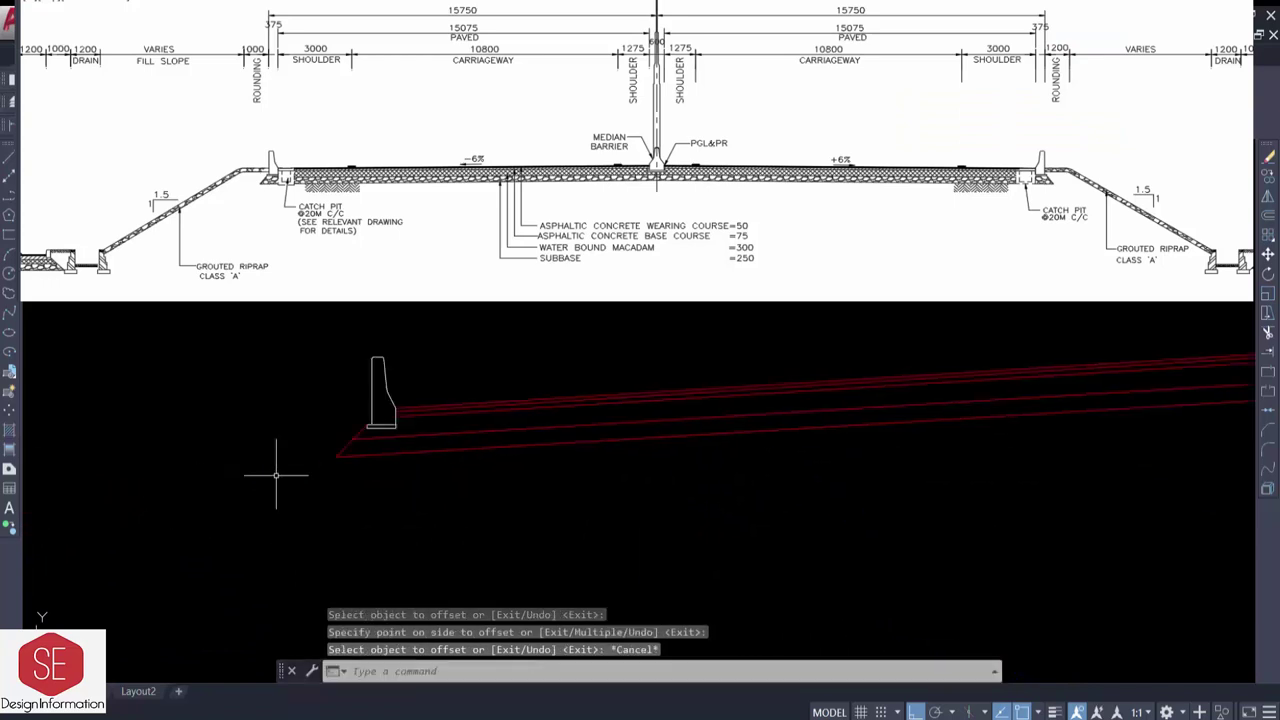
- Draw a vertical helper line at the left barrier face
middle_click_drag(271, 471, 380, 515)
type("l")
key("Return")
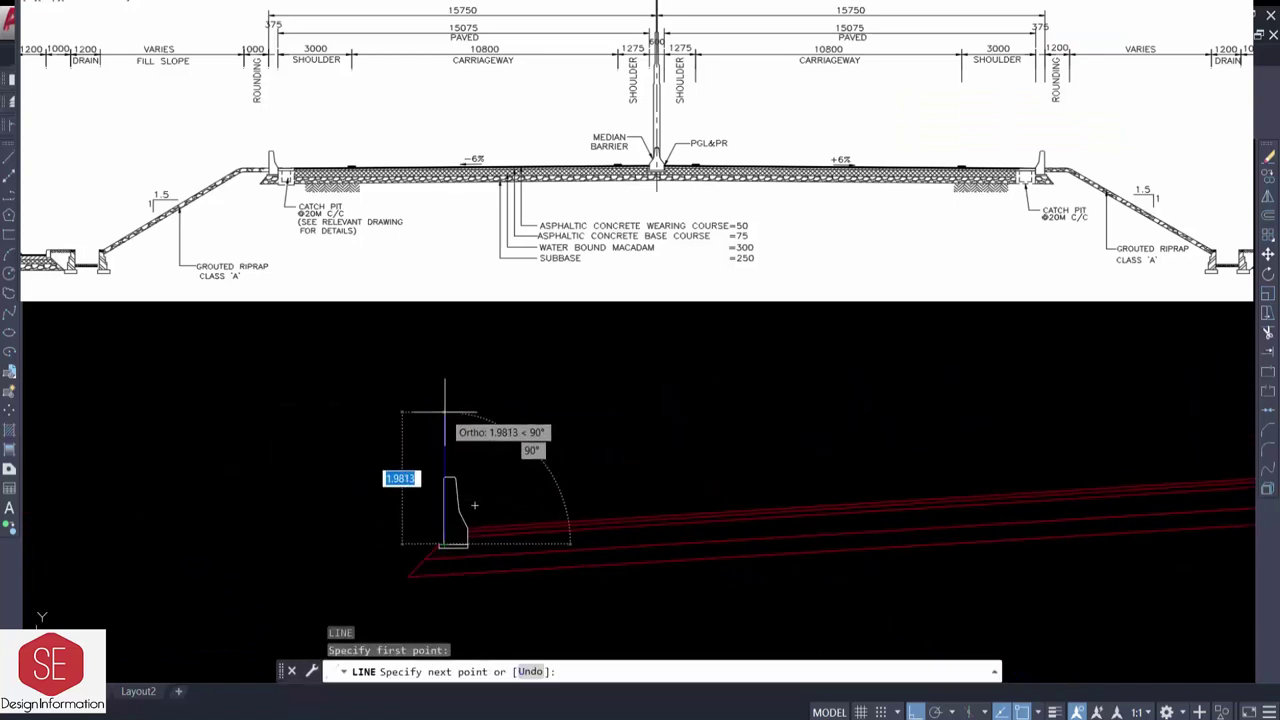
key("Return")
- Offset the vertical helper line 1 unit to the left
key("Return")
left_click(445, 545)
key("Escape")
middle_click_drag(532, 465, 662, 355)
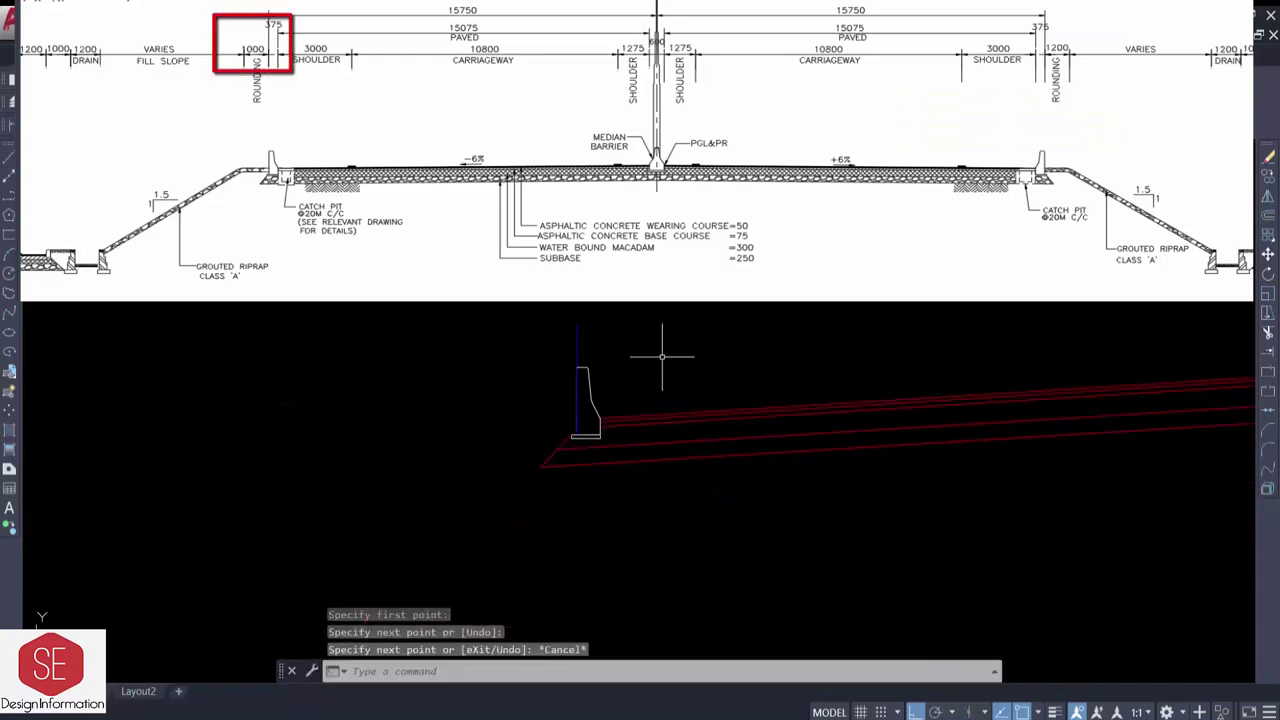
type("o")
key("Return")
- Draw the shoulder line at the barrier base, trim it to 1 unit, and delete the helpers
key("Return")
left_click(575, 364)
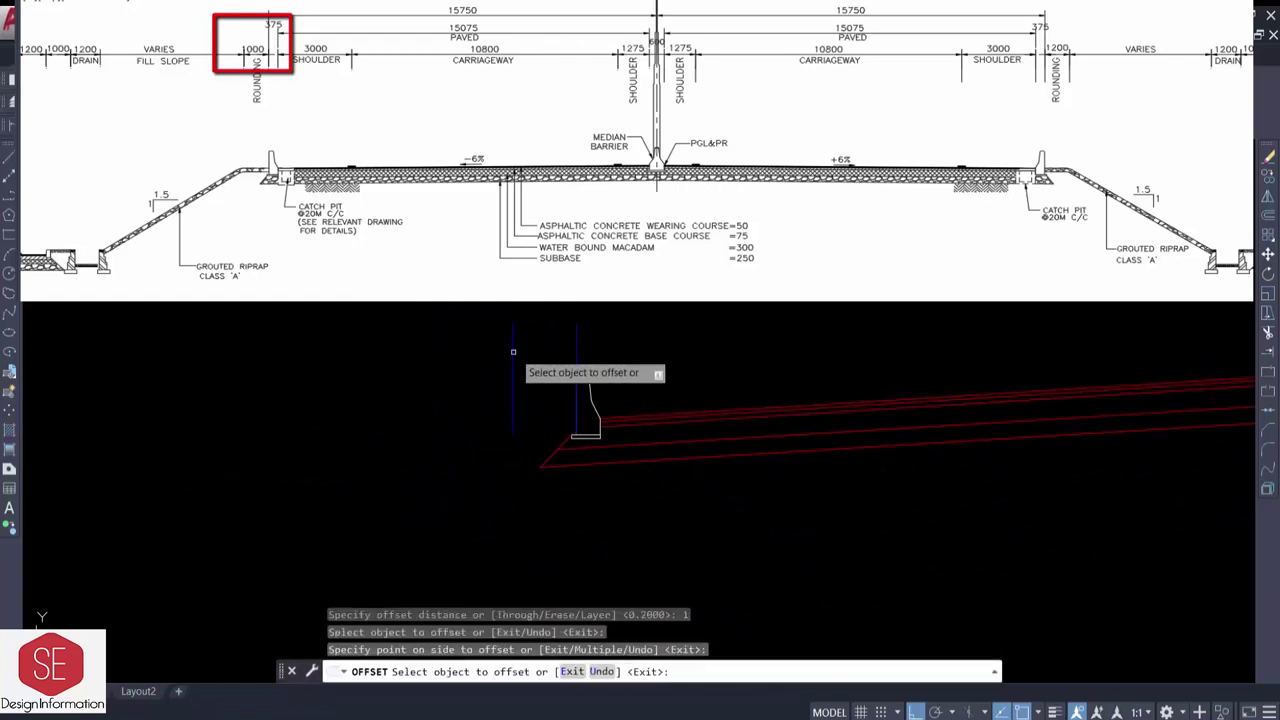
left_click(515, 360)
key("Escape")
type("l")
key("Return")
left_click(600, 417)
left_click(471, 415)
key("Escape")
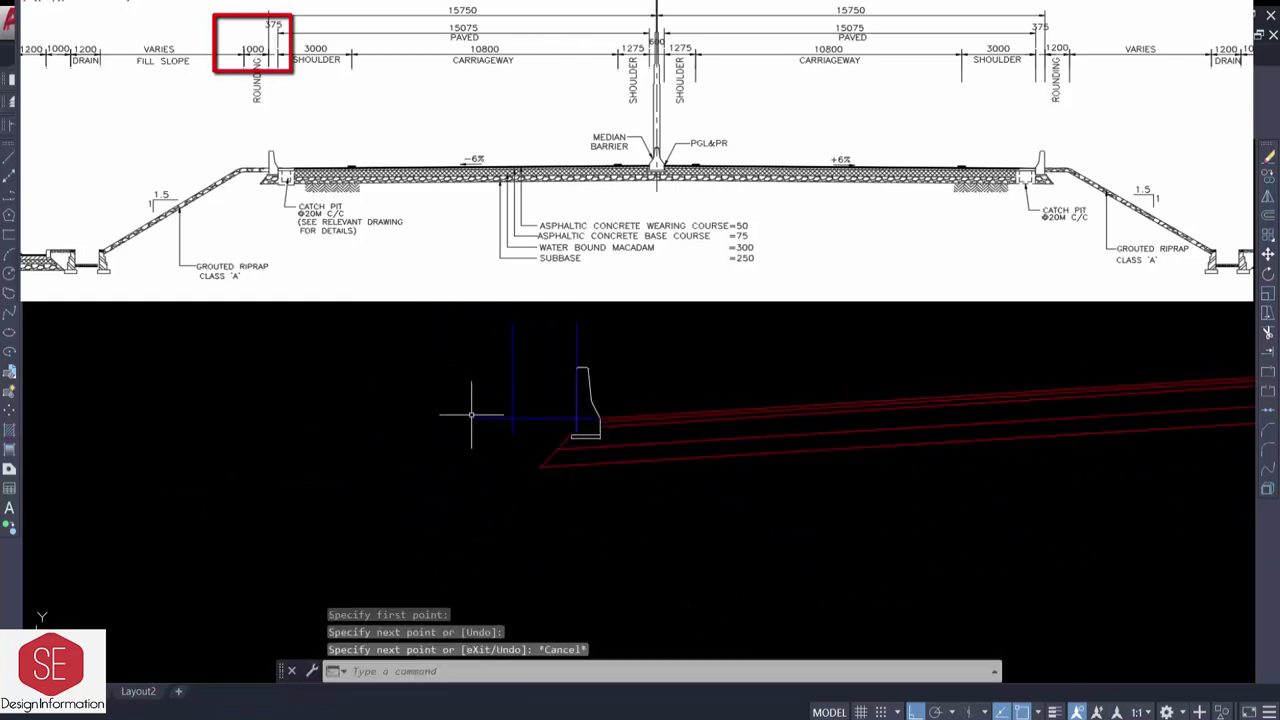
- Draw a 1.5:1 slope triangle from the shoulder line's end and erase its helper legs
key("Return")
left_click(588, 417)
left_click(497, 417)
key("Escape")
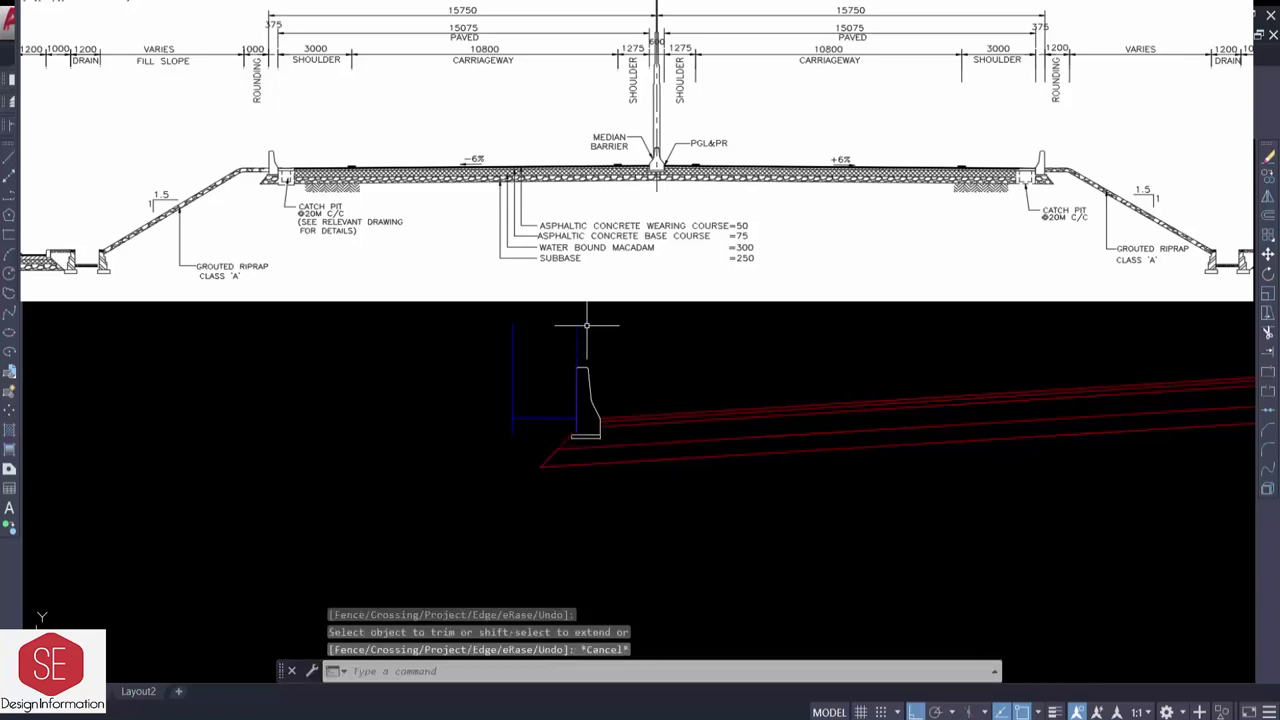
left_click_drag(668, 438, 476, 302)
key("Delete")
type("l")
key("Return")
left_click(513, 417)
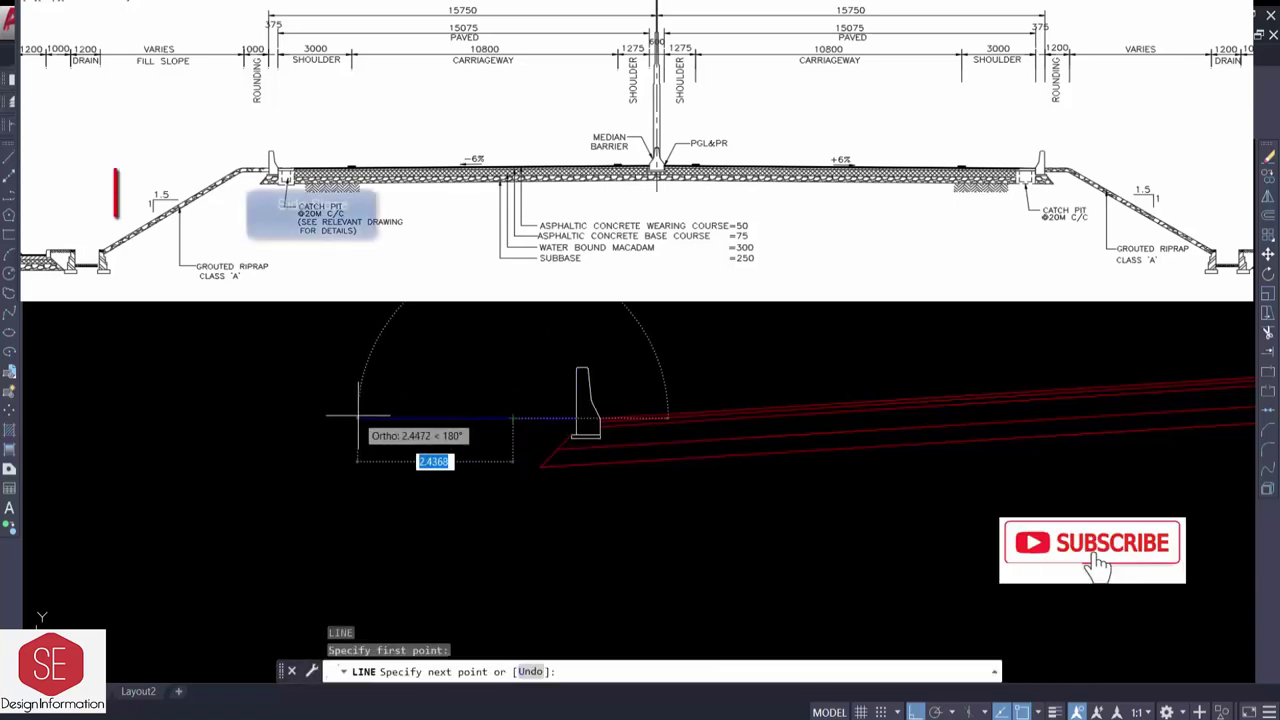
type("1.5")
key("Return")
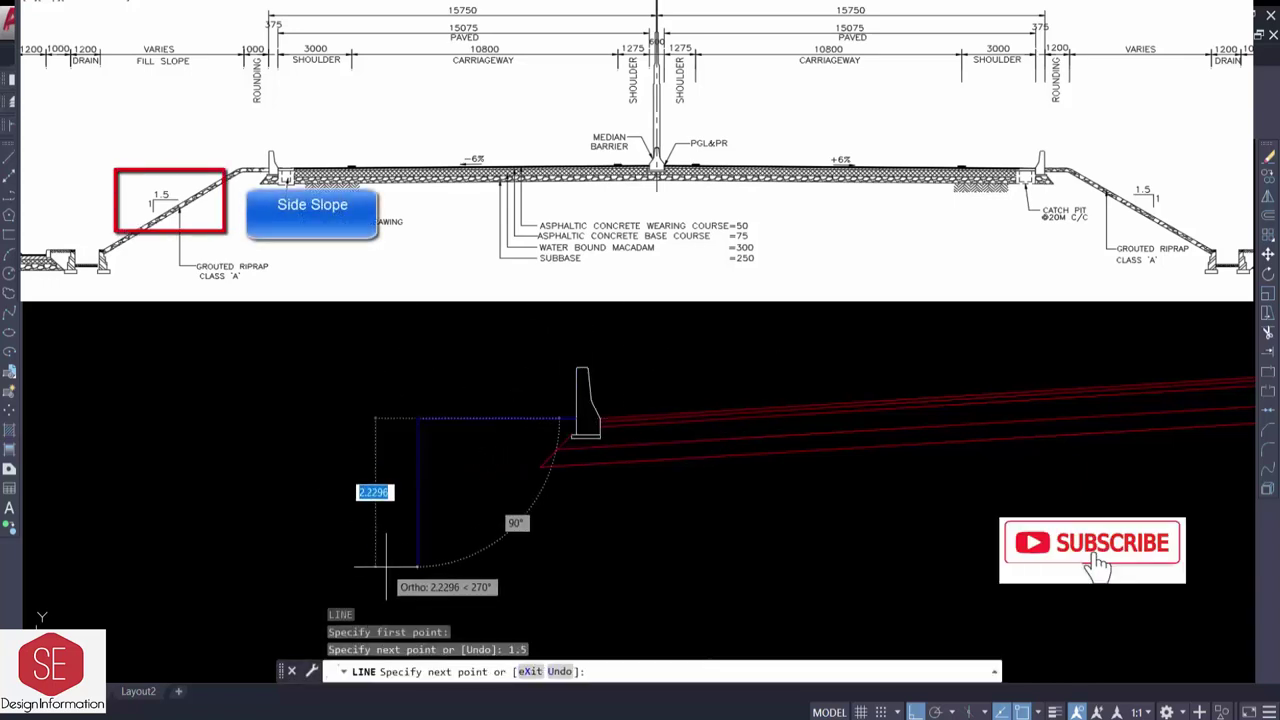
type("1")
key("Return")
key("Return")
left_click(429, 394)
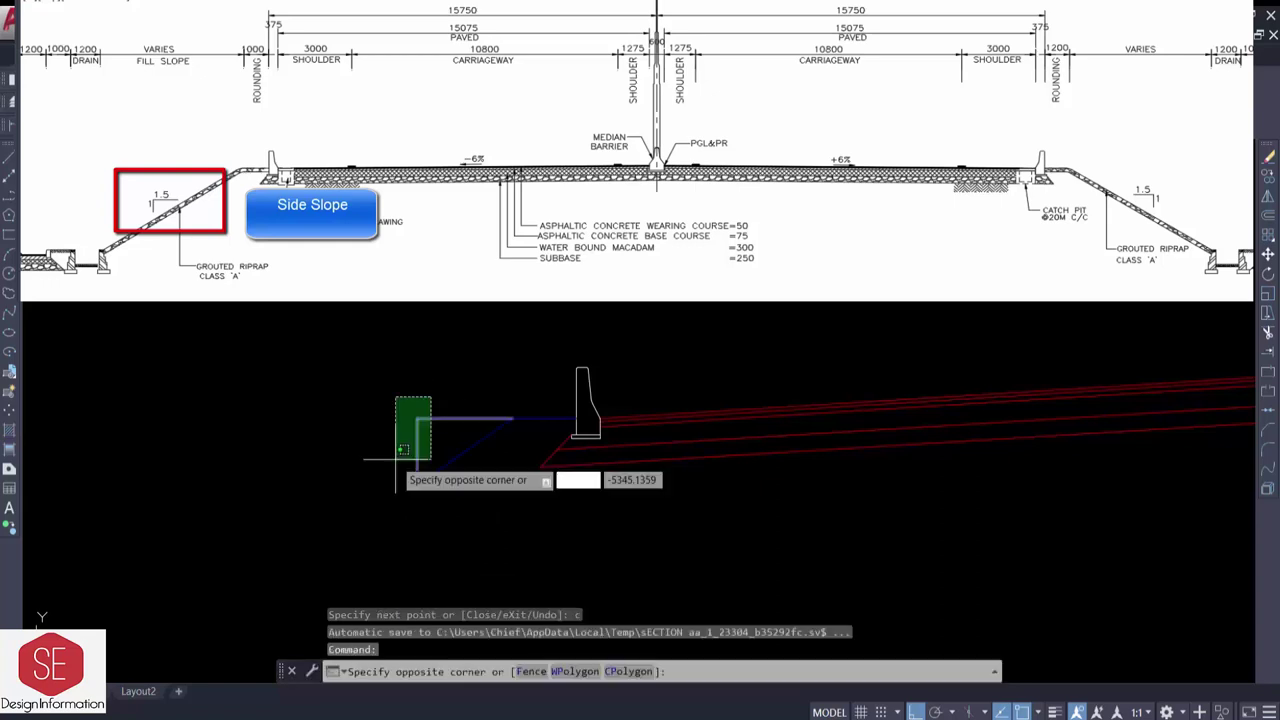
left_click(391, 443)
type("e")
key("Return")
- Draw a temporary horizontal limit line below the left slope
scroll(663, 514, "down", 2)
scroll(730, 460, "down", 2)
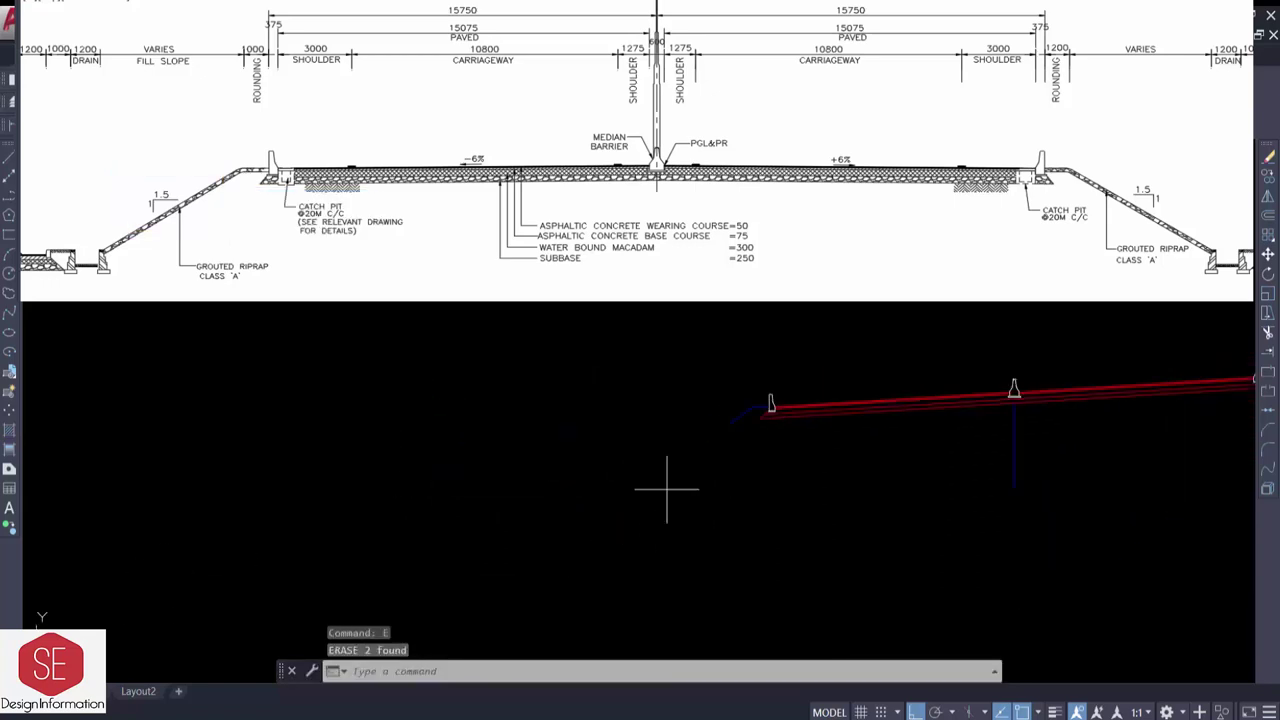
type("l")
key("Return")
left_click(423, 535)
left_click(843, 535)
- Extend the 1.5:1 slope down to the limit line, then erase the limit line
type("ex")
key("Return")
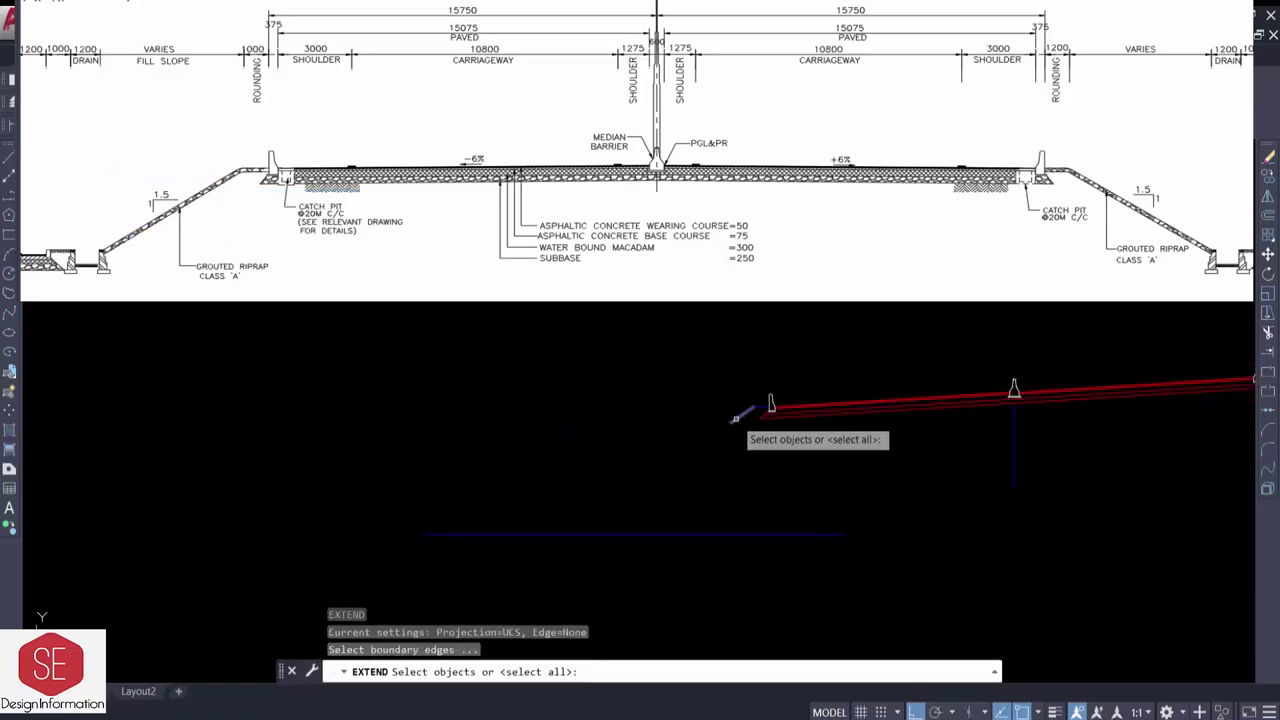
key("Return")
left_click(735, 418)
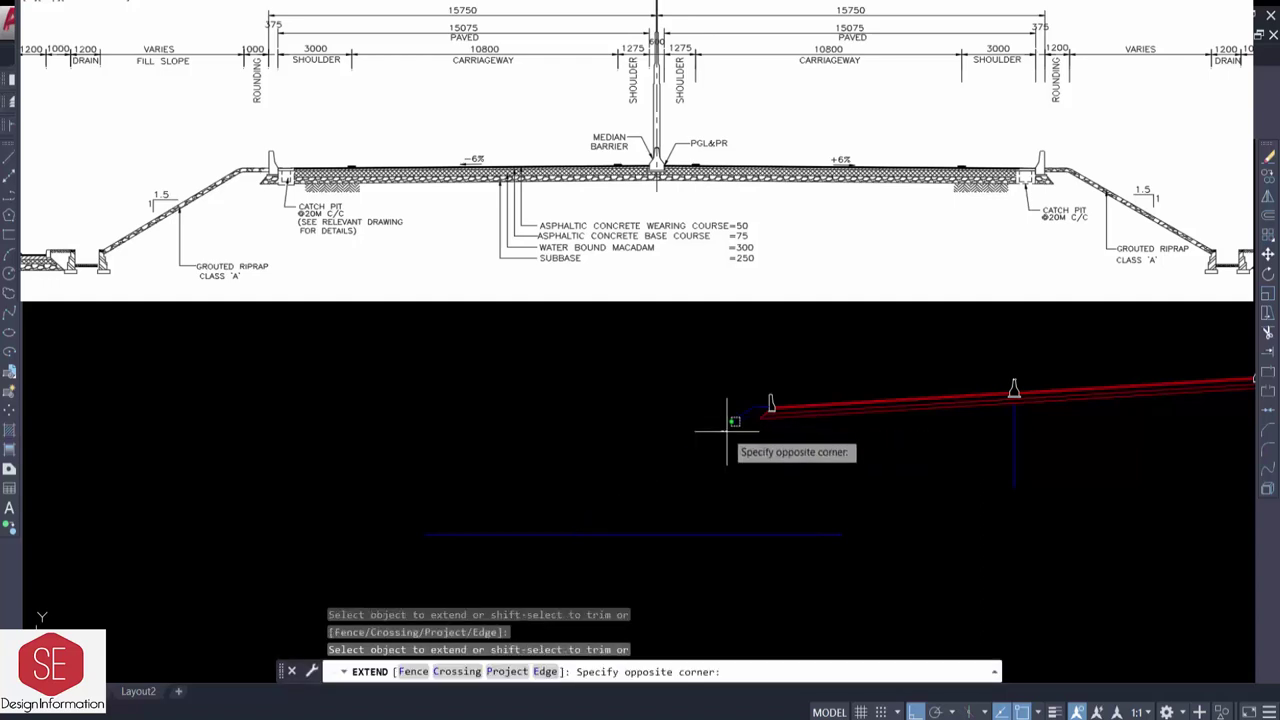
left_click(688, 478)
key("Escape")
left_click(705, 535)
type("e")
key("Return")
- Bring the left barrier corner into view and start FILLET
scroll(780, 460, "up", 3)
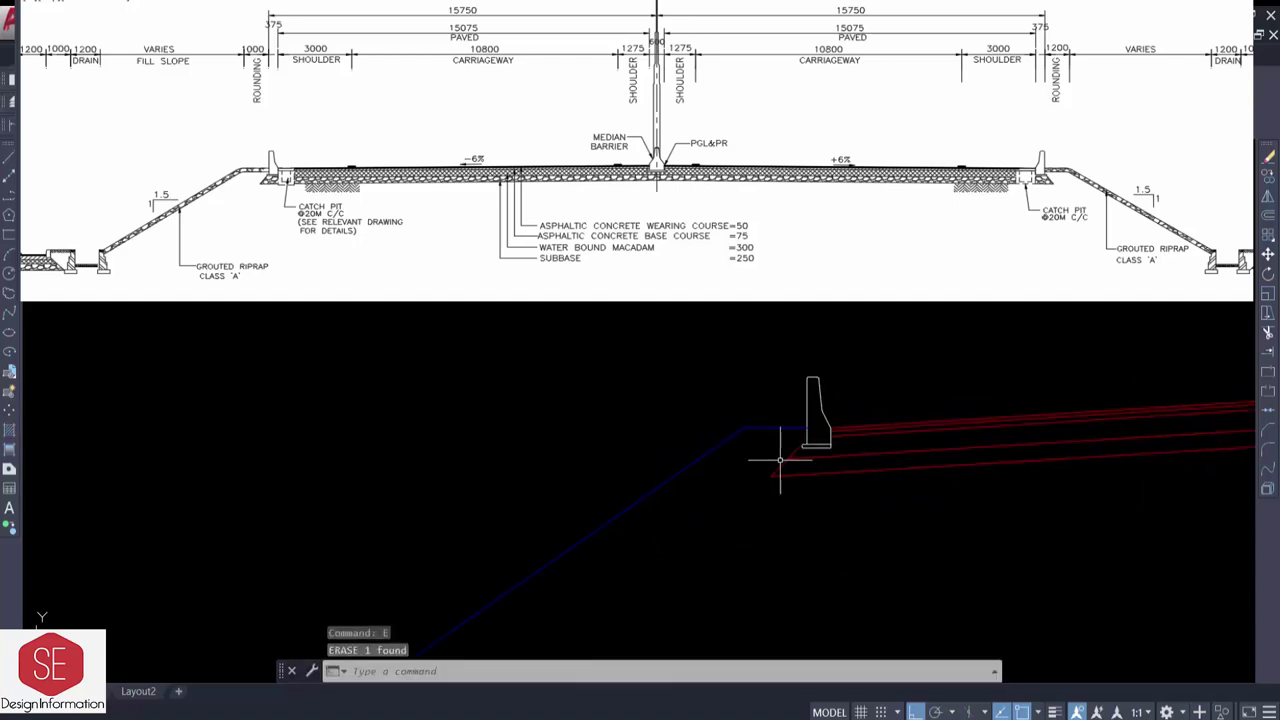
middle_click_drag(780, 460, 757, 520)
type("f")
key("Return")
type("r")
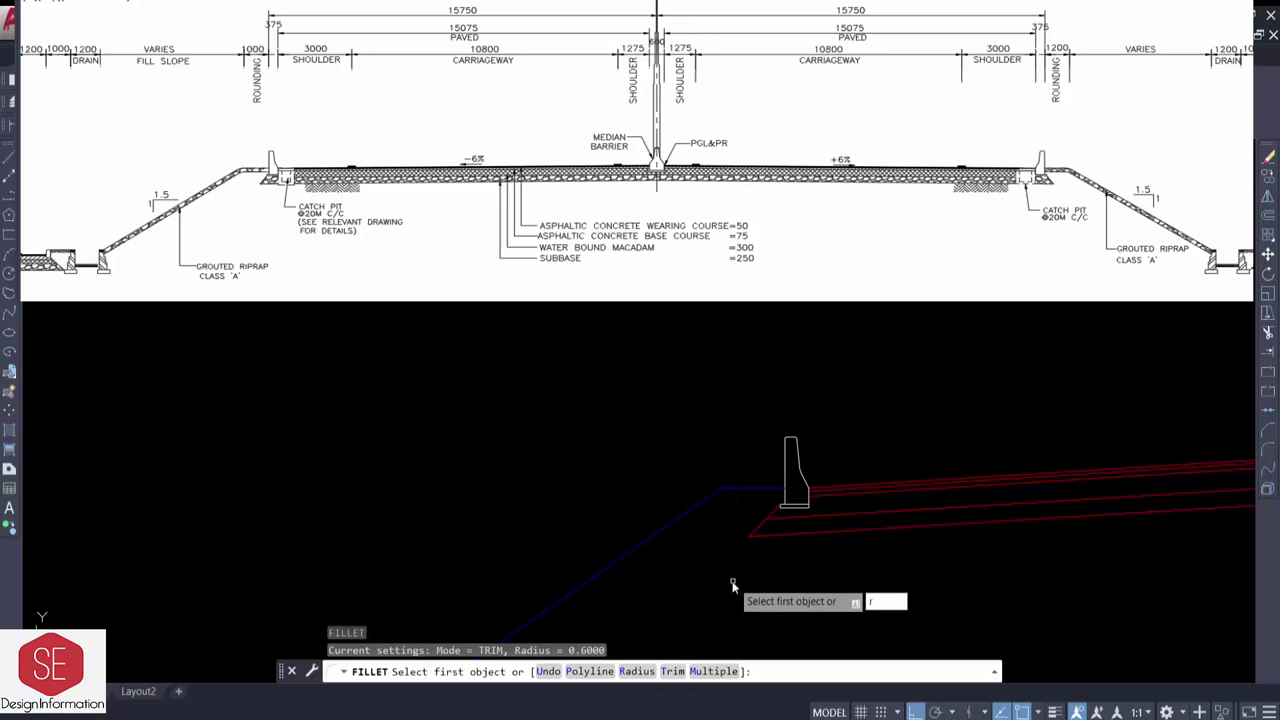
- Round the left shoulder-to-slope corner with a 0.5-radius fillet
key("Return")
type(".5")
key("Return")
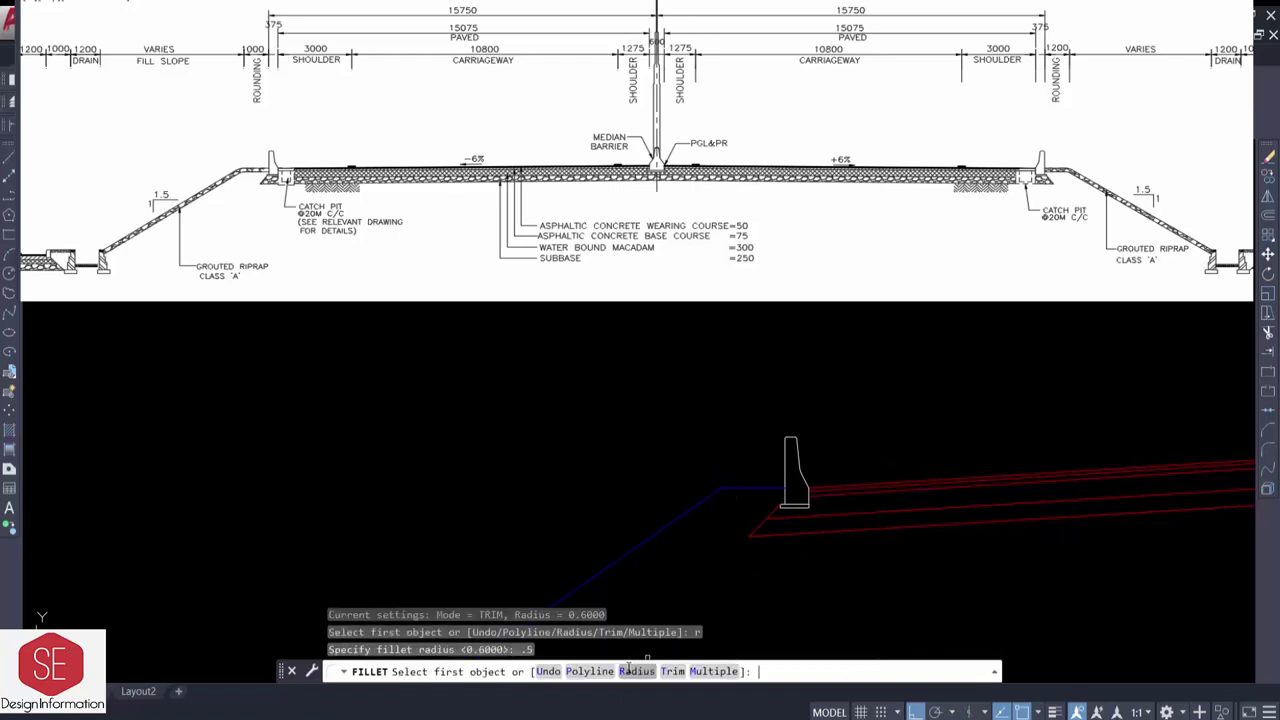
left_click(665, 524)
left_click(750, 488)
scroll(700, 517, "up", 4)
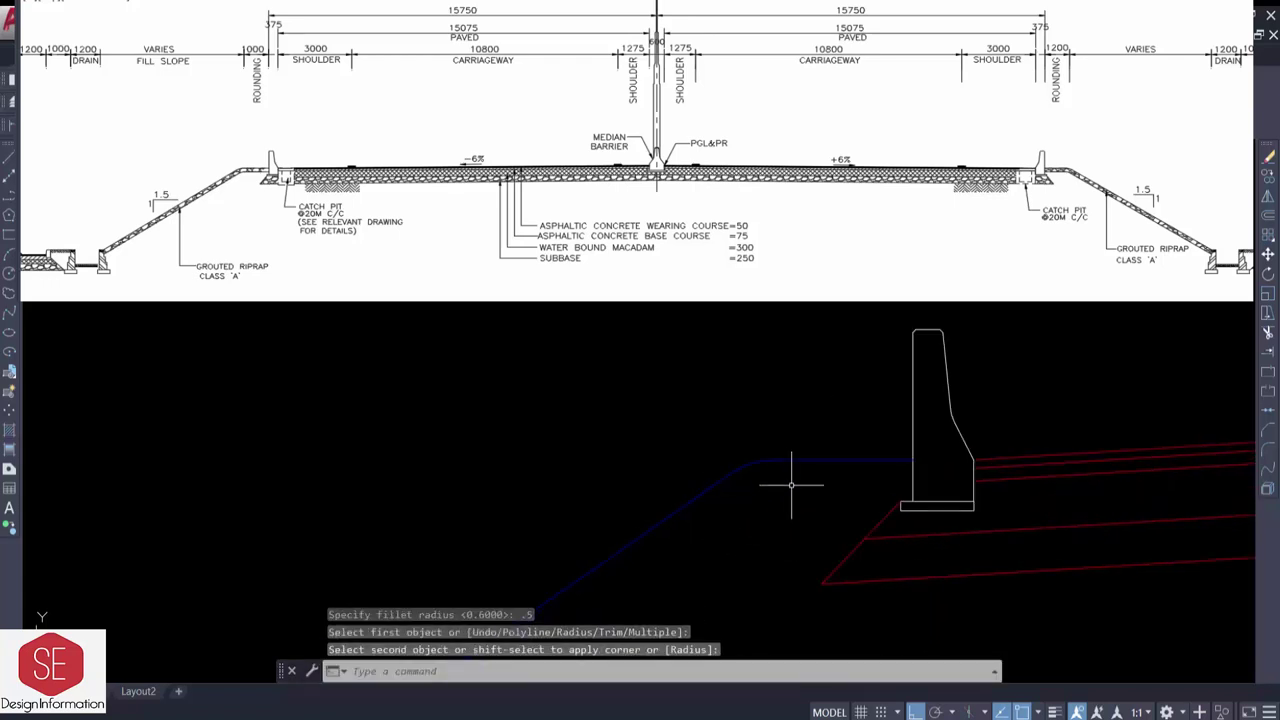
type("o")
- Offset the left rounding and the line below it by 0.2
key("Return")
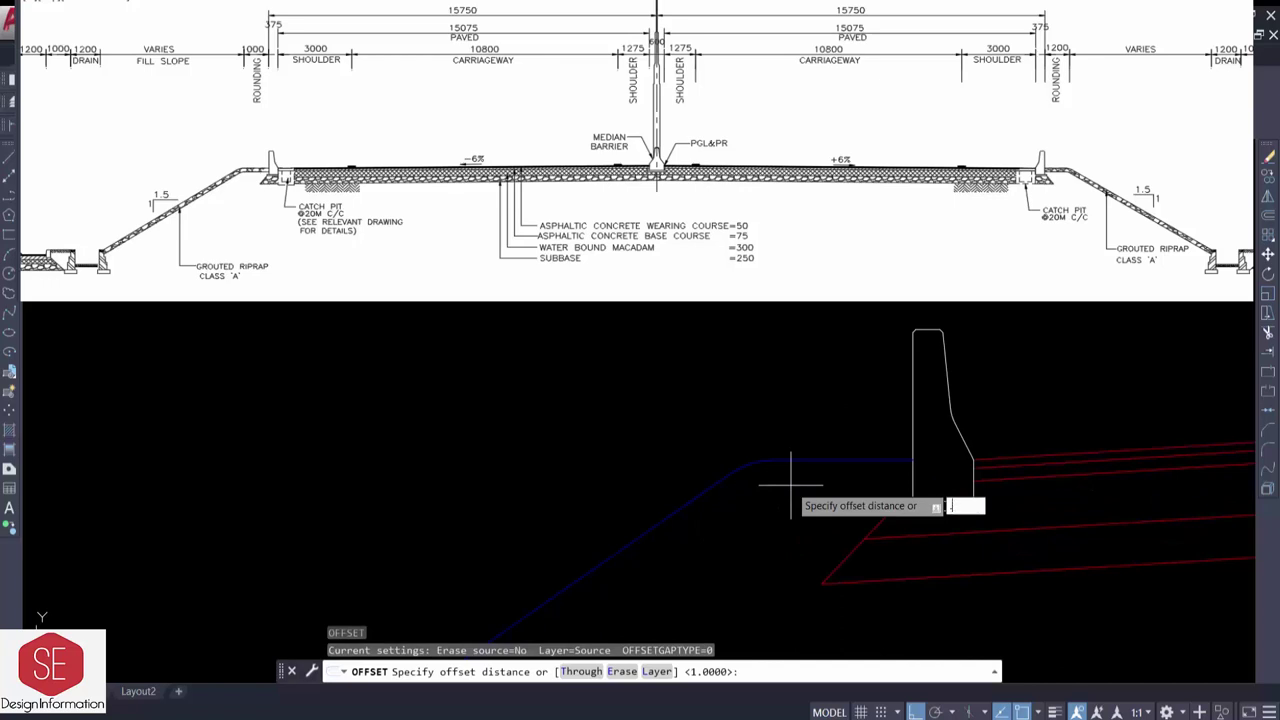
type(".2")
key("Return")
left_click(821, 464)
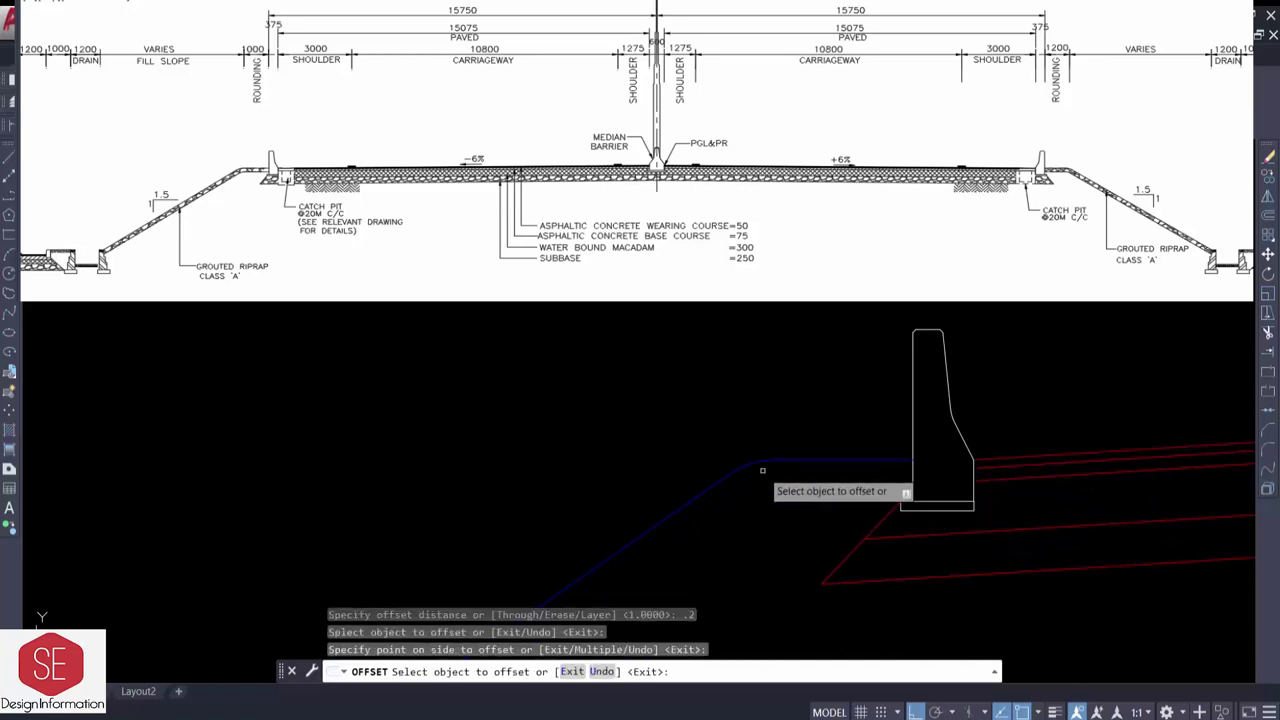
left_click(767, 476)
left_click(767, 492)
left_click(740, 510)
scroll(857, 529, "down", 3)
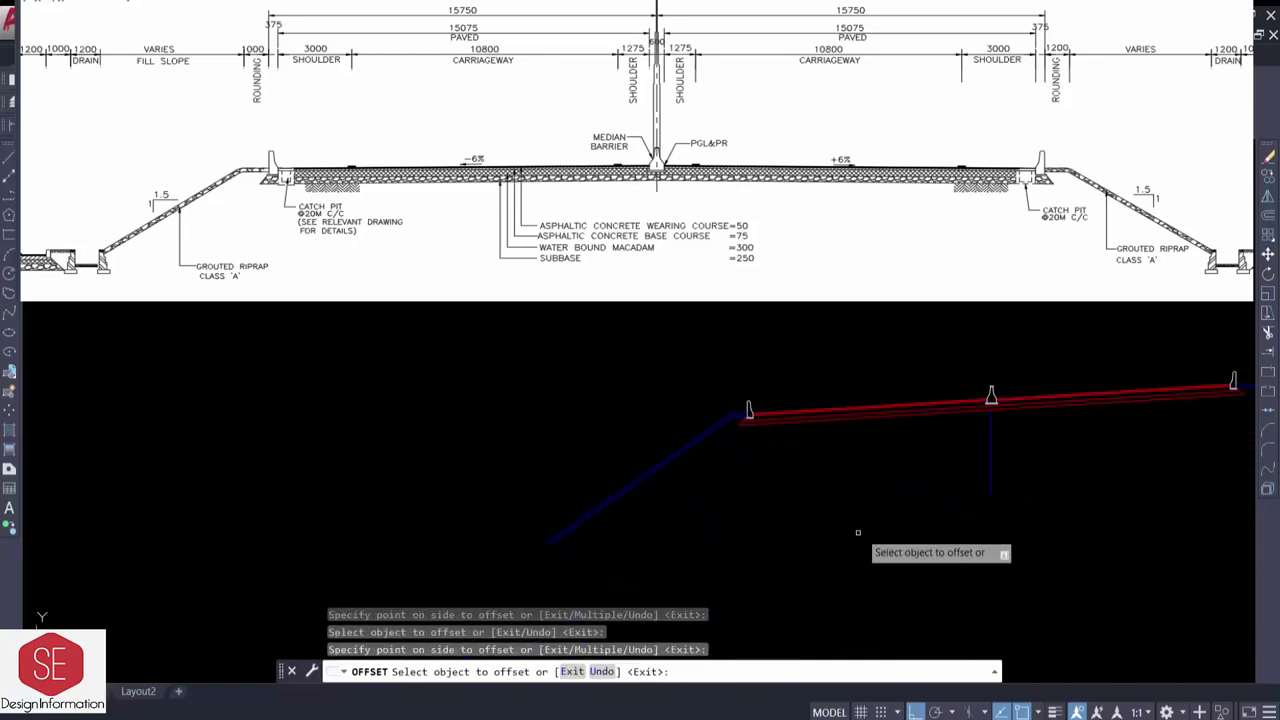
key("Escape")
- Zoom in closely on the new road section
middle_click_drag(857, 529, 767, 541)
type("z")
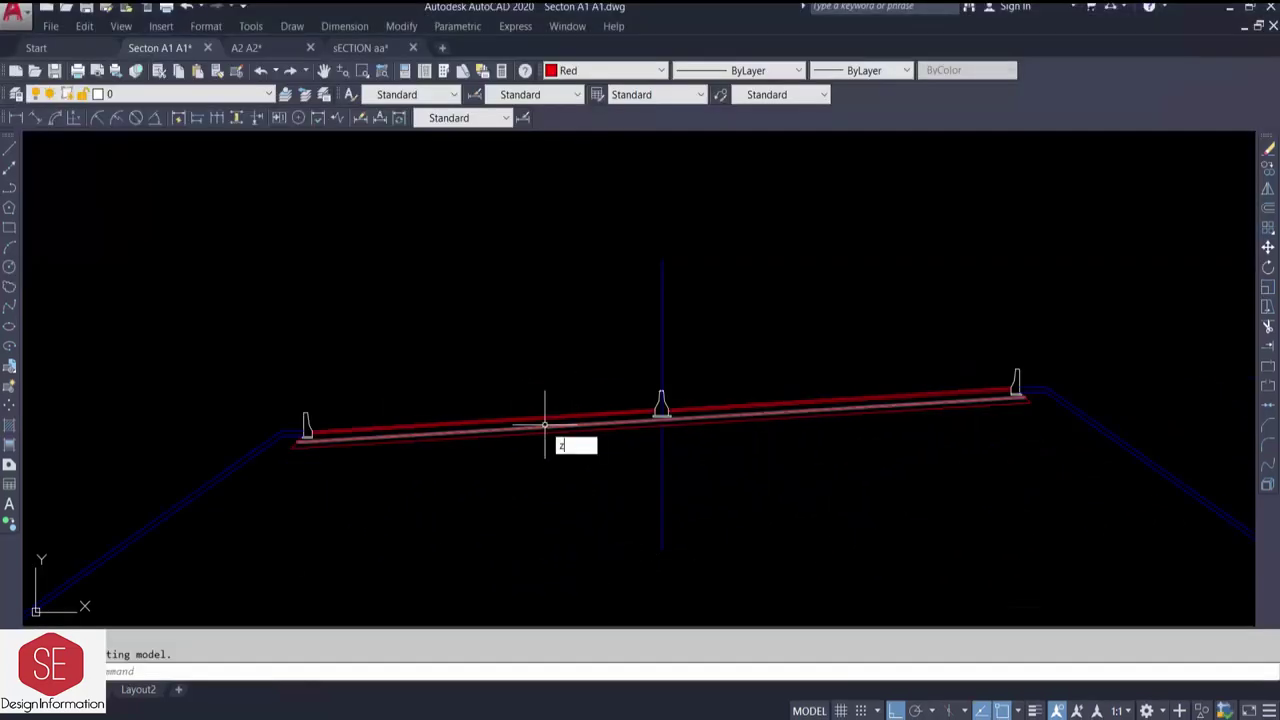
key("Return")
left_click_drag(457, 420, 734, 234)
left_click_drag(511, 414, 545, 390)
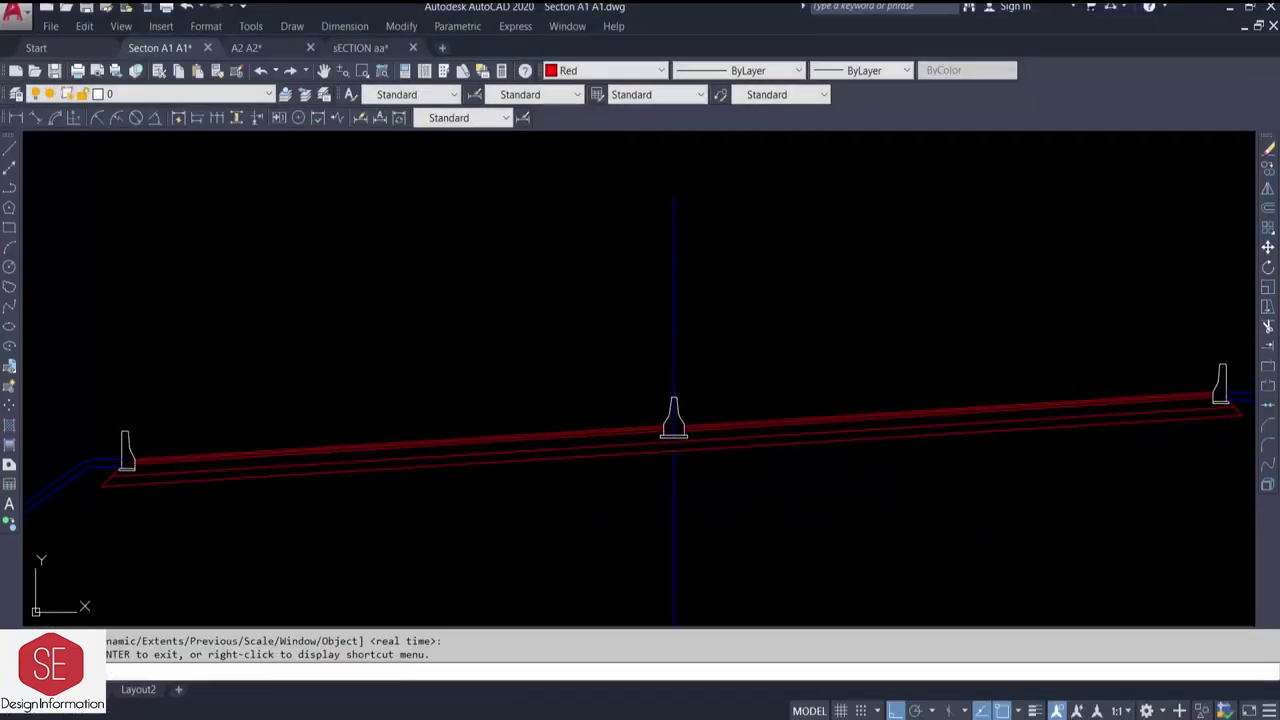
- Solid-hatch the top pavement band left of the middle barrier wall
key("Return")
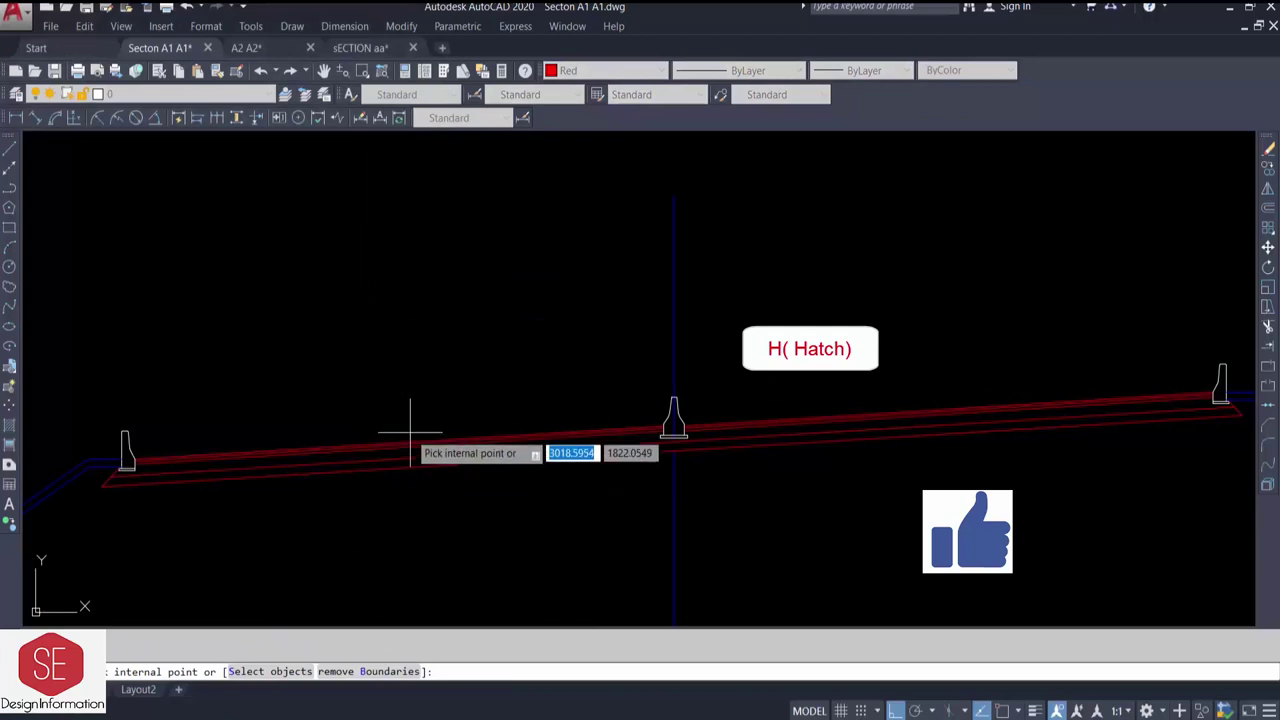
right_click(410, 450)
left_click(435, 454)
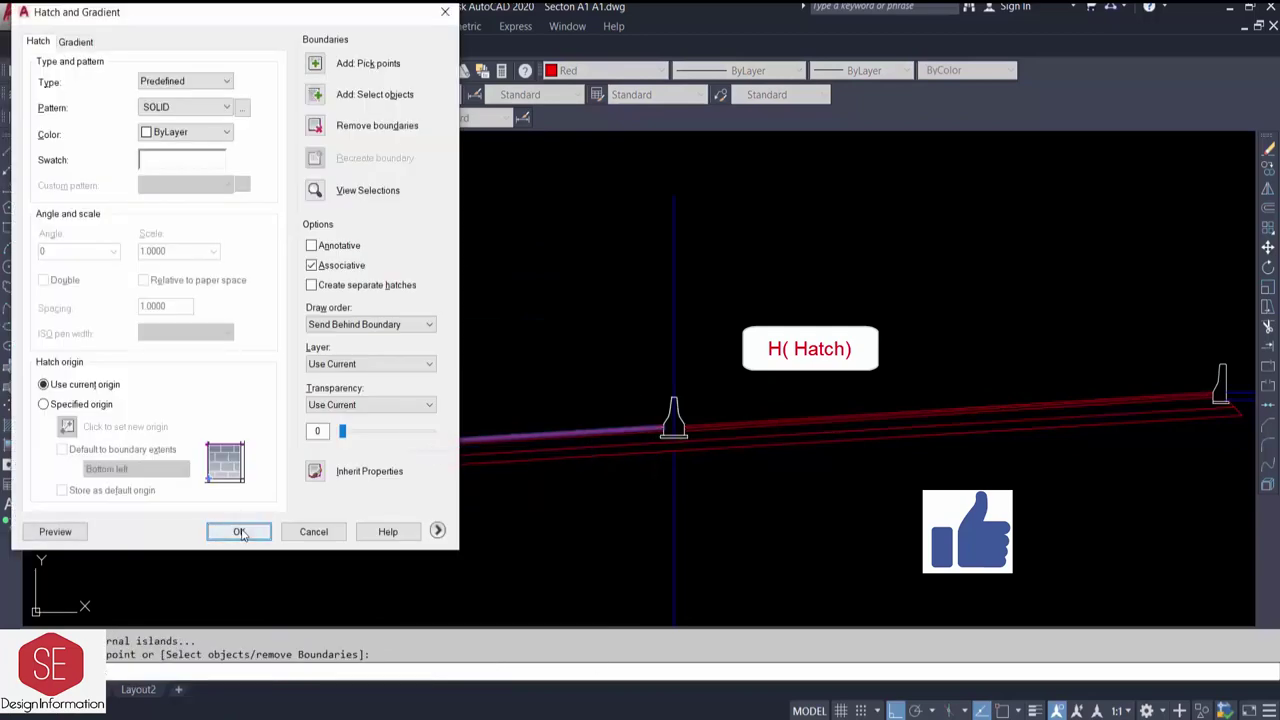
left_click(240, 532)
type("h")
key("Return")
left_click(315, 63)
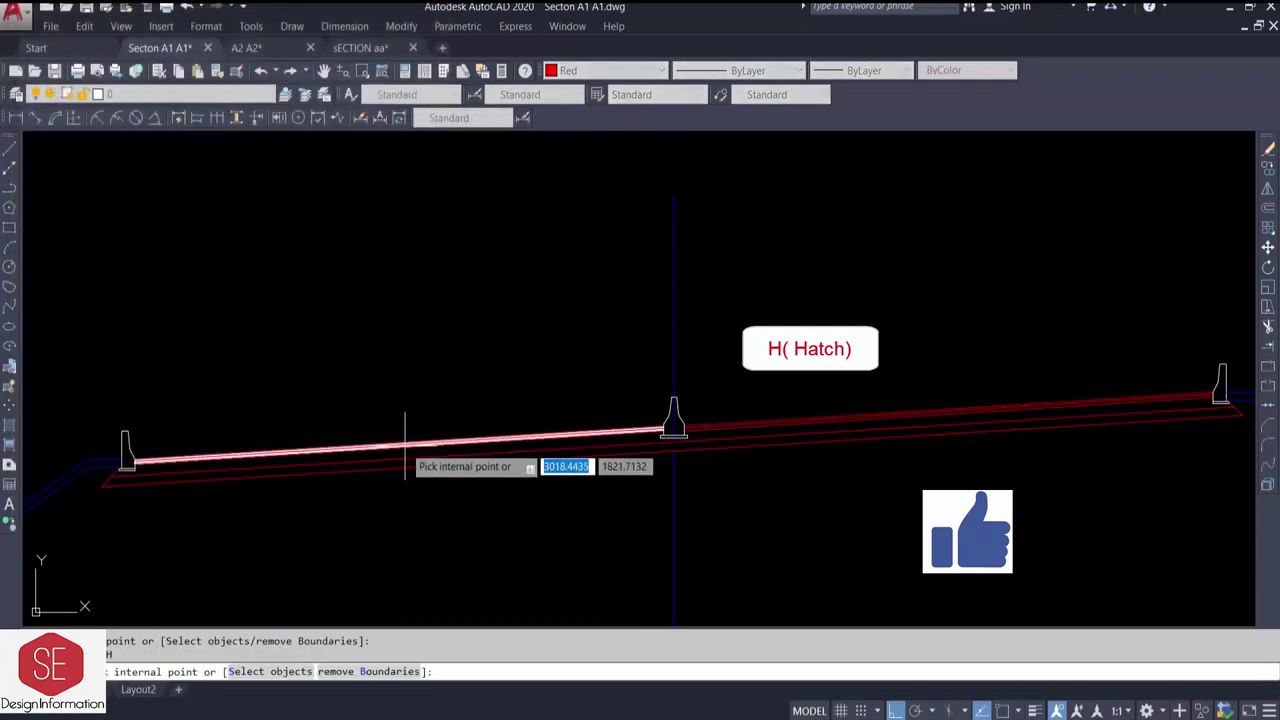
right_click(408, 442)
left_click(440, 449)
left_click(245, 530)
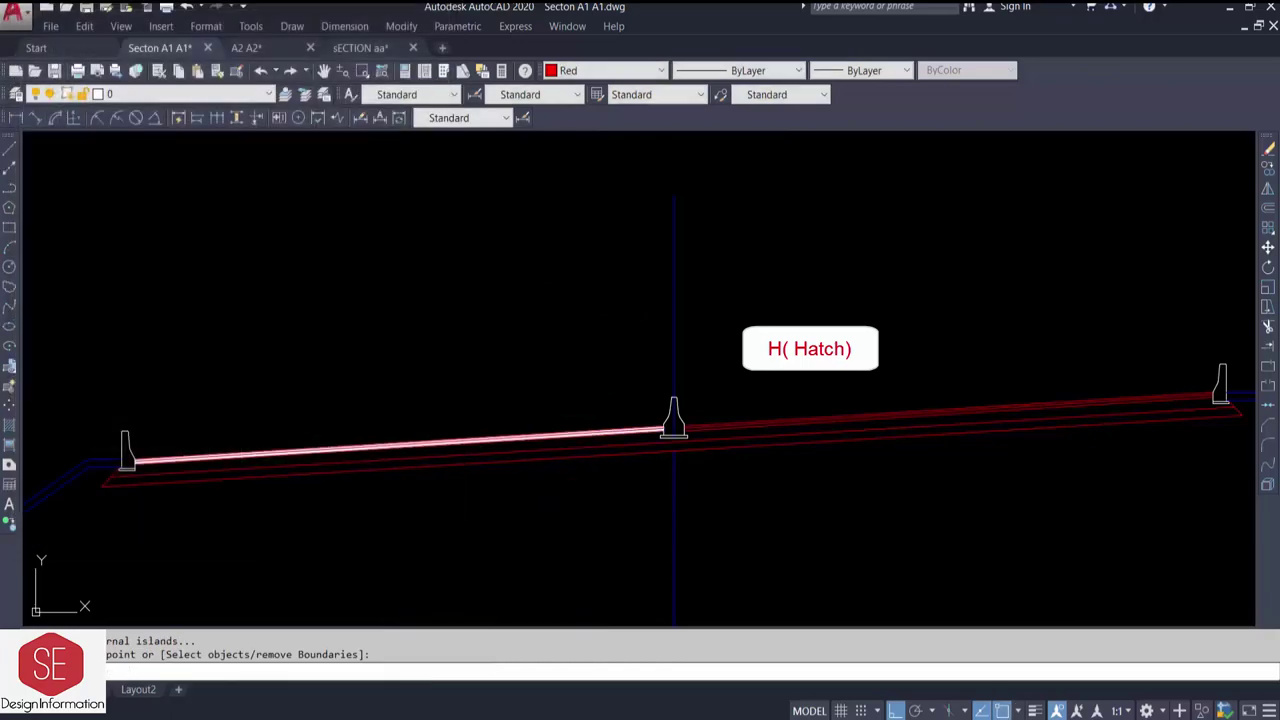
- Hatch the remaining top pavement bands, including the one right of the middle wall
key("Return")
left_click(317, 60)
left_click(534, 452)
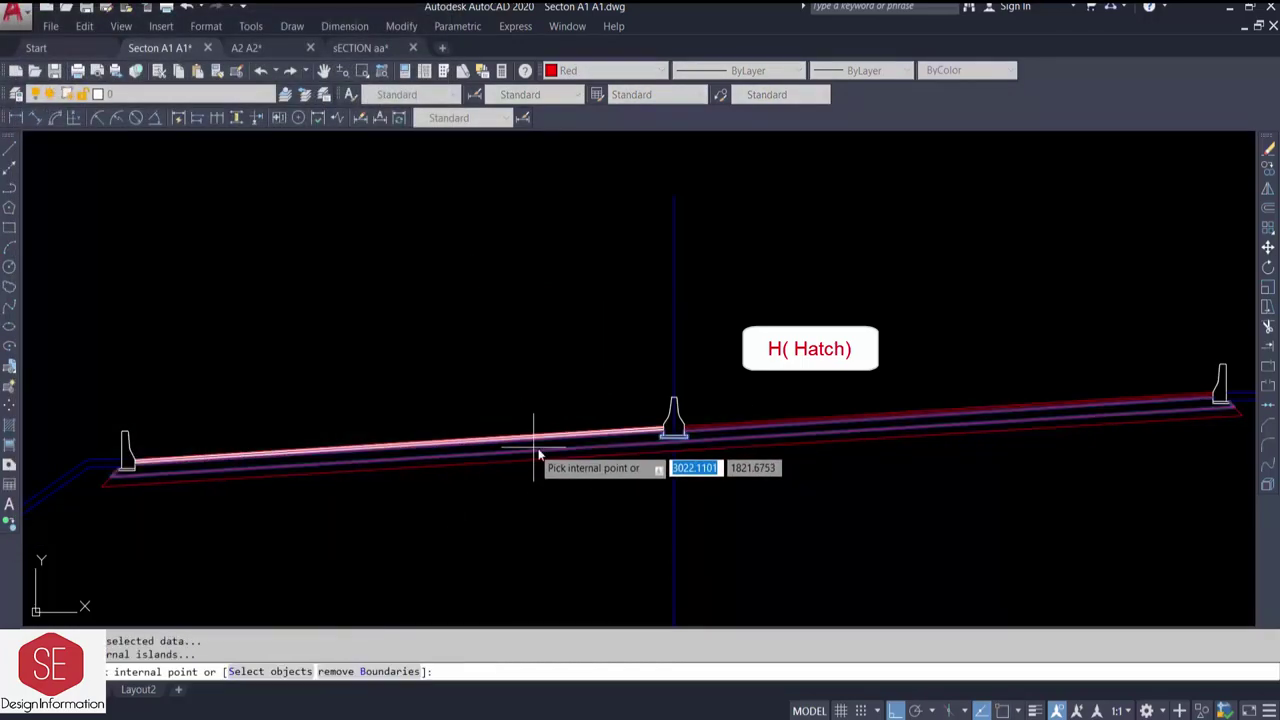
key("Return")
left_click(255, 528)
type("h")
key("Return")
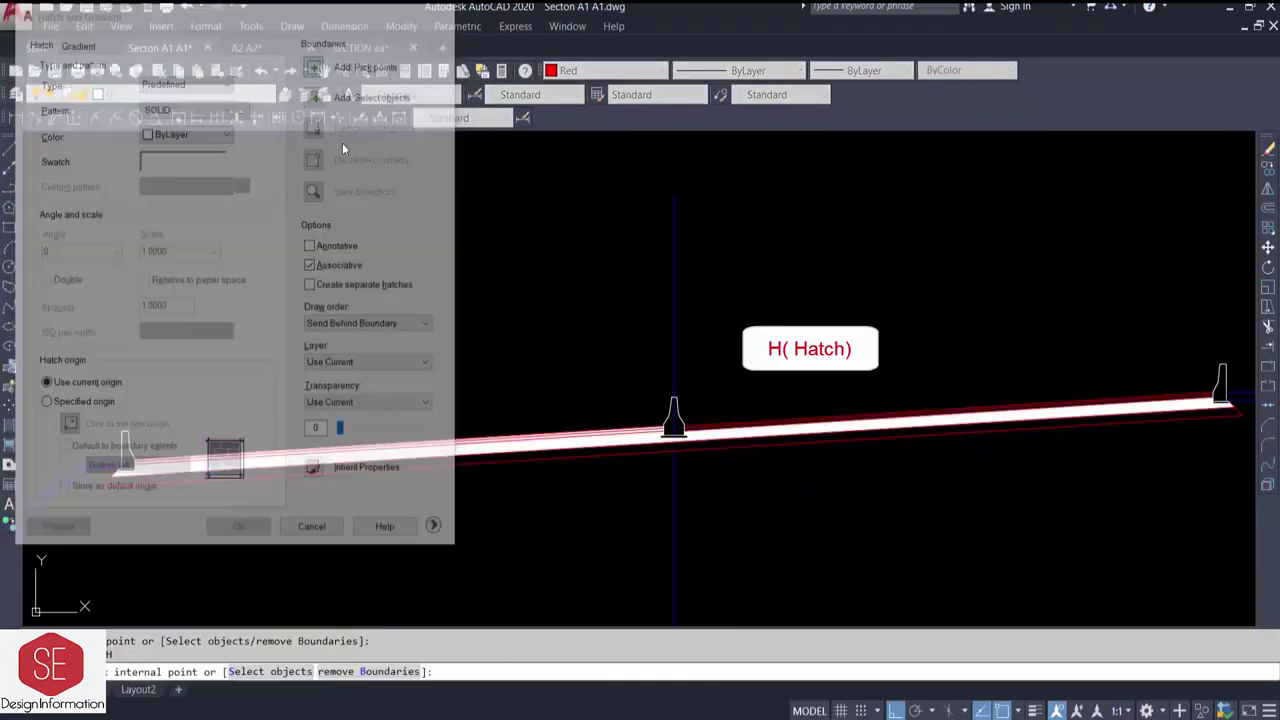
left_click(418, 462)
right_click(418, 468)
left_click(440, 480)
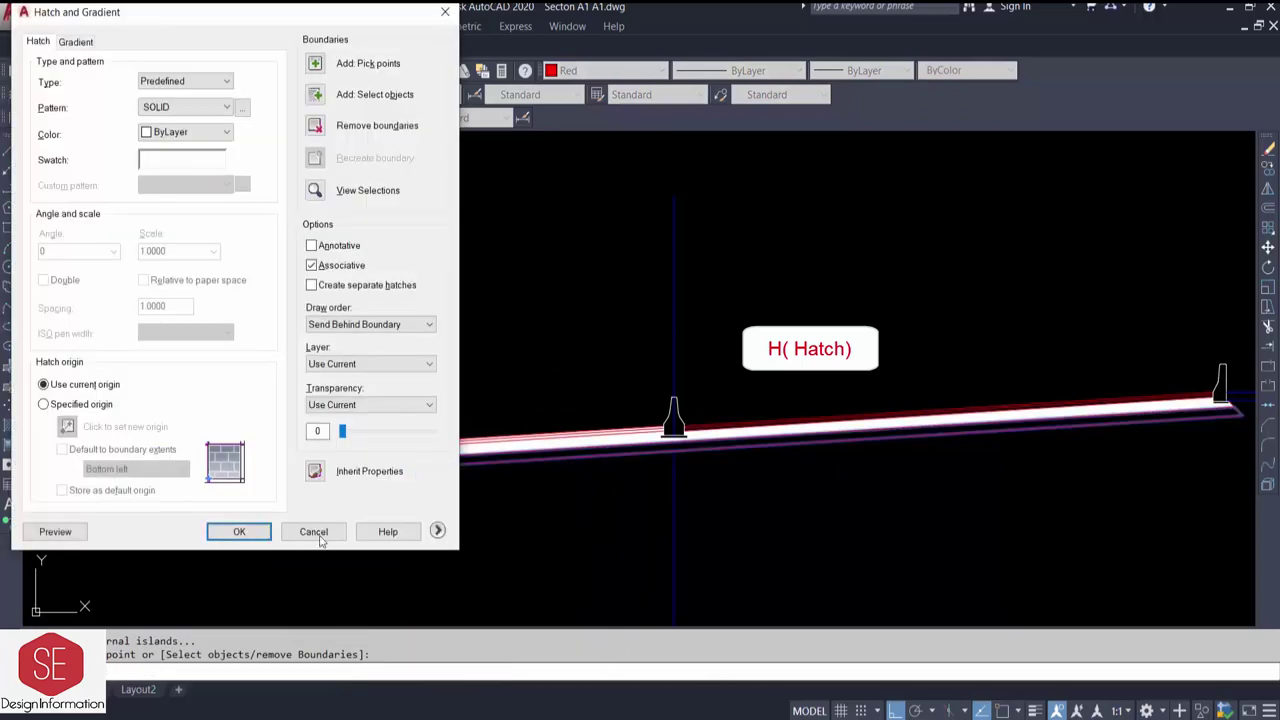
left_click(262, 533)
scroll(517, 405, "up", 4)
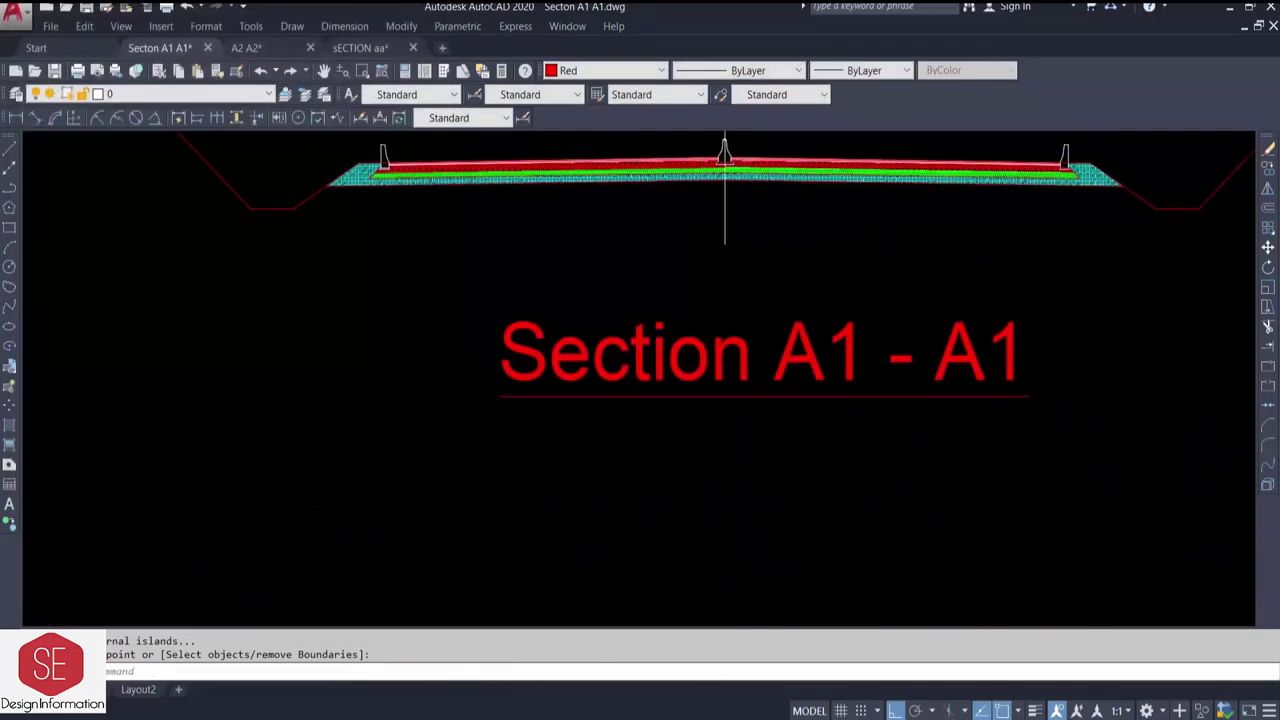
- Try matching properties from a finished hatch layer, then cancel
type("ma")
key("Return")
scroll(658, 180, "up", 6)
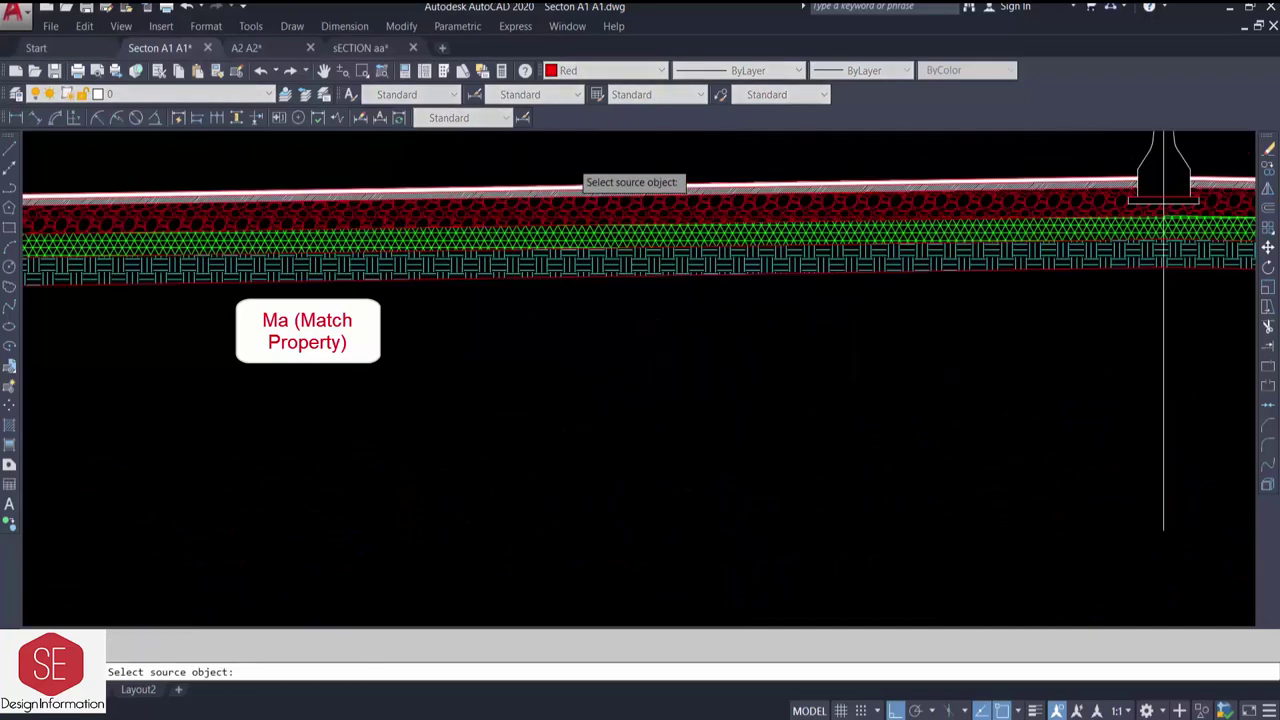
left_click(555, 226)
scroll(597, 291, "down", 5)
scroll(629, 420, "up", 3)
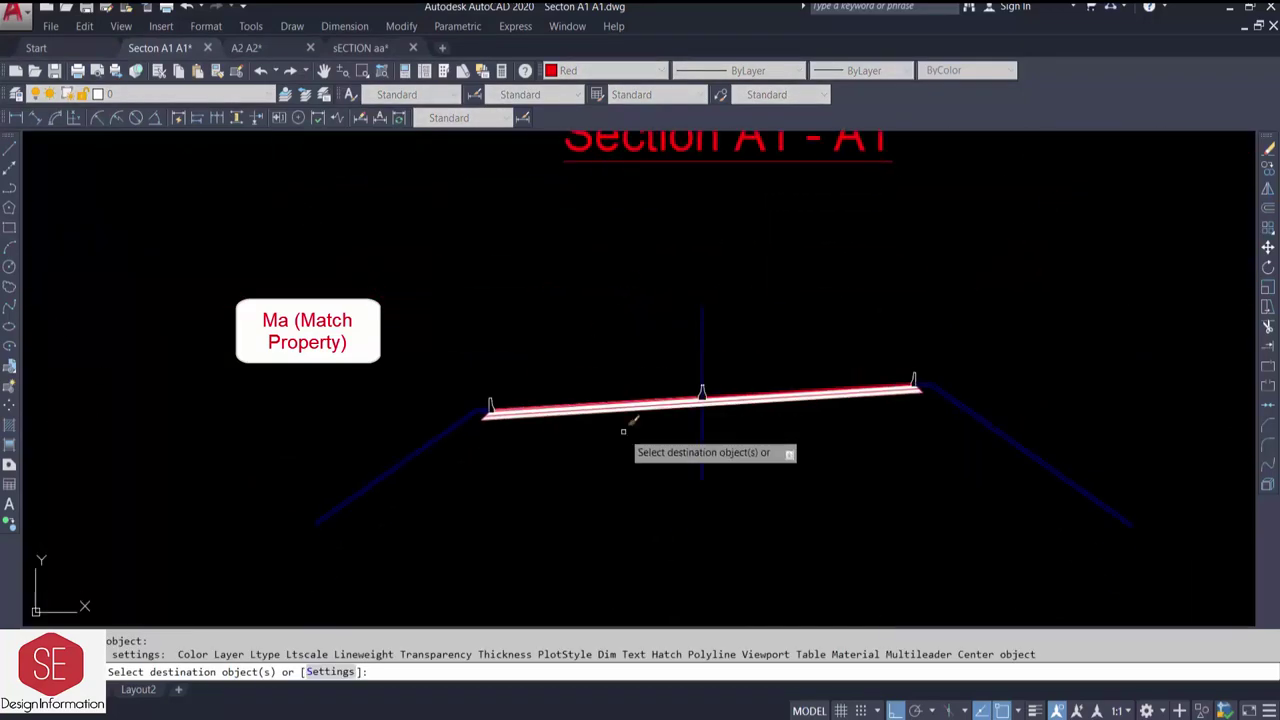
scroll(594, 357, "up", 3)
scroll(570, 480, "up", 2)
key("Escape")
scroll(609, 329, "down", 3)
- Apply the red aggregate hatch from the reference to the new slab's upper layer
key("Return")
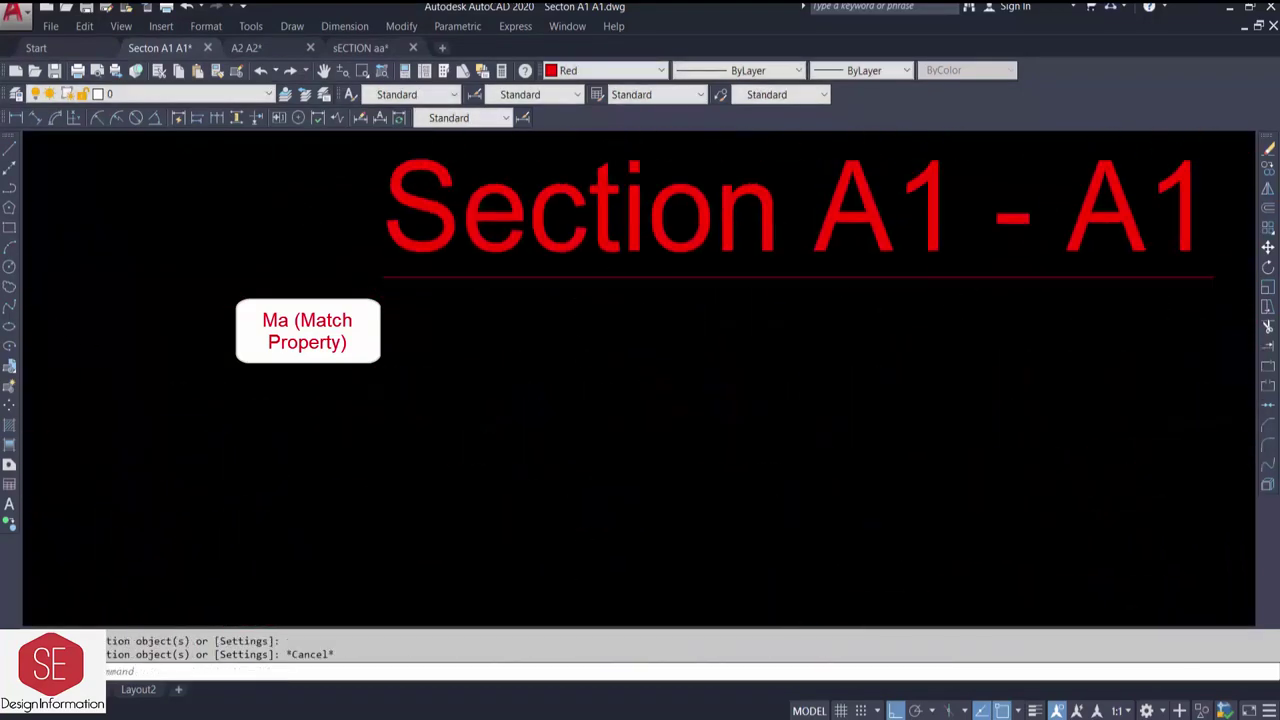
scroll(640, 300, "down", 2)
scroll(795, 180, "up", 4)
left_click(795, 180)
scroll(620, 229, "down", 5)
scroll(591, 443, "up", 3)
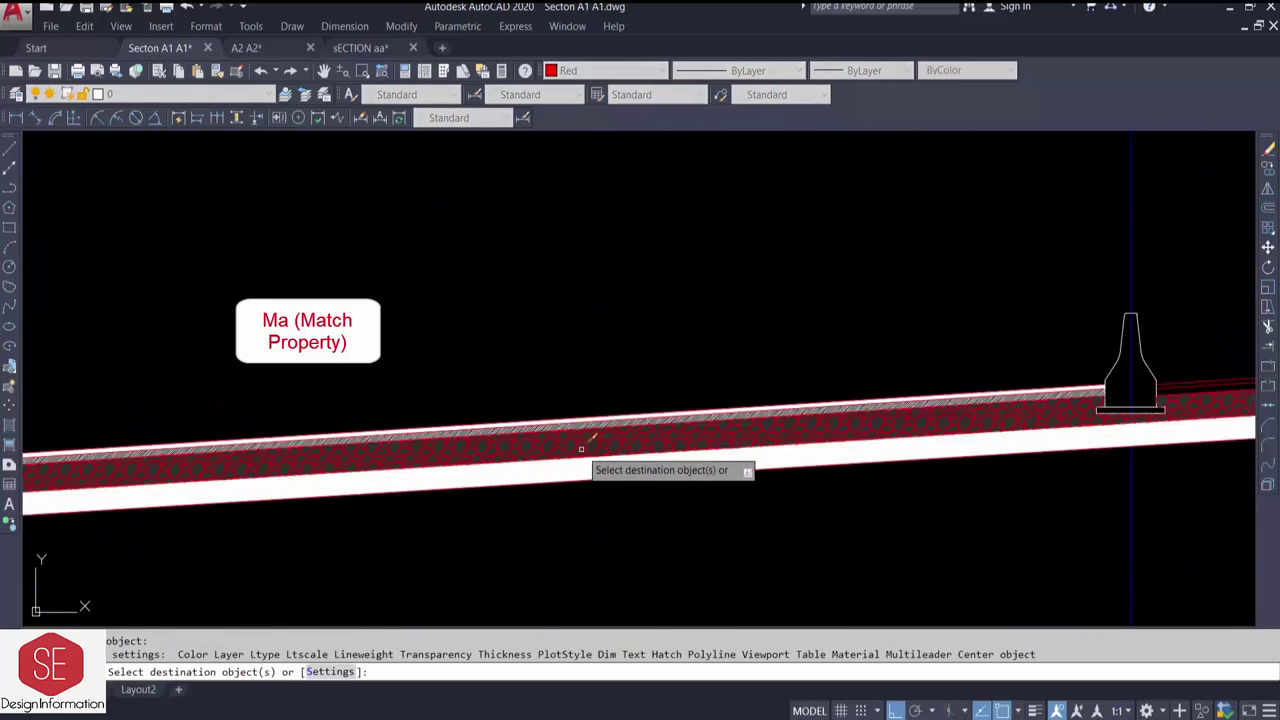
left_click(580, 377)
key("Return")
scroll(592, 377, "down", 3)
scroll(592, 377, "down", 3)
- Apply the green triangular hatch to the new slab's lower layer
key("Return")
scroll(589, 251, "up", 5)
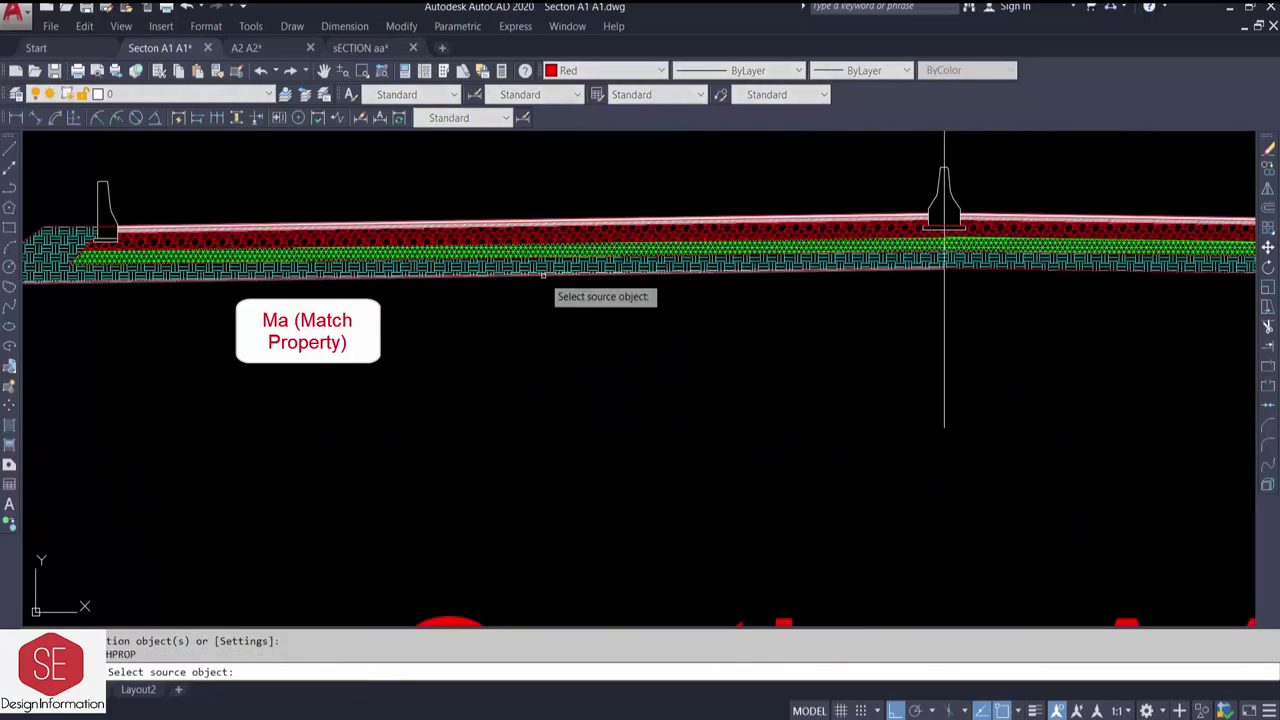
left_click(550, 285)
scroll(550, 290, "down", 4)
scroll(523, 529, "up", 3)
left_click(500, 451)
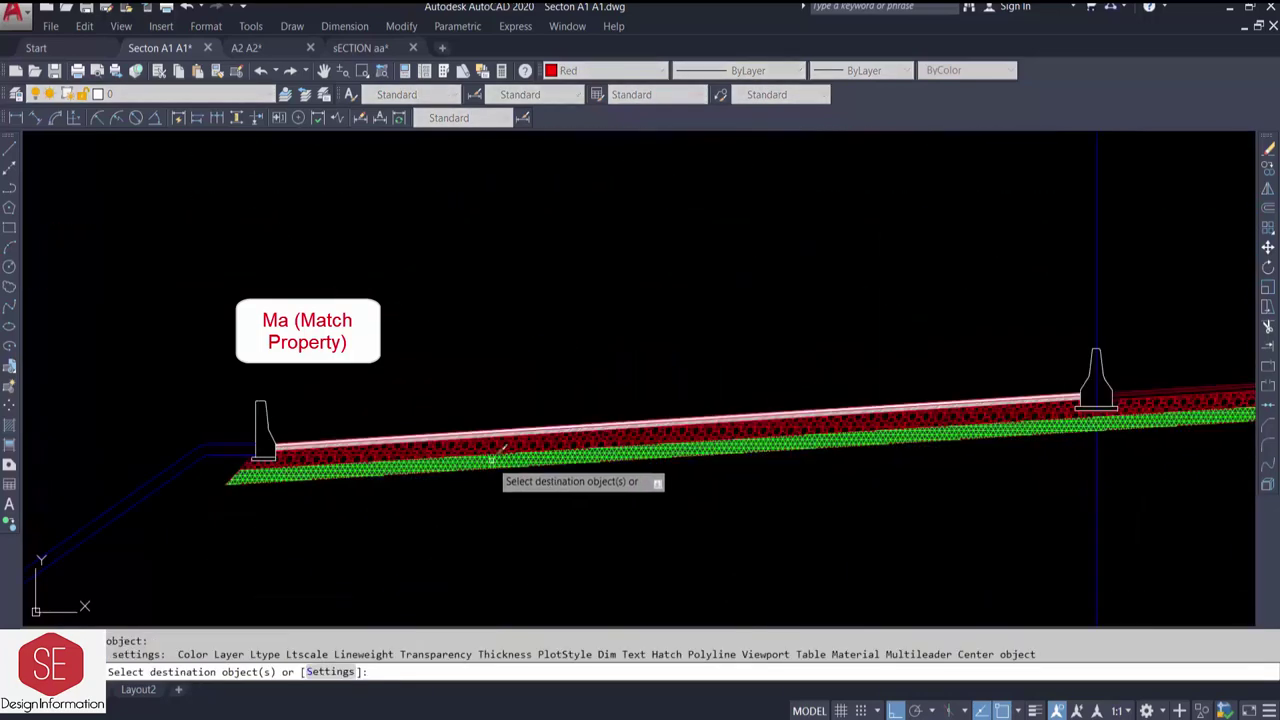
right_click(500, 455)
left_click(530, 470)
scroll(643, 467, "up", 4)
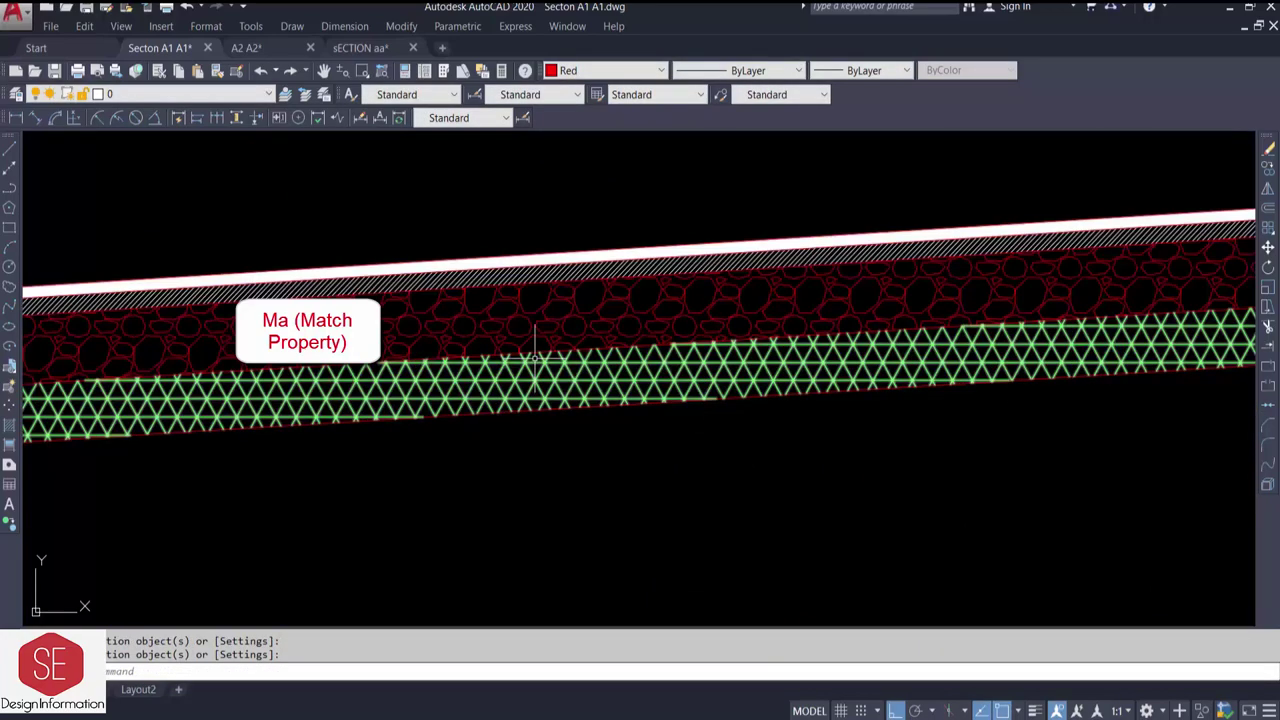
key("Escape")
- Zoom out to see more of the hatched slab
scroll(749, 600, "down", 5)
type("z")
key("Return")
key("Return")
left_click_drag(700, 466, 775, 380)
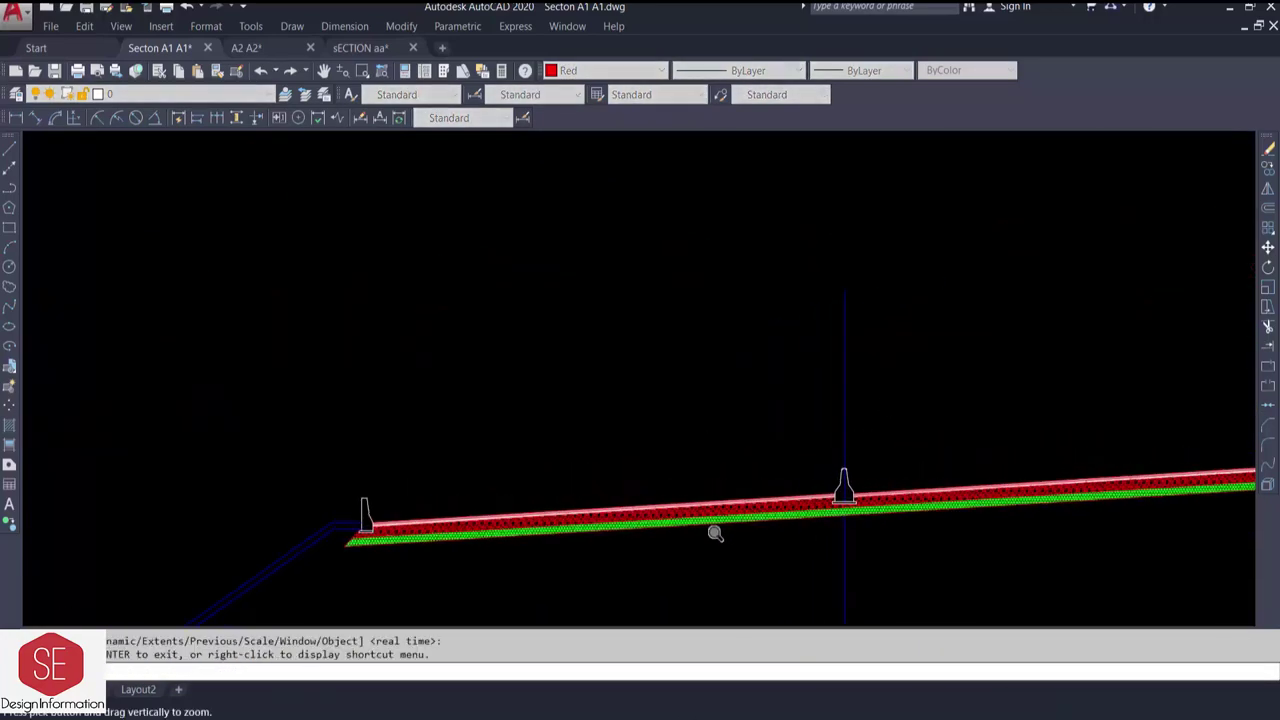
scroll(775, 380, "down", 5)
scroll(734, 371, "up", 2)
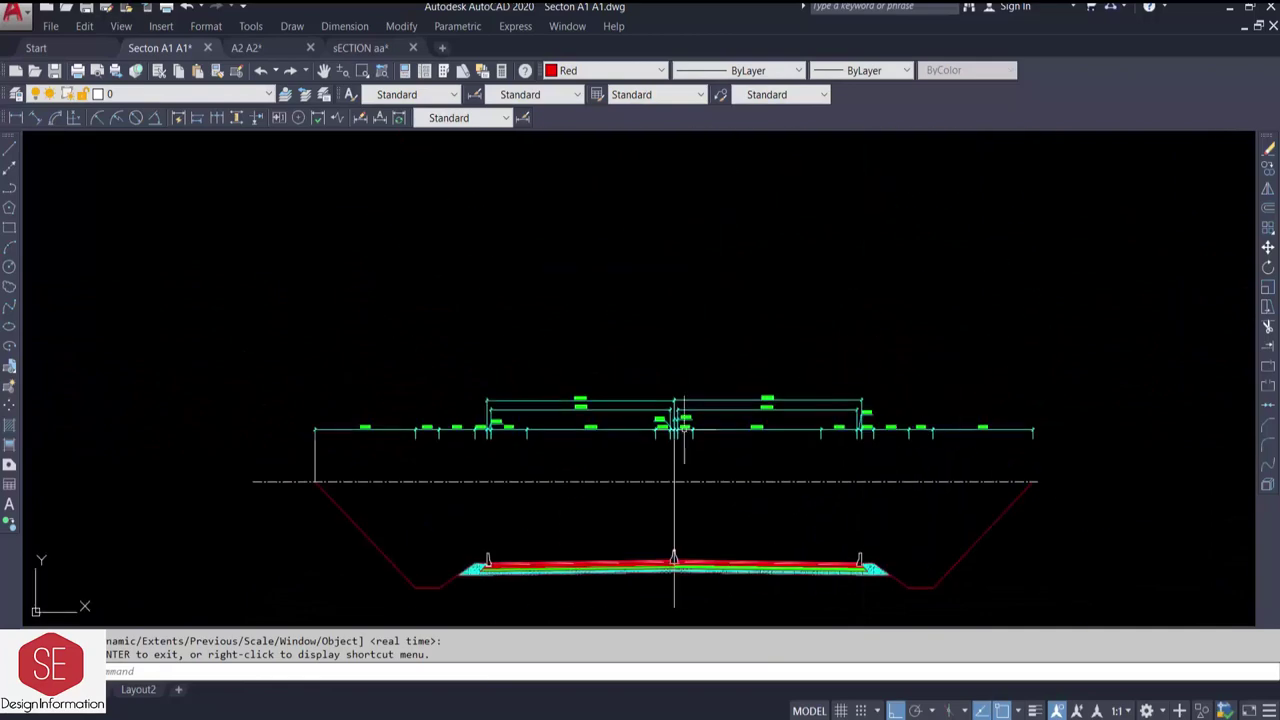
- Select the reference dimension chain (15.750, 15.075, 10.800, 0.300) for copying
scroll(716, 411, "up", 3)
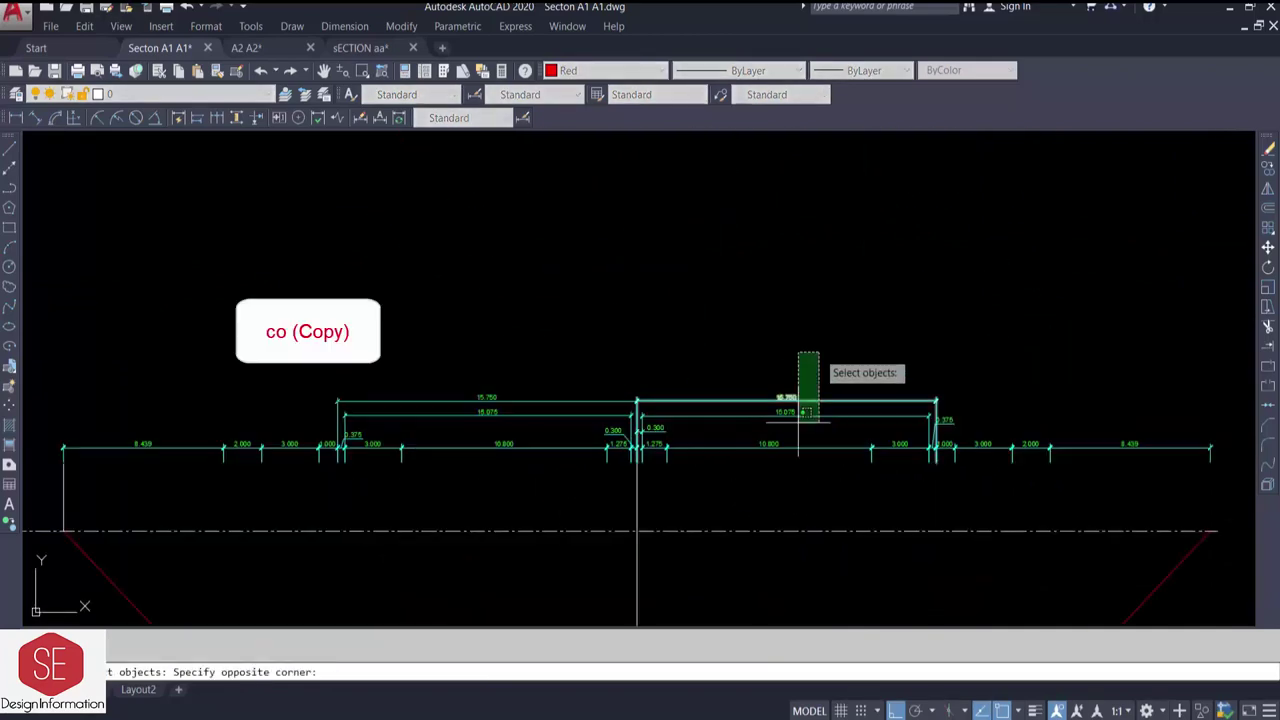
left_click_drag(823, 355, 714, 460)
scroll(710, 450, "up", 3)
left_click(604, 394)
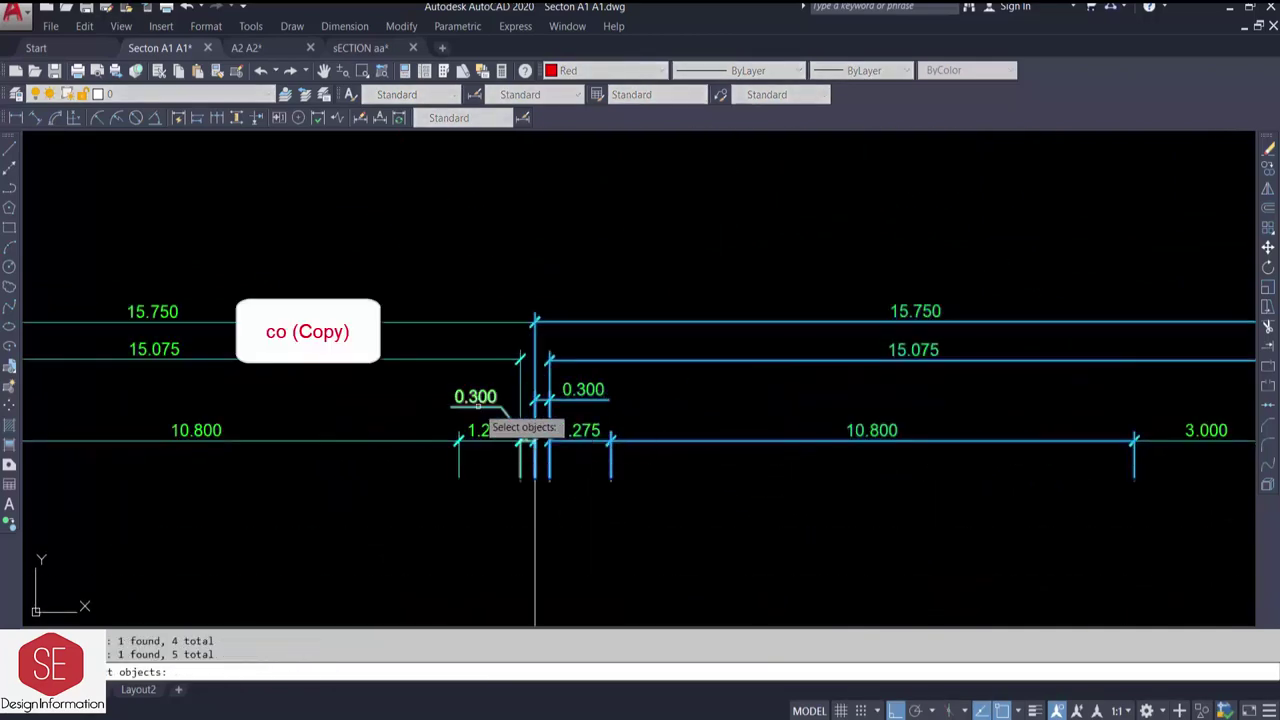
left_click(460, 358)
left_click(403, 309)
scroll(436, 436, "down", 4)
scroll(600, 402, "up", 3)
left_click(600, 402)
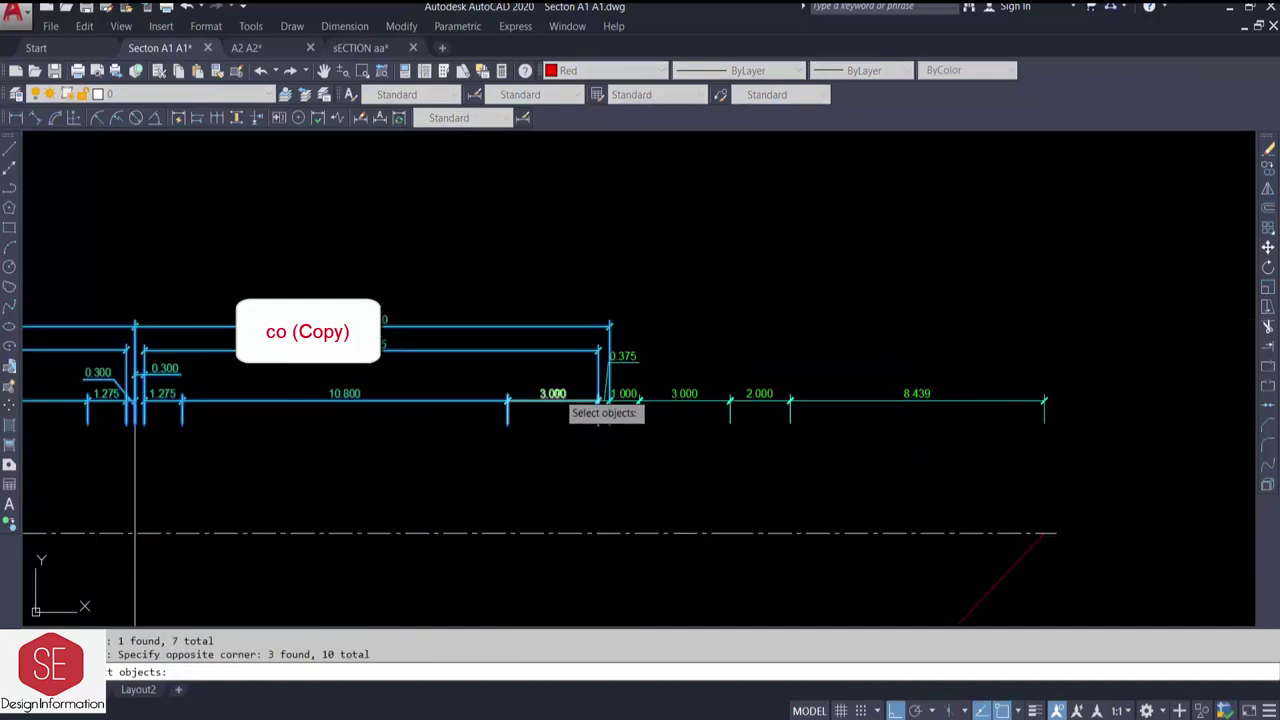
left_click(636, 398)
scroll(636, 398, "down", 5)
scroll(1021, 409, "up", 5)
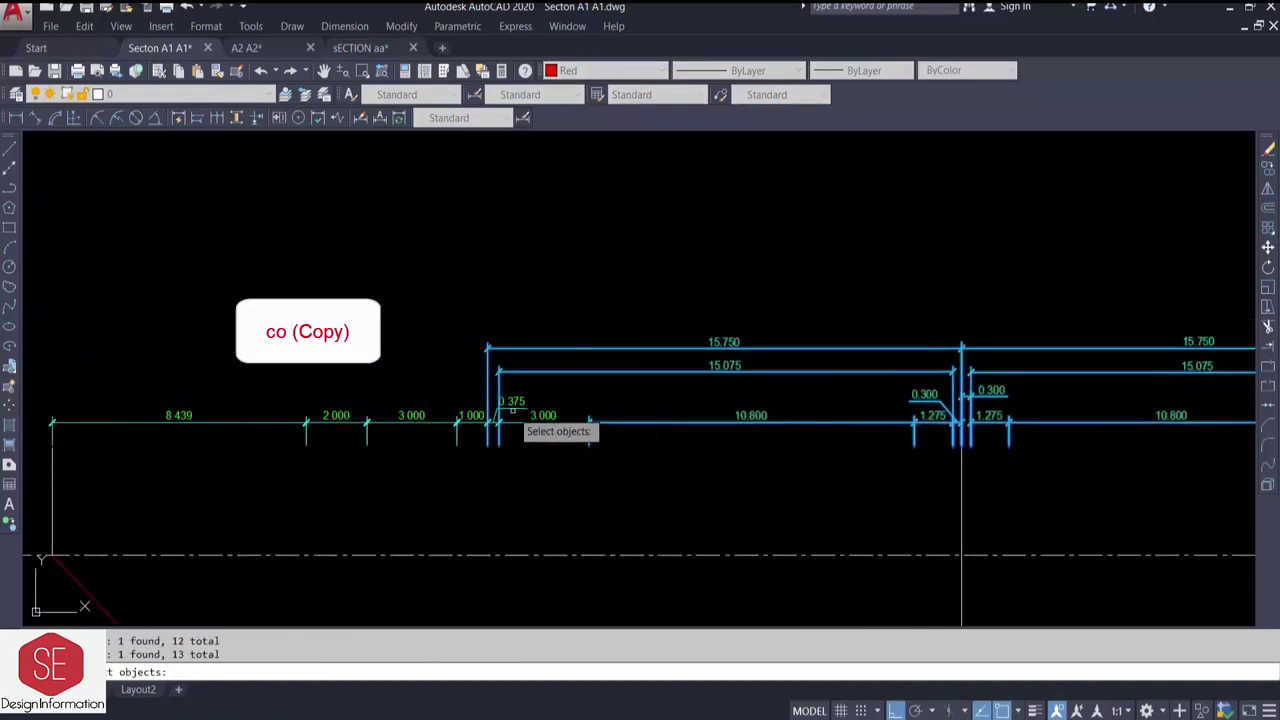
- Place the copied dimensions above the new hatched road section
left_click(962, 447)
scroll(957, 514, "down", 5)
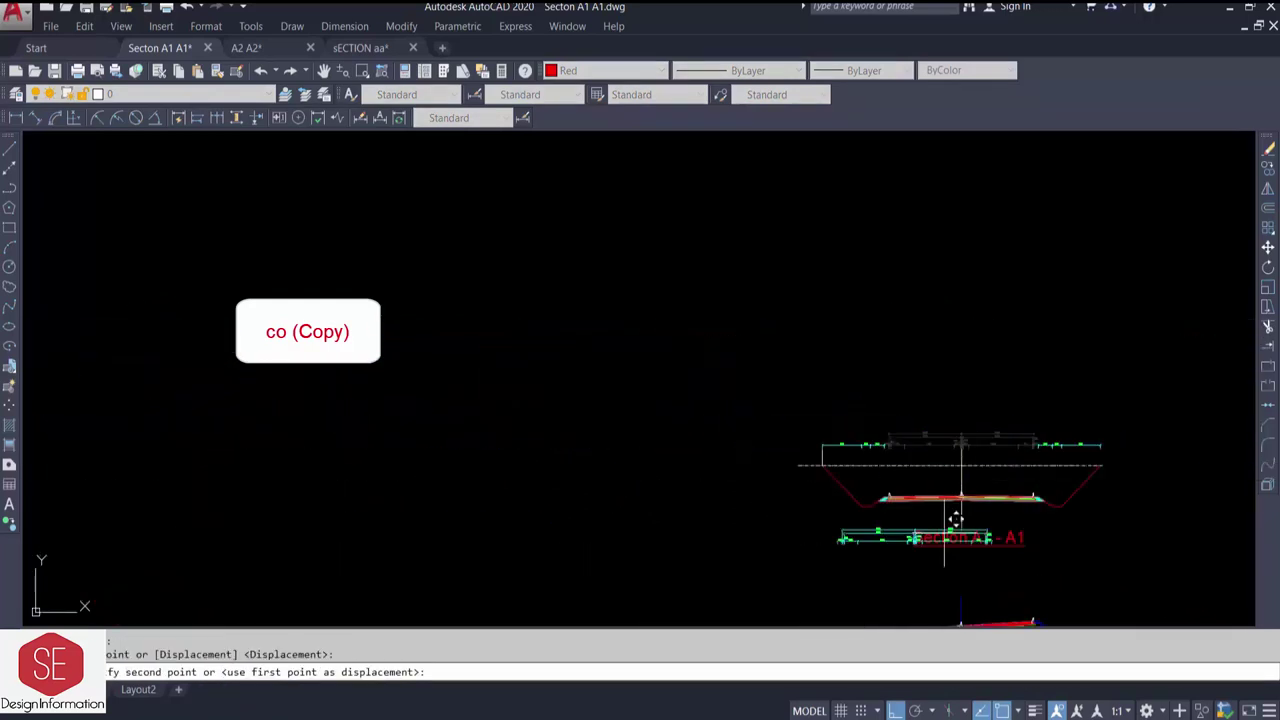
scroll(971, 457, "up", 3)
left_click(907, 543)
scroll(875, 400, "up", 2)
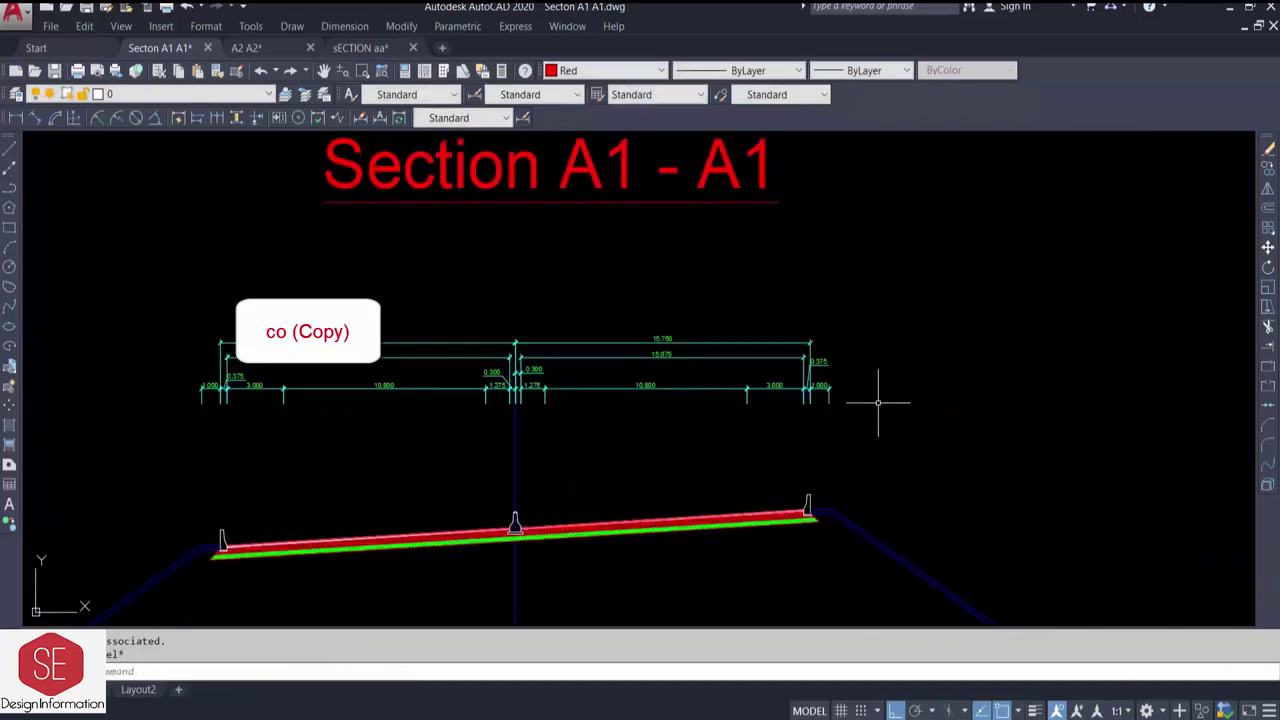
- Start and cancel a line, then reframe the view on the new section
type("l")
key("Return")
key("Escape")
key("Return")
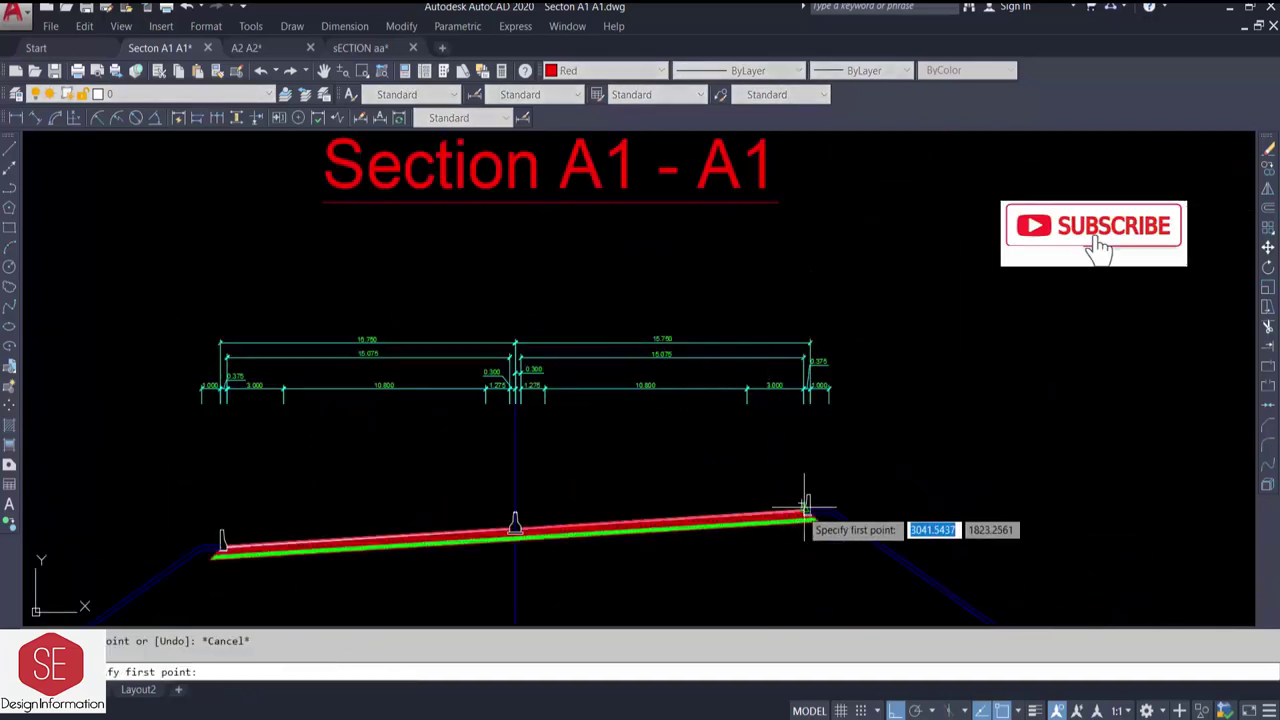
key("Escape")
middle_click_drag(479, 446, 537, 366)
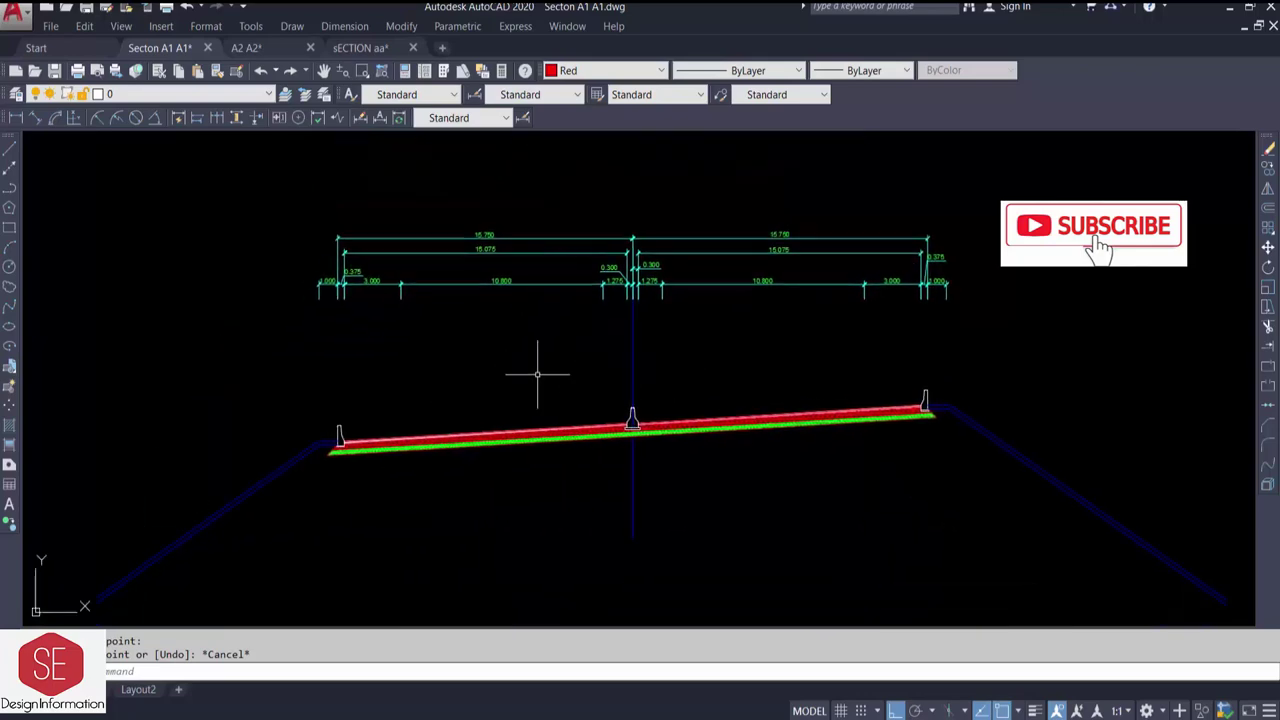
scroll(720, 441, "up", 2)
- Draw a leader arrow above the right part of the road slab
type("l")
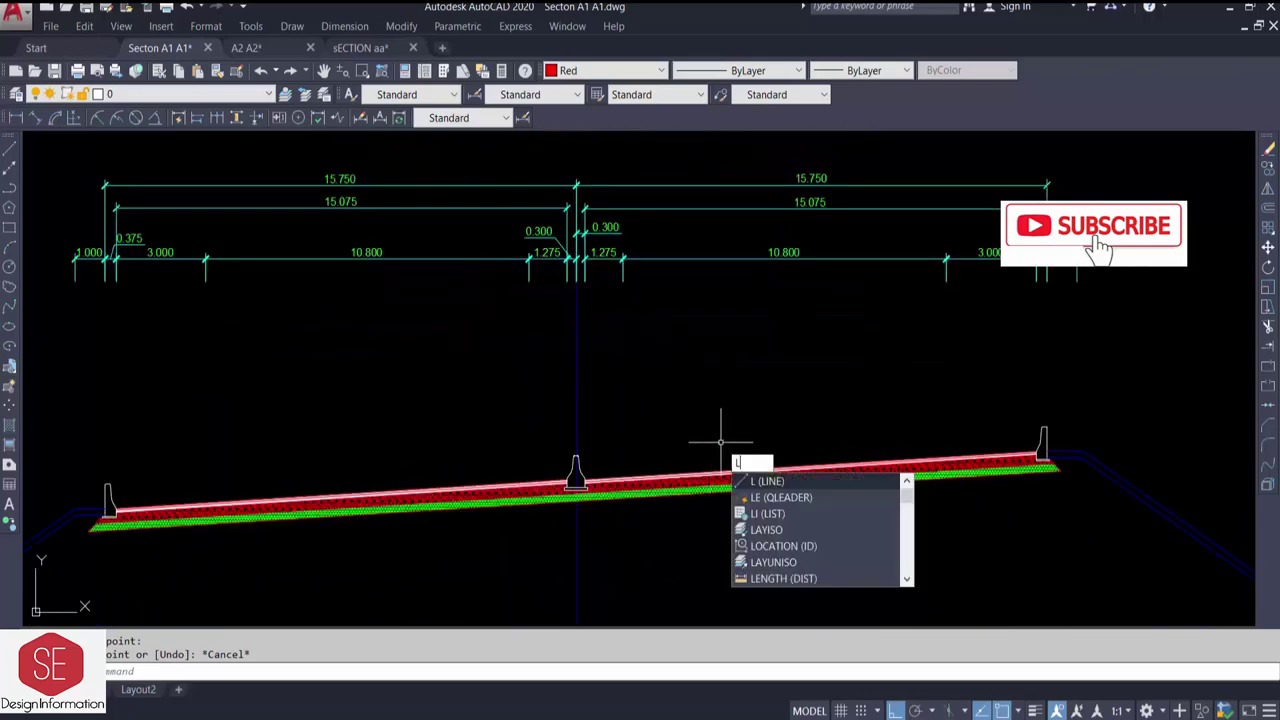
type("e")
key("Return")
scroll(700, 449, "up", 5)
mouse_move(790, 485)
middle_mouse_down()
mouse_move(884, 447)
mouse_move(619, 419)
middle_mouse_up()
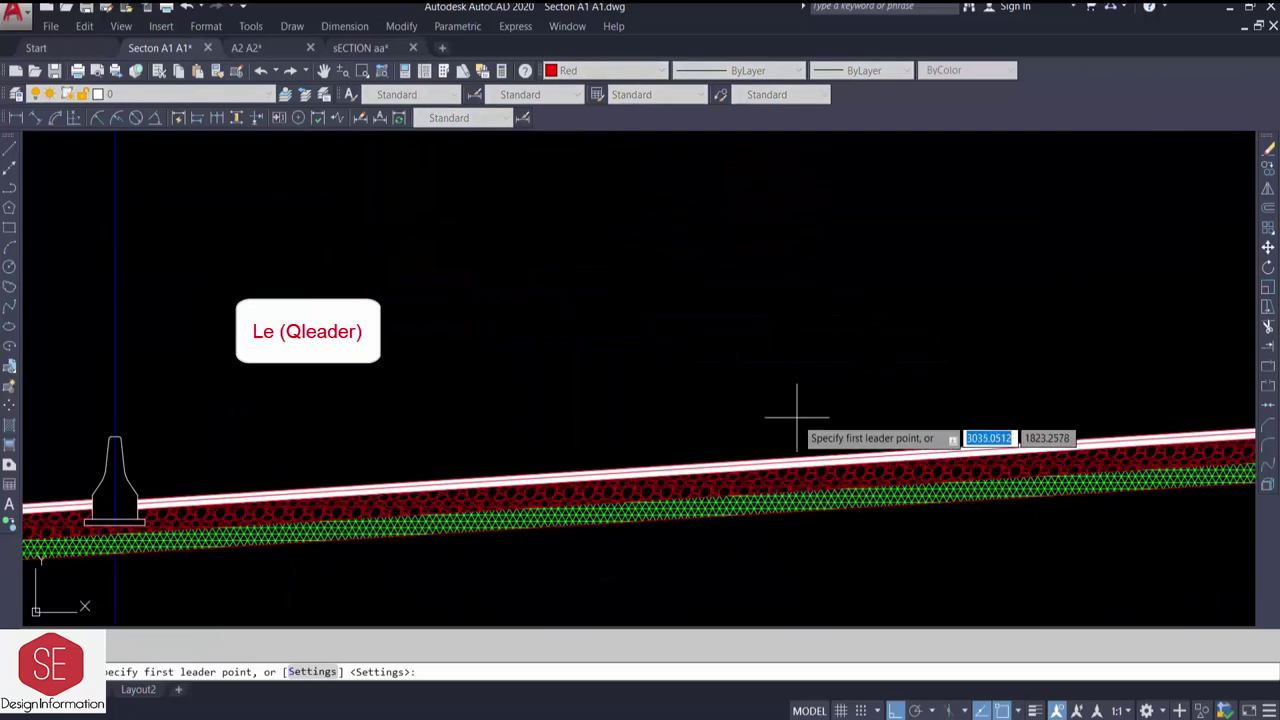
left_click(790, 418)
left_click(613, 418)
key("Escape")
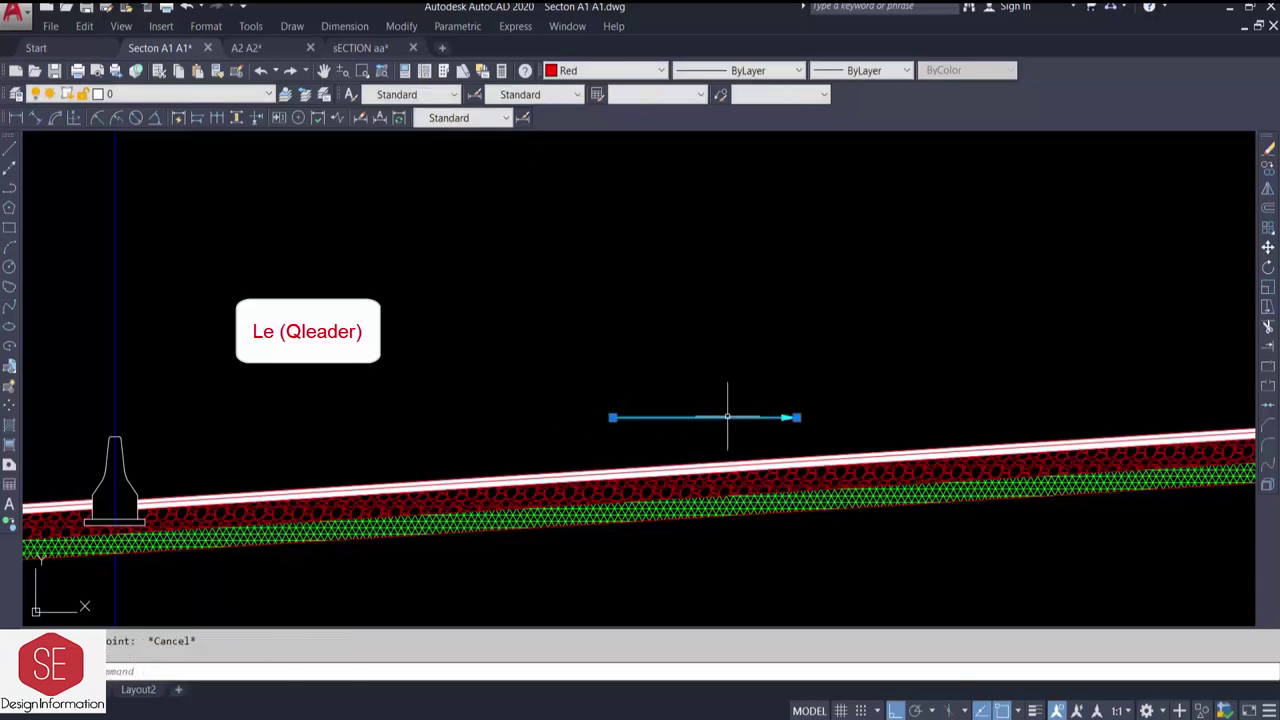
- Add a +6% text label above the leader arrow
type("pr")
key("Return")
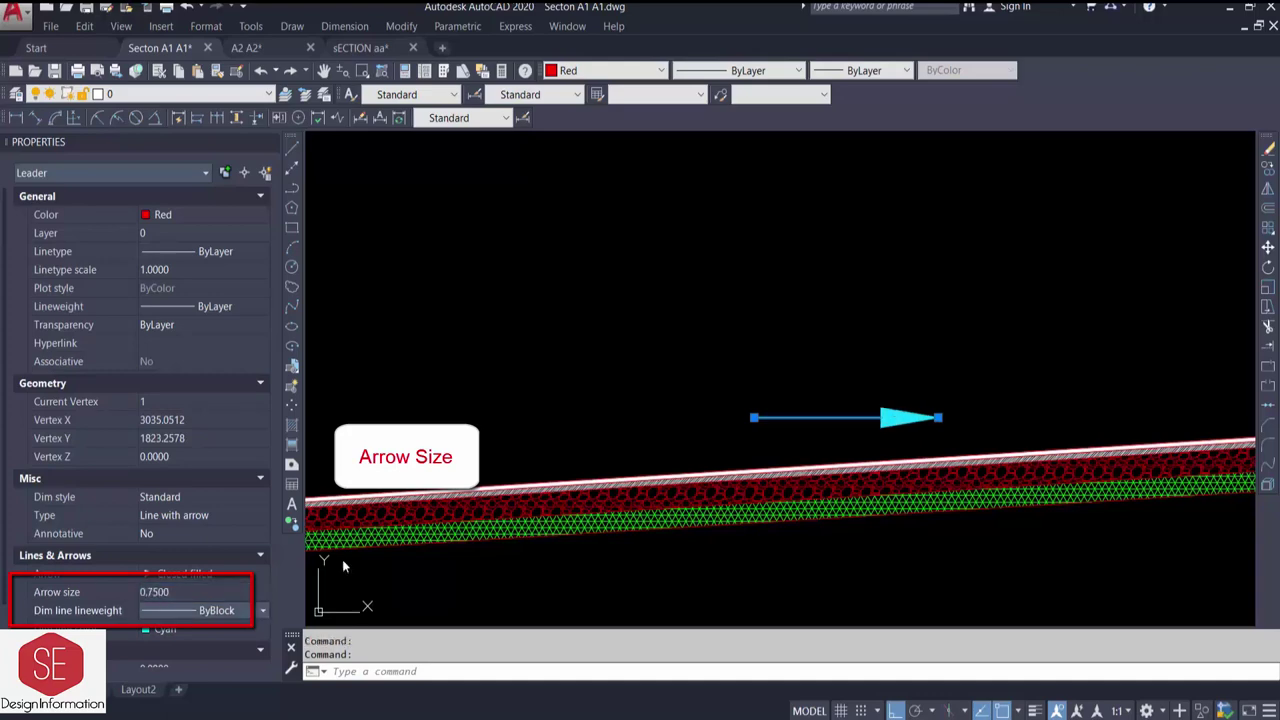
key("Escape")
scroll(786, 371, "down", 2)
left_click(730, 337)
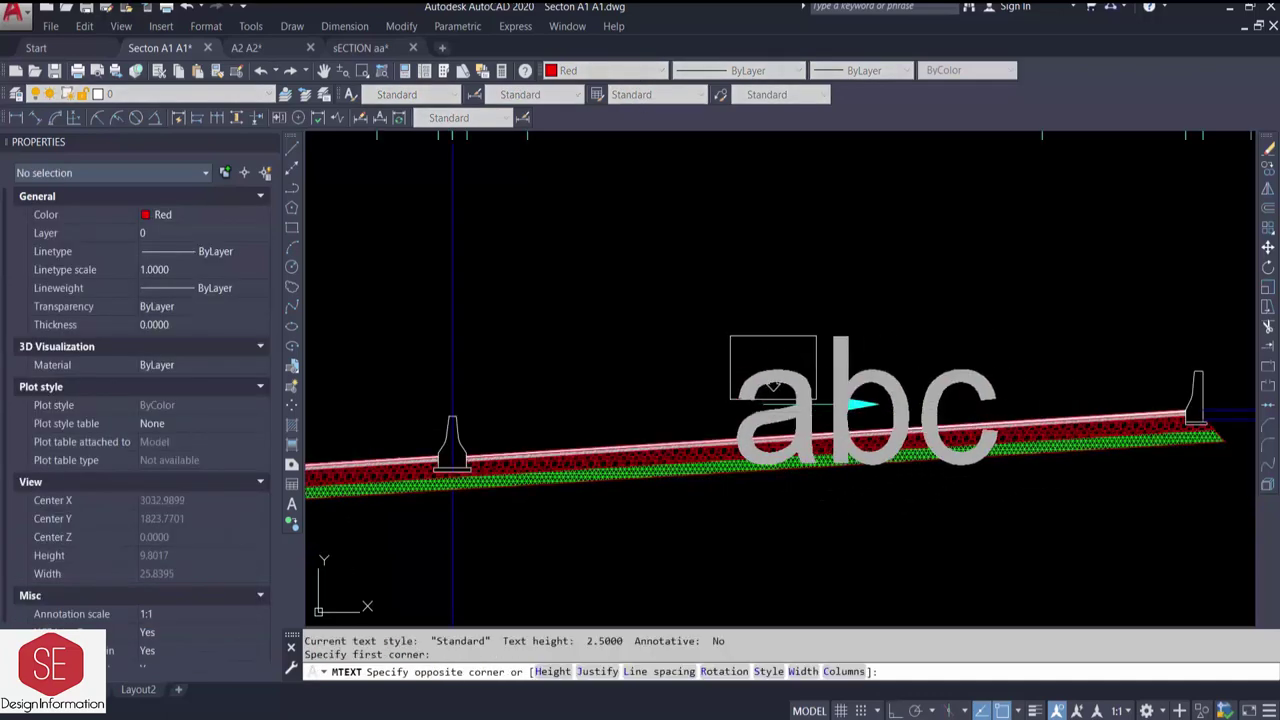
left_click(816, 398)
type("+6%")
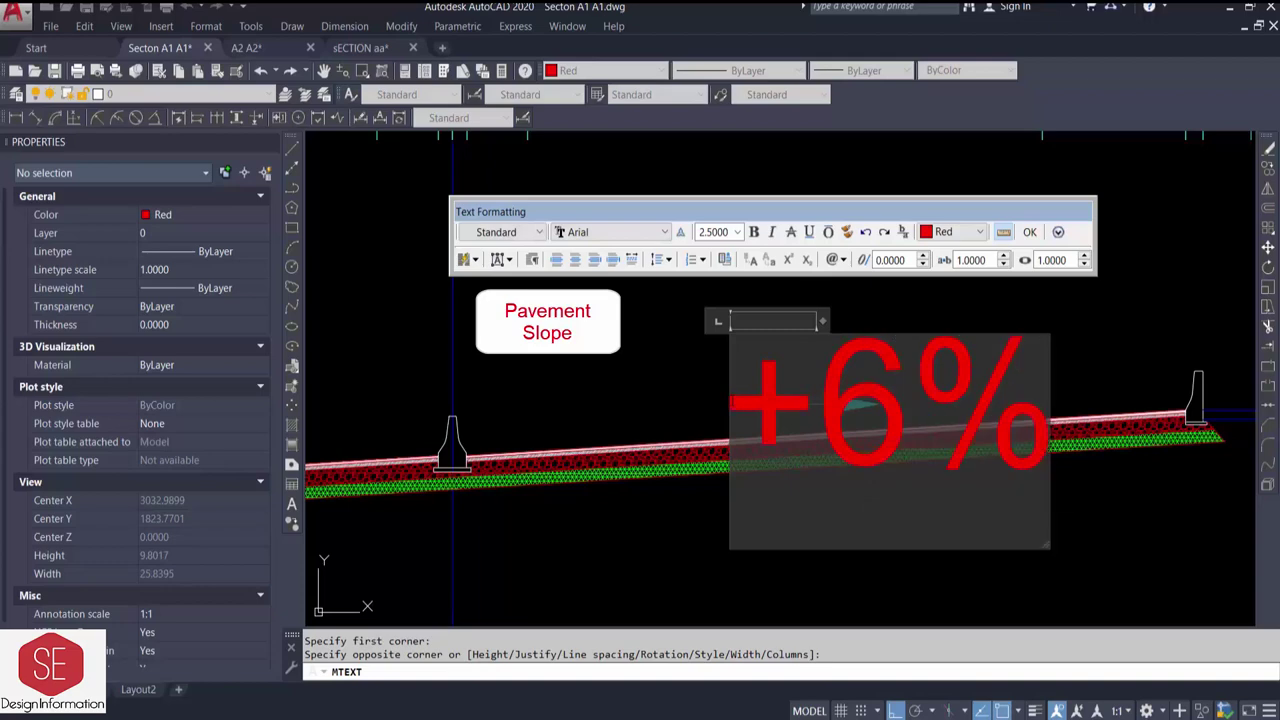
- Make the +6% label smaller and move it above the right pavement half
left_click_drag(1031, 400, 754, 417)
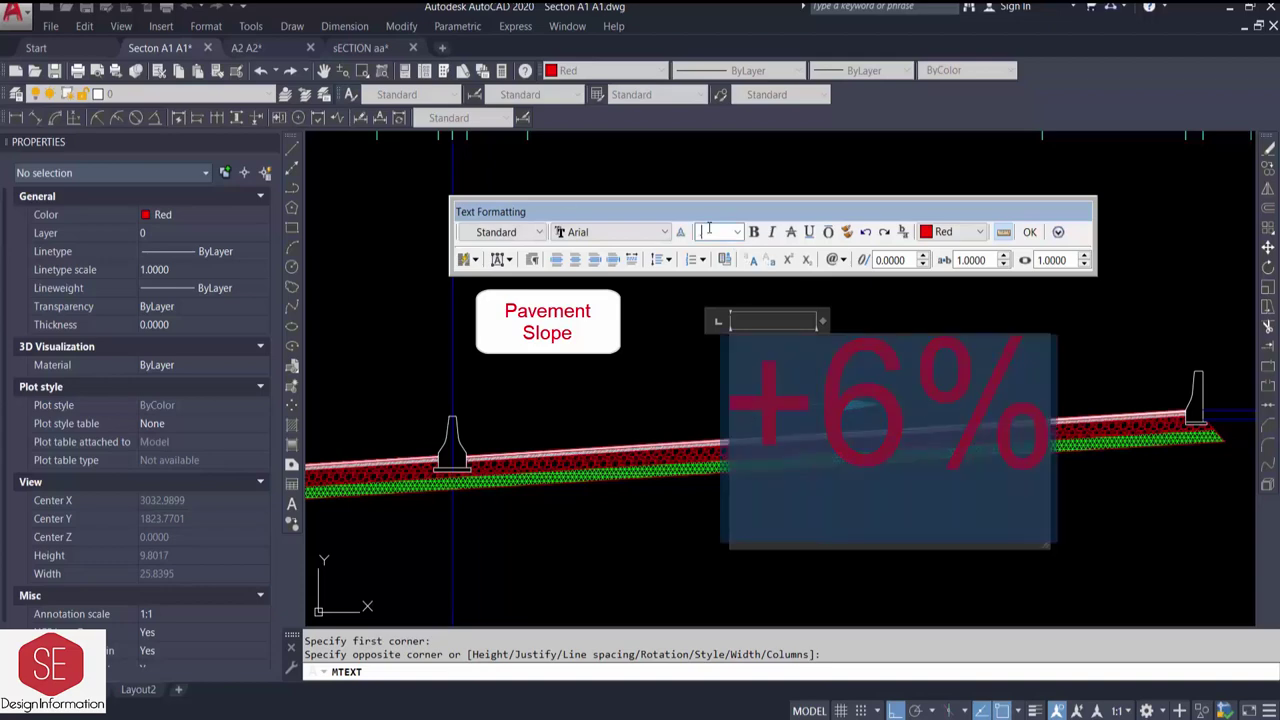
type(".75")
left_click(1029, 231)
type("m")
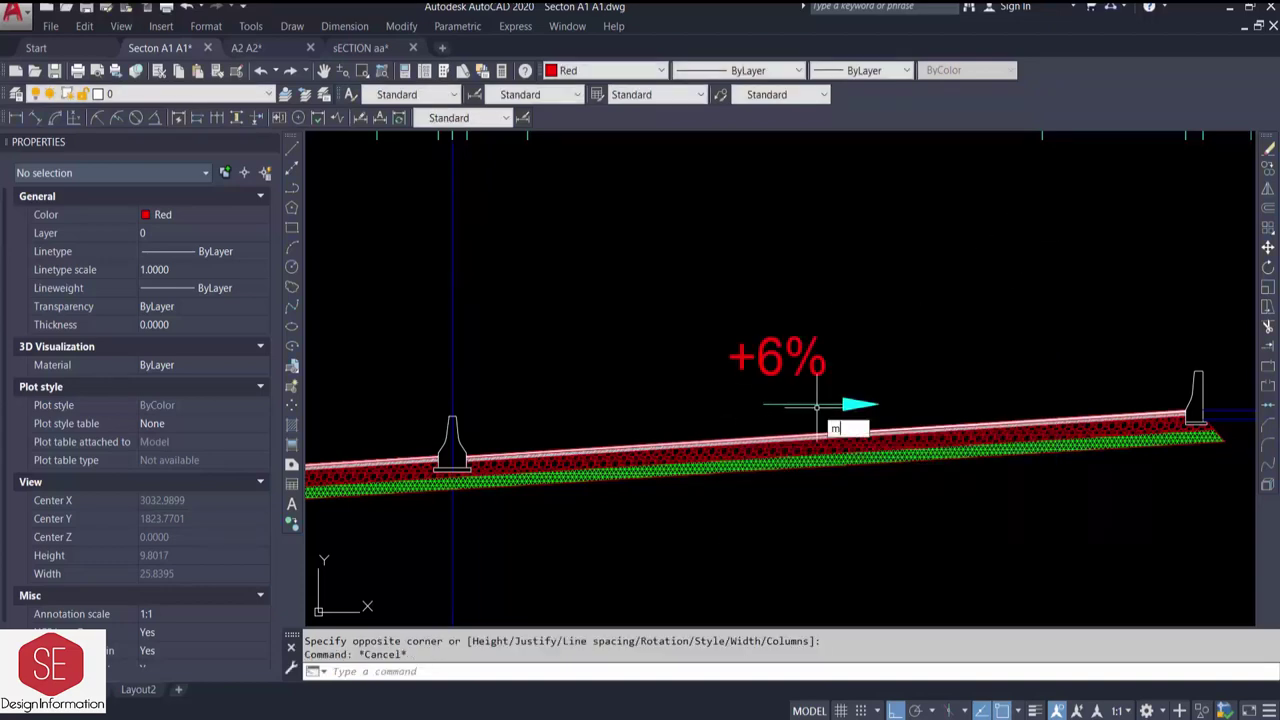
key("Return")
left_click(864, 344)
scroll(845, 362, "down", 5)
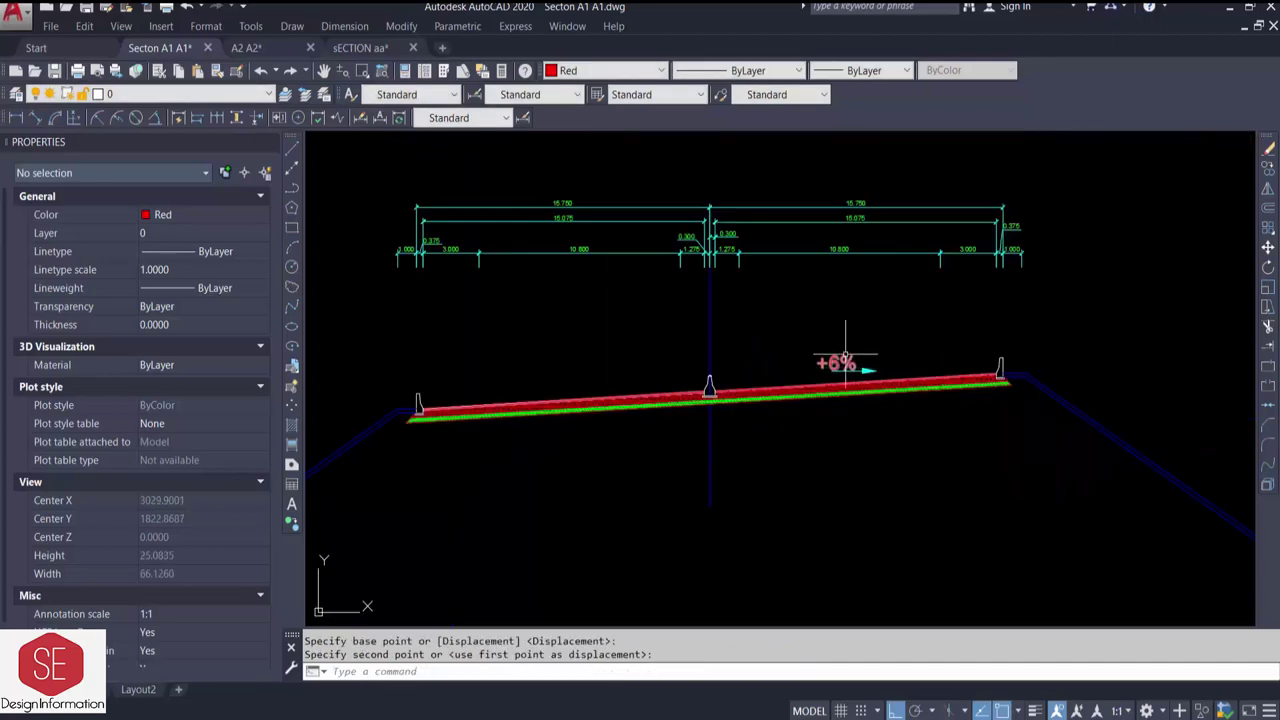
type("mi")
- Mirror the +6% label and arrow about the median post, keeping the original
key("Return")
left_click(848, 369)
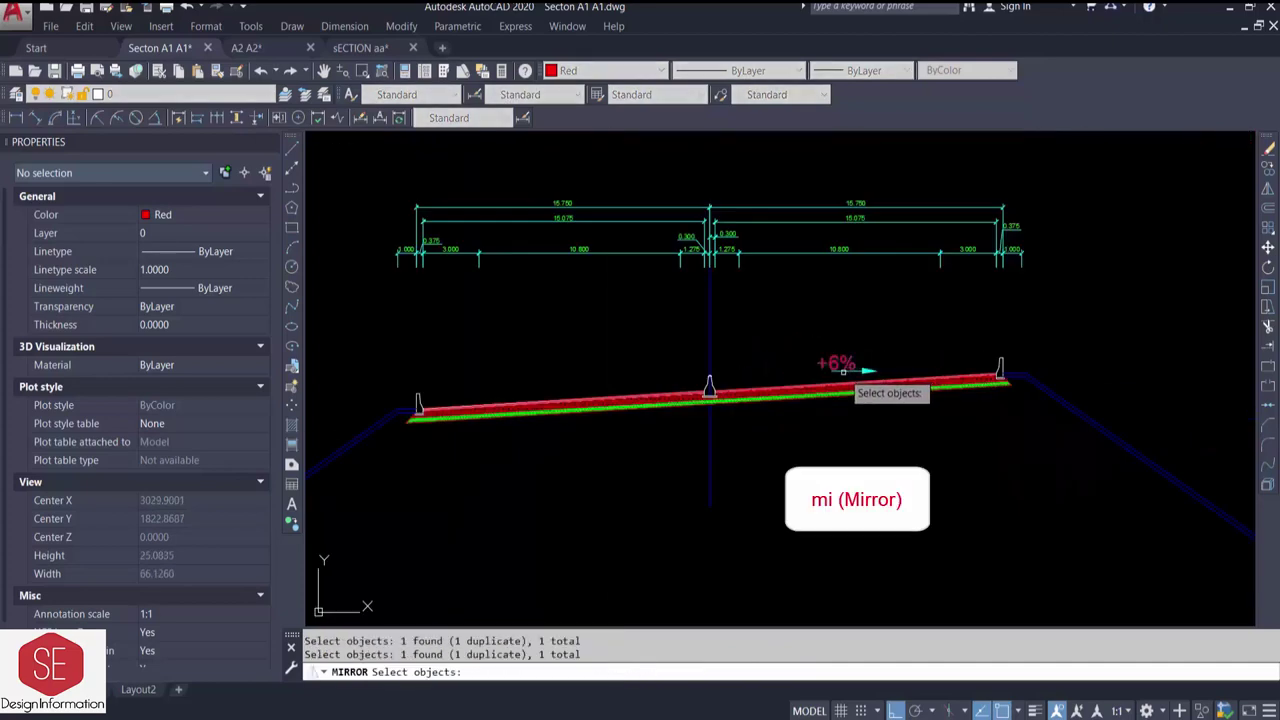
scroll(843, 370, "up", 5)
left_click_drag(891, 329, 745, 322)
scroll(745, 322, "down", 2)
scroll(600, 370, "down", 2)
key("Return")
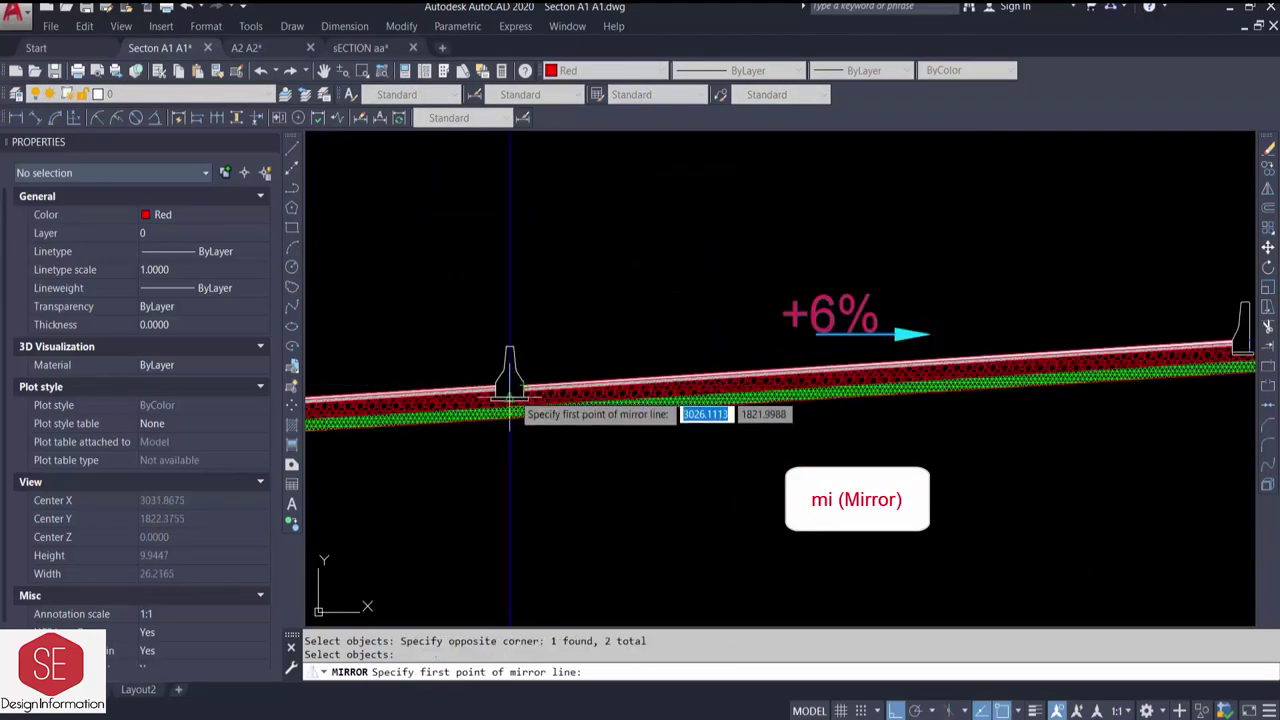
left_click(510, 400)
middle_click_drag(514, 480, 542, 368)
scroll(580, 550, "down", 3)
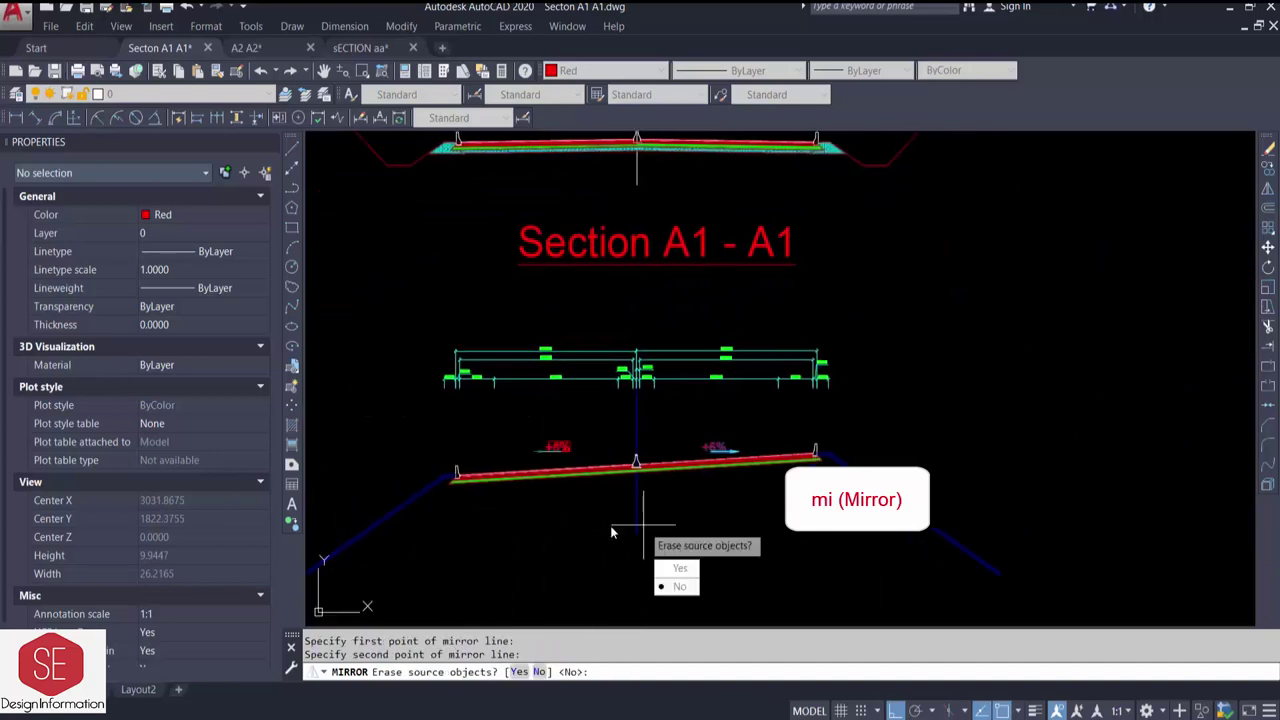
right_click(620, 522)
left_click(635, 530)
scroll(760, 434, "up", 3)
key("Escape")
- Move the mirrored left +6% label into place and close the Properties panel
key("m")
key("Return")
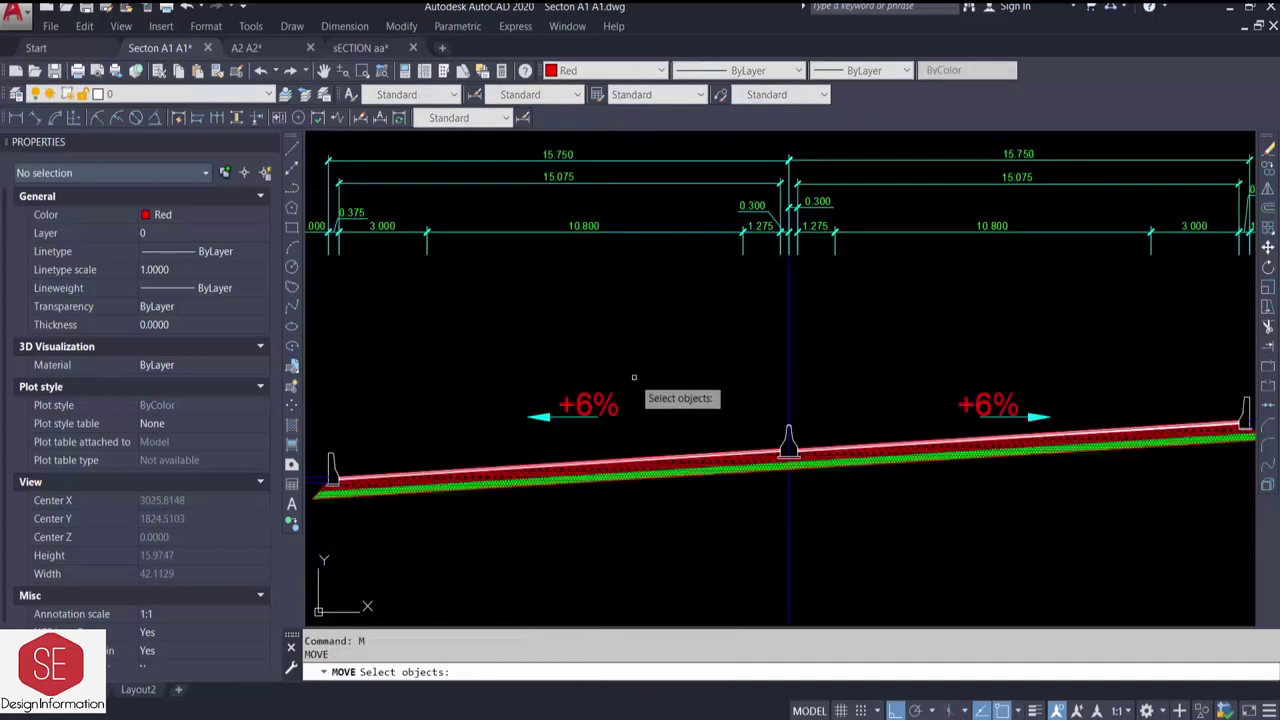
left_click(640, 384)
left_click(540, 445)
key("Return")
left_click(688, 368)
scroll(917, 413, "down", 2)
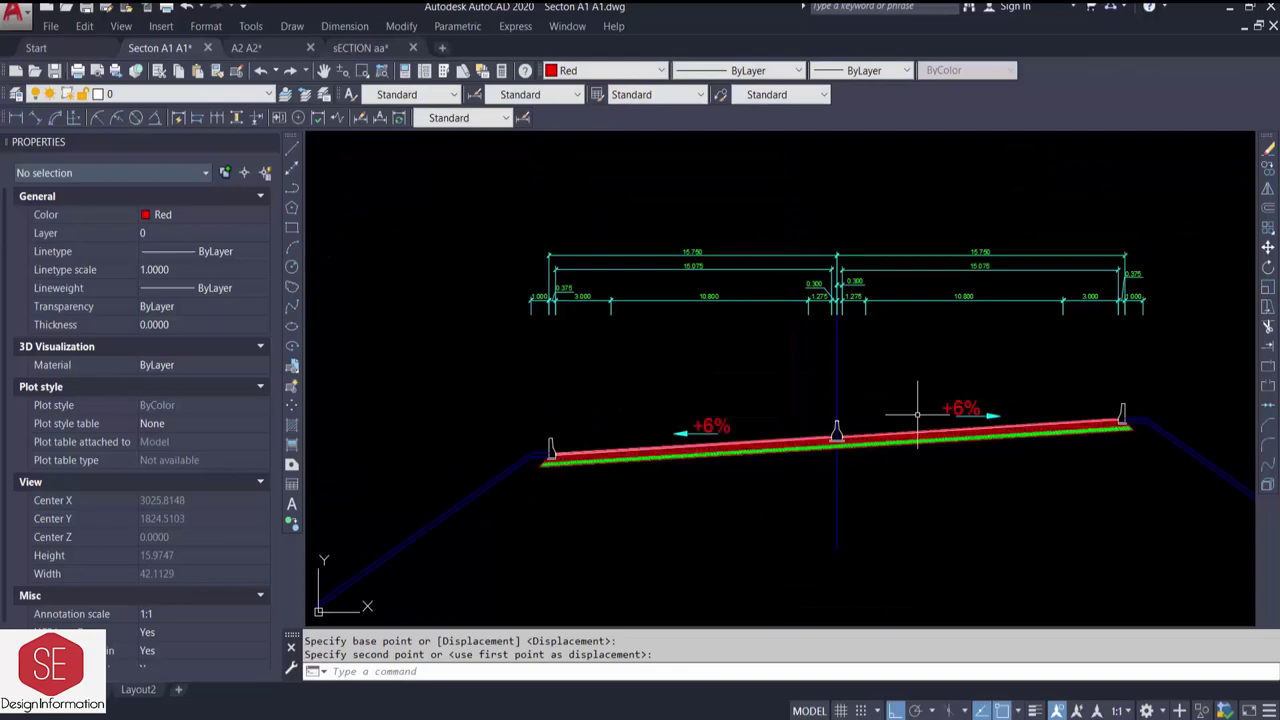
left_click(271, 142)
middle_click_drag(429, 408, 450, 372)
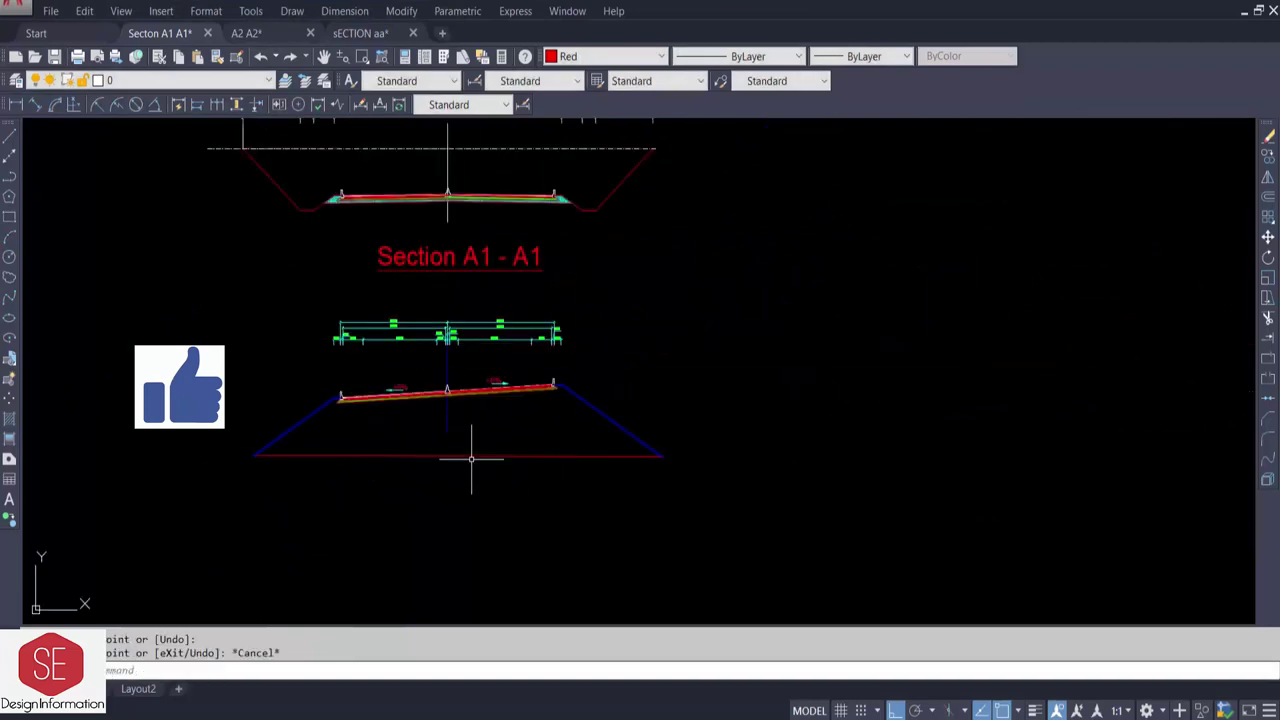
- Cancel a property match and choose the GRAVEL pattern from Other Predefined hatches
left_click(570, 148)
key("Escape")
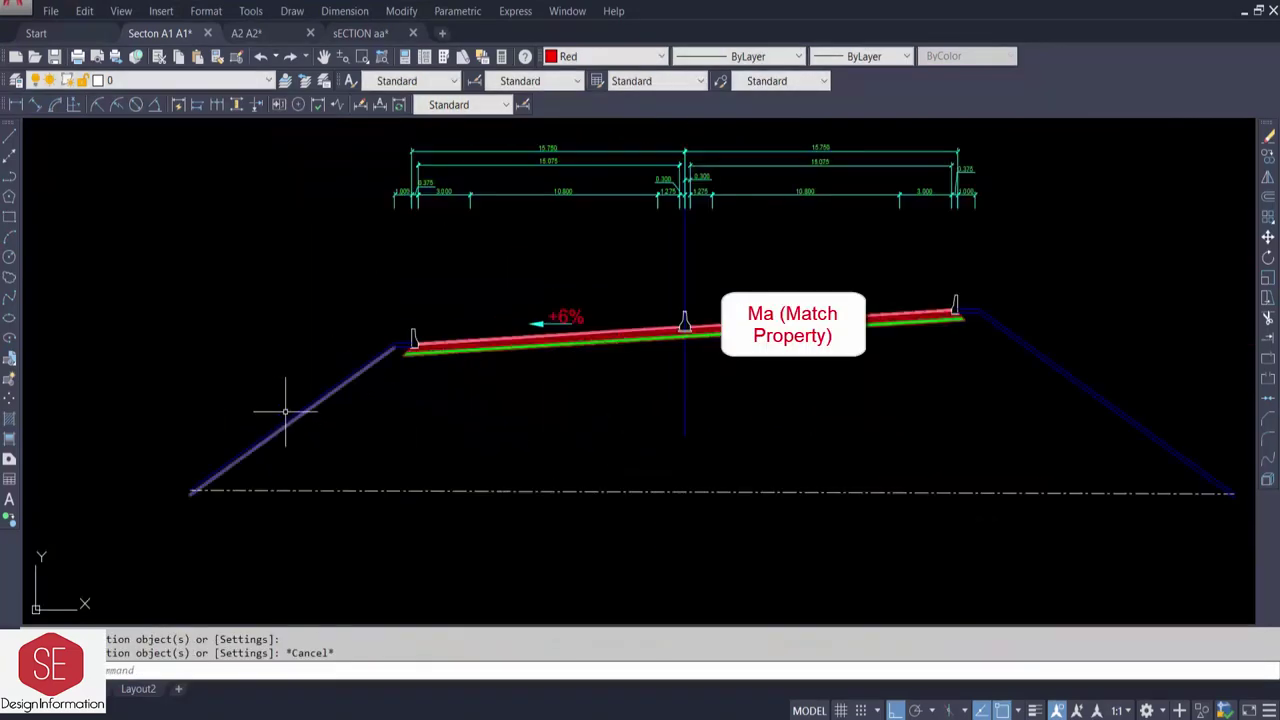
scroll(286, 414, "up", 3)
type("h")
key("Return")
left_click(242, 93)
left_click(588, 318)
scroll(588, 318, "down", 5)
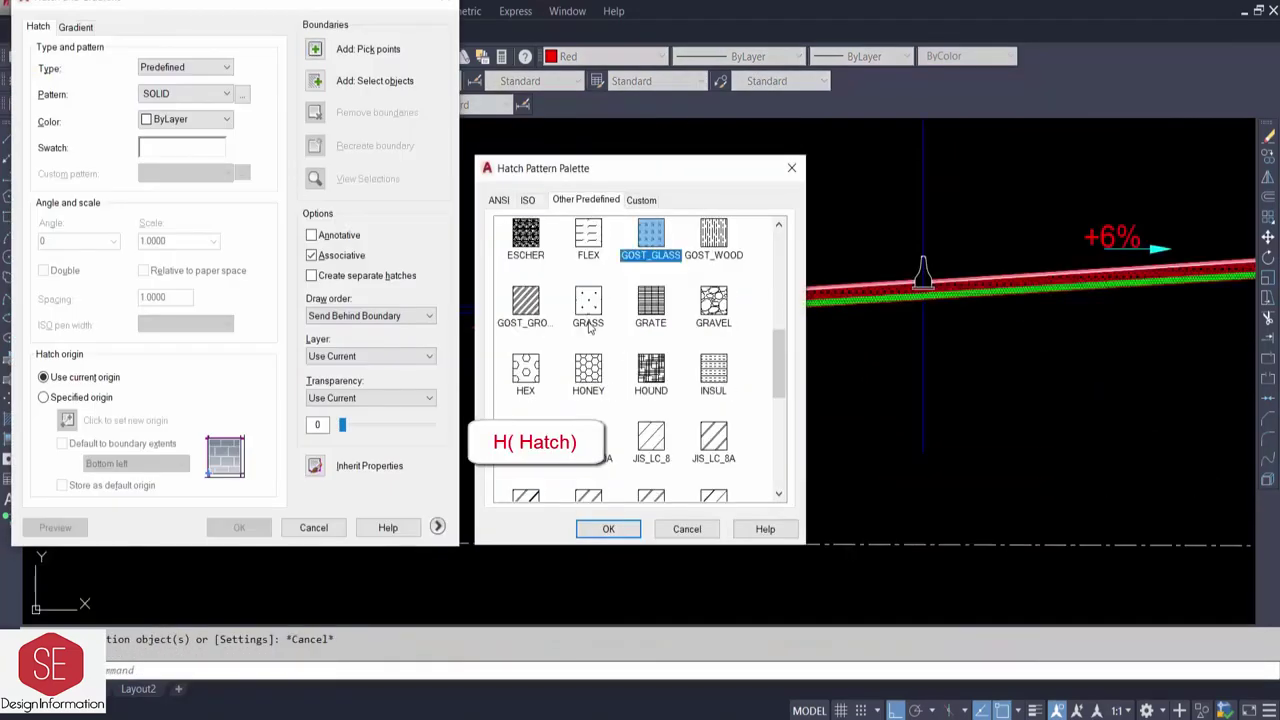
double_click(713, 300)
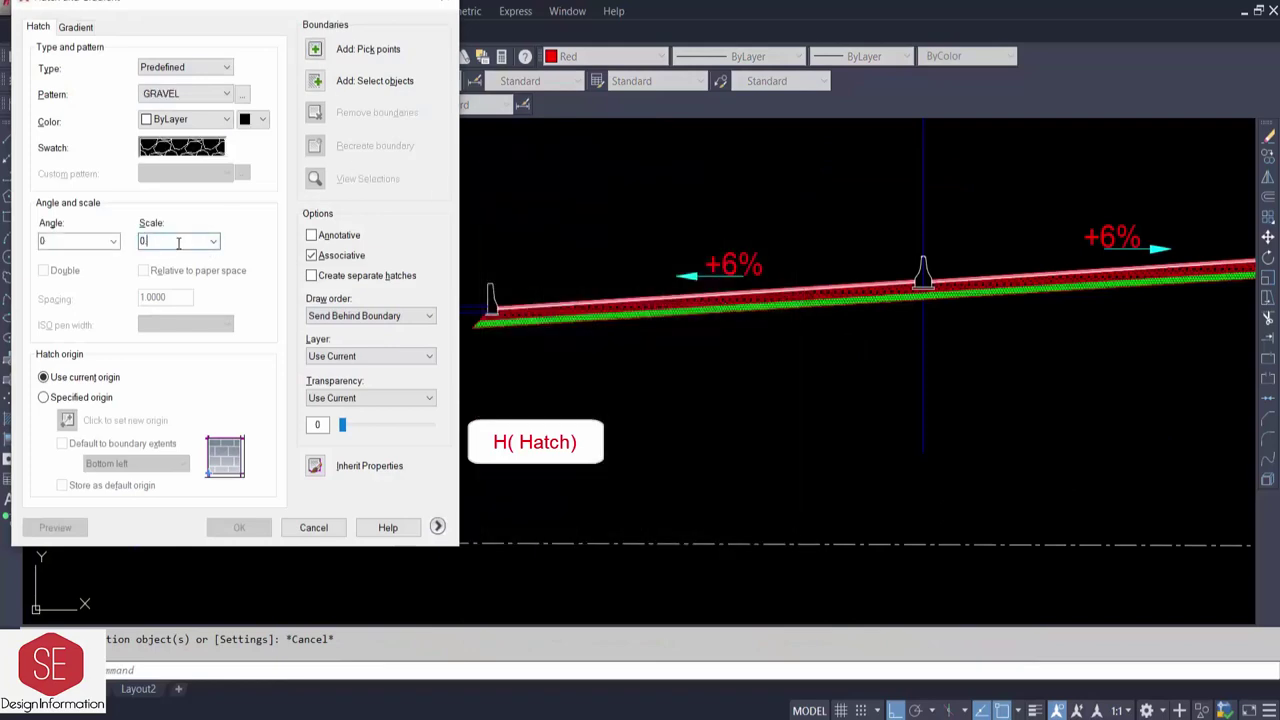
left_click(179, 241)
type(".025")
- Fill the right side-slope band with the GRAVEL hatch at scale 0.0150
left_click(315, 49)
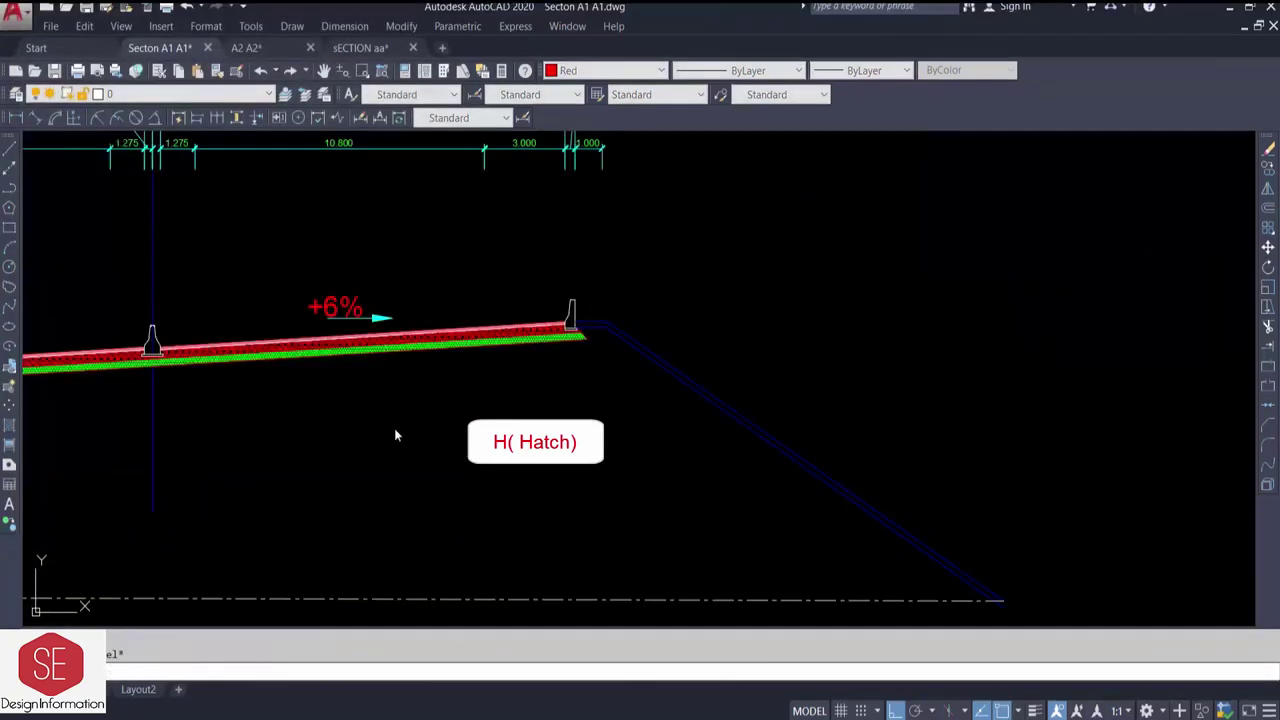
key("Return")
left_click(315, 63)
left_click(671, 371)
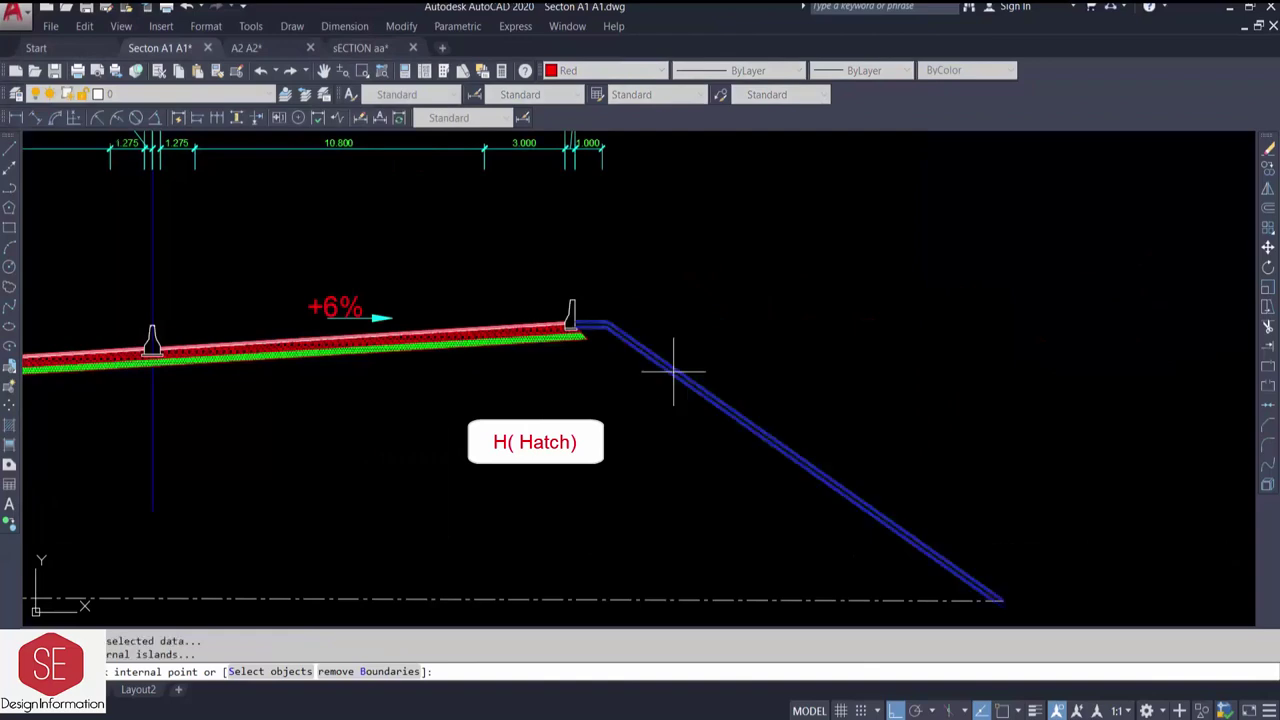
right_click(674, 368)
left_click(700, 384)
left_click(239, 533)
scroll(791, 449, "up", 3)
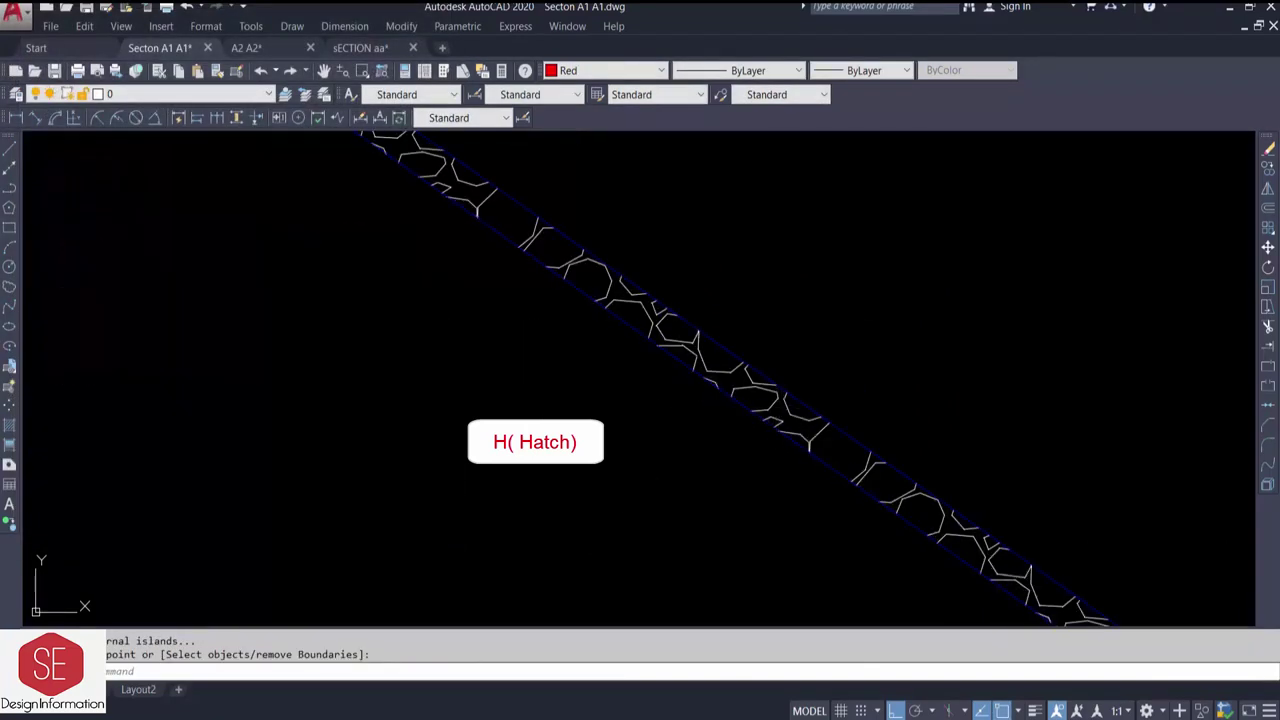
left_click(808, 403)
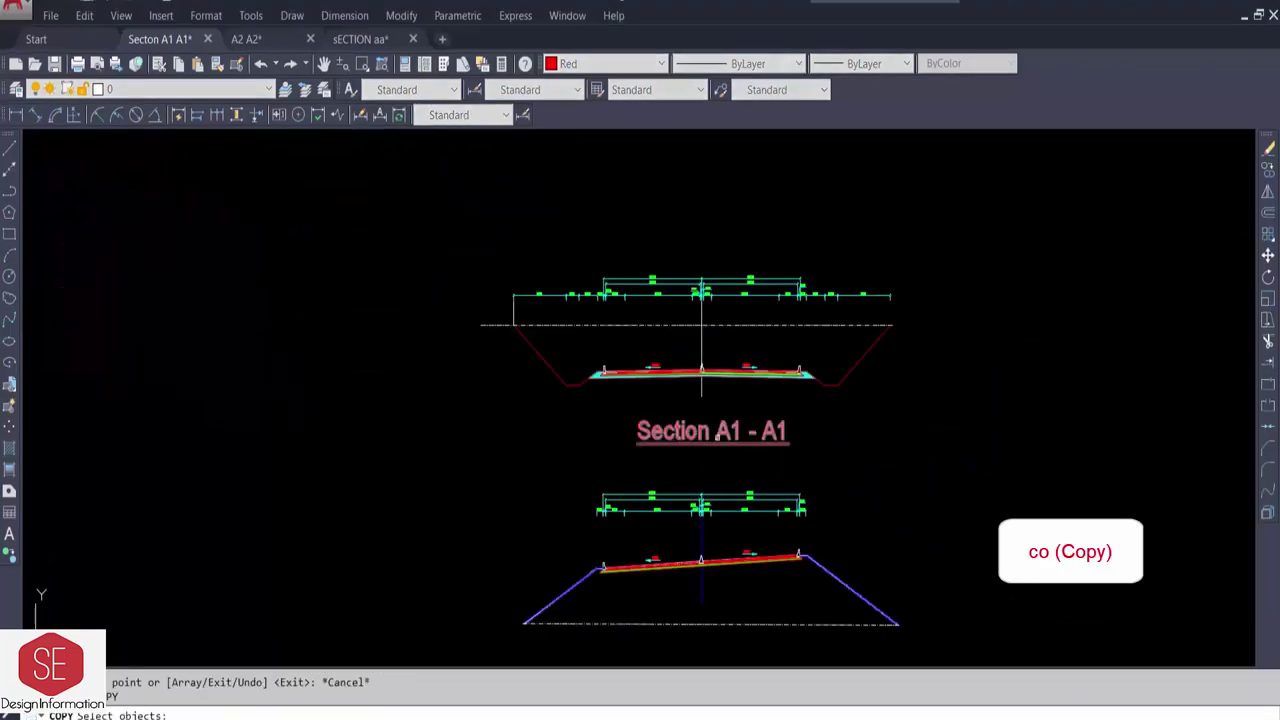
- Copy the Section A1 - A1 title below the lower cross-section
key("Return")
left_click(717, 438)
middle_click_drag(890, 644, 866, 466)
left_click(860, 470)
key("Escape")
- Edit the copied title's numbers so it reads Section A2 - A2
double_click(711, 473)
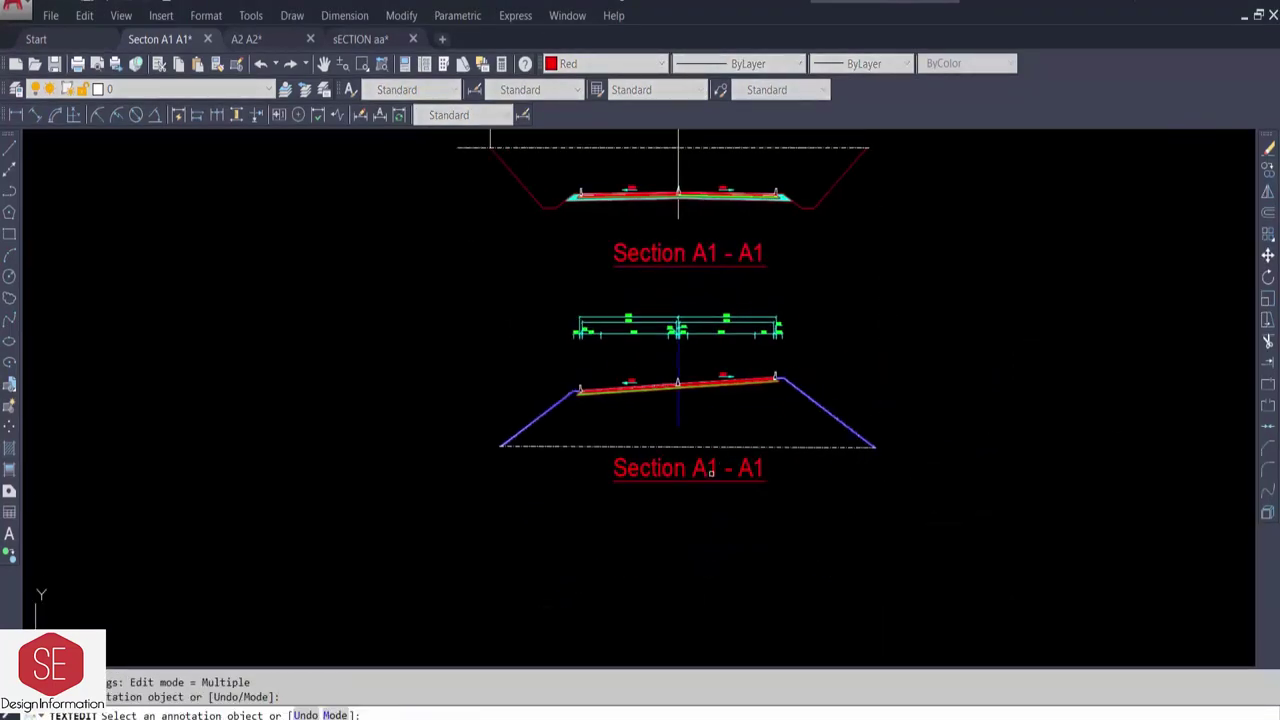
left_click(711, 473)
type("2")
key("BackSpace")
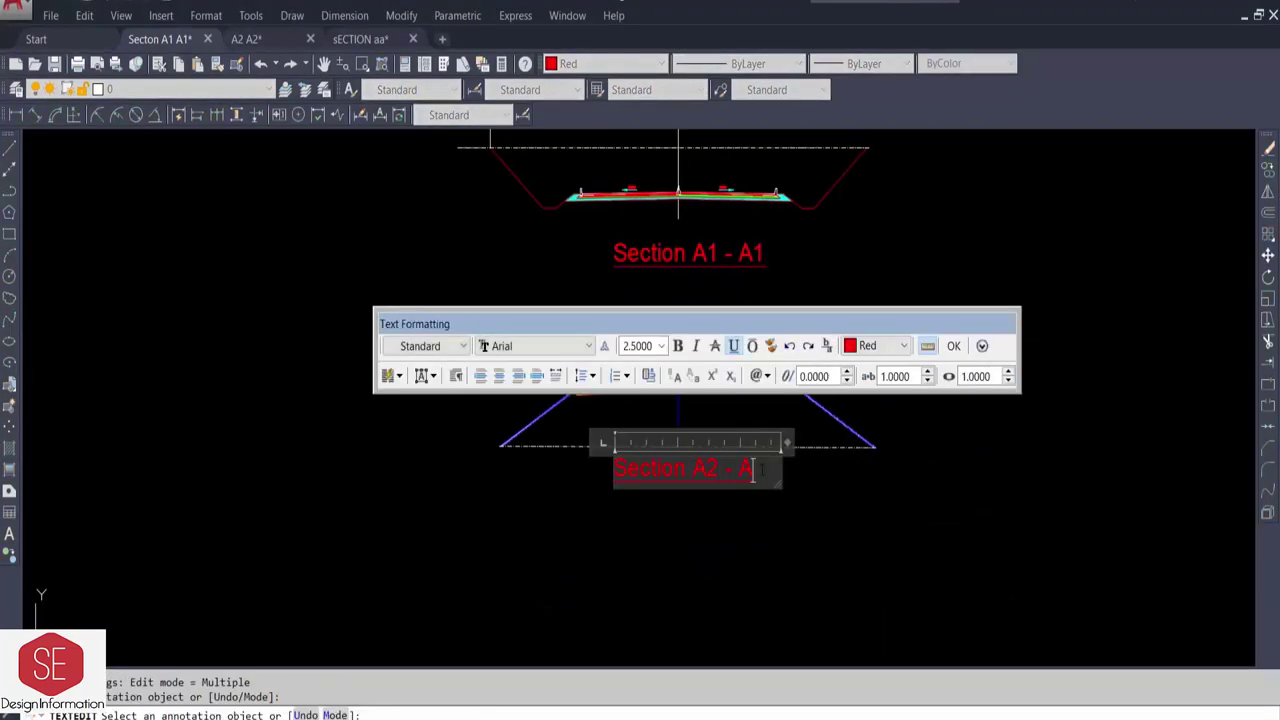
left_click(798, 497)
key("Escape")
- Pan over the lower and upper sections to review Sections A1 - A1 and A2 - A2
scroll(790, 485, "down", 4)
scroll(742, 485, "up", 3)
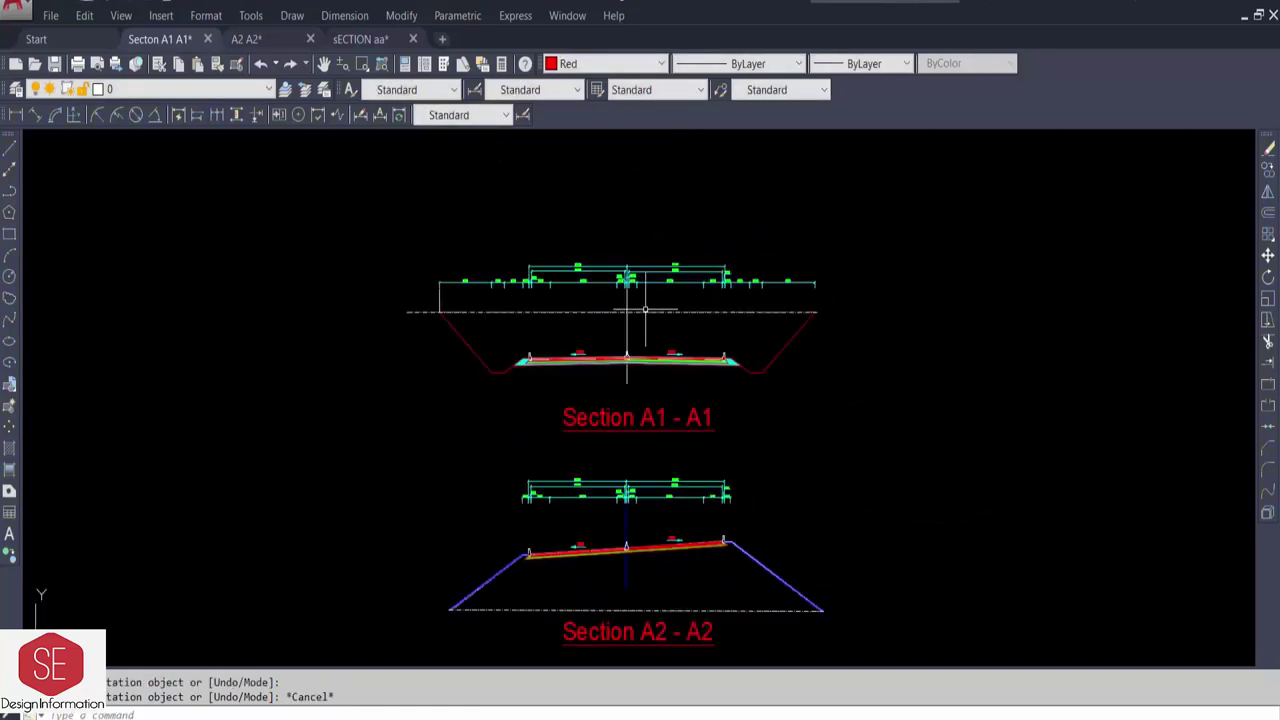
scroll(649, 468, "up", 3)
middle_click_drag(663, 523, 685, 438)
middle_click_drag(661, 250, 661, 580)
middle_click_drag(699, 292, 699, 422)
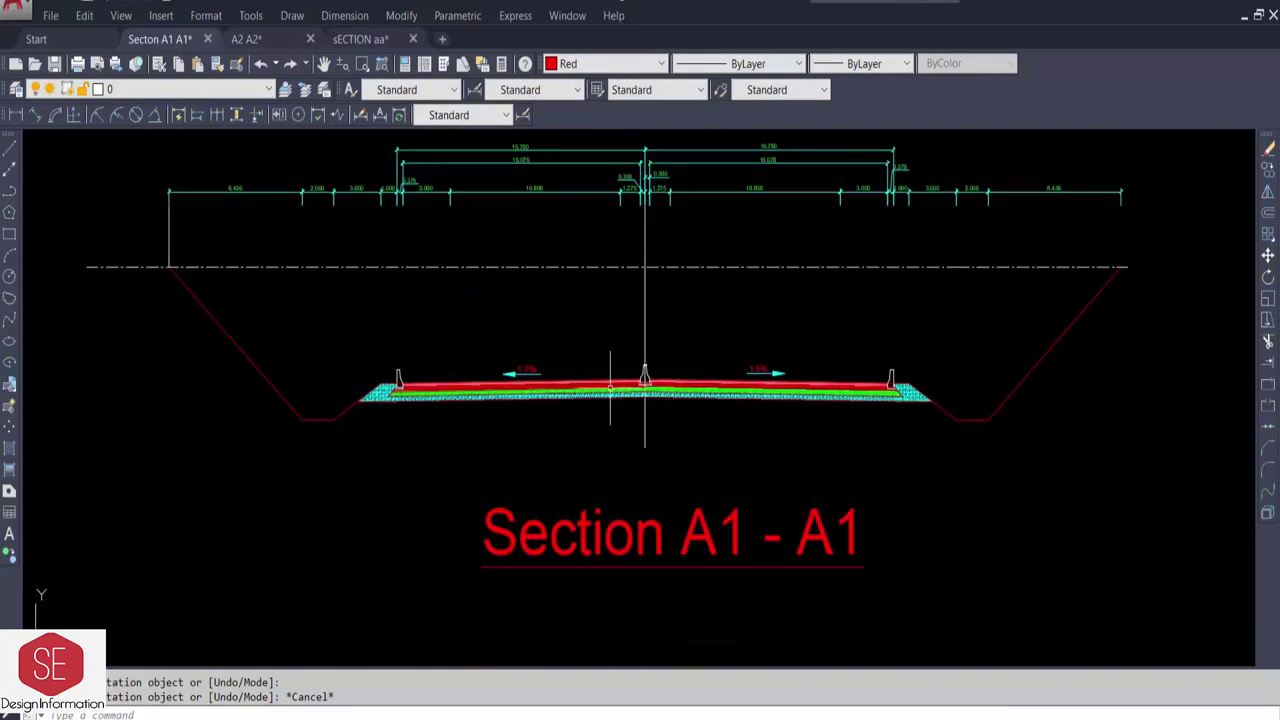
scroll(610, 388, "down", 2)
middle_click_drag(617, 430, 597, 90)
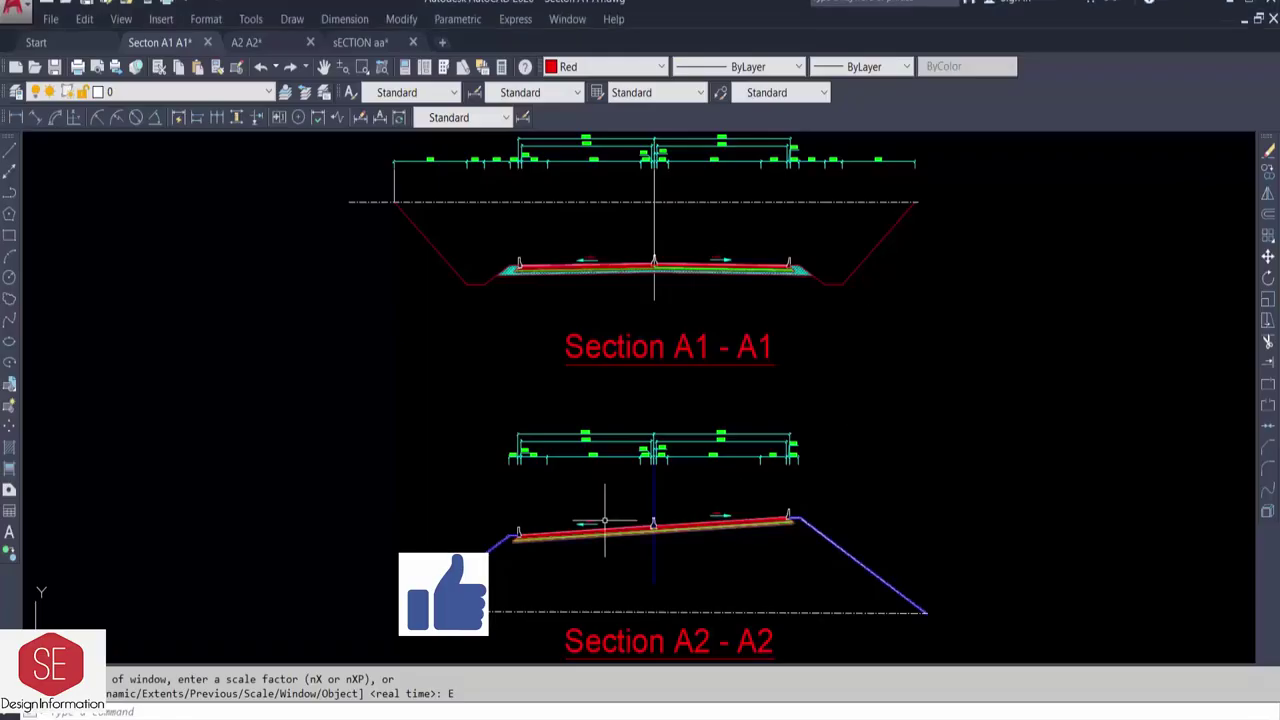
scroll(666, 551, "up", 5)
scroll(666, 551, "down", 3)
scroll(897, 500, "up", 2)
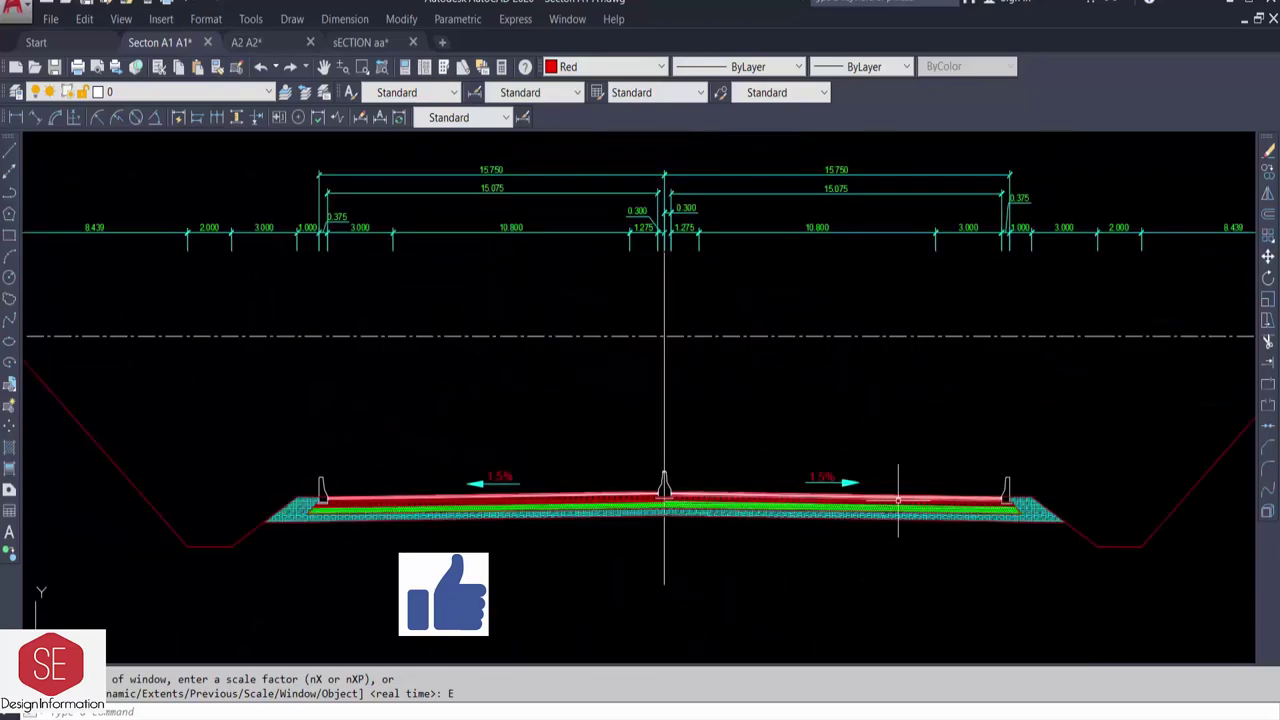
scroll(490, 450, "down", 1)
scroll(771, 345, "down", 2)
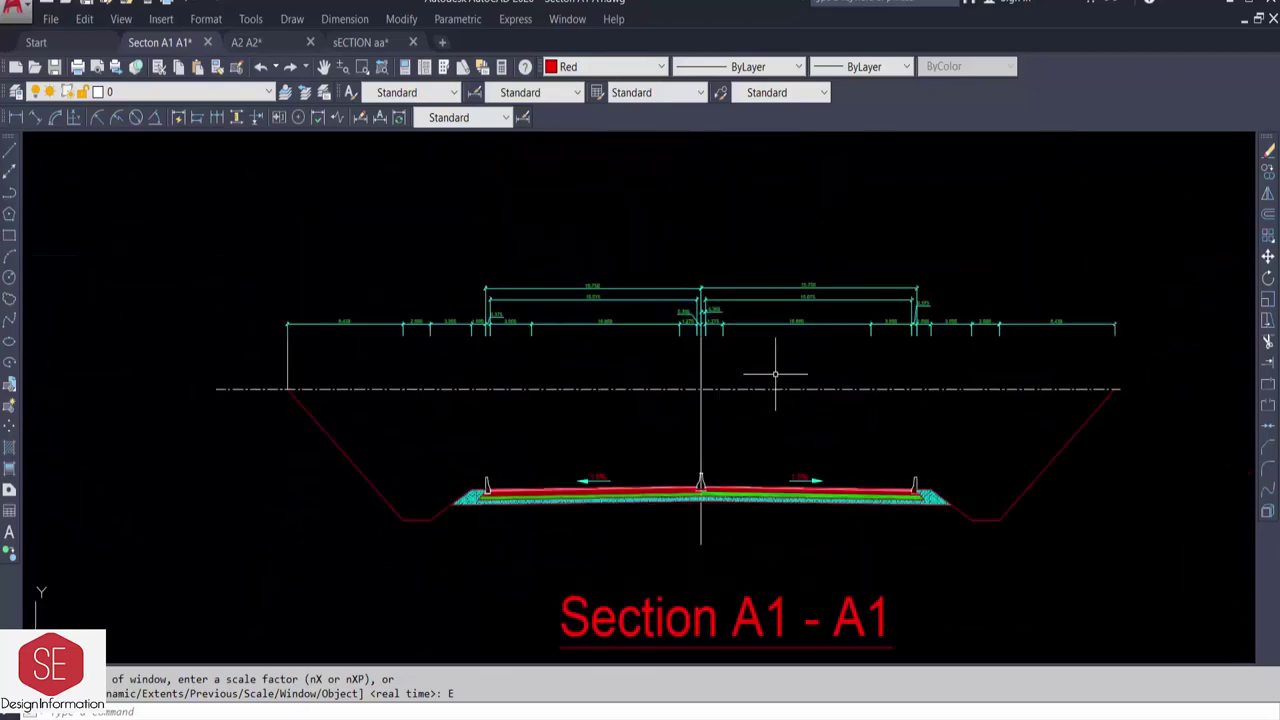
type("co")
- Copy the whole Section A1 - A1 cross-section below Section A2 - A2
left_click(148, 512)
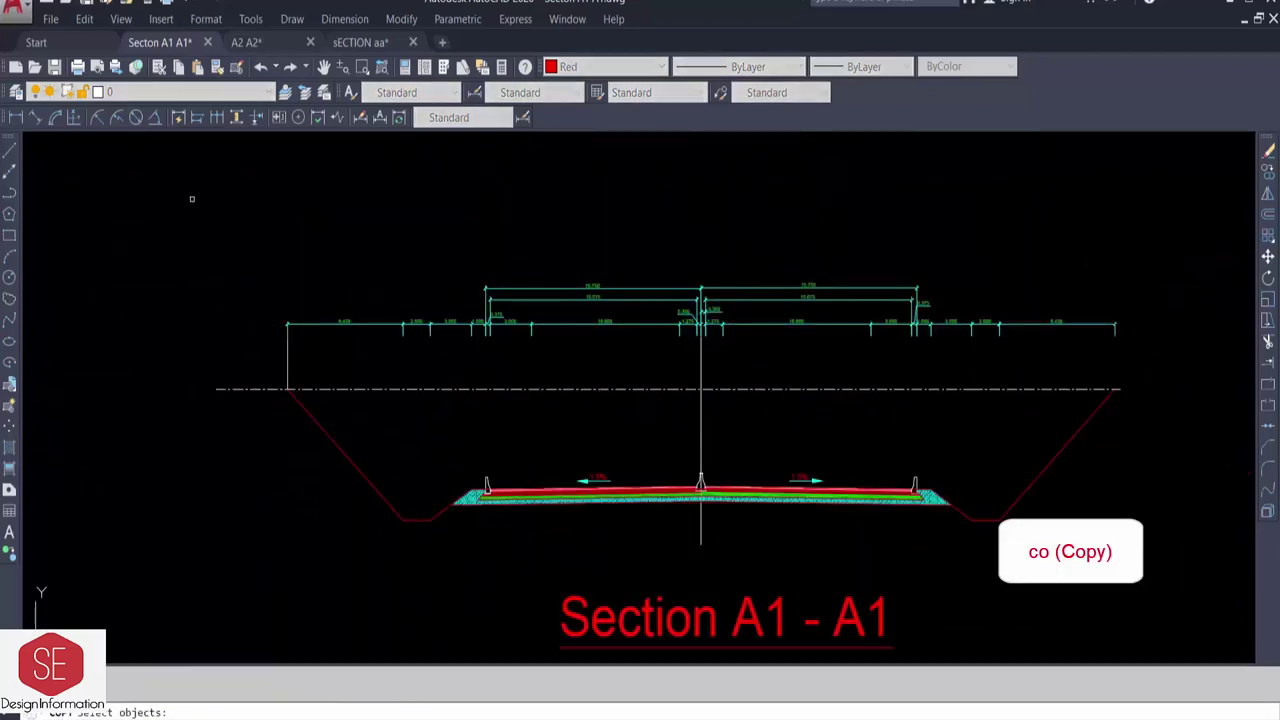
left_click(194, 198)
left_click(1110, 525)
key("Return")
left_click(966, 260)
scroll(966, 260, "down", 2)
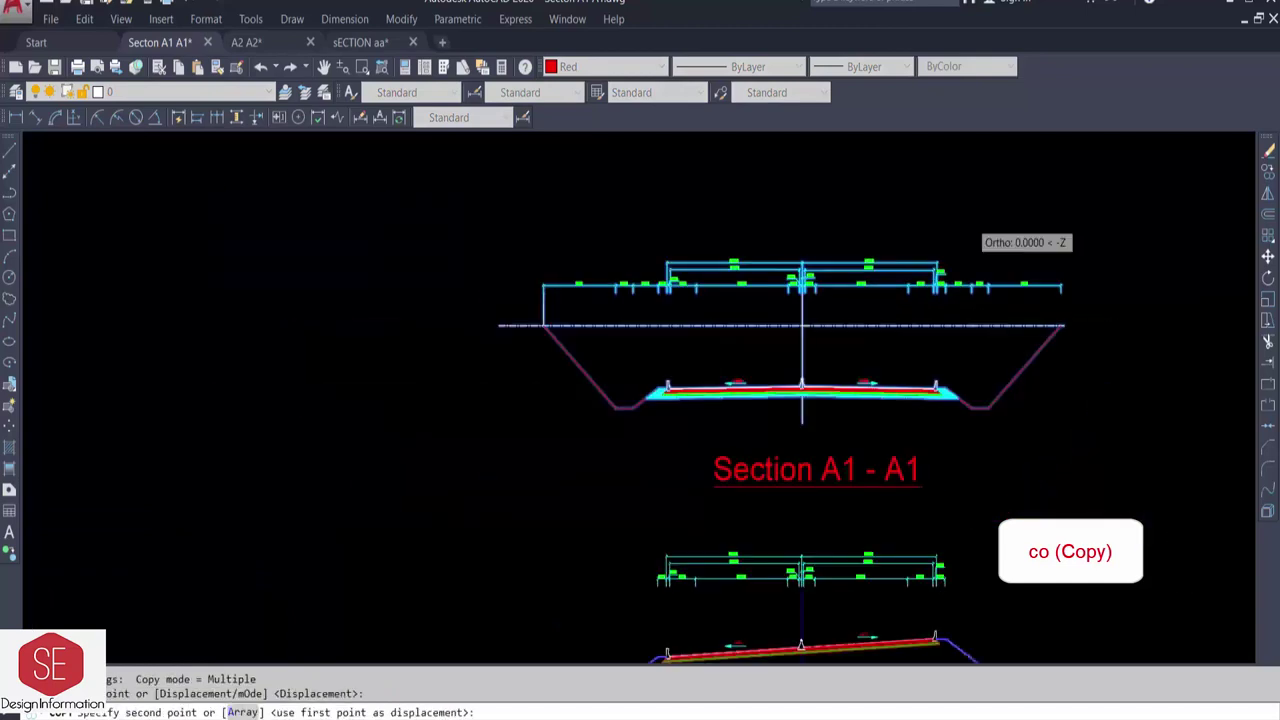
middle_click_drag(1000, 600, 995, 390)
left_click(990, 437)
key("Escape")
scroll(980, 500, "up", 2)
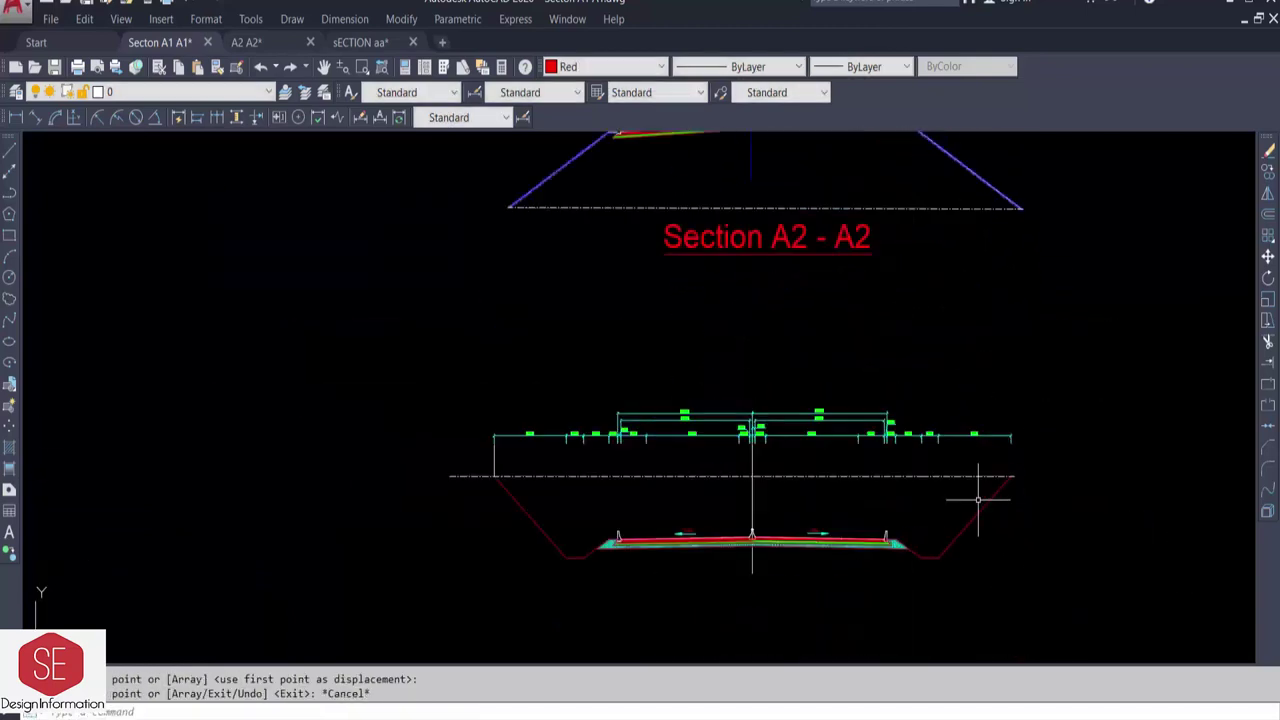
- Erase the copy's dashed ground line and select its slope lines for removal
left_click(975, 505)
type("e")
key("Return")
type("e")
key("Return")
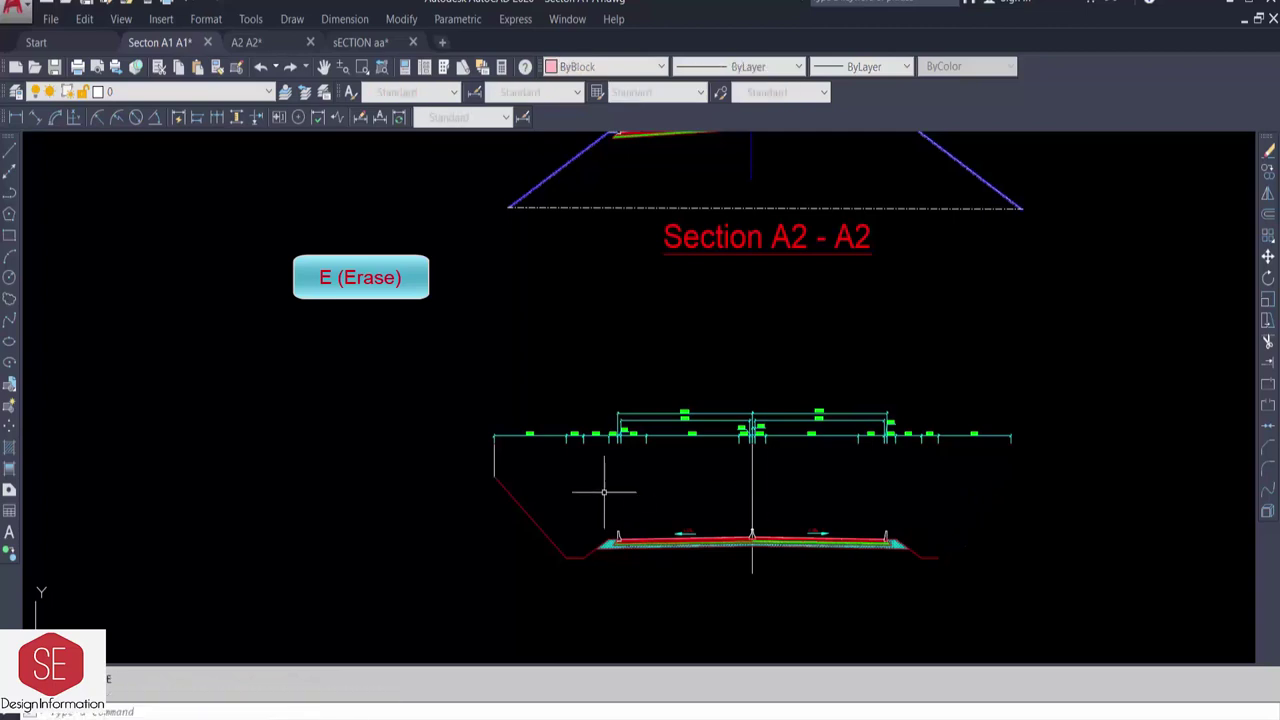
left_click(571, 557)
- Erase the old slope lines and redraw the right slope line from the pavement edge
scroll(571, 557, "up", 3)
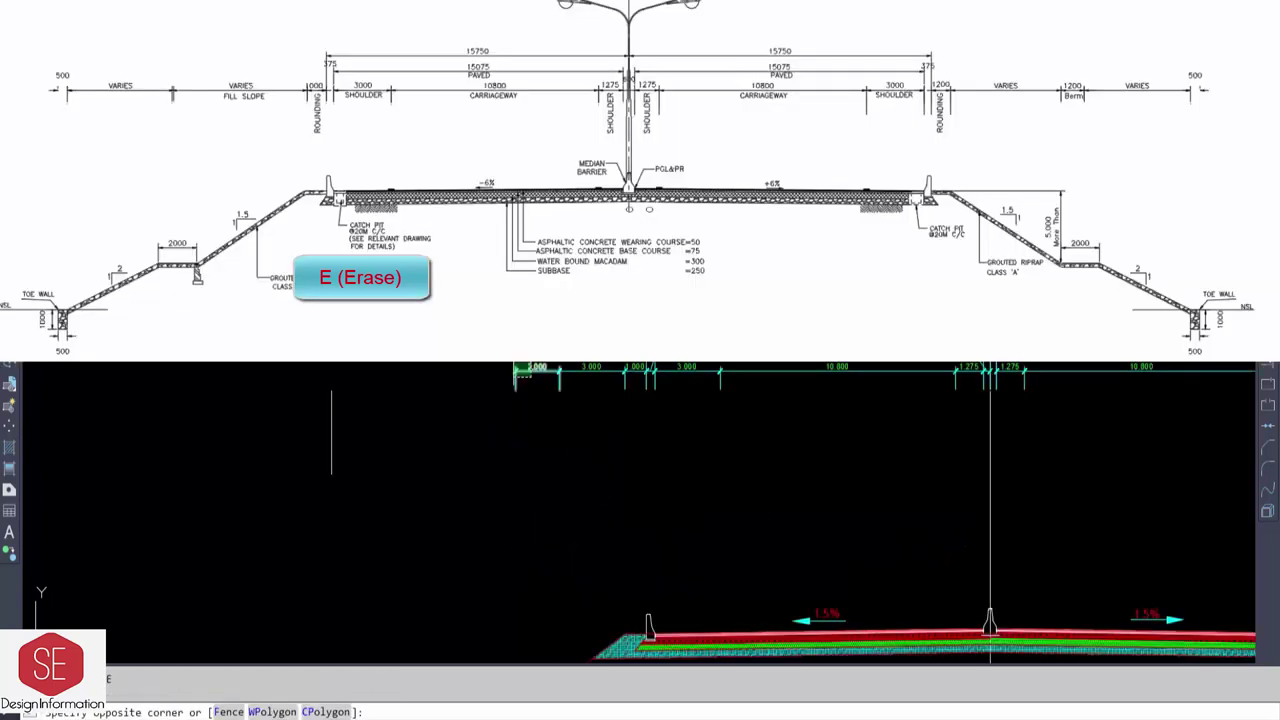
key("Return")
mouse_move(700, 520)
middle_mouse_down()
mouse_move(825, 418)
mouse_move(905, 515)
middle_mouse_up()
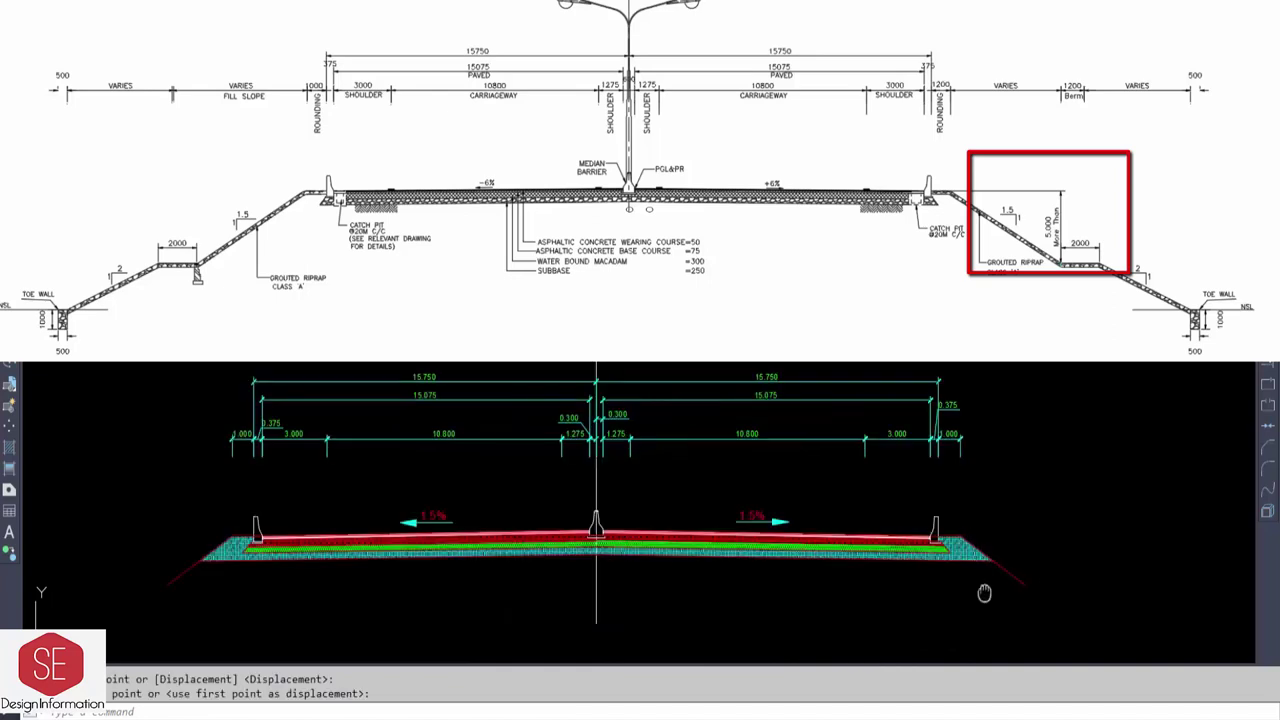
key("Escape")
type("l")
key("Return")
left_click(950, 535)
middle_click_drag(1150, 532, 1059, 516)
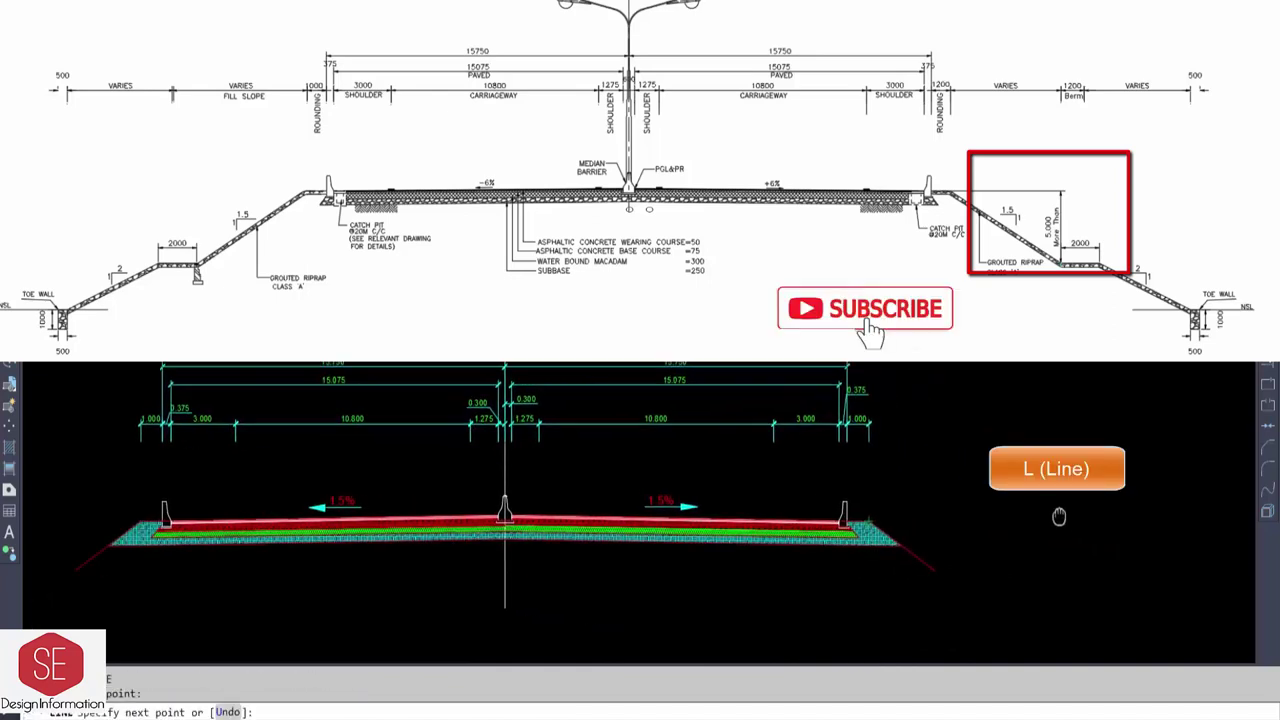
left_click(1086, 513)
key("Escape")
- Offset the right road-level line 5 units down
key("o")
key("Return")
type("5")
key("Return")
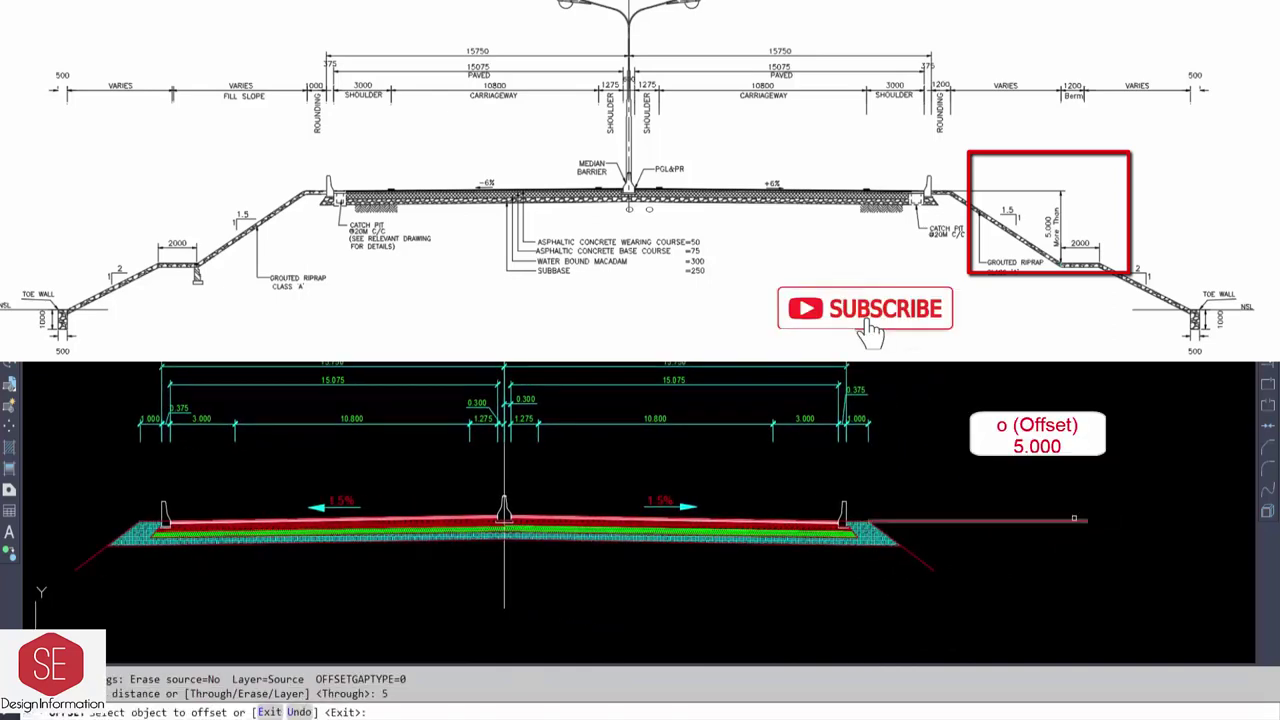
left_click(1075, 521)
scroll(1090, 520, "down", 2)
left_click(1060, 568)
key("Escape")
- Draw a short road-level line on the left and offset it 5 units down
type("l")
key("Return")
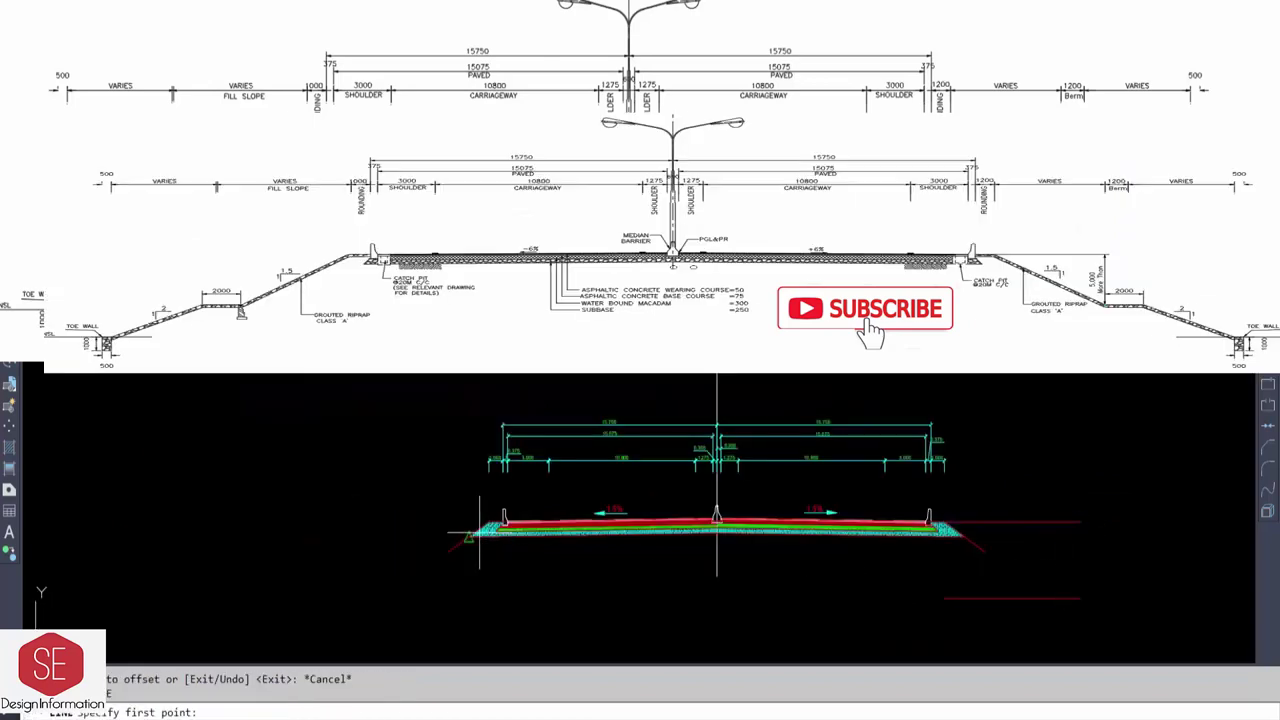
left_click(470, 521)
left_click(363, 517)
key("Escape")
key("o")
key("Return")
key("Return")
left_click(410, 521)
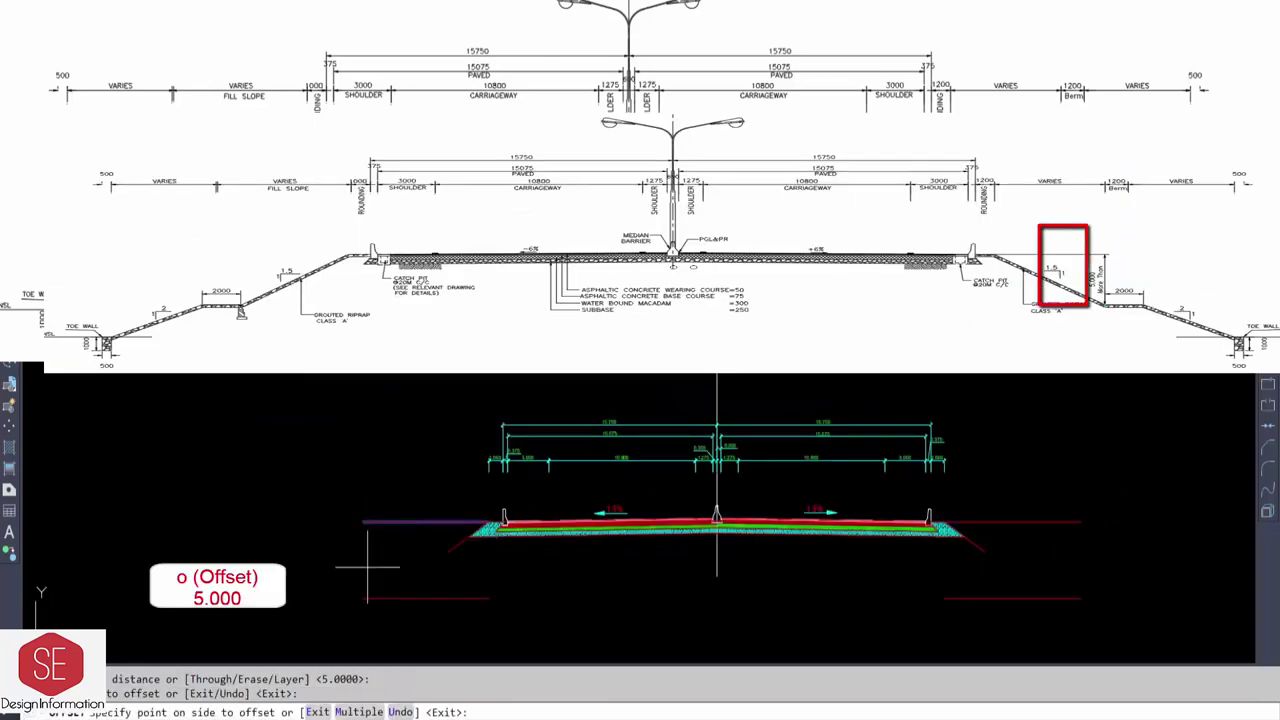
left_click(367, 568)
key("Escape")
key("Escape")
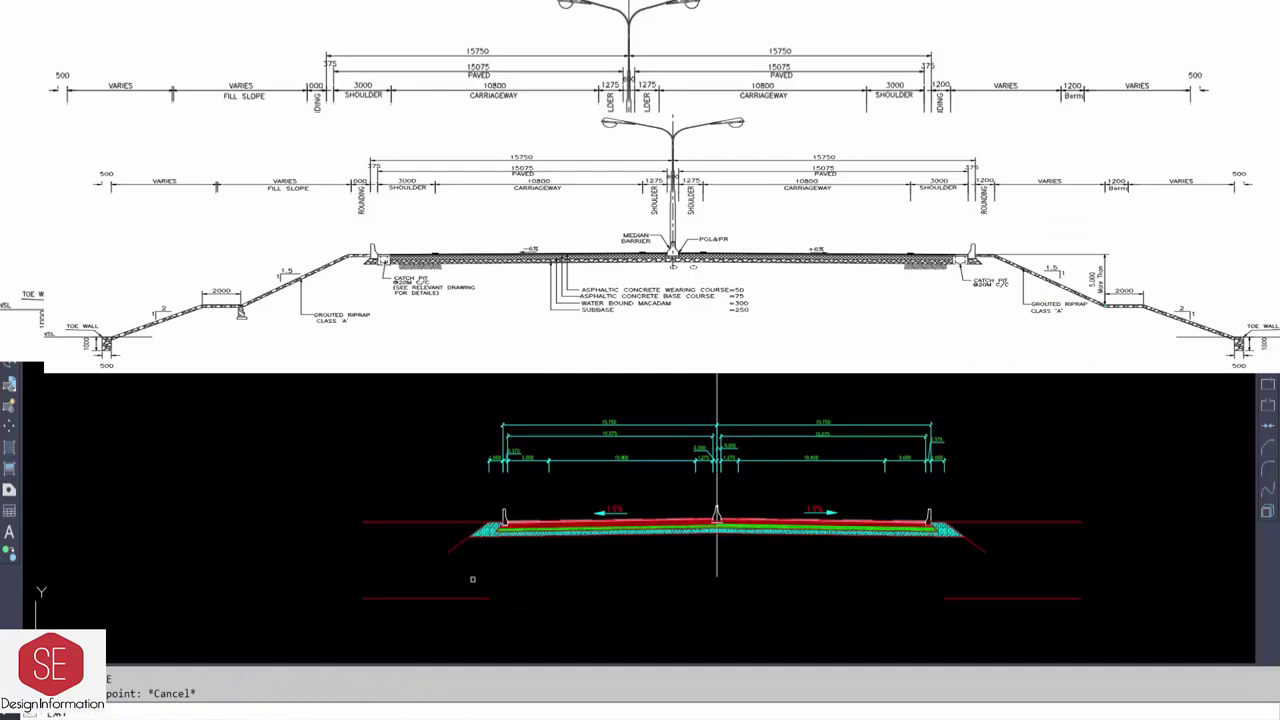
- Extend both slope lines to the lower lines and check the 5.000 drop with DIMLINEAR
type("ex")
key("Return")
key("Return")
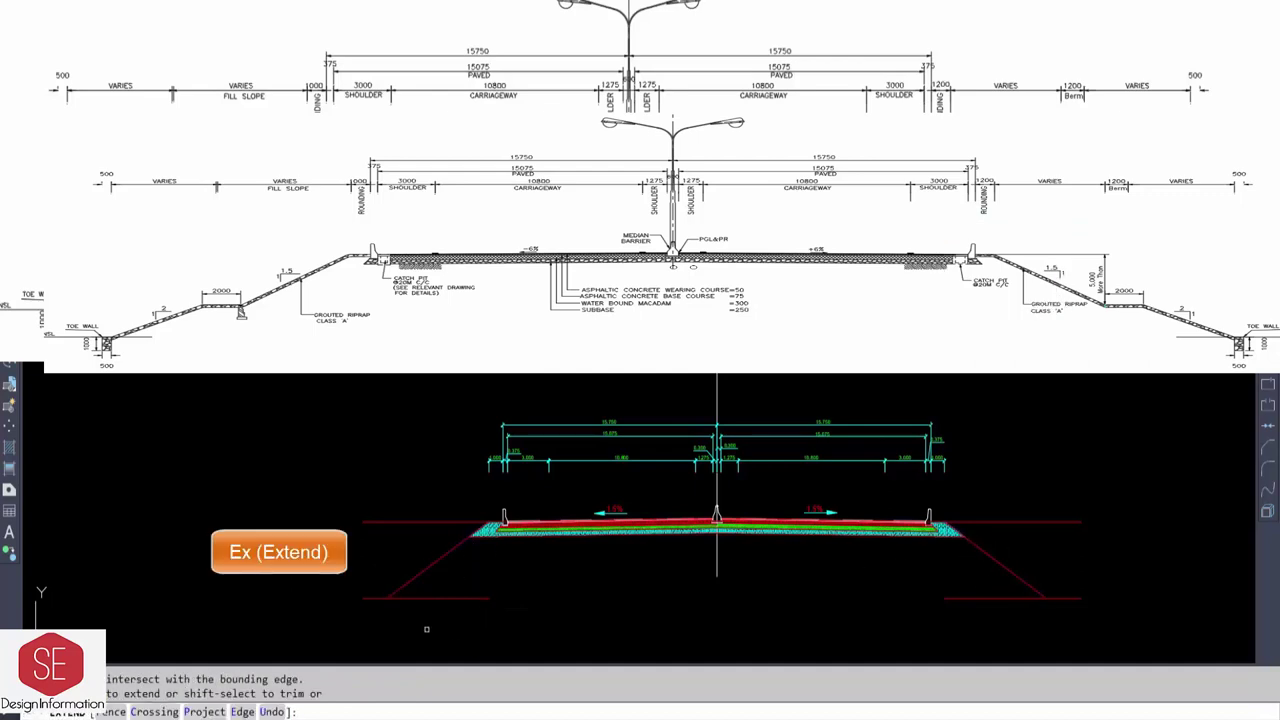
key("Escape")
type("dli")
key("Return")
left_click(474, 532)
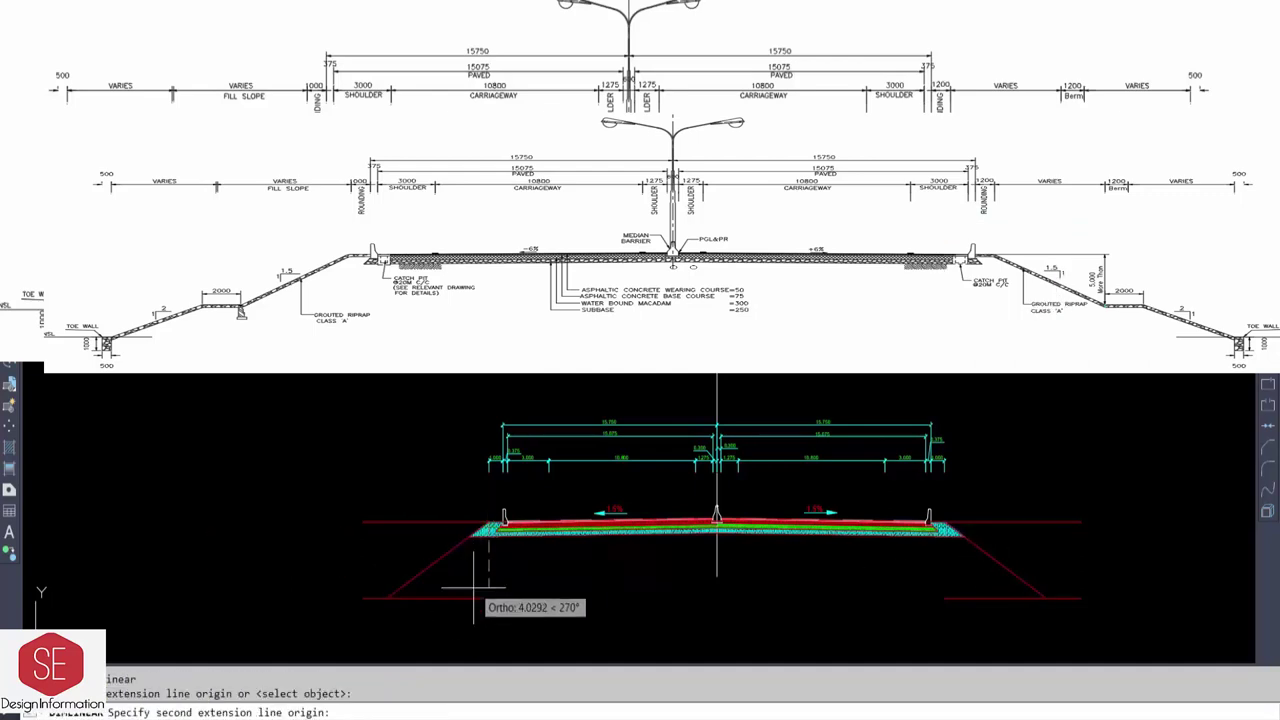
left_click(474, 598)
left_click(391, 580)
- Erase the 5.000 check dimension
scroll(391, 570, "up", 3)
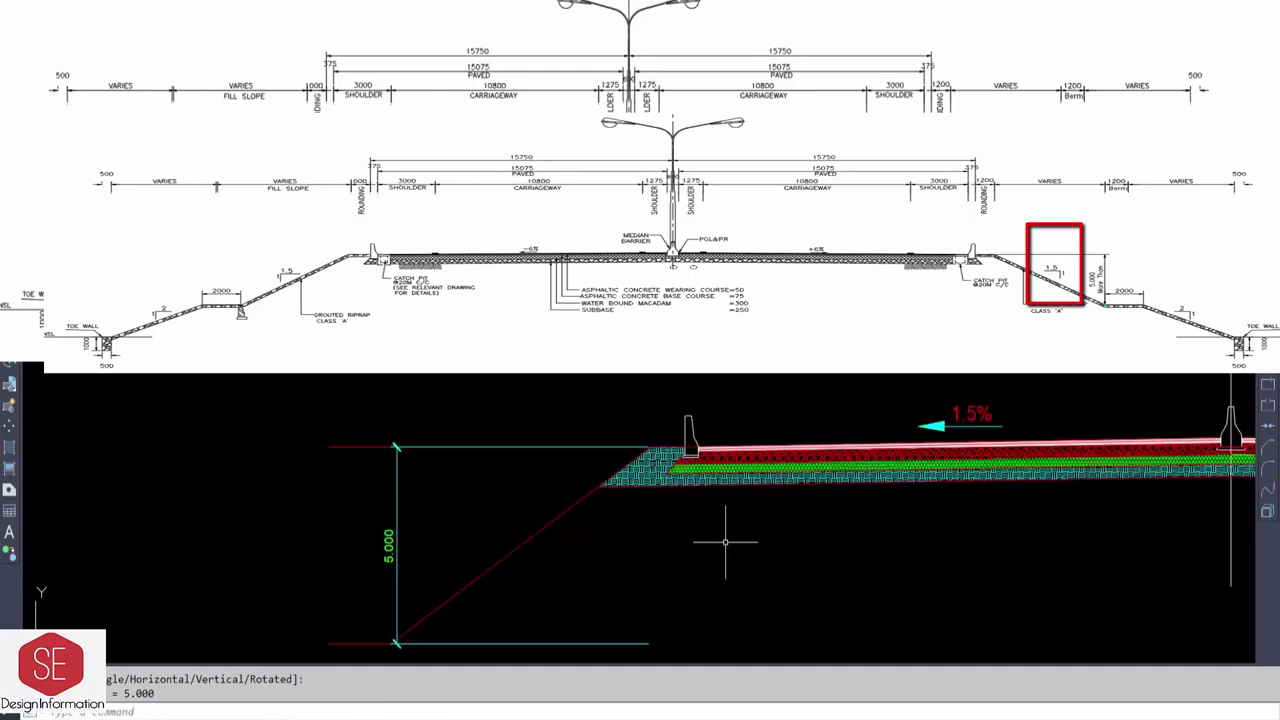
left_click(425, 503)
left_click(371, 528)
type("e")
key("Return")
scroll(371, 528, "down", 3)
scroll(491, 591, "down", 2)
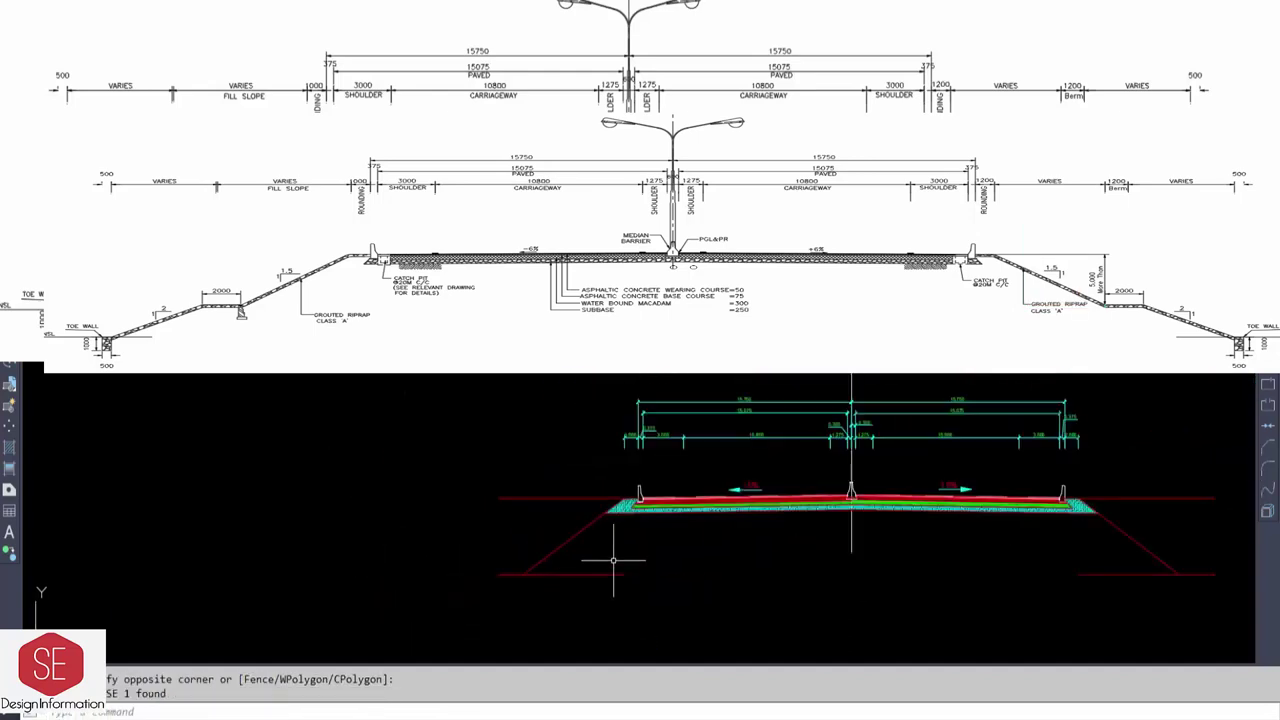
middle_click_drag(613, 560, 491, 595)
- Draw a vertical line at the left slope corner and offset it 2 units outward
type("l")
key("Return")
left_click(455, 623)
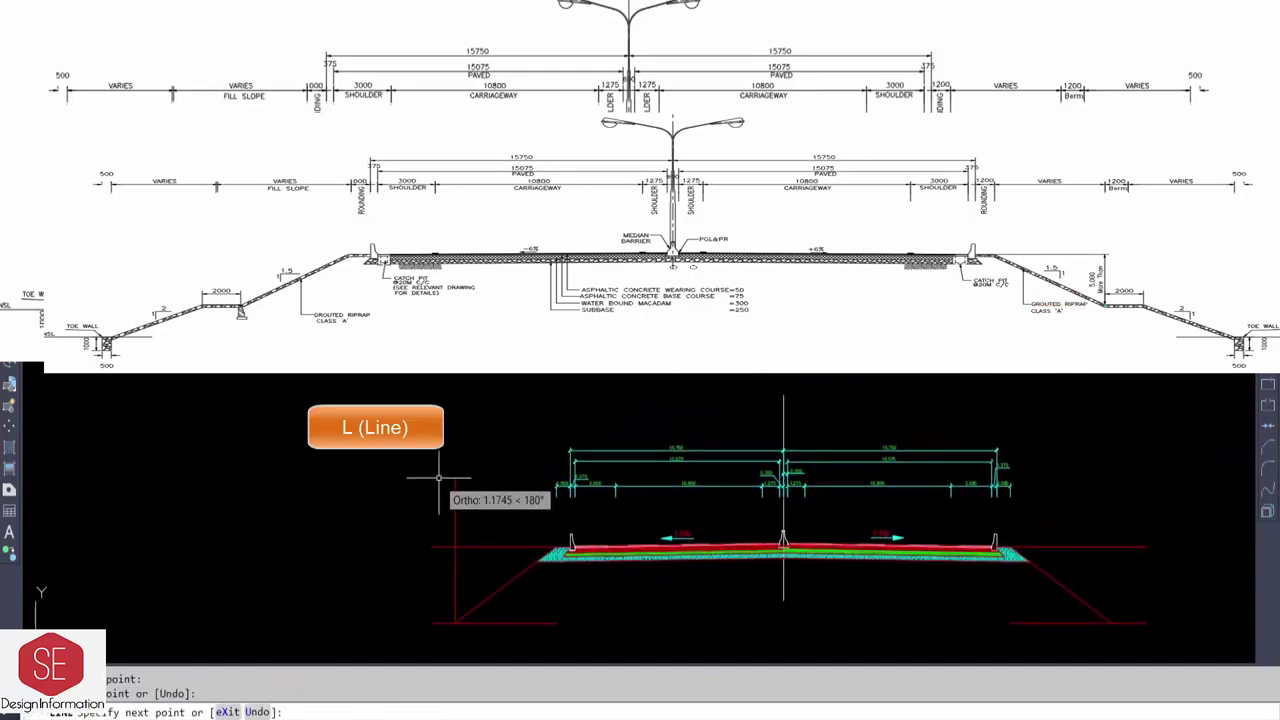
key("Escape")
type("o")
key("Return")
type("2")
key("Return")
left_click(455, 506)
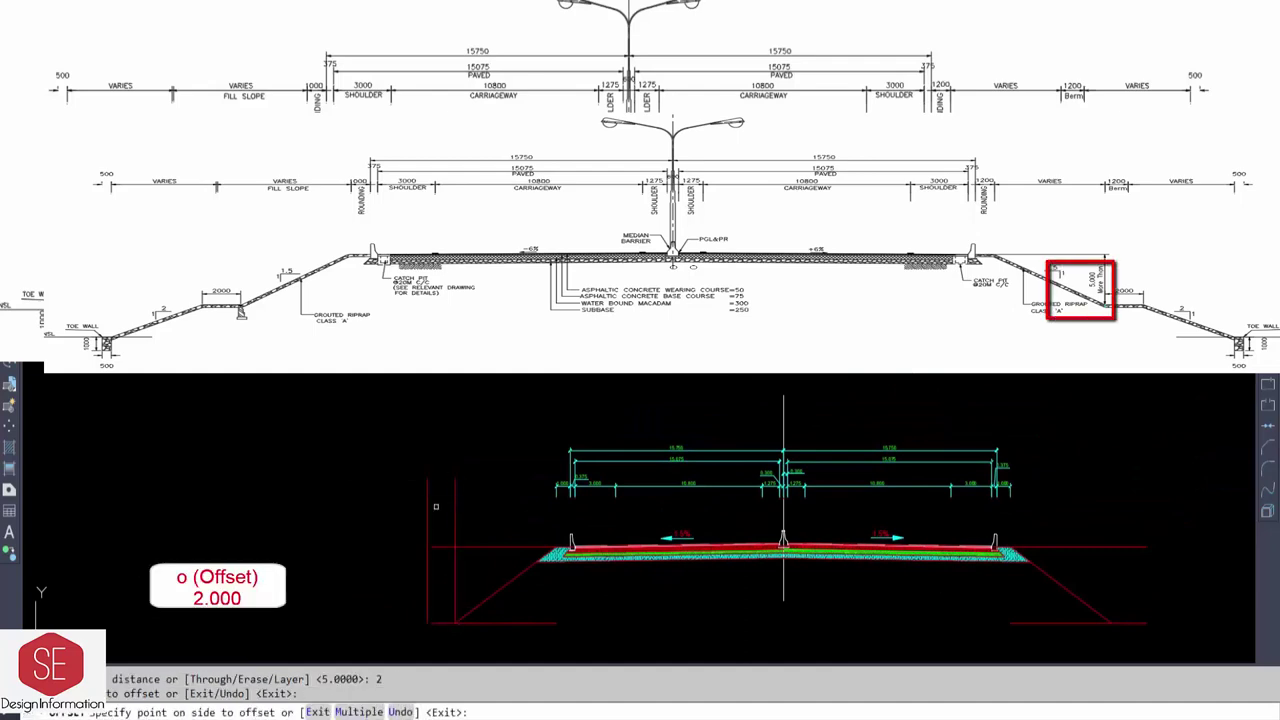
left_click(436, 506)
key("Escape")
middle_click_drag(486, 643, 458, 643)
- Erase the left berm construction lines
type("ex")
key("Return")
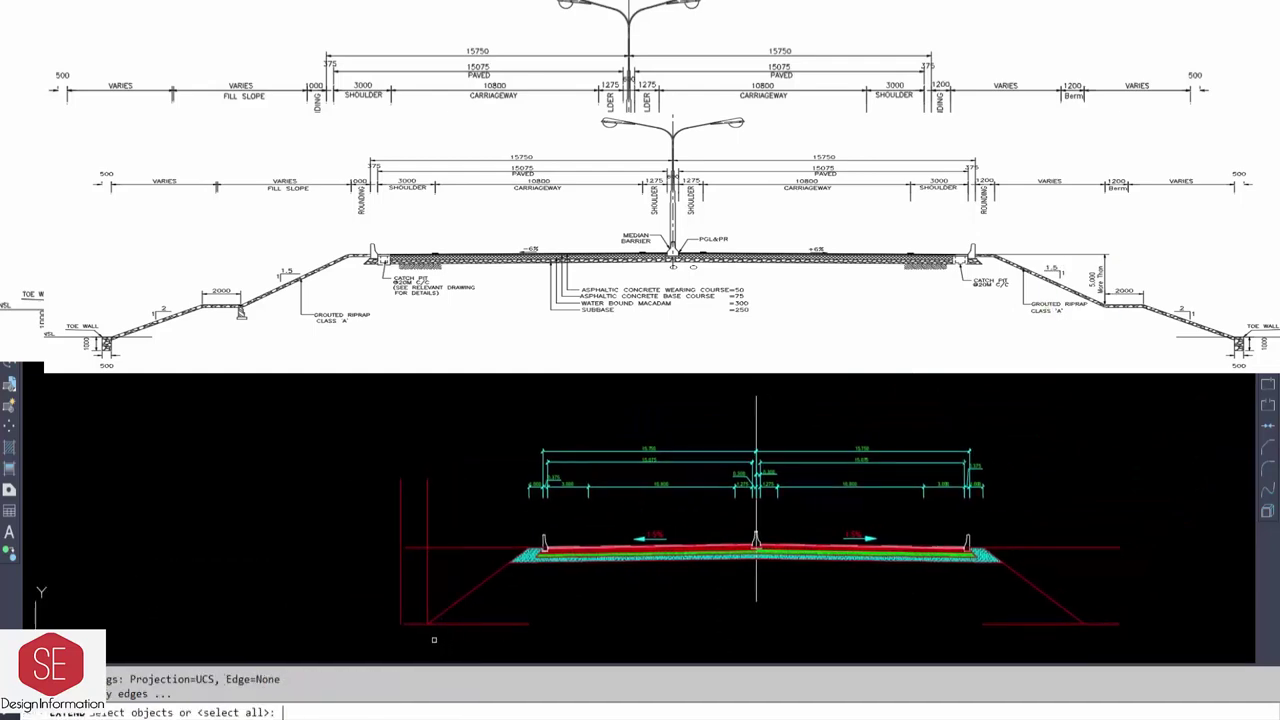
key("Escape")
left_click(458, 532)
left_click(386, 564)
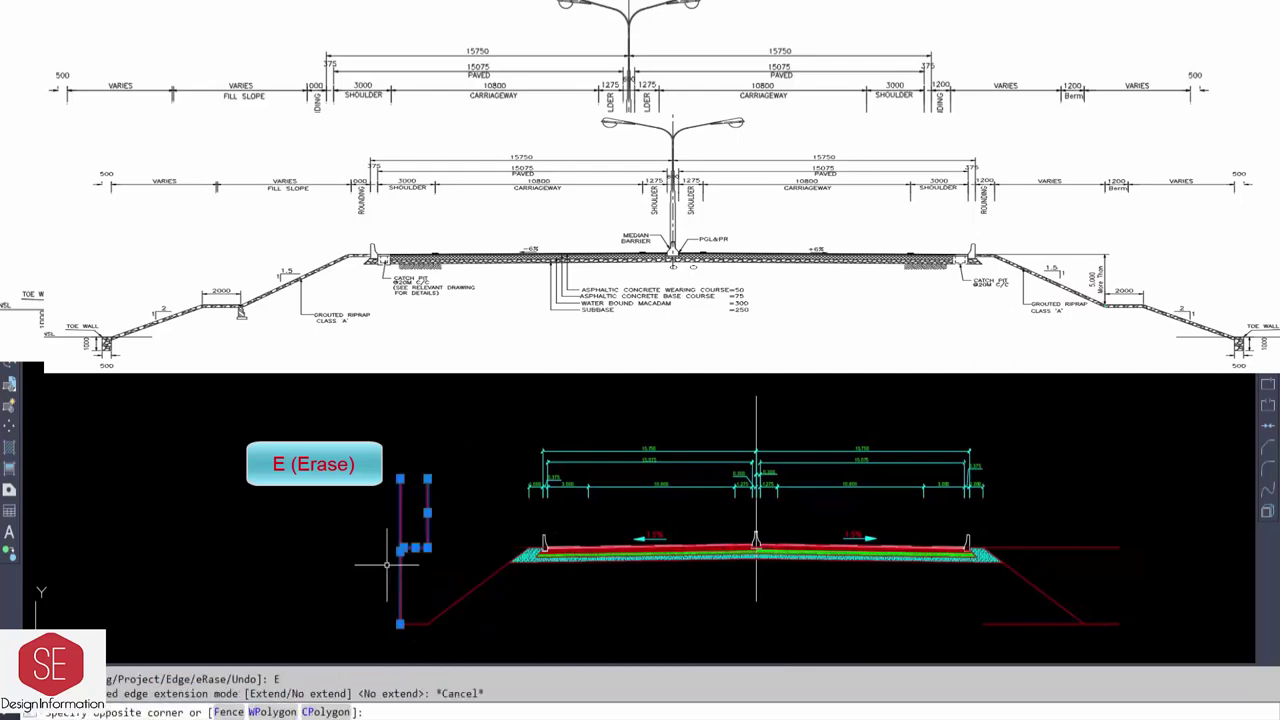
type("e")
key("Return")
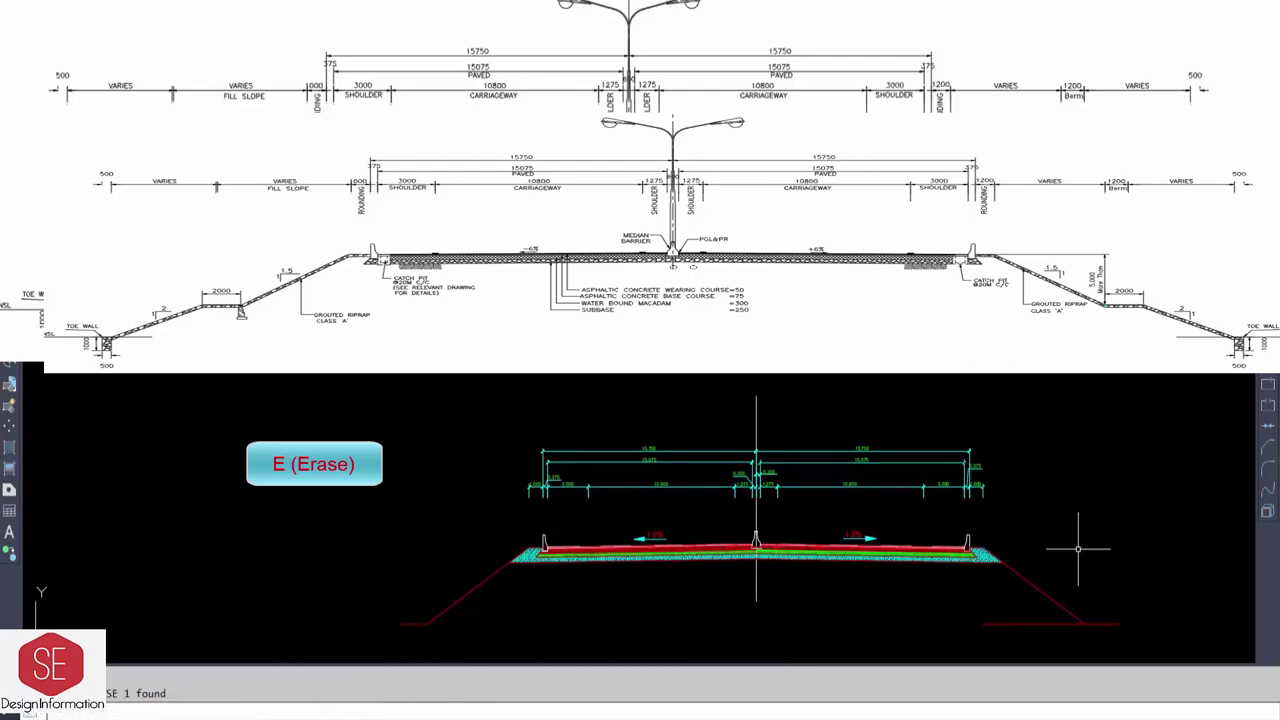
- Draw a vertical line at the right slope foot and offset it 2 units to the right
left_click(1084, 622)
left_click(1062, 530)
key("Escape")
type("o")
key("Return")
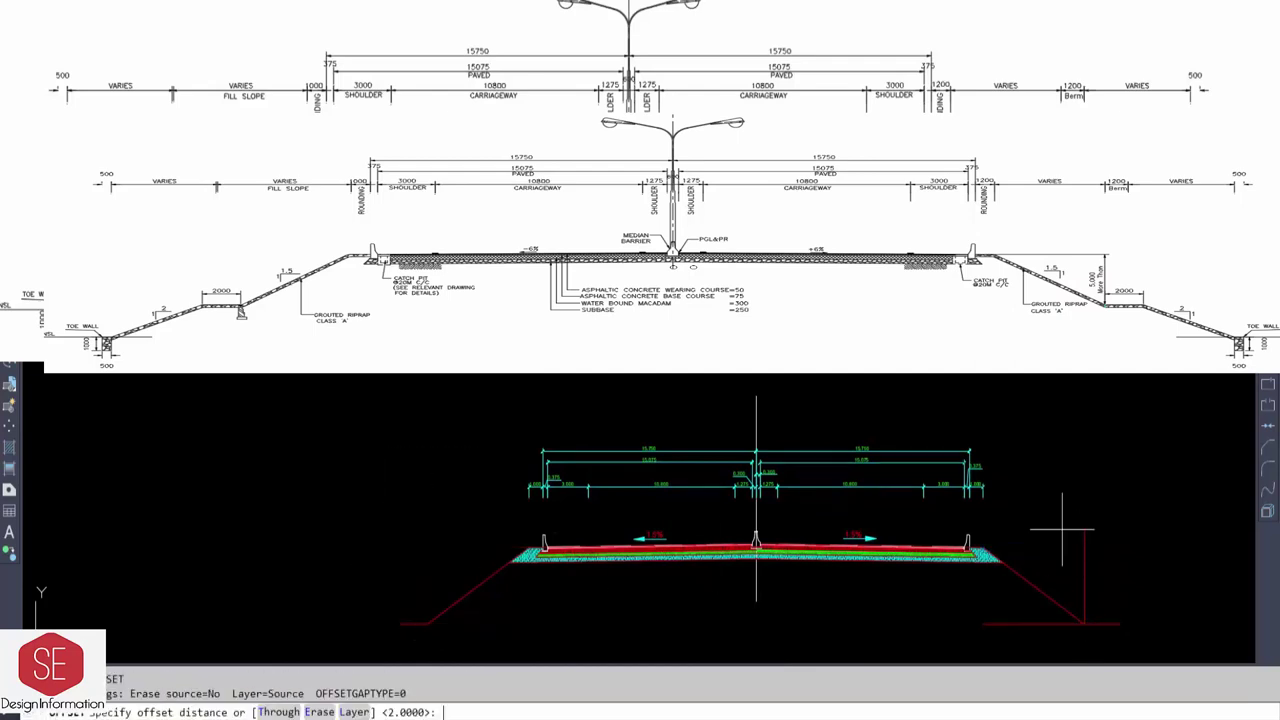
key("Return")
key("Escape")
key("Return")
type("2")
key("Return")
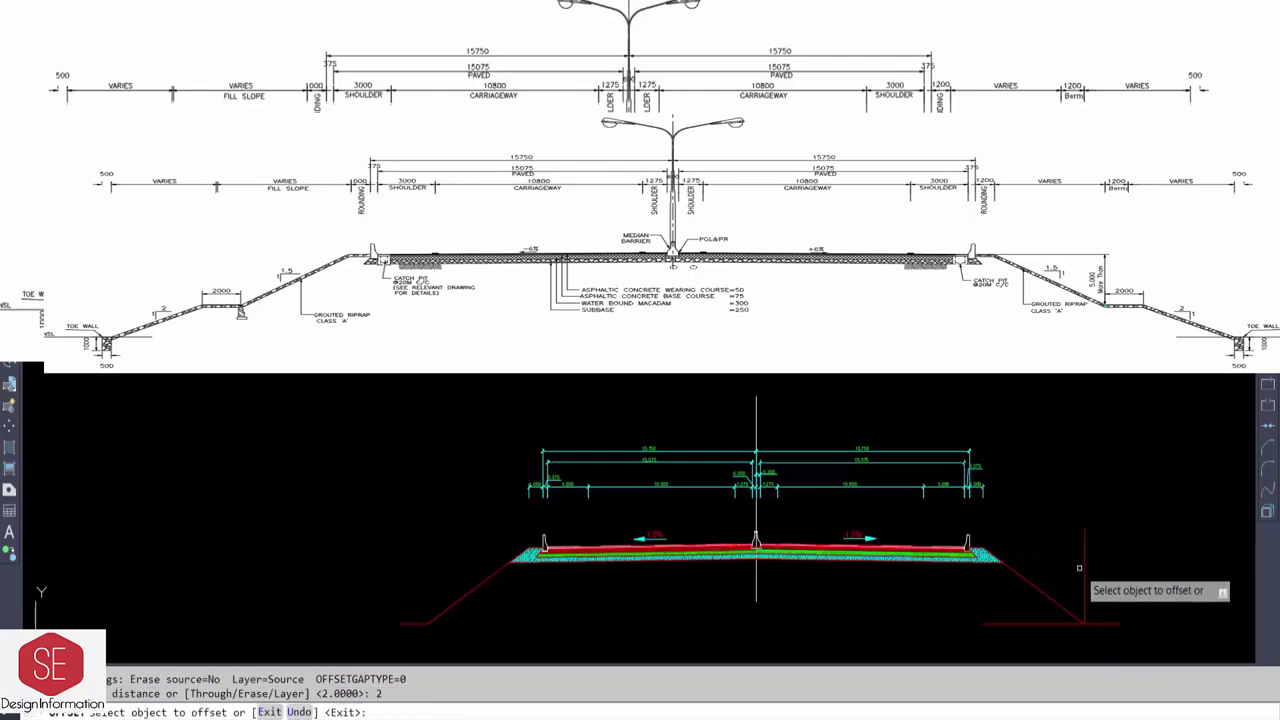
left_click(1084, 575)
left_click(1130, 595)
middle_click_drag(1132, 598, 932, 560)
key("Escape")
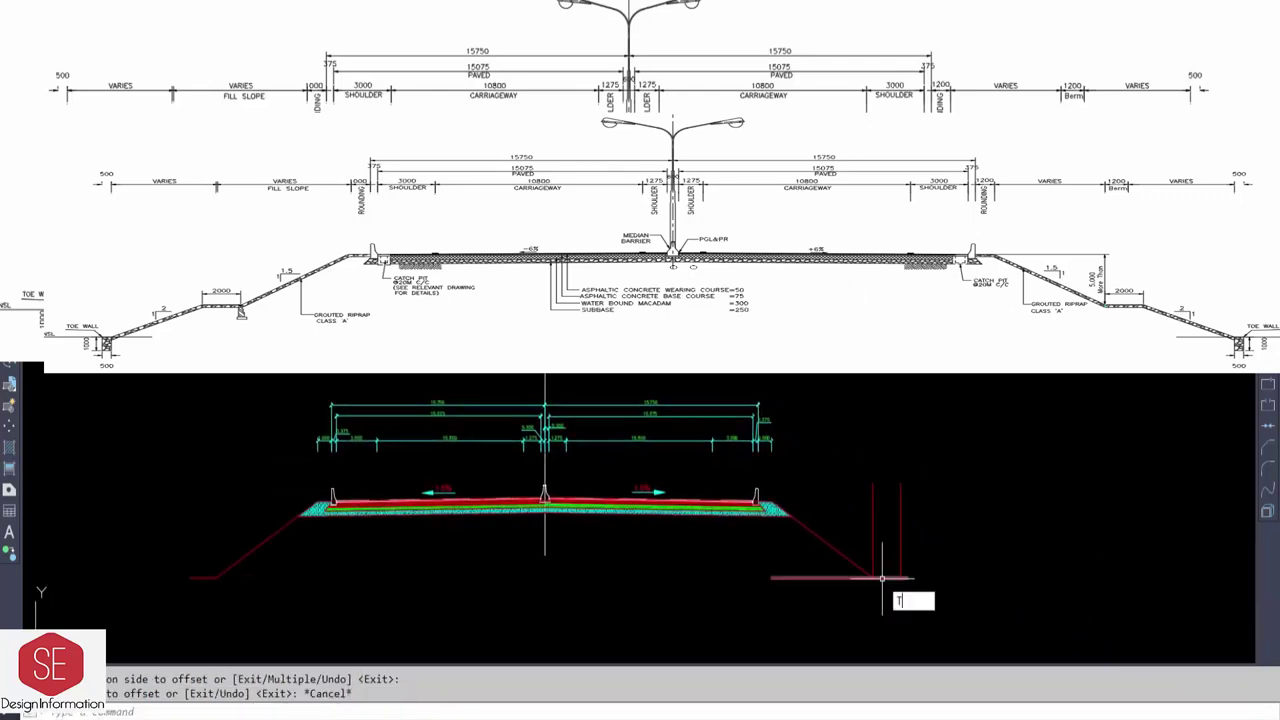
- Delete the right vertical construction lines
type("tr")
key("Return")
key("Return")
scroll(840, 579, "up", 3)
key("Escape")
scroll(971, 600, "down", 2)
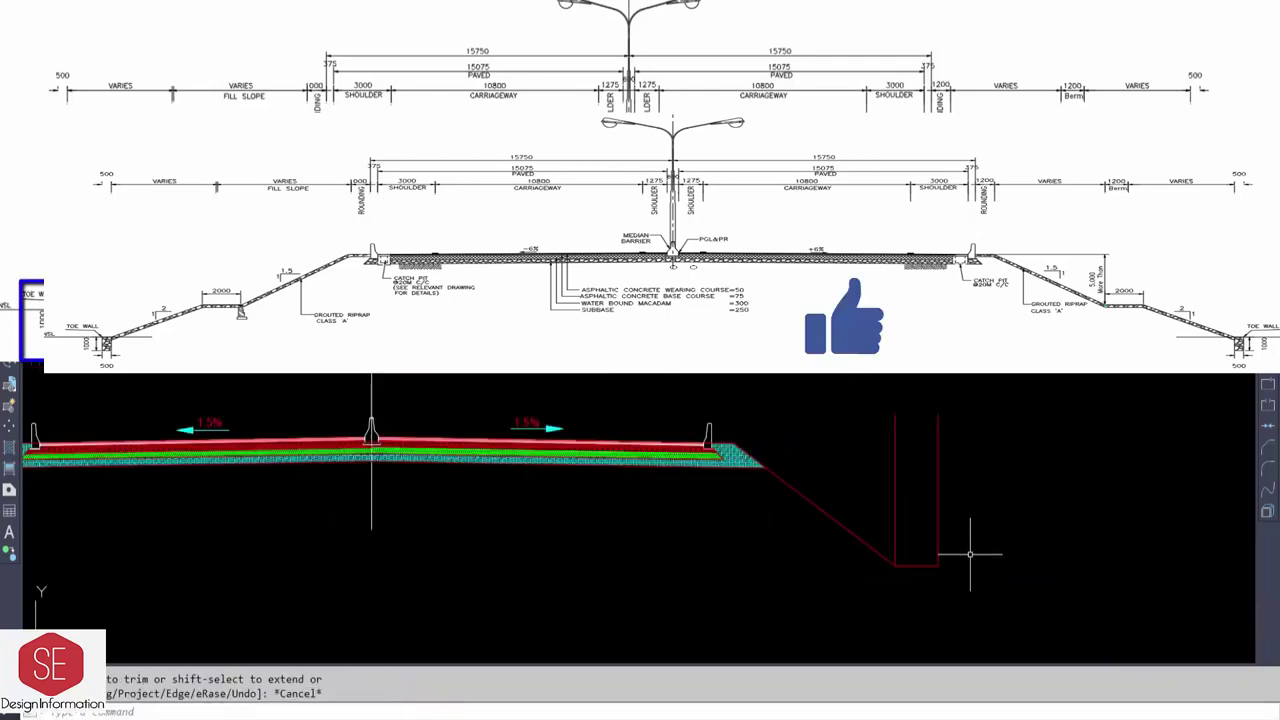
left_click(1035, 593)
left_click(940, 528)
key("Delete")
scroll(940, 528, "down", 2)
- Draw 2-unit horizontal and 1-unit vertical legs from the right berm's outer end
key("l")
key("Return")
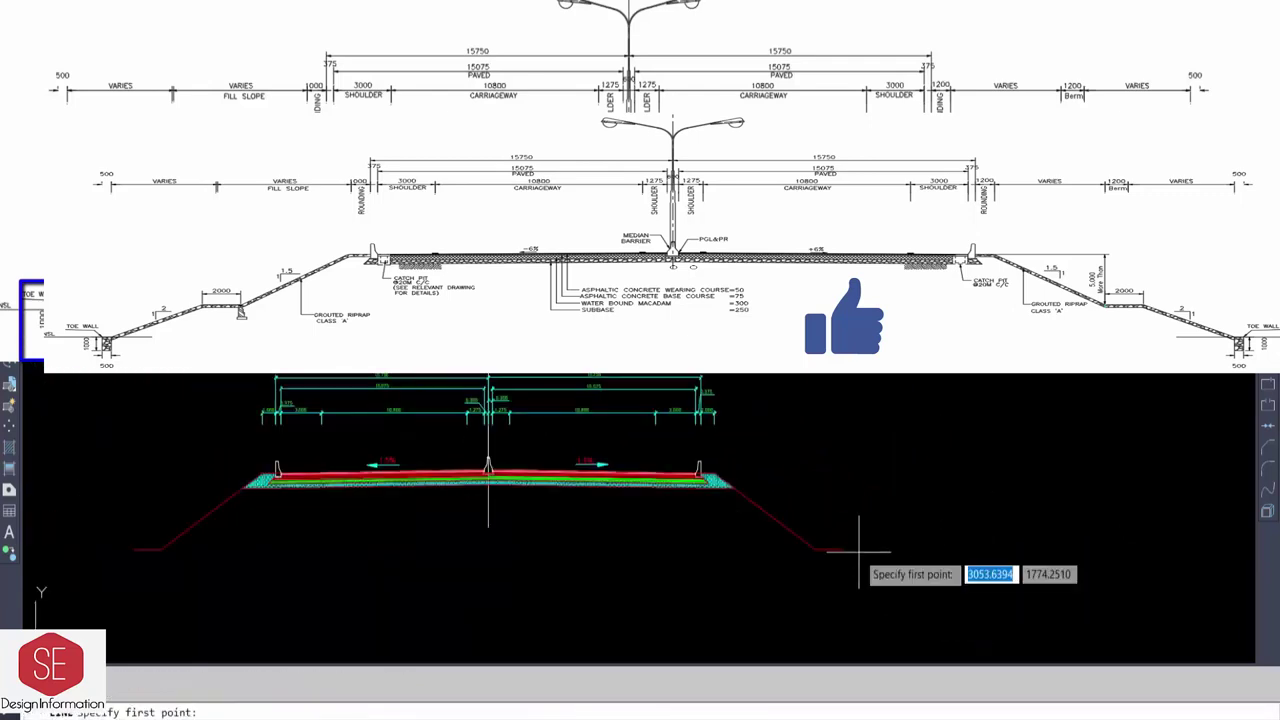
left_click(843, 548)
key("Escape")
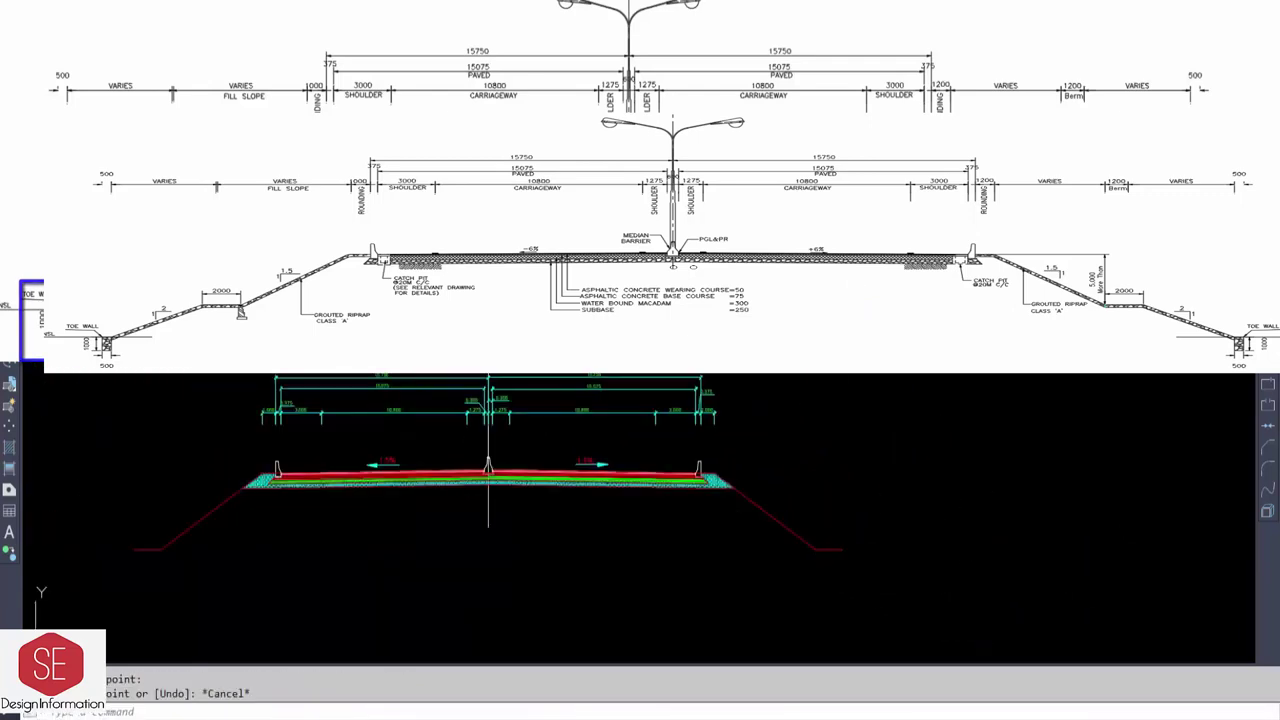
key("l")
key("Return")
left_click(843, 548)
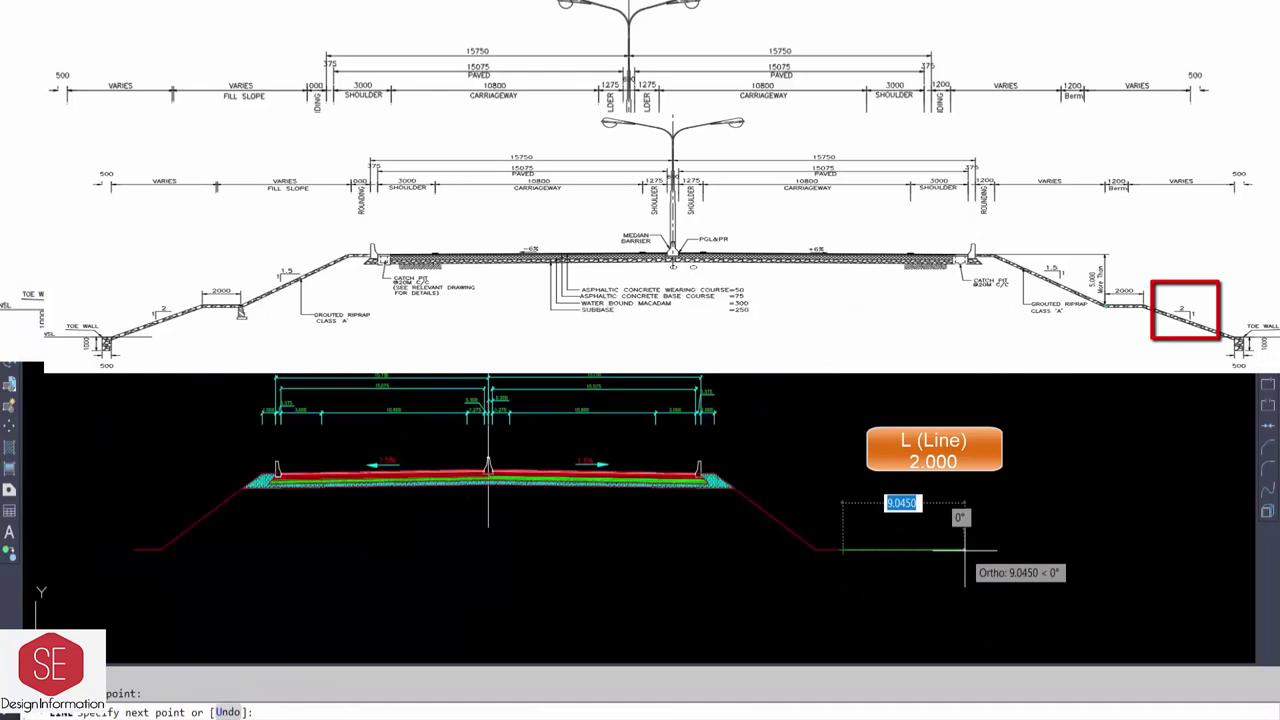
type("2")
key("Return")
type("1")
key("Return")
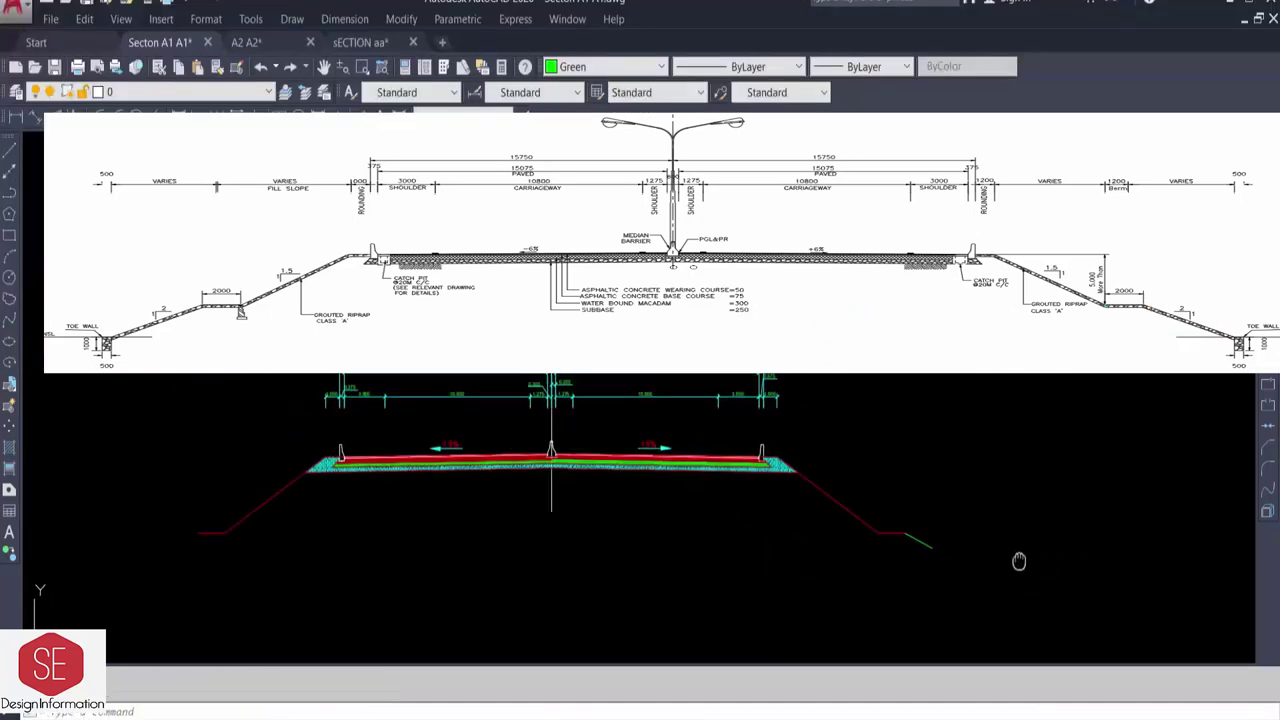
- Draw a long ground line across the section and extend the right green slope to it
key("l")
key("Return")
left_click(1095, 580)
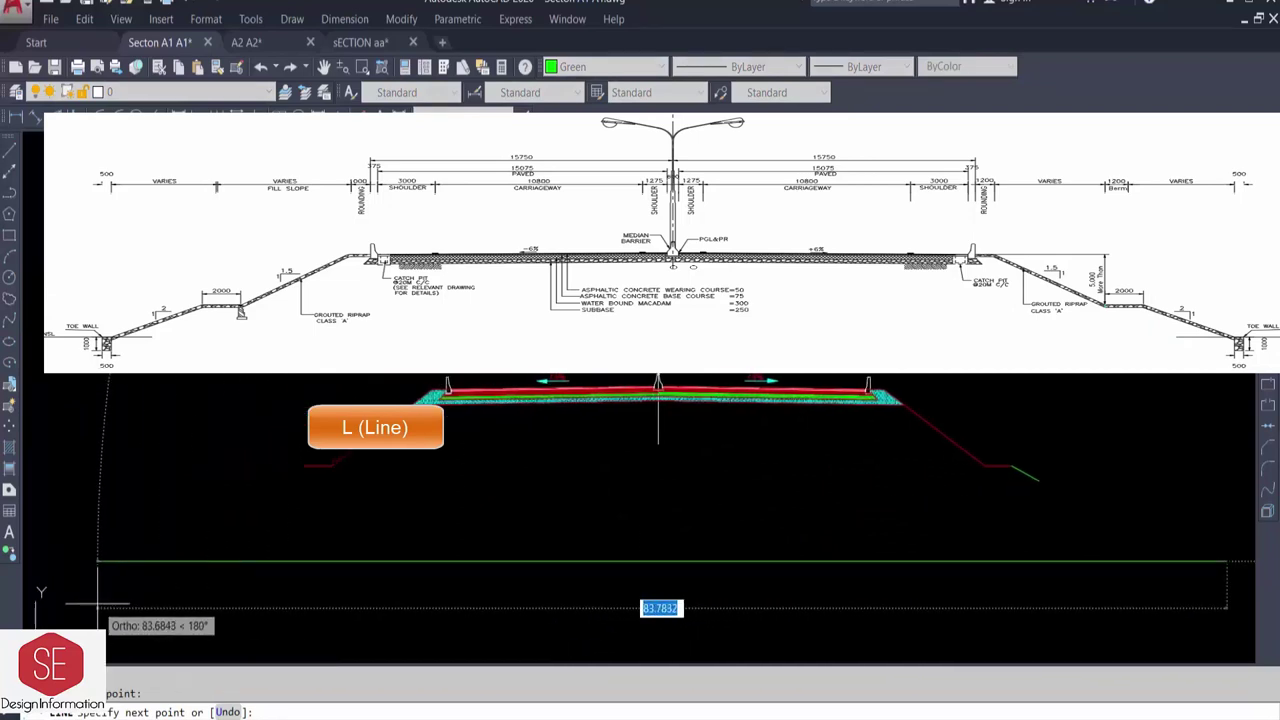
left_click(96, 560)
key("Escape")
type("ex")
key("Return")
- Draw a closed 2-by-1 slope triangle at the left berm end, keeping only its hypotenuse
key("Return")
left_click(1035, 468)
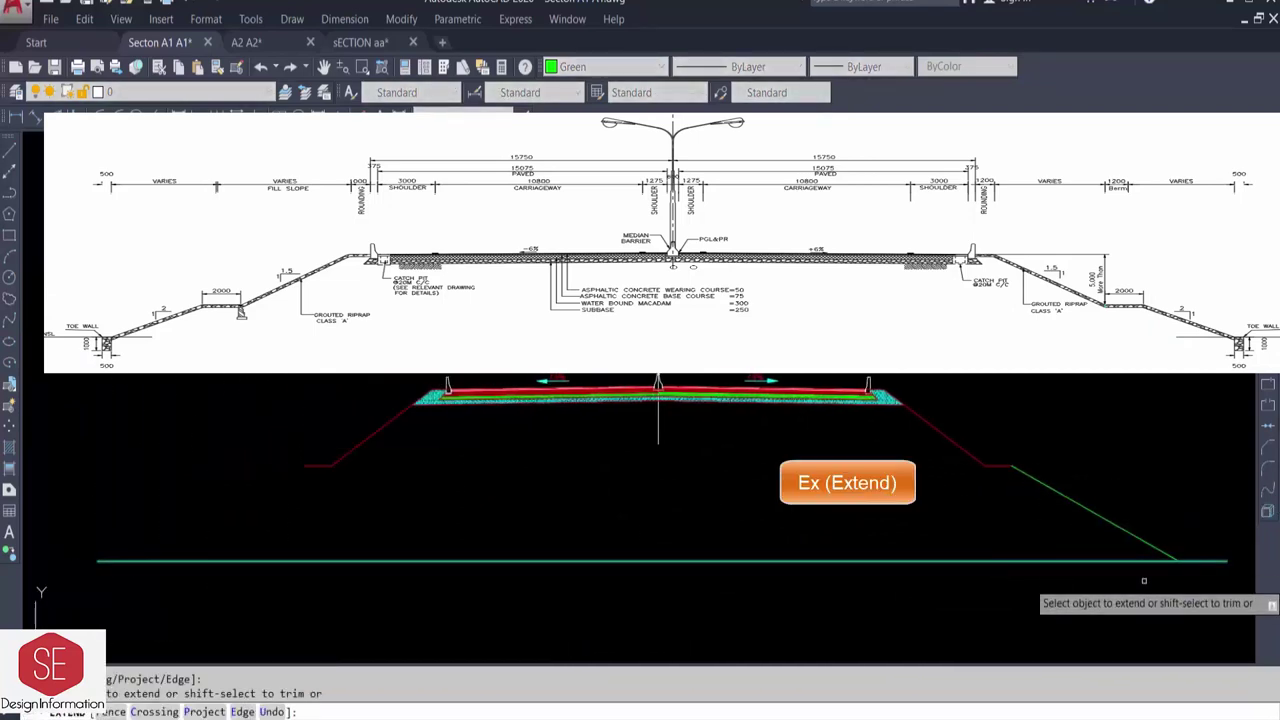
key("Escape")
key("l")
key("Return")
left_click(305, 465)
type("2")
key("Return")
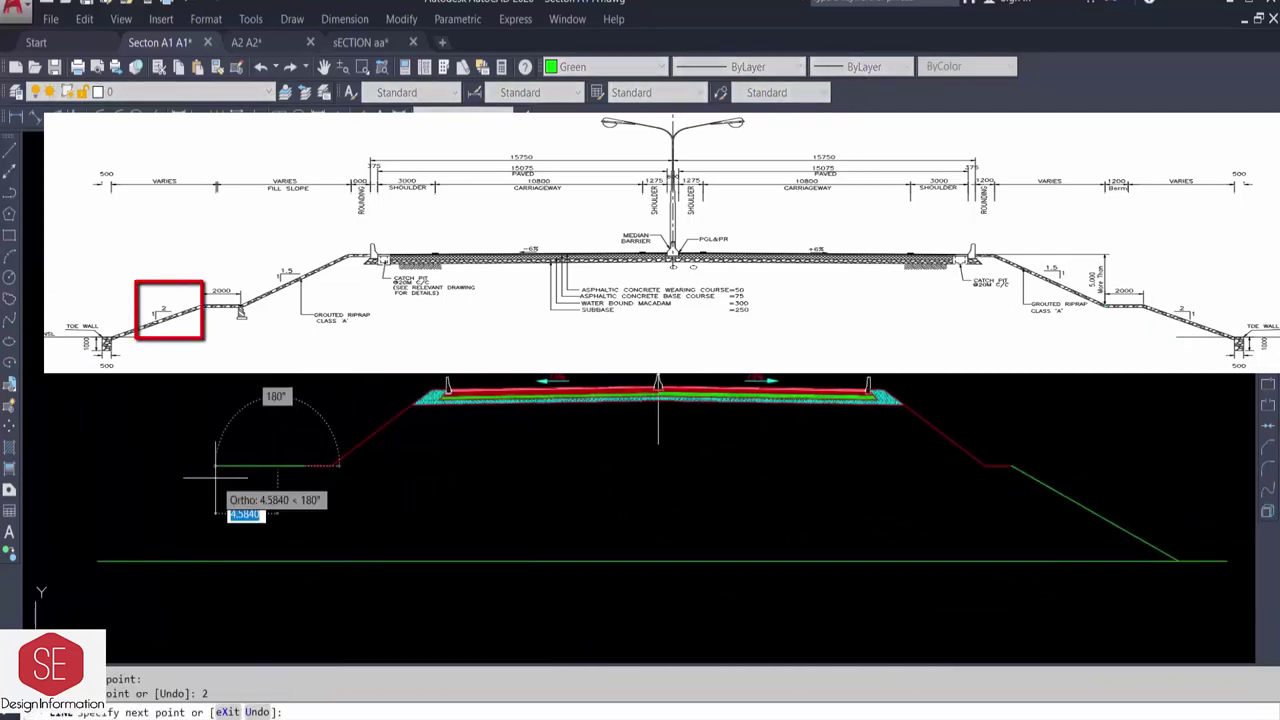
type("1")
key("Return")
type("c")
- Extend the left 2:1 slope down to the ground line
key("Return")
left_click(290, 478)
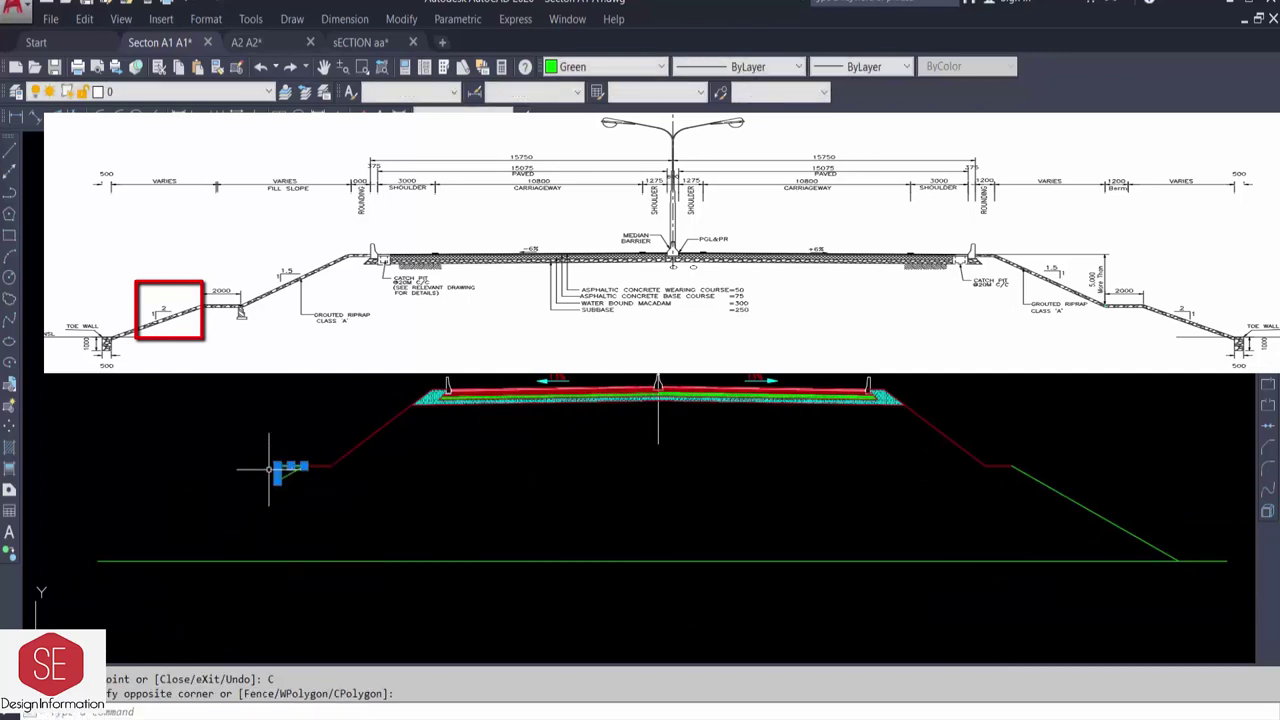
key("Delete")
type("ex")
key("Return")
key("Return")
left_click(282, 476)
key("Escape")
middle_click_drag(122, 591, 507, 583)
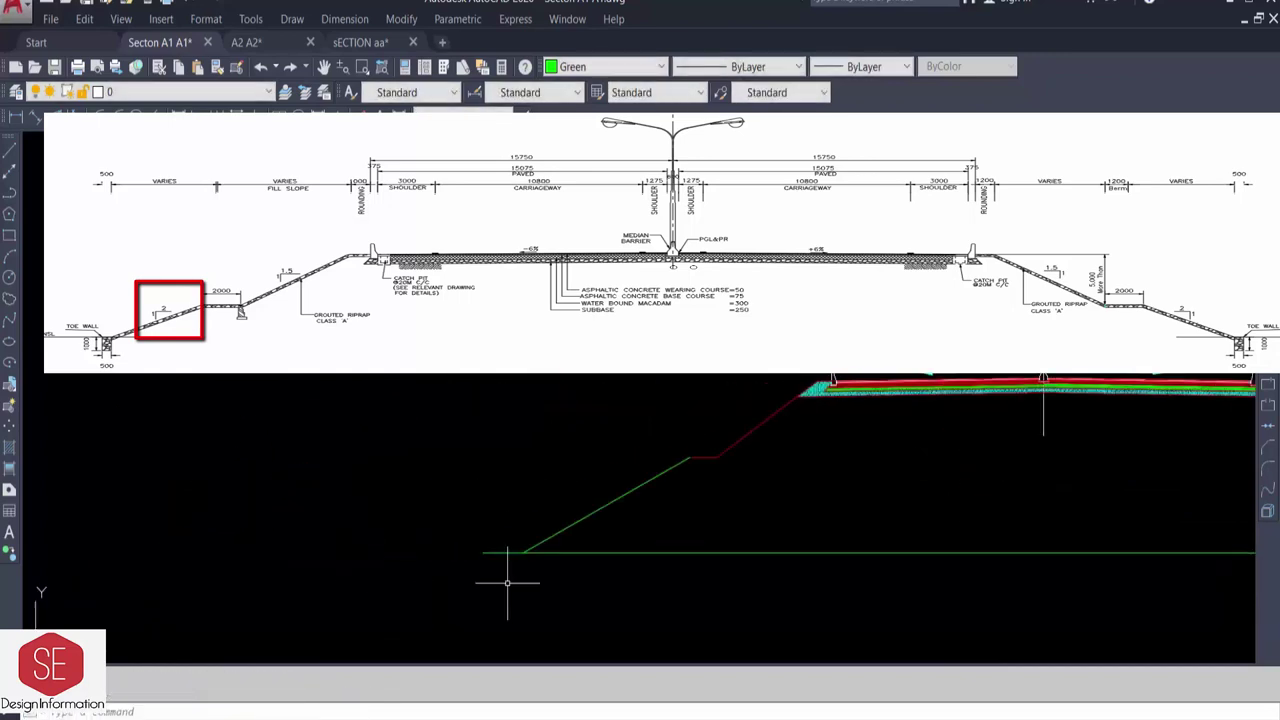
- Draw the left toe wall at the slope foot: 1 down, 0.5 across, closed
type("l")
key("Return")
left_click(522, 552)
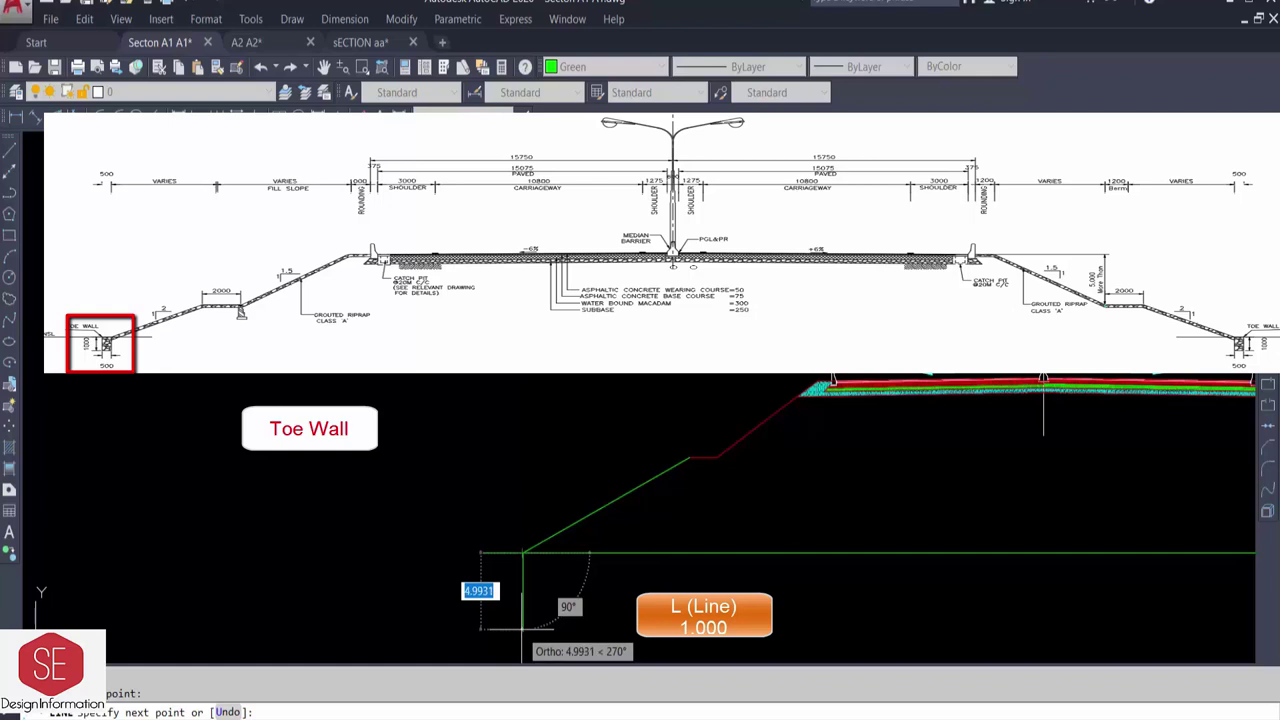
type("1")
key("Return")
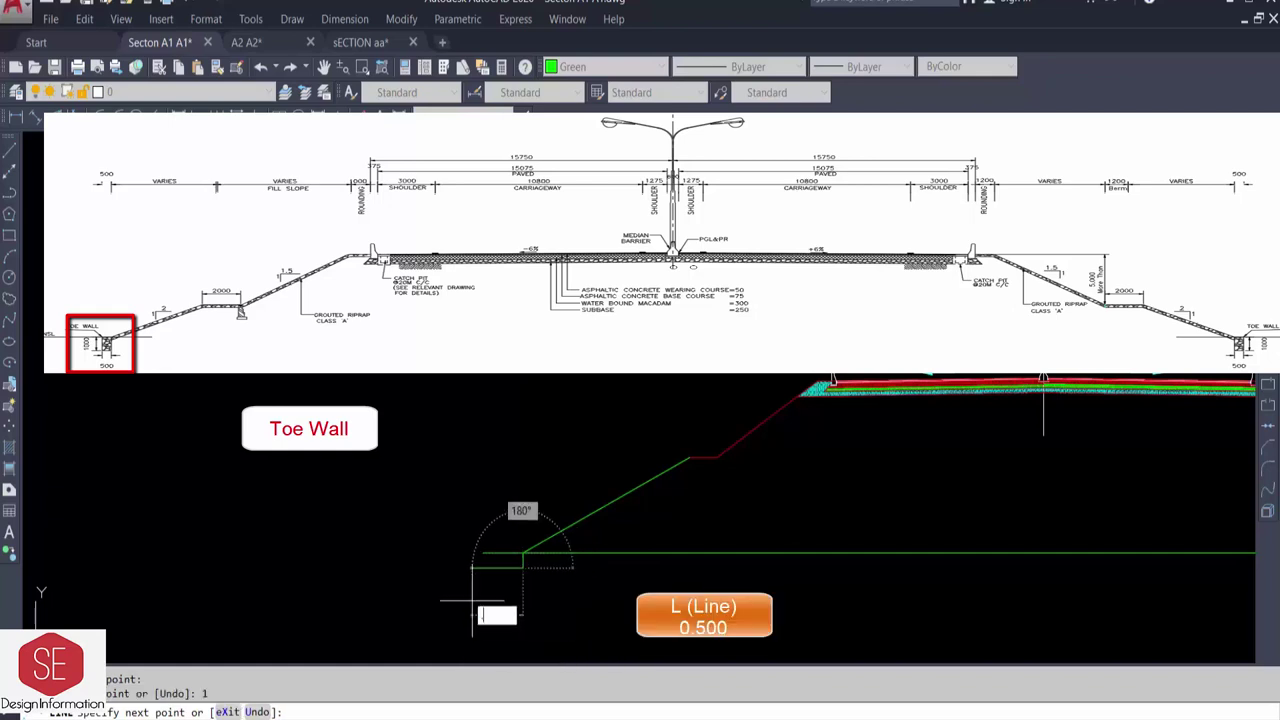
type(".5")
key("Return")
scroll(505, 535, "up", 2)
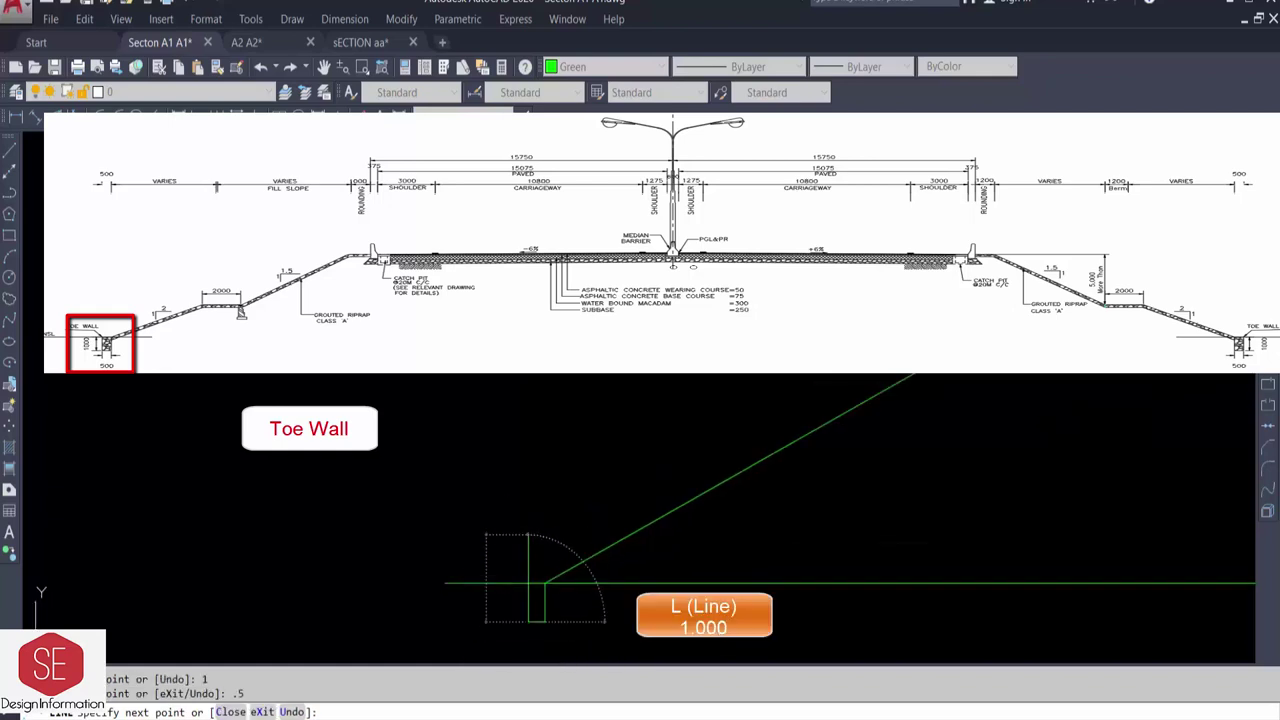
type("c")
key("Return")
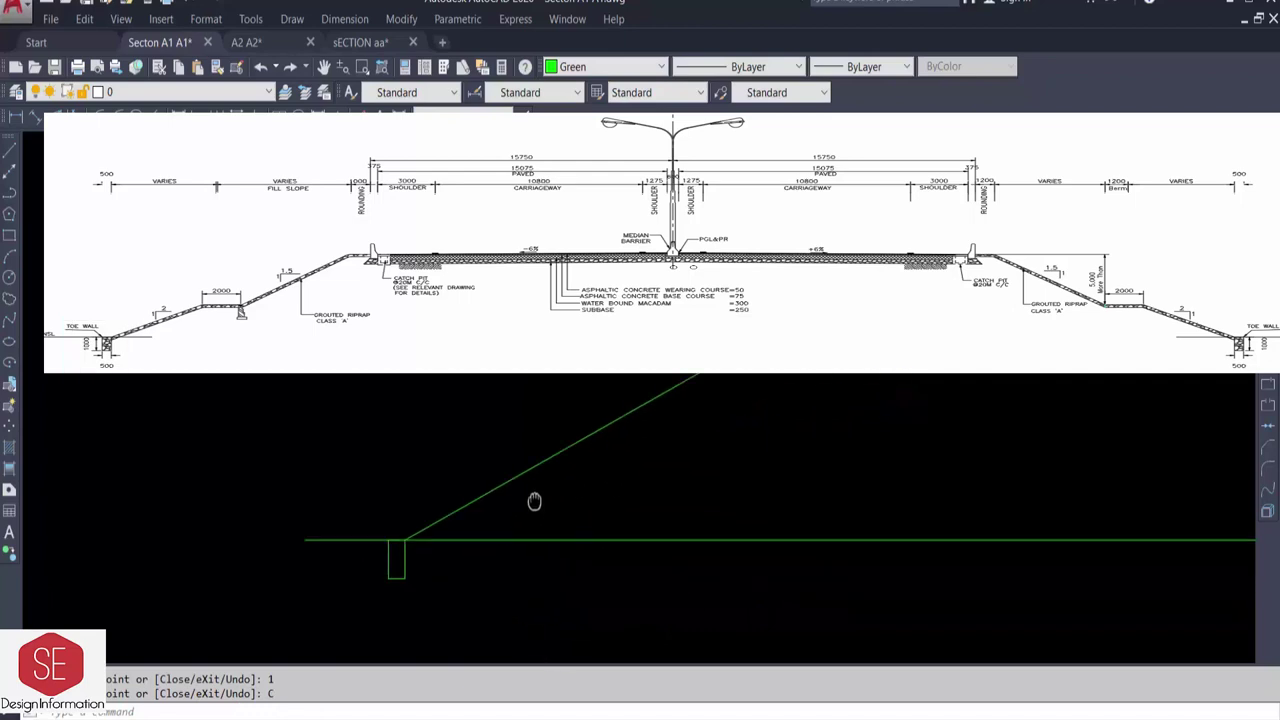
middle_click_drag(951, 486, 489, 514)
- Draw the matching closed 1-by-0.5 toe wall at the right slope's foot
key("Return")
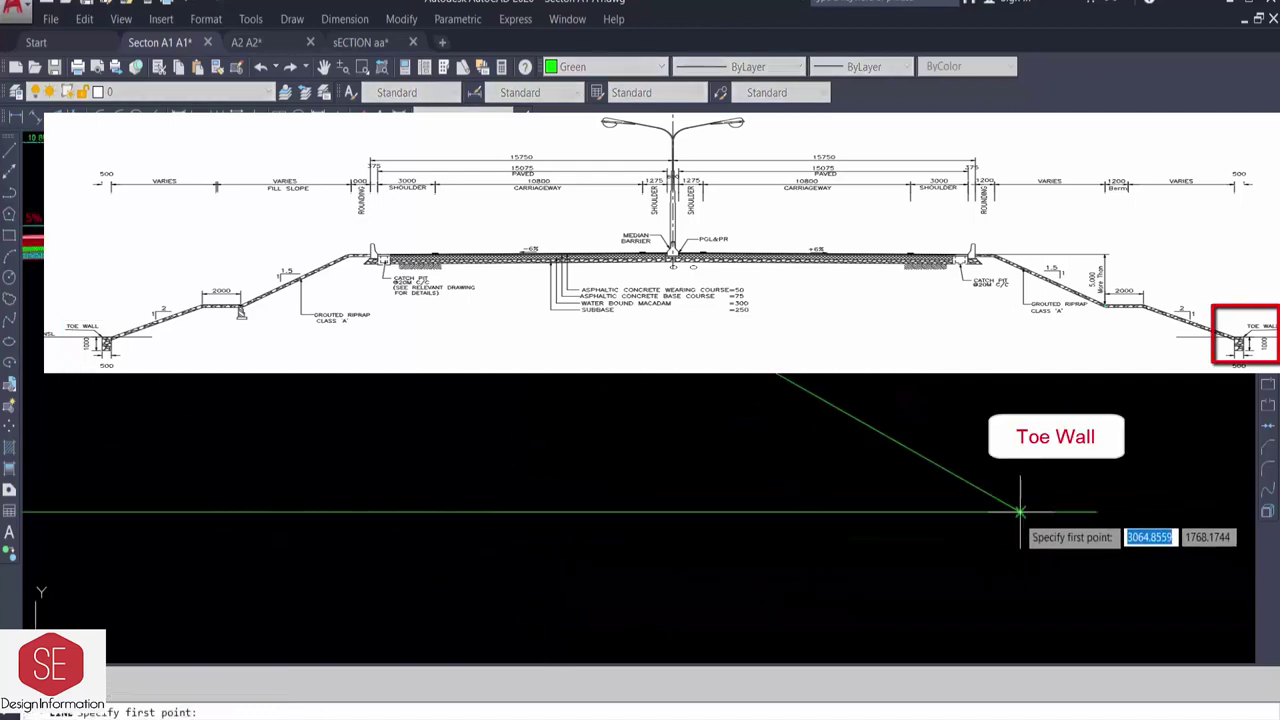
left_click(1020, 512)
type("1")
key("Return")
type(".5")
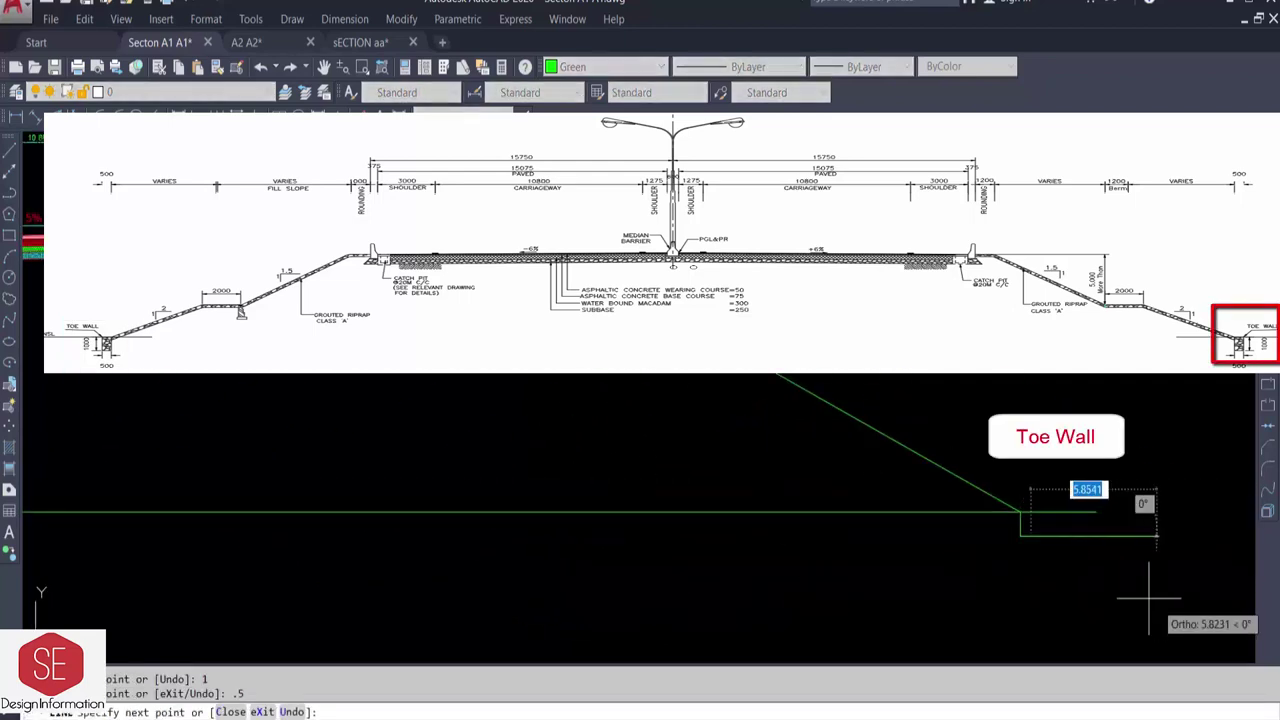
key("Return")
type("C")
key("Return")
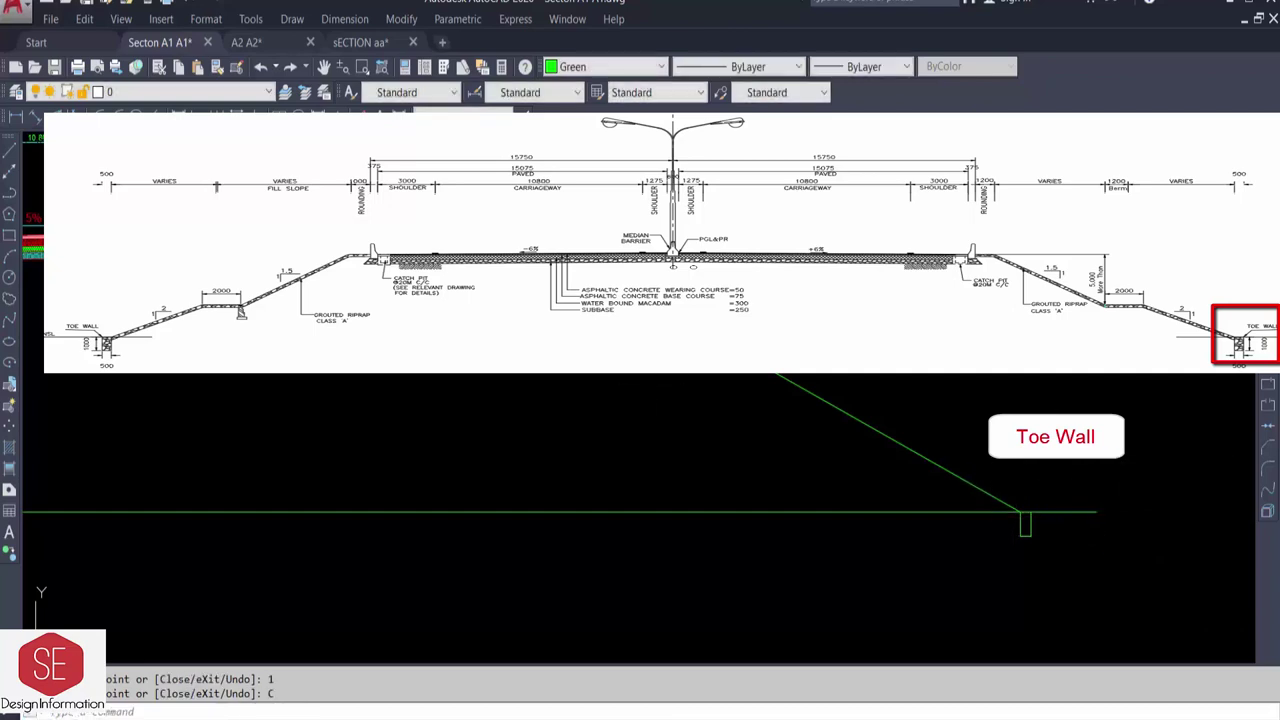
type("o")
key("Return")
- Offset the right slope, left upper slope and lower green slope 0.200 downward
type(".200")
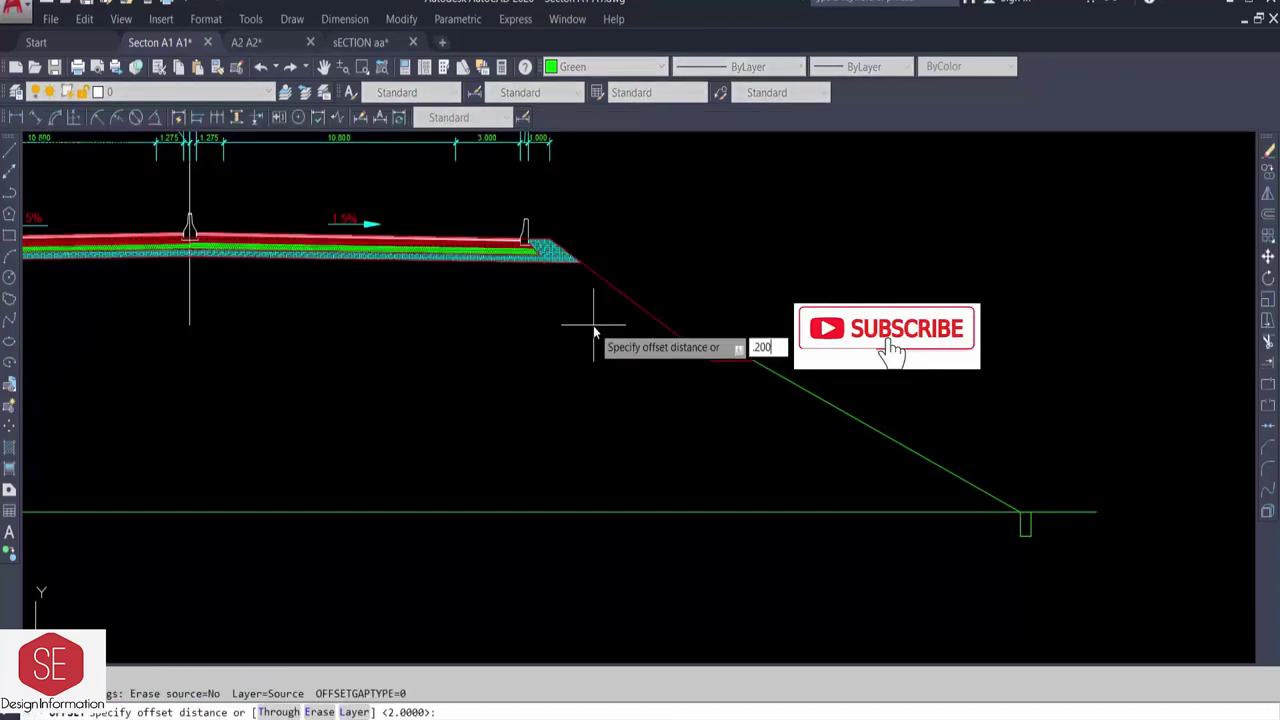
key("Return")
left_click(643, 305)
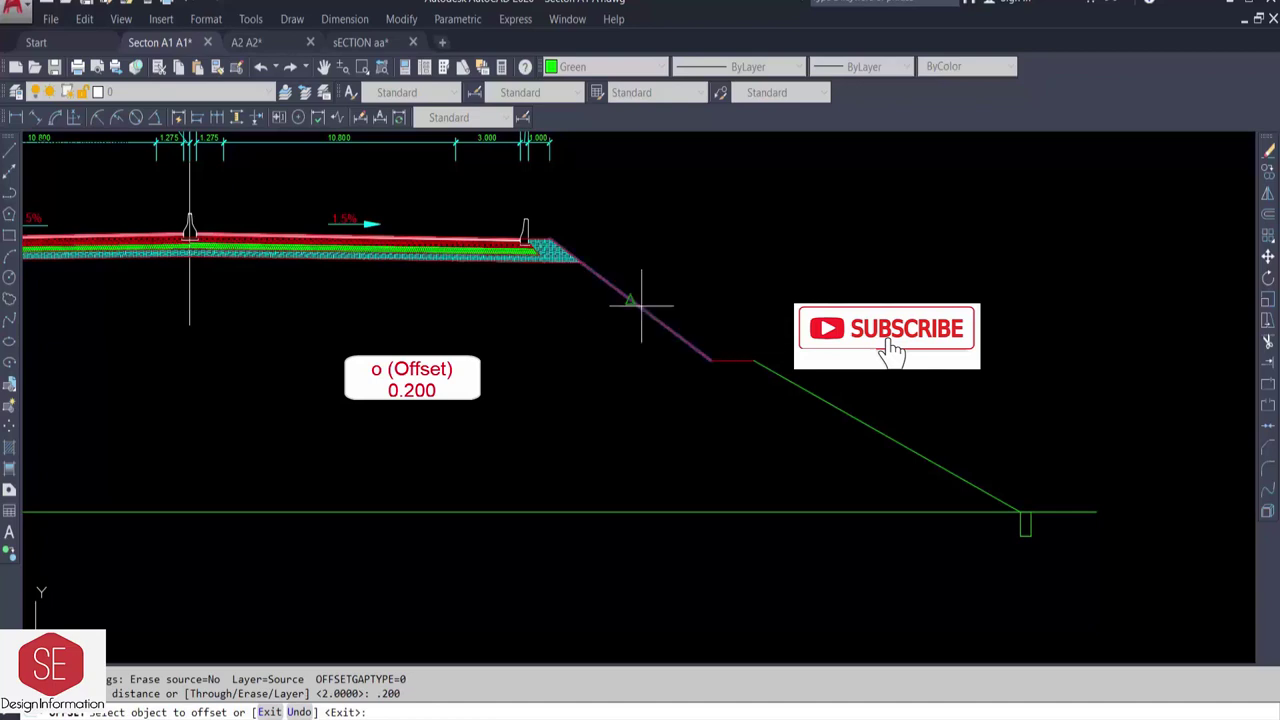
left_click(732, 366)
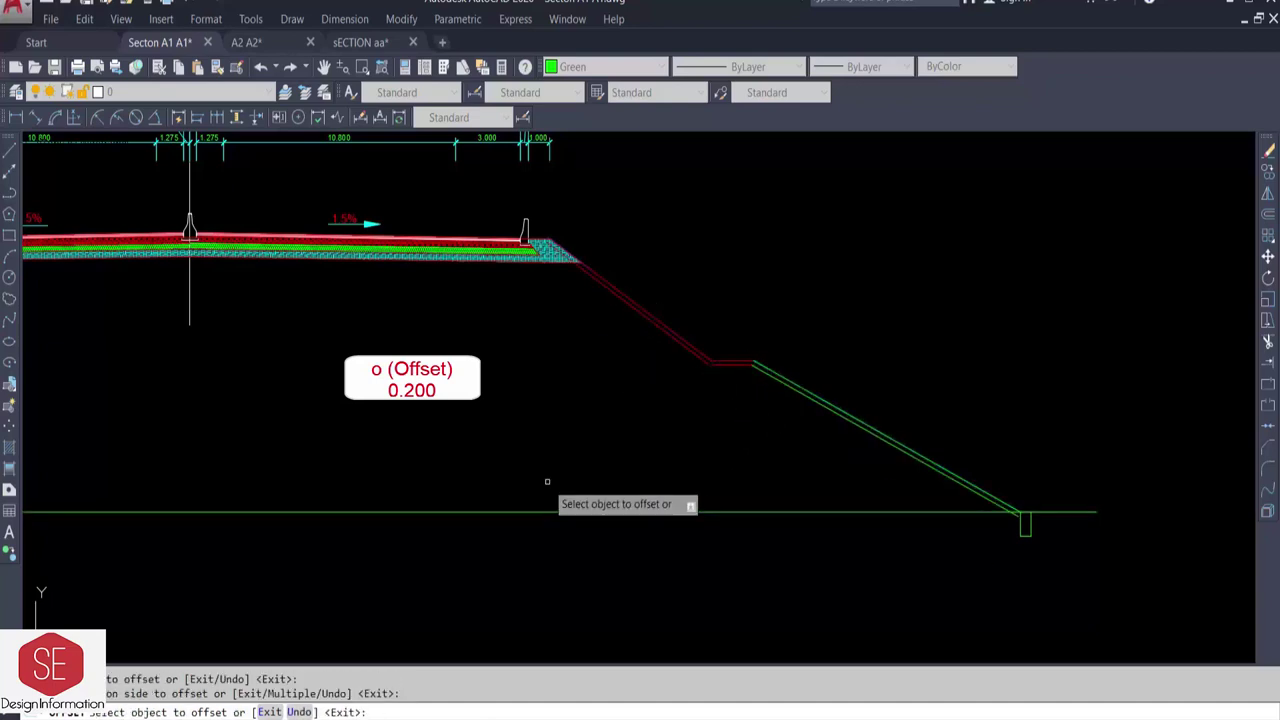
left_click(488, 405)
left_click(362, 480)
left_click(306, 502)
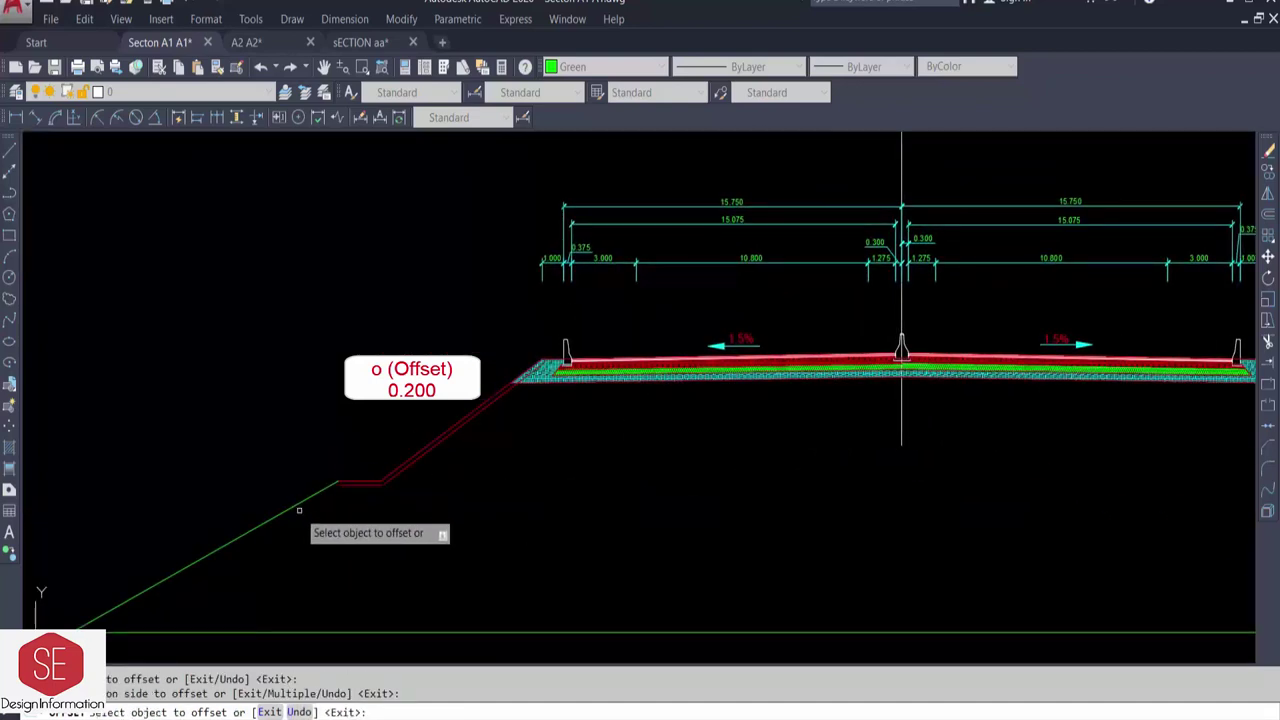
left_click(334, 537)
scroll(400, 560, "up", 3)
- Fillet the offset lines into a clean berm corner and trim the excess ends
left_click(726, 465)
type("f")
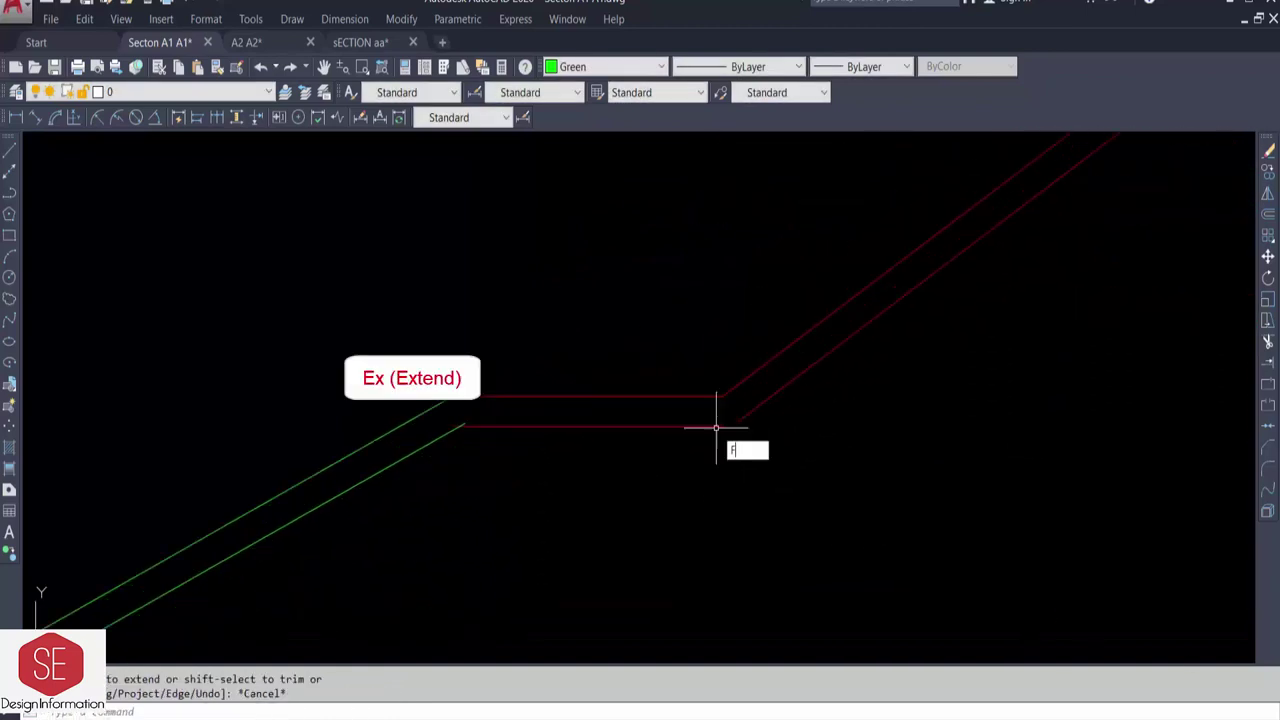
key("Return")
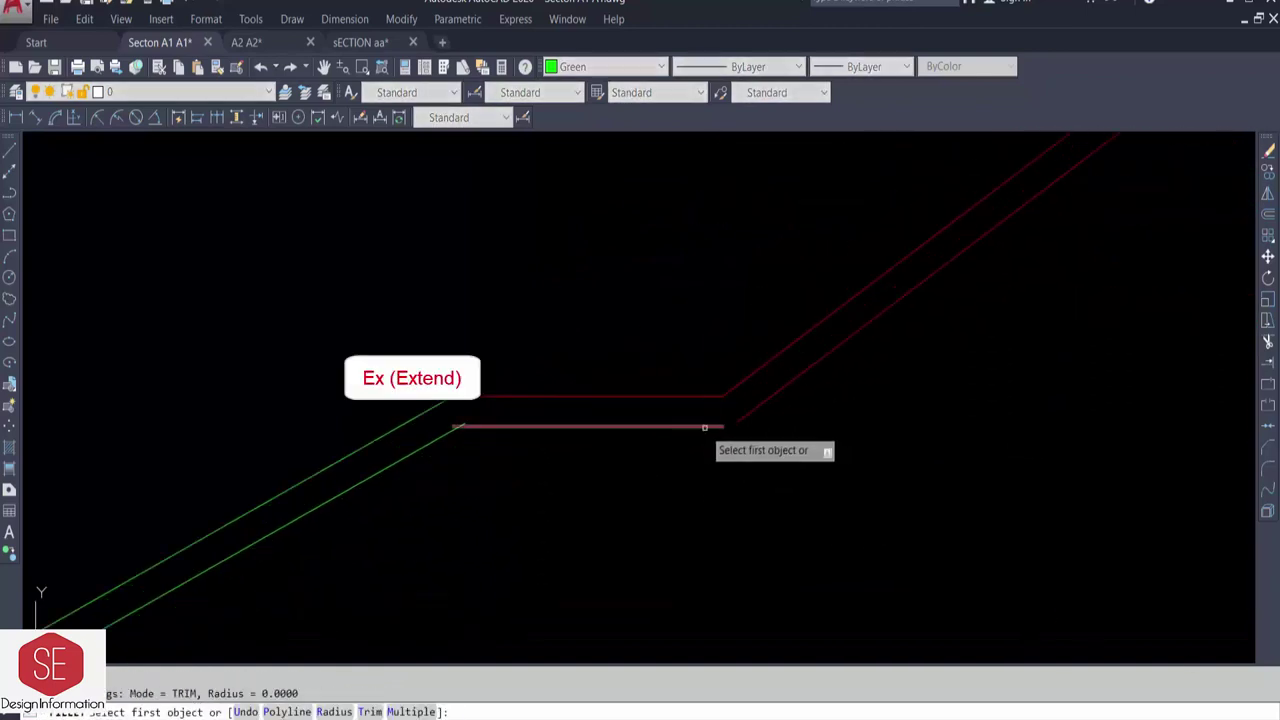
left_click(710, 427)
left_click(733, 391)
scroll(732, 391, "down", 4)
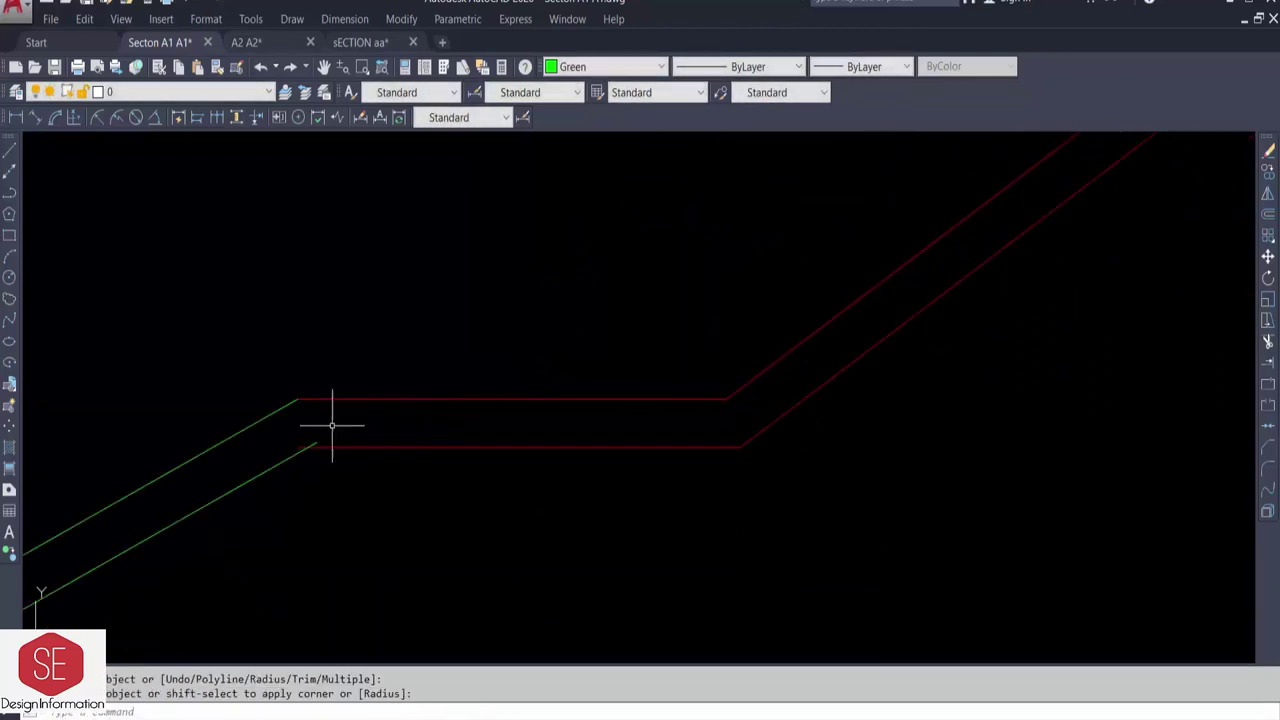
type("TR")
key("Return")
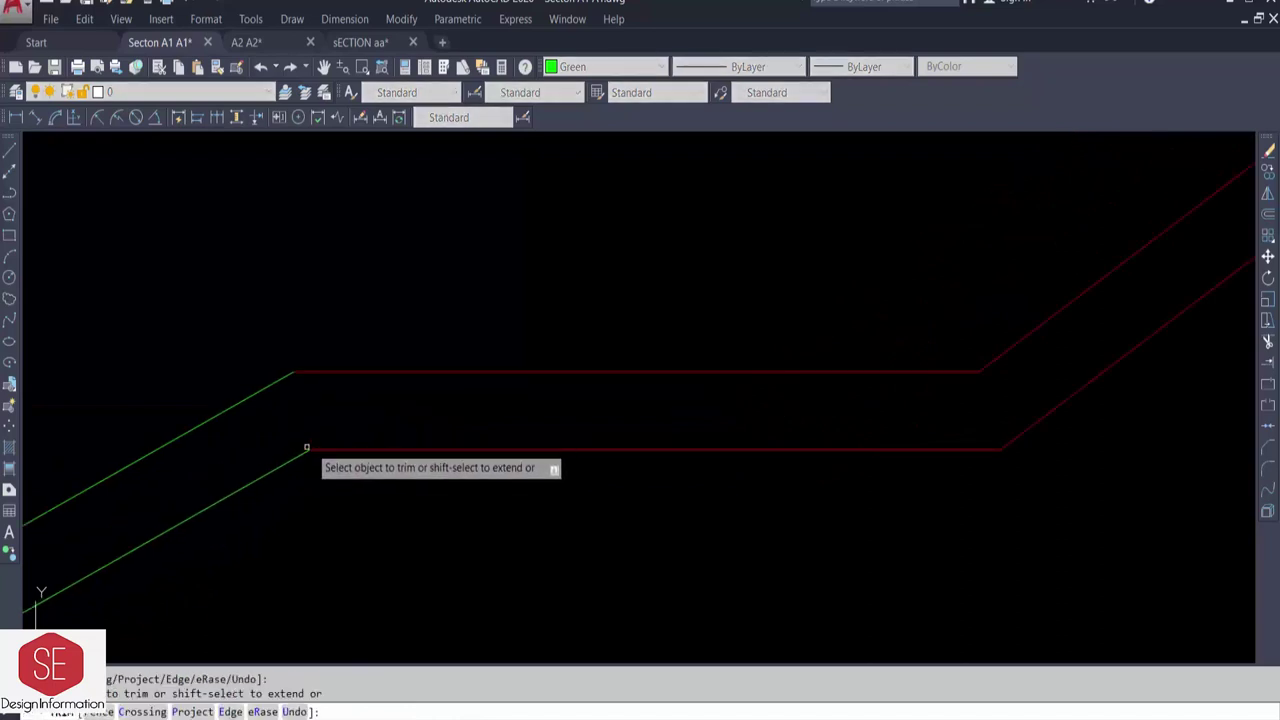
scroll(309, 455, "down", 3)
middle_click_drag(309, 455, 686, 371)
scroll(686, 371, "down", 3)
middle_click_drag(588, 500, 500, 563)
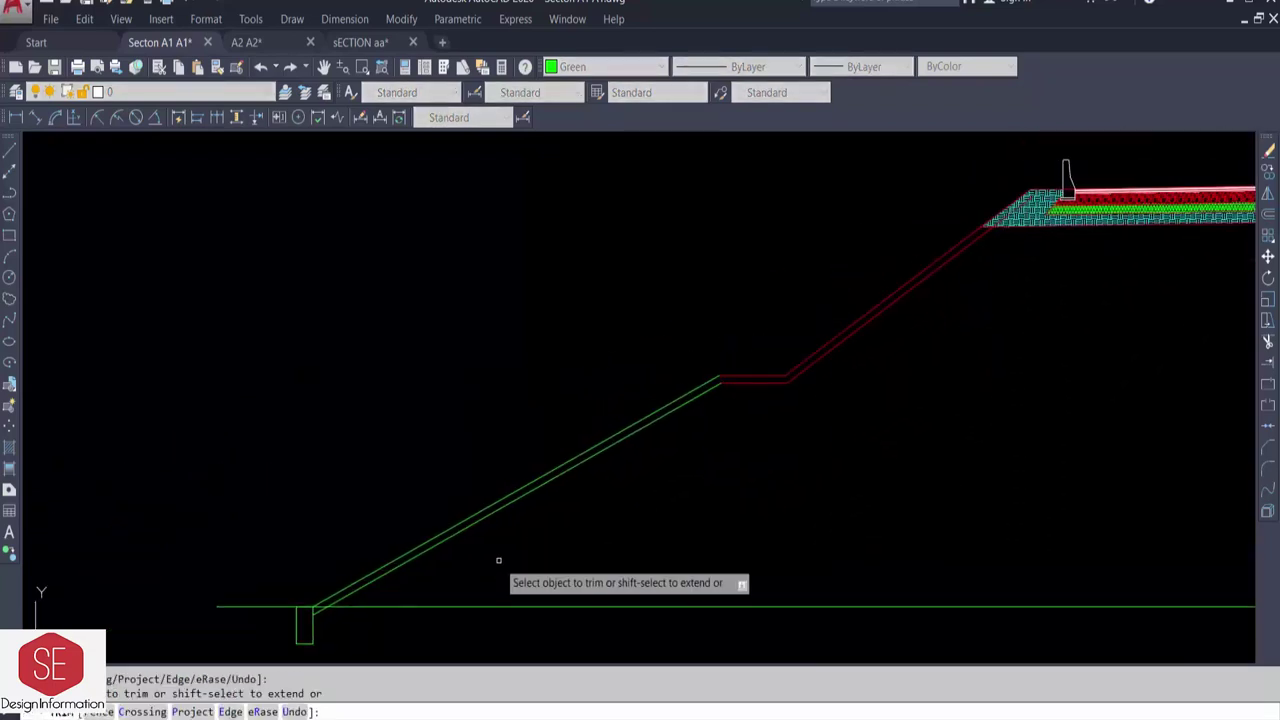
- Fill the left slope band with GRAVEL hatch at scale 0.0100
key("Escape")
type("h")
key("Return")
left_click(330, 54)
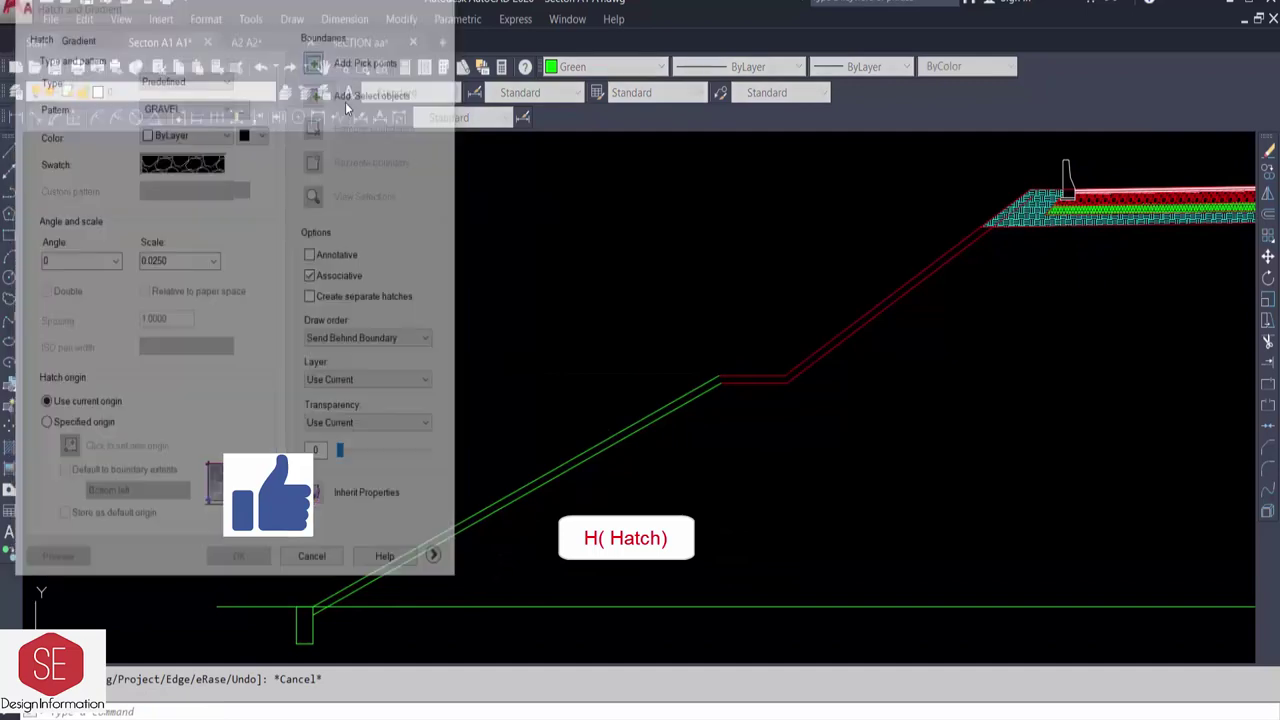
left_click(640, 422)
right_click(640, 420)
left_click(669, 431)
left_click(249, 560)
scroll(655, 415, "up", 1)
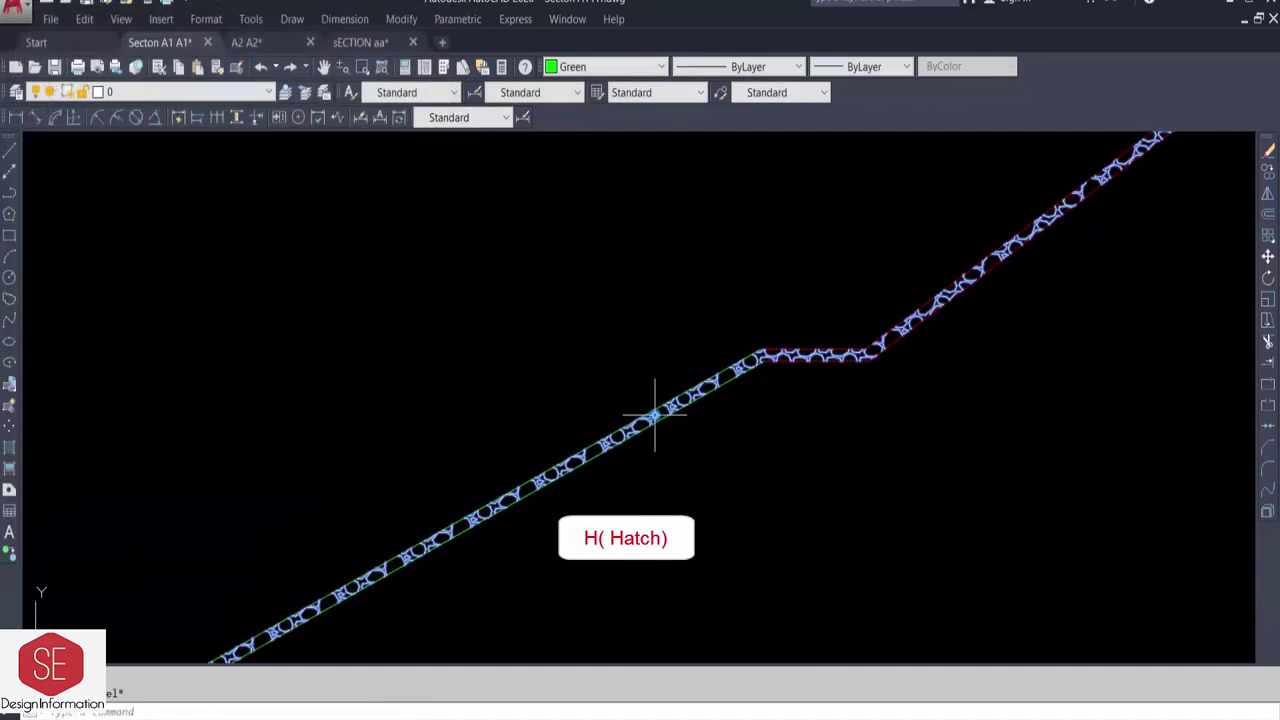
left_click(655, 415)
key("Return")
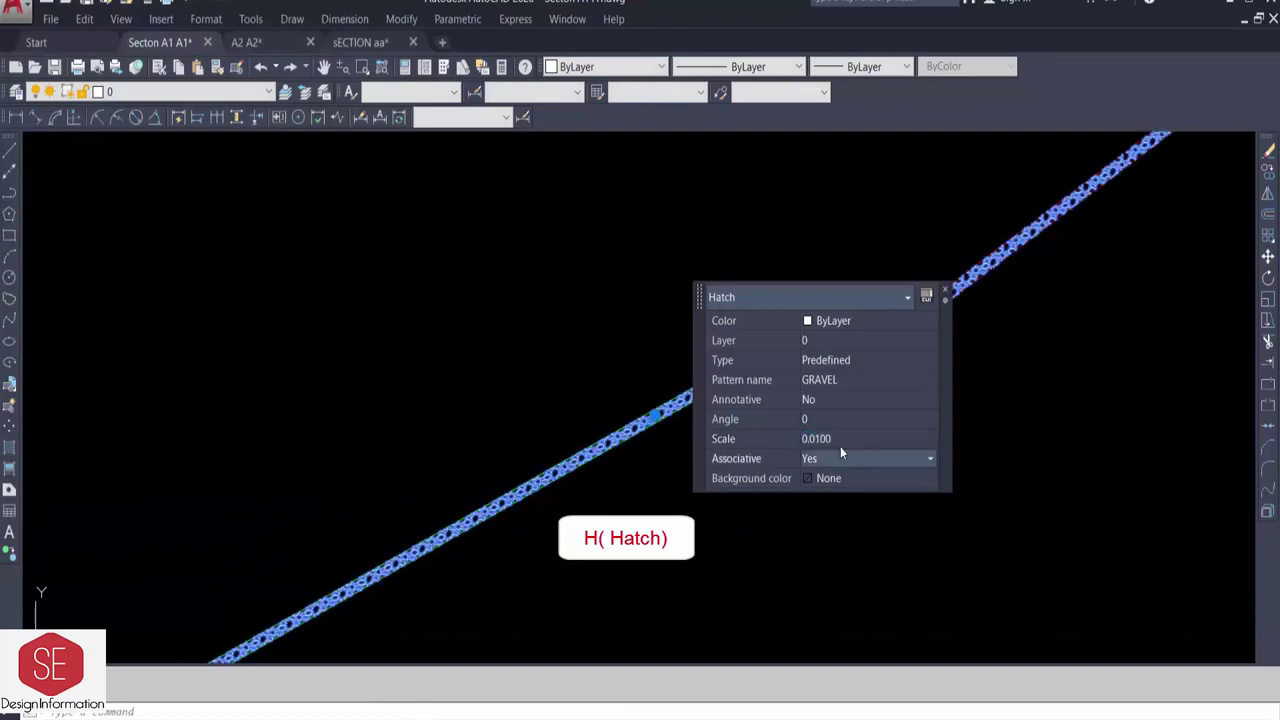
key("Escape")
scroll(840, 446, "down", 2)
scroll(503, 486, "down", 2)
scroll(748, 481, "up", 1)
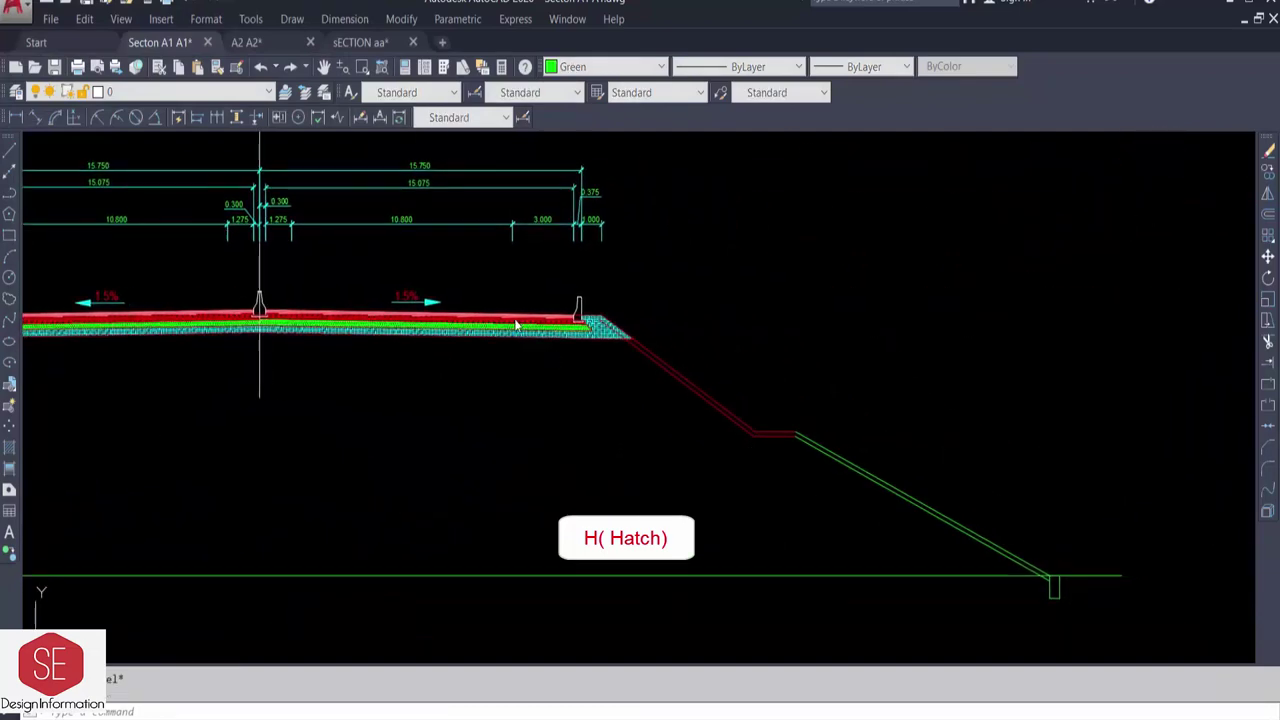
- Apply the same GRAVEL hatch to the right slope bands
type("h")
key("Return")
left_click(318, 52)
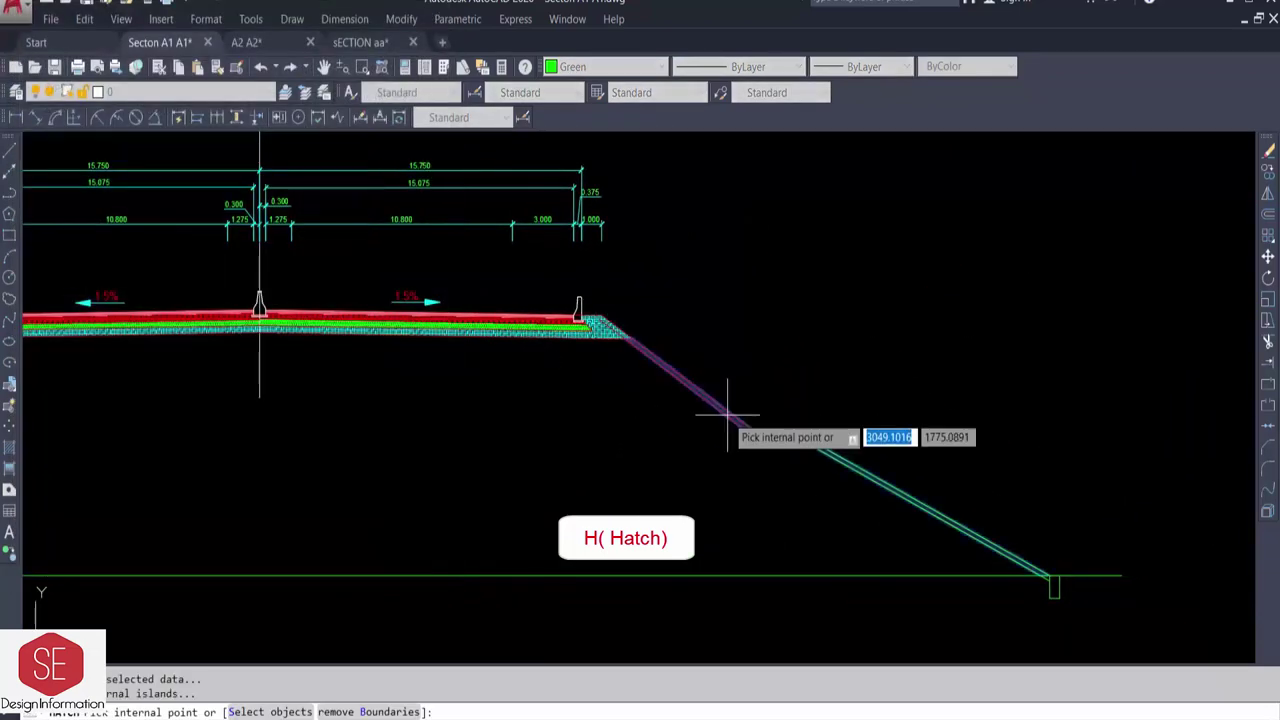
right_click(727, 414)
left_click(745, 425)
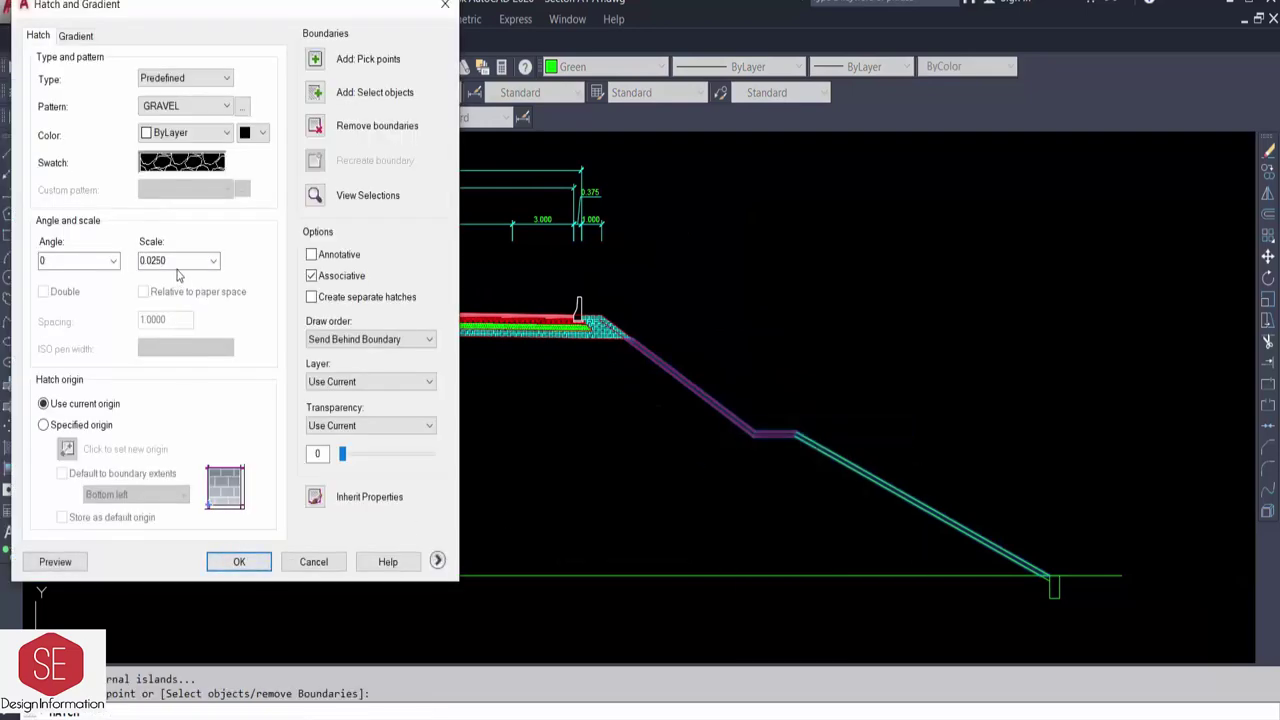
key("Return")
scroll(647, 470, "up", 2)
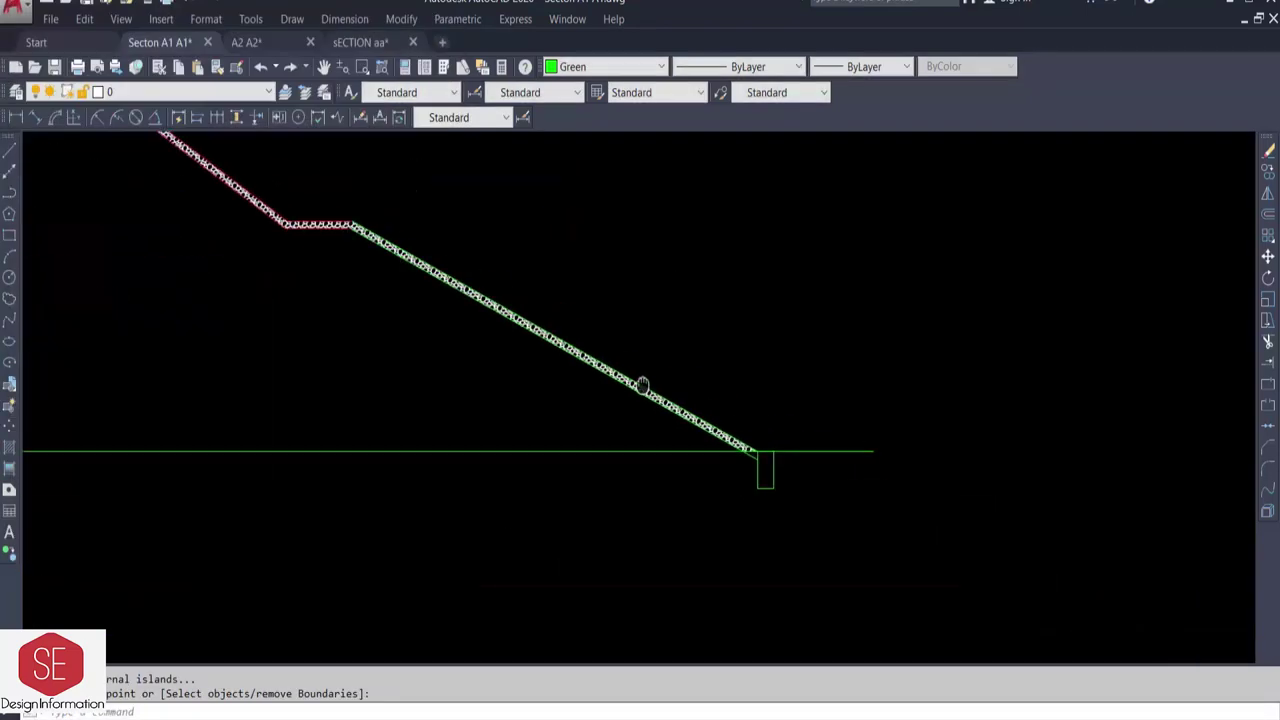
- Fill the toe wall boxes with the GRAVEL hatch
type("h")
key("Return")
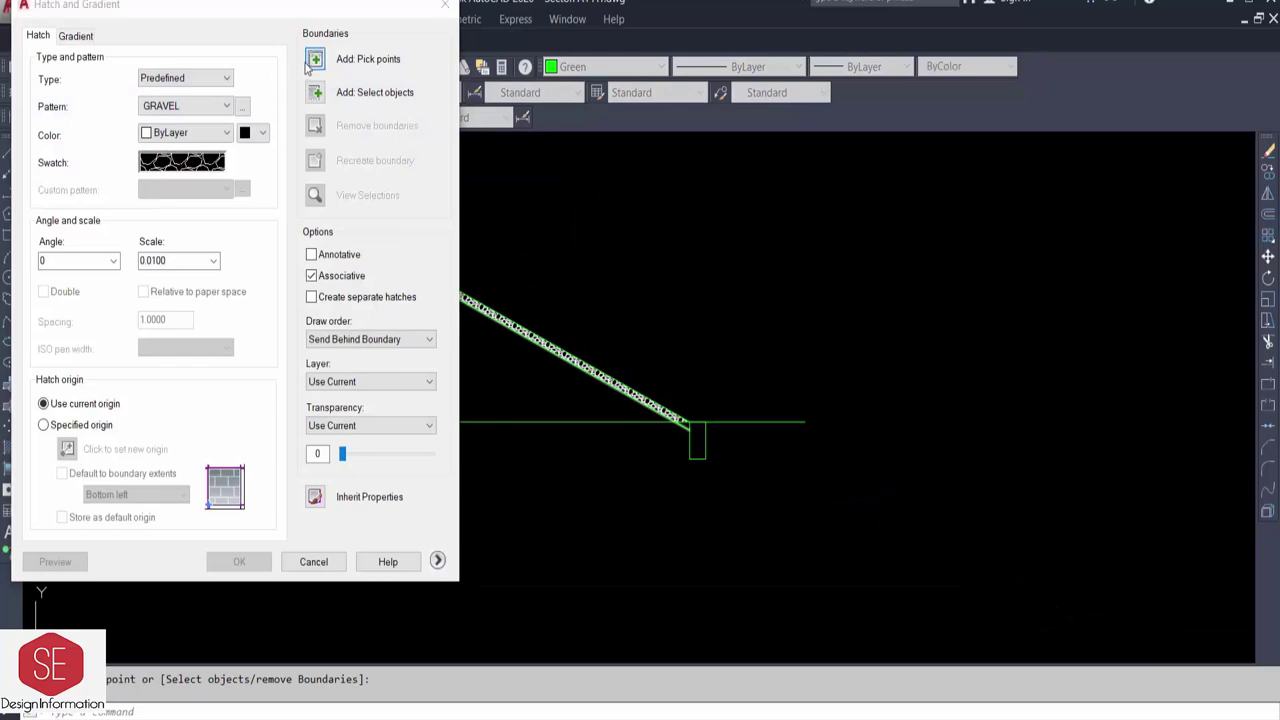
left_click(314, 59)
scroll(728, 434, "down", 3)
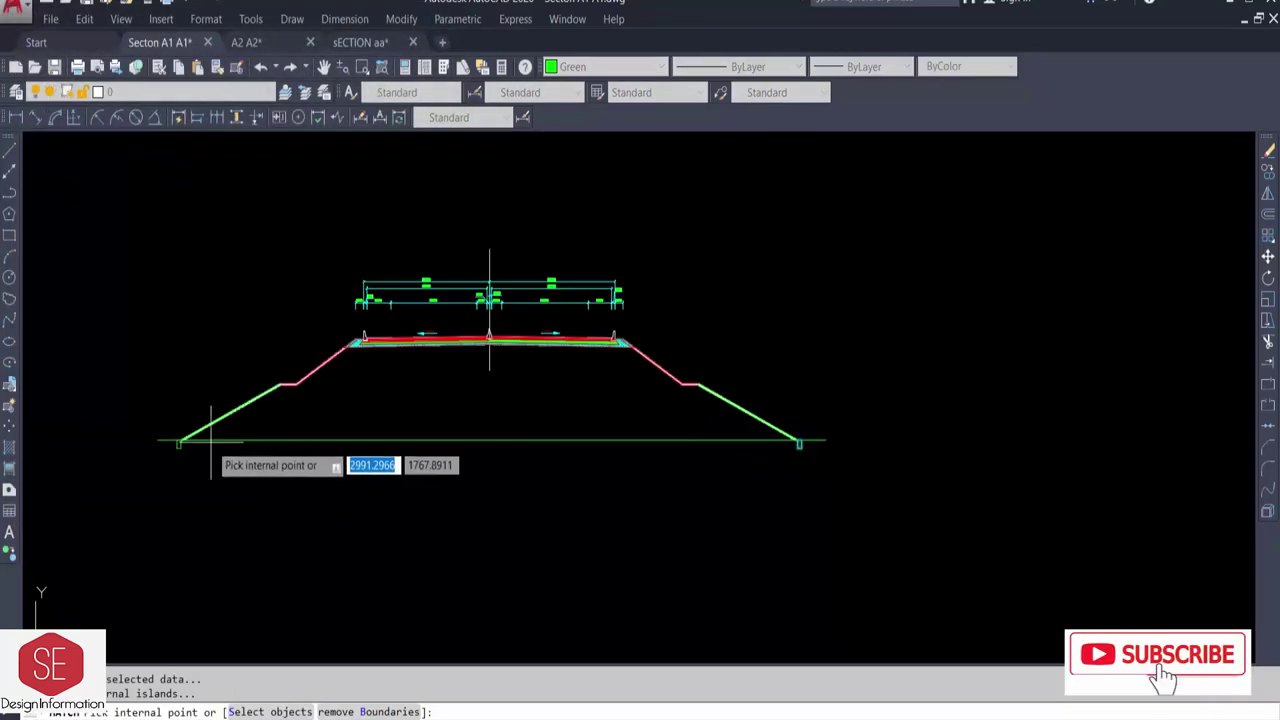
scroll(211, 440, "up", 3)
left_click(198, 388)
right_click(200, 386)
left_click(230, 398)
key("Return")
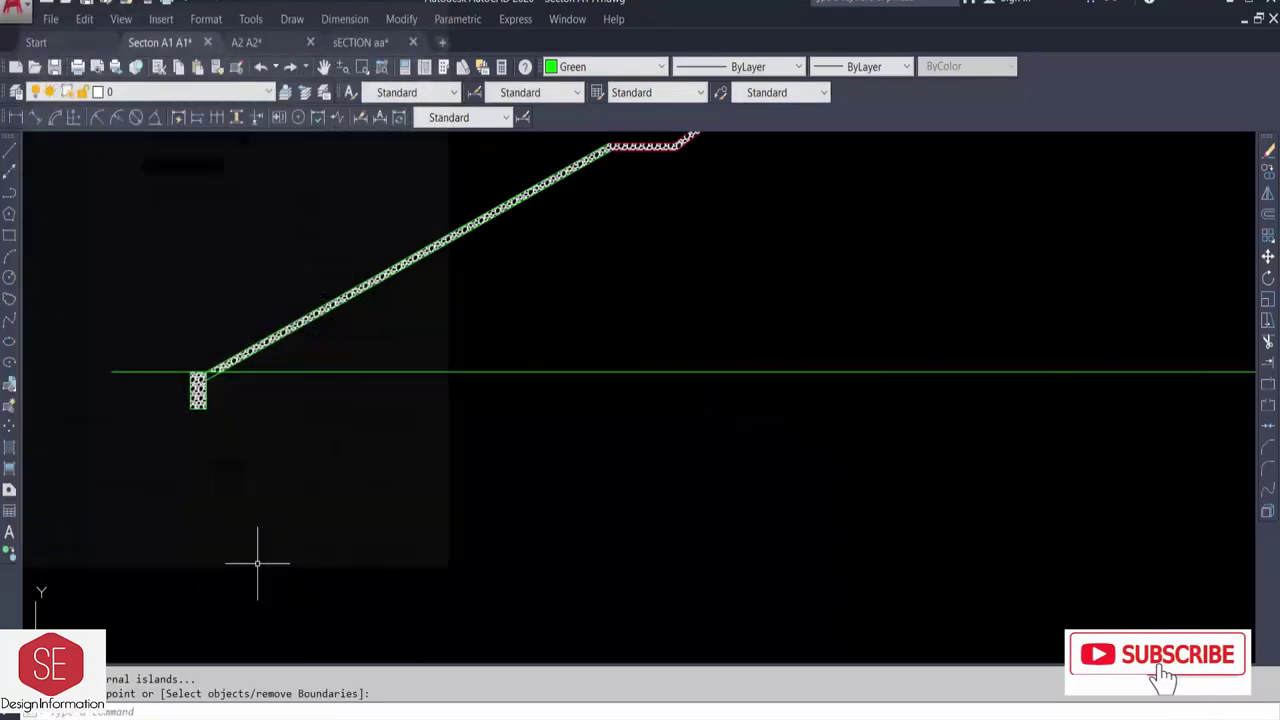
scroll(257, 563, "down", 2)
middle_click_drag(706, 457, 466, 580)
scroll(466, 580, "down", 2)
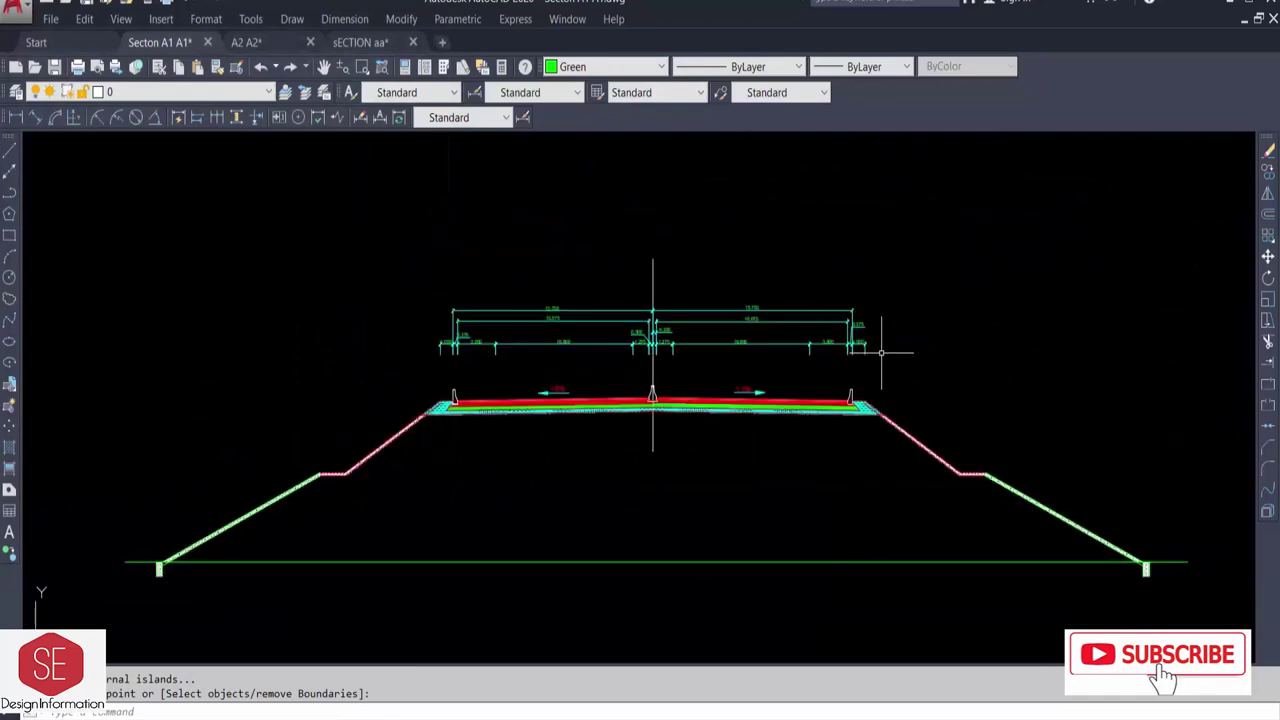
scroll(330, 495, "up", 2)
middle_click_drag(1159, 500, 569, 500)
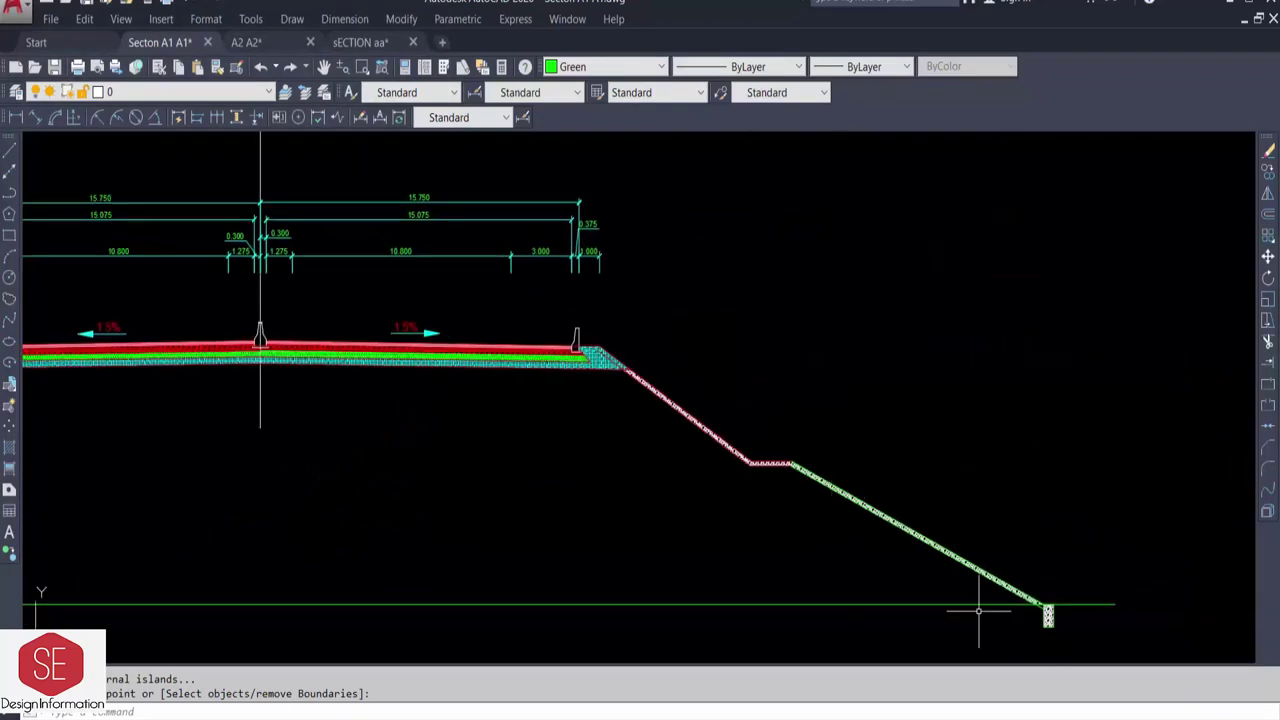
scroll(979, 611, "down", 3)
- Copy the Section A2 - A2 title below the new section and change it to Section A3- A3
left_click(618, 163)
key("Return")
left_click(626, 180)
left_click(630, 600)
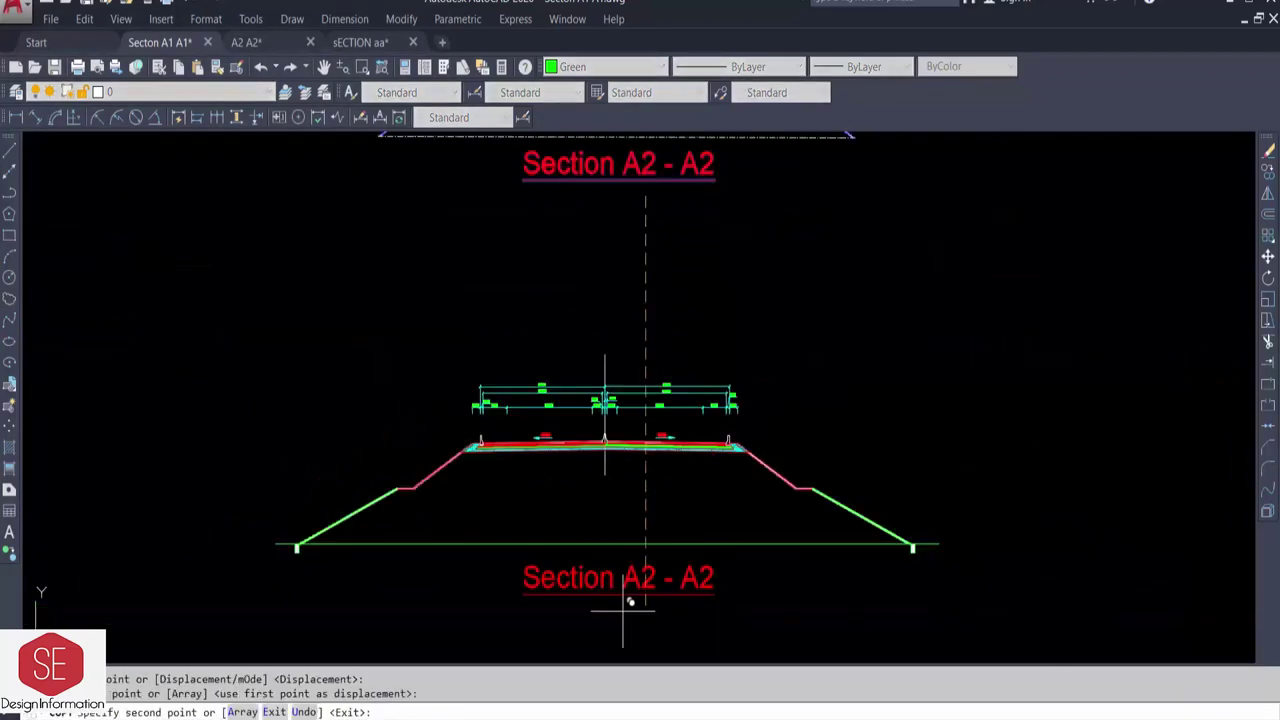
key("Escape")
double_click(630, 585)
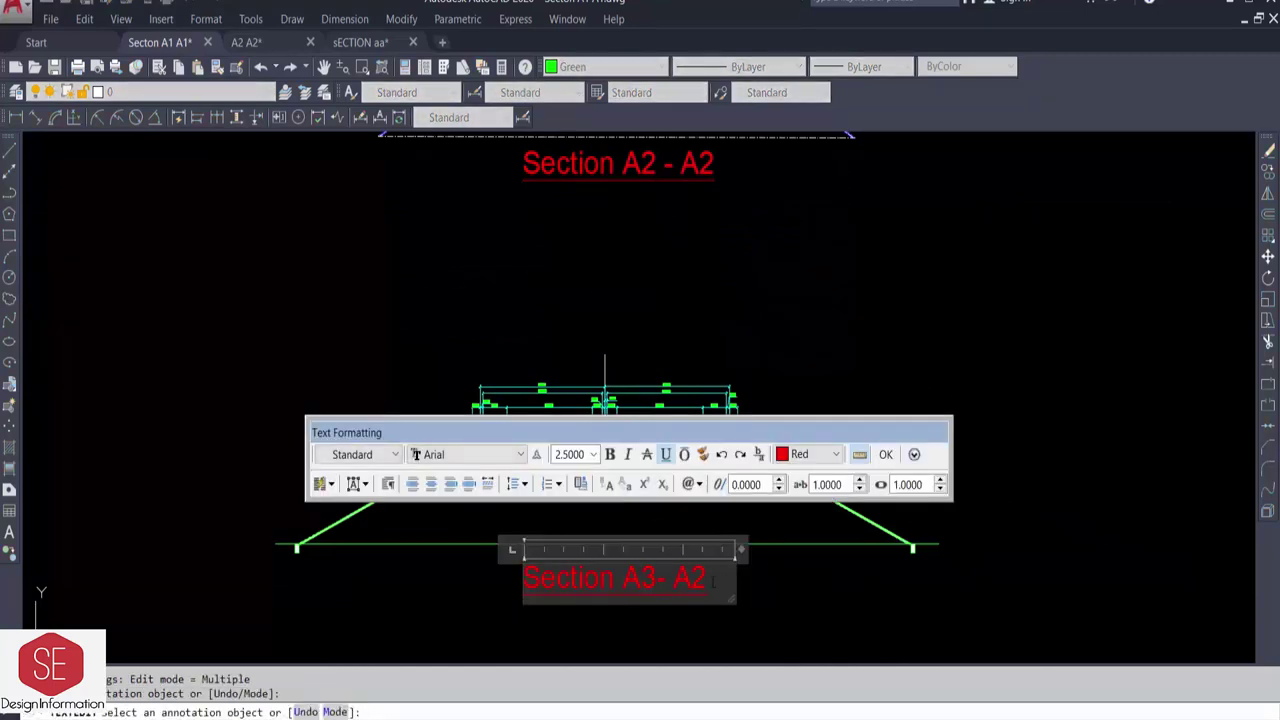
left_click(885, 454)
key("Escape")
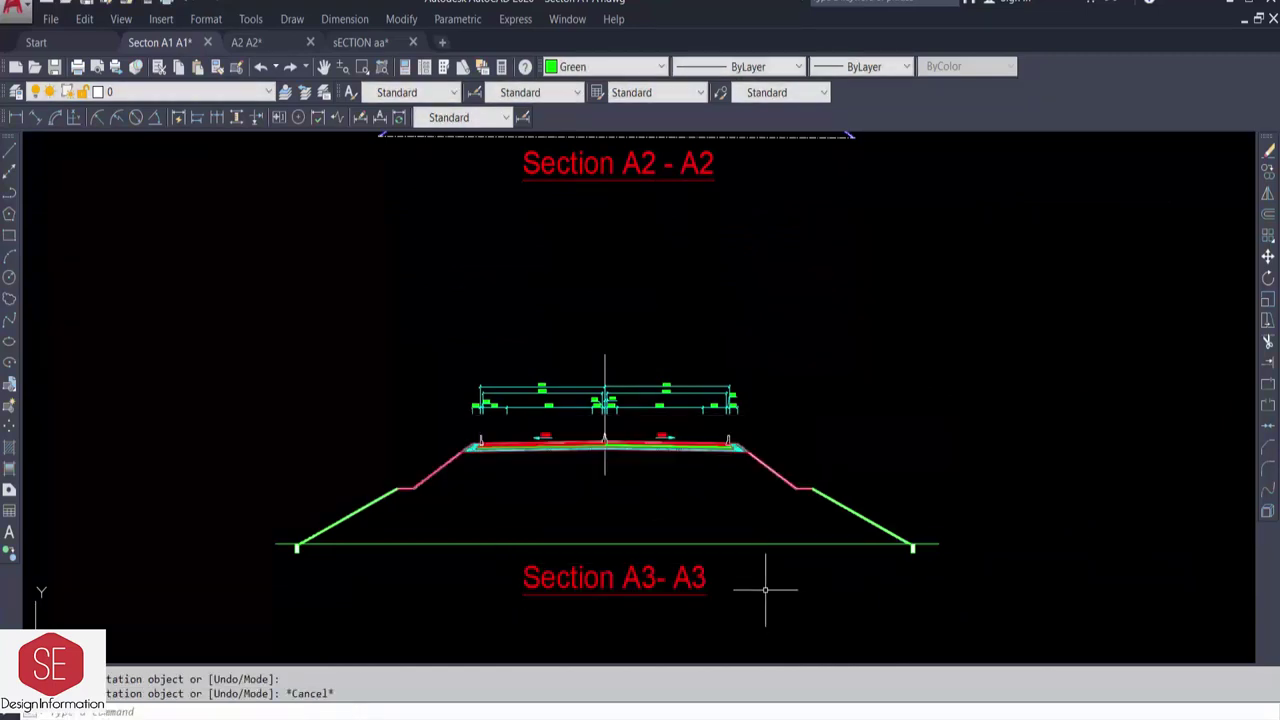
- Zoom to extents so all three sections A1, A2 and A3 are visible
scroll(766, 586, "up", 3)
scroll(571, 557, "up", 3)
scroll(796, 383, "down", 2)
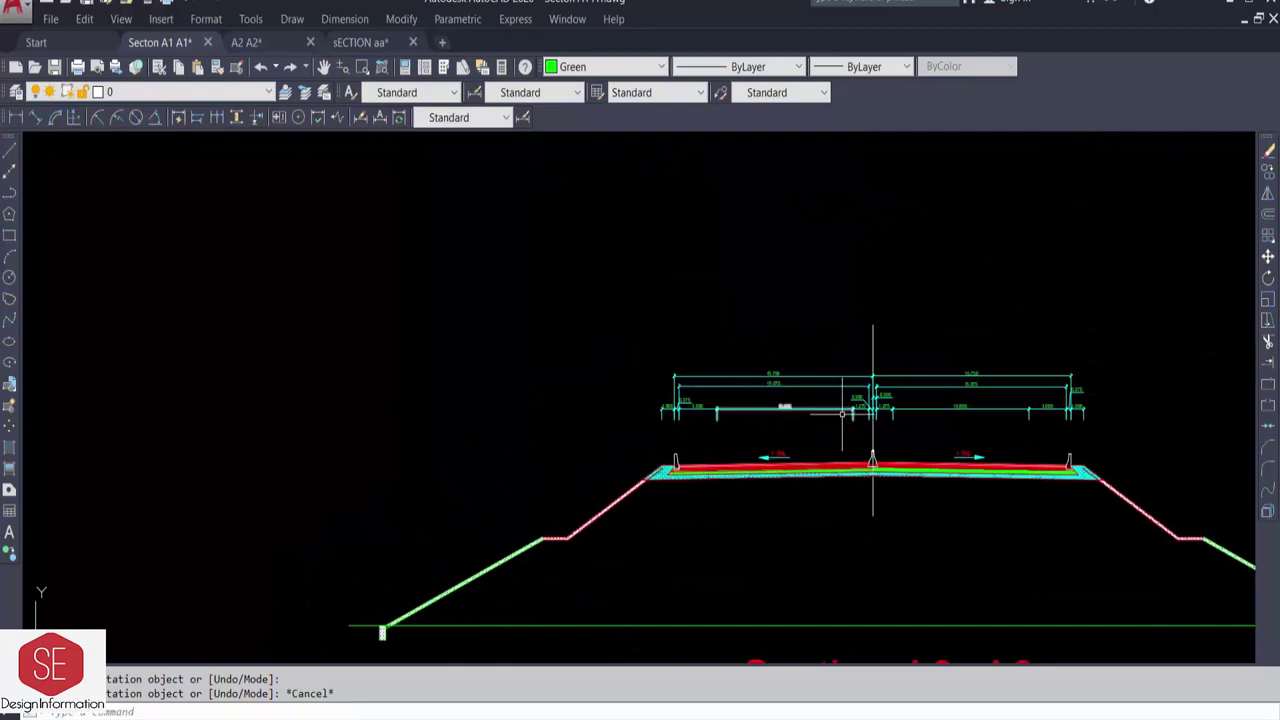
scroll(829, 423, "up", 2)
scroll(723, 443, "down", 3)
scroll(731, 214, "down", 3)
middle_click_drag(731, 214, 737, 472)
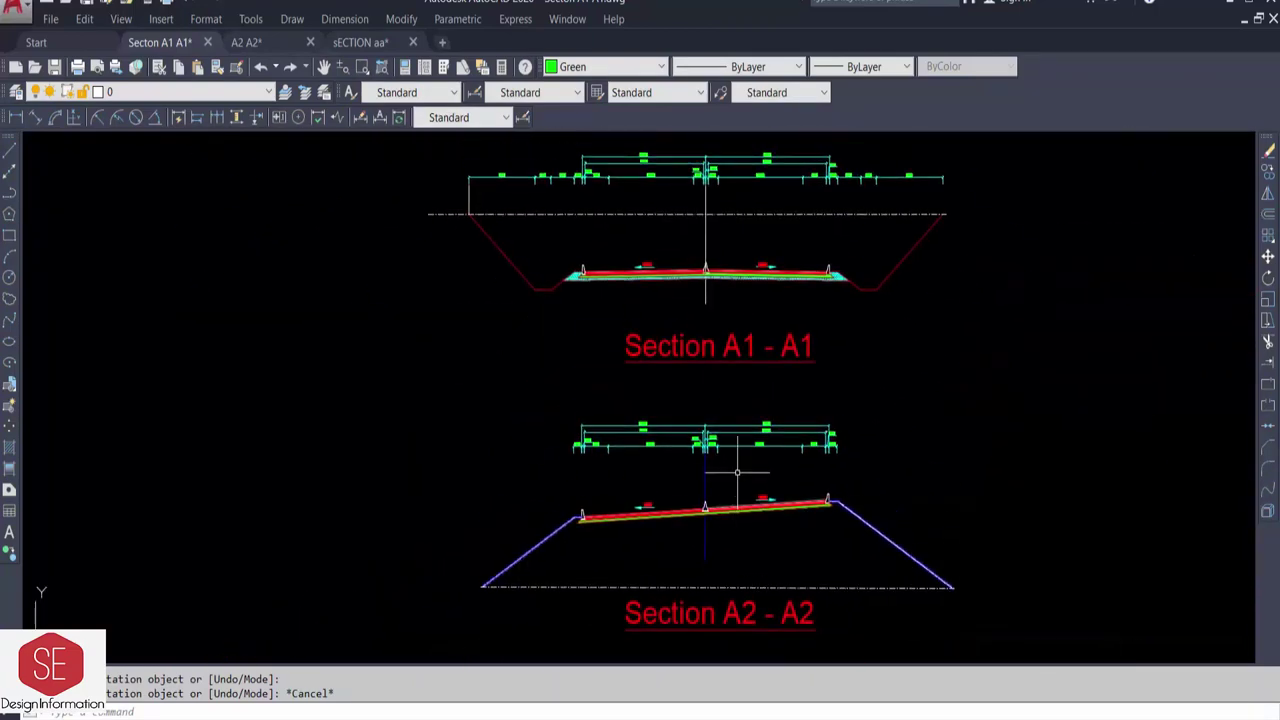
scroll(737, 472, "up", 3)
scroll(729, 303, "down", 3)
scroll(863, 360, "down", 3)
key("z")
key("Return")
key("e")
key("Return")
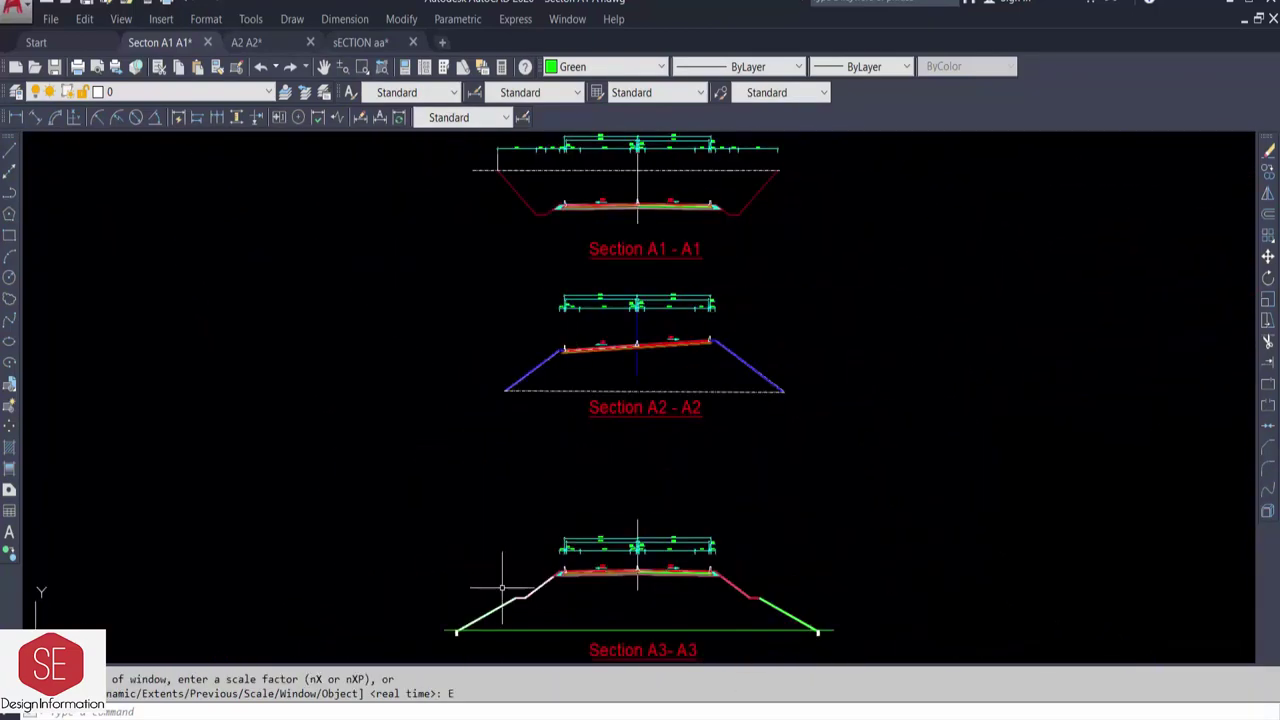